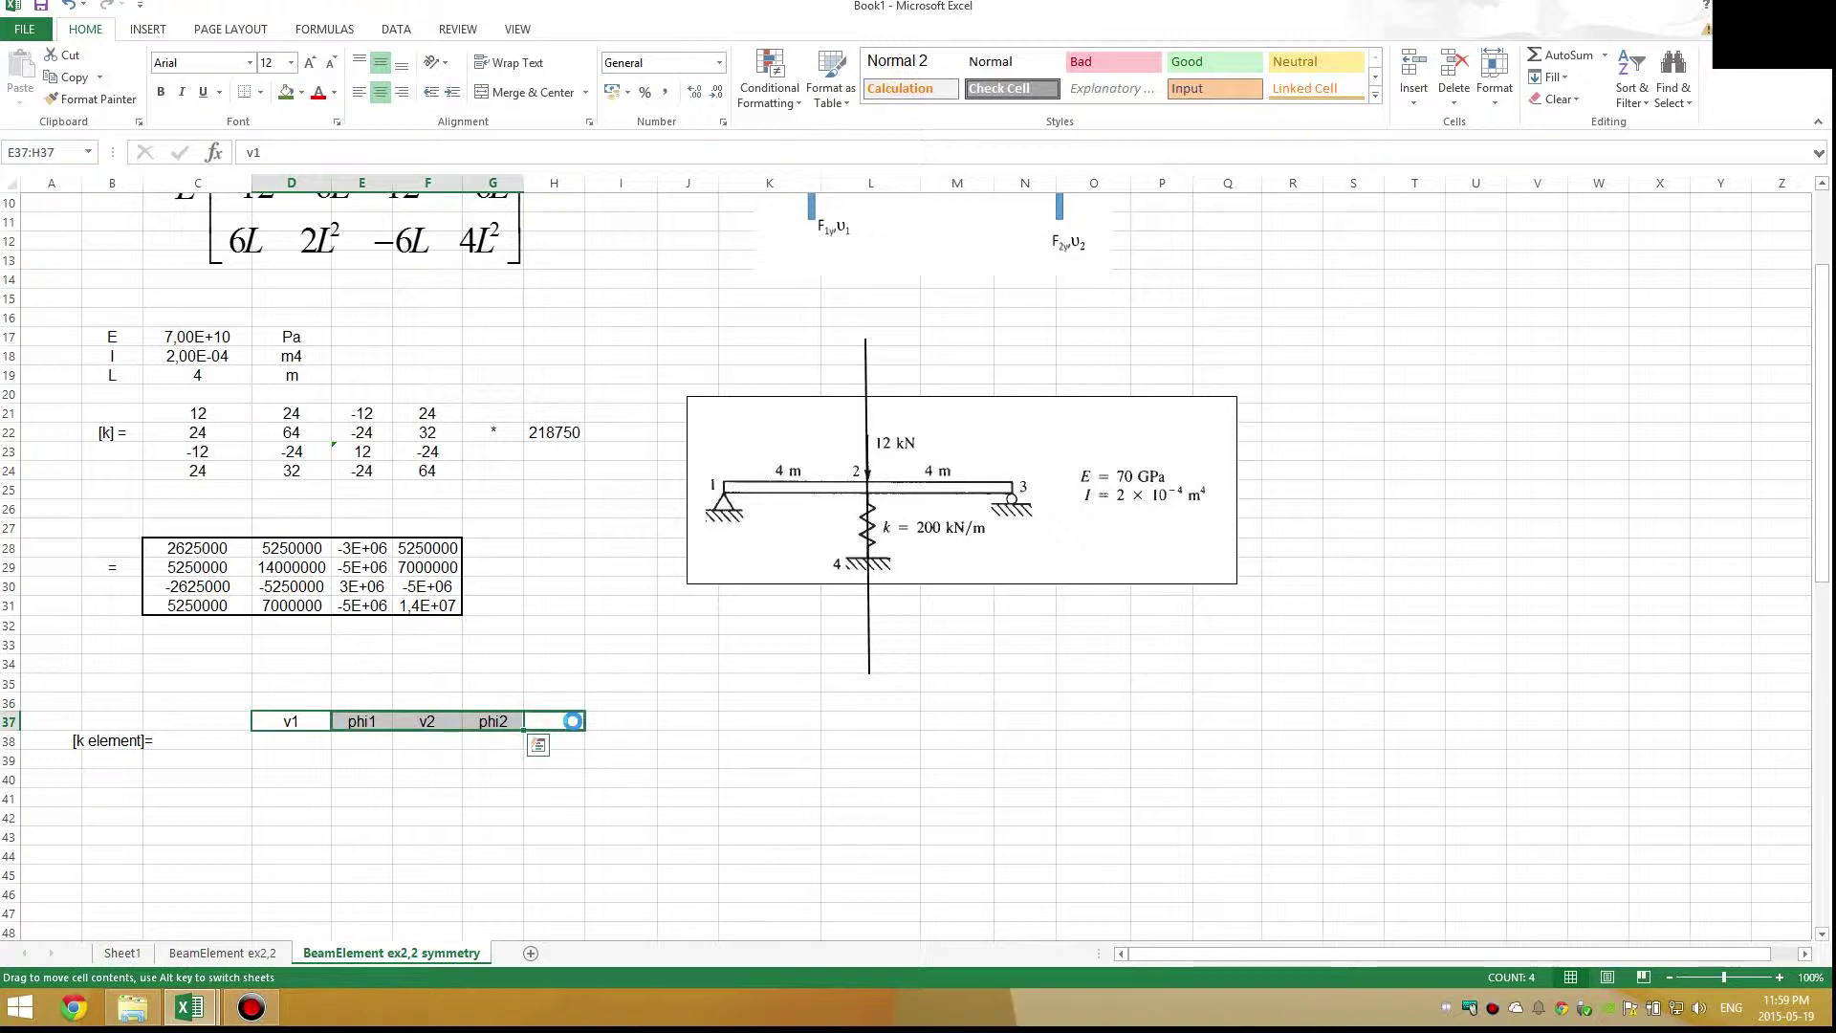
# Move the v1, phi1, v2 and phi2 labels to E37:H37 and fill those cells green
pyautogui.rightClick(556, 729)
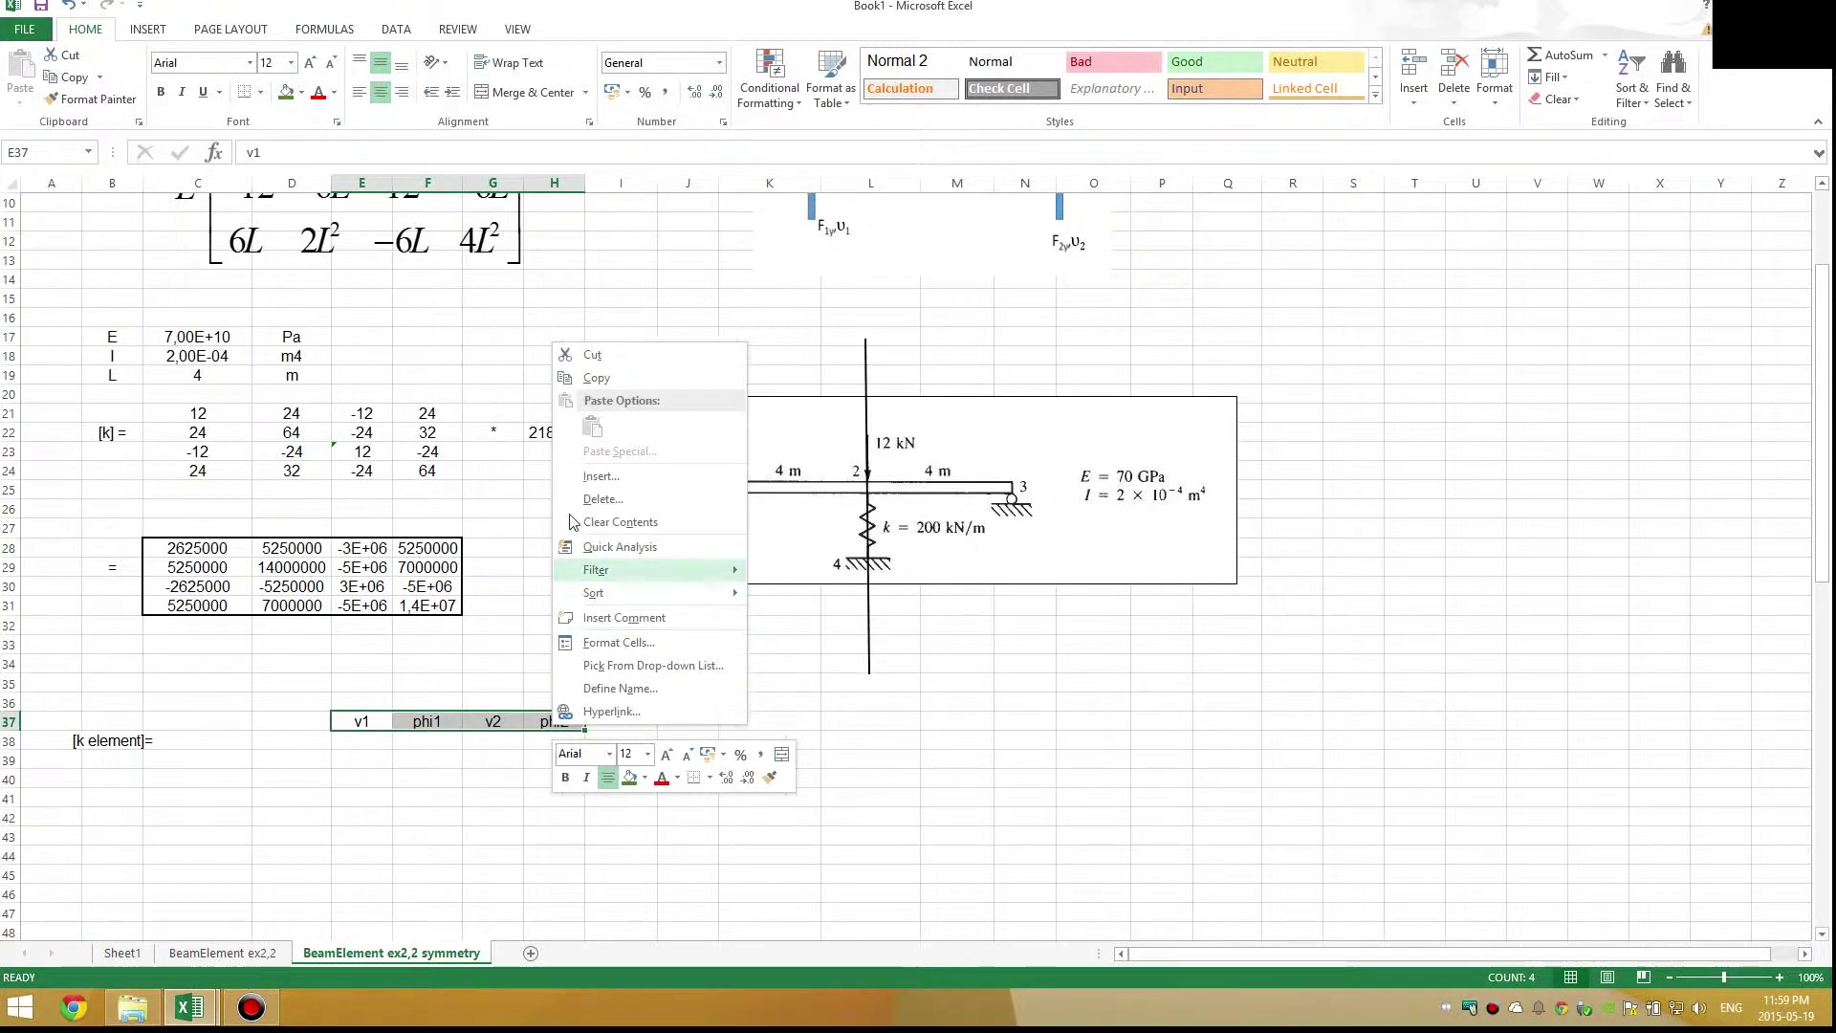
pyautogui.click(596, 378)
pyautogui.press('Escape')
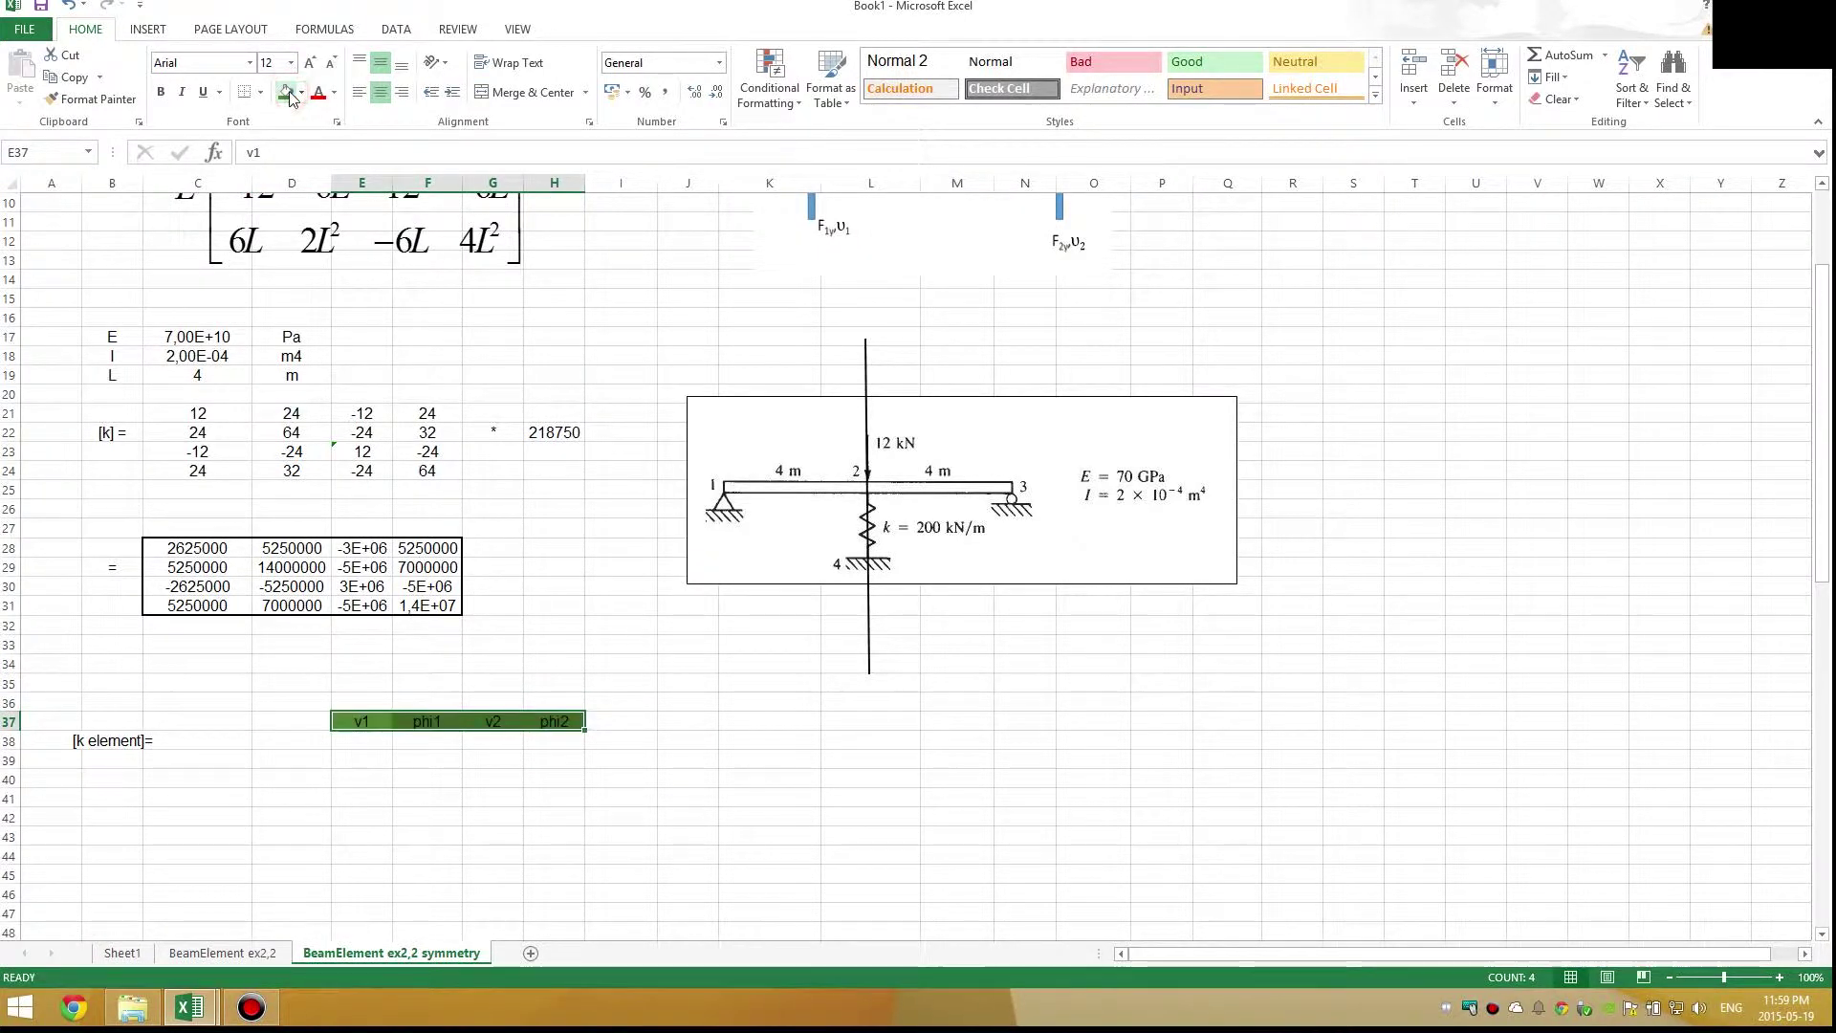
# Copy the green column labels in E37:H37 and paste them transposed as row labels starting at D38
pyautogui.rightClick(445, 724)
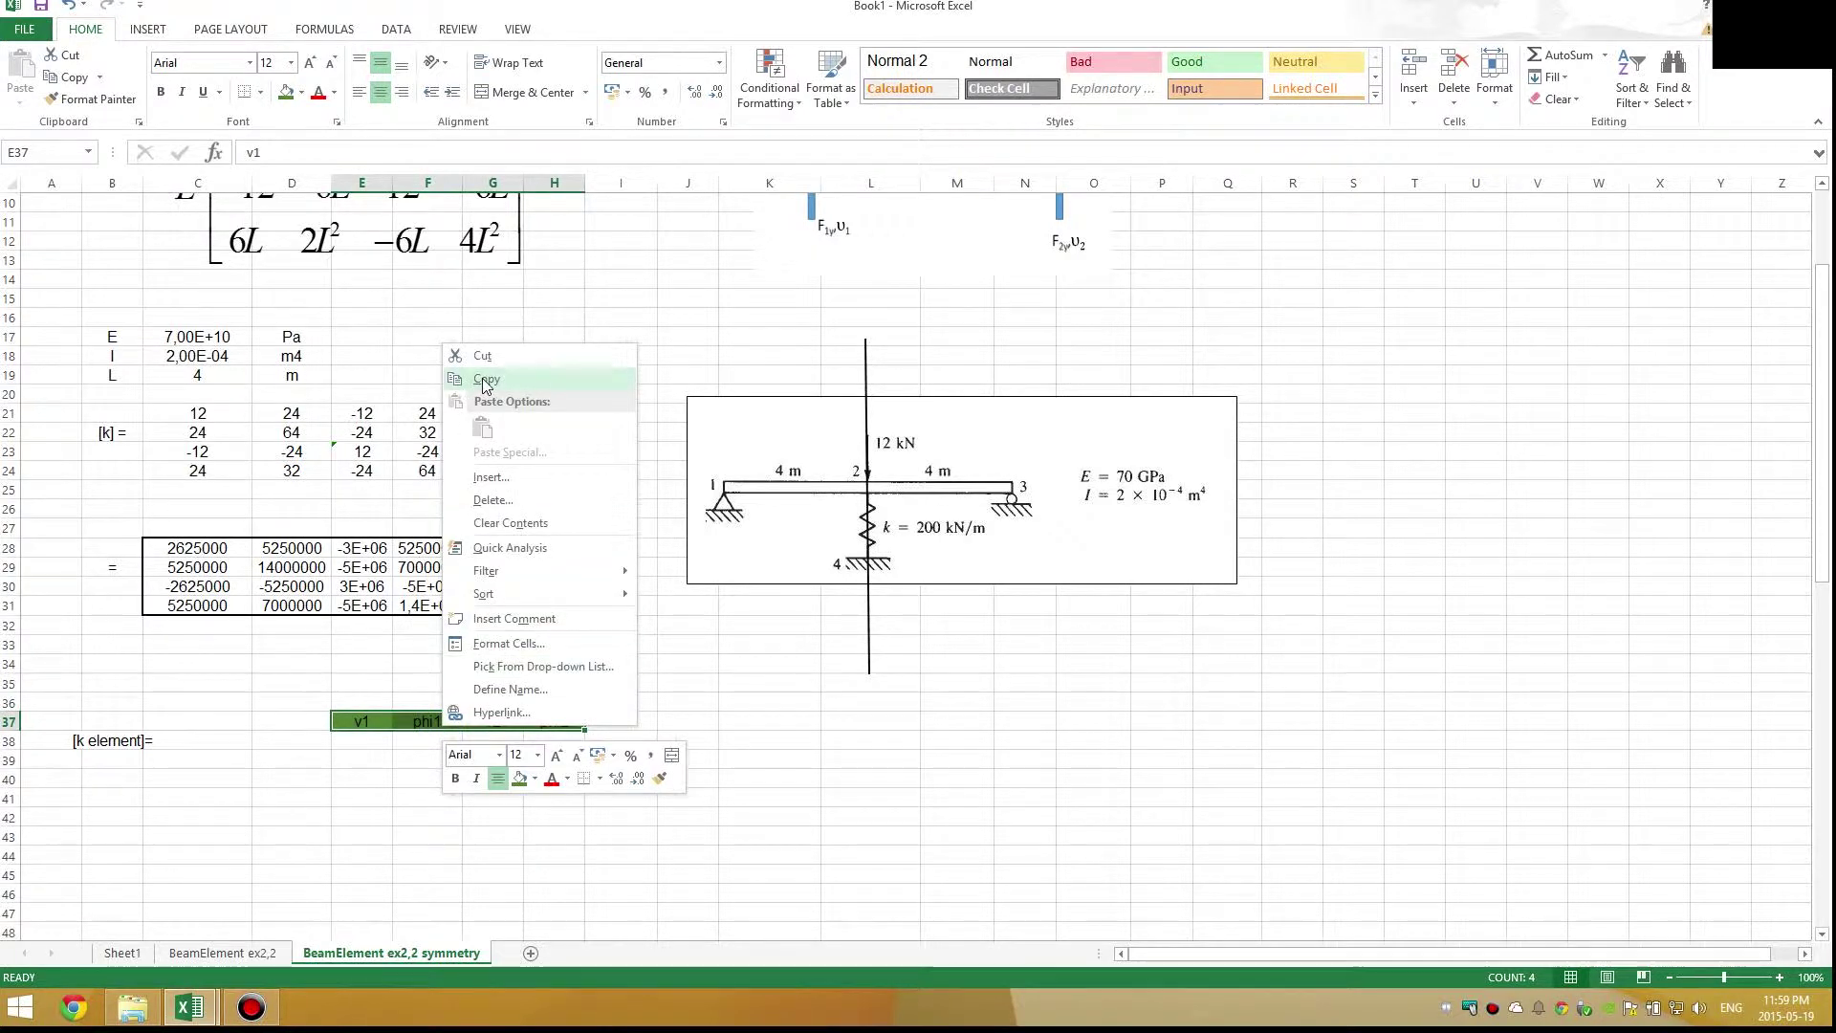
pyautogui.click(486, 379)
pyautogui.click(277, 741)
pyautogui.rightClick(308, 742)
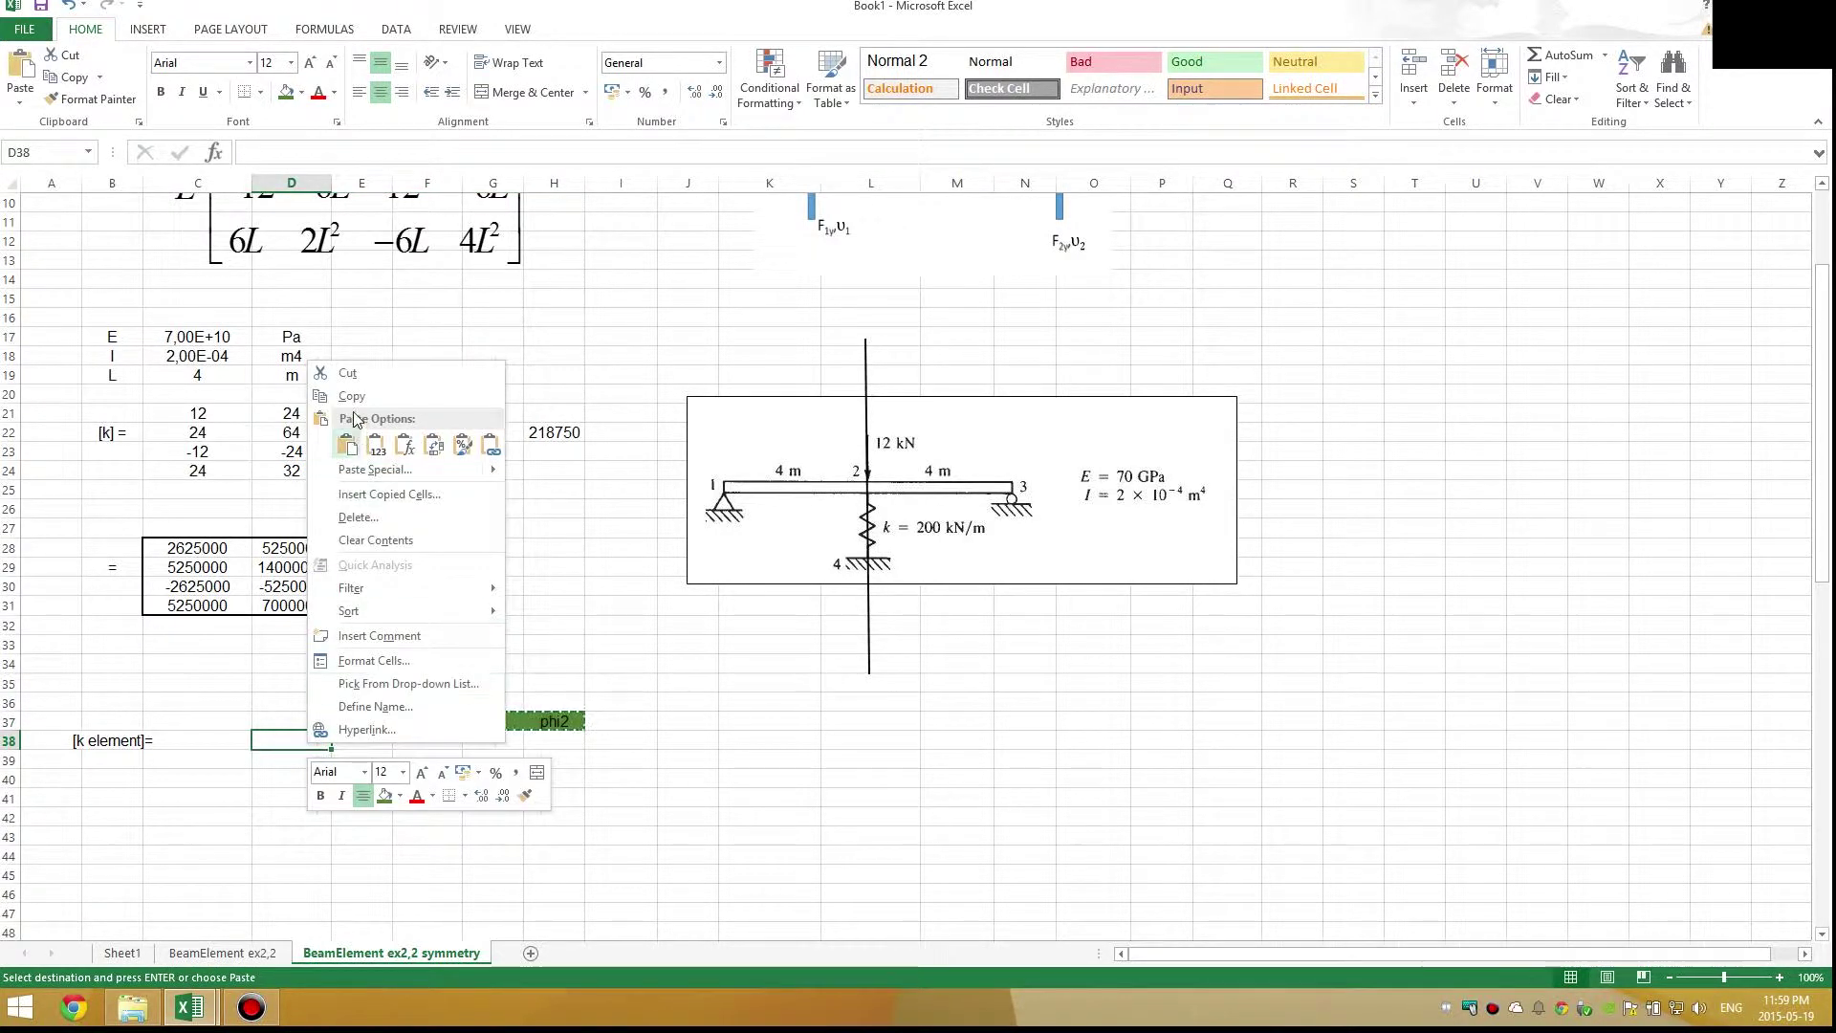
pyautogui.click(433, 445)
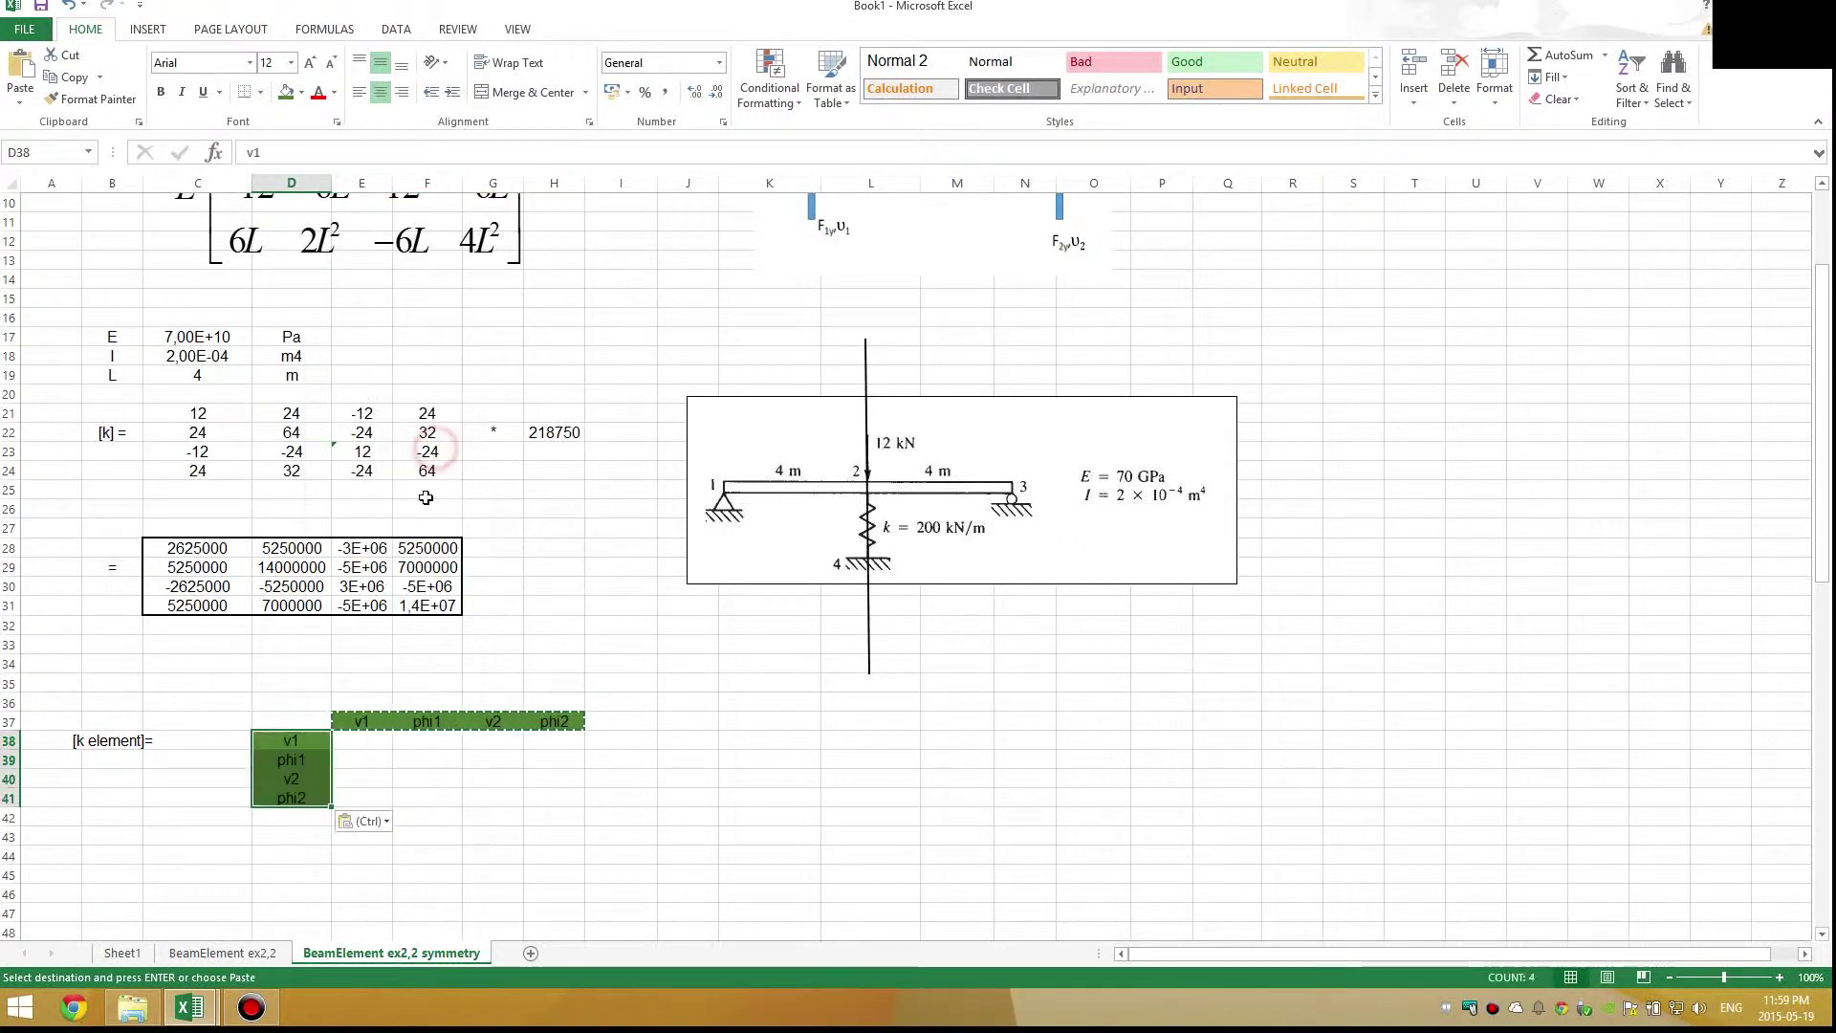
# Copy the stiffness matrix in C28:F31 and paste it as values into the labelled element table starting at E38
pyautogui.click(378, 760)
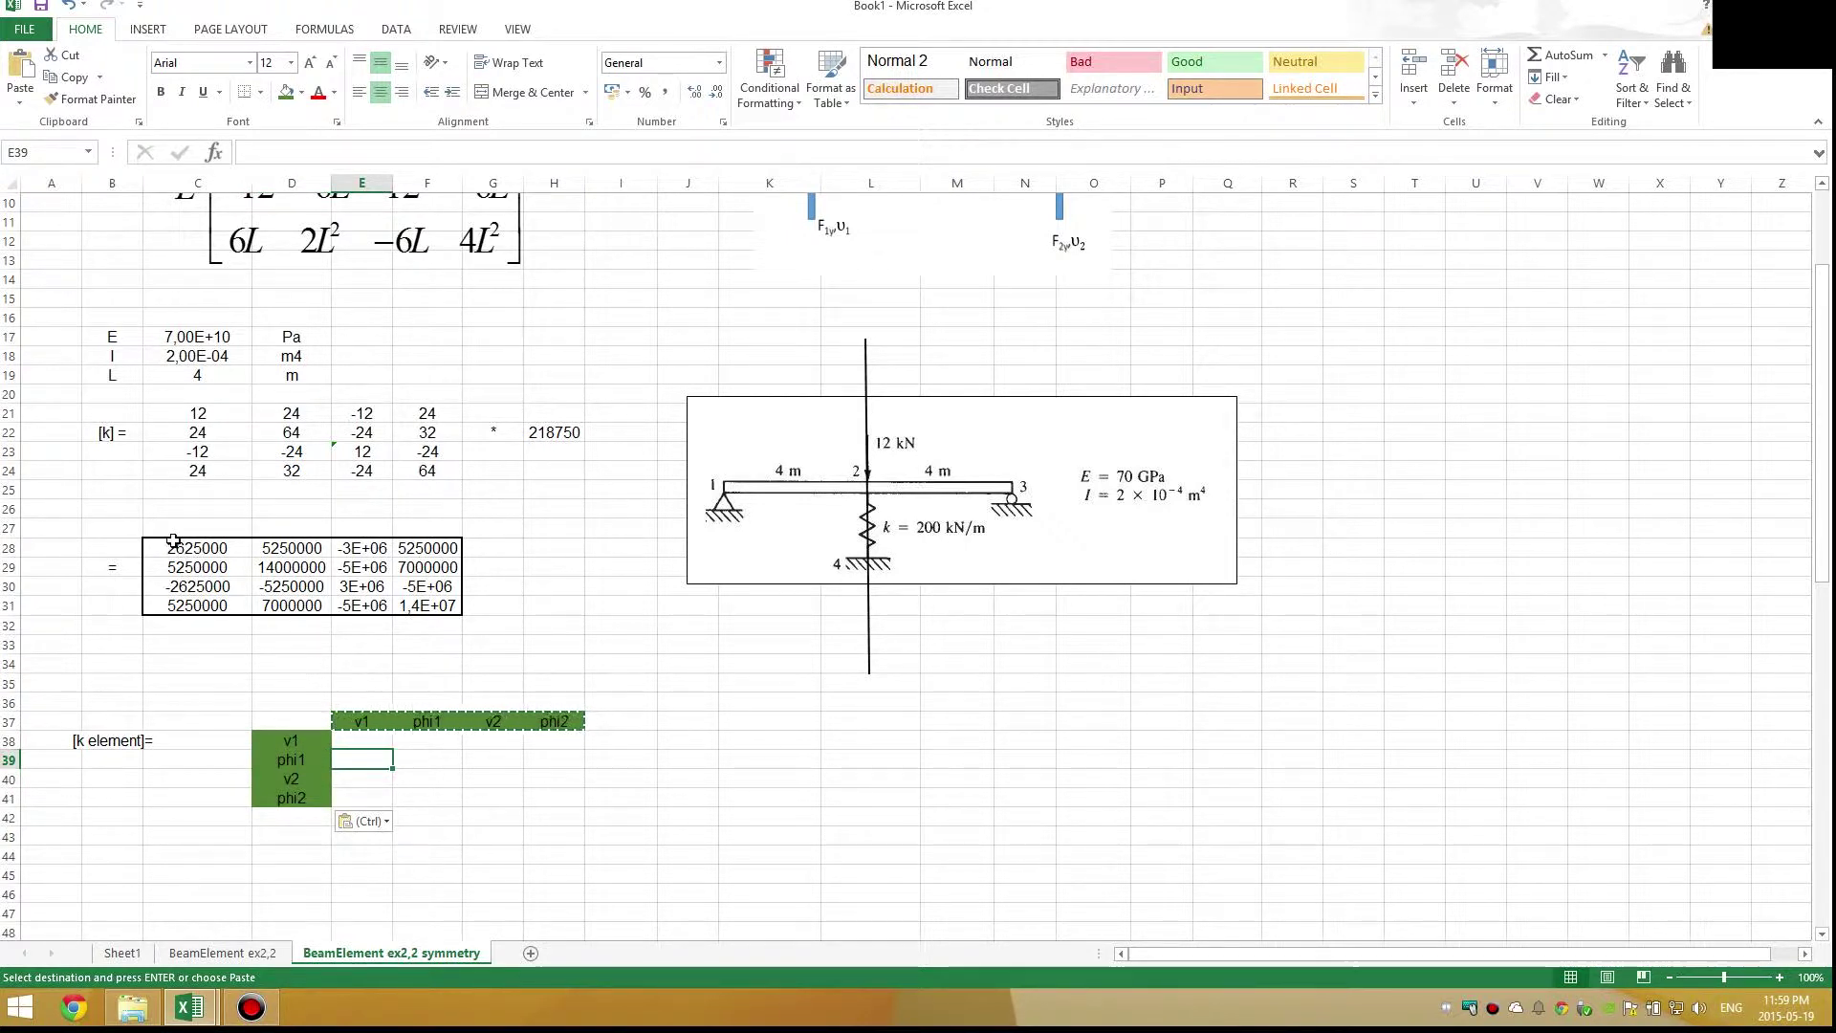
pyautogui.moveTo(176, 542); pyautogui.dragTo(431, 600)
pyautogui.hotkey('ctrl', 'c')
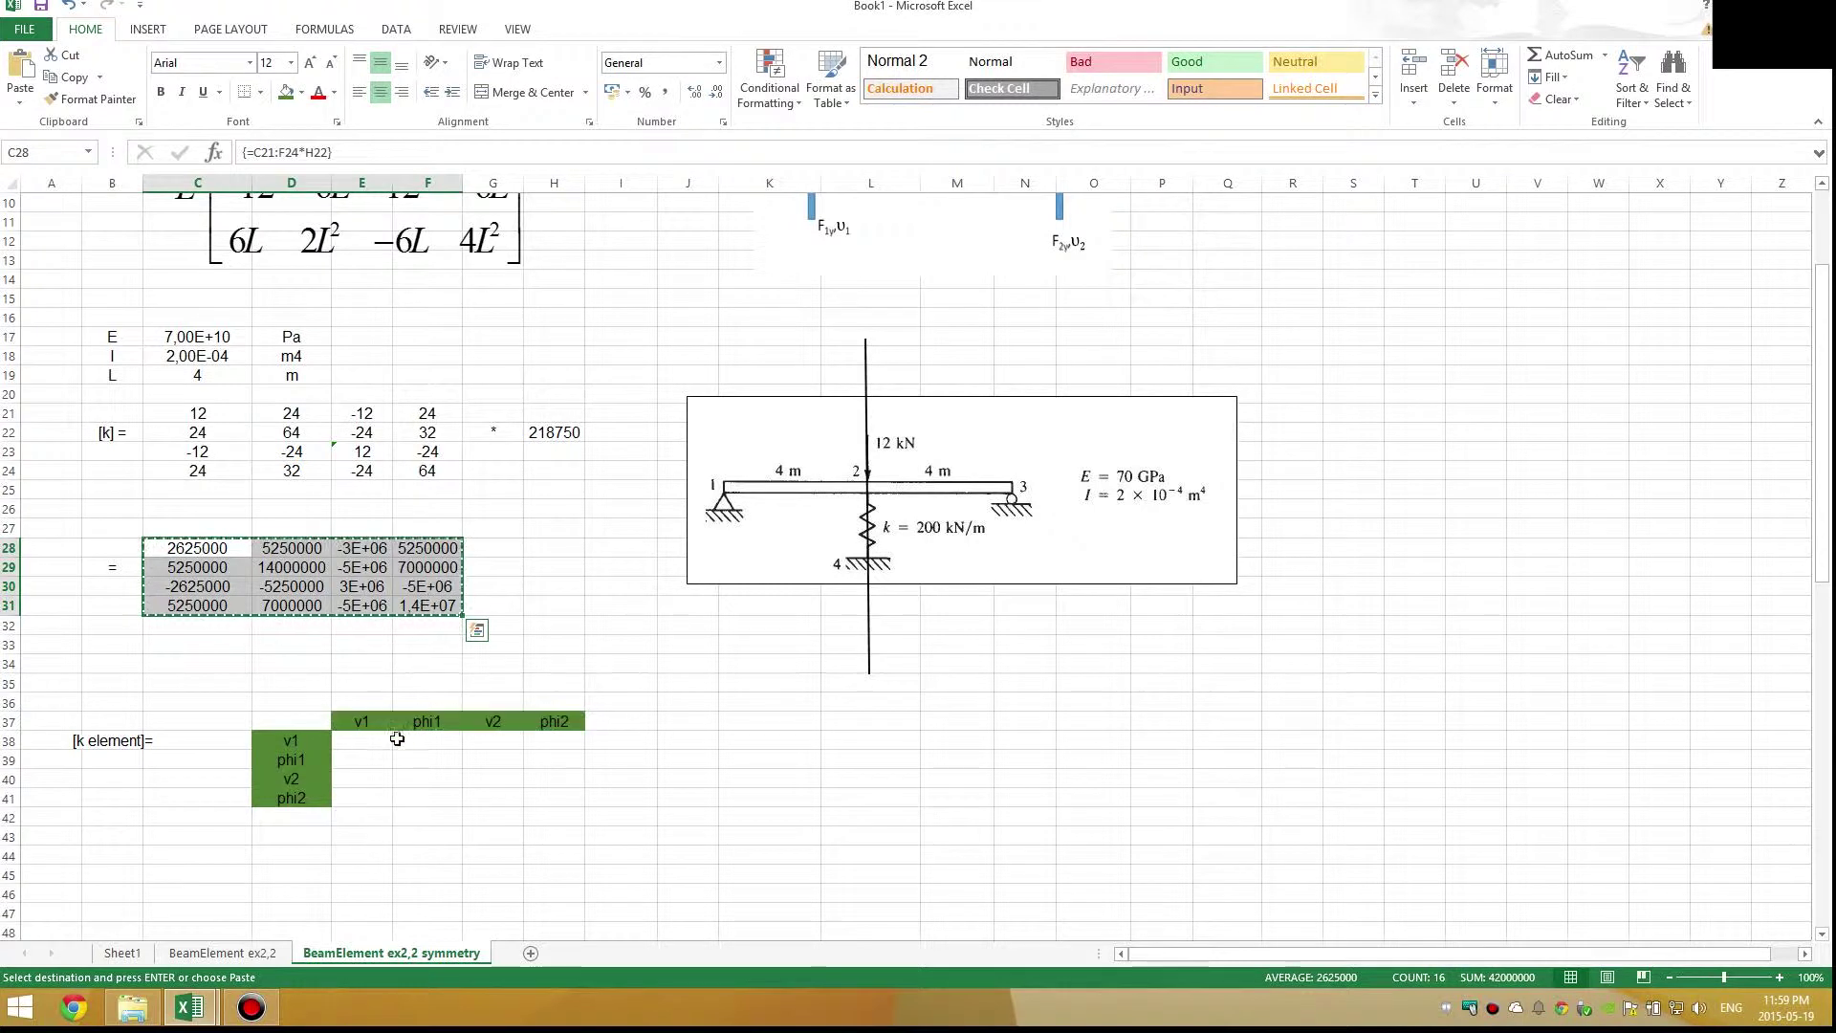
pyautogui.click(350, 741)
pyautogui.hotkey('ctrl', 'v')
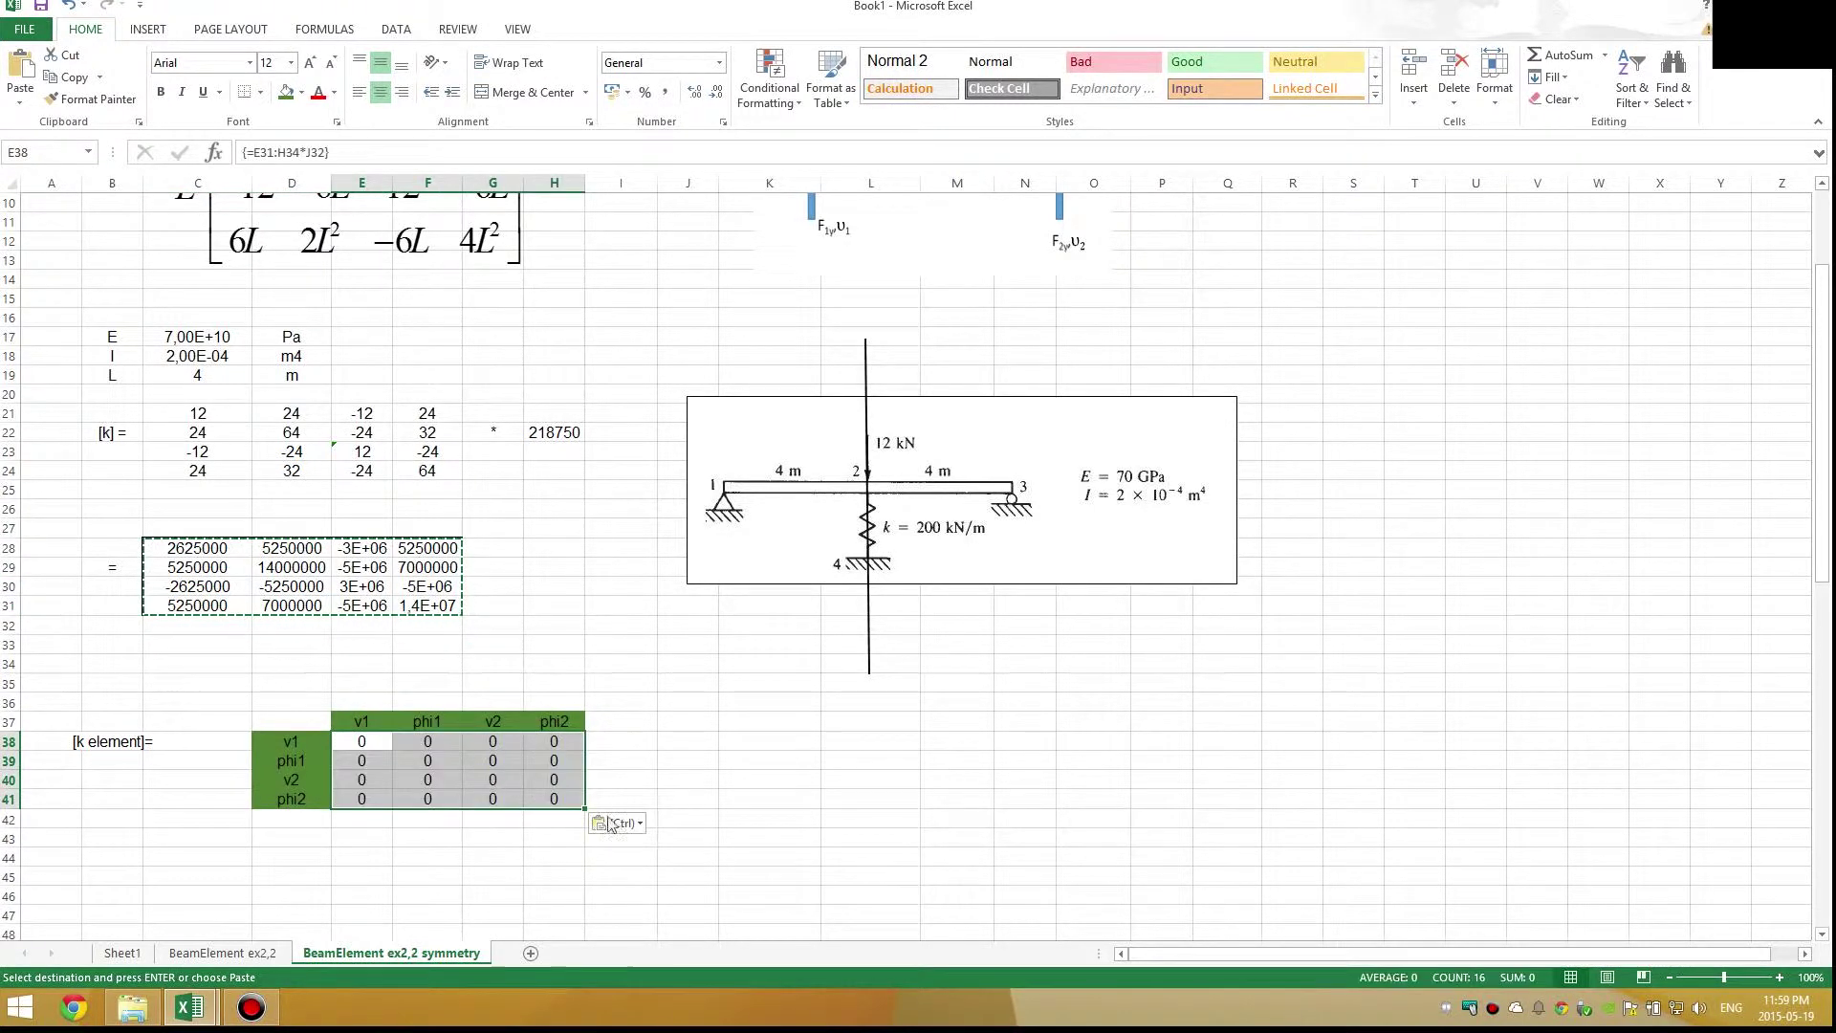
pyautogui.click(612, 823)
pyautogui.click(611, 743)
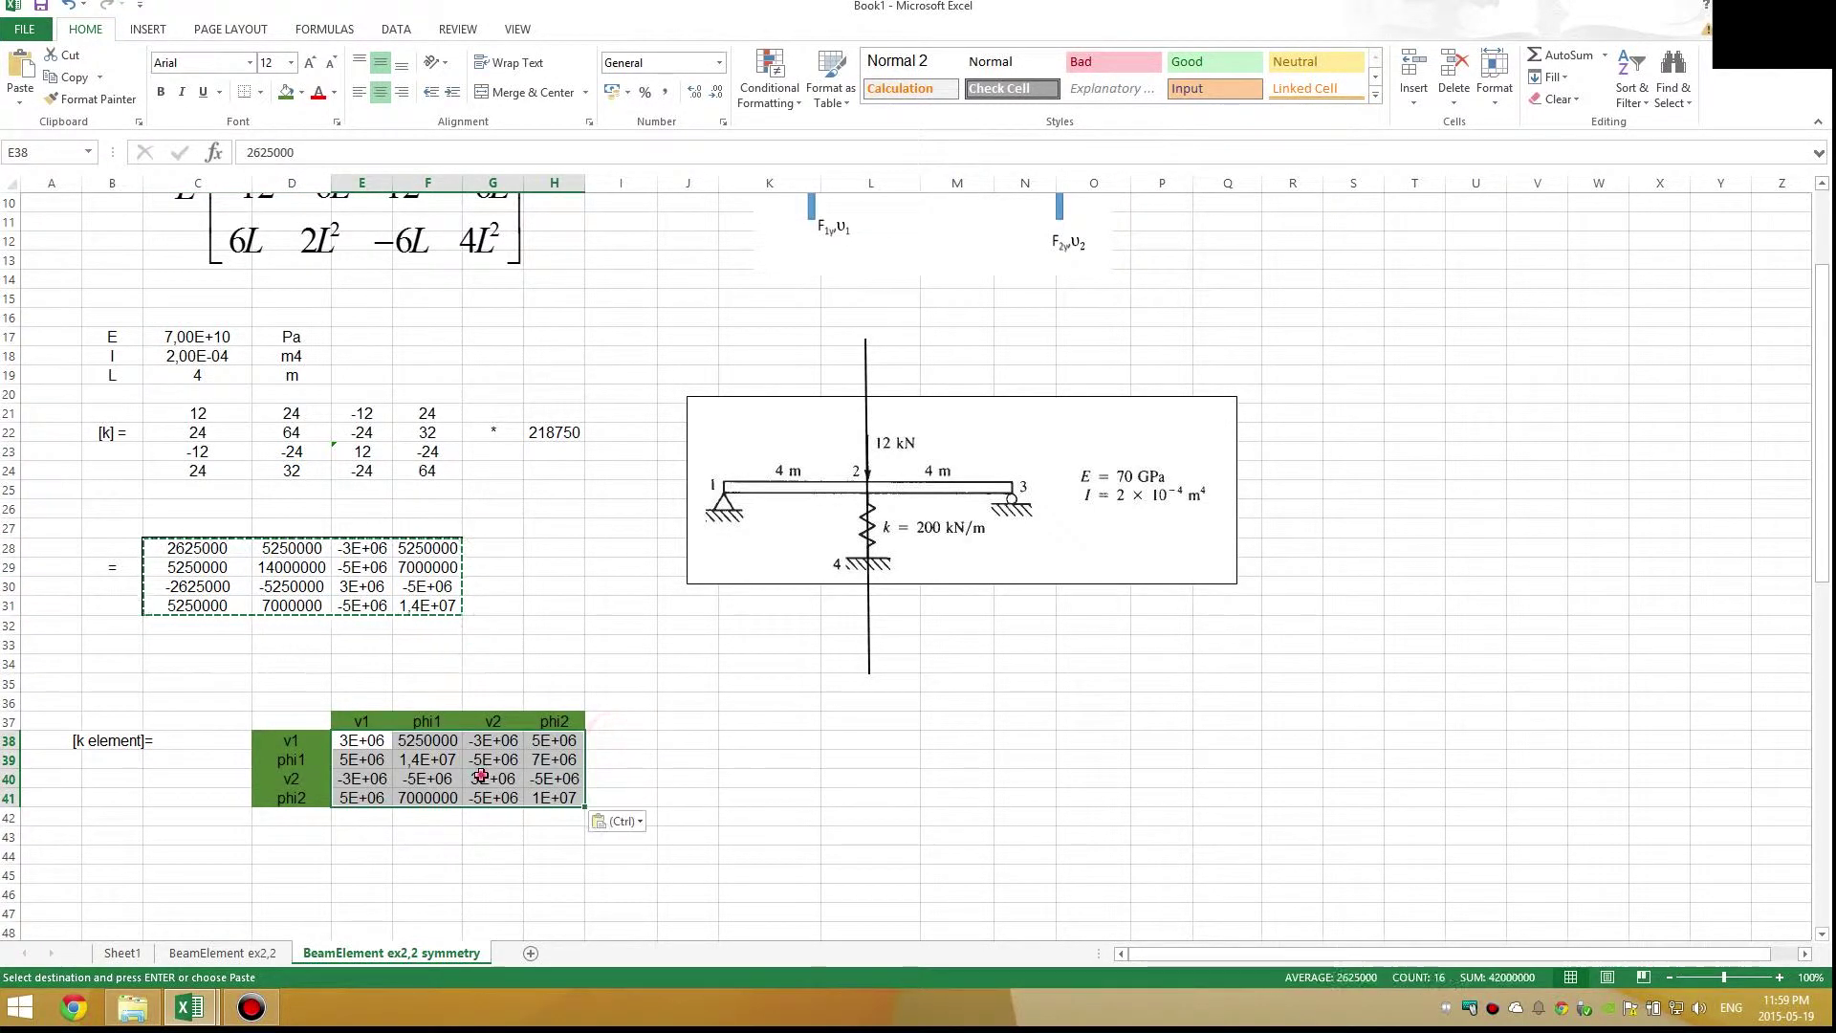
pyautogui.click(493, 779)
pyautogui.click(179, 680)
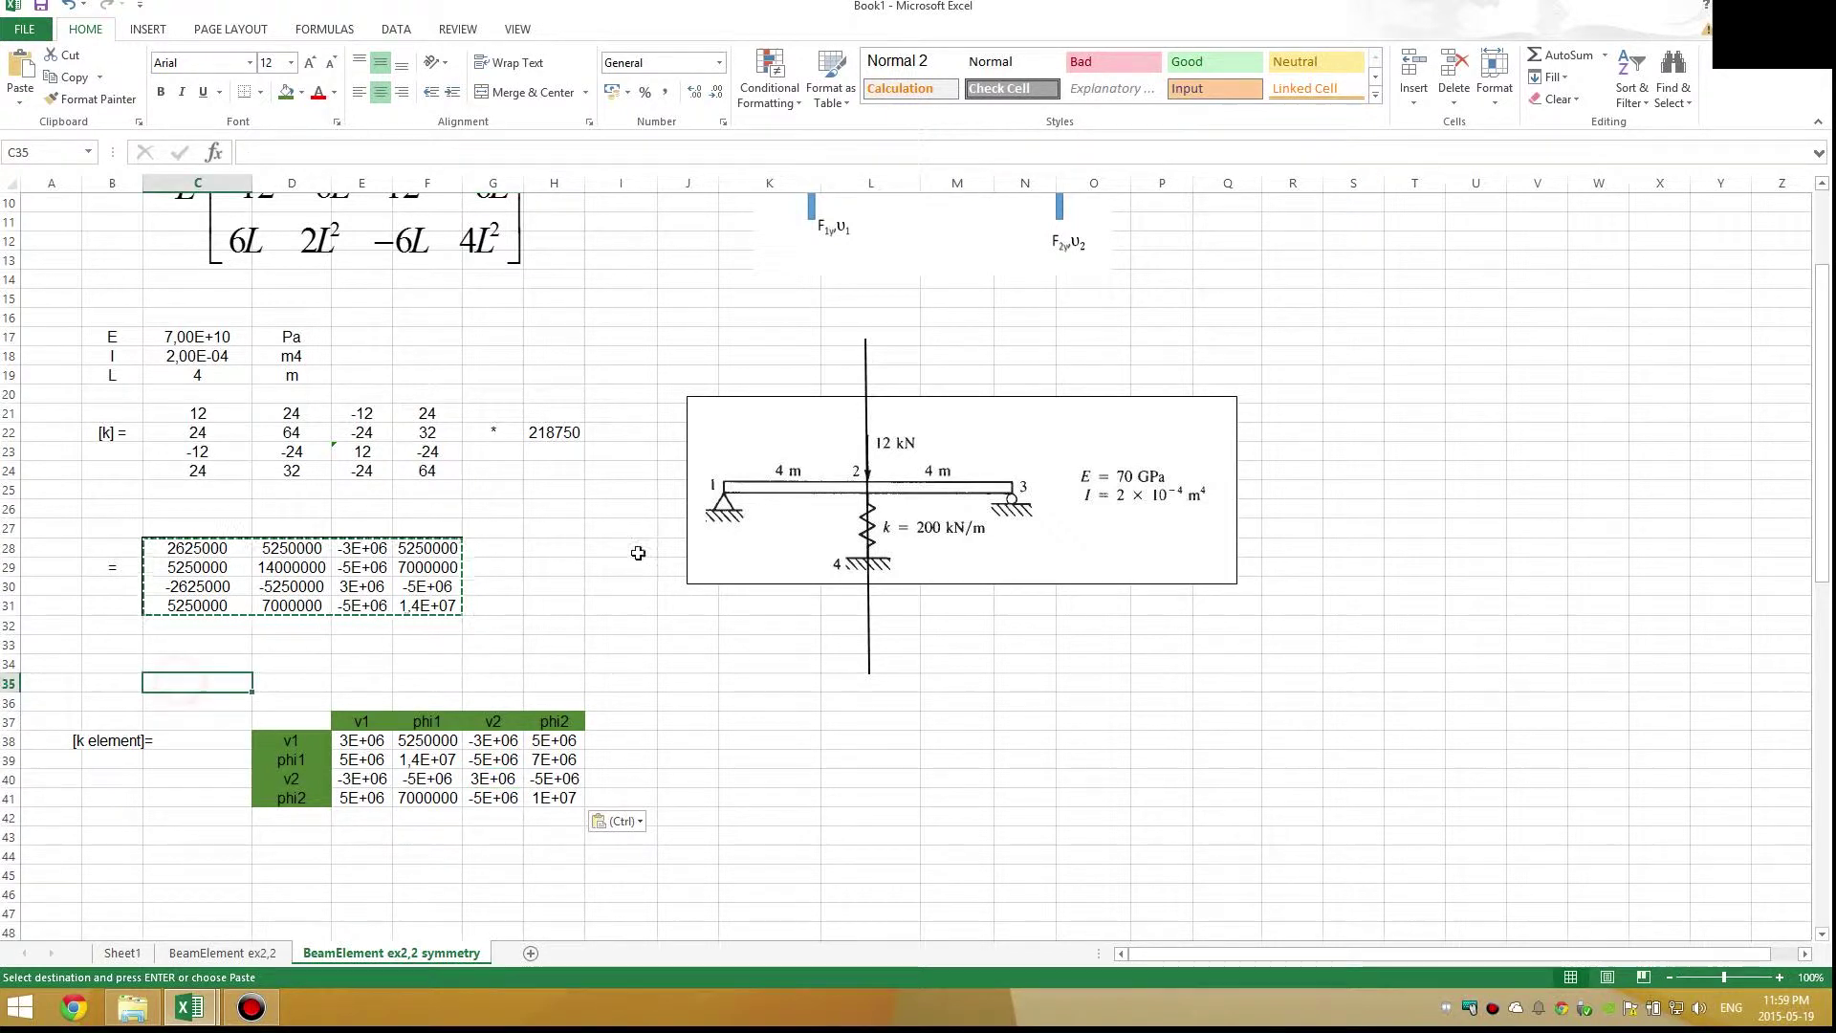
pyautogui.click(574, 586)
pyautogui.scroll(-2, 229, 758)
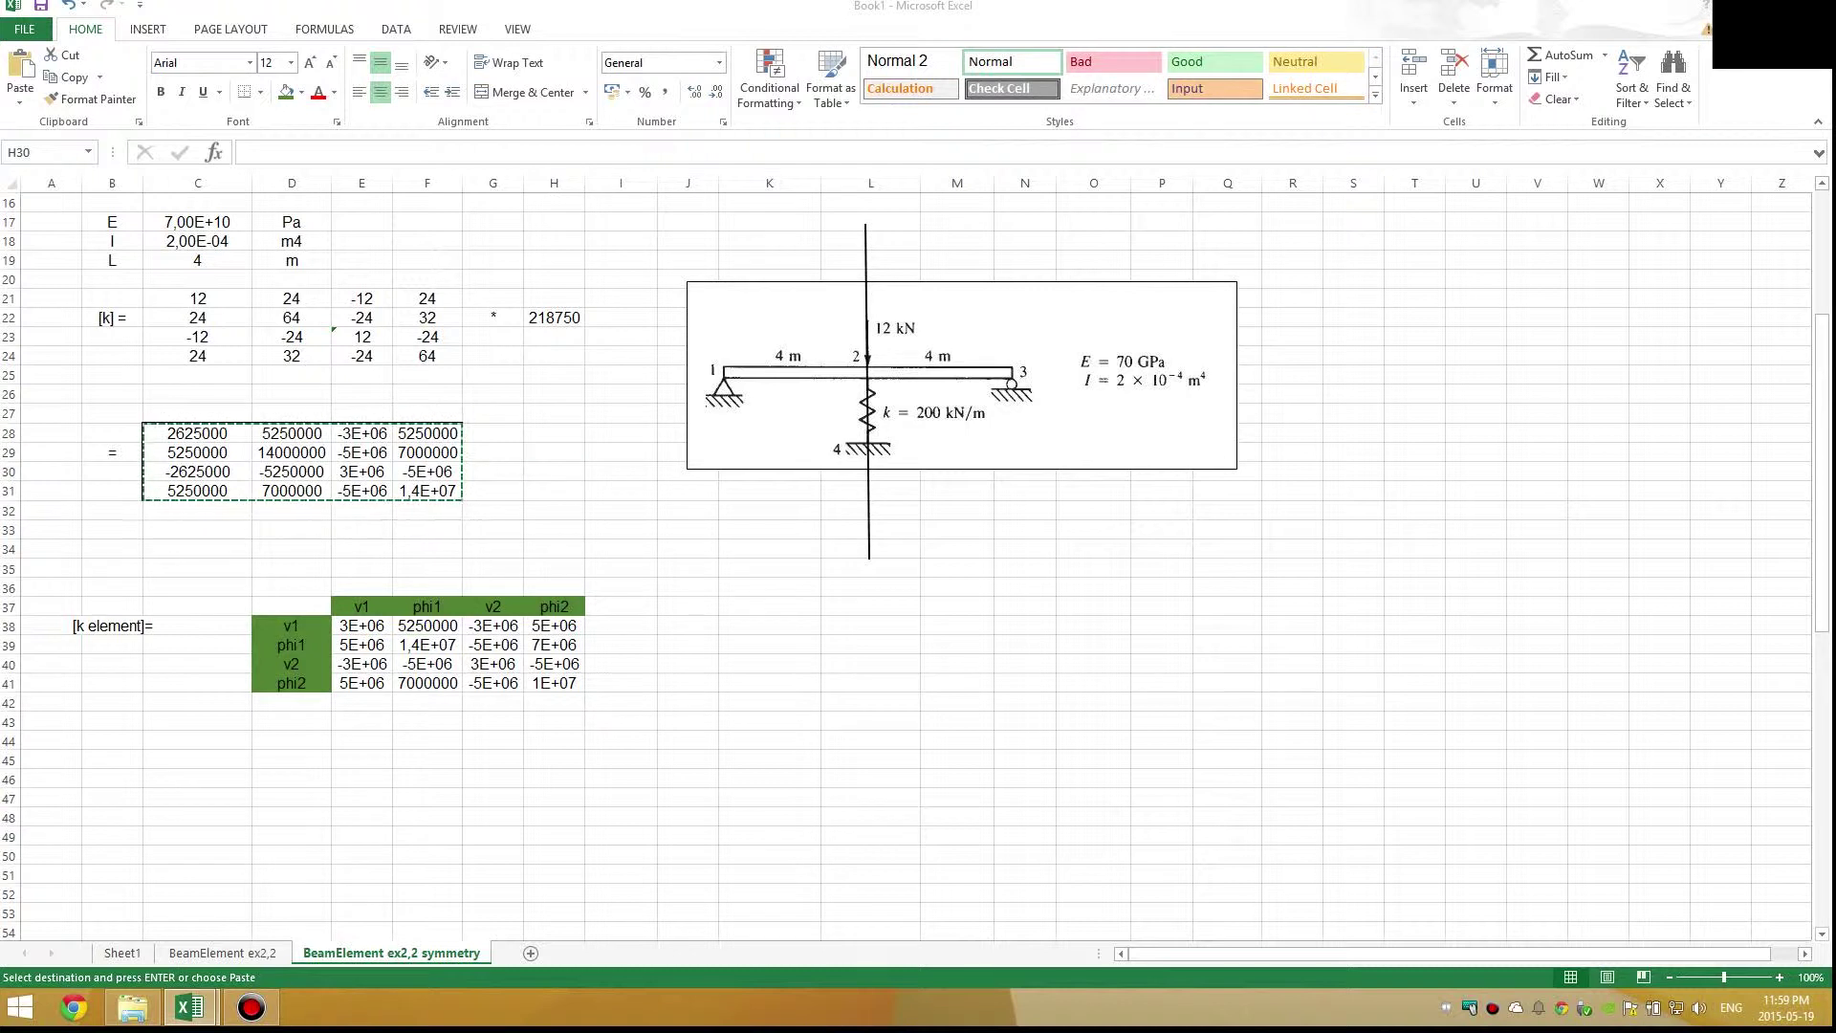
pyautogui.click(407, 798)
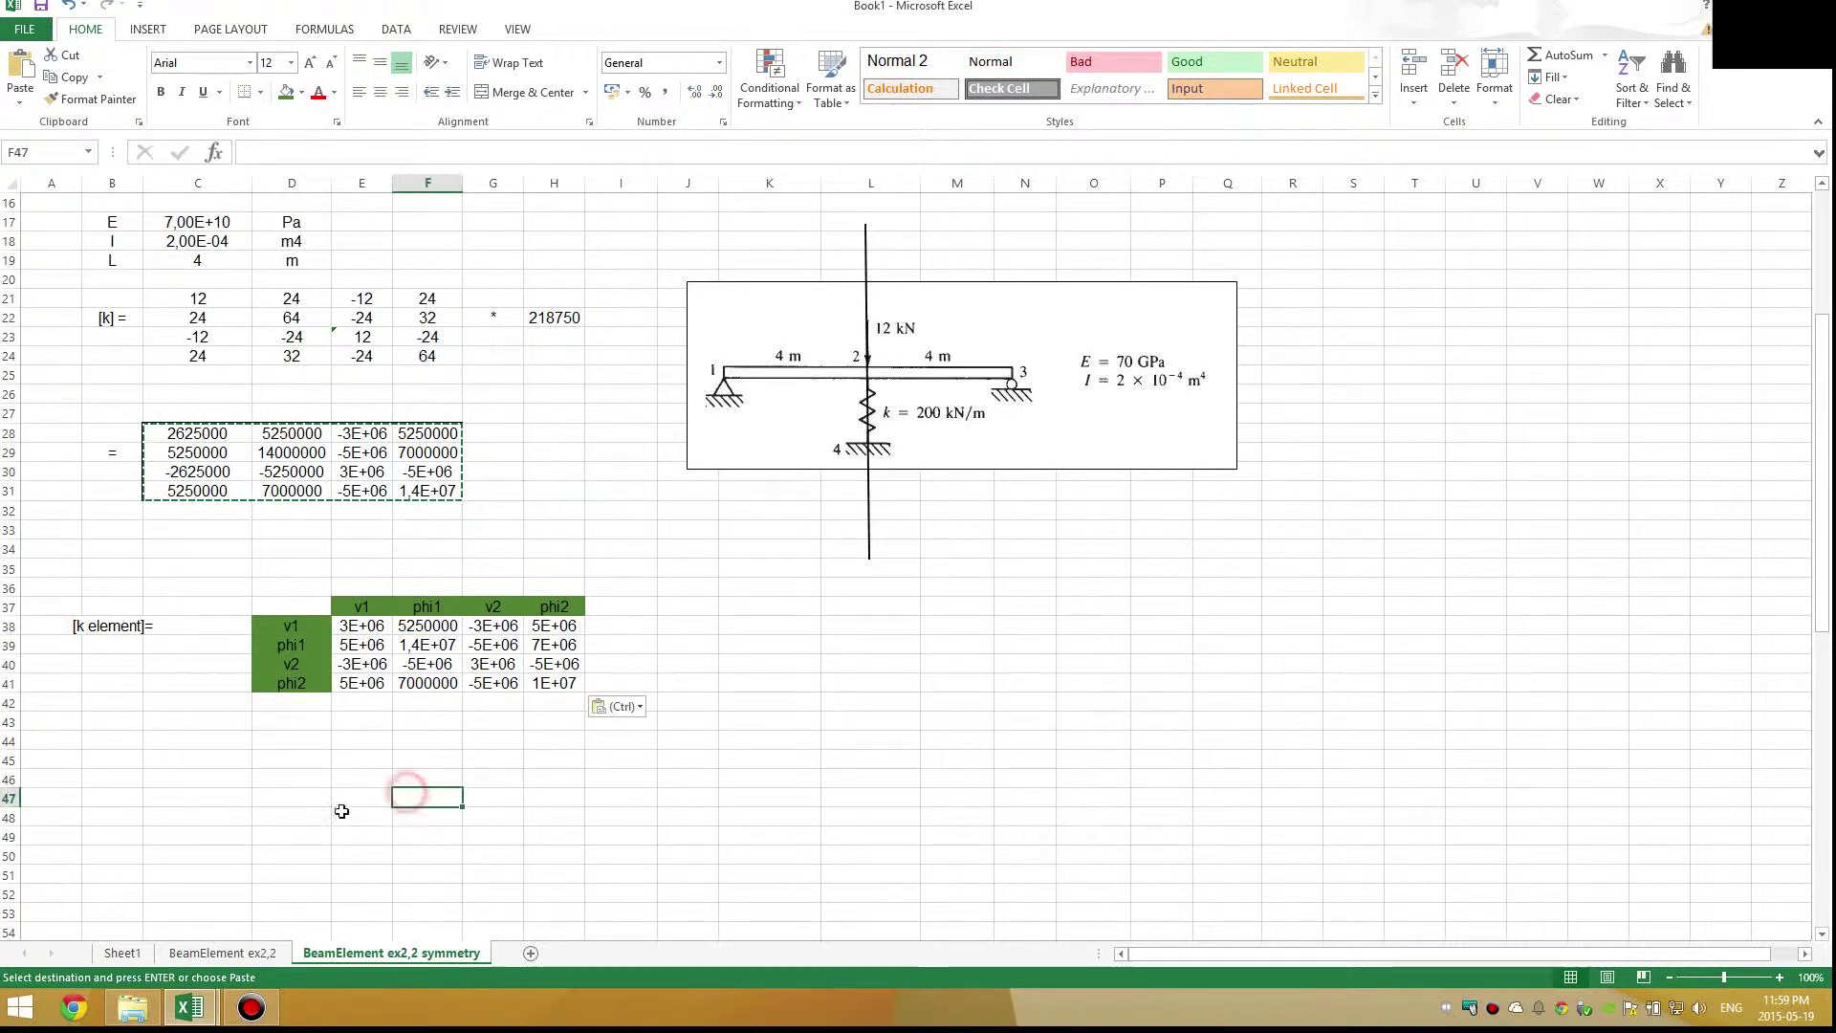
pyautogui.scroll(1, 341, 813)
pyautogui.scroll(-3, 484, 808)
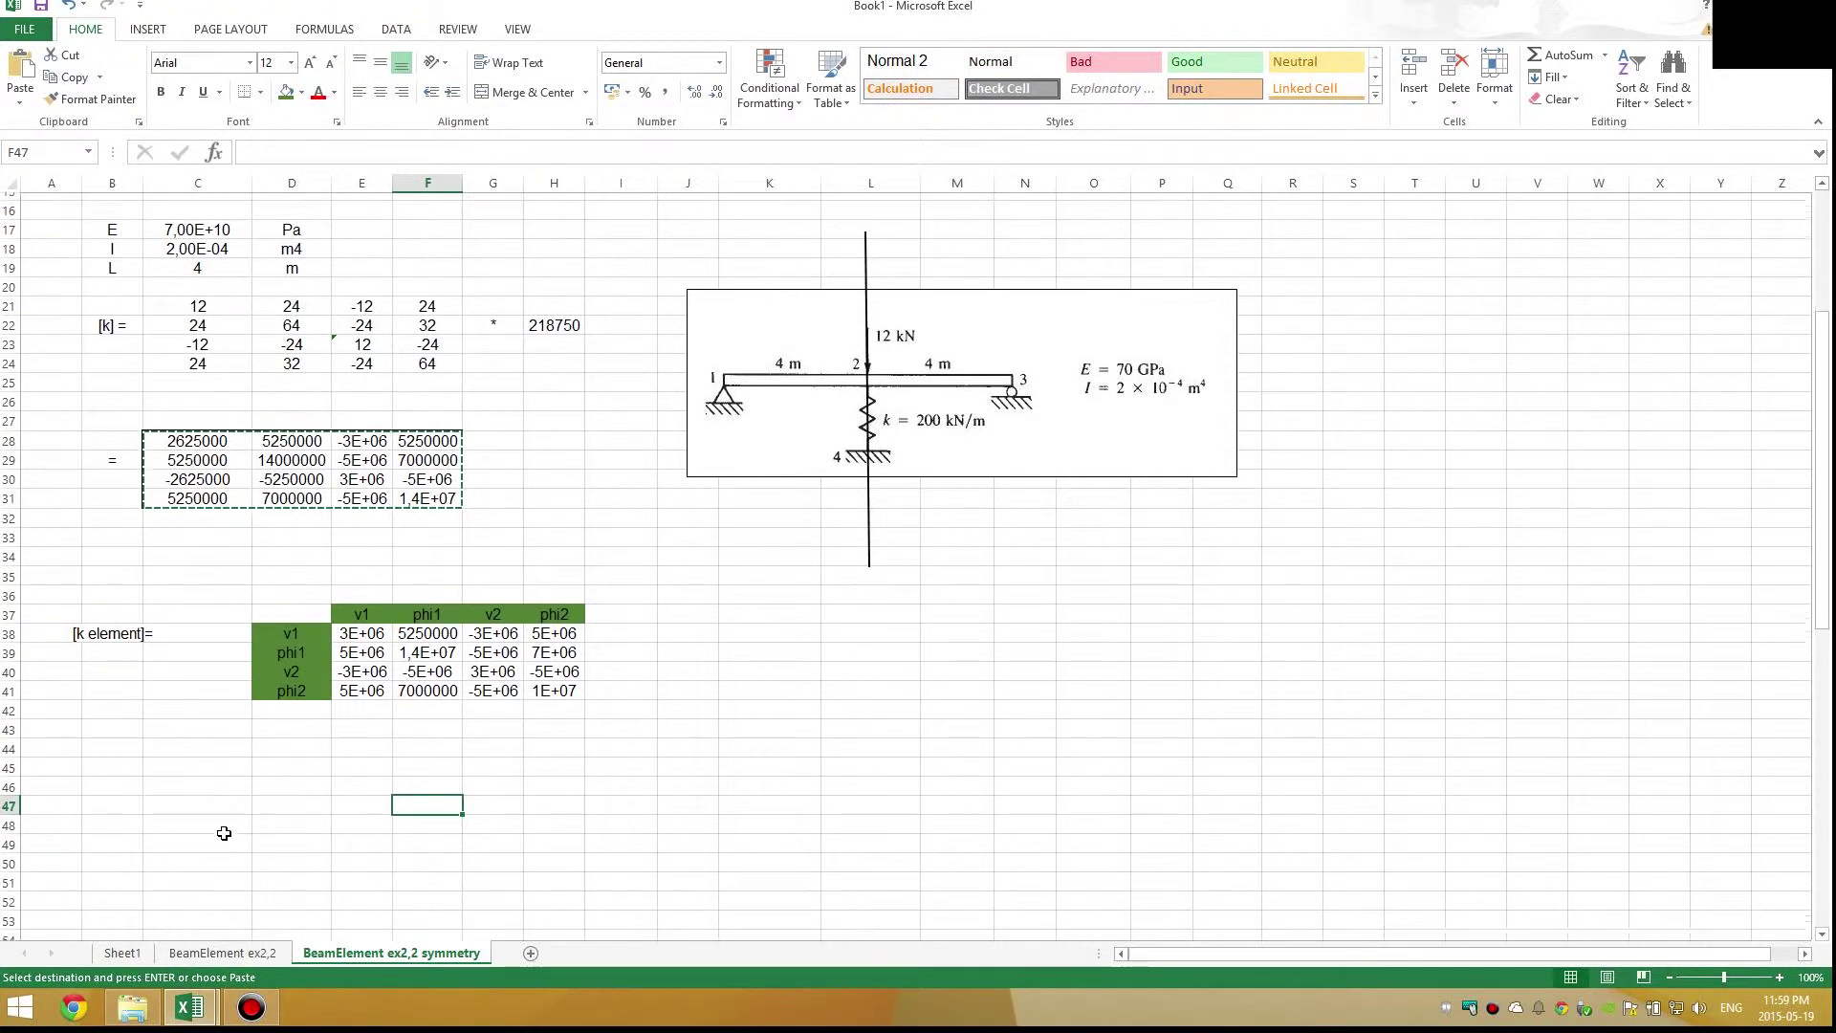
pyautogui.scroll(2, 226, 833)
# Enter the label "[K global]=" in cell B47 below the element matrix
pyautogui.click(174, 803)
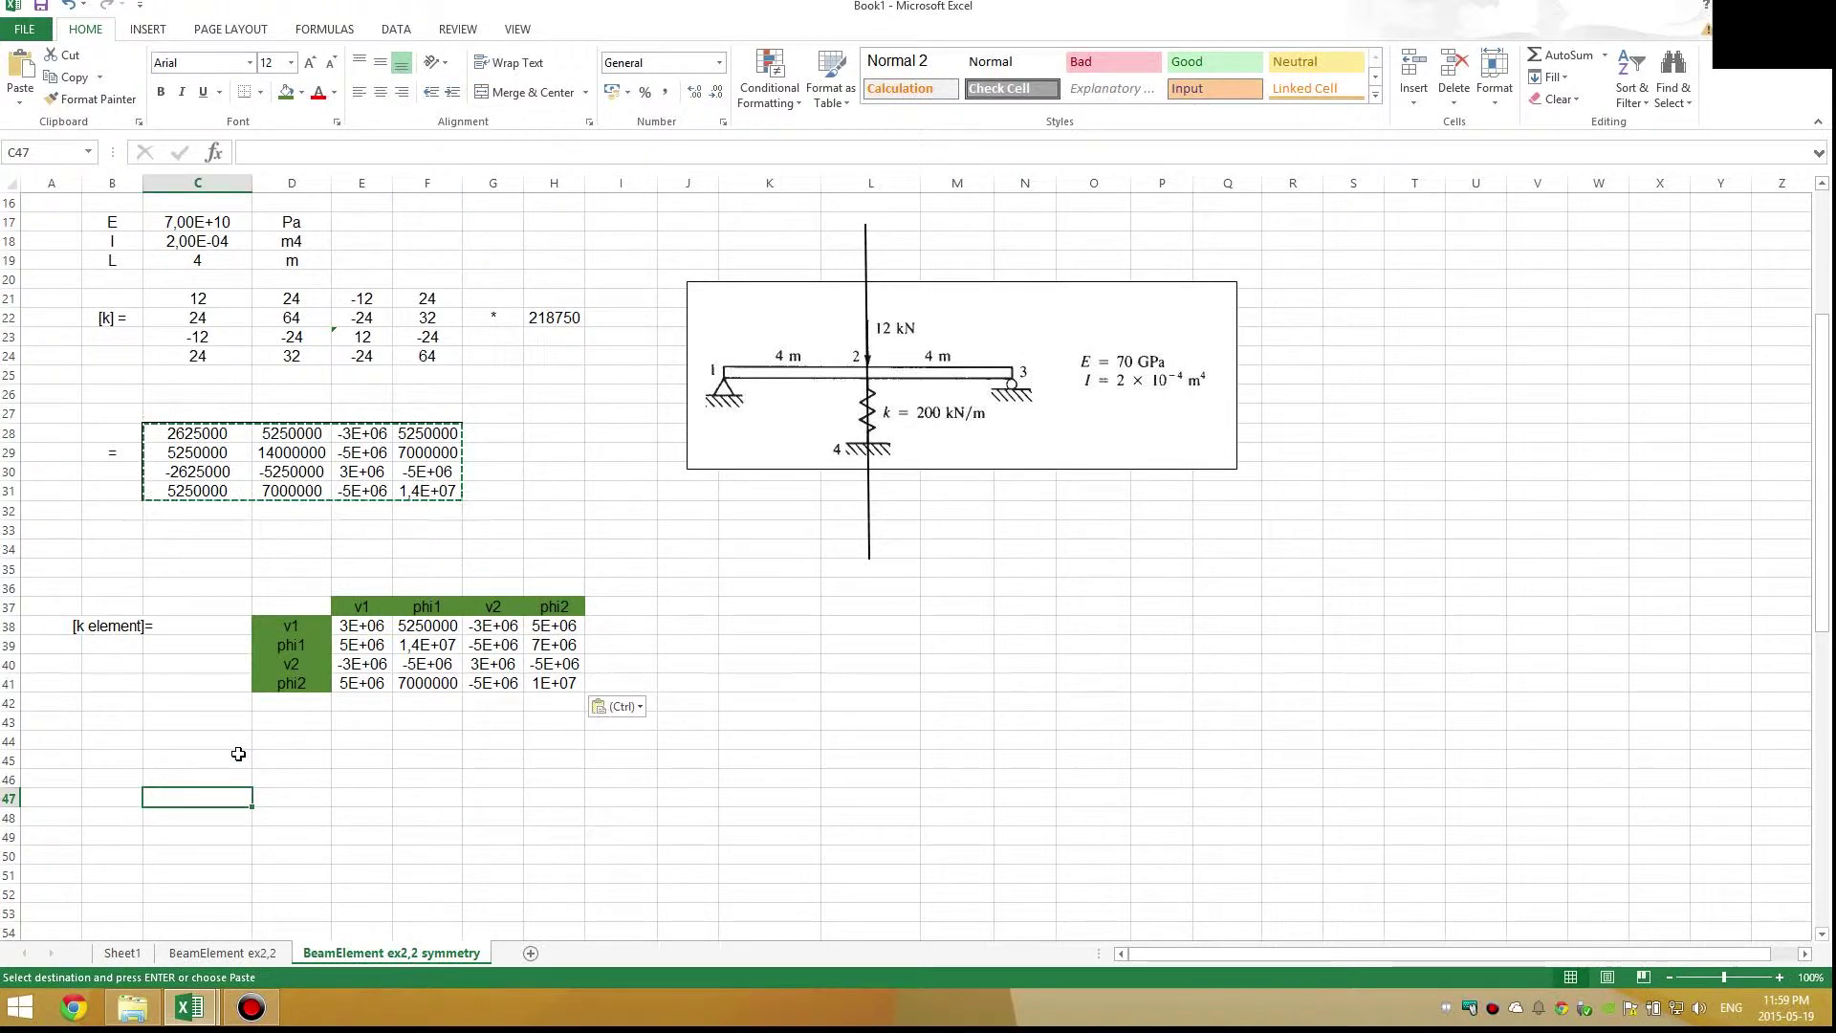
pyautogui.press('Left')
pyautogui.write('[')
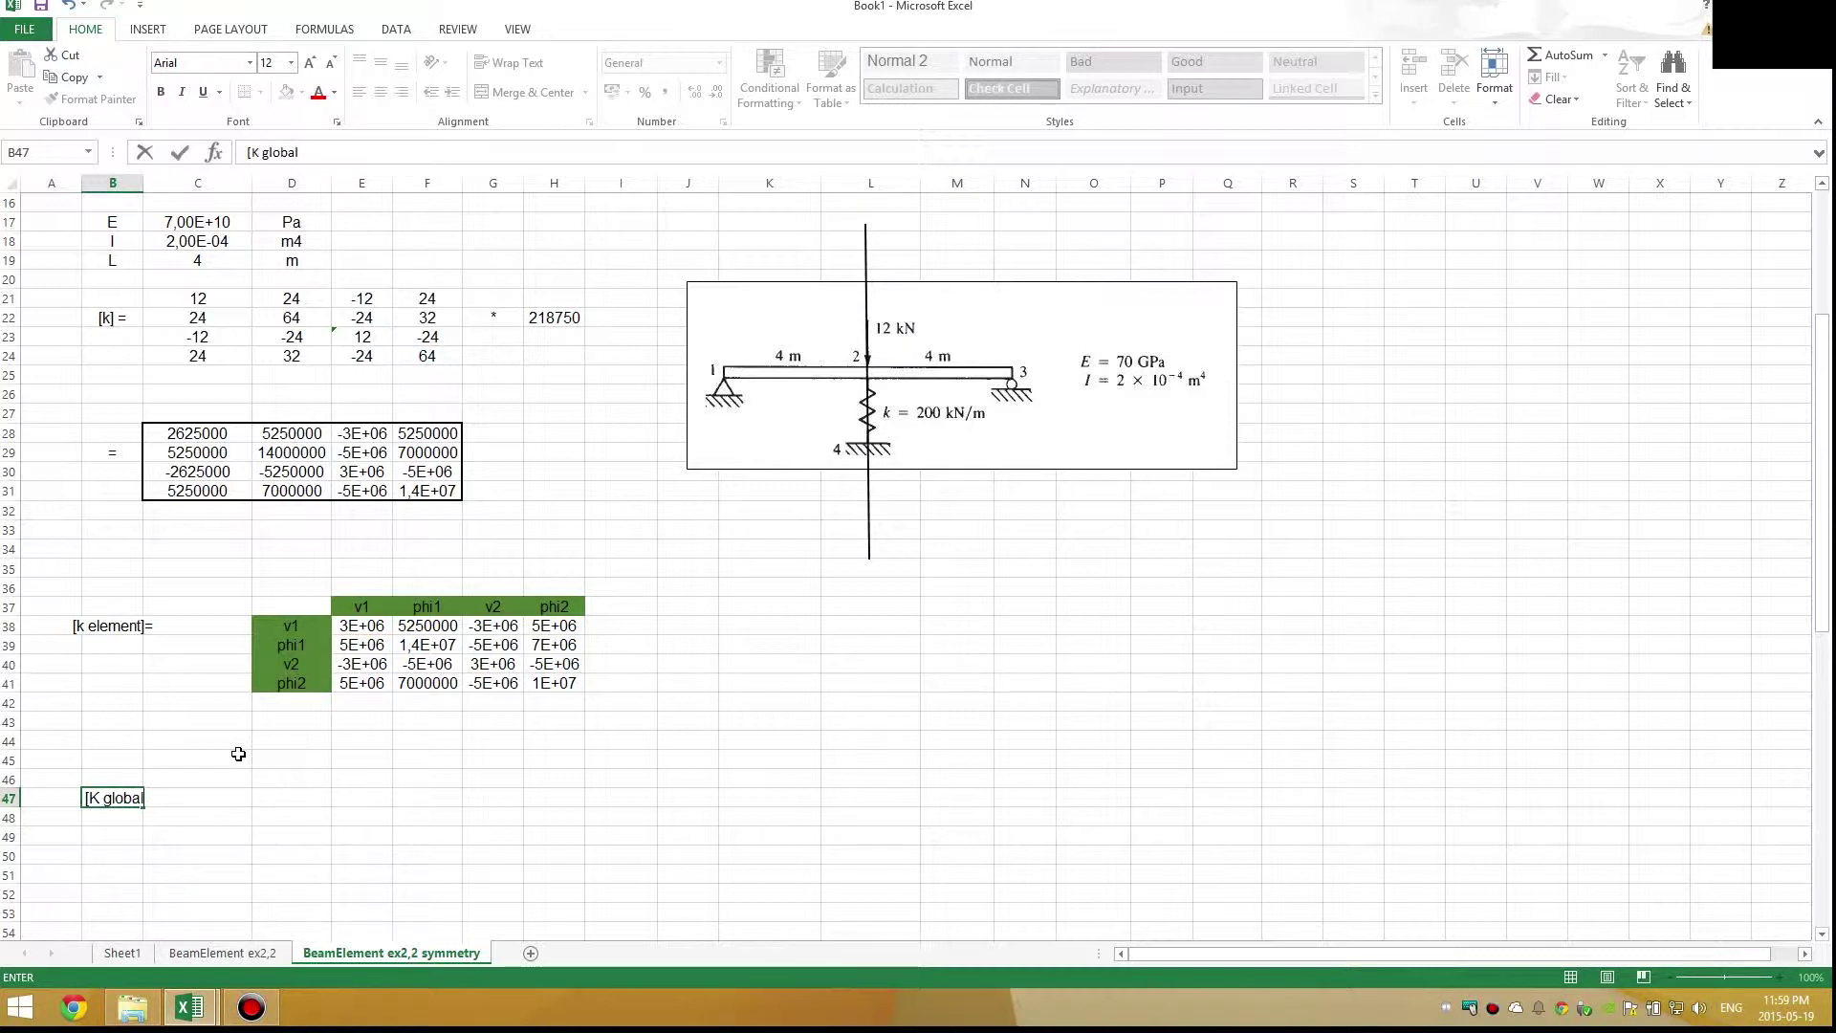
pyautogui.press('Right')
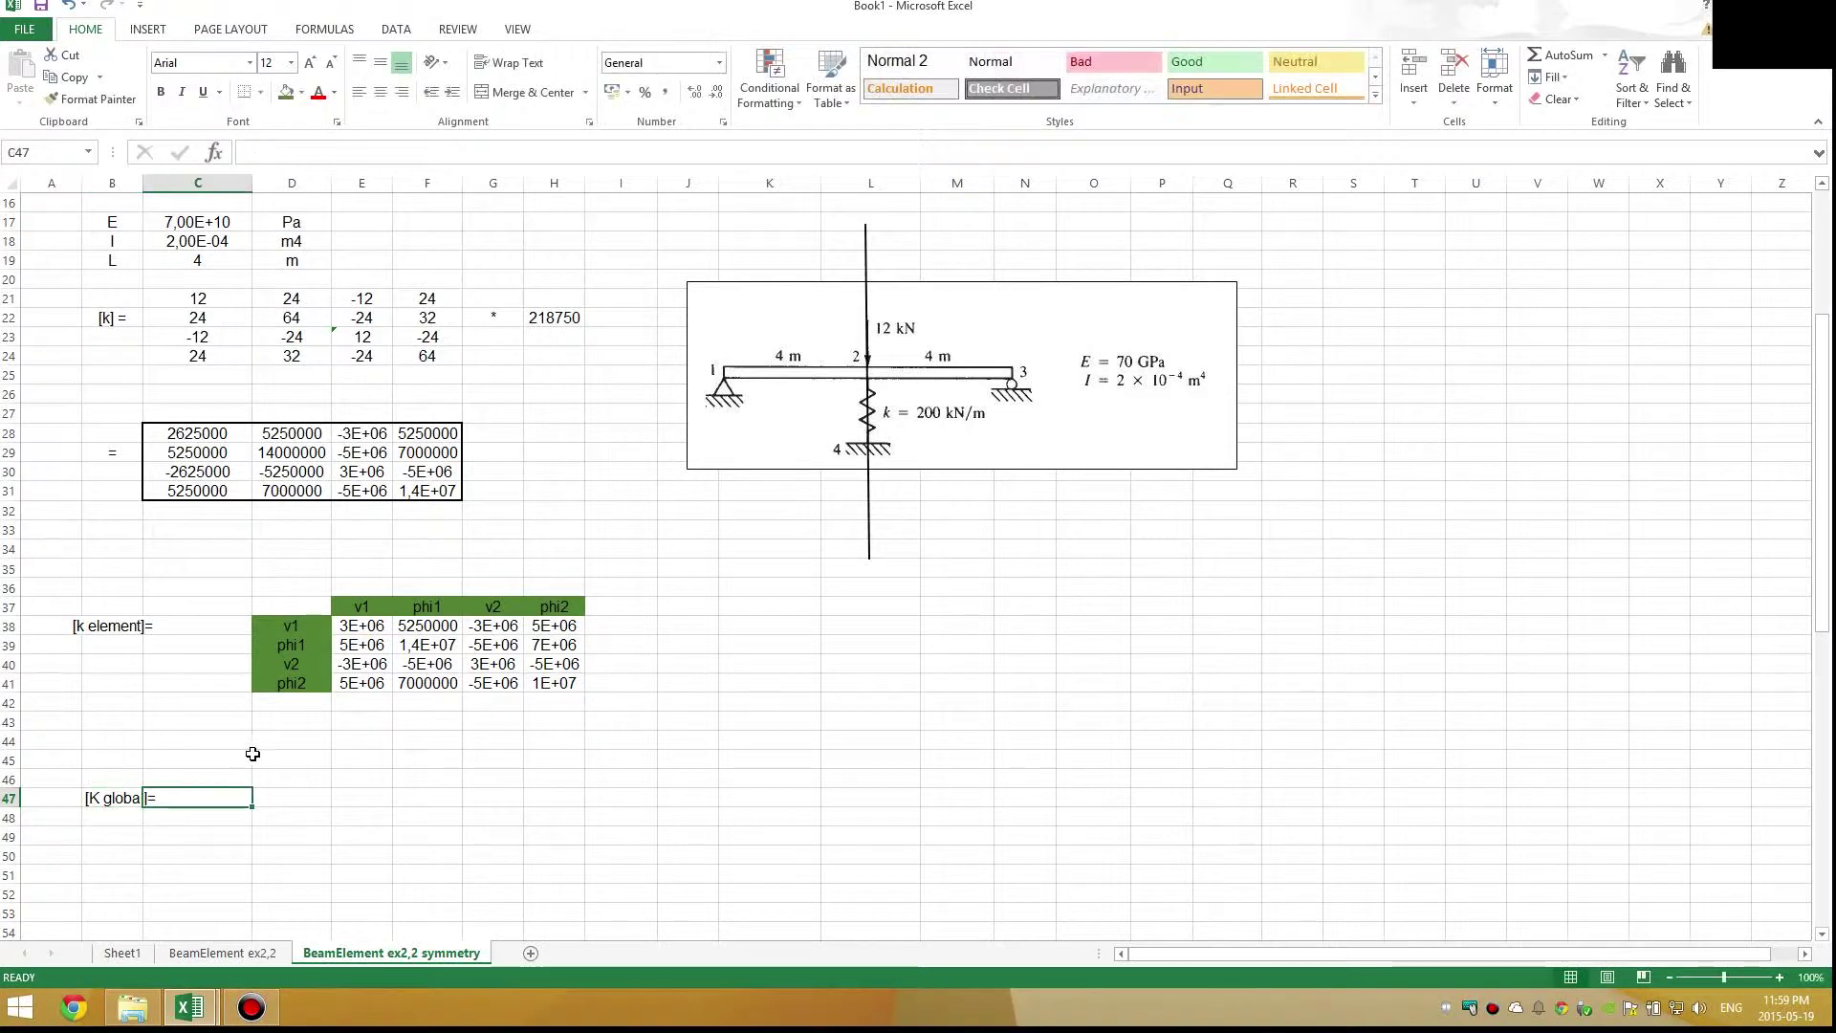
# Enter the column labels v2, phi1, v1 and phi2 in E46:H46 for the global matrix
pyautogui.click(313, 780)
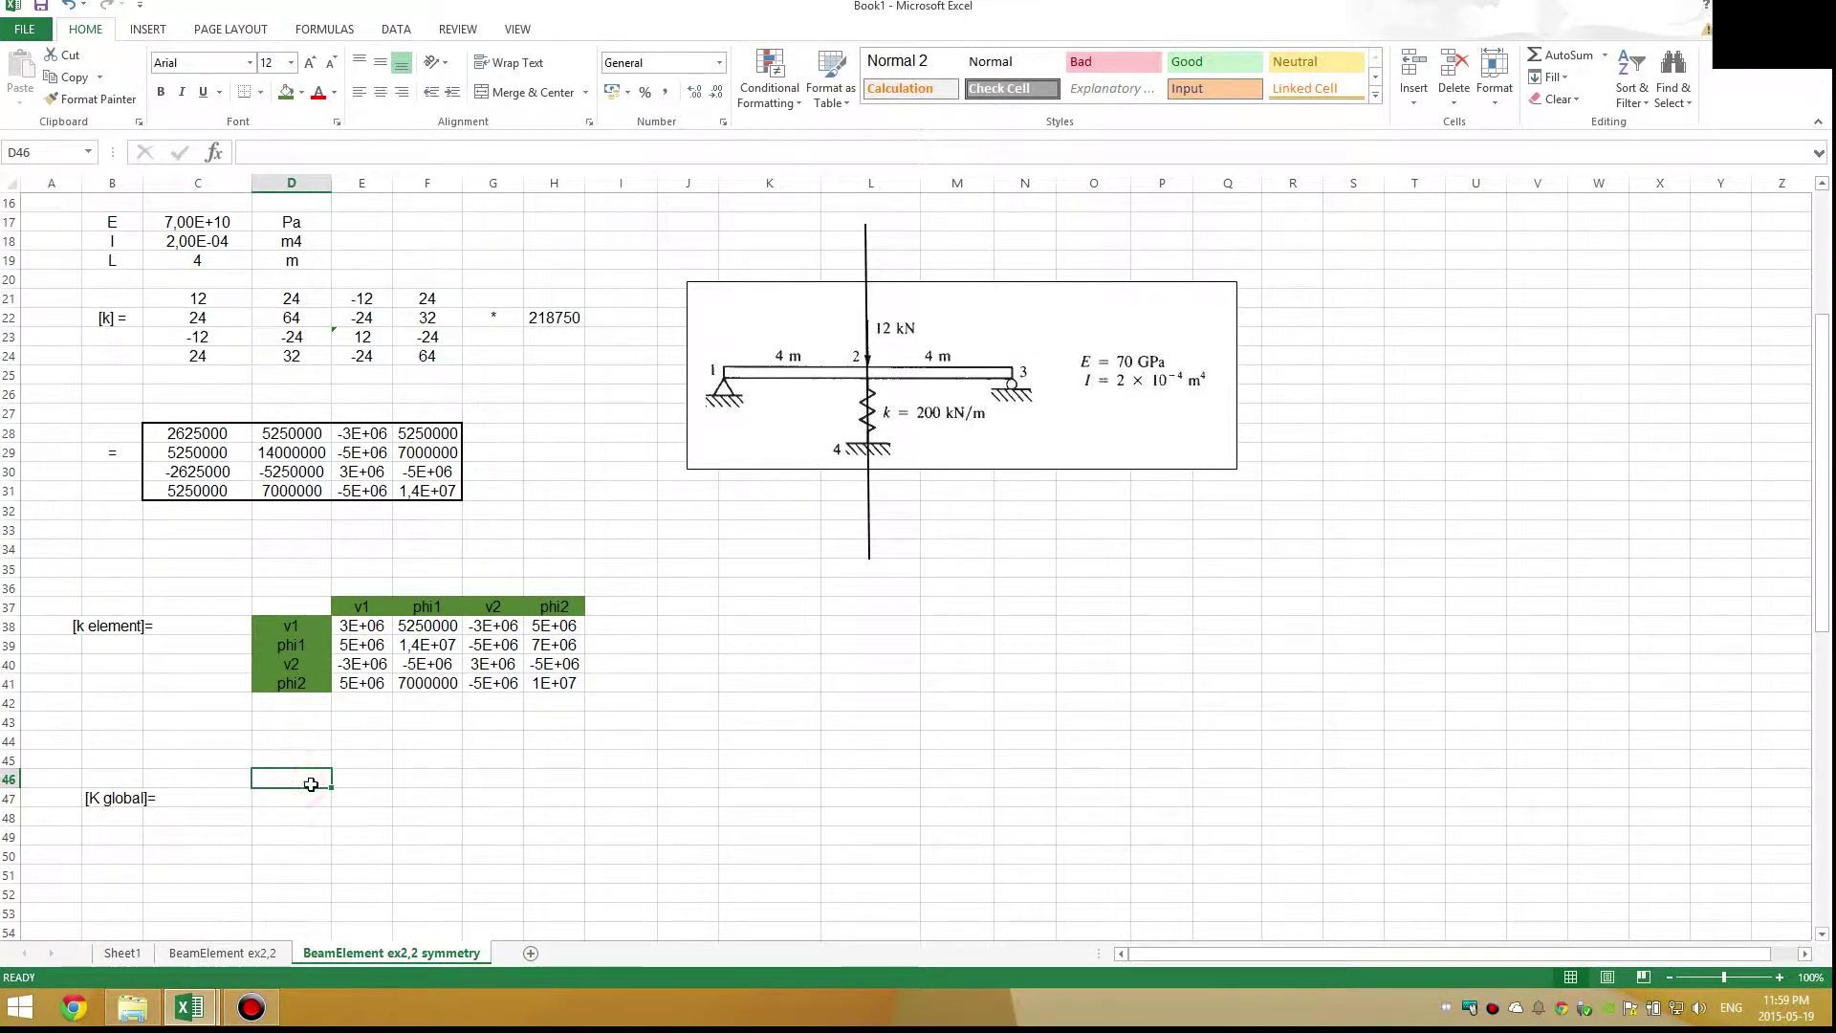
pyautogui.click(355, 784)
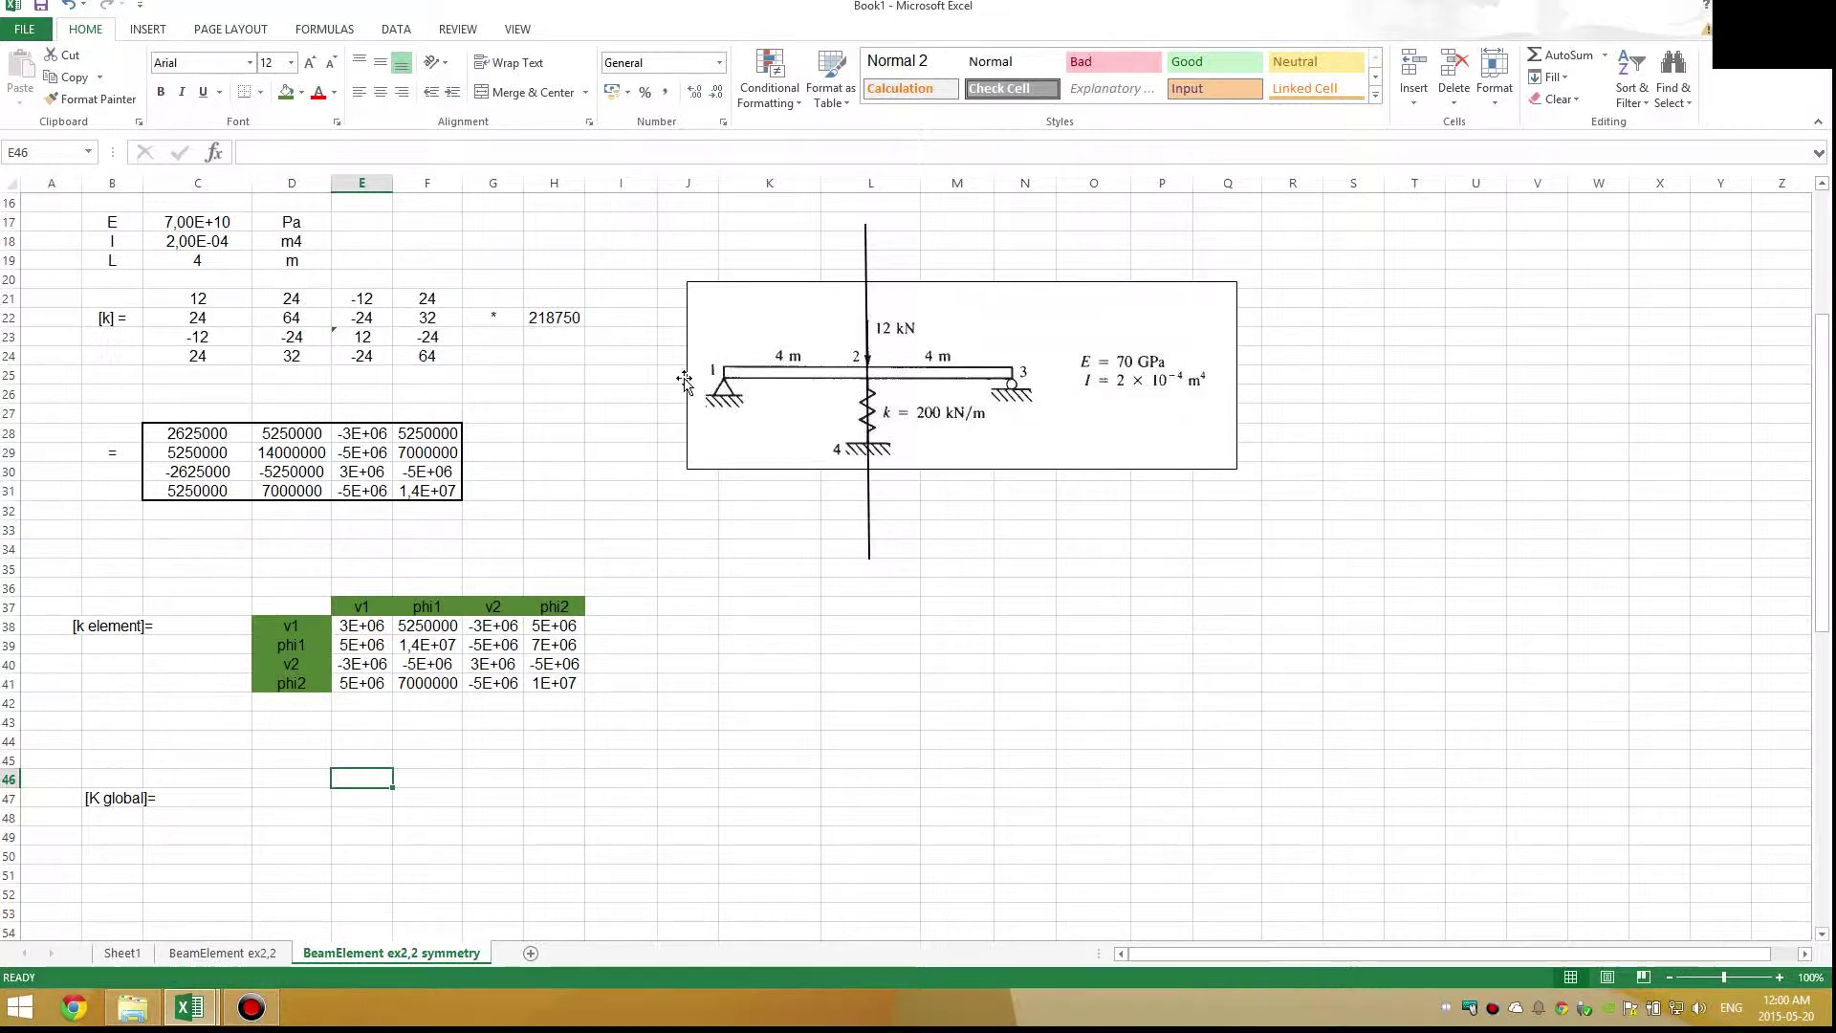
pyautogui.scroll(5, 666, 378)
pyautogui.scroll(-4, 645, 441)
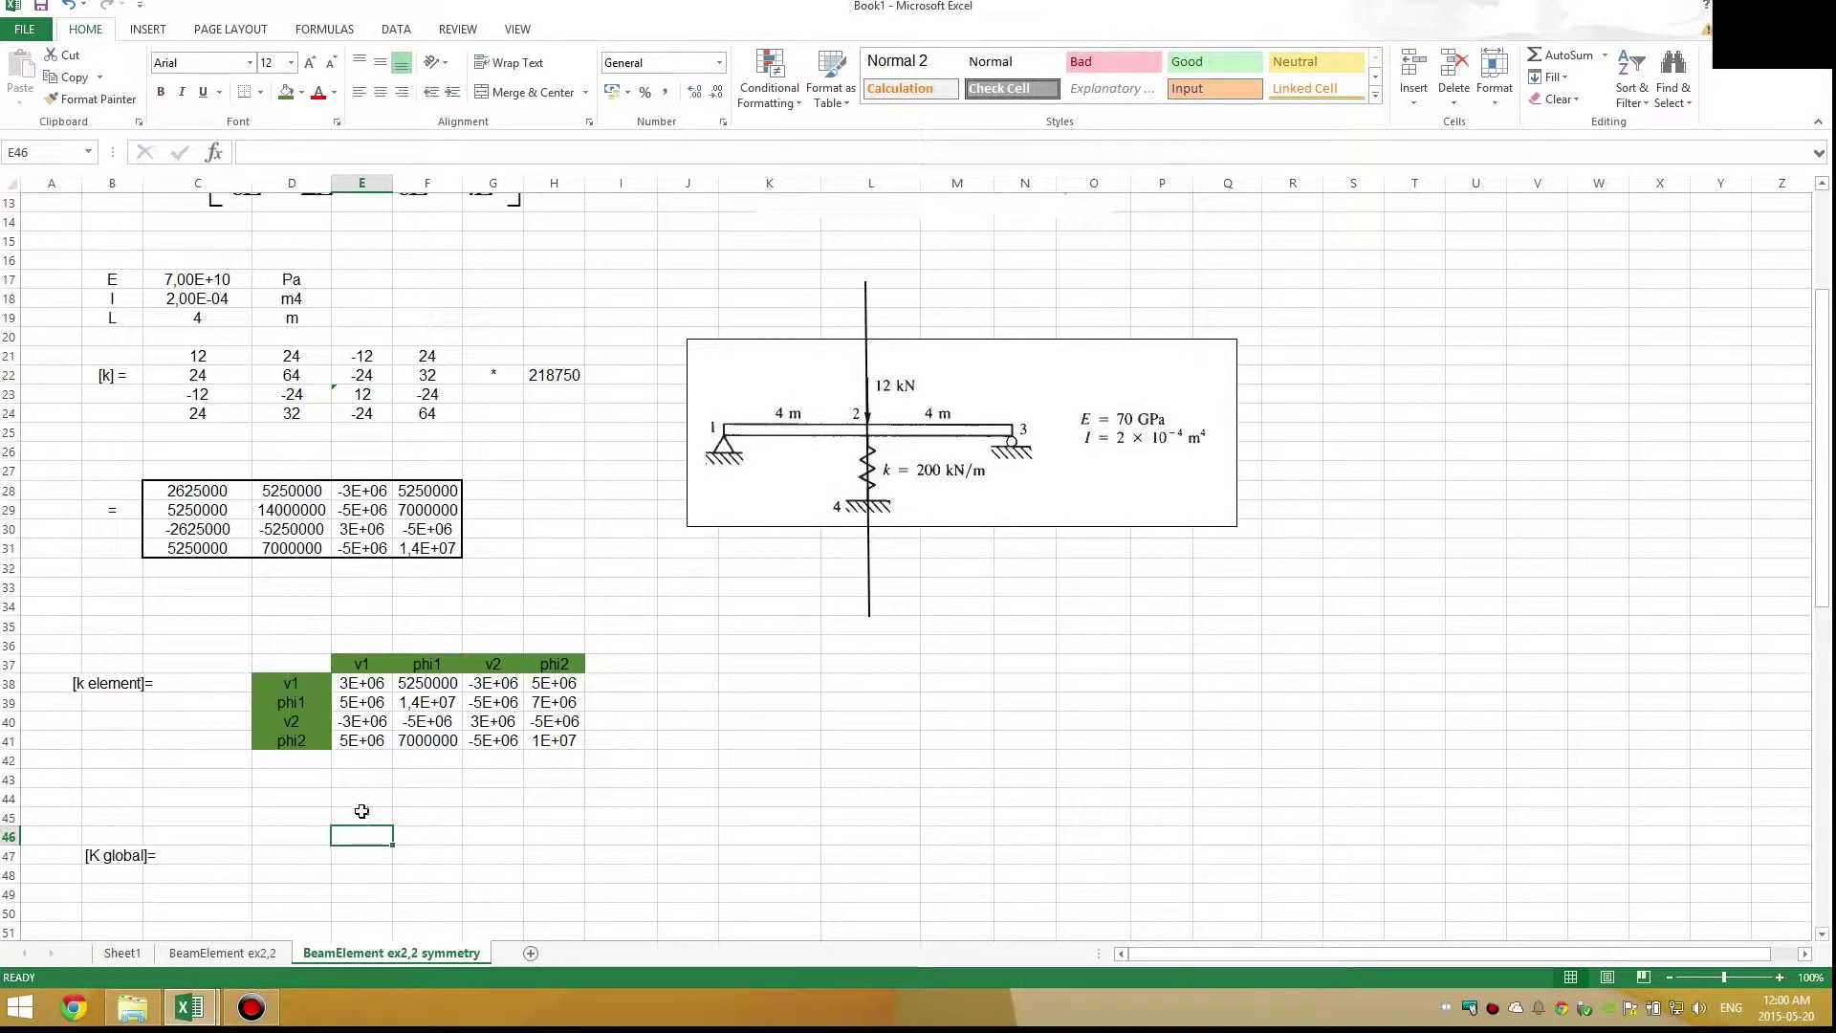
pyautogui.press('Up')
pyautogui.click(357, 835)
pyautogui.scroll(-1, 484, 761)
pyautogui.write('v2')
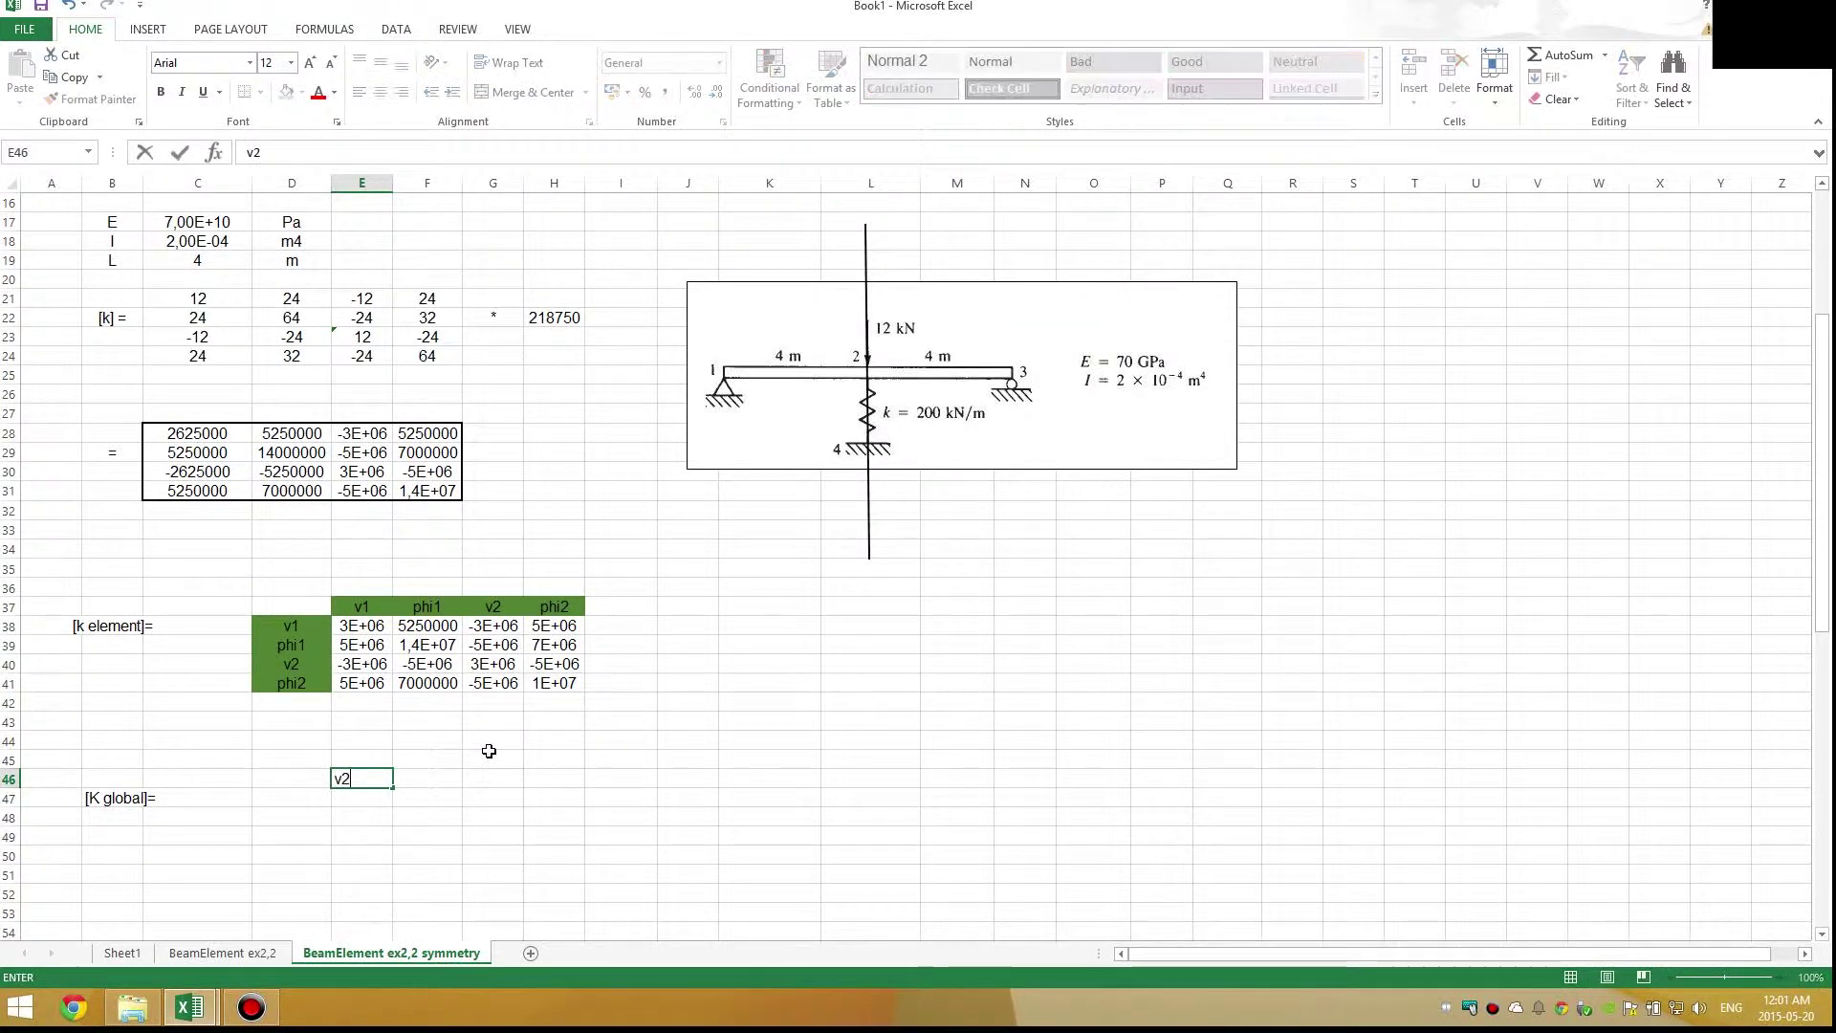
pyautogui.press('Tab')
pyautogui.write('phi')
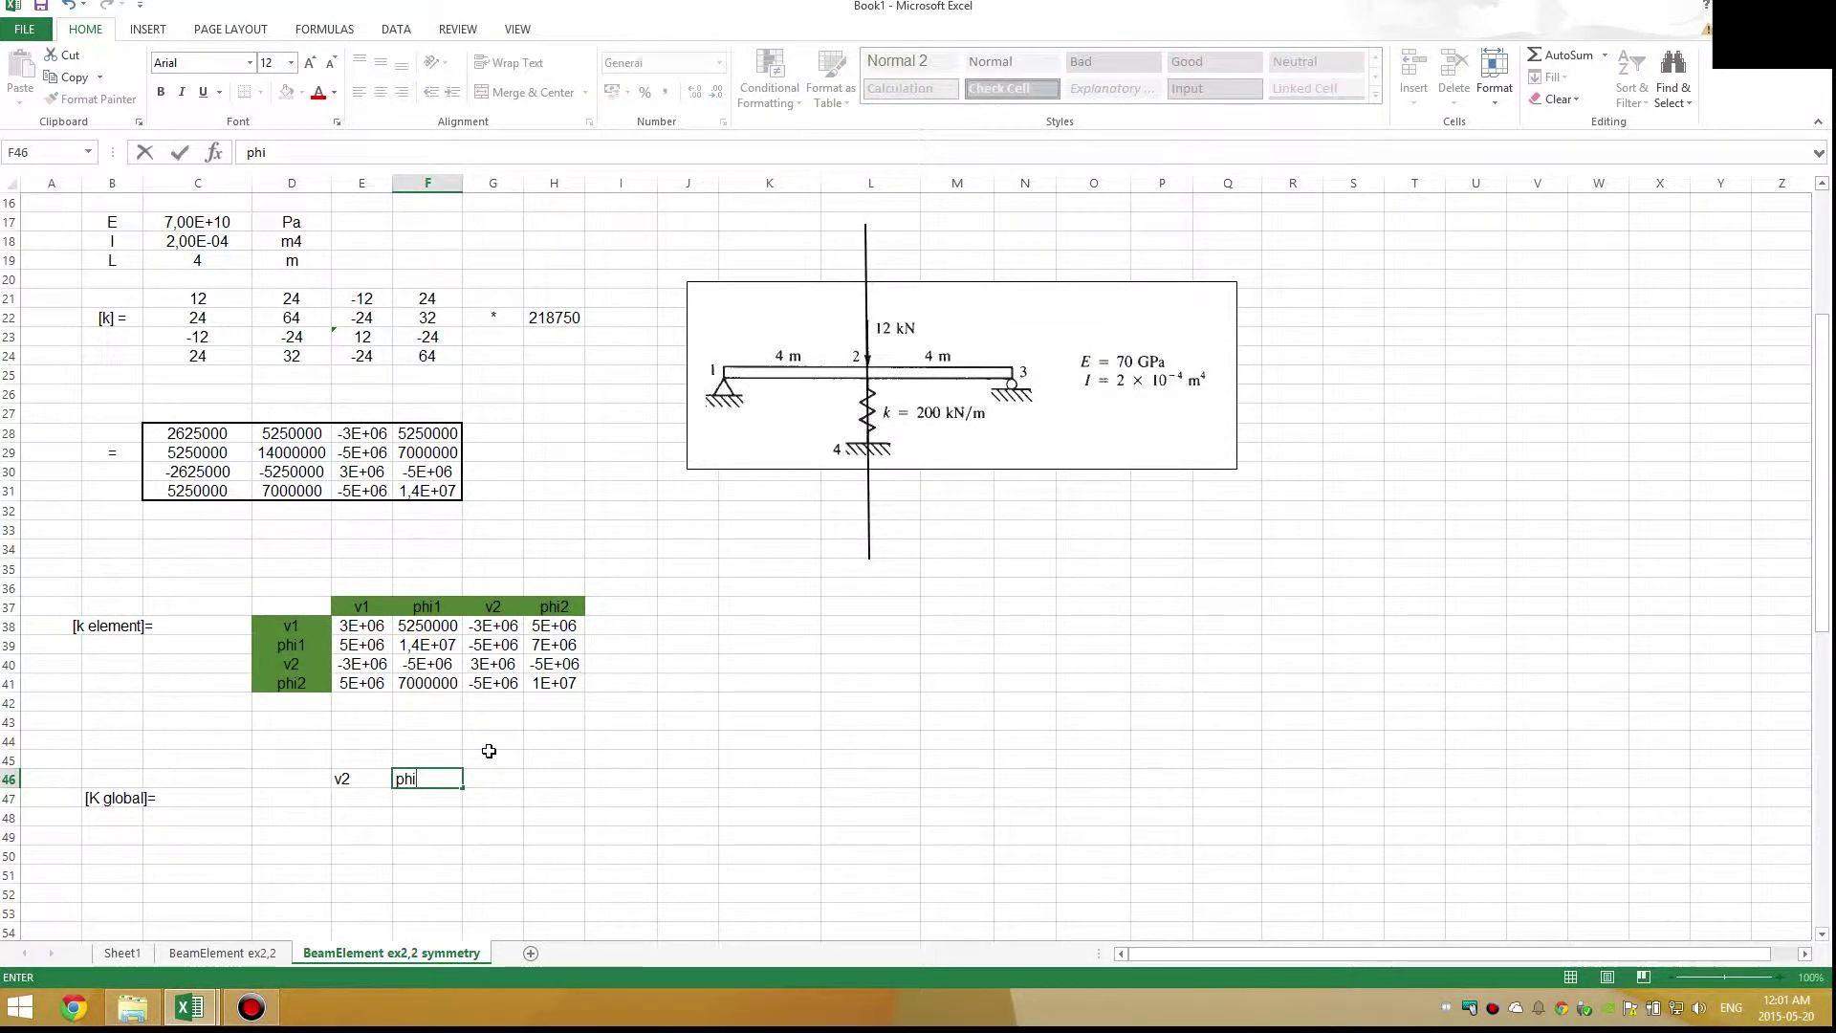
pyautogui.write('1')
pyautogui.press('Tab')
pyautogui.write('v1')
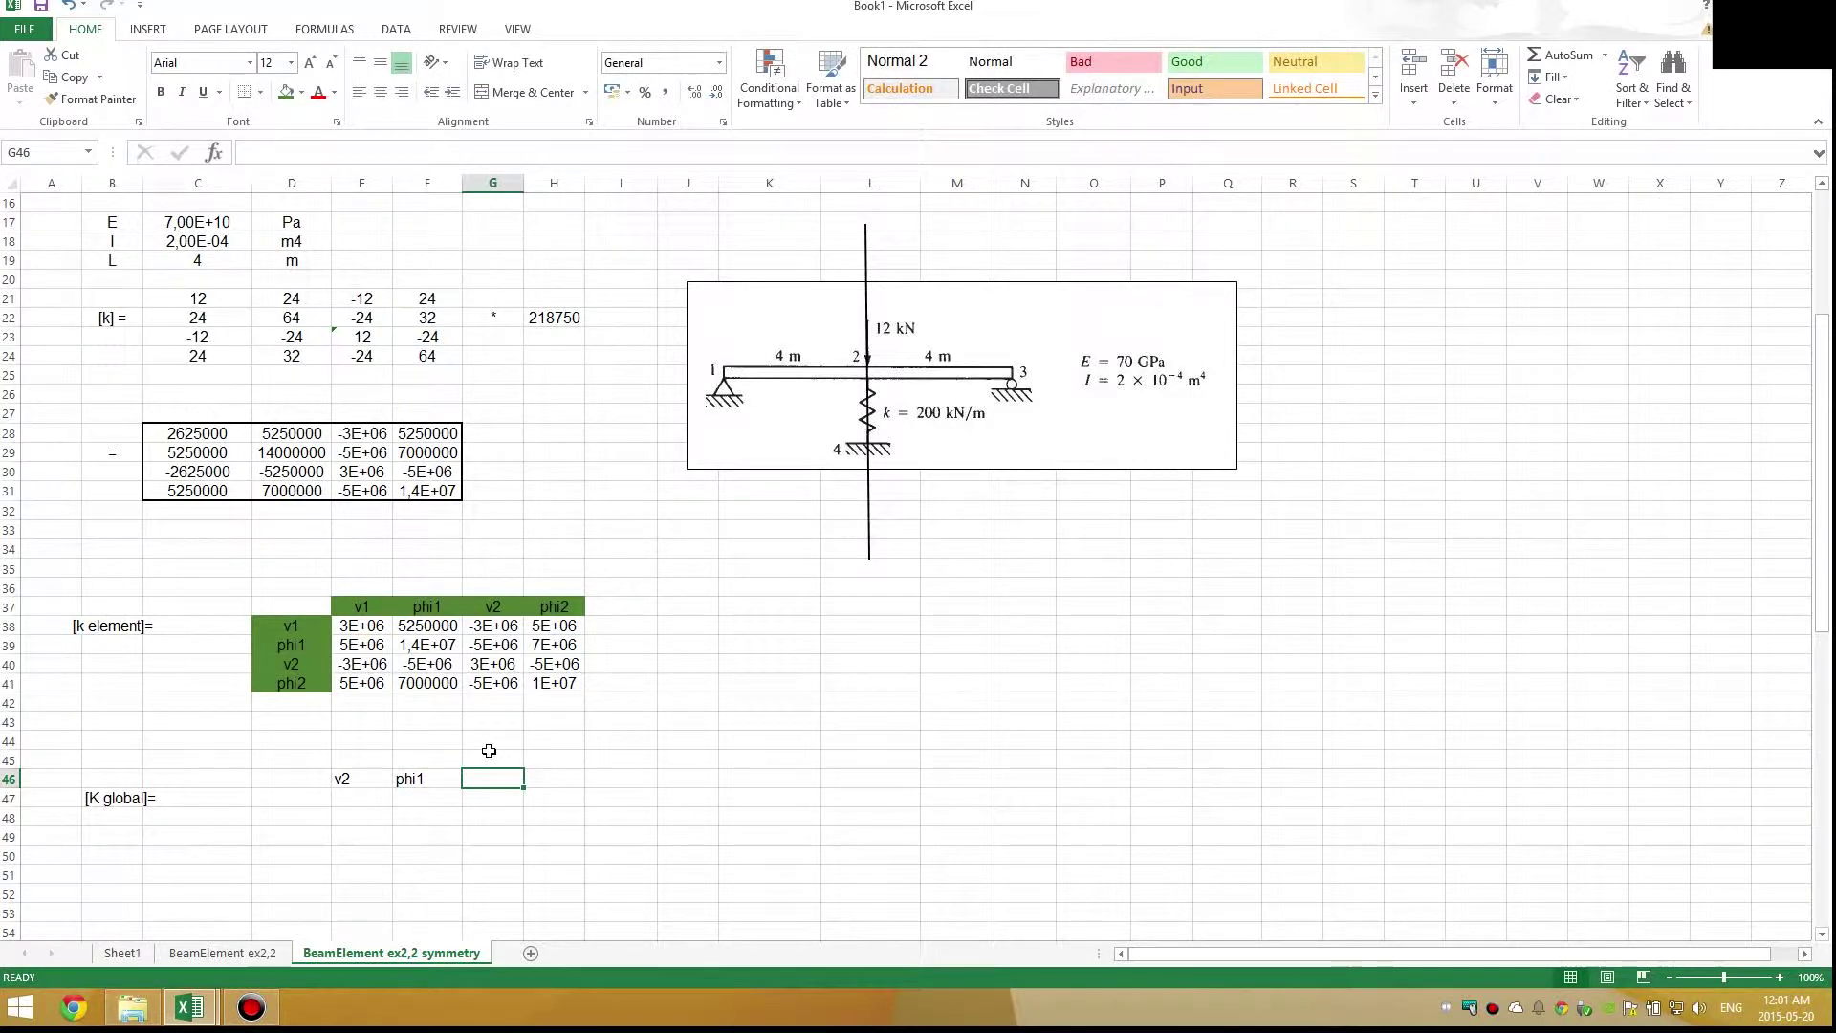
pyautogui.press('Tab')
pyautogui.write('phi')
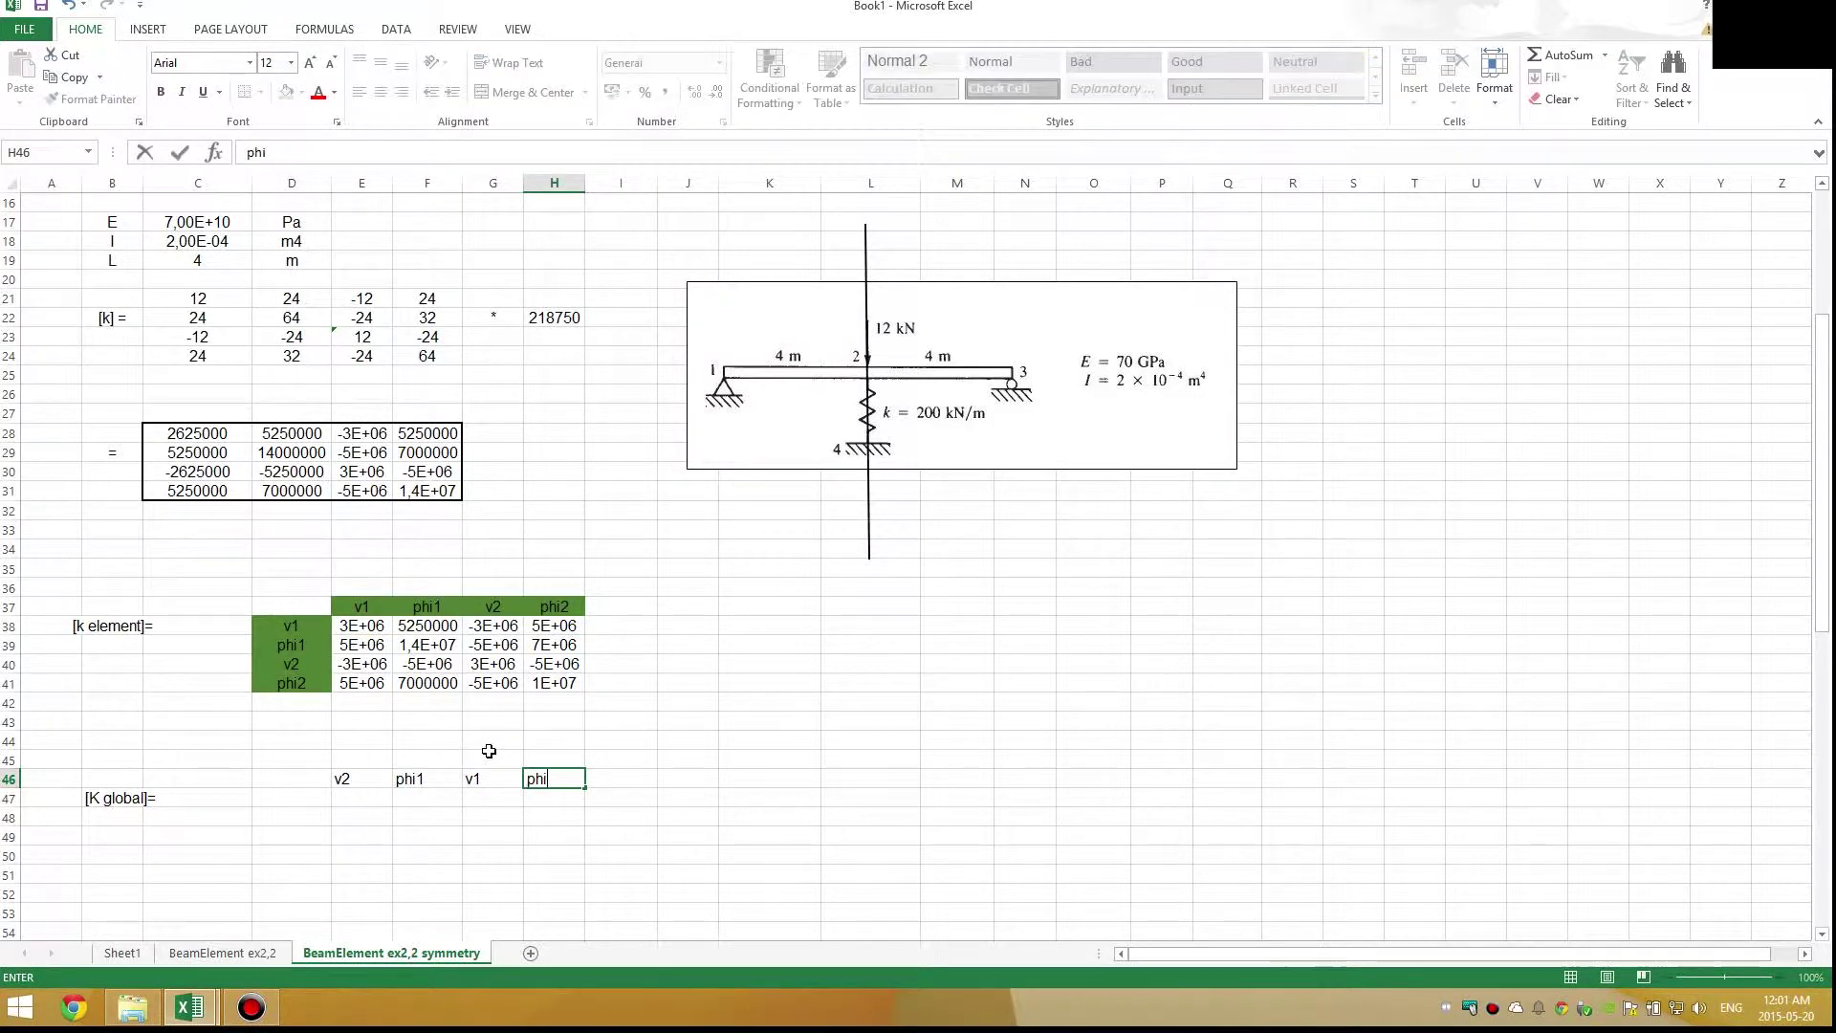
pyautogui.write('2')
pyautogui.press('Tab')
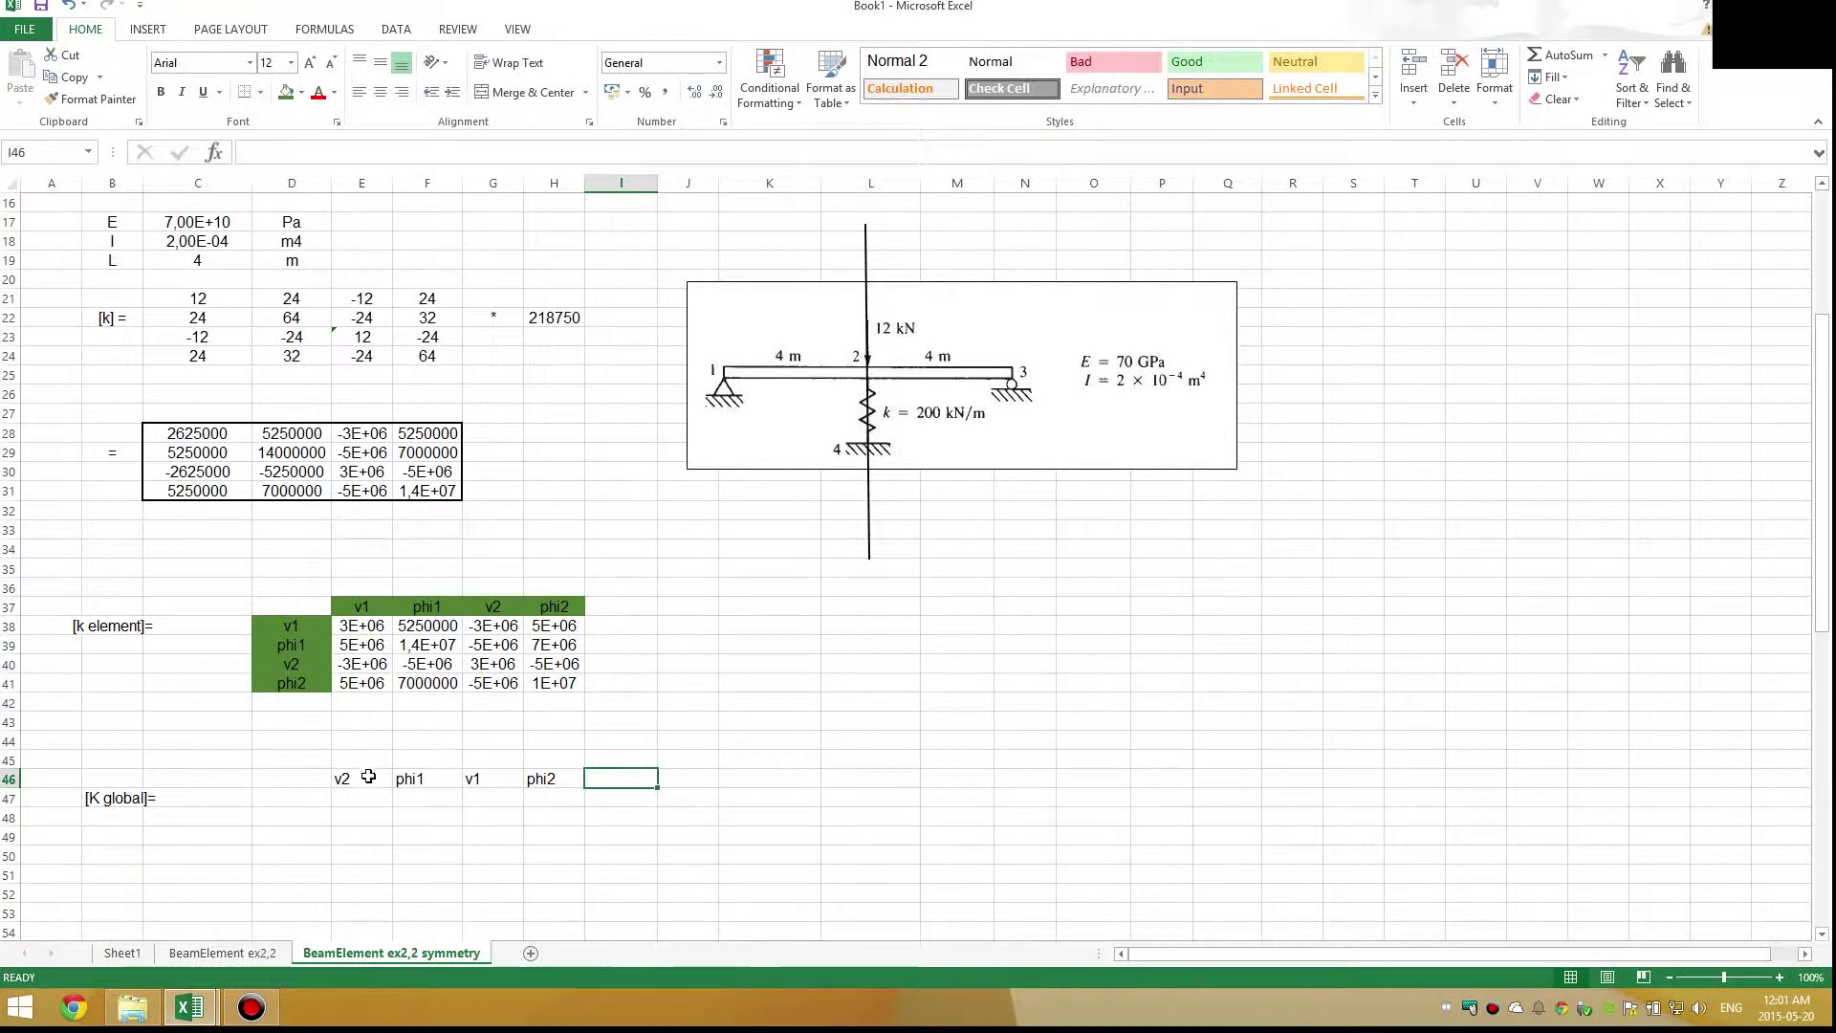
# Fill the global labels in E46:H46 green and paste a transposed copy as row labels starting at D47
pyautogui.moveTo(354, 783); pyautogui.dragTo(540, 779)
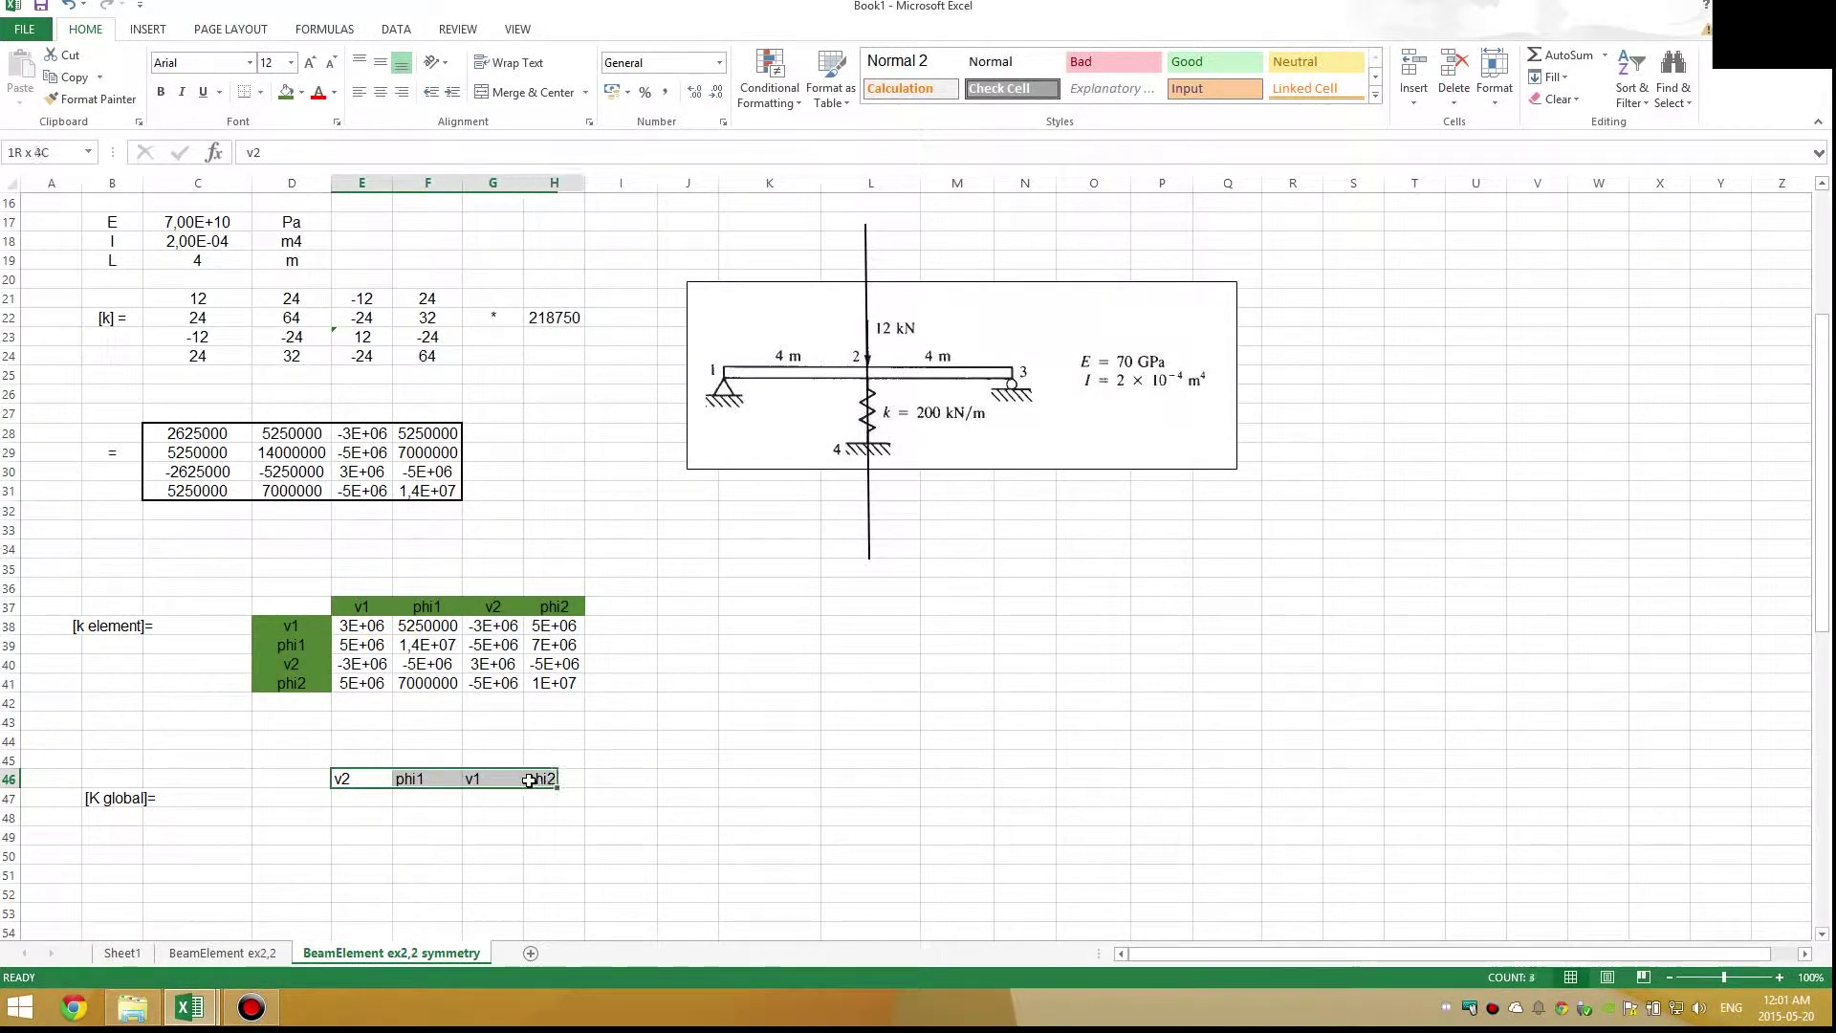
pyautogui.click(286, 92)
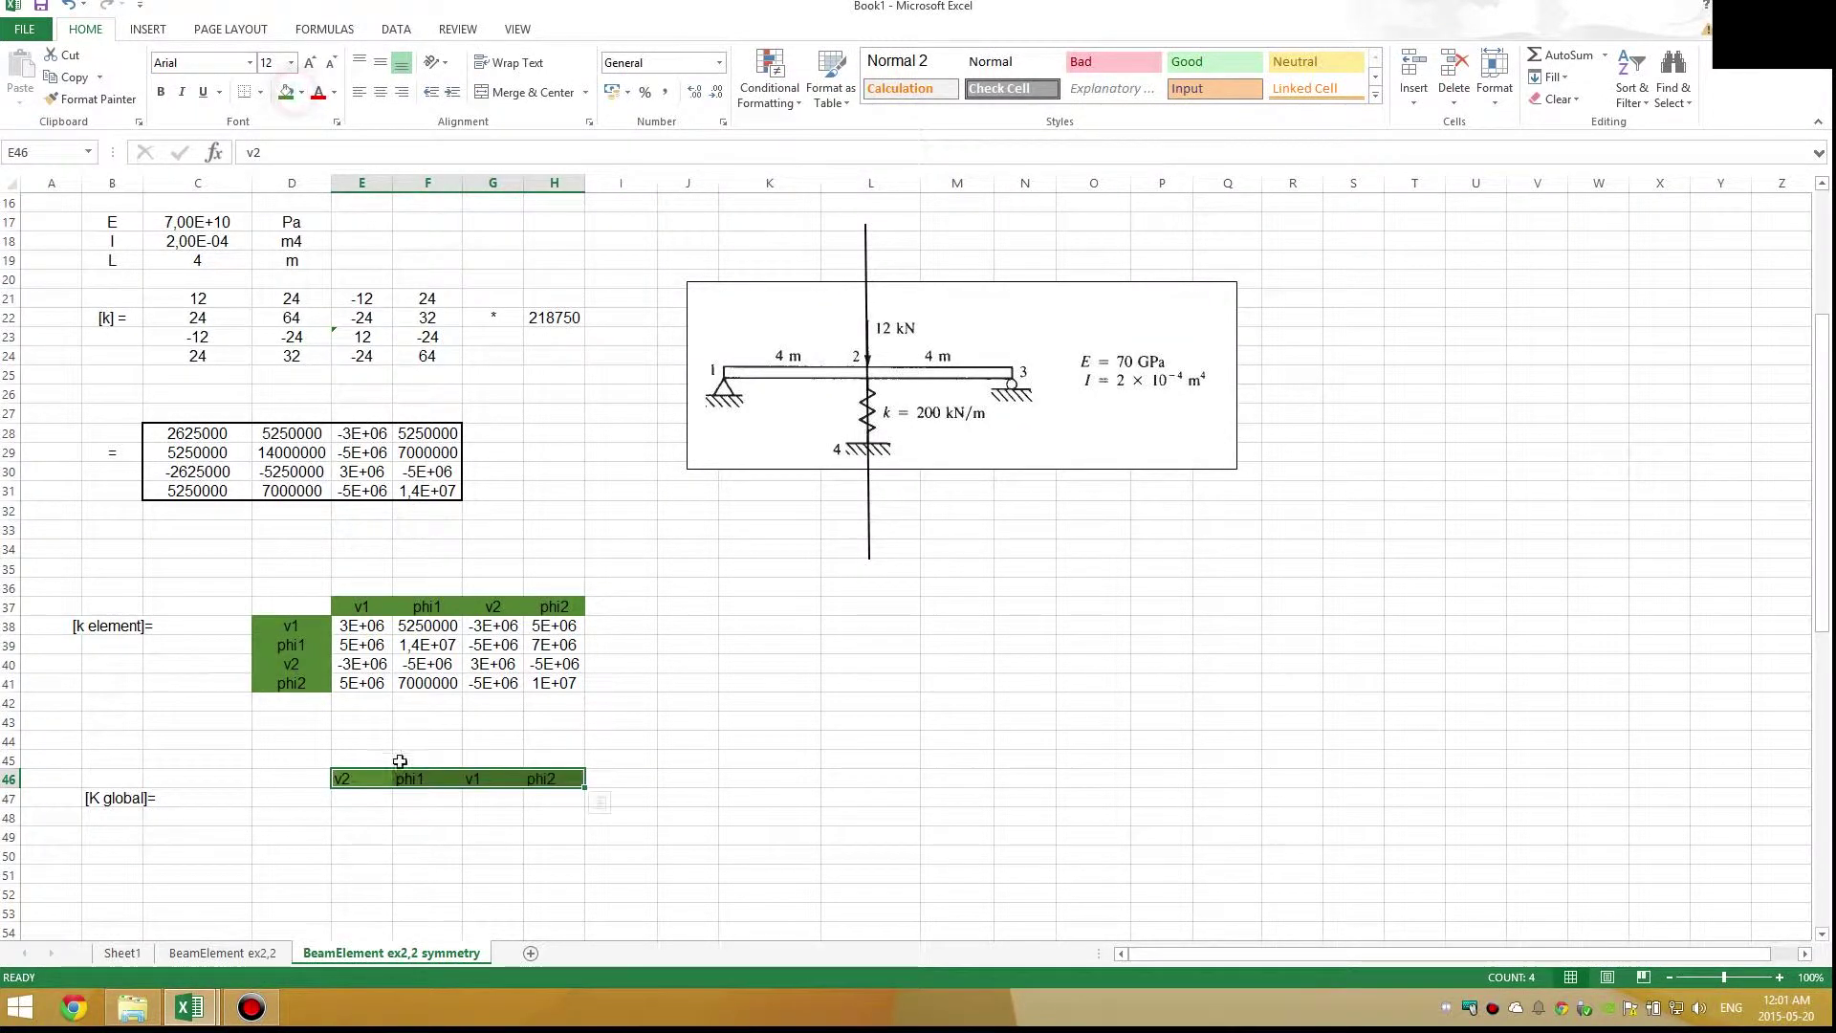
pyautogui.rightClick(421, 780)
pyautogui.click(449, 427)
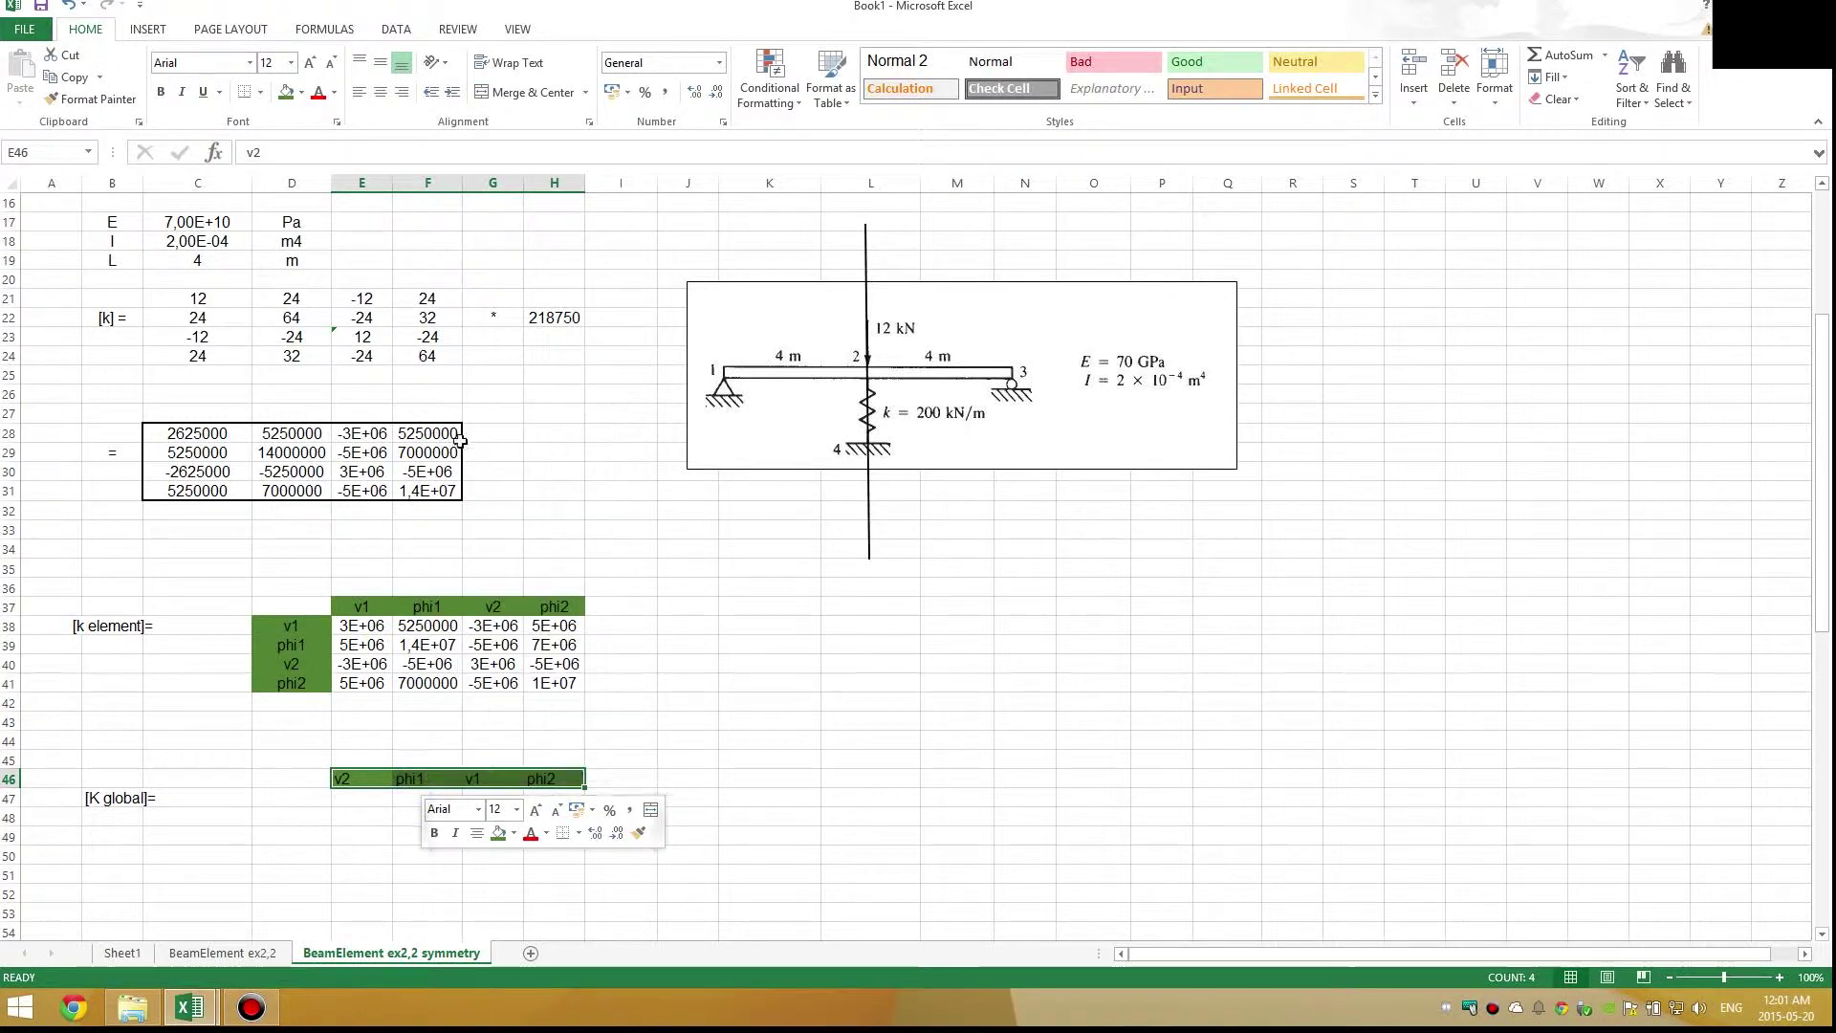
pyautogui.click(302, 804)
pyautogui.rightClick(302, 805)
pyautogui.click(421, 521)
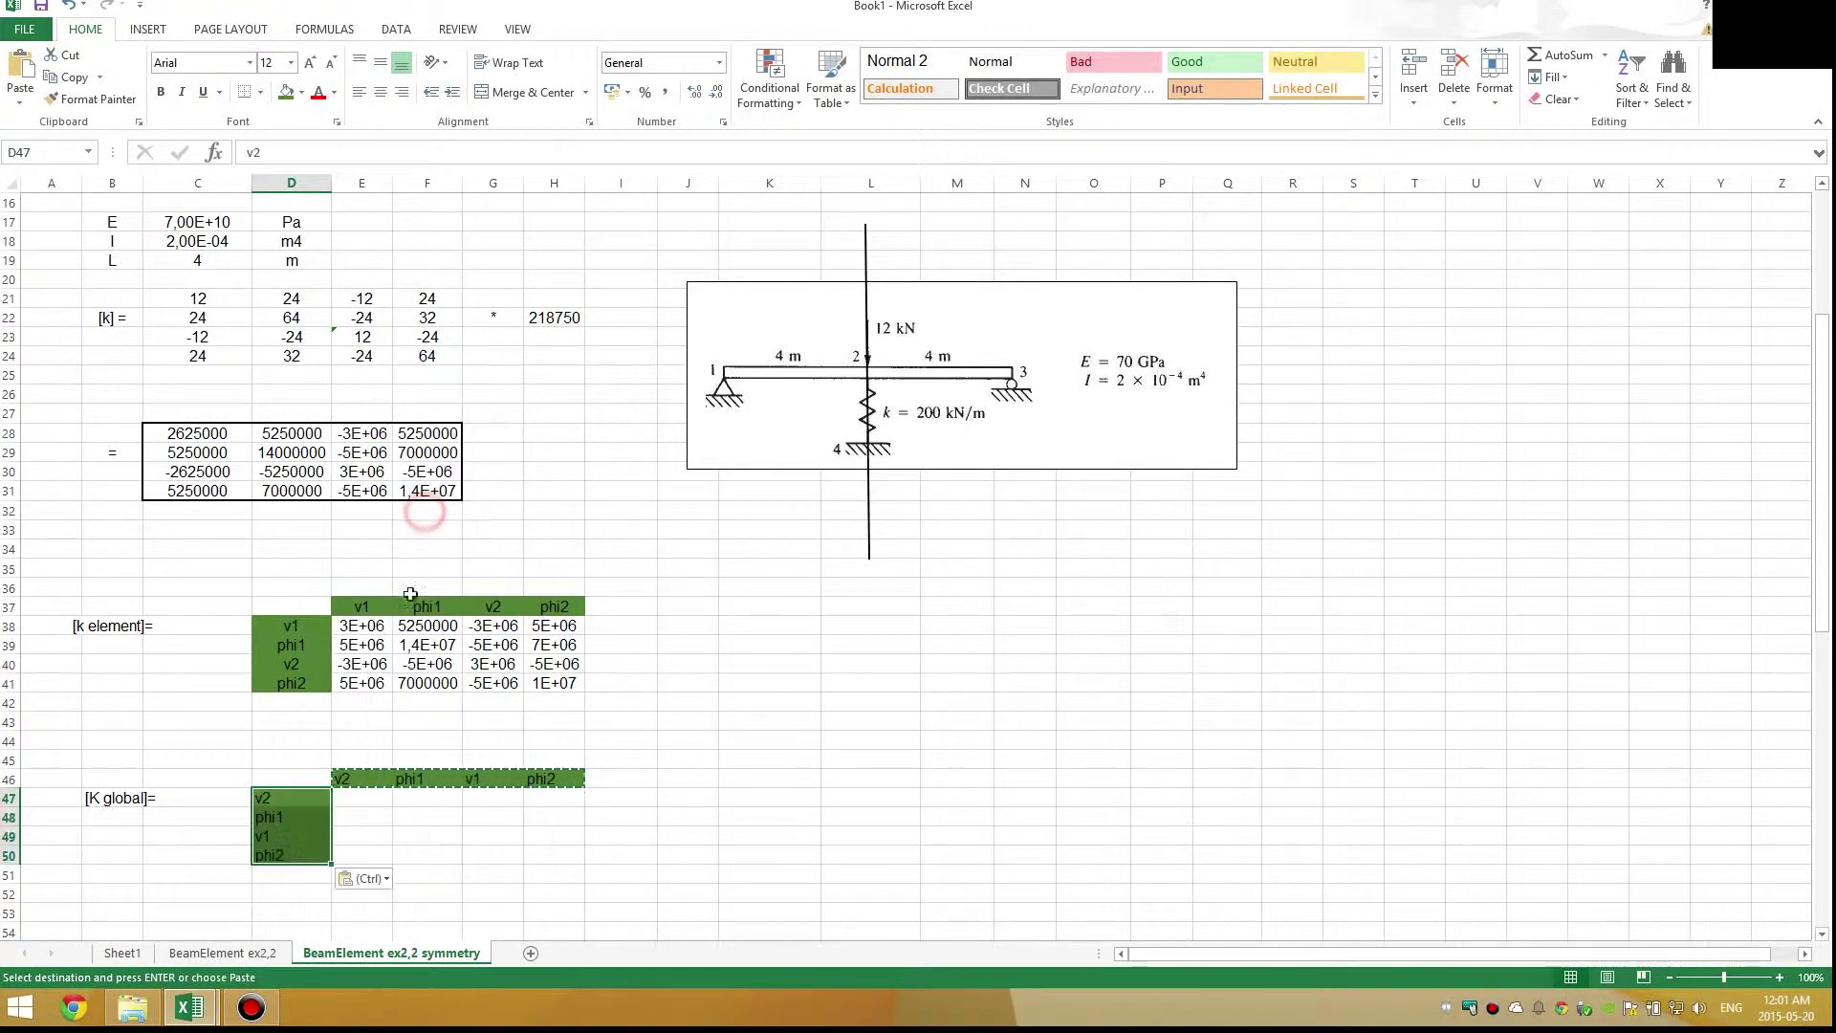
# Start E47's formula with IFERROR and a VLOOKUP of row label D47 in the element table D38:H41
pyautogui.scroll(-1, 390, 706)
pyautogui.scroll(-1, 389, 705)
pyautogui.click(364, 685)
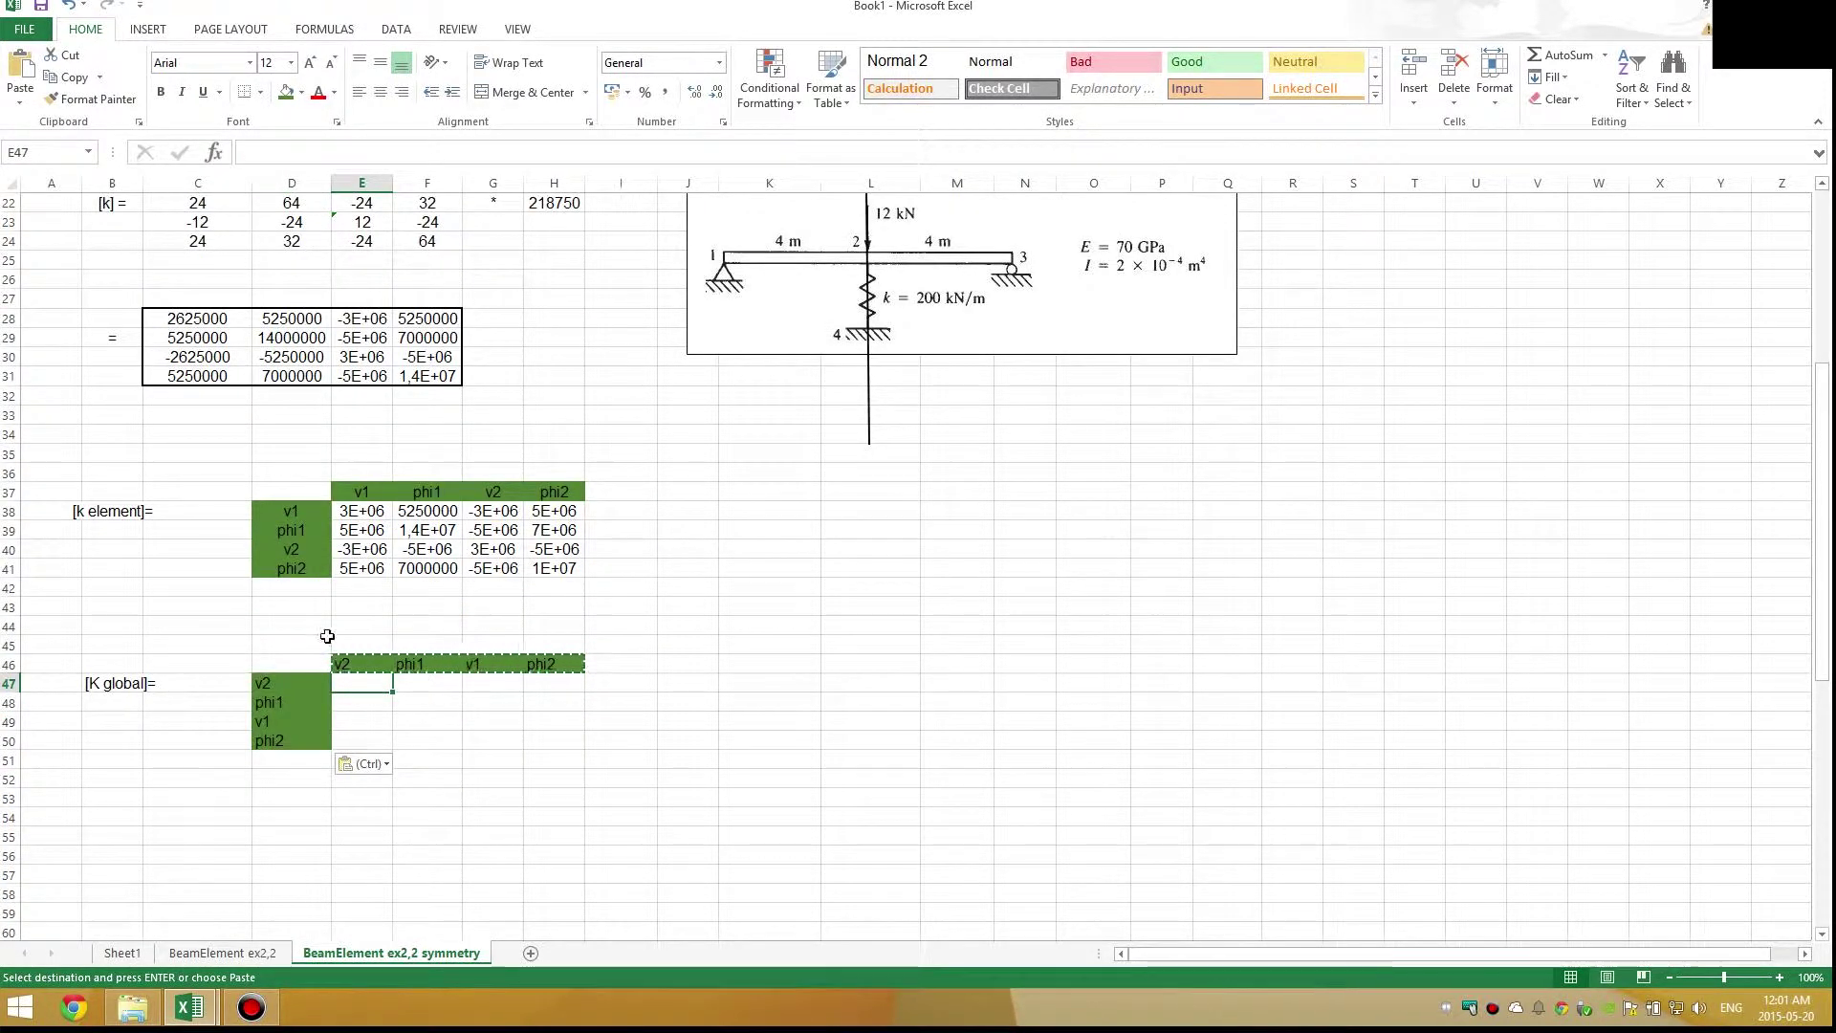
pyautogui.write('=ifer')
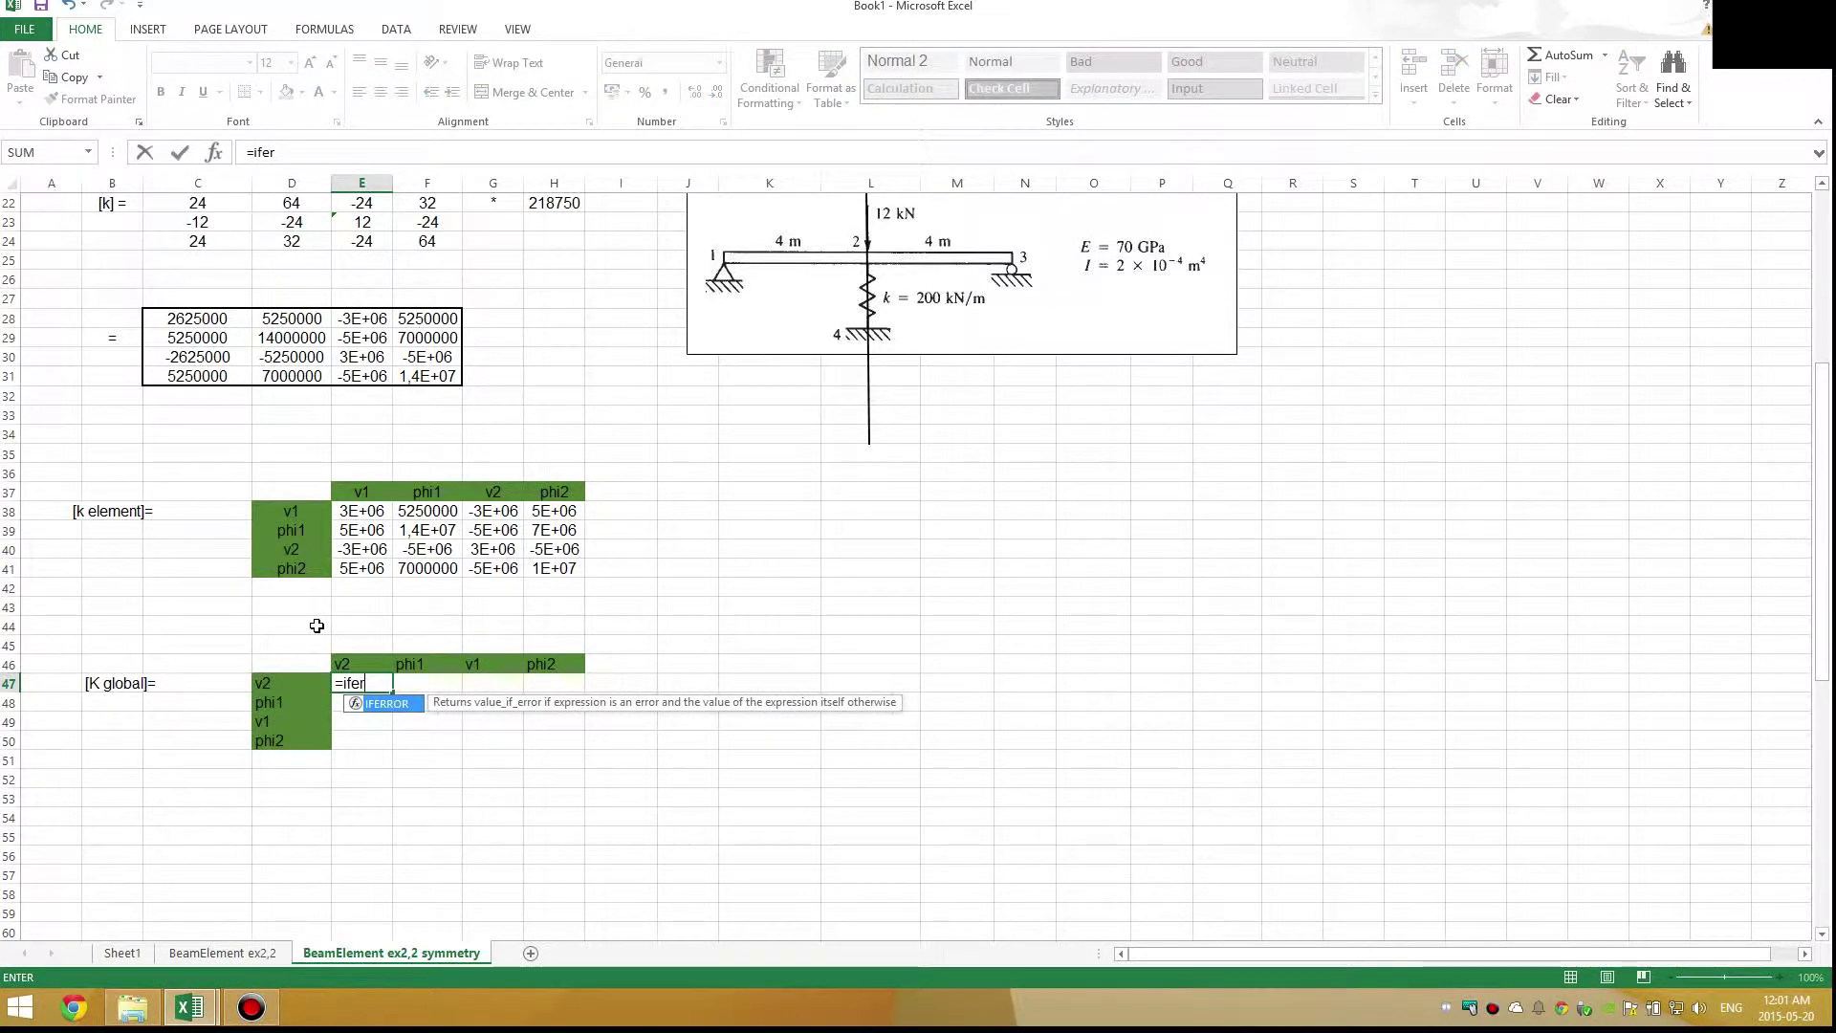
pyautogui.press('Tab')
pyautogui.write('vl')
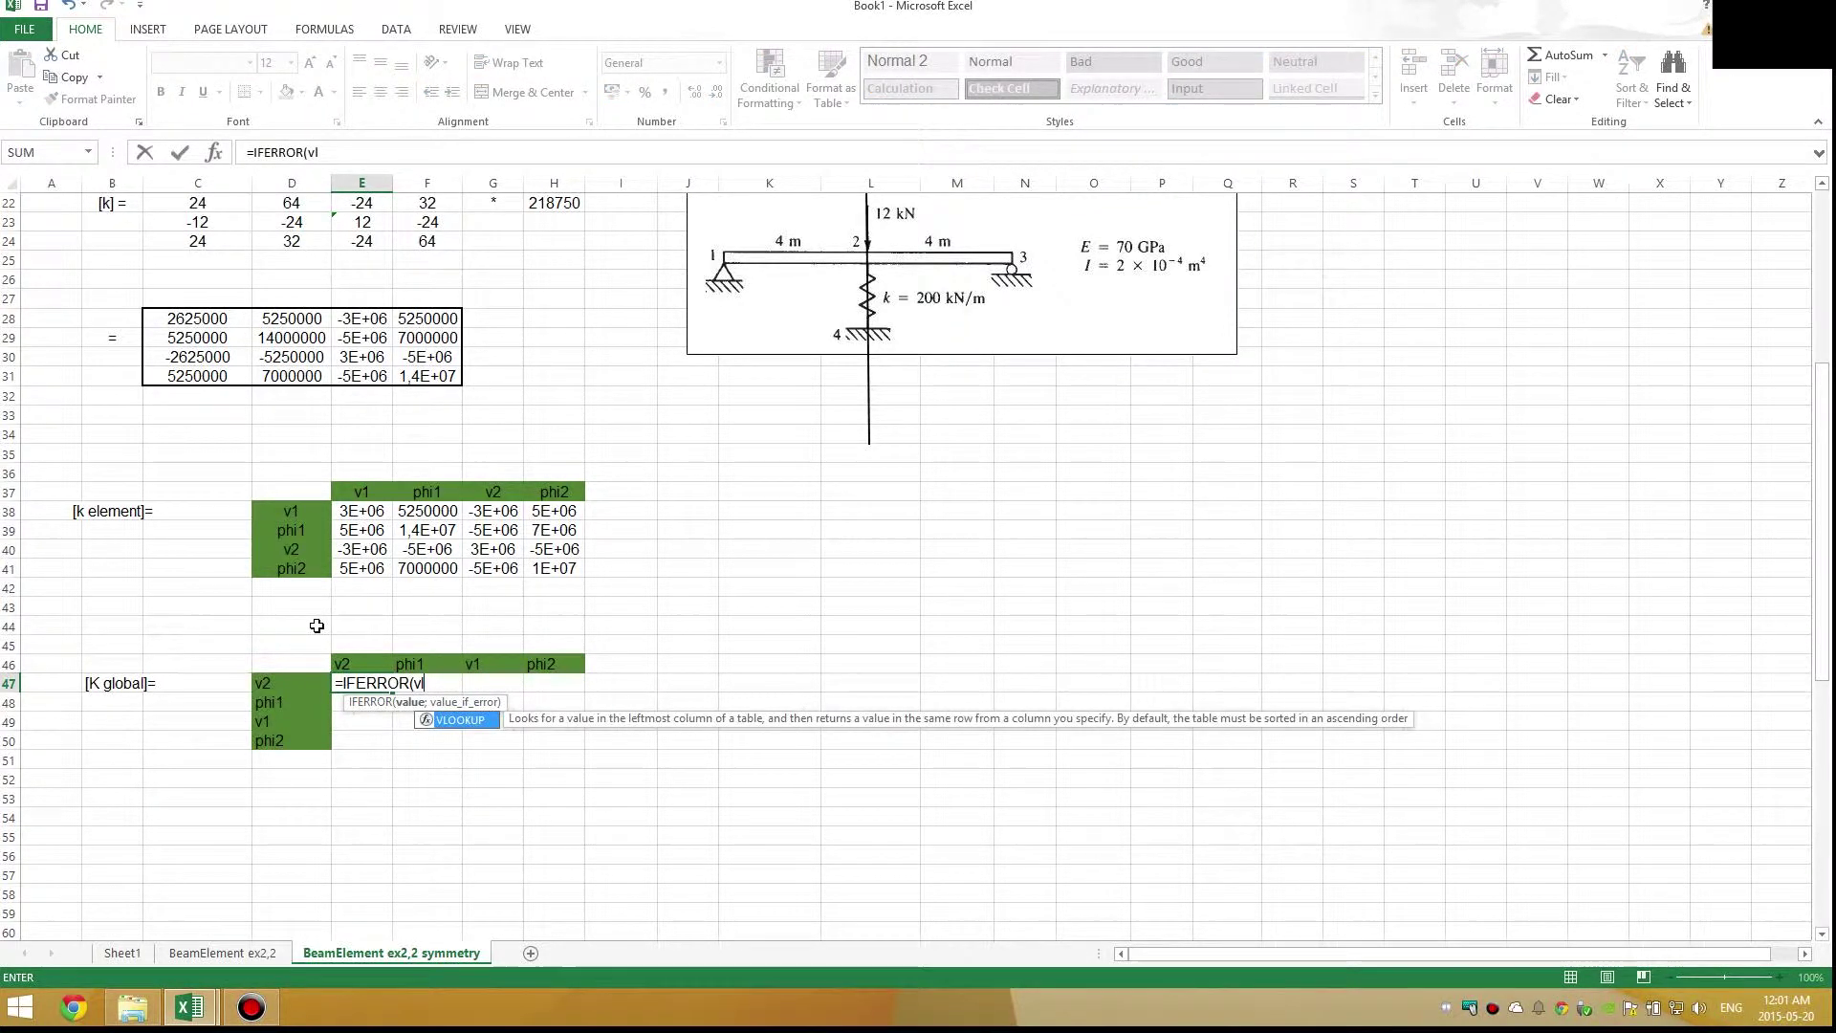
pyautogui.press('Tab')
pyautogui.click(290, 685)
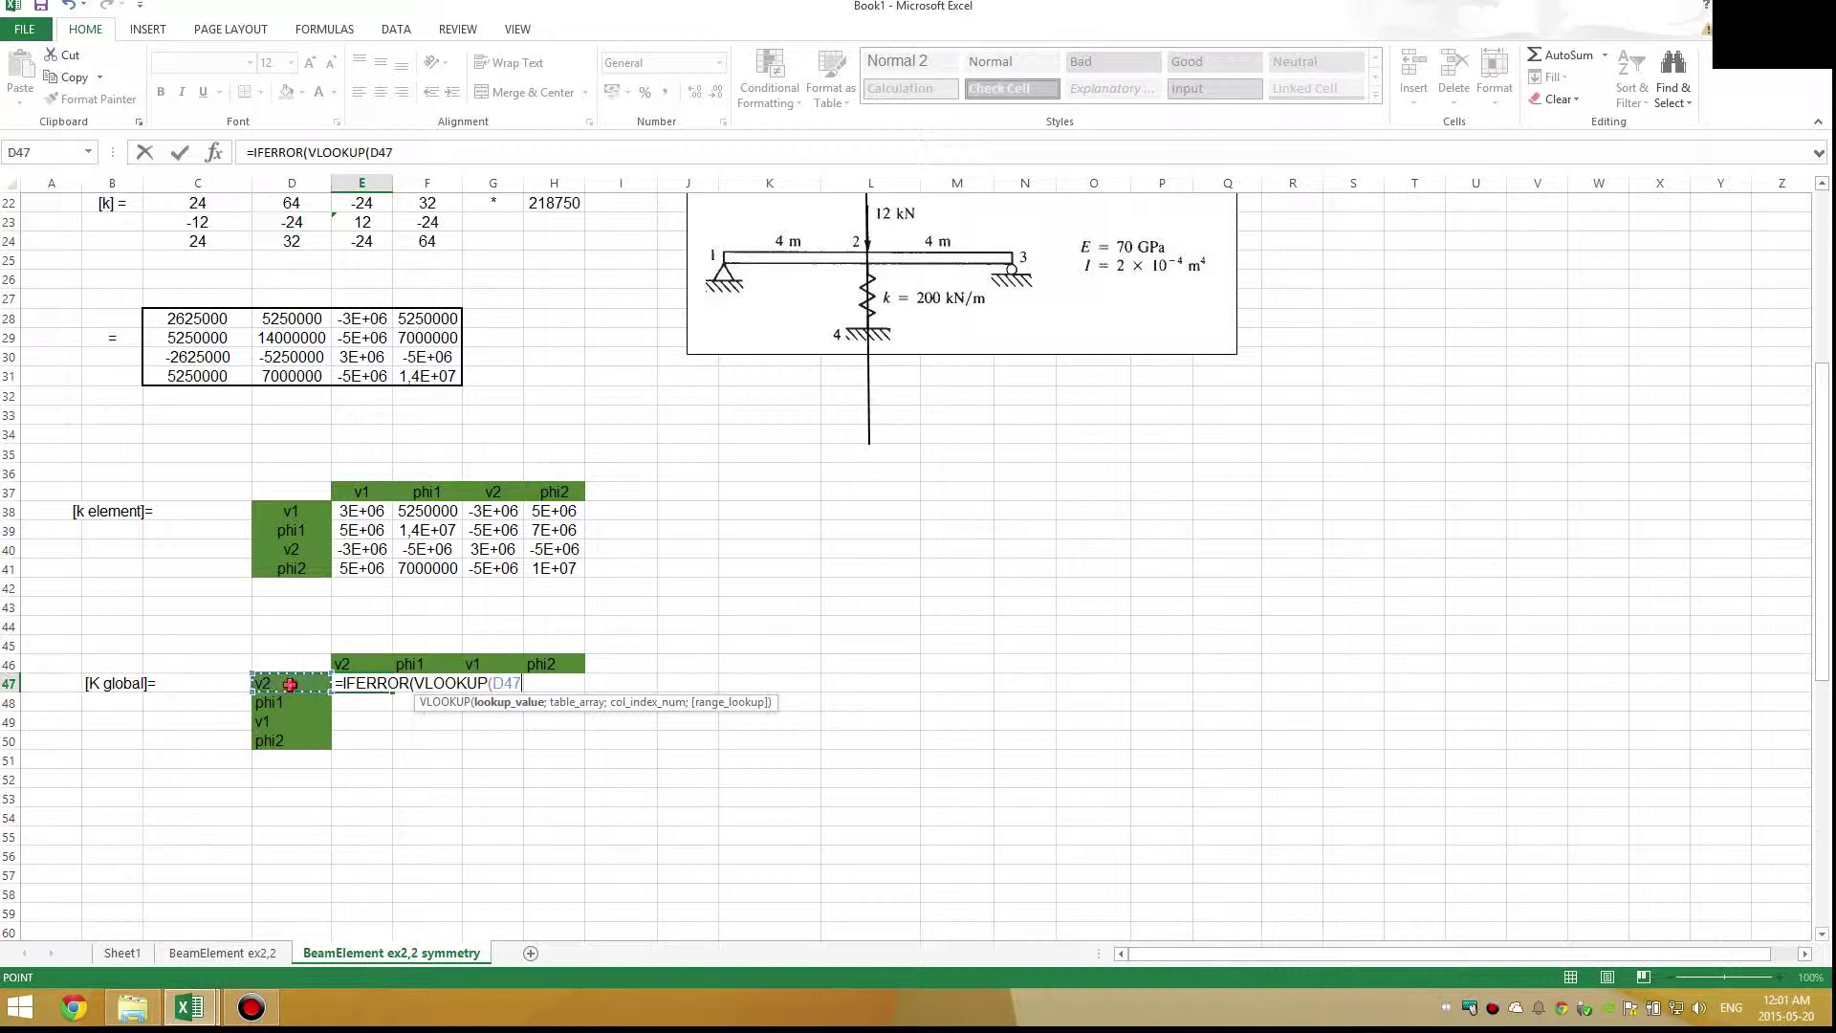
pyautogui.write(';')
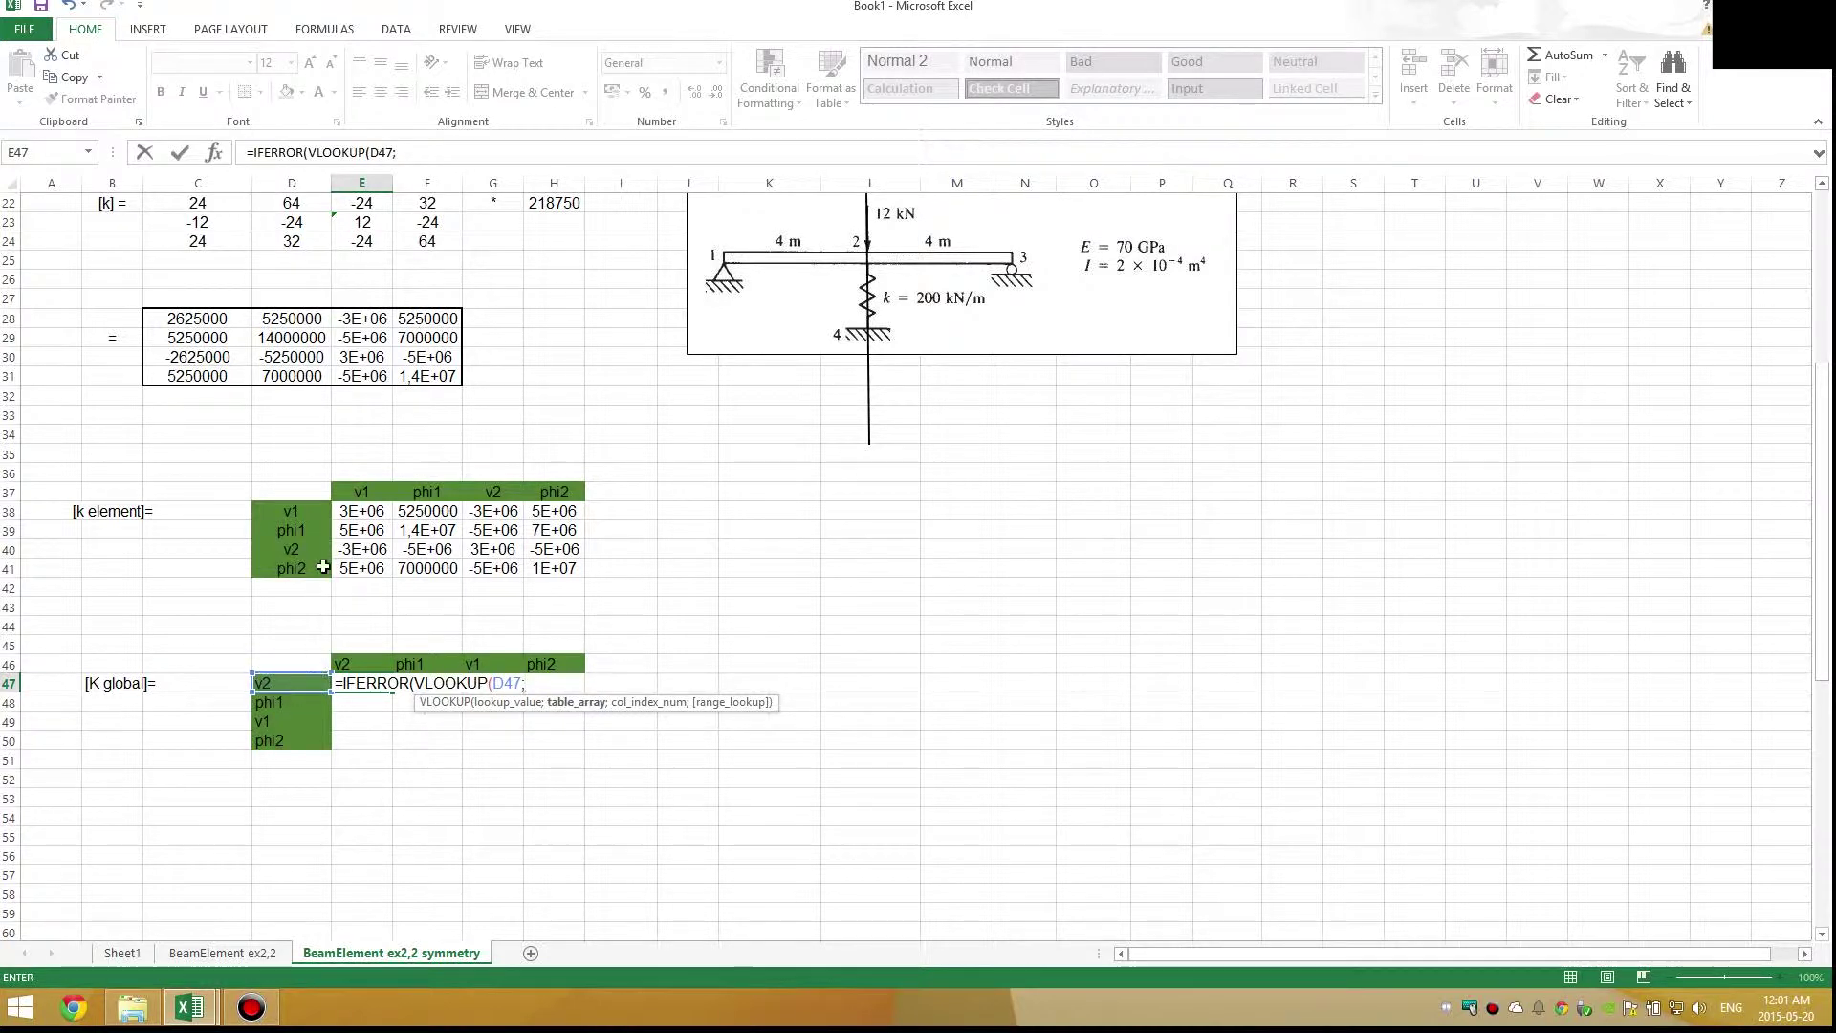
pyautogui.moveTo(281, 504); pyautogui.dragTo(533, 570)
pyautogui.write(';')
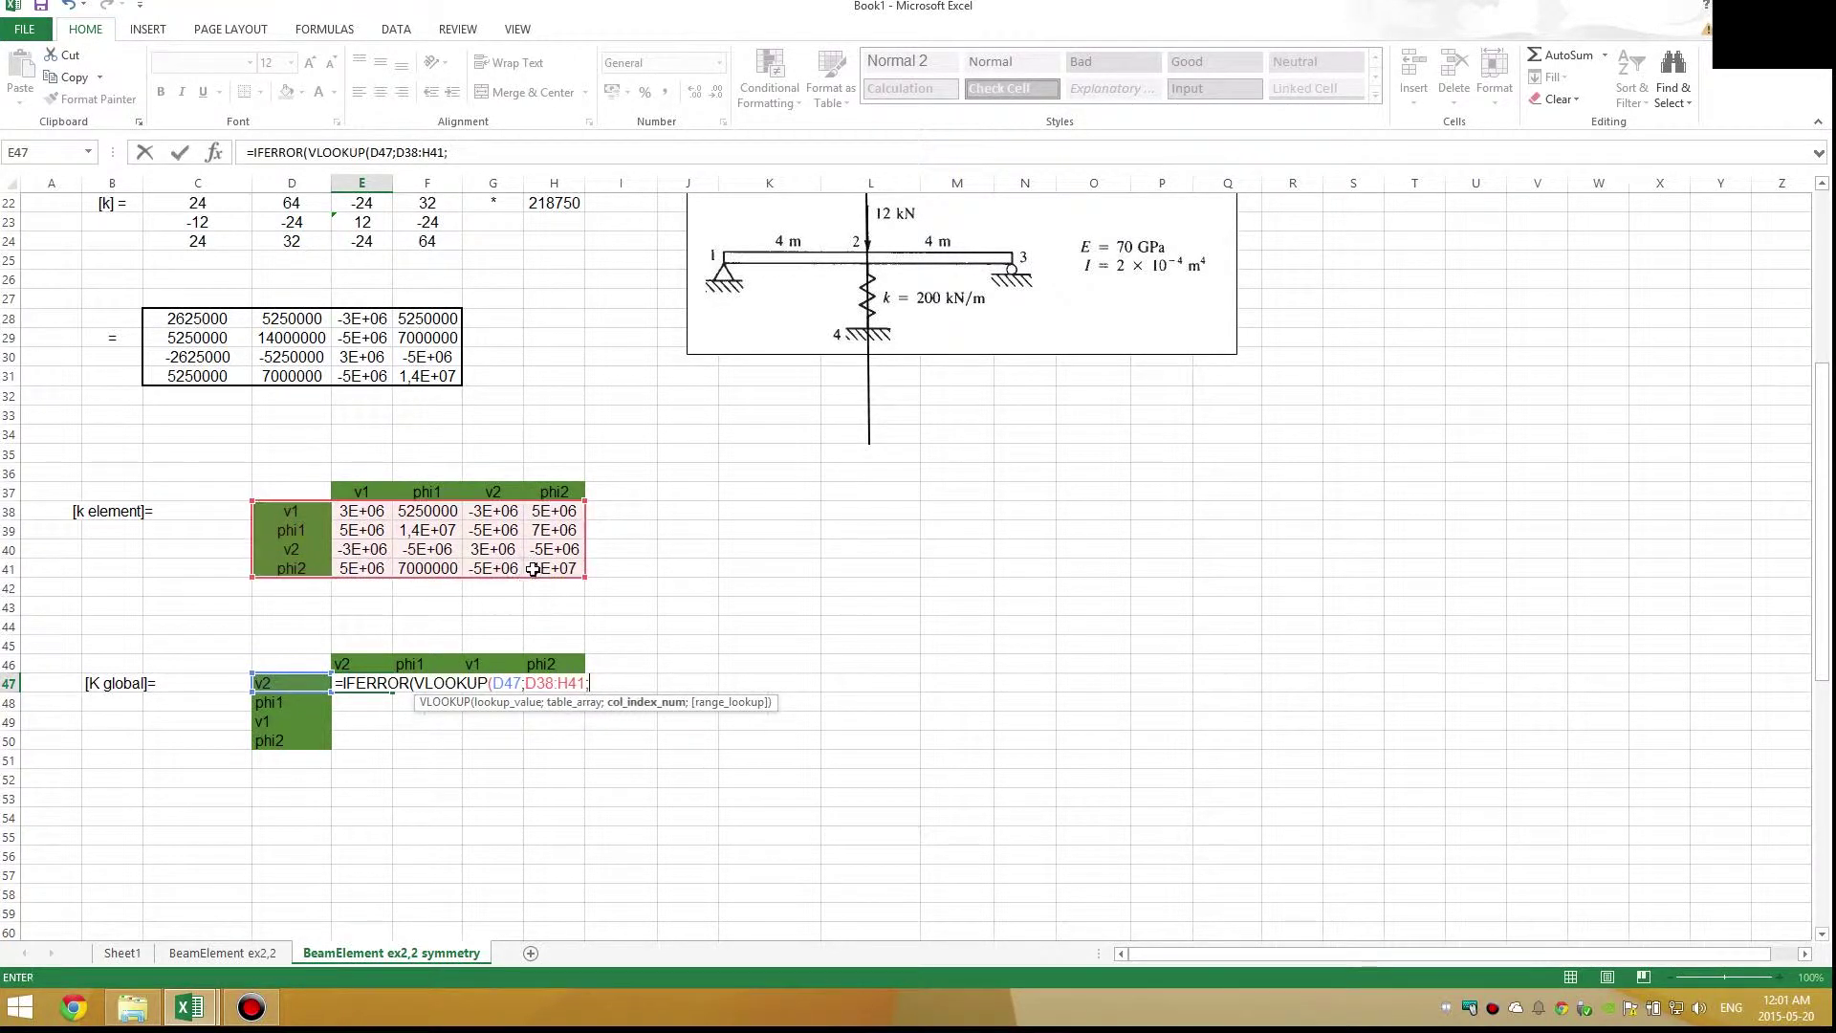
# Complete the E47 formula with MATCH(E46;D37:H37;0) as column index, FALSE for exact match and 0 as the error value
pyautogui.write('mat')
pyautogui.press('Tab')
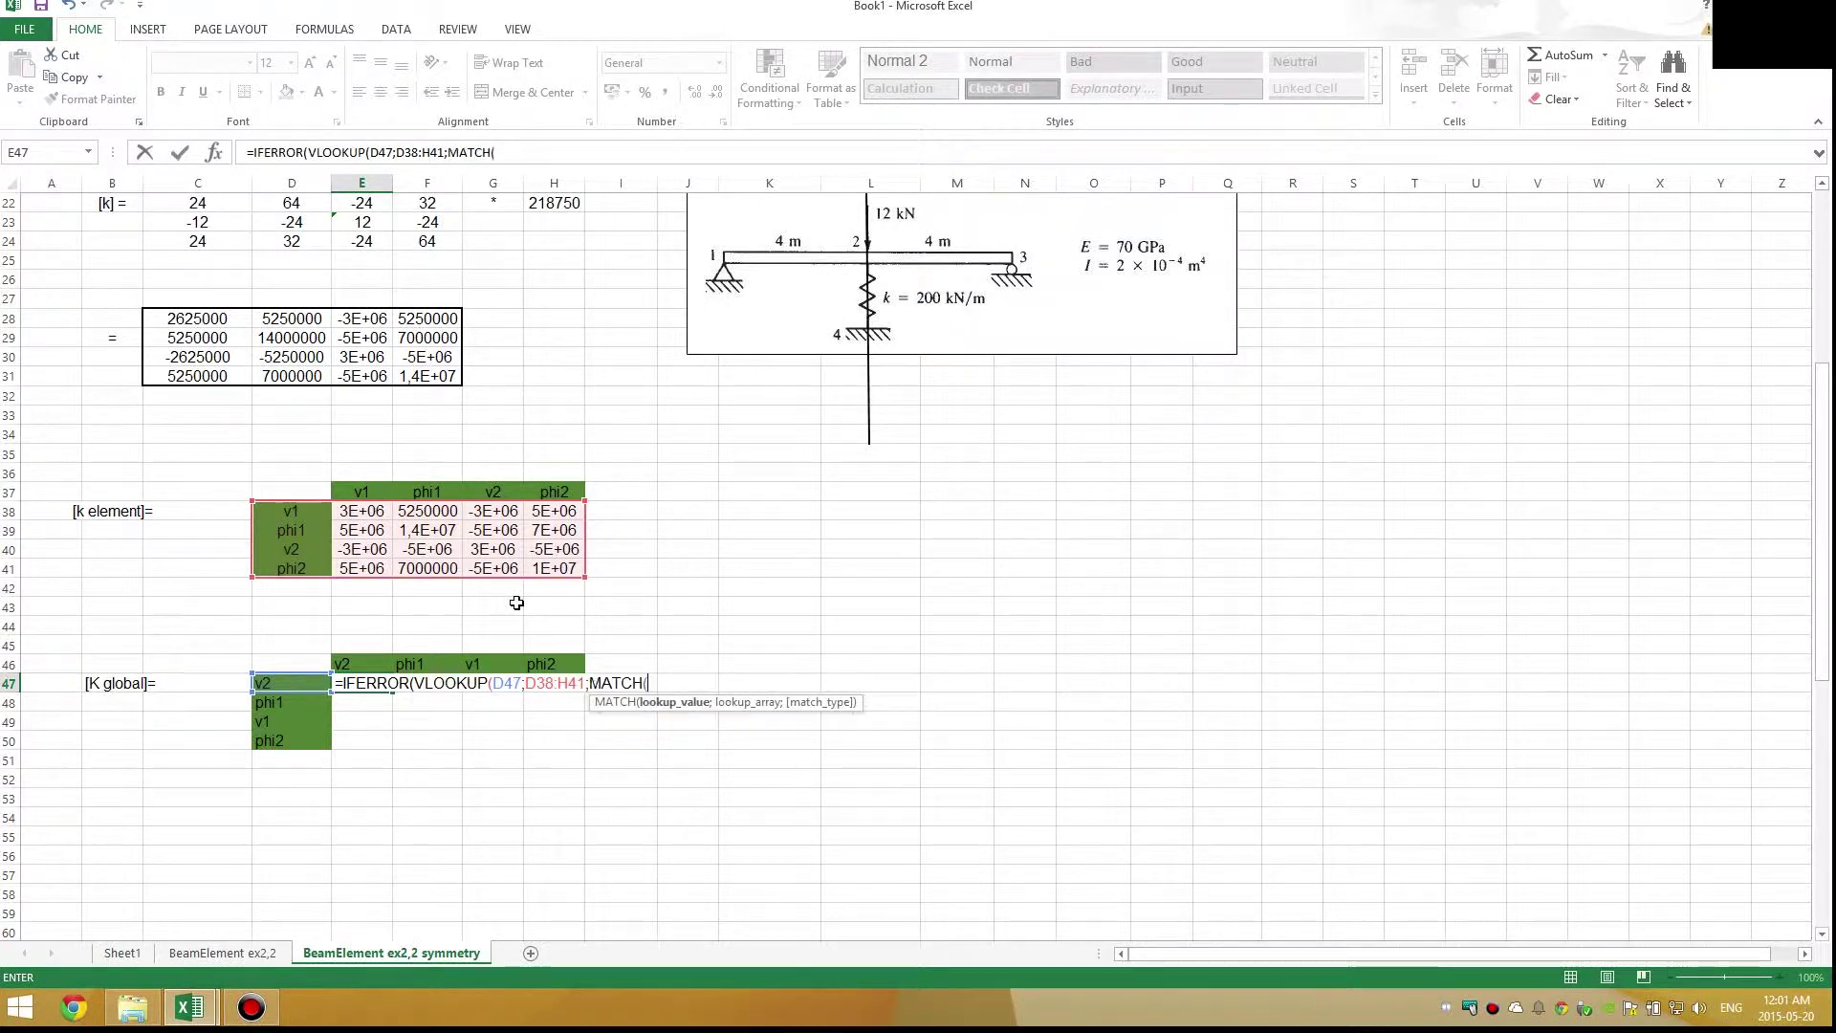
pyautogui.click(351, 662)
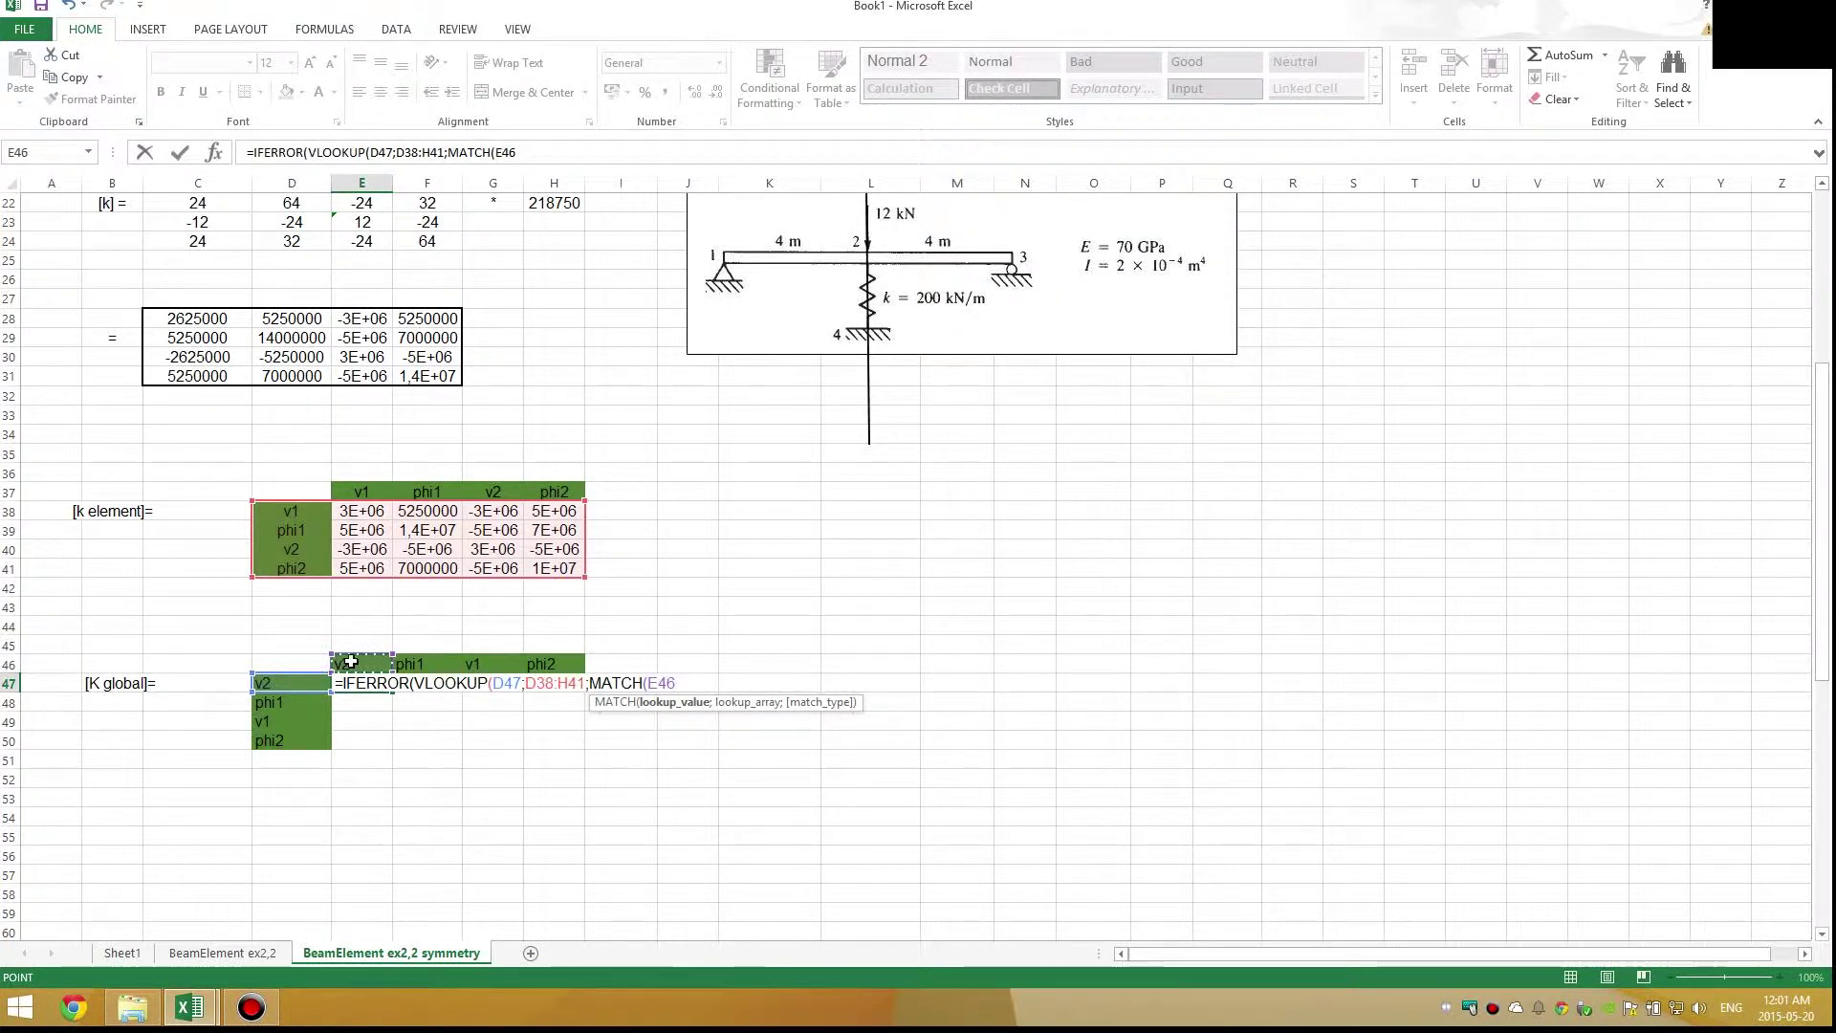
pyautogui.write(';')
pyautogui.moveTo(294, 489); pyautogui.dragTo(557, 489)
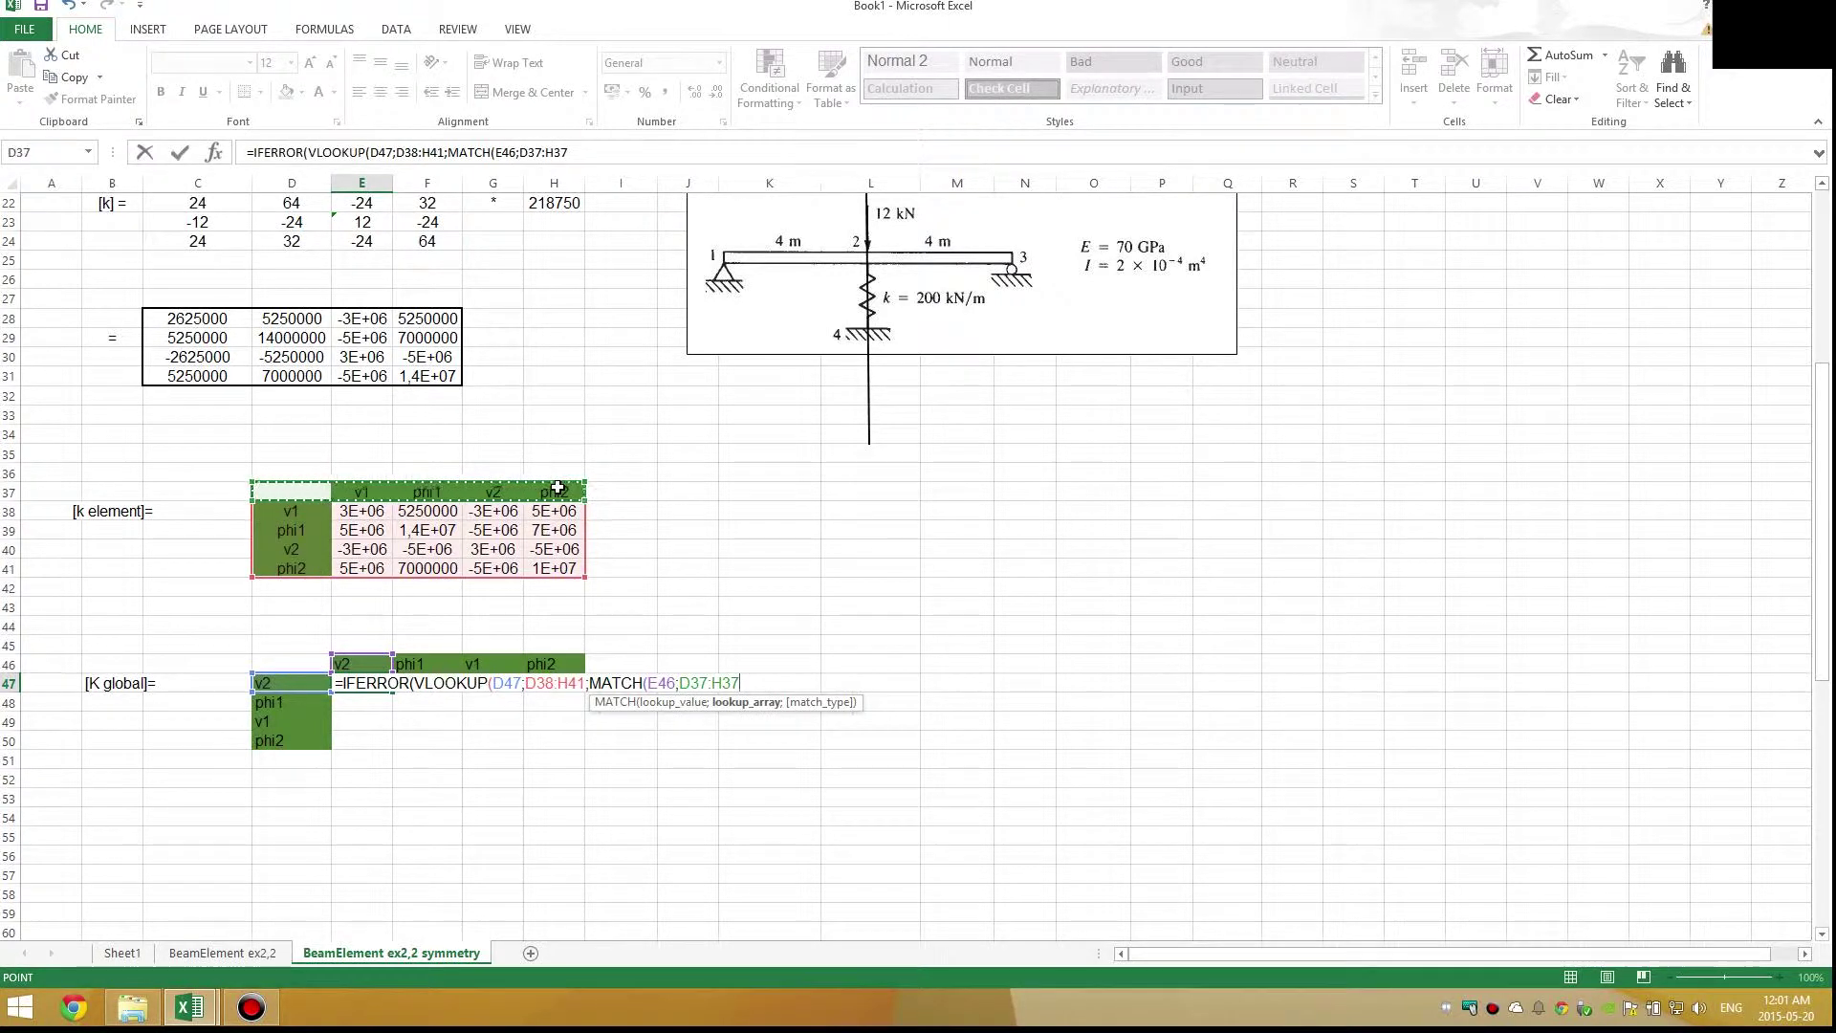
pyautogui.write(';0')
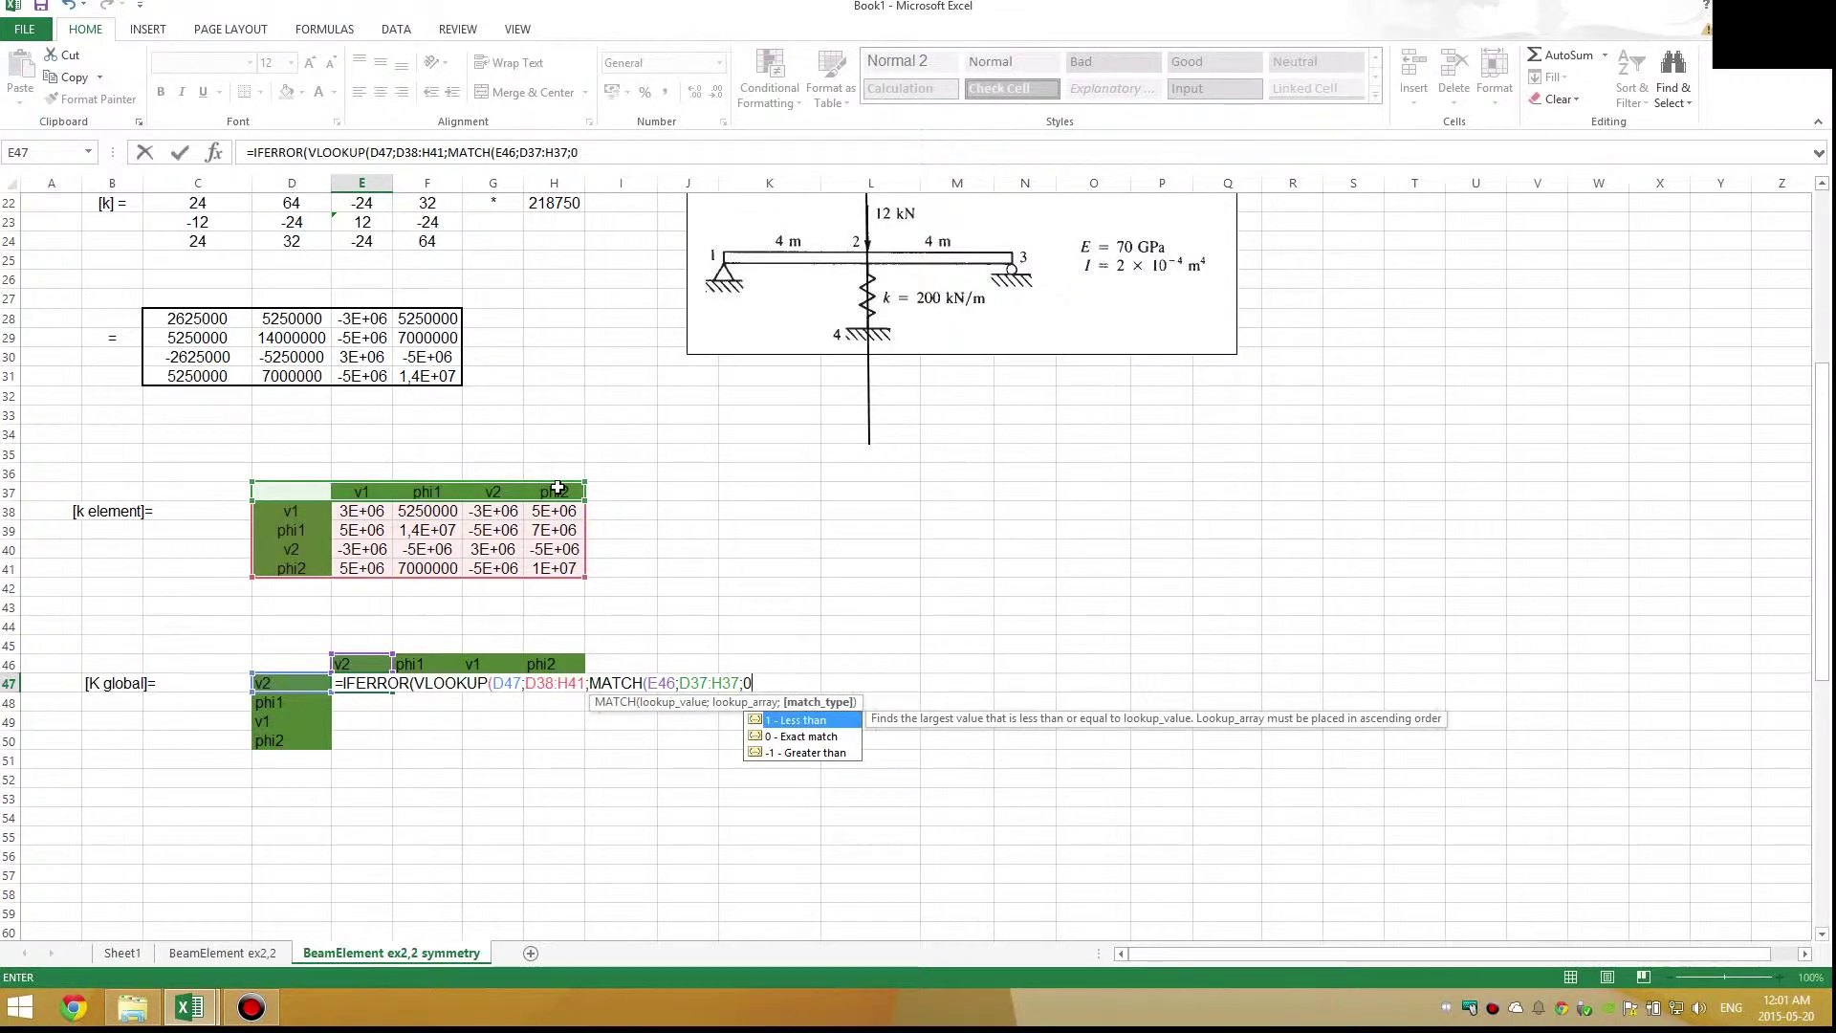
pyautogui.write(');')
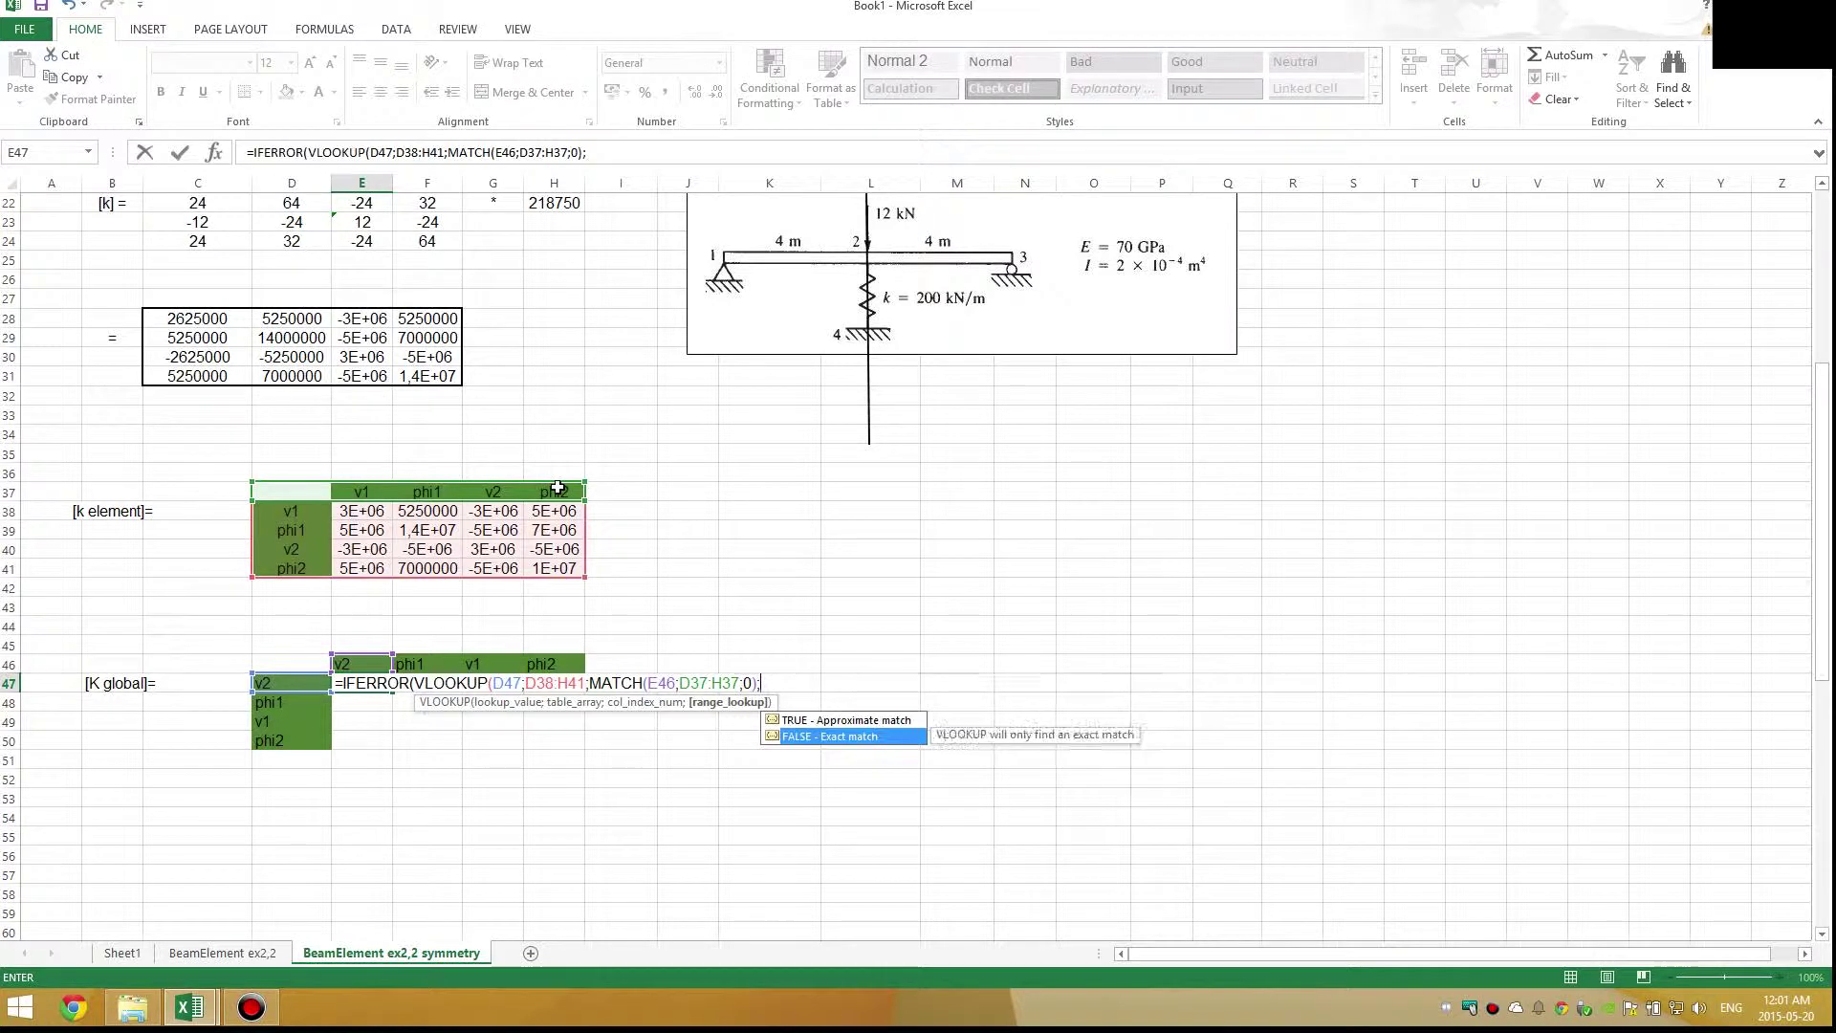
pyautogui.press('Tab')
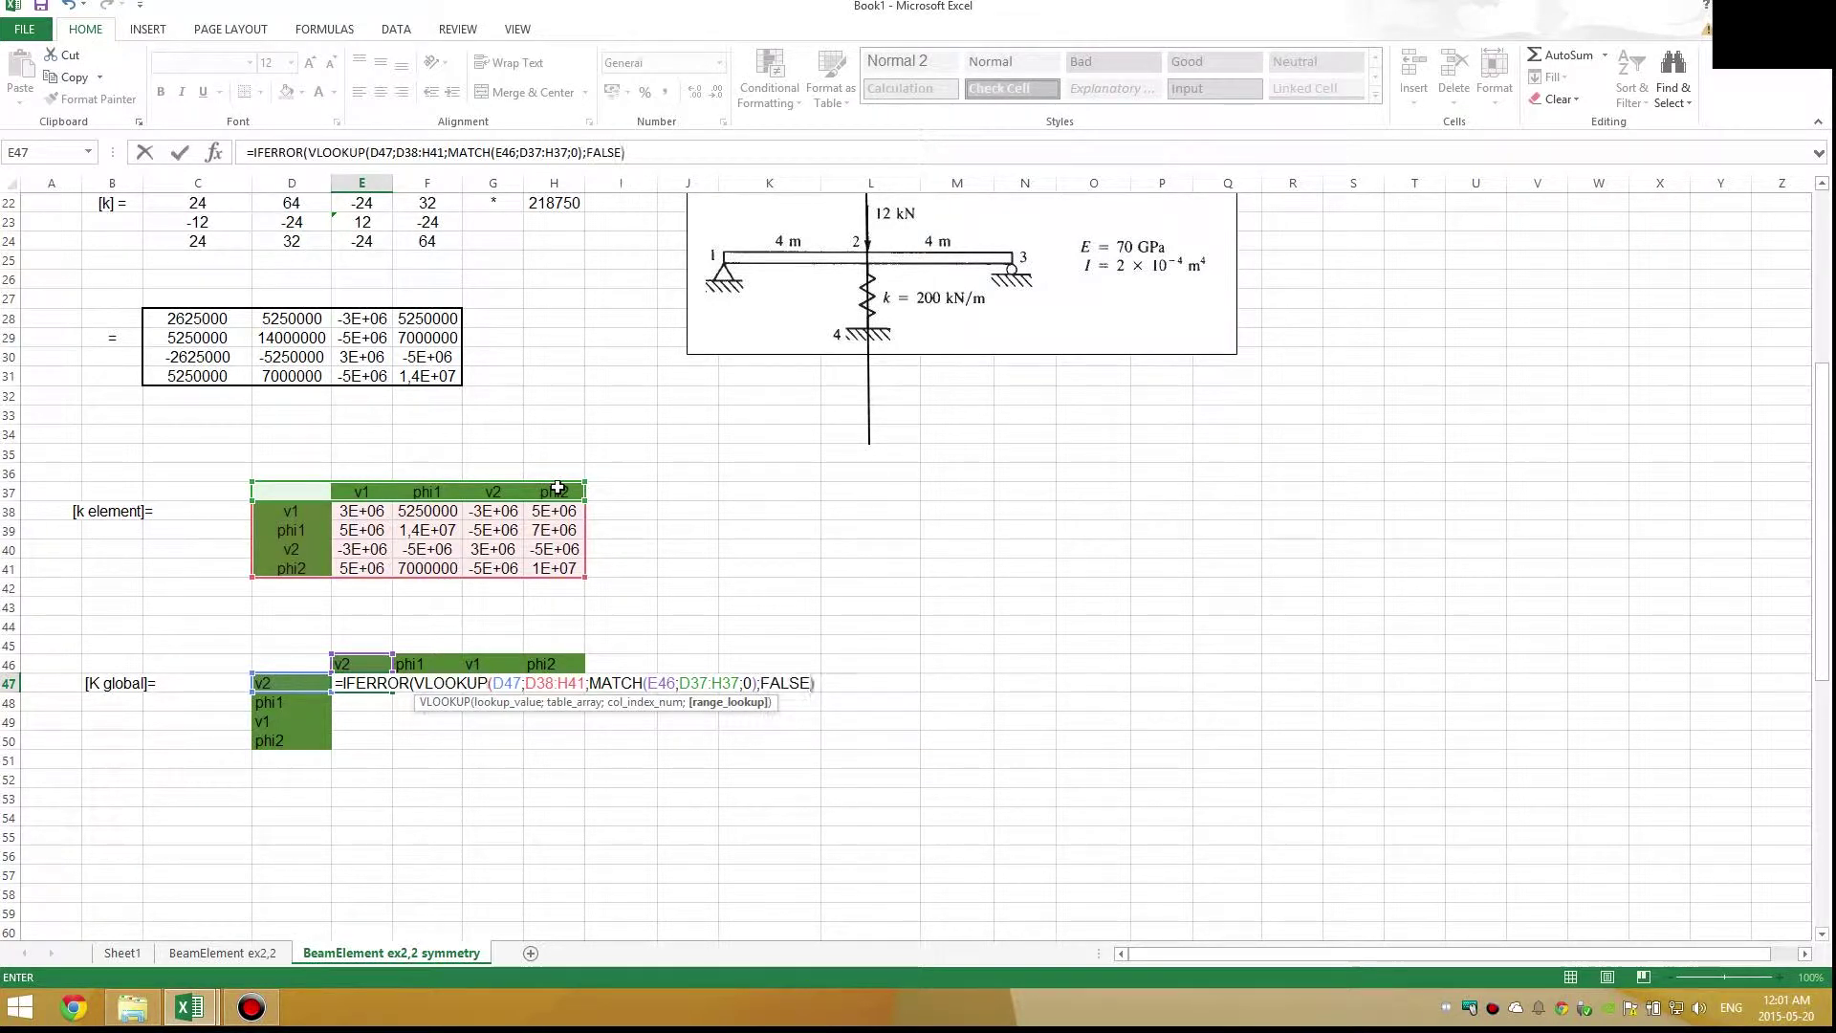
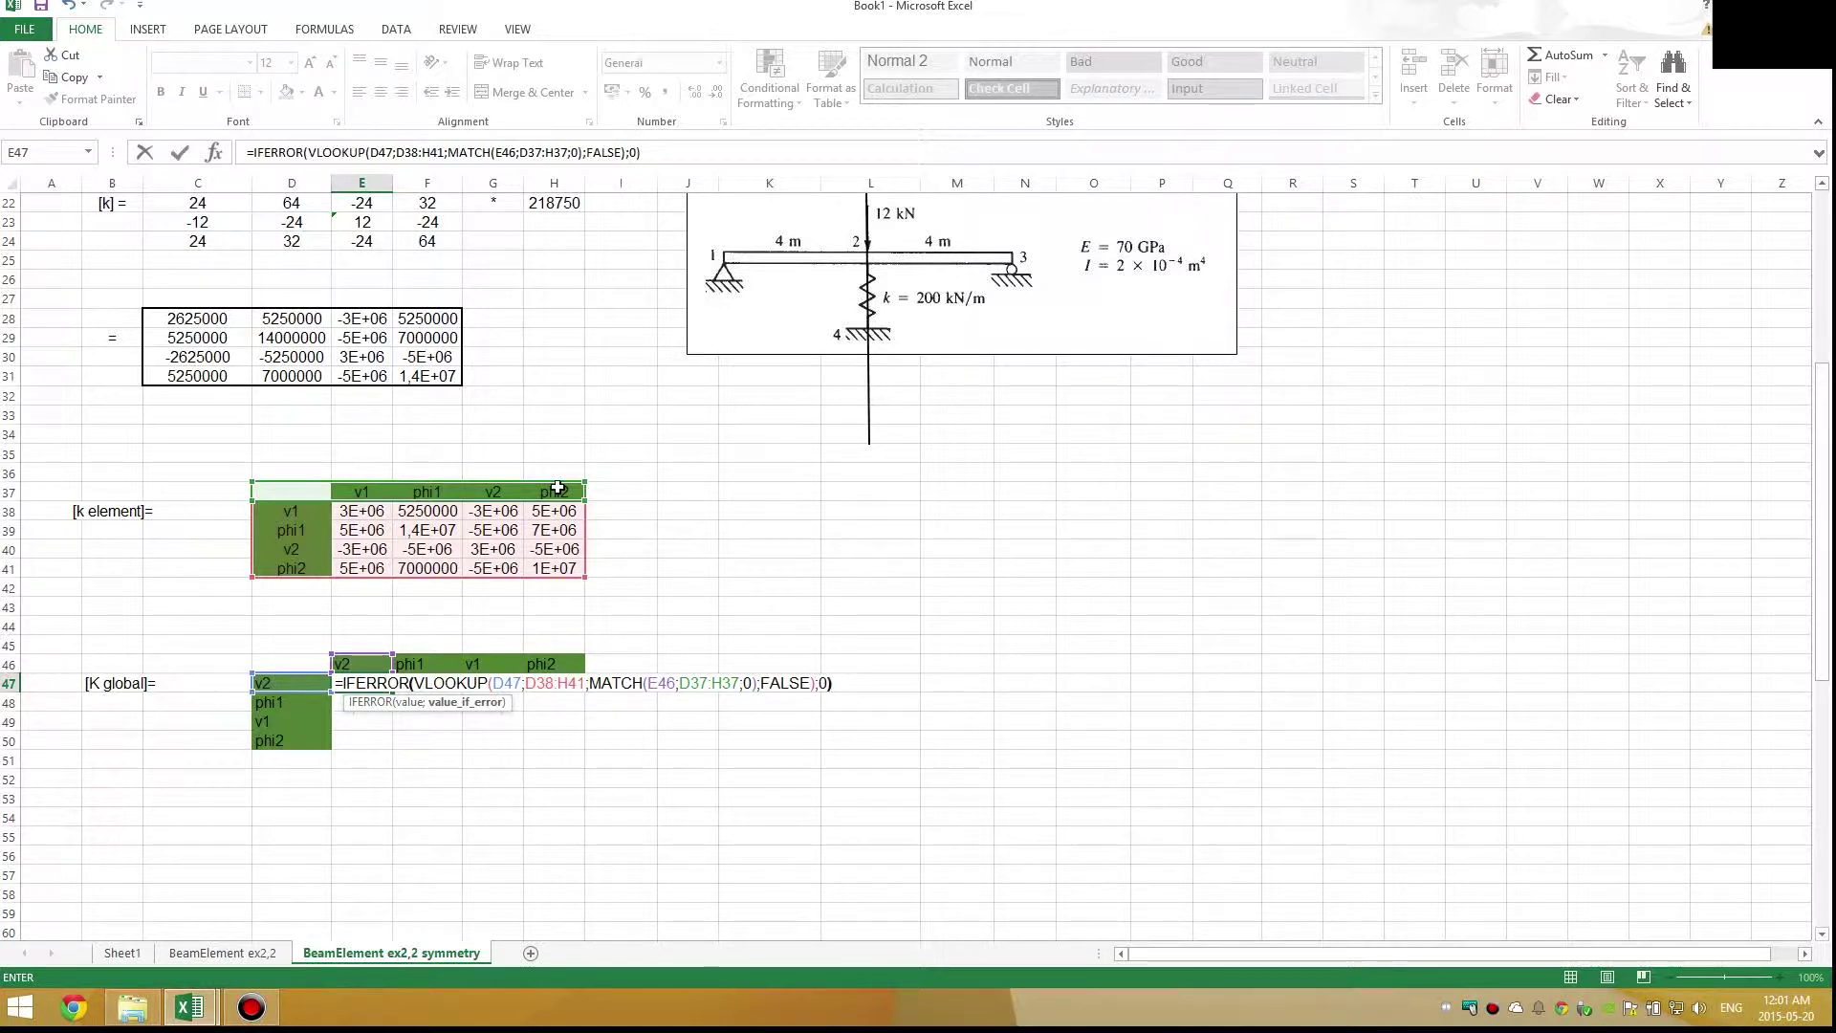
# Make the lookup values in the E47 formula mixed references, $D47 for the row label and E$46 for the column label
pyautogui.click(655, 152)
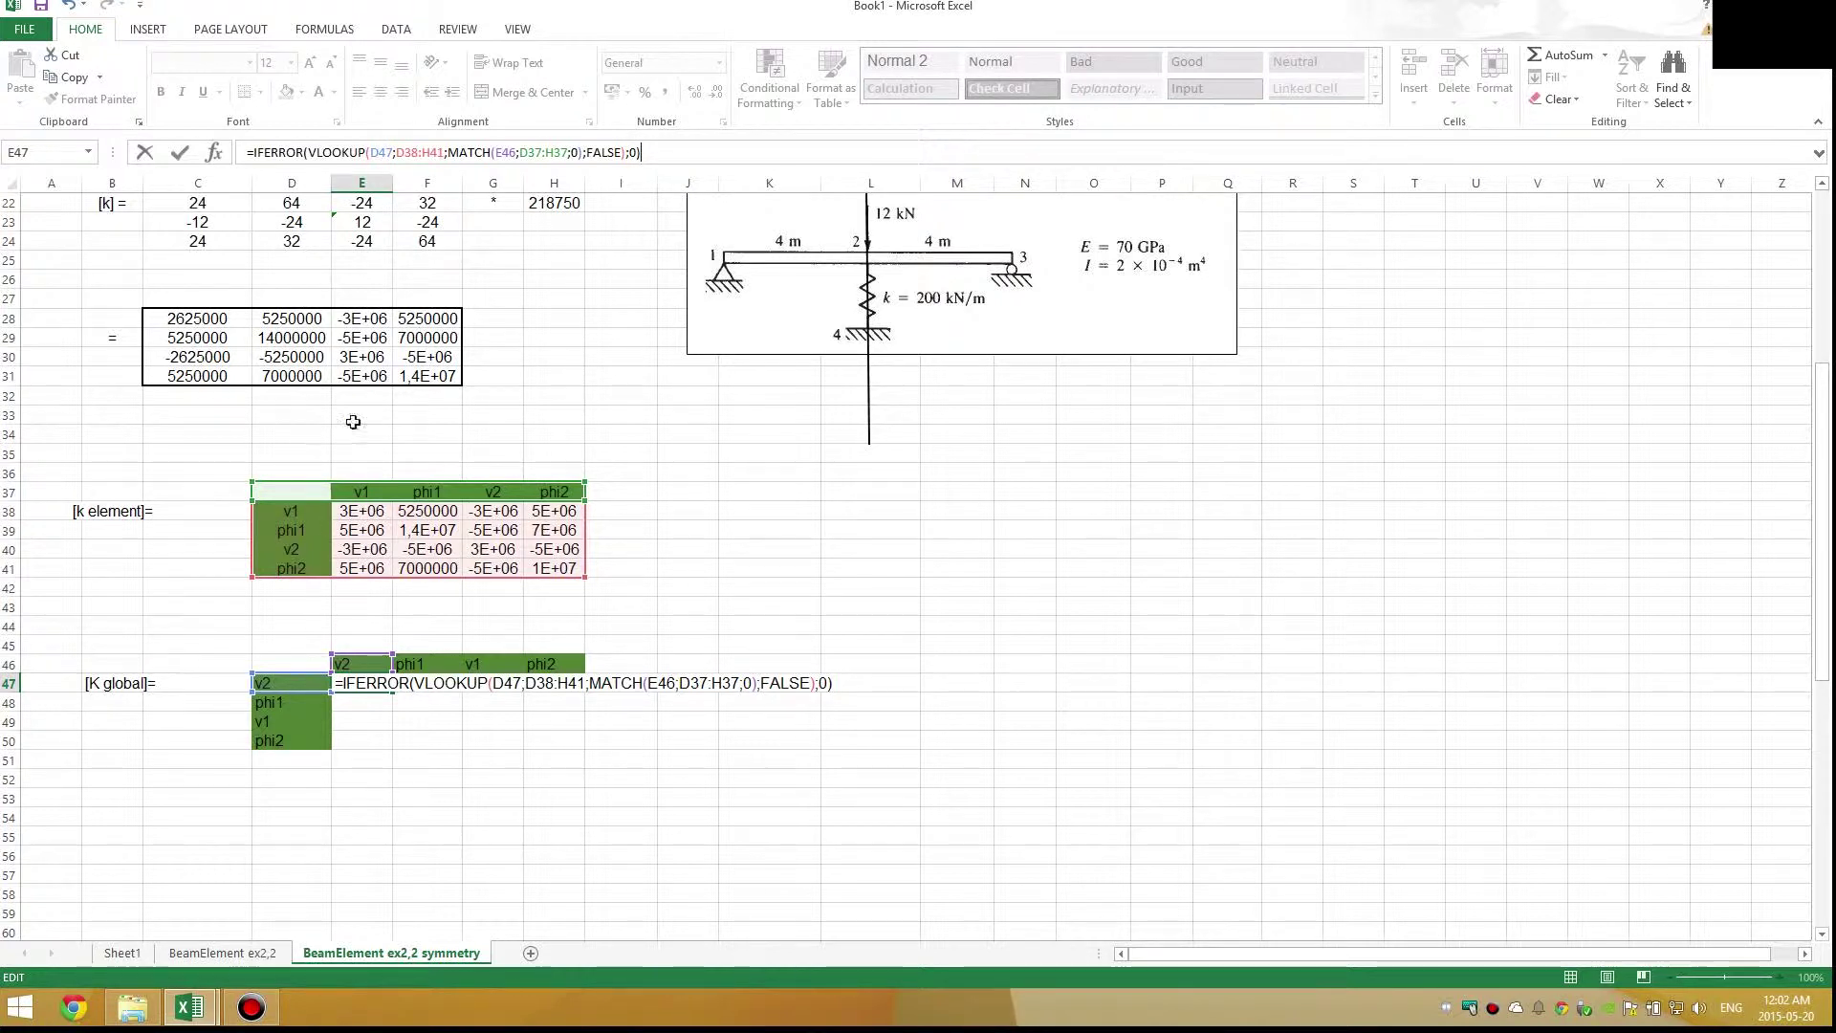
pyautogui.click(373, 151)
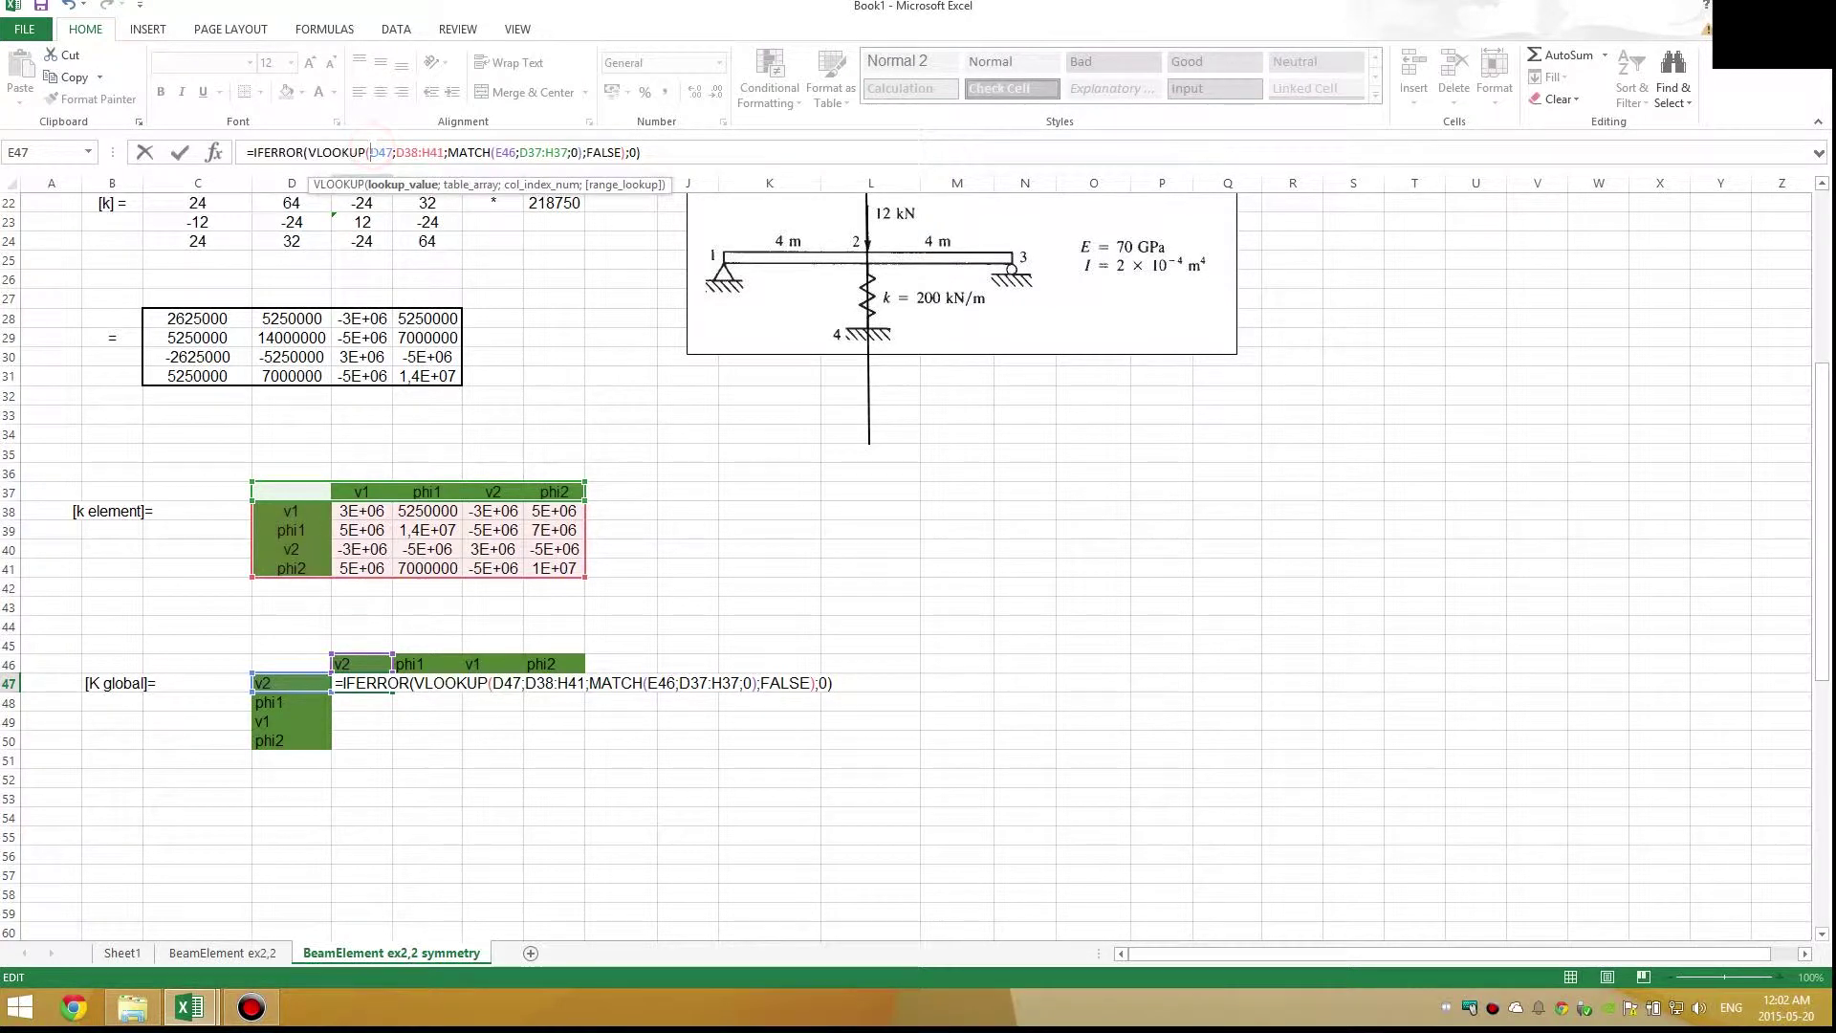
pyautogui.write('$')
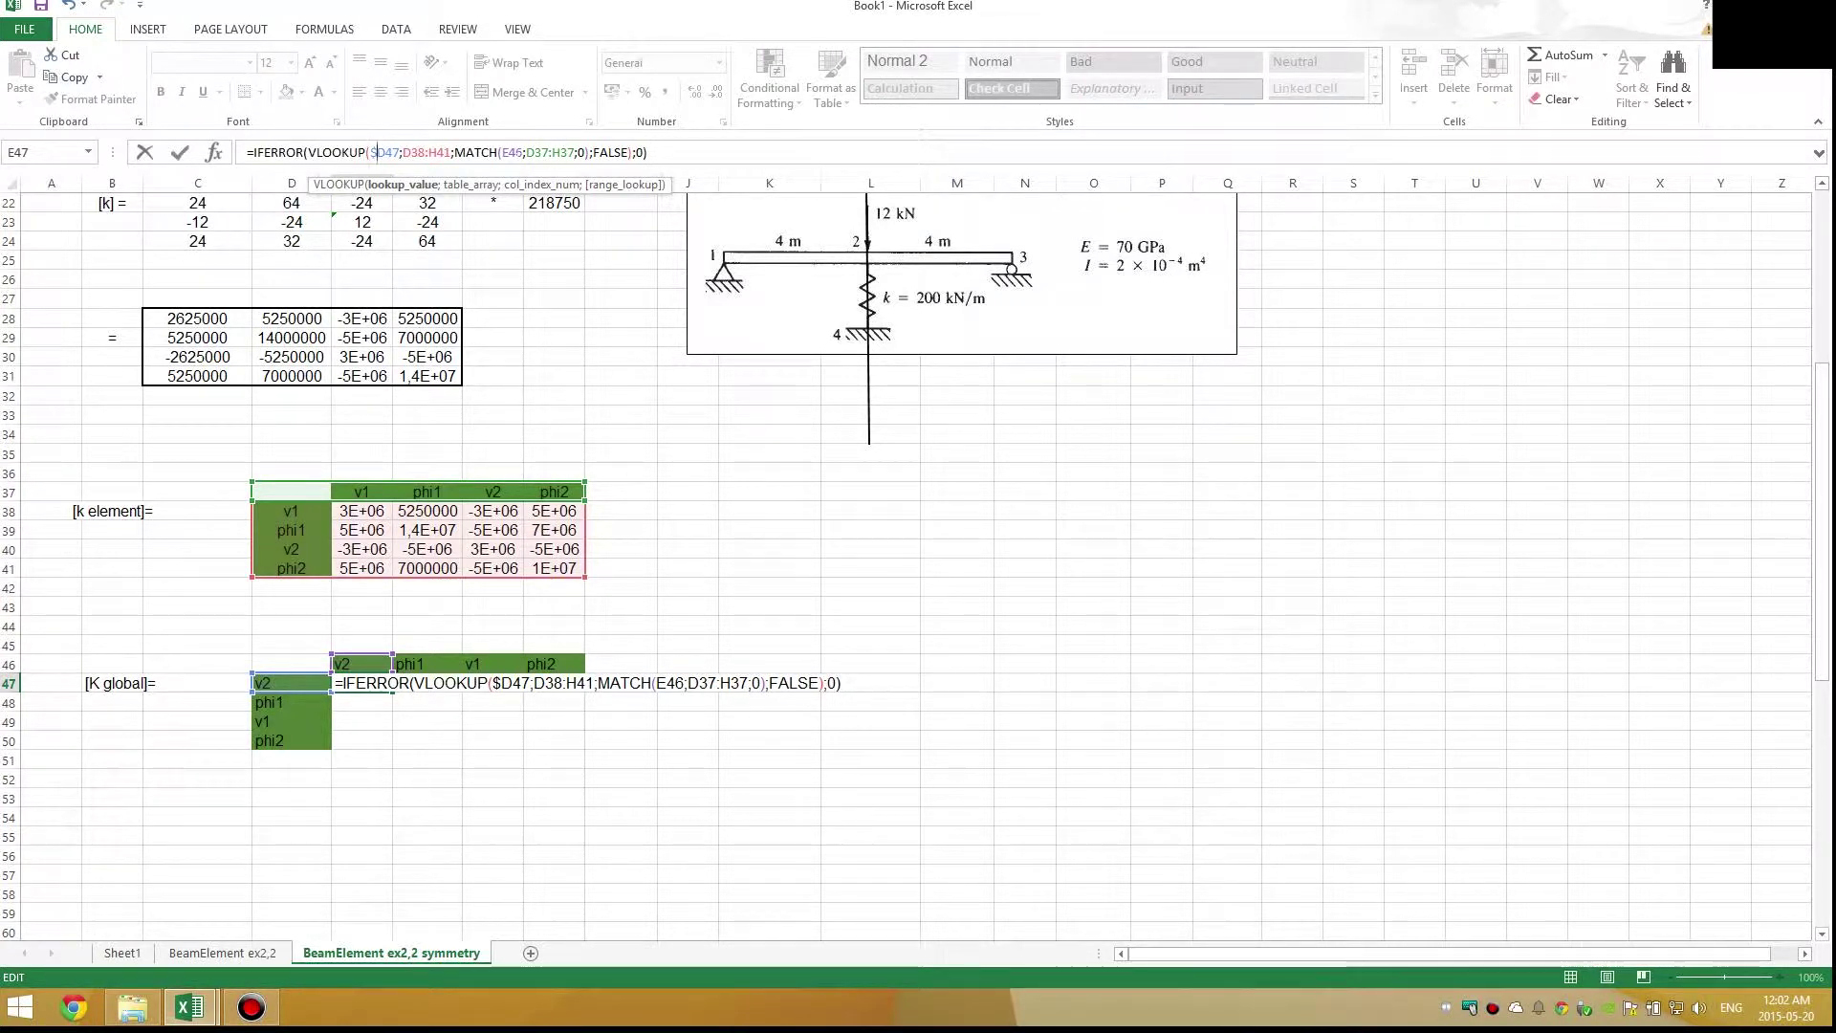
pyautogui.click(512, 153)
pyautogui.write('$')
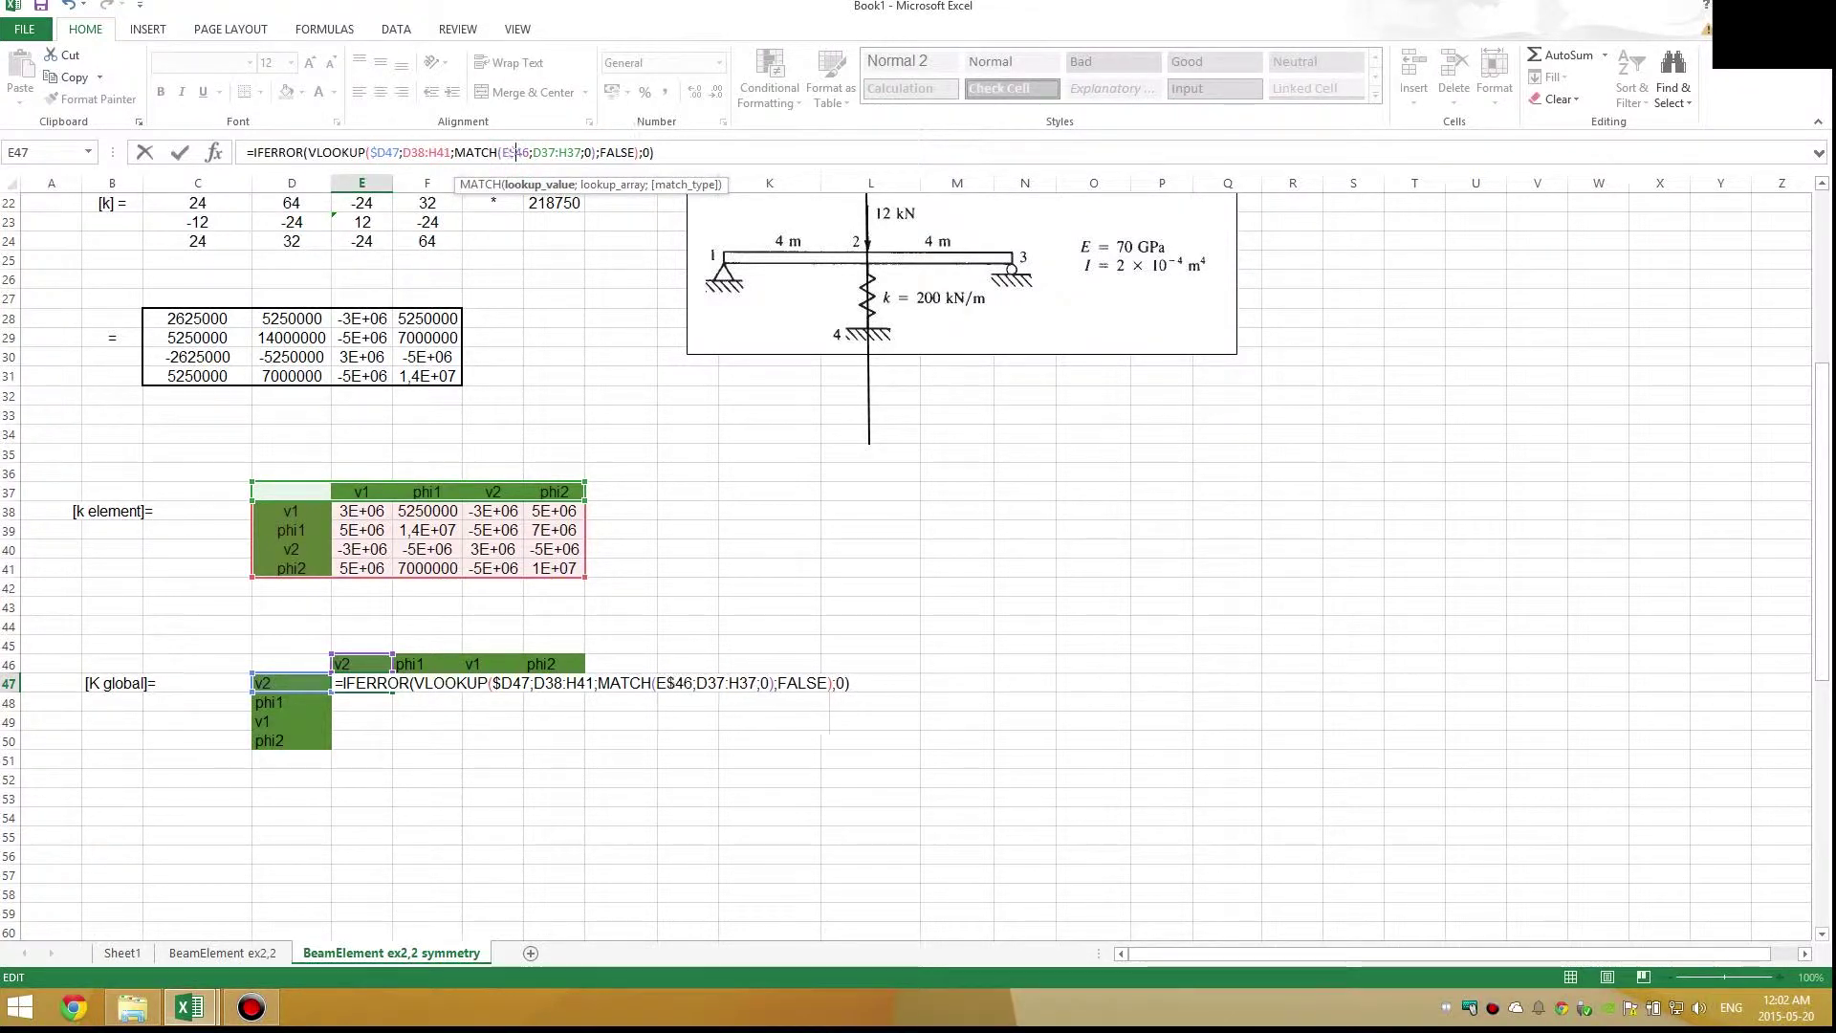
# Make both lookup ranges in the E47 formula absolute as $D$38:$H$41 and $D$37:$H$37, and enter the formula
pyautogui.click(421, 152)
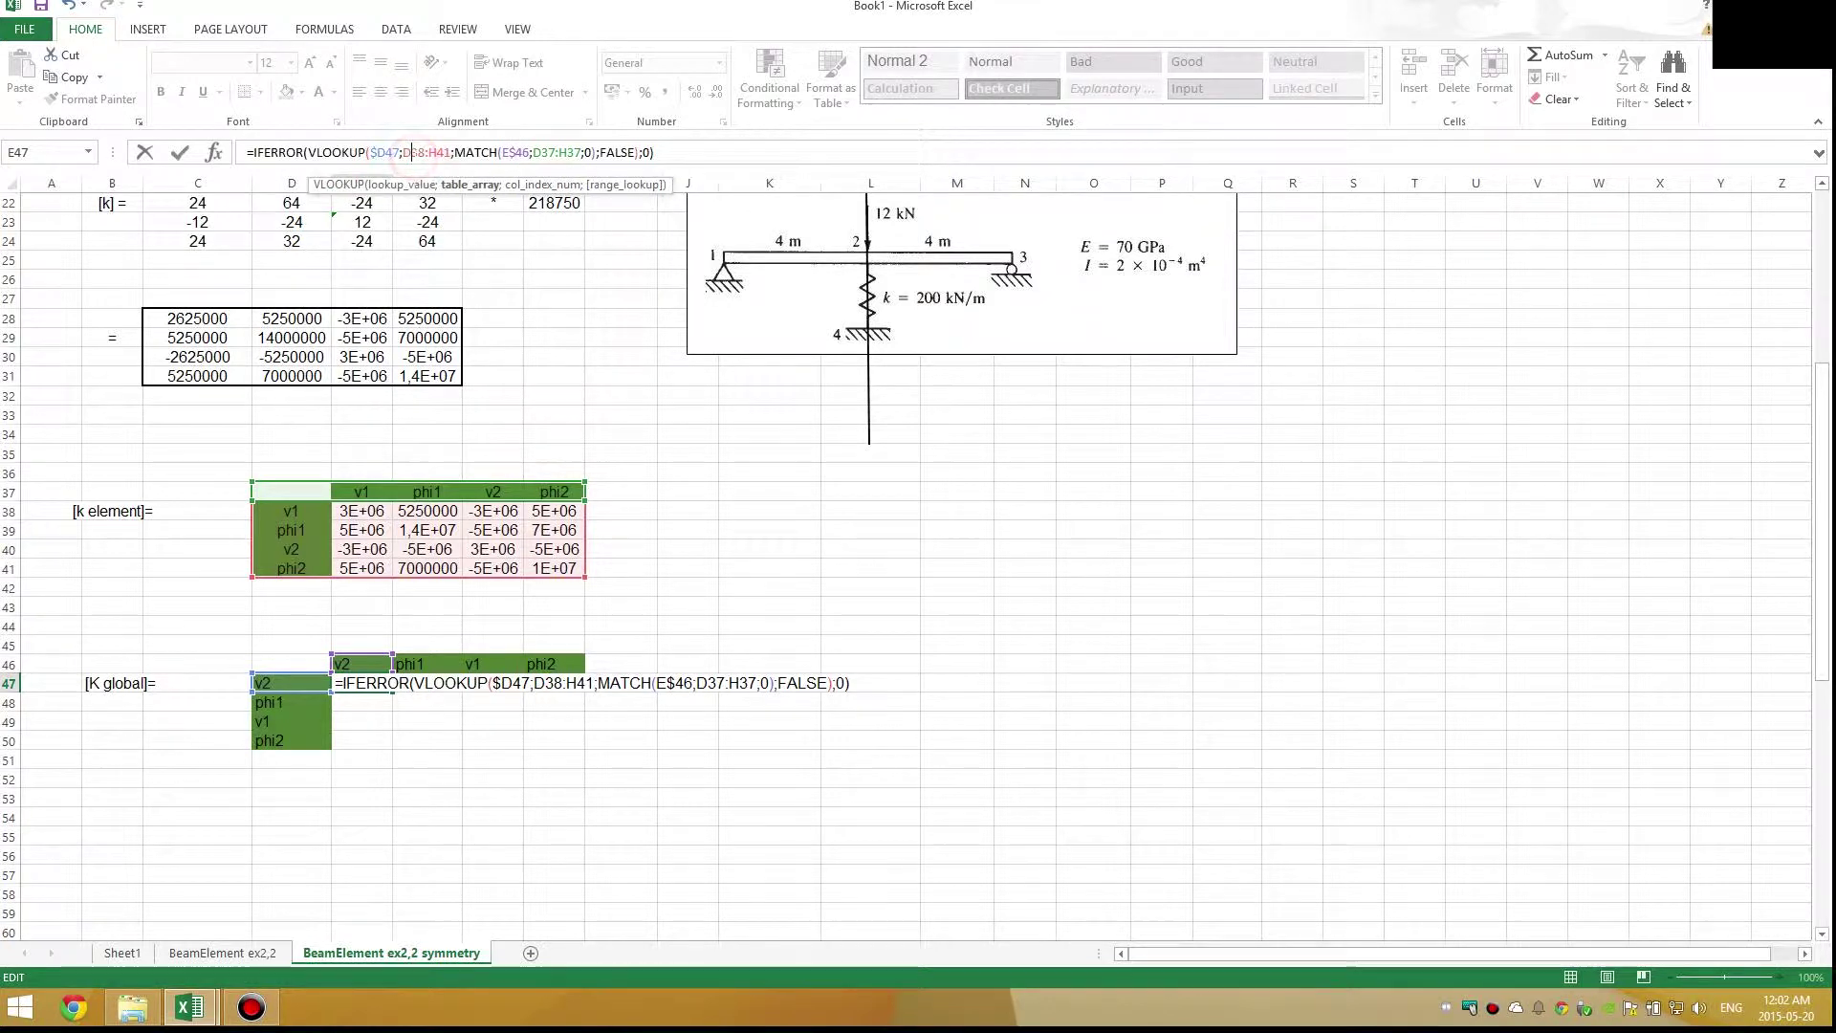
pyautogui.press('F4')
pyautogui.click(459, 152)
pyautogui.press('F4')
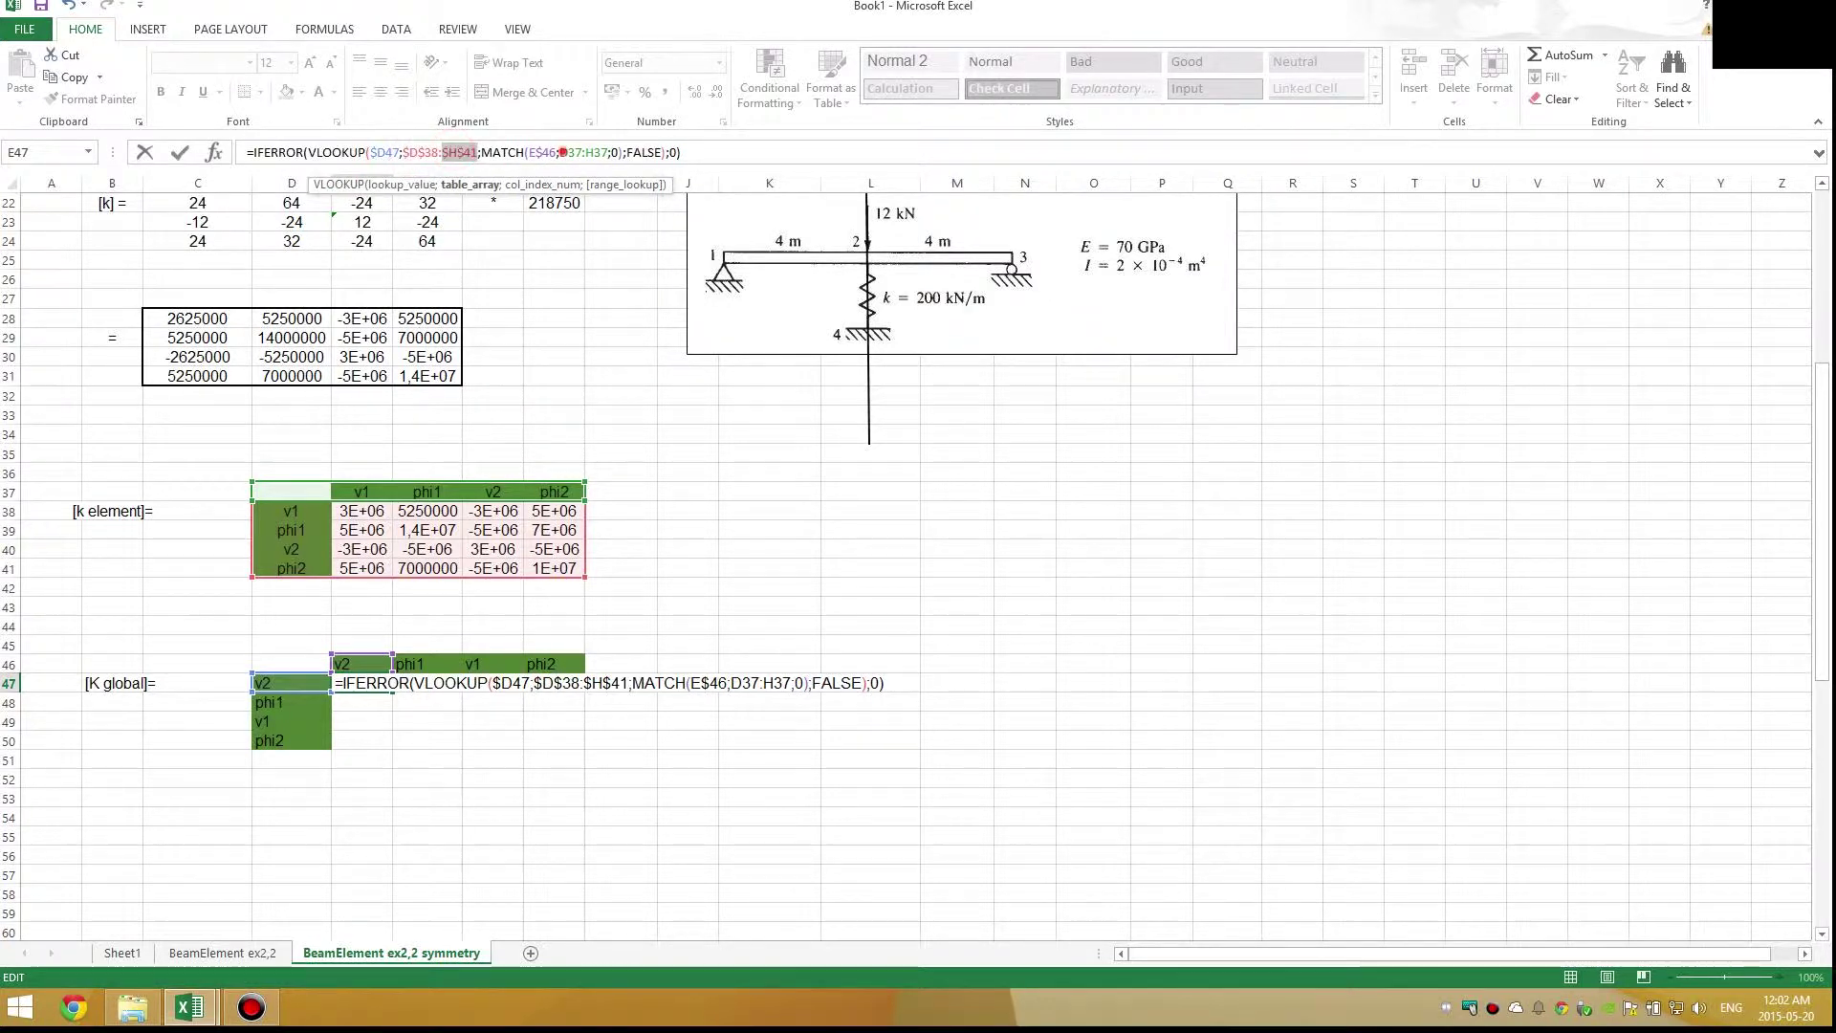
pyautogui.click(594, 152)
pyautogui.press('F4')
pyautogui.click(612, 152)
pyautogui.press('F4')
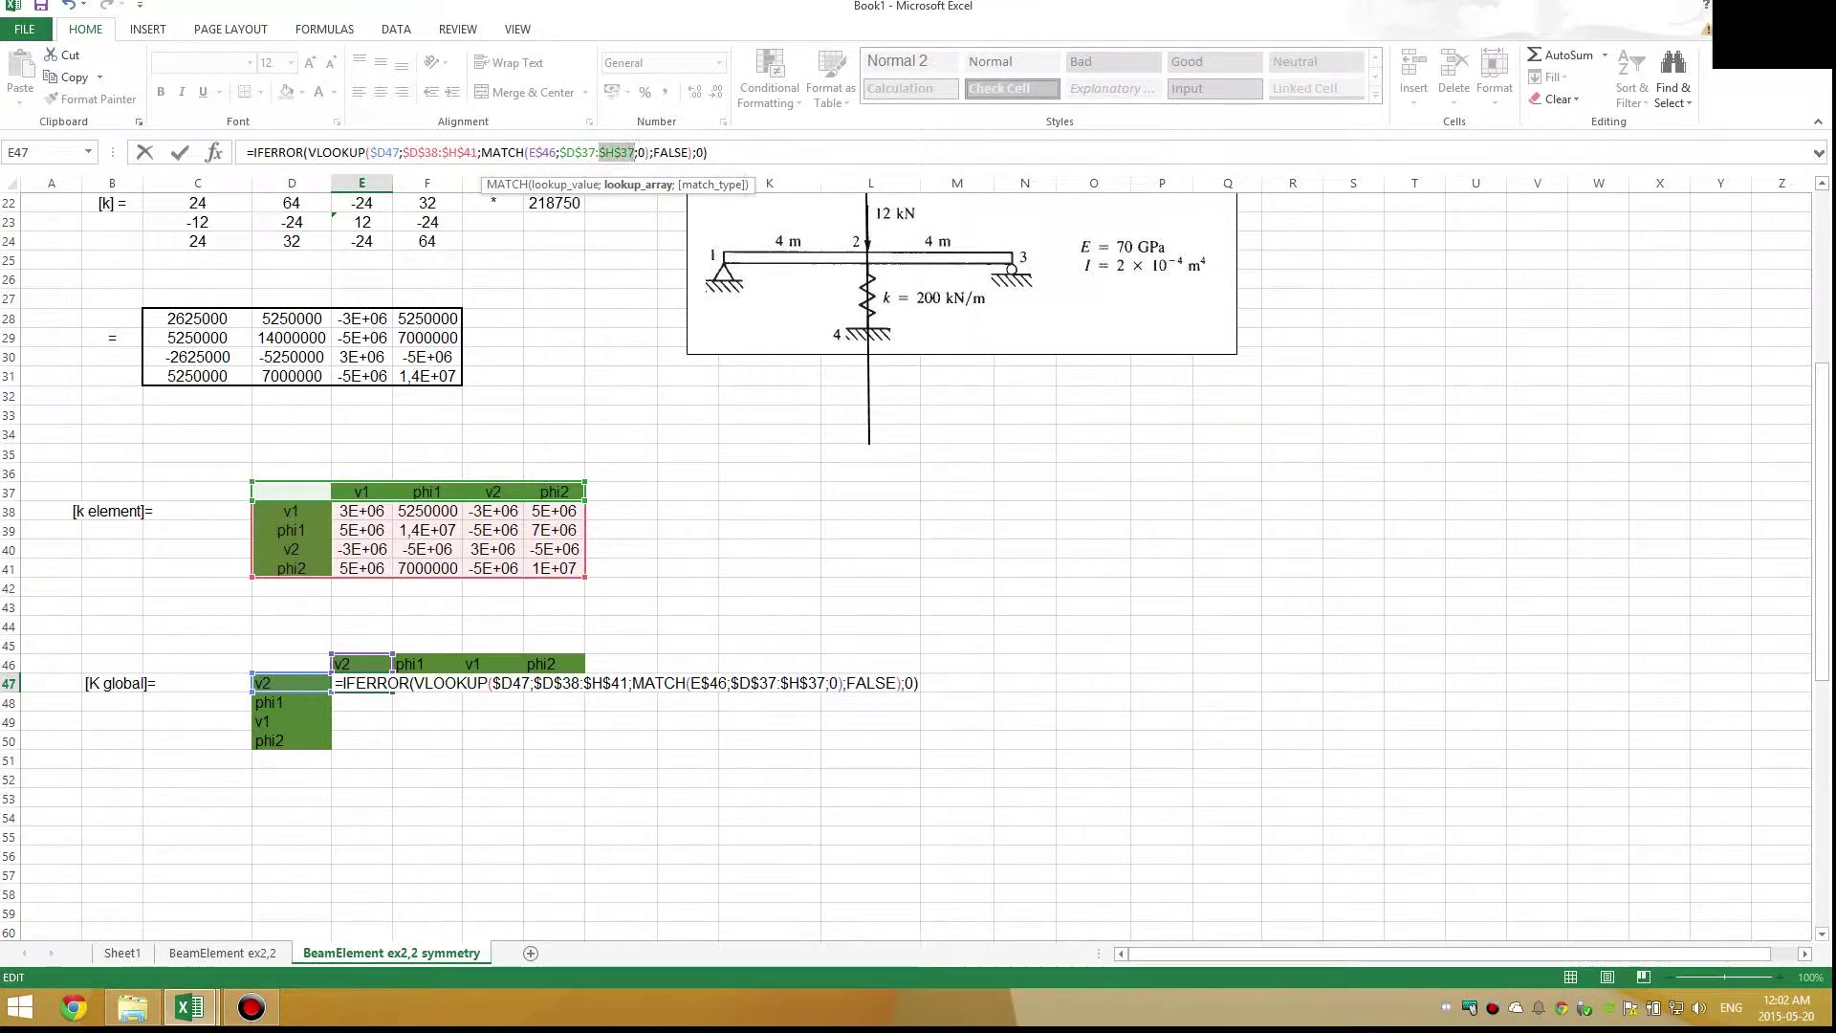
pyautogui.click(710, 152)
pyautogui.press('Return')
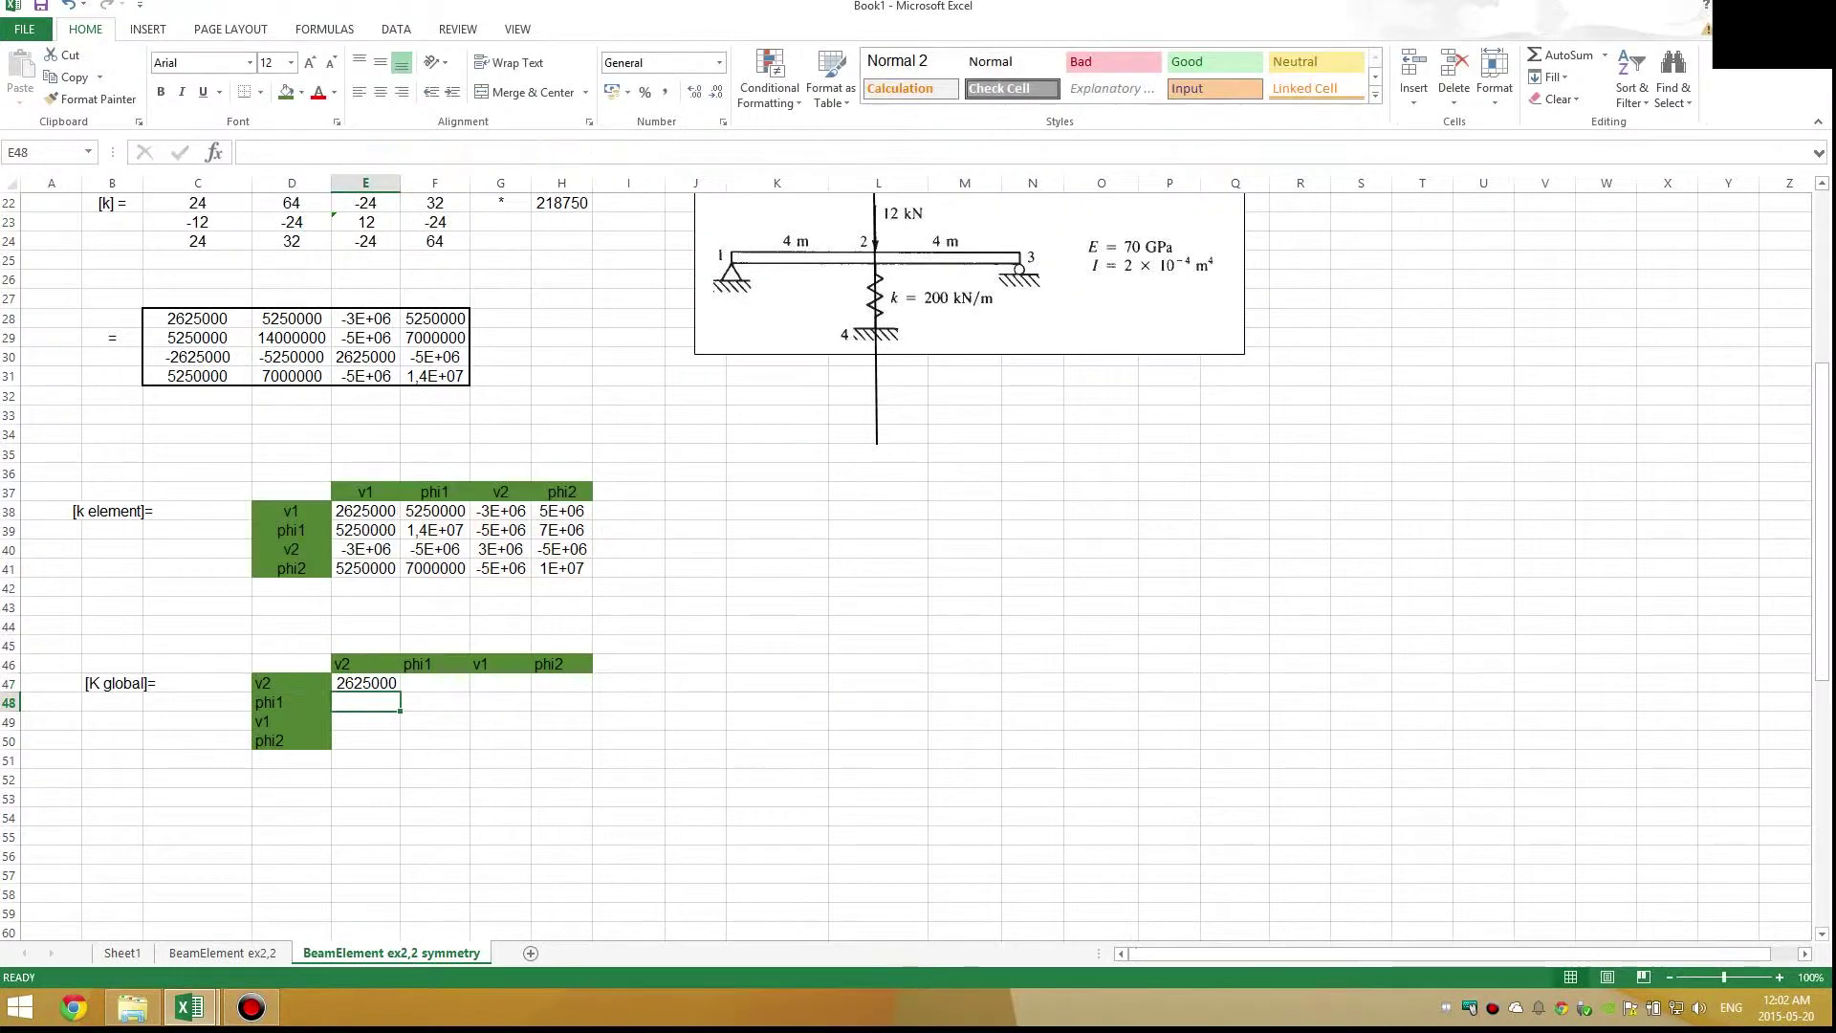
# Fill the E47 lookup formula across the whole global matrix range E47:H50
pyautogui.press('Up')
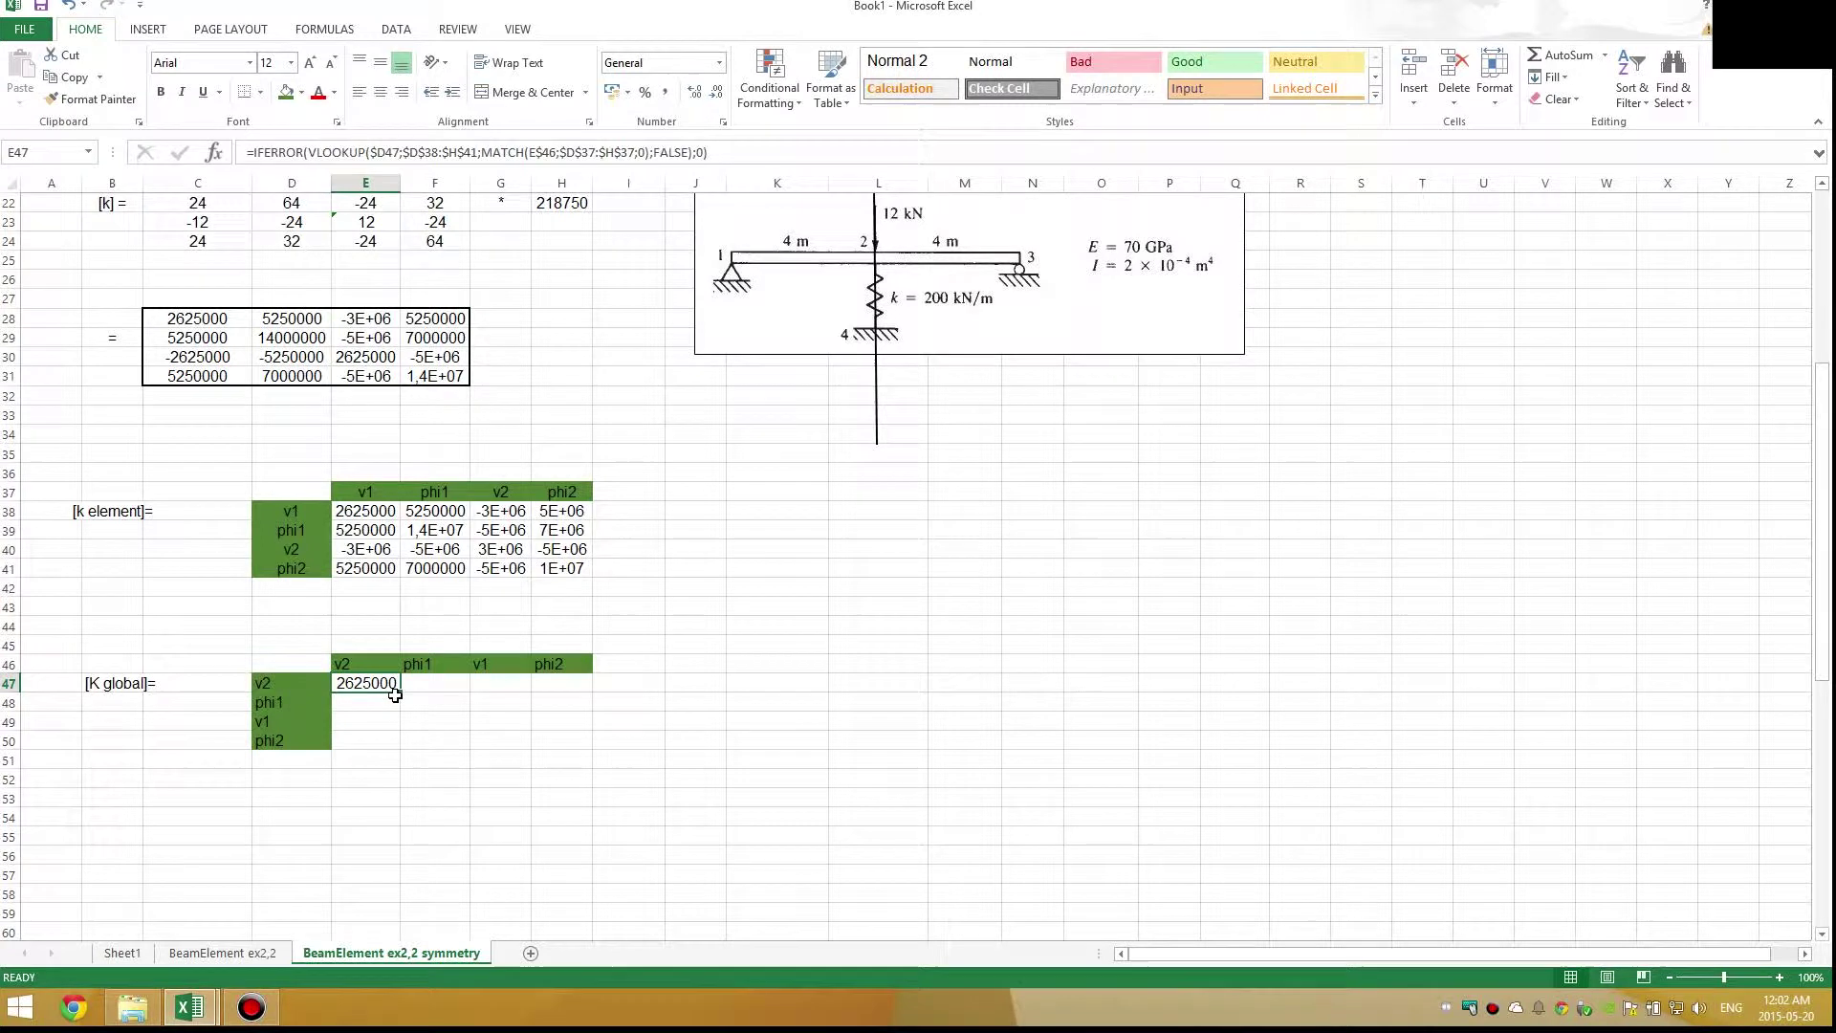
pyautogui.moveTo(401, 696); pyautogui.dragTo(583, 756)
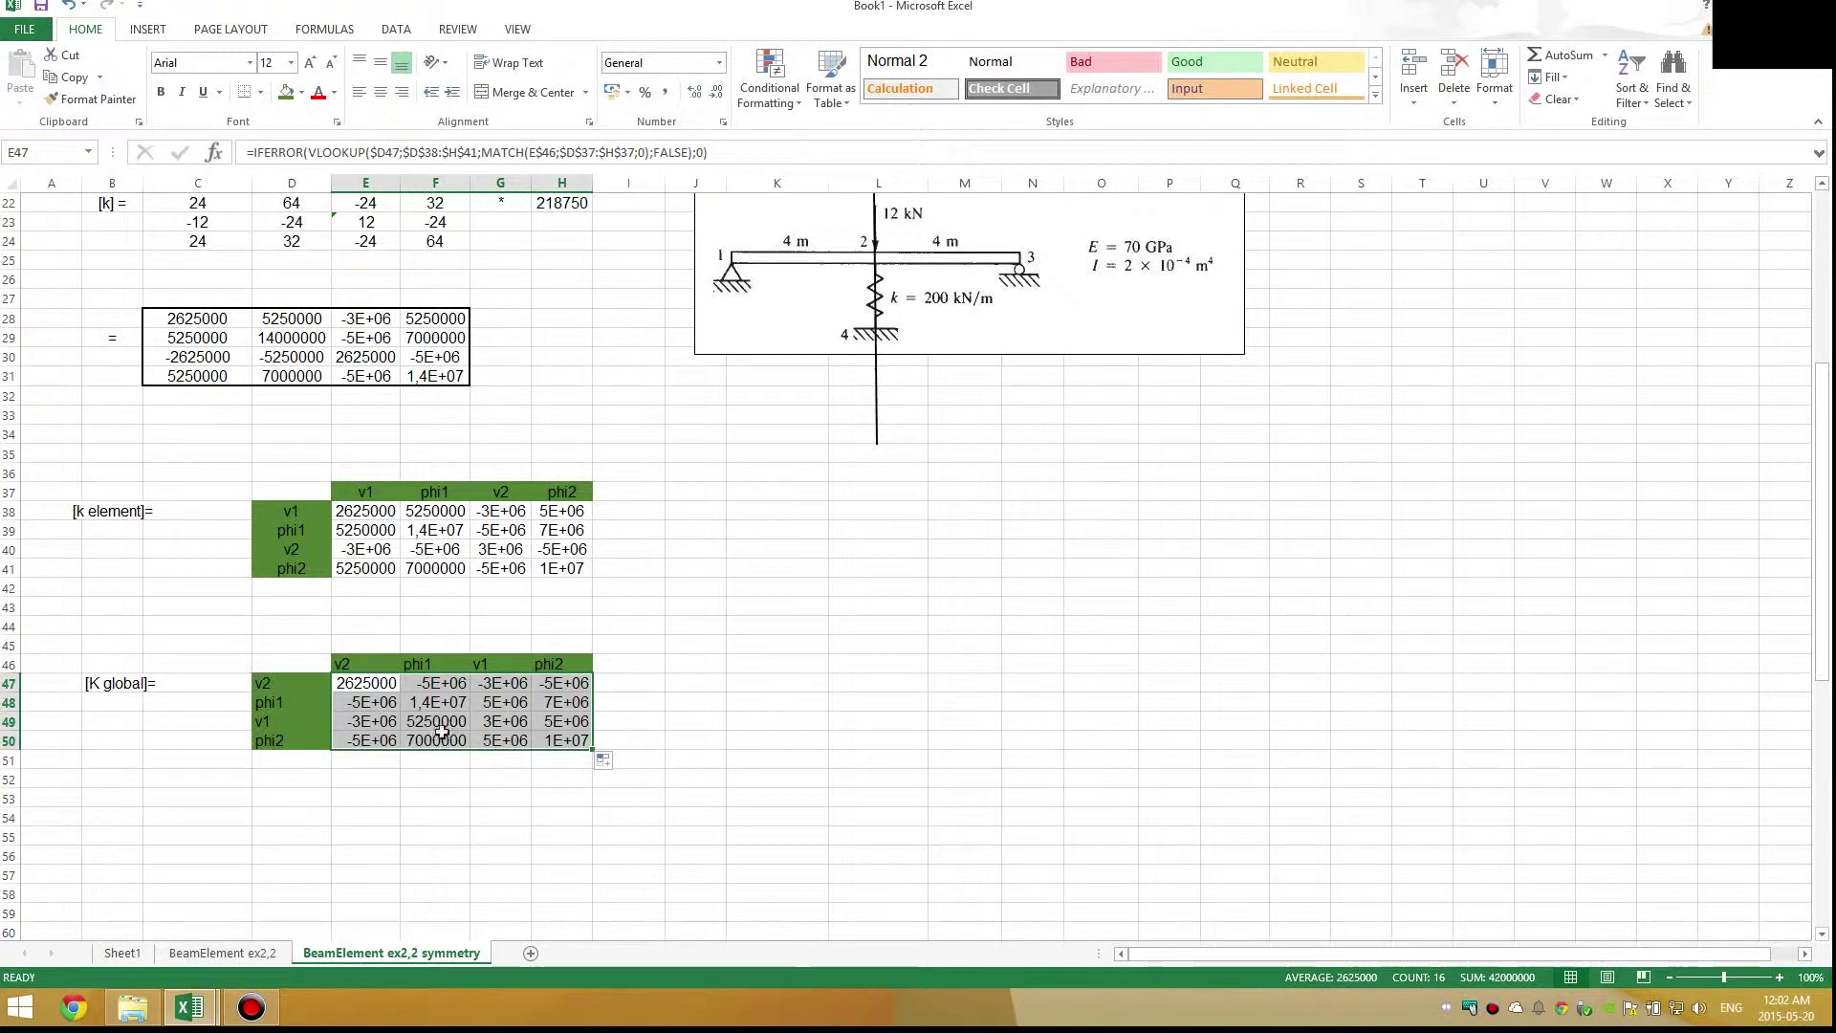
pyautogui.click(432, 722)
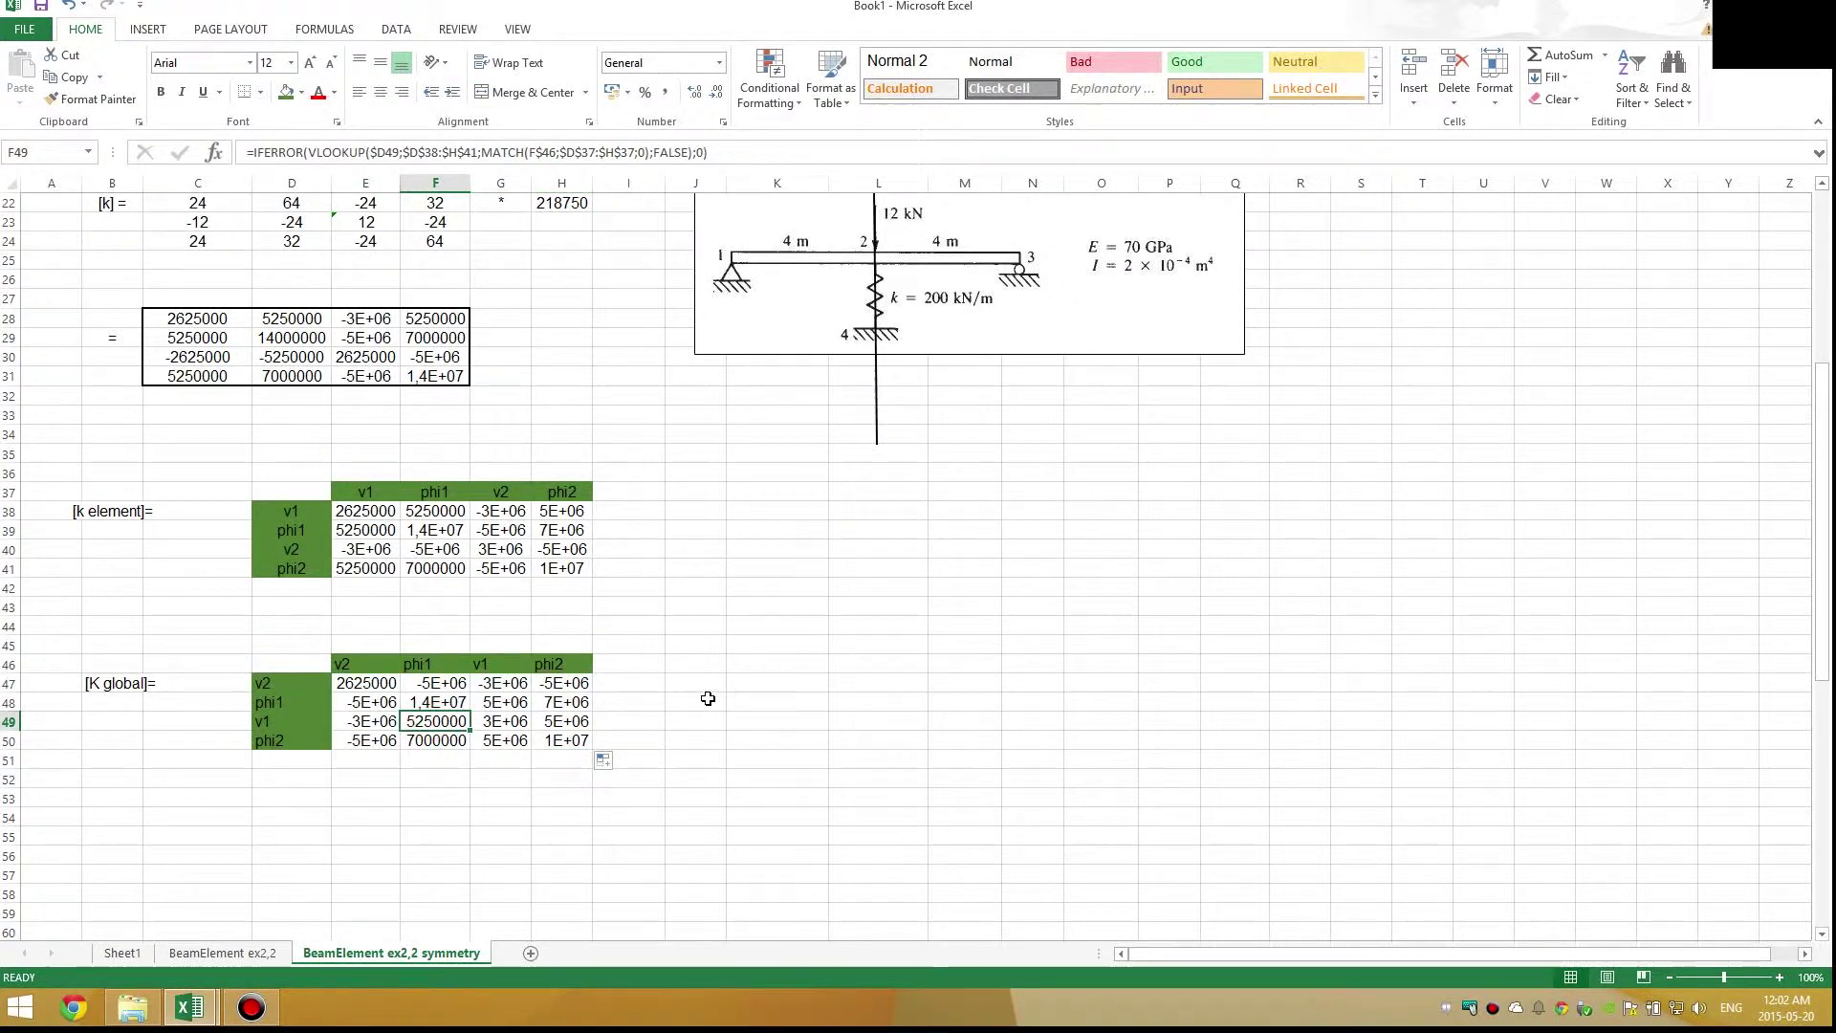
# Add half the spring stiffness, +100000, to the end of the v2–v2 formula in E47
pyautogui.scroll(1, 620, 727)
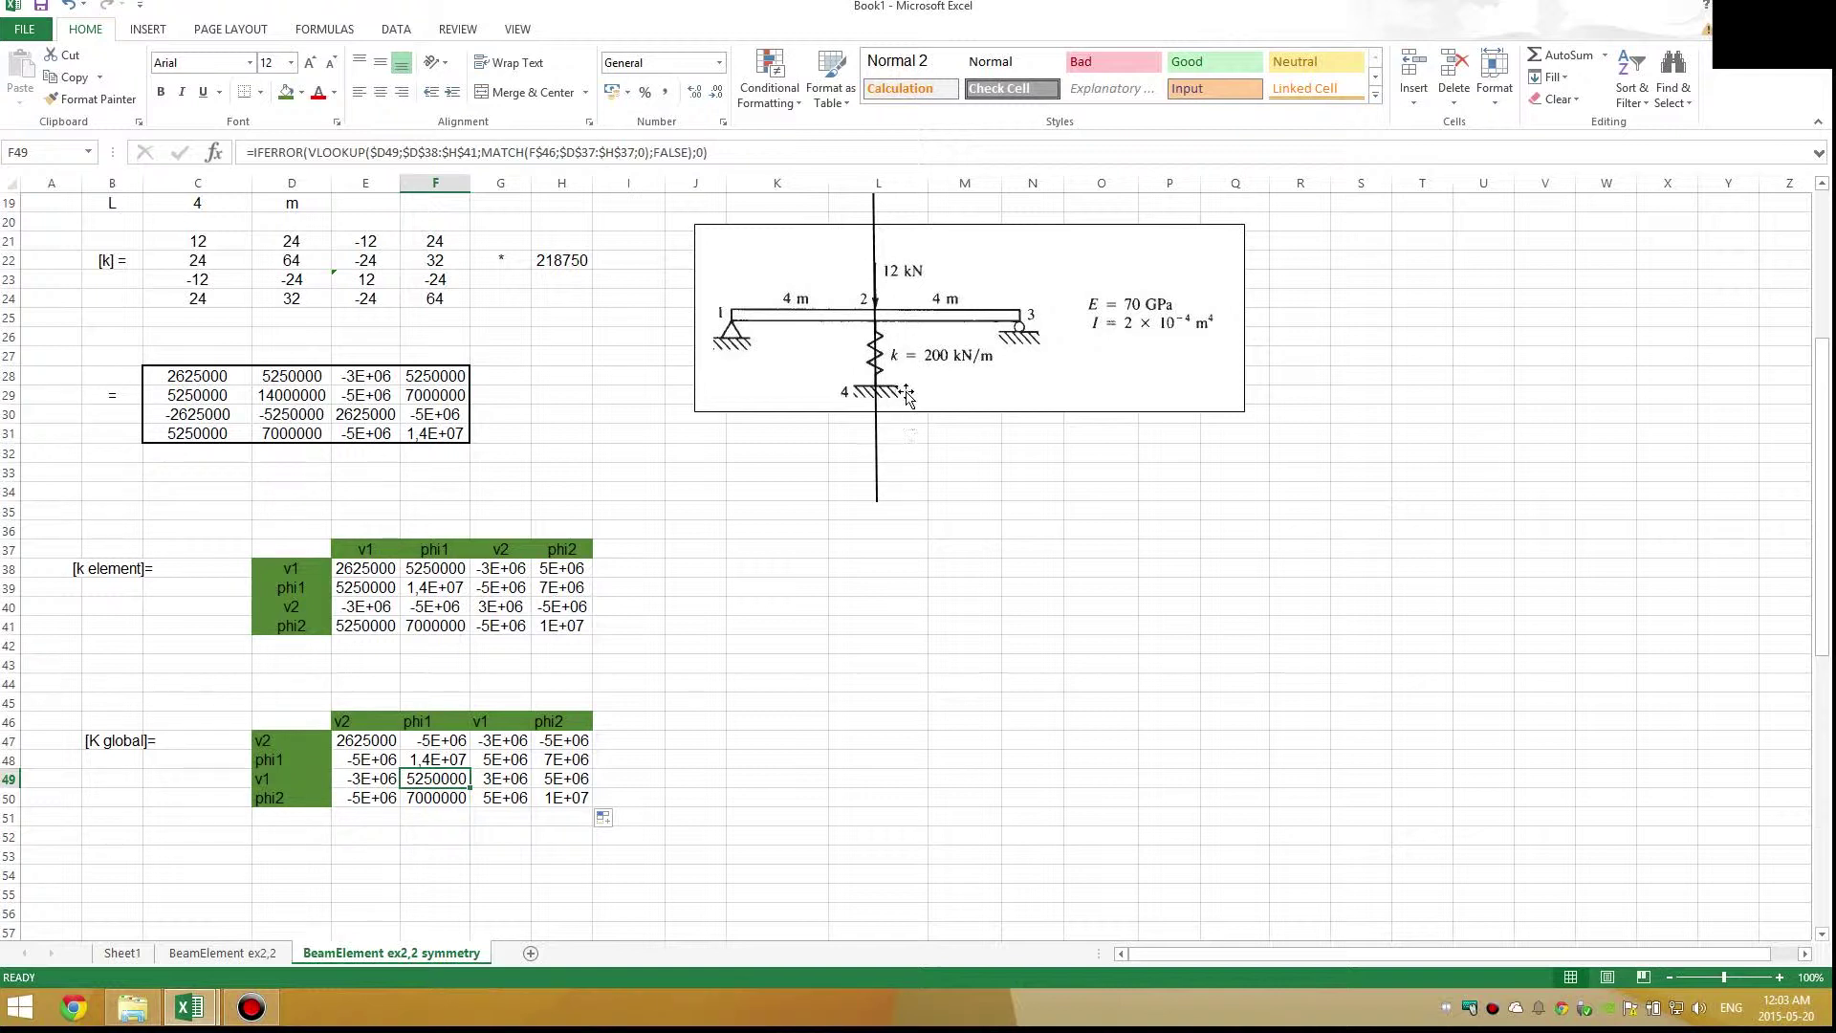
pyautogui.click(372, 741)
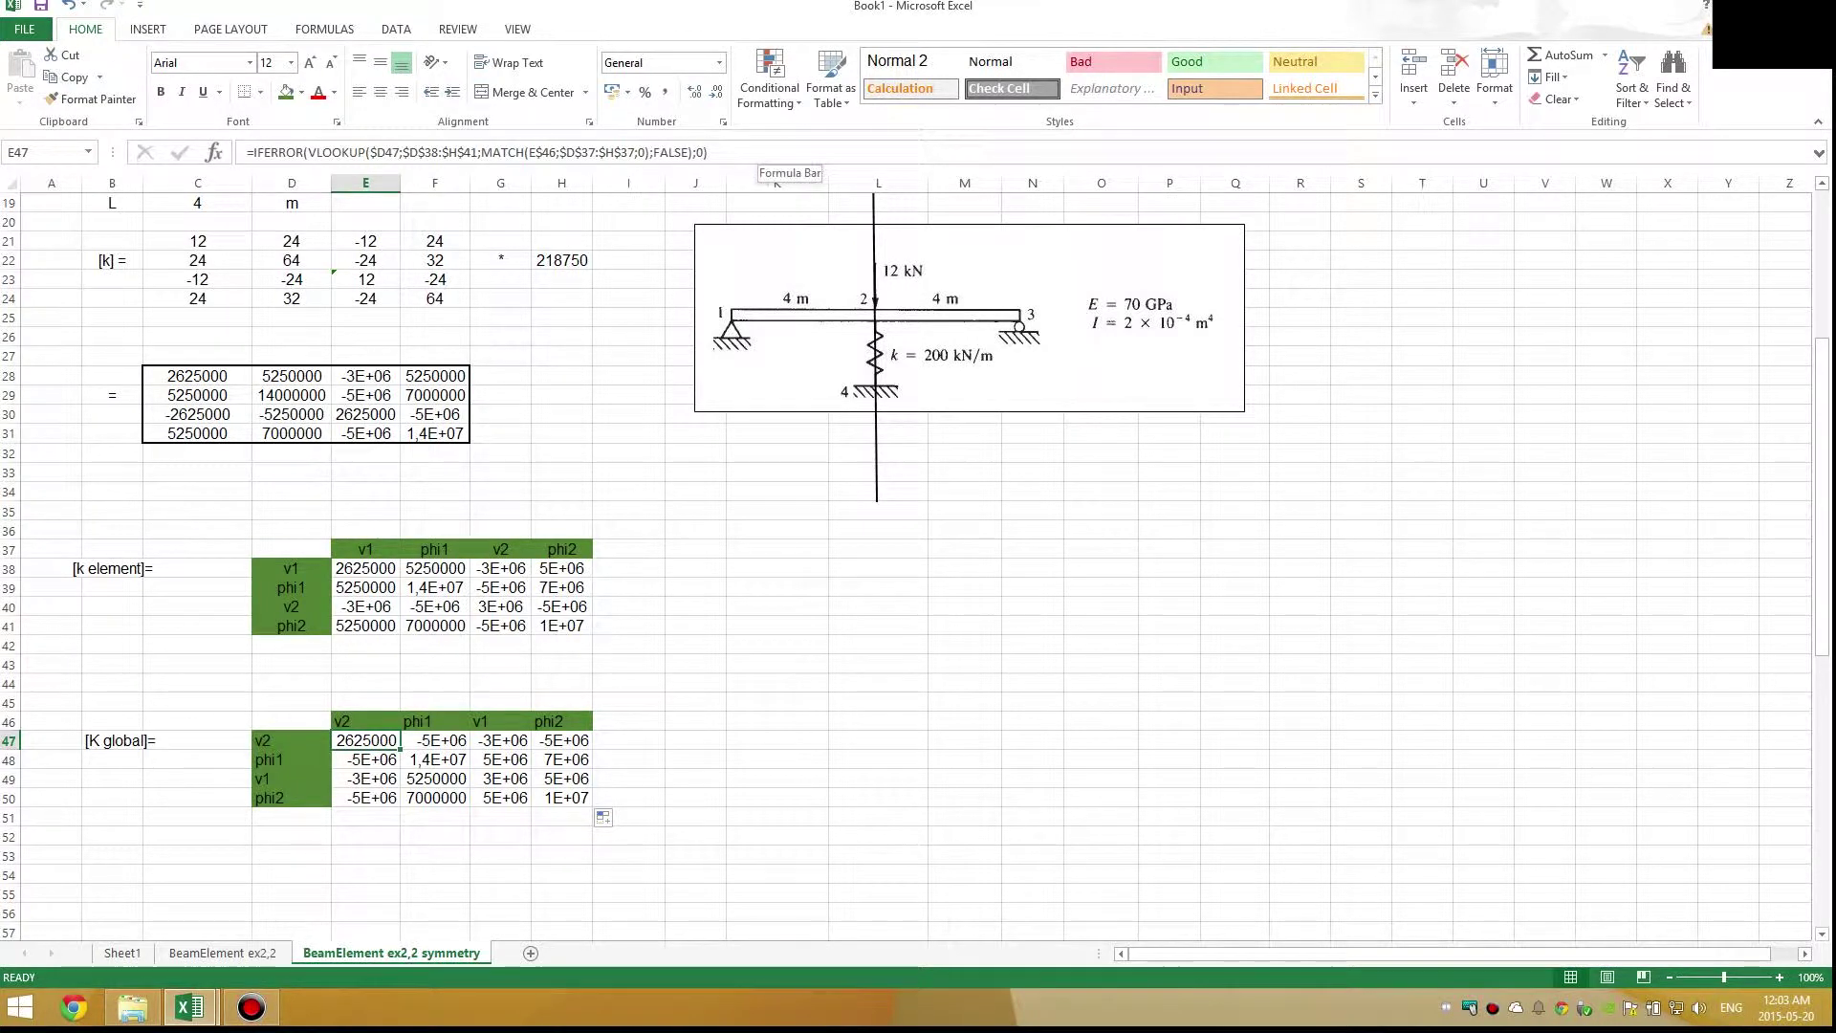
pyautogui.click(751, 155)
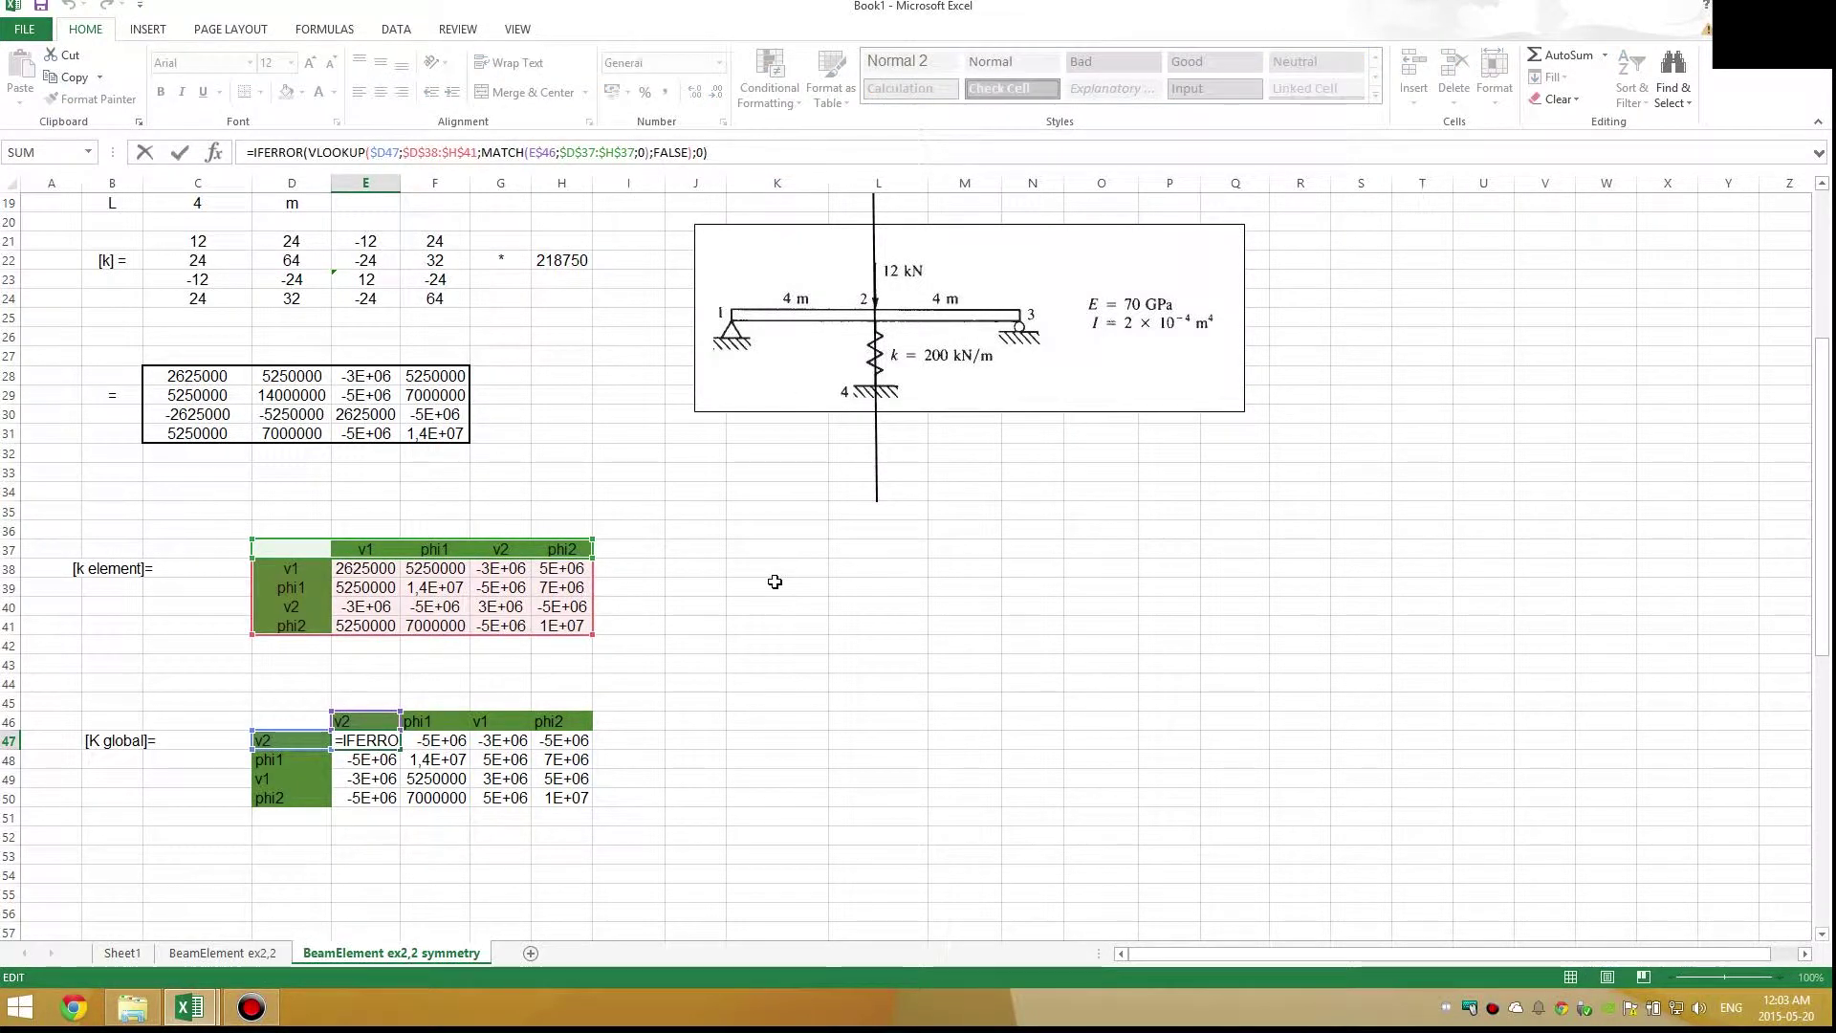
pyautogui.write('+100000')
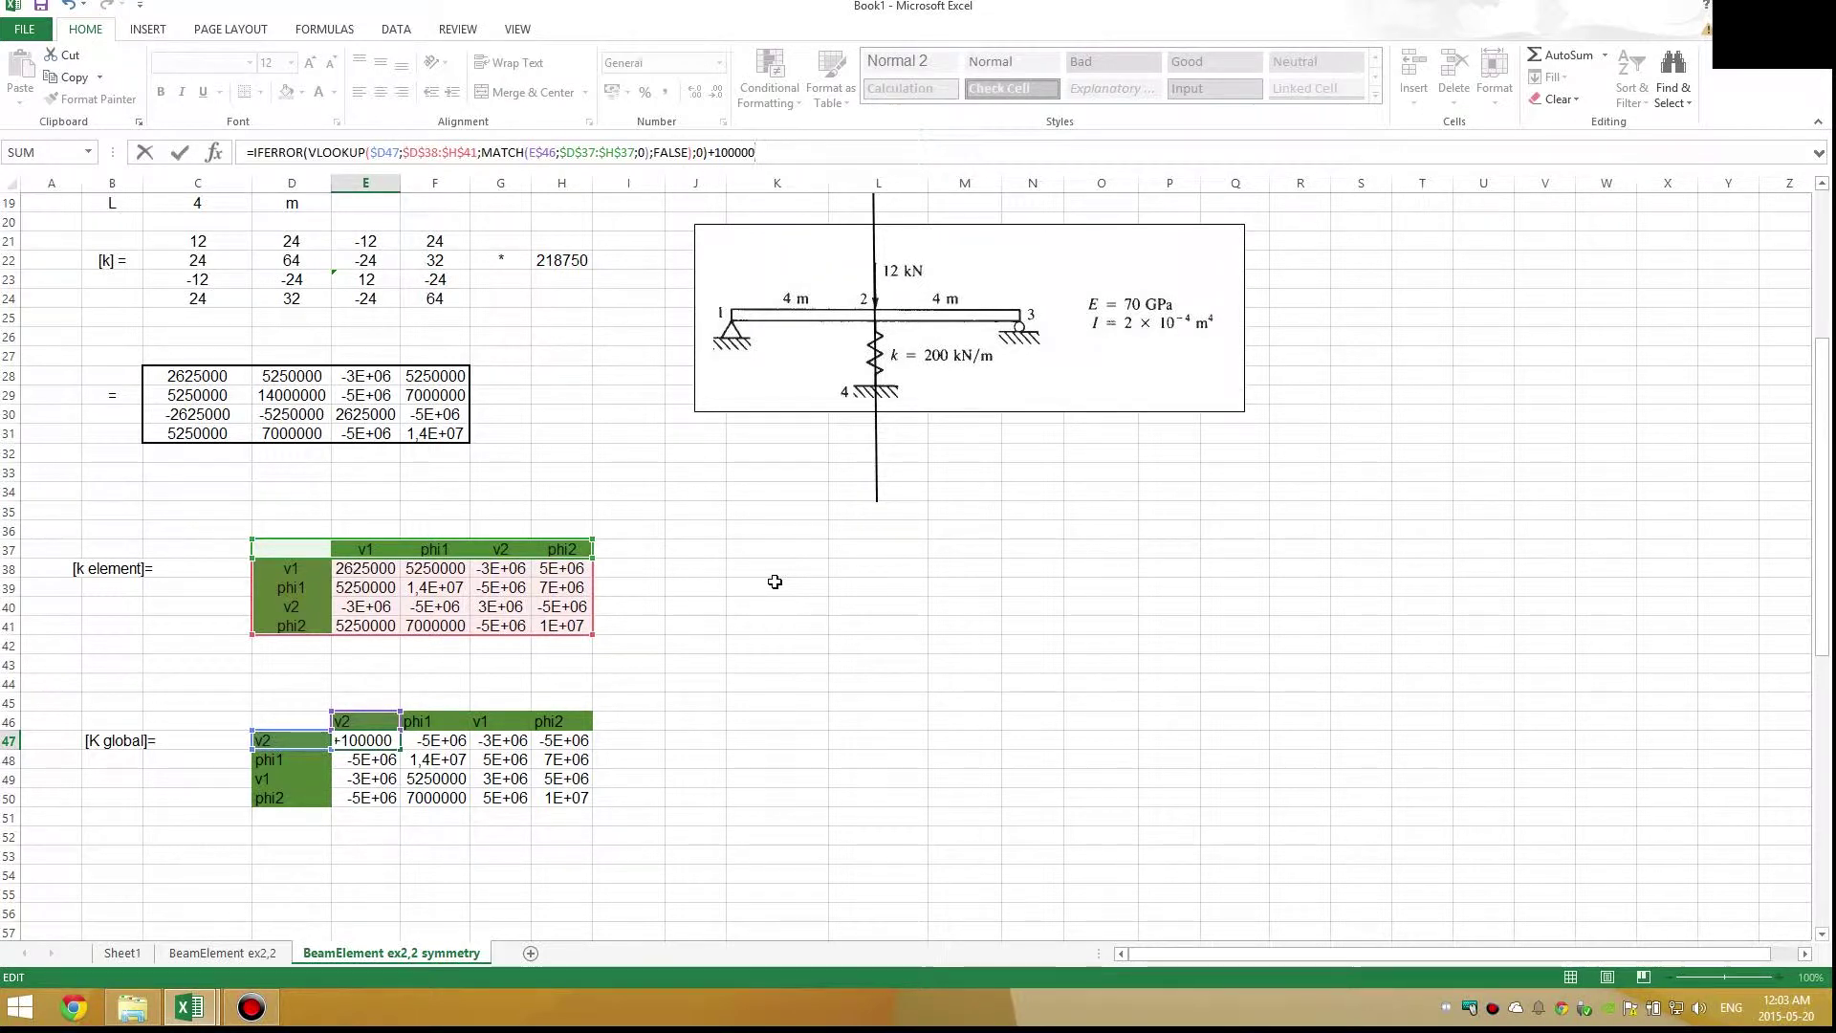
pyautogui.press('Return')
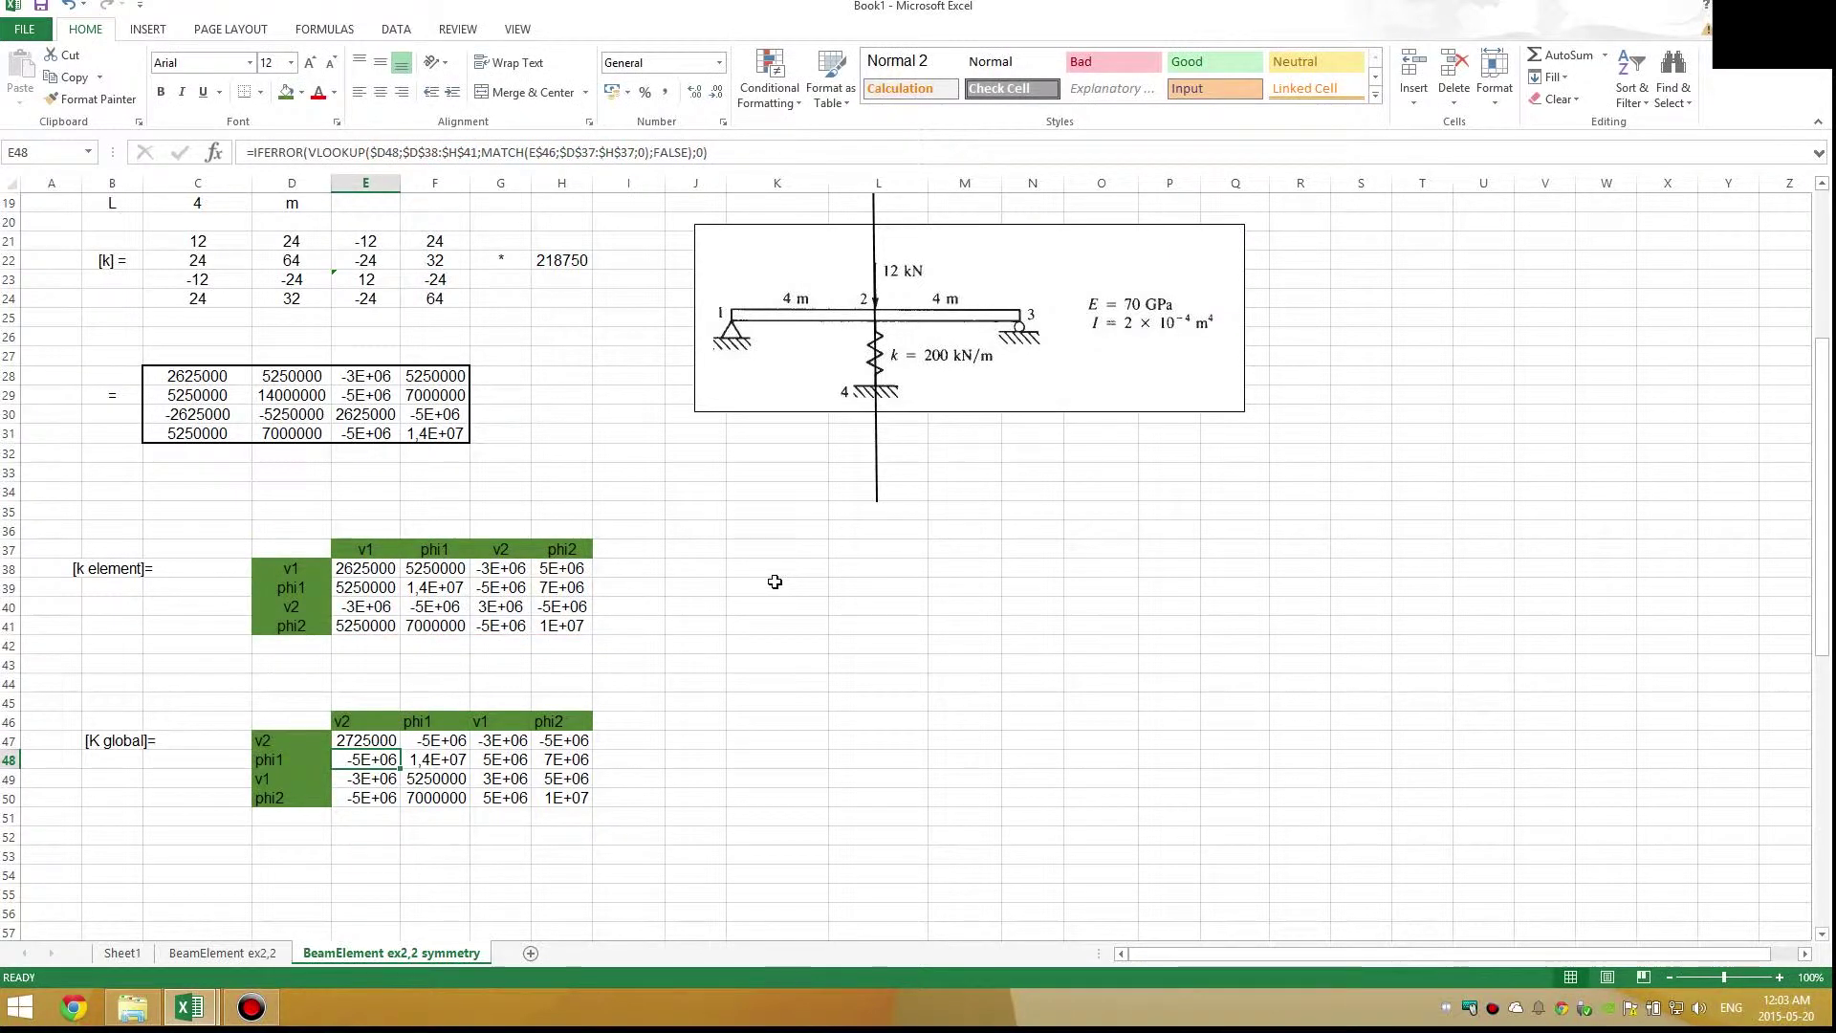
# Enter the label "General equaiton:" in C53 below the global matrix
pyautogui.scroll(-3, 611, 649)
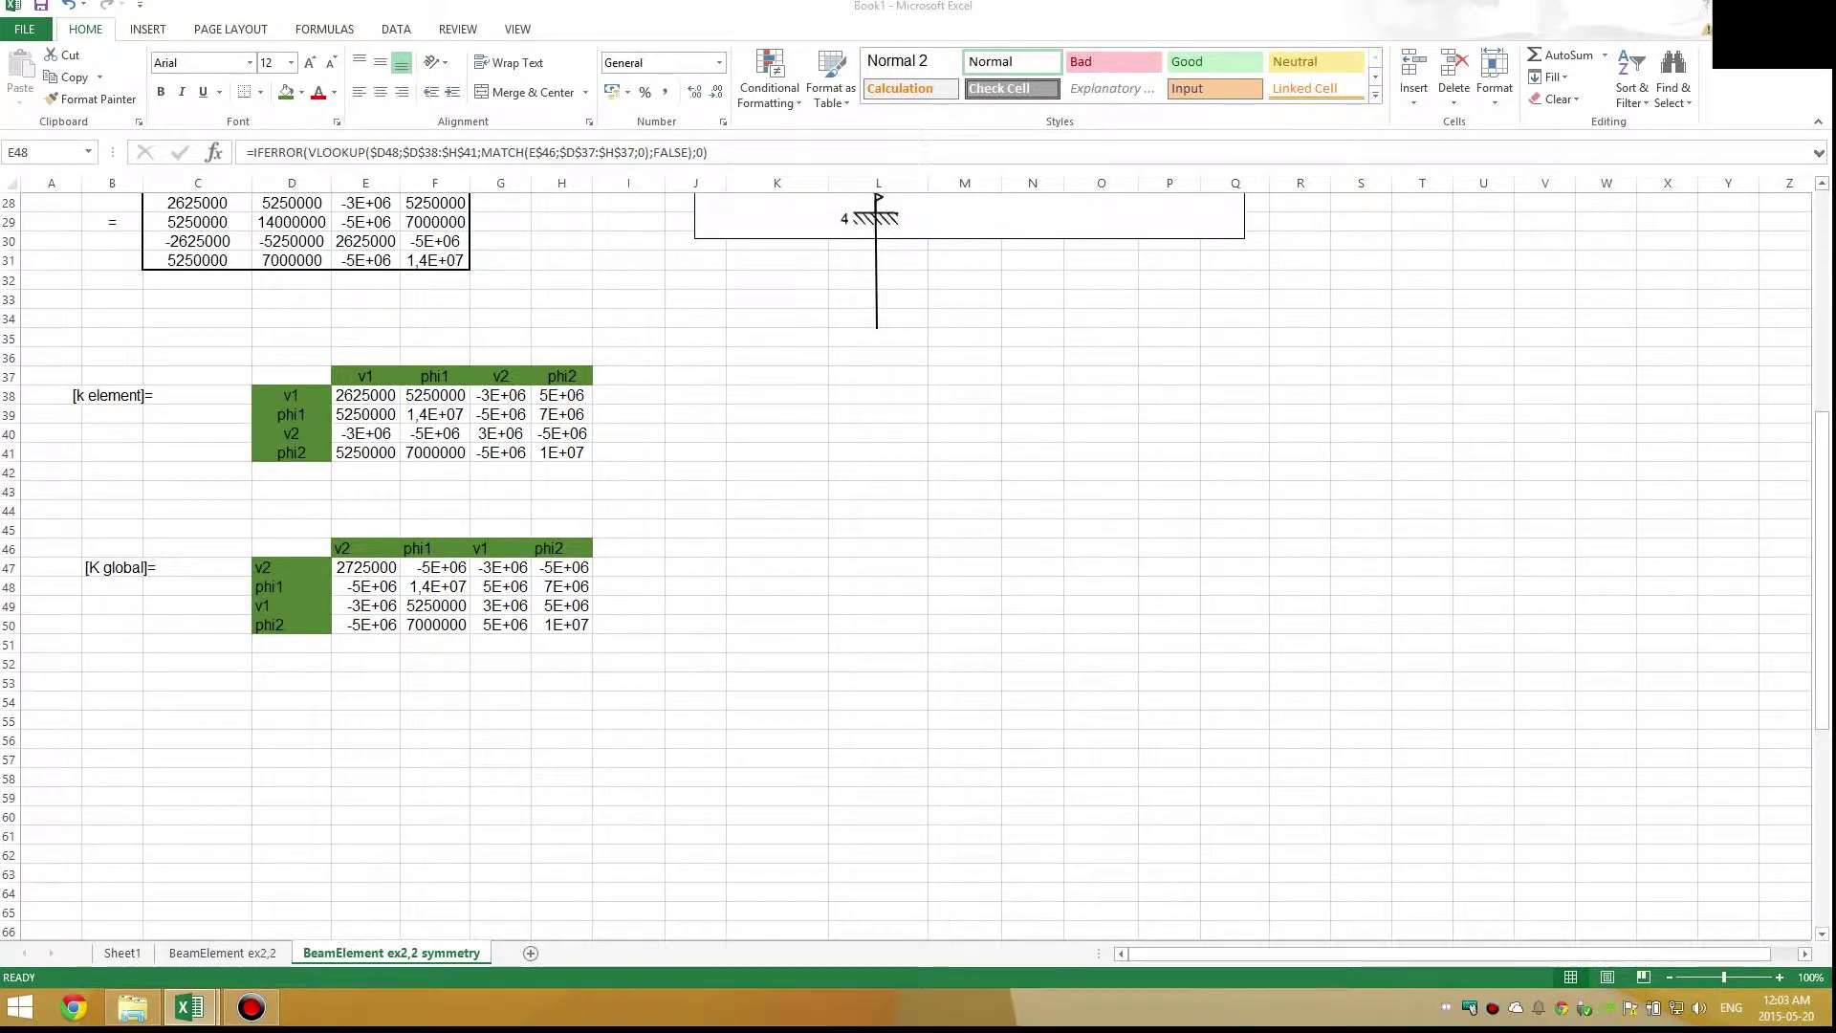
pyautogui.click(204, 682)
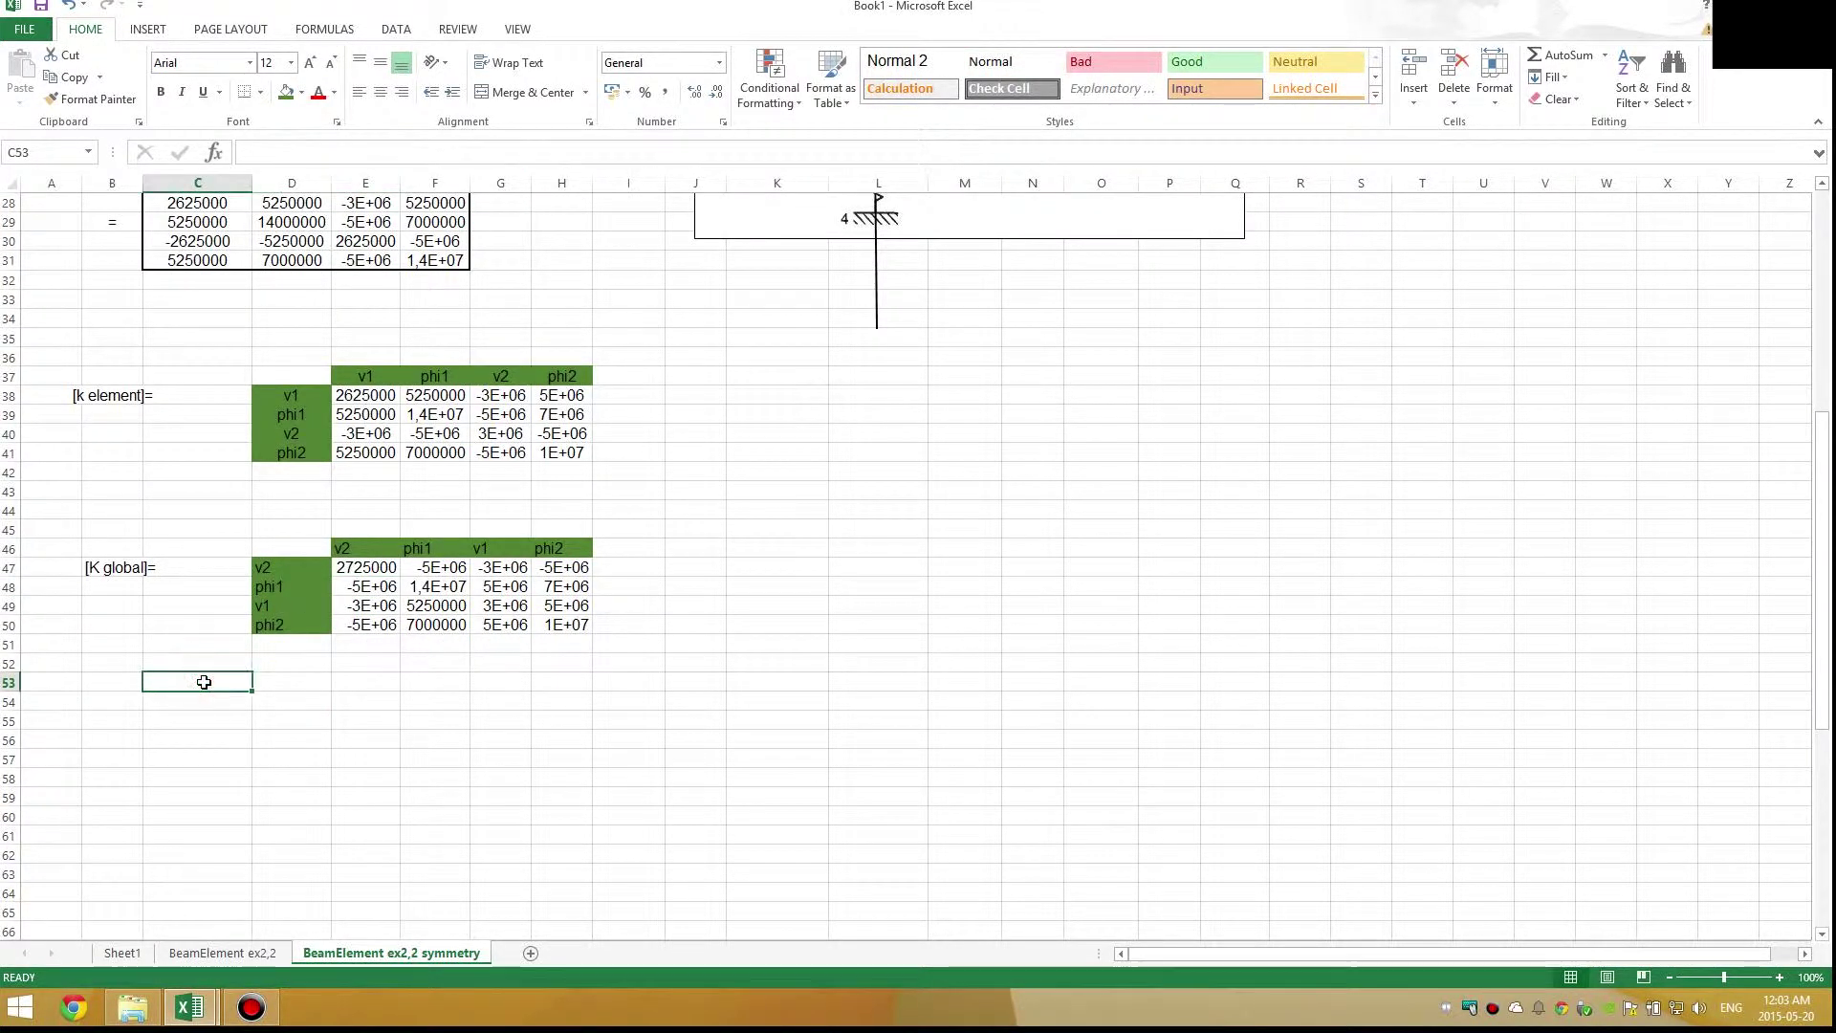
pyautogui.write('Gene')
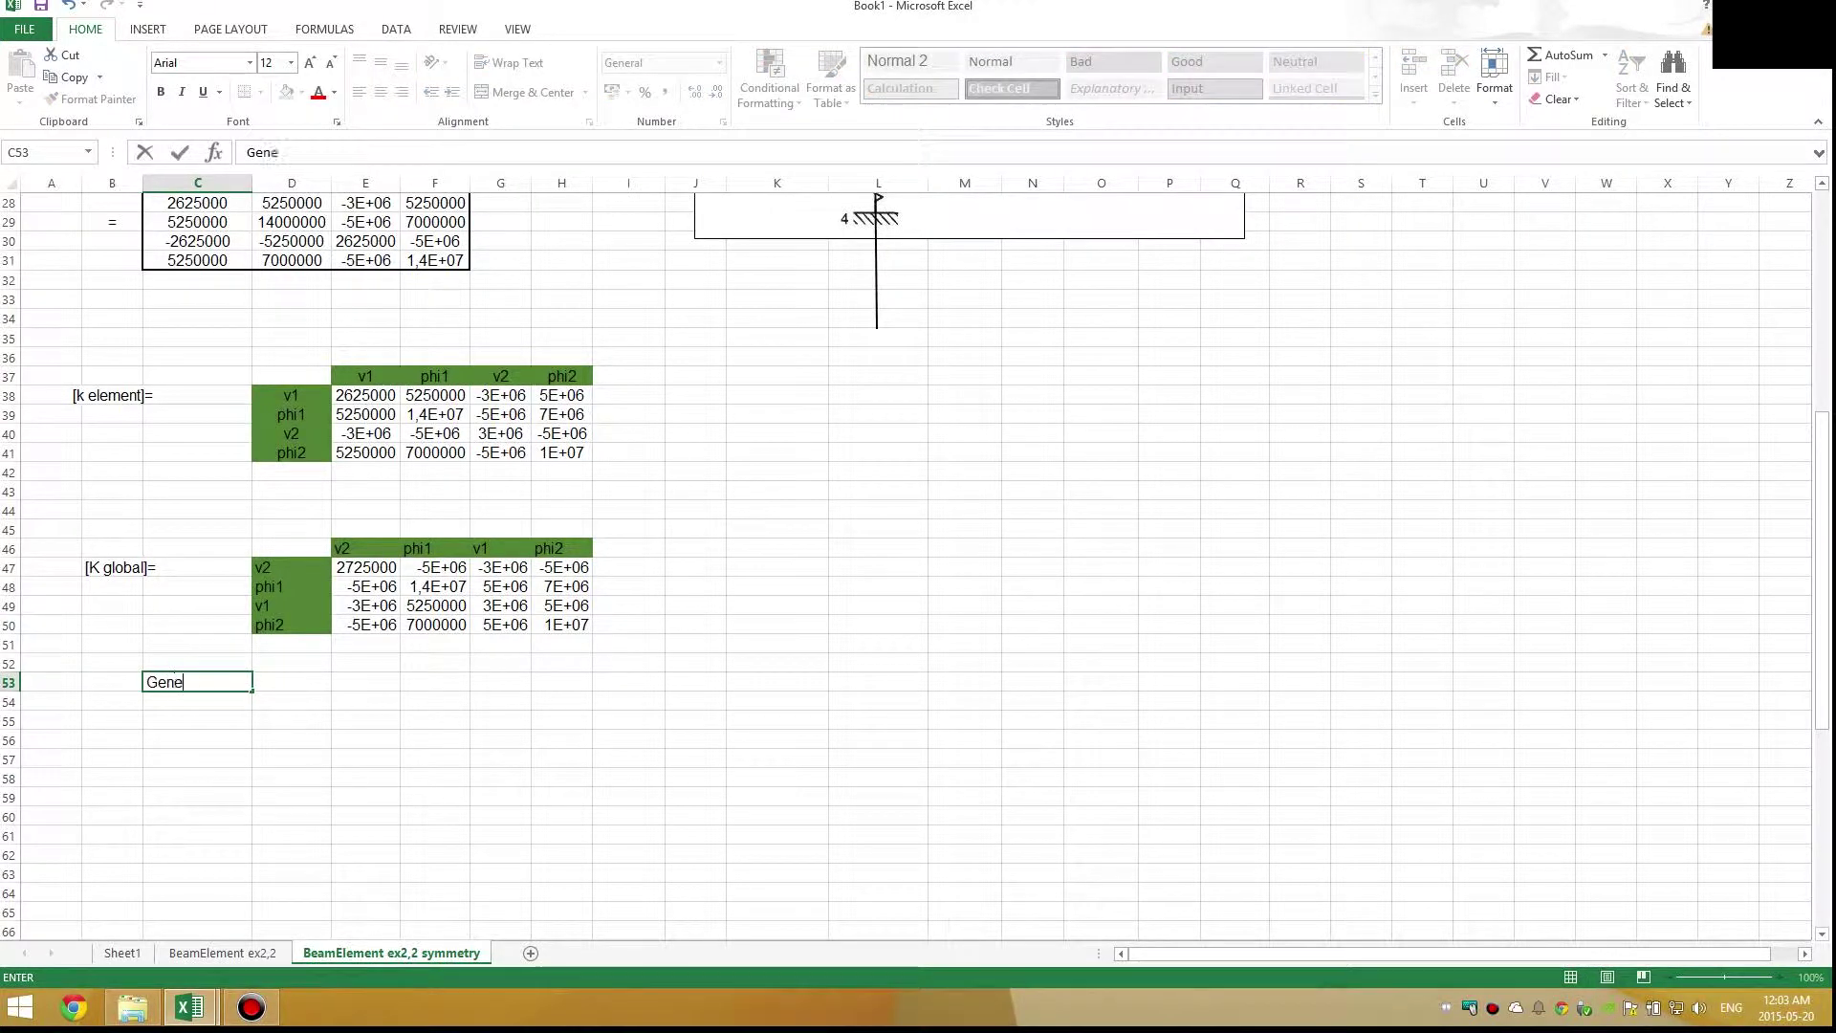
pyautogui.write('ral equaiton:')
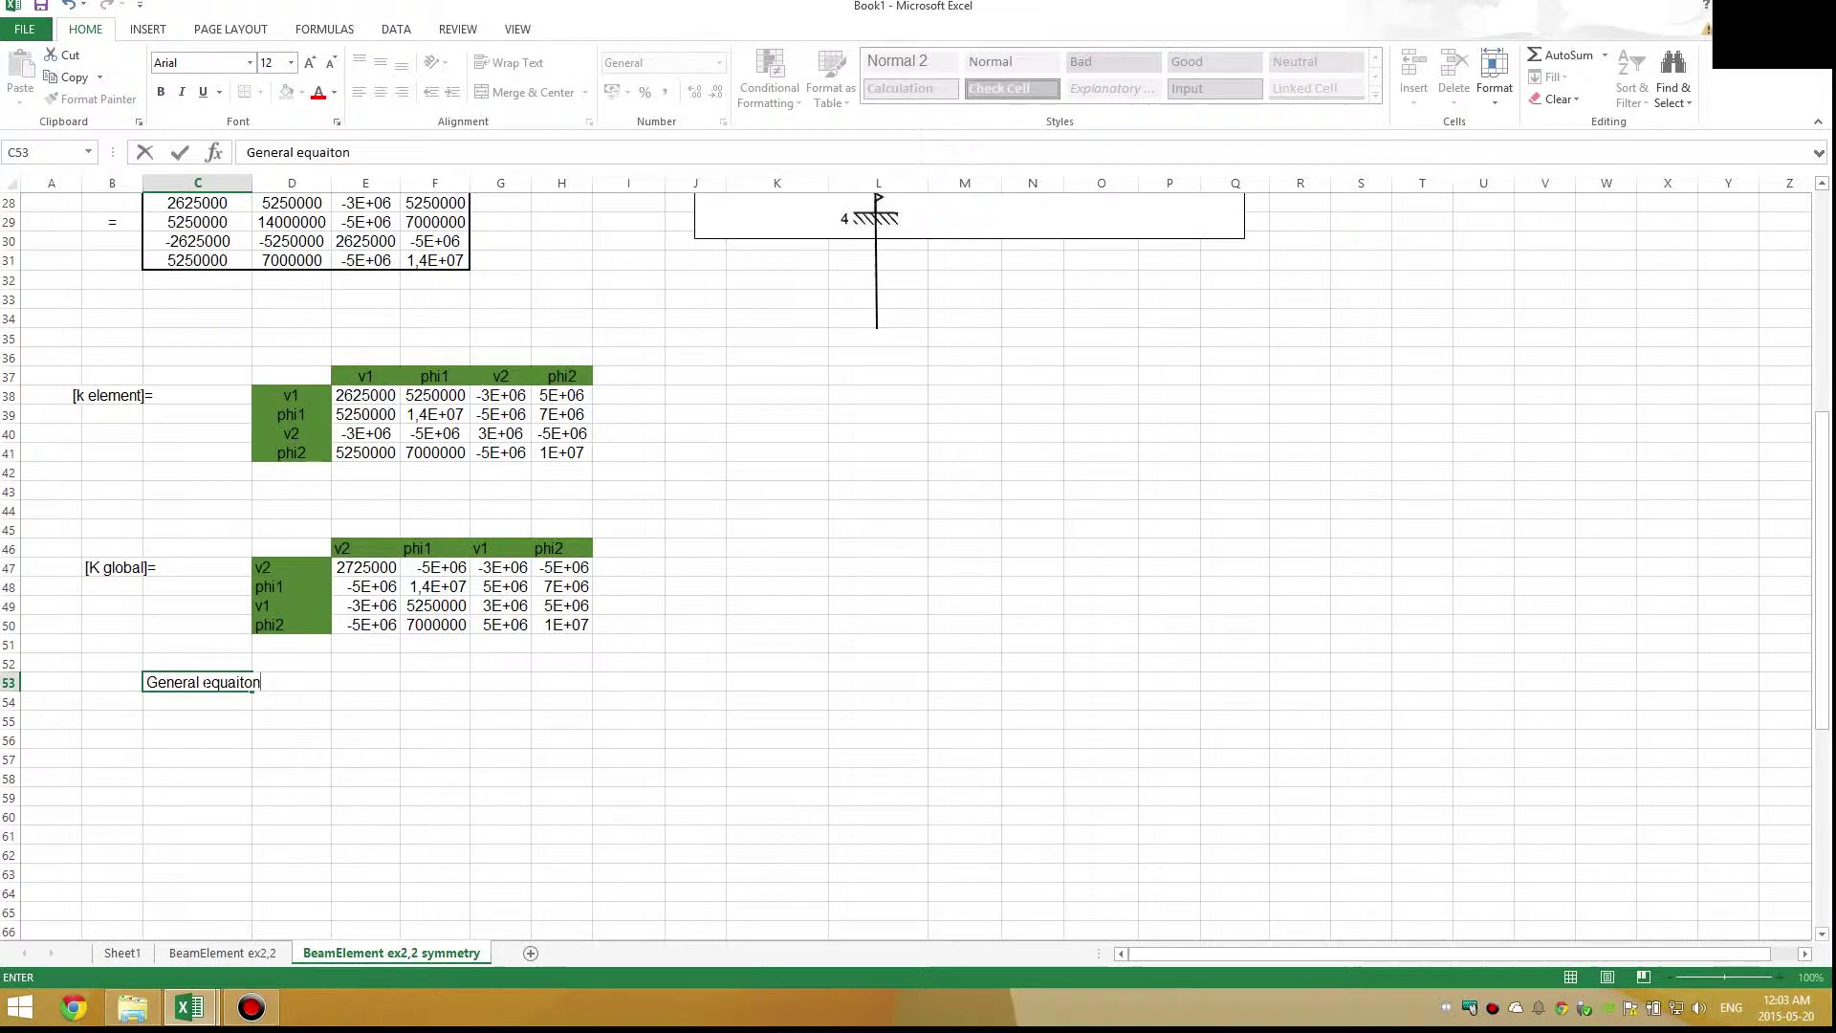
pyautogui.press('Tab')
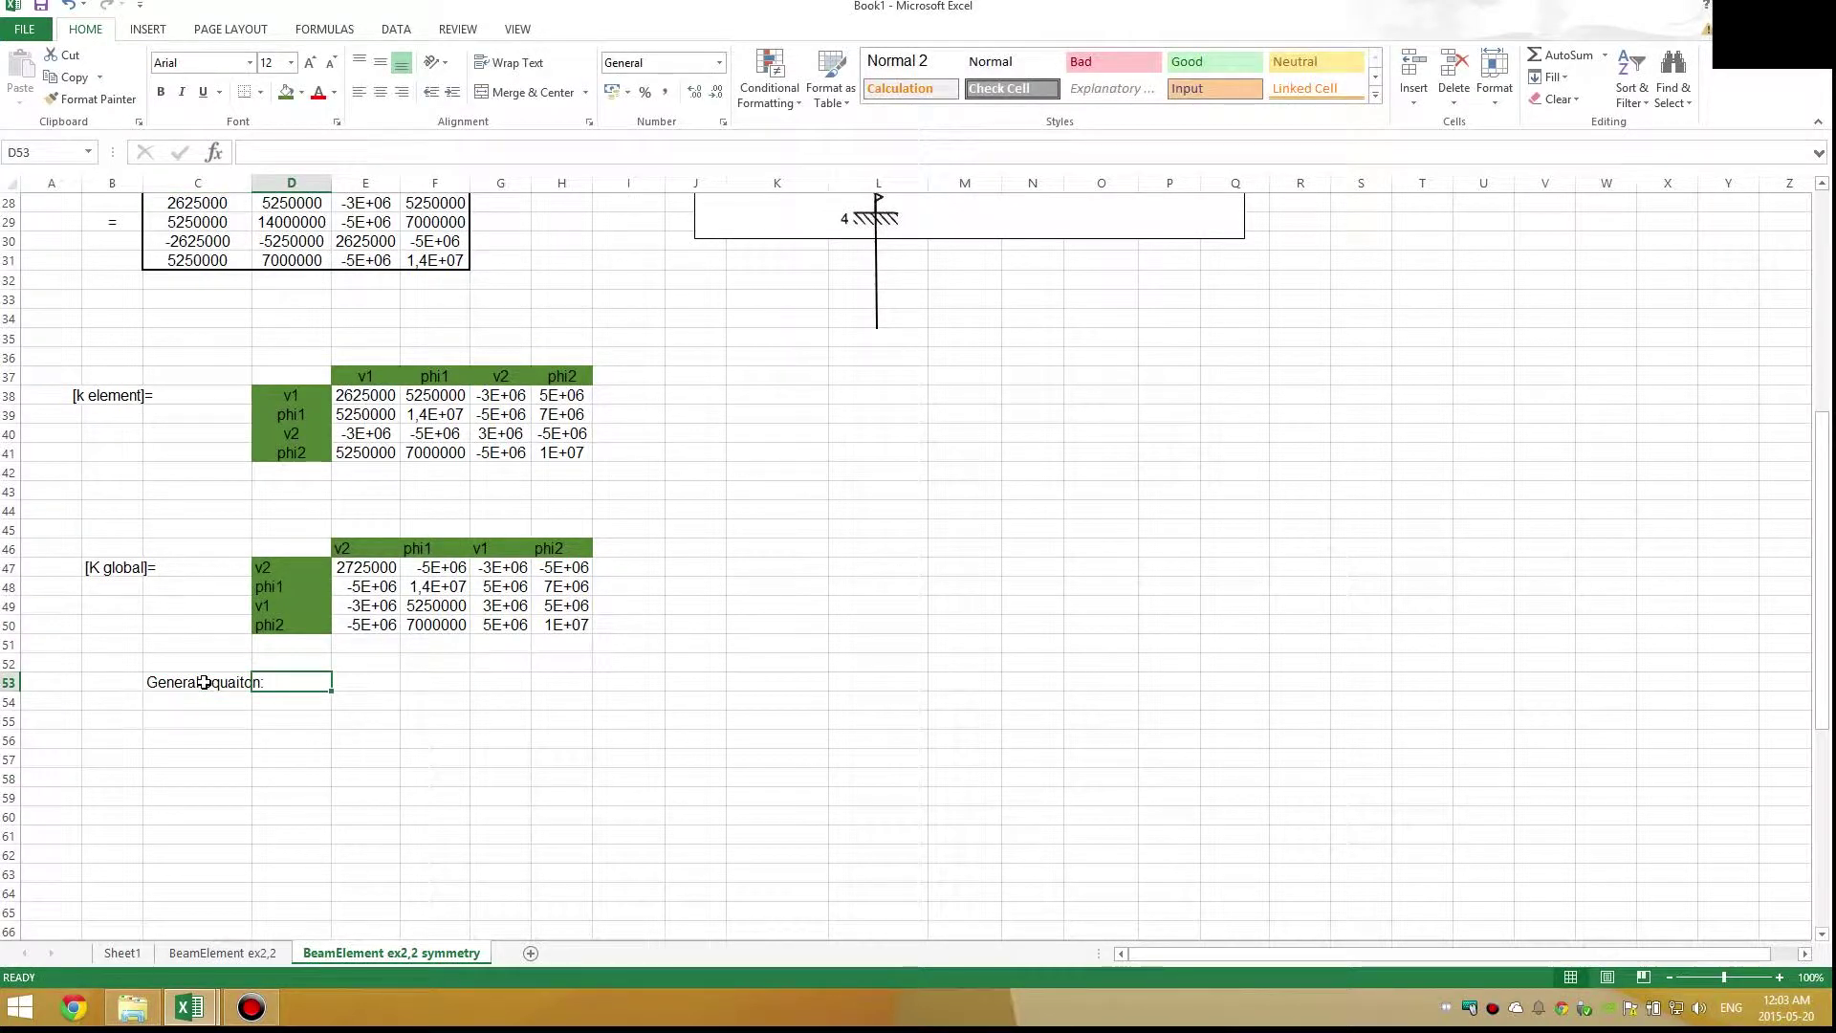
# Write the general equation {f} = [K] x {d} across E53:I53, one symbol per cell
pyautogui.press('Tab')
pyautogui.write('{f}')
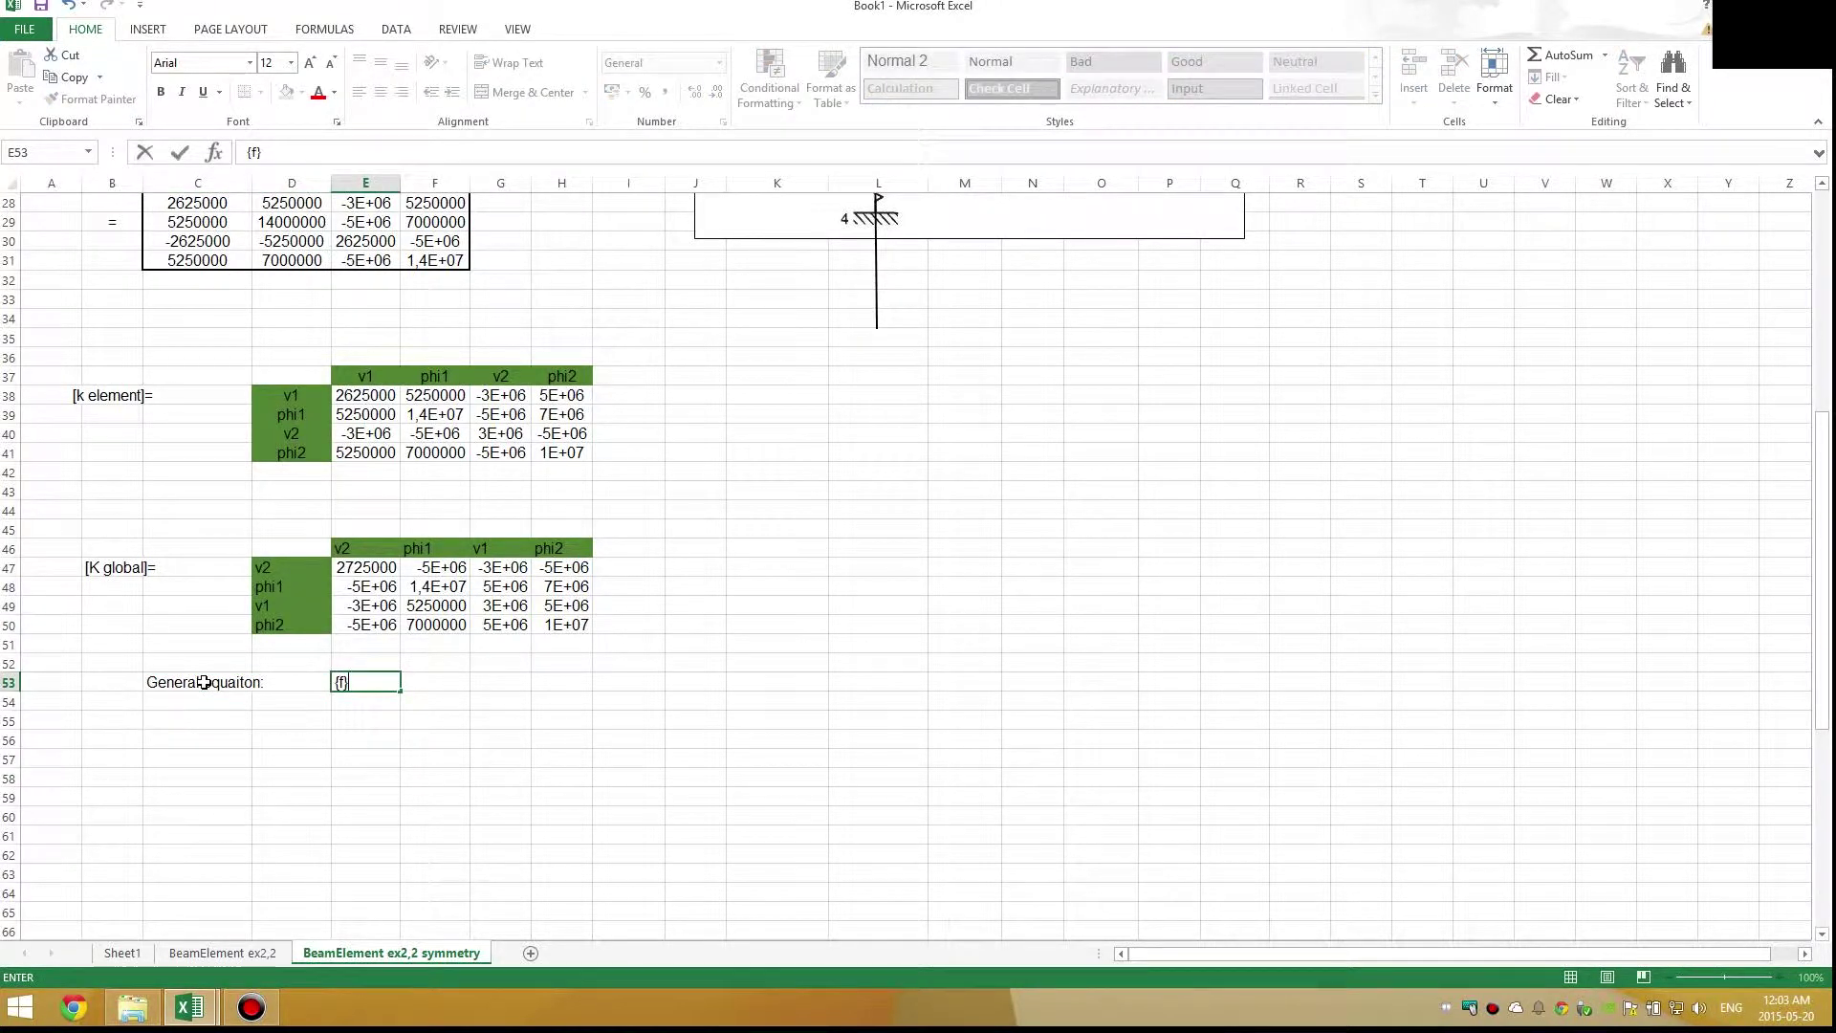
pyautogui.press('Tab')
pyautogui.write('=')
pyautogui.press('Tab')
pyautogui.write('[')
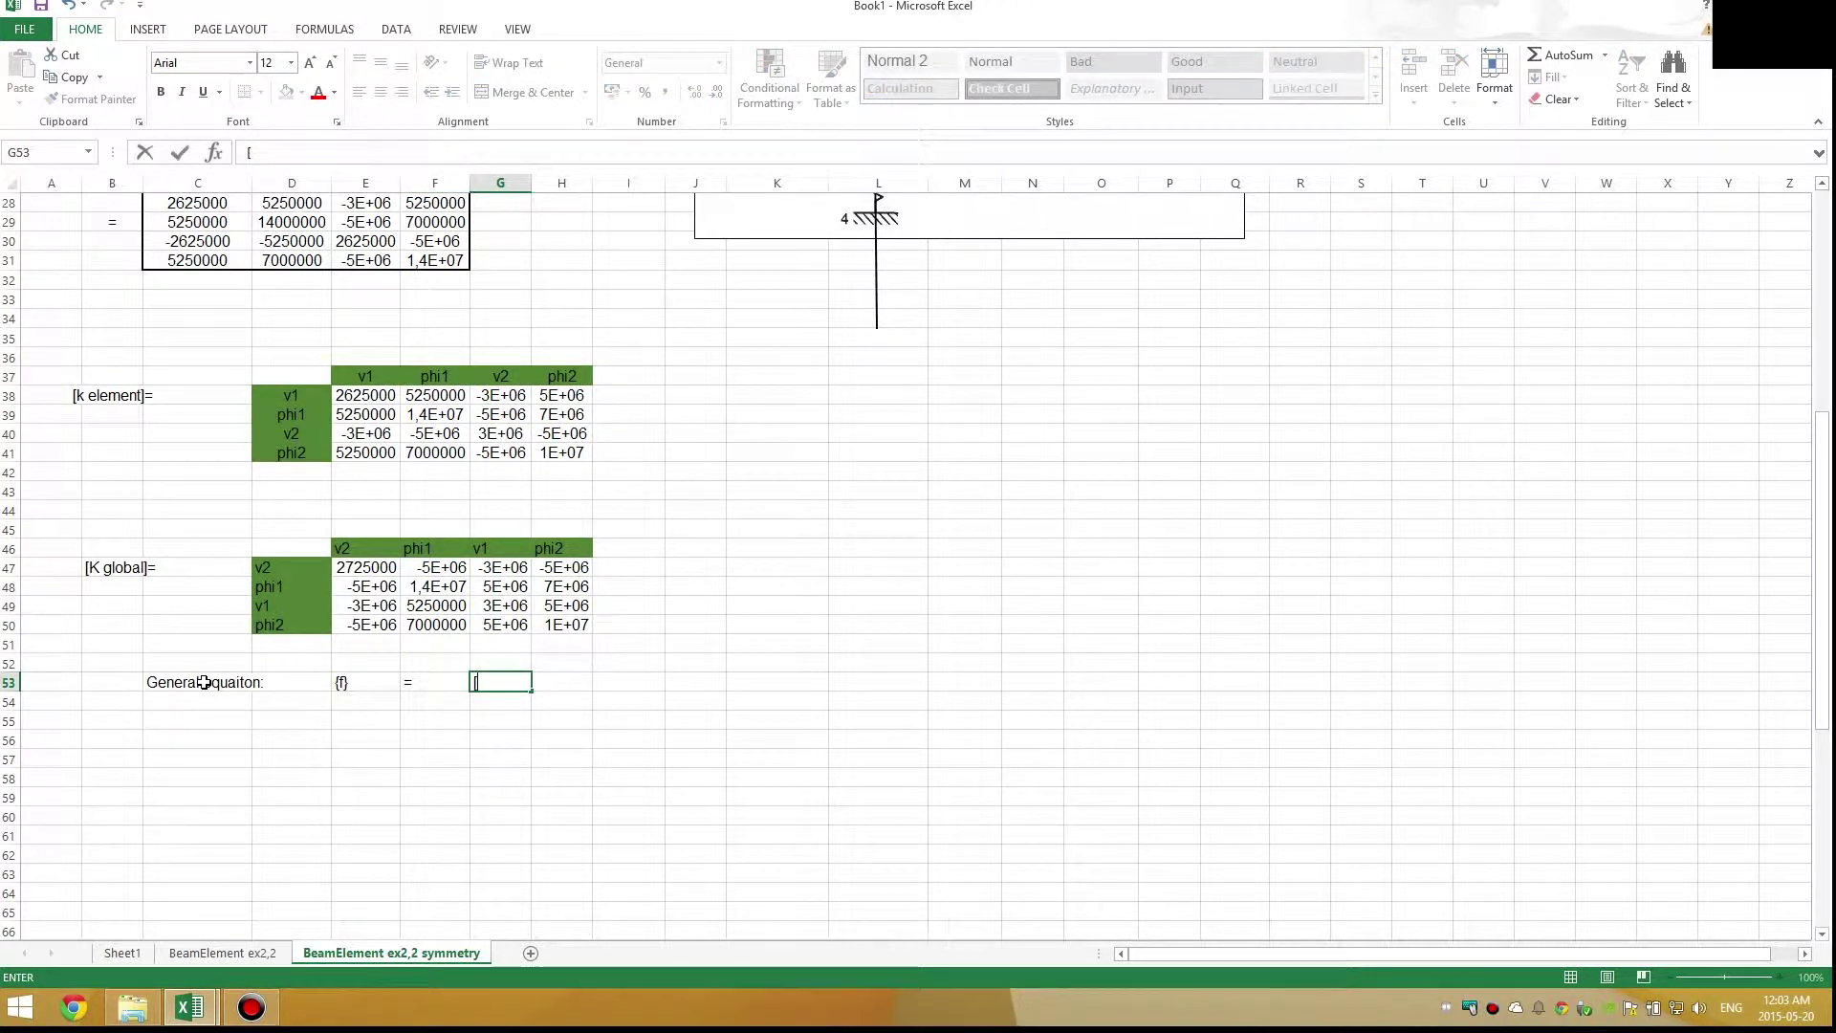
pyautogui.write('K]')
pyautogui.press('Tab')
pyautogui.write('x')
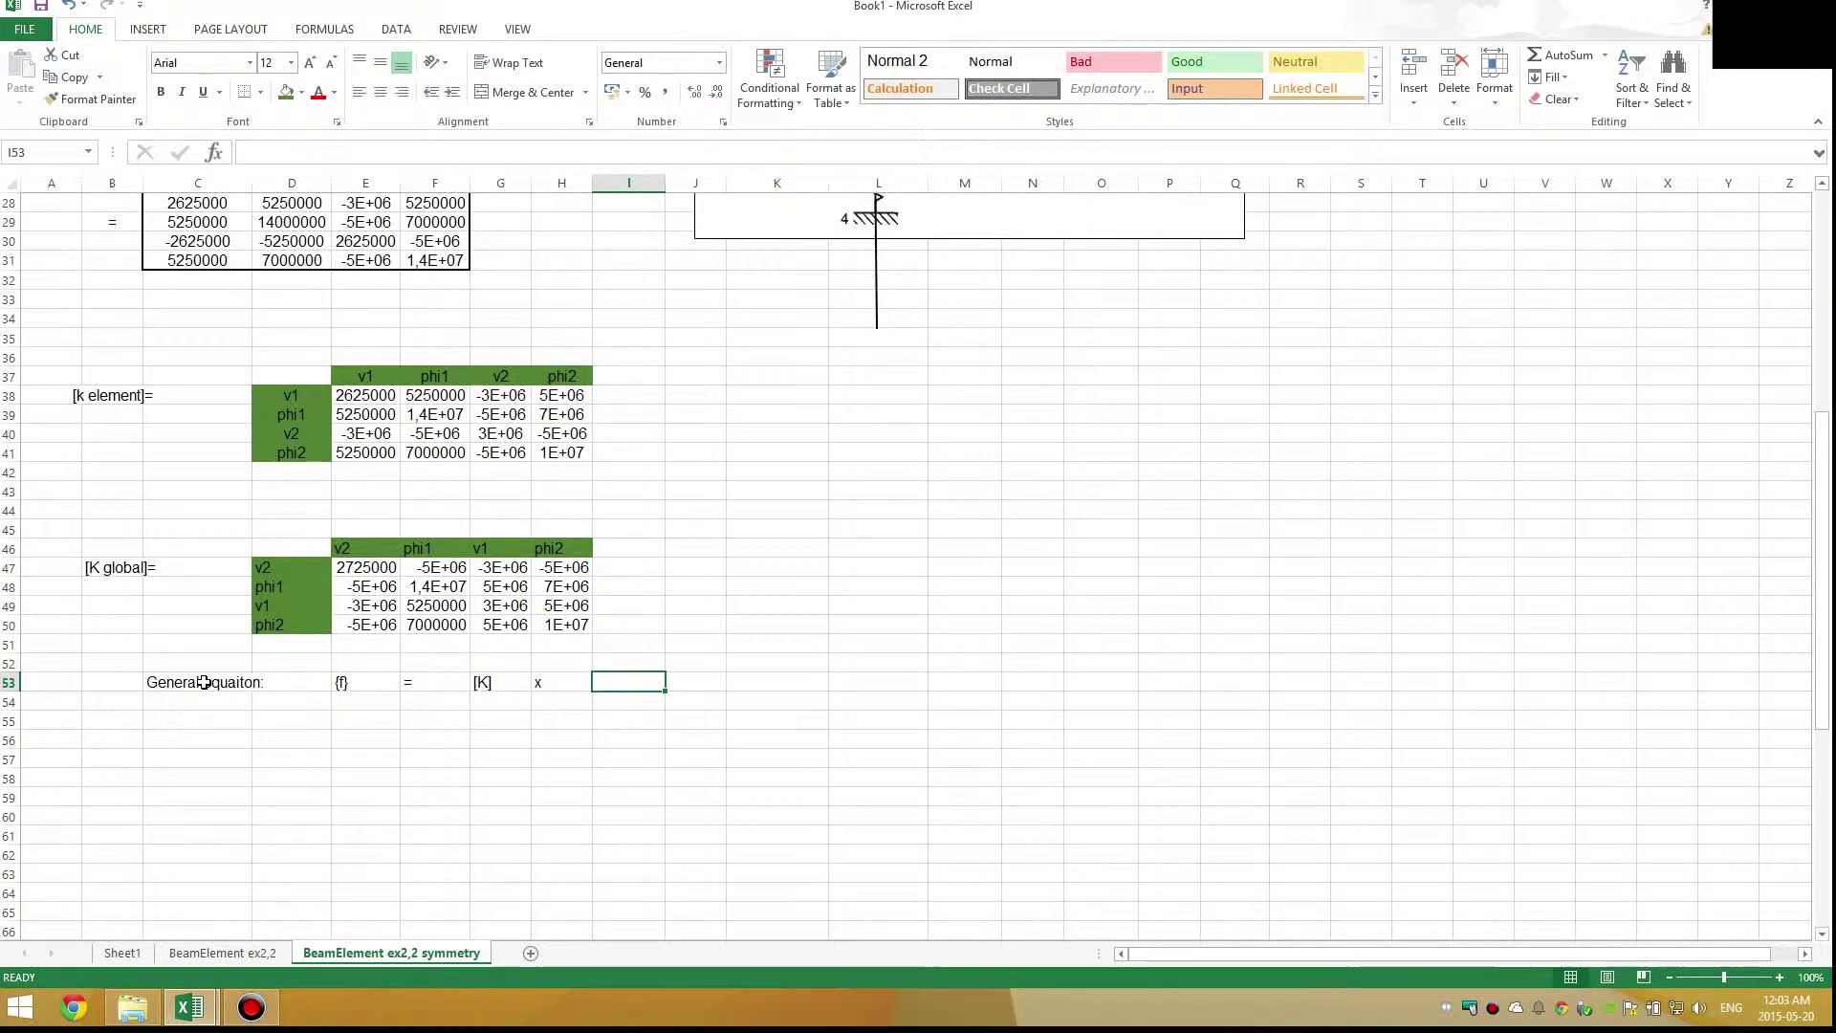
pyautogui.press('Tab')
pyautogui.write('{d}')
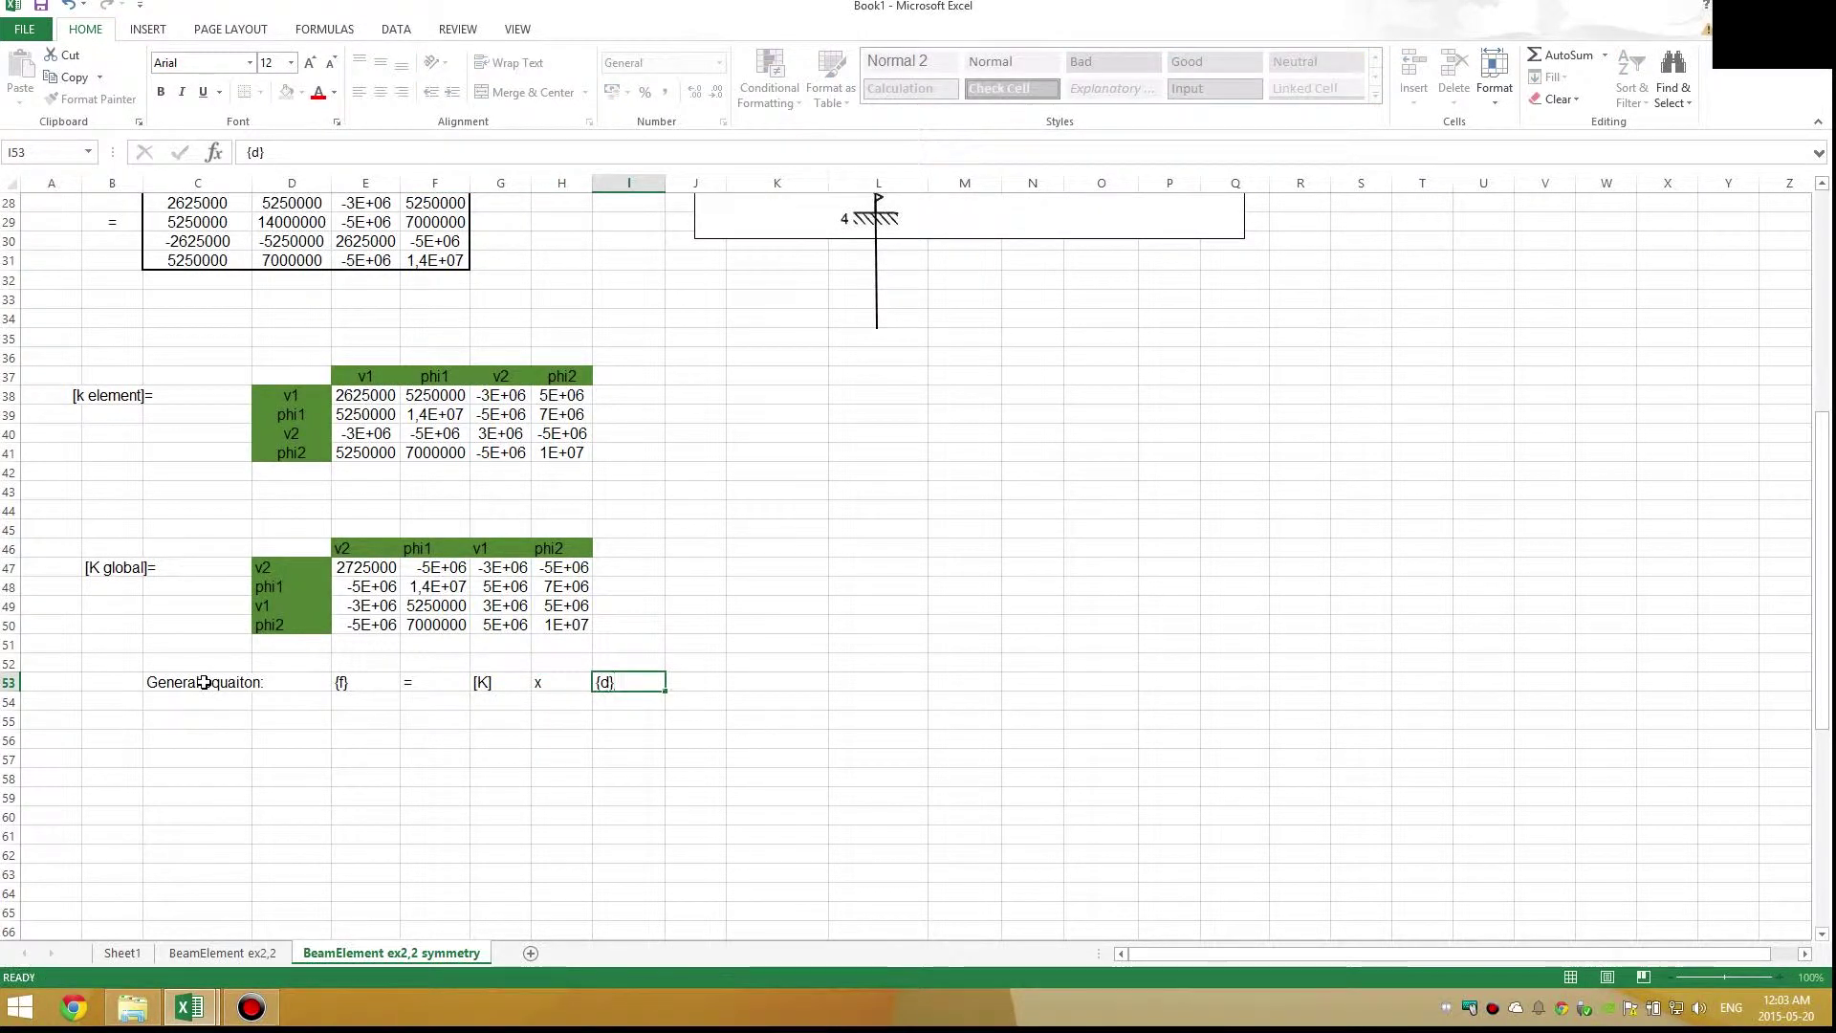
pyautogui.press('Return')
pyautogui.press('Down')
pyautogui.press('Down')
pyautogui.press('Down')
pyautogui.click(175, 813)
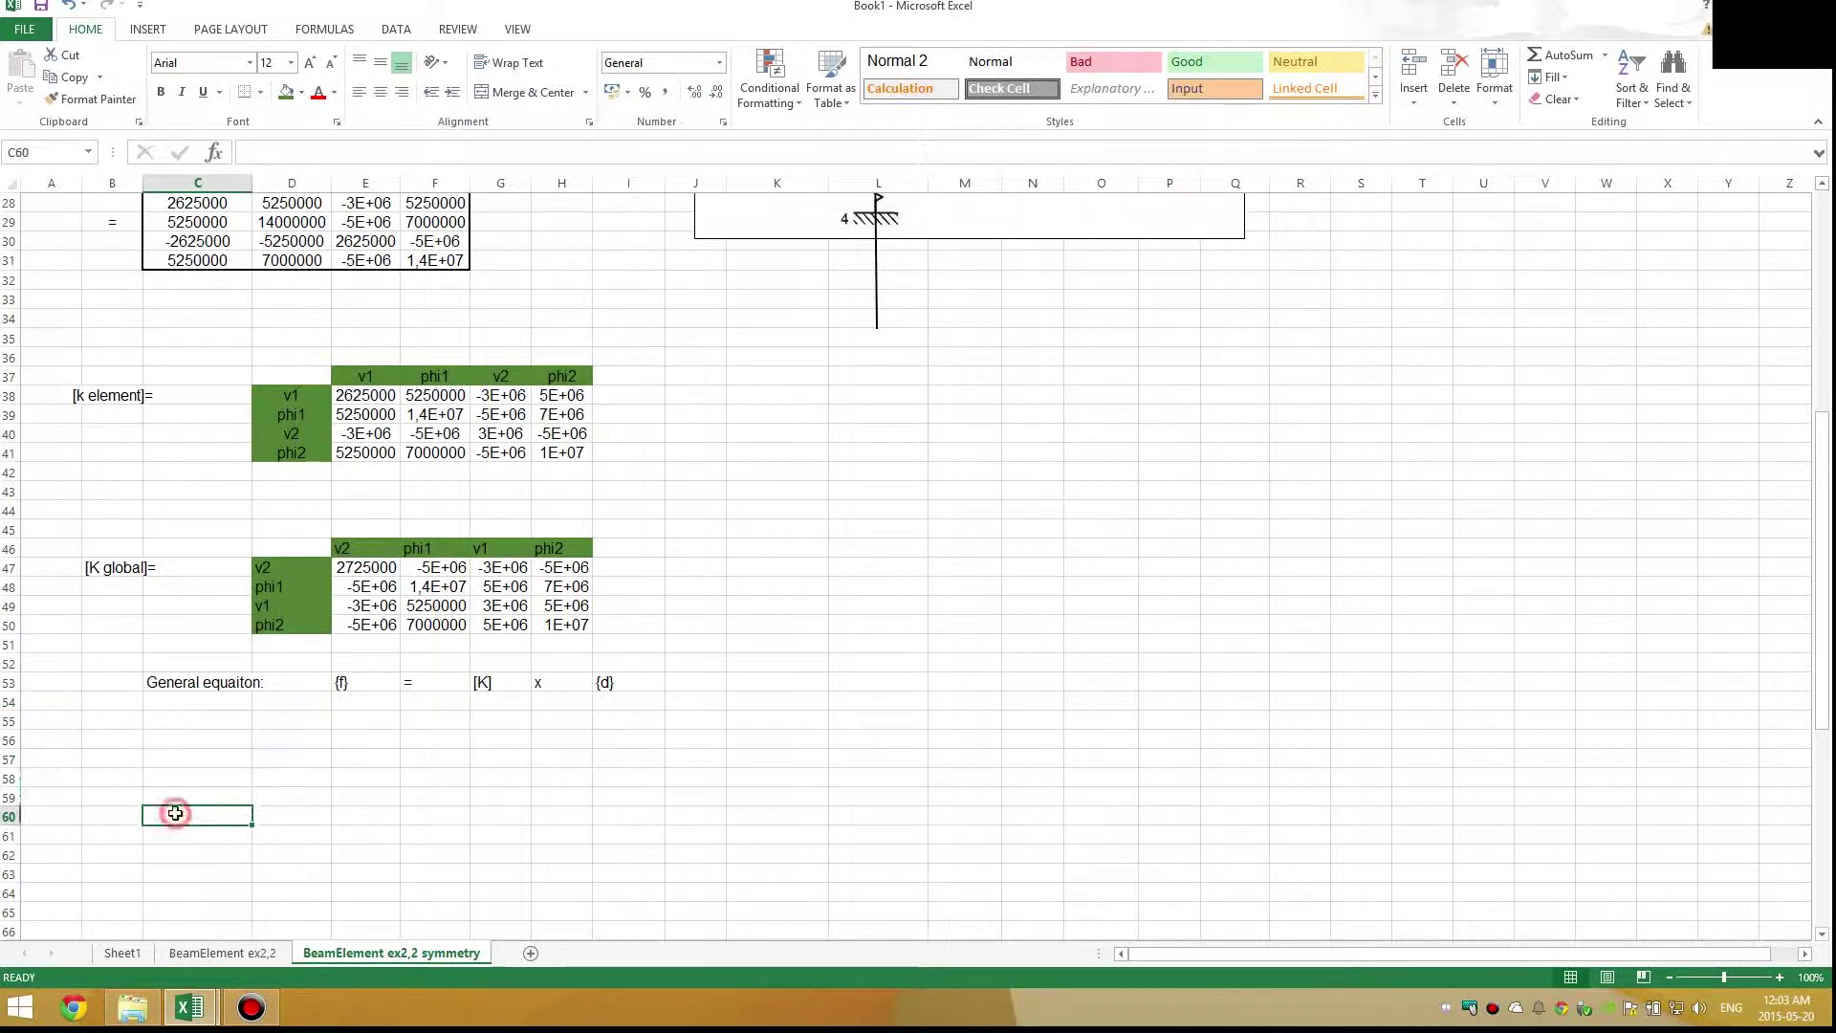
pyautogui.press('Left')
pyautogui.press('alt')
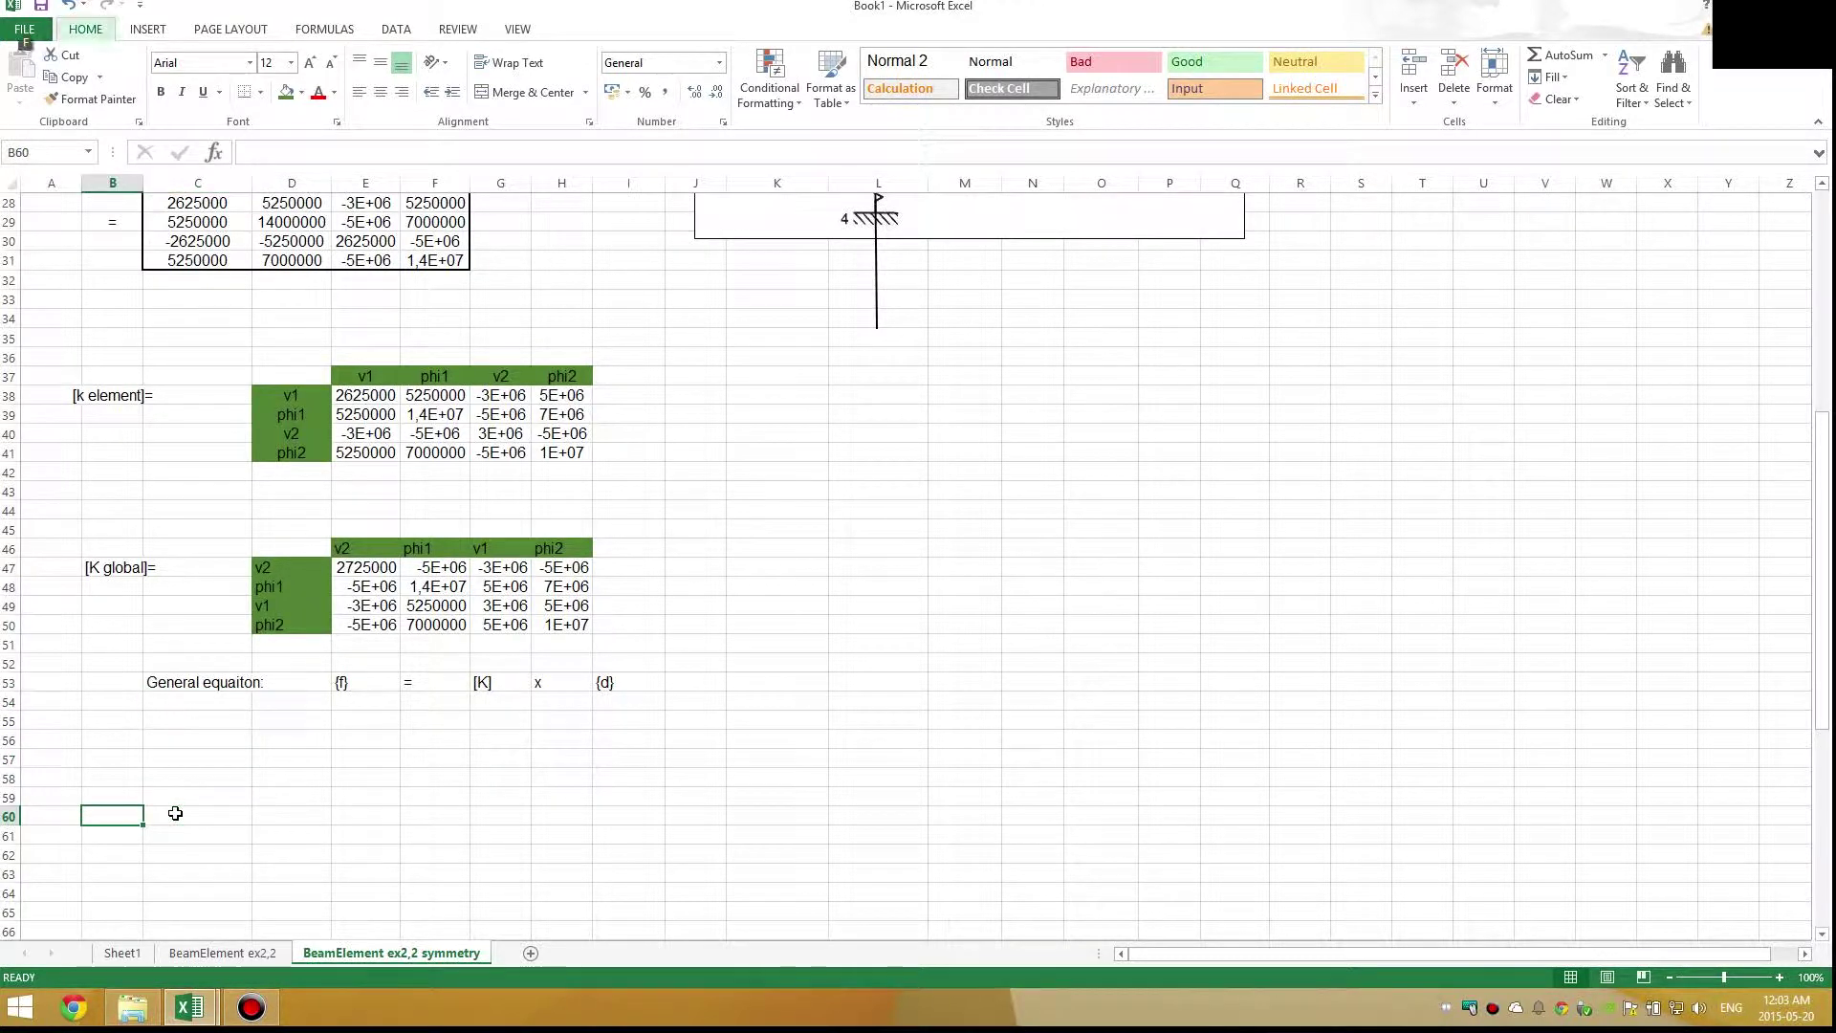
pyautogui.press('m')
pyautogui.press('a')
pyautogui.press('a')
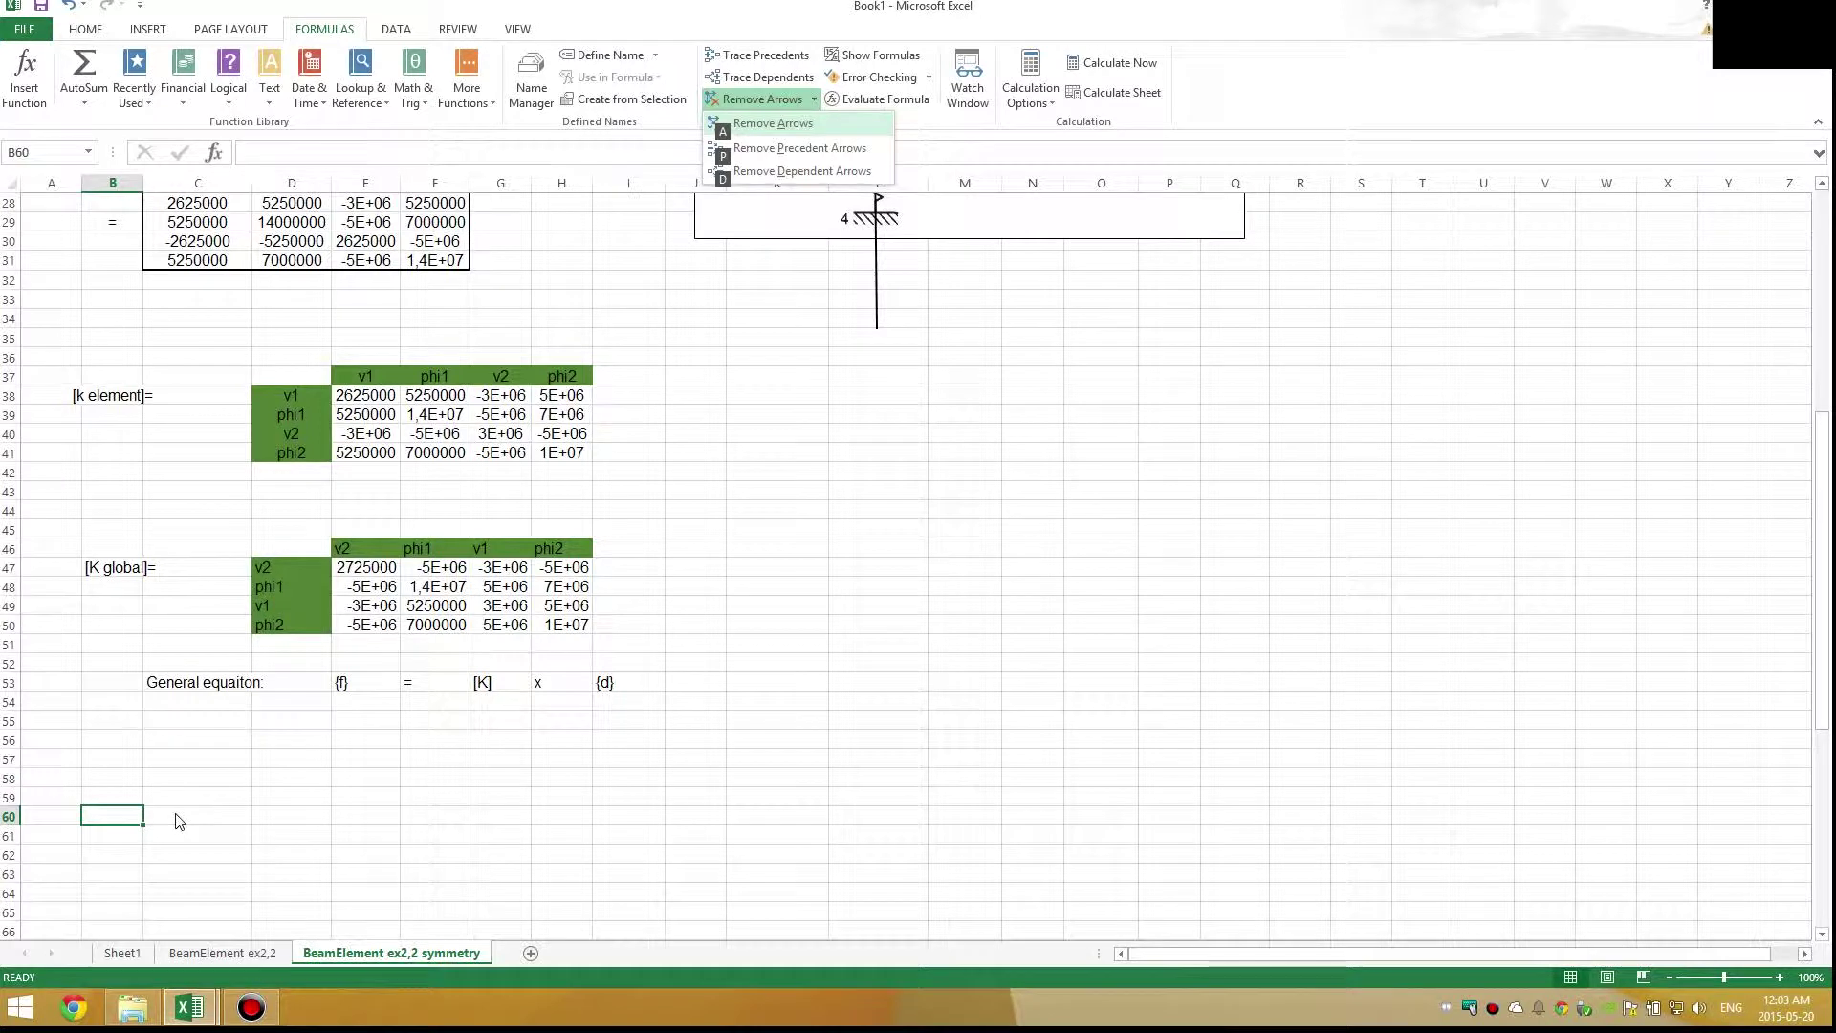
# Label cell B60 "Matrix equation:" and enter a text equals sign in F60
pyautogui.click(126, 816)
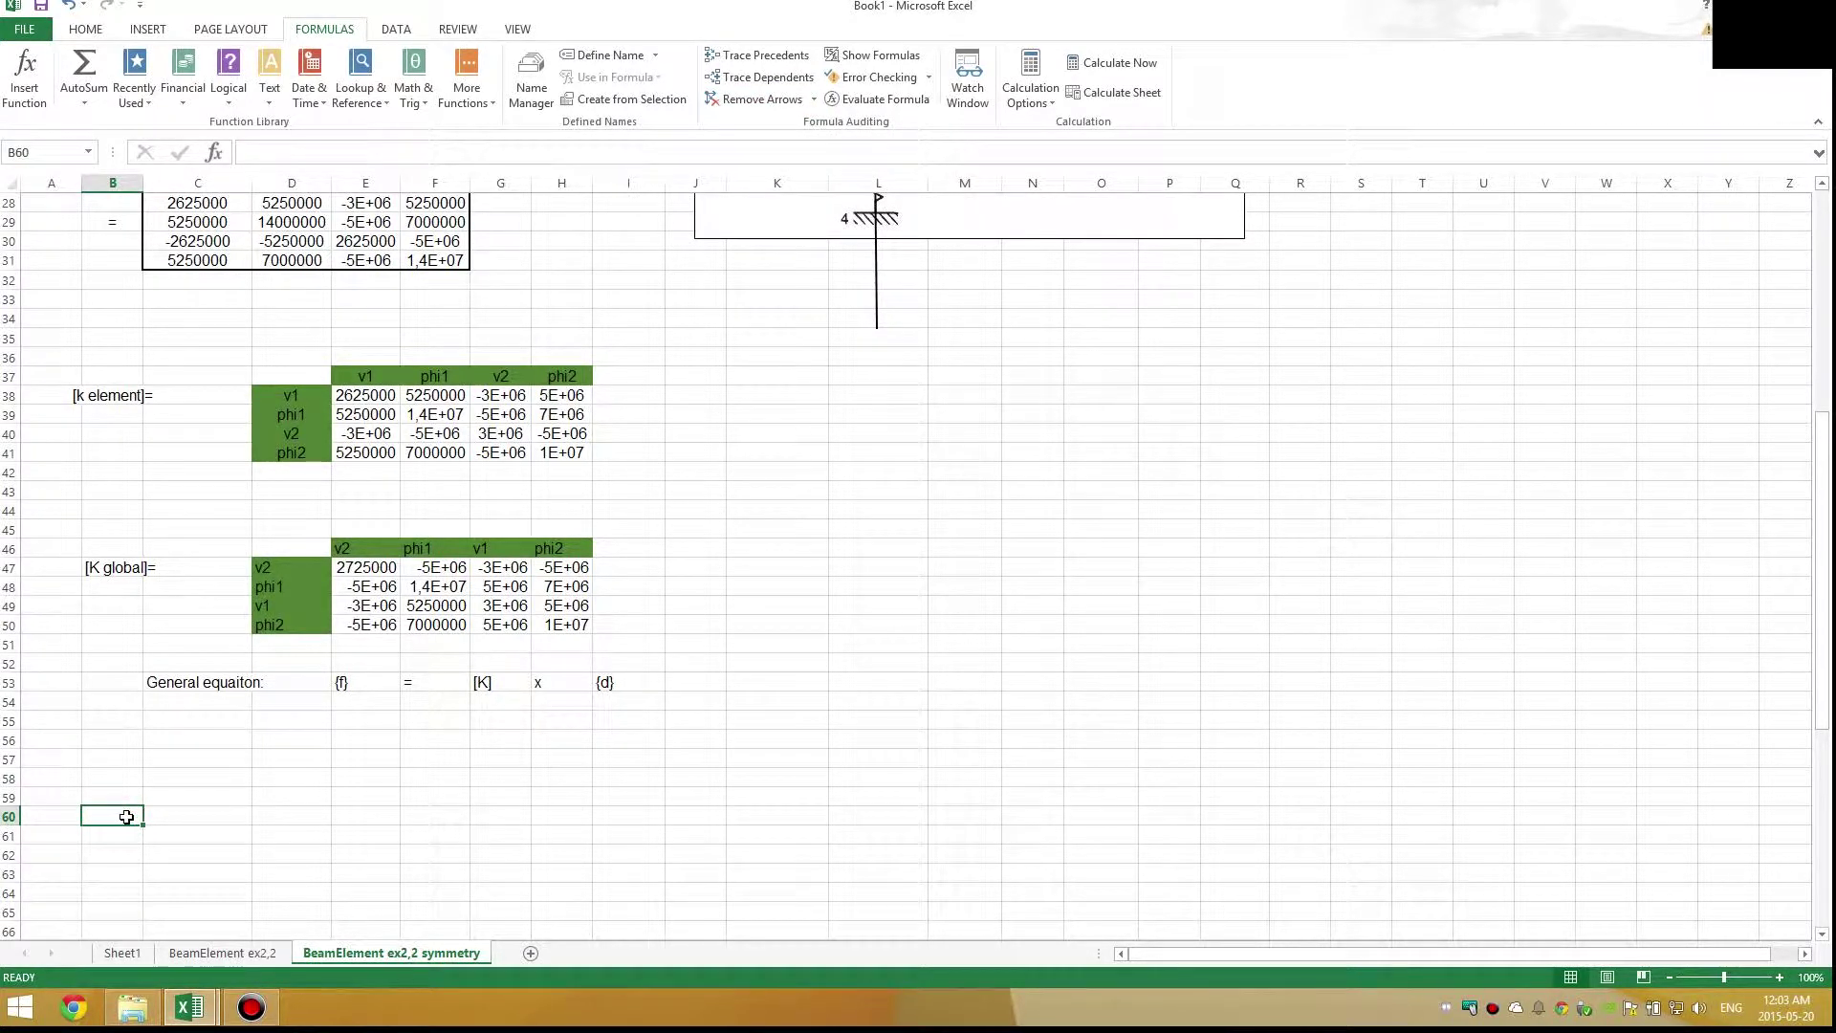
pyautogui.write('Matrix equation')
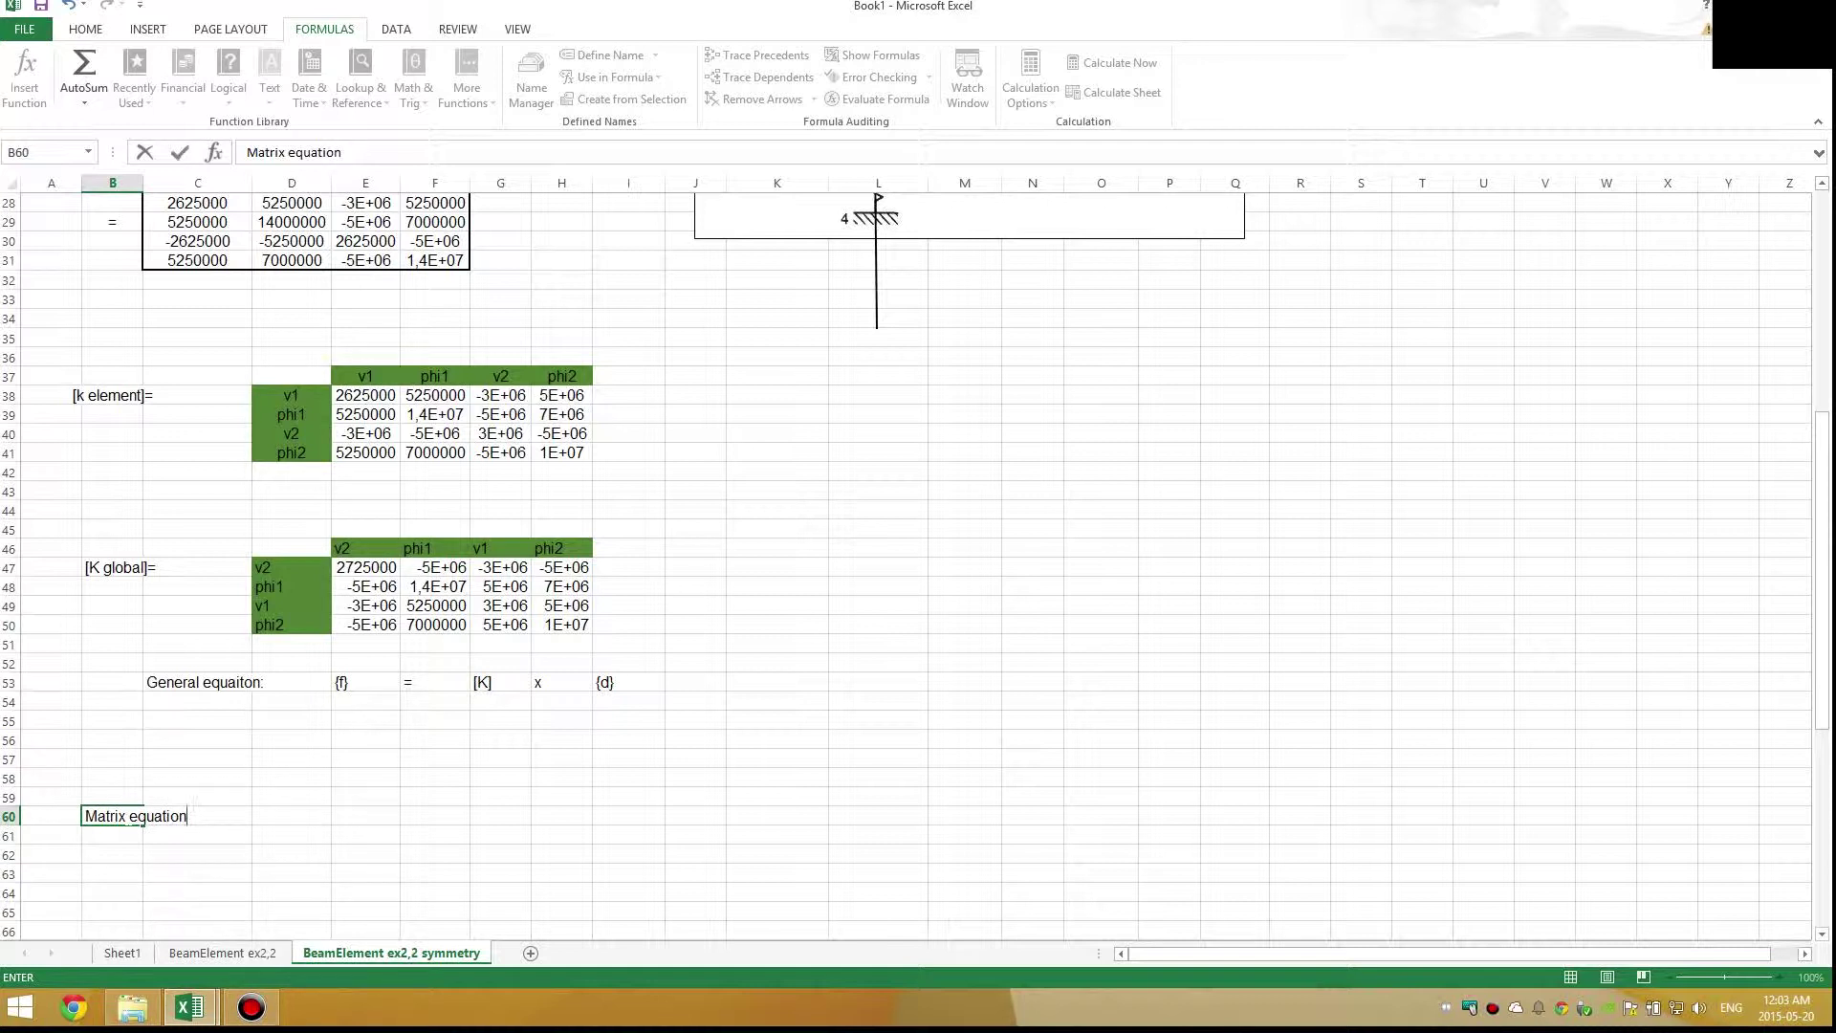
pyautogui.press('Tab')
pyautogui.press('Tab')
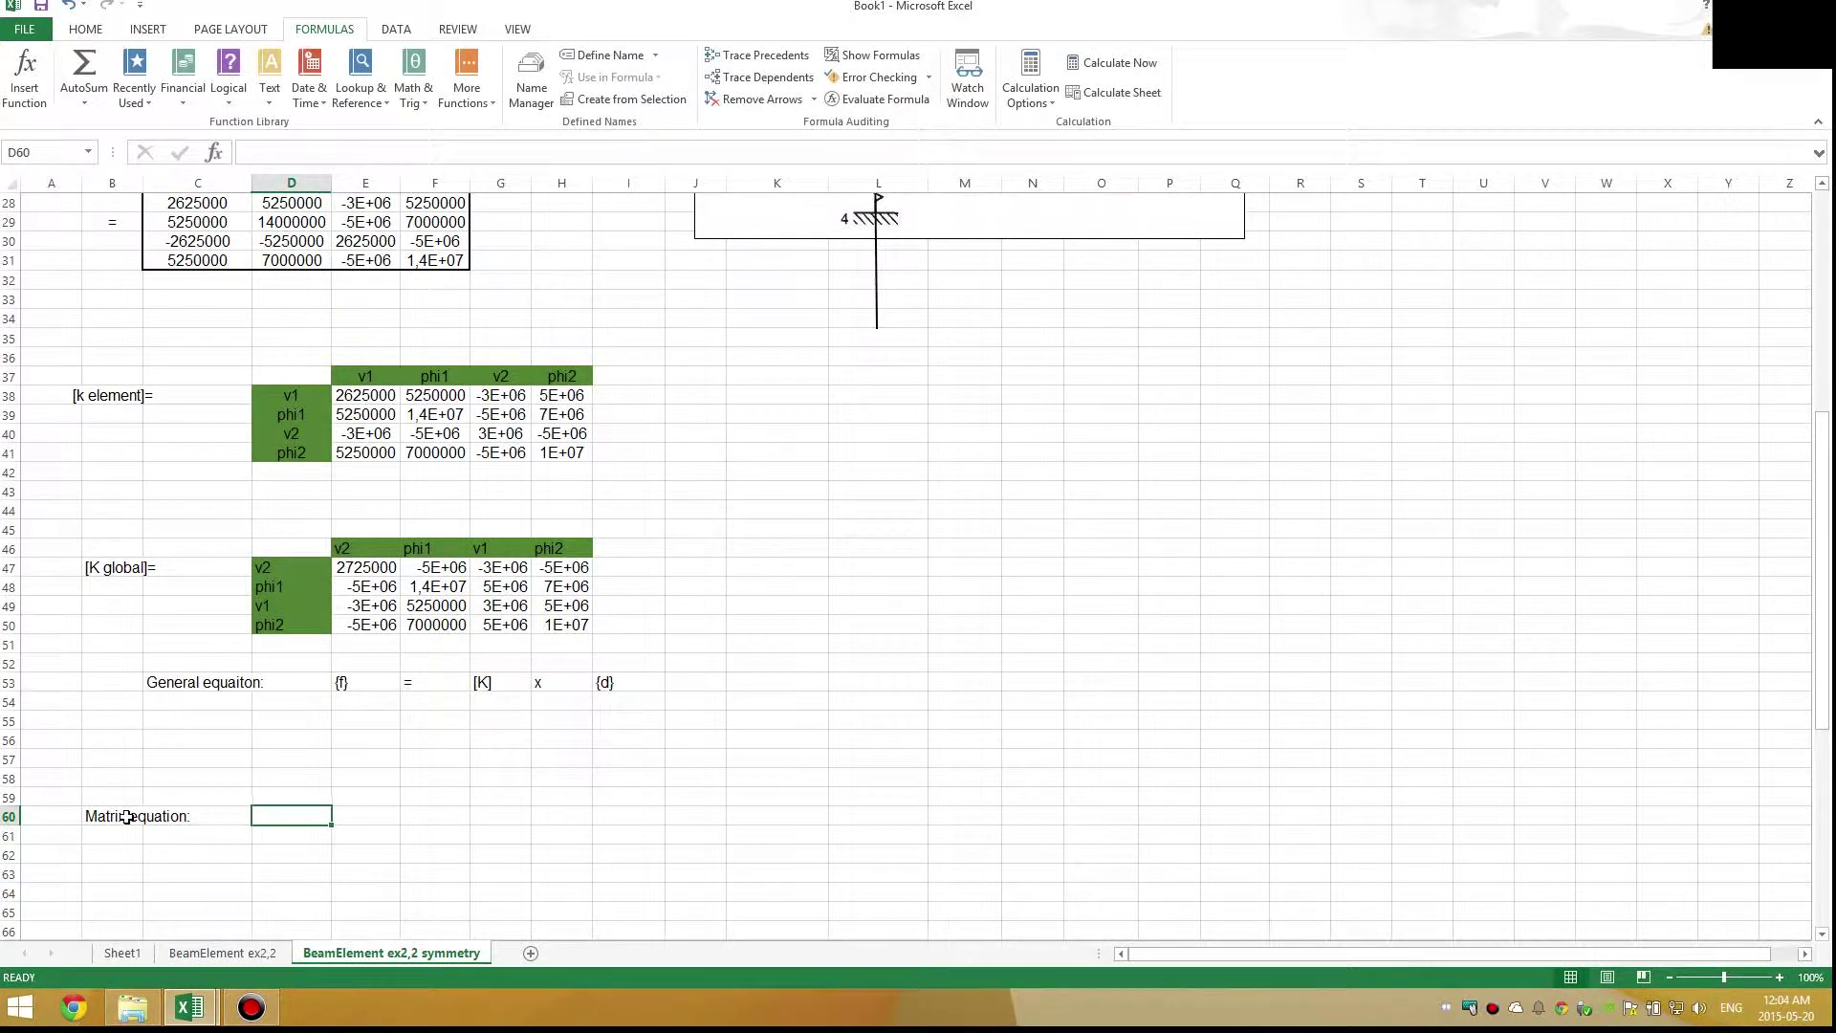
pyautogui.click(451, 814)
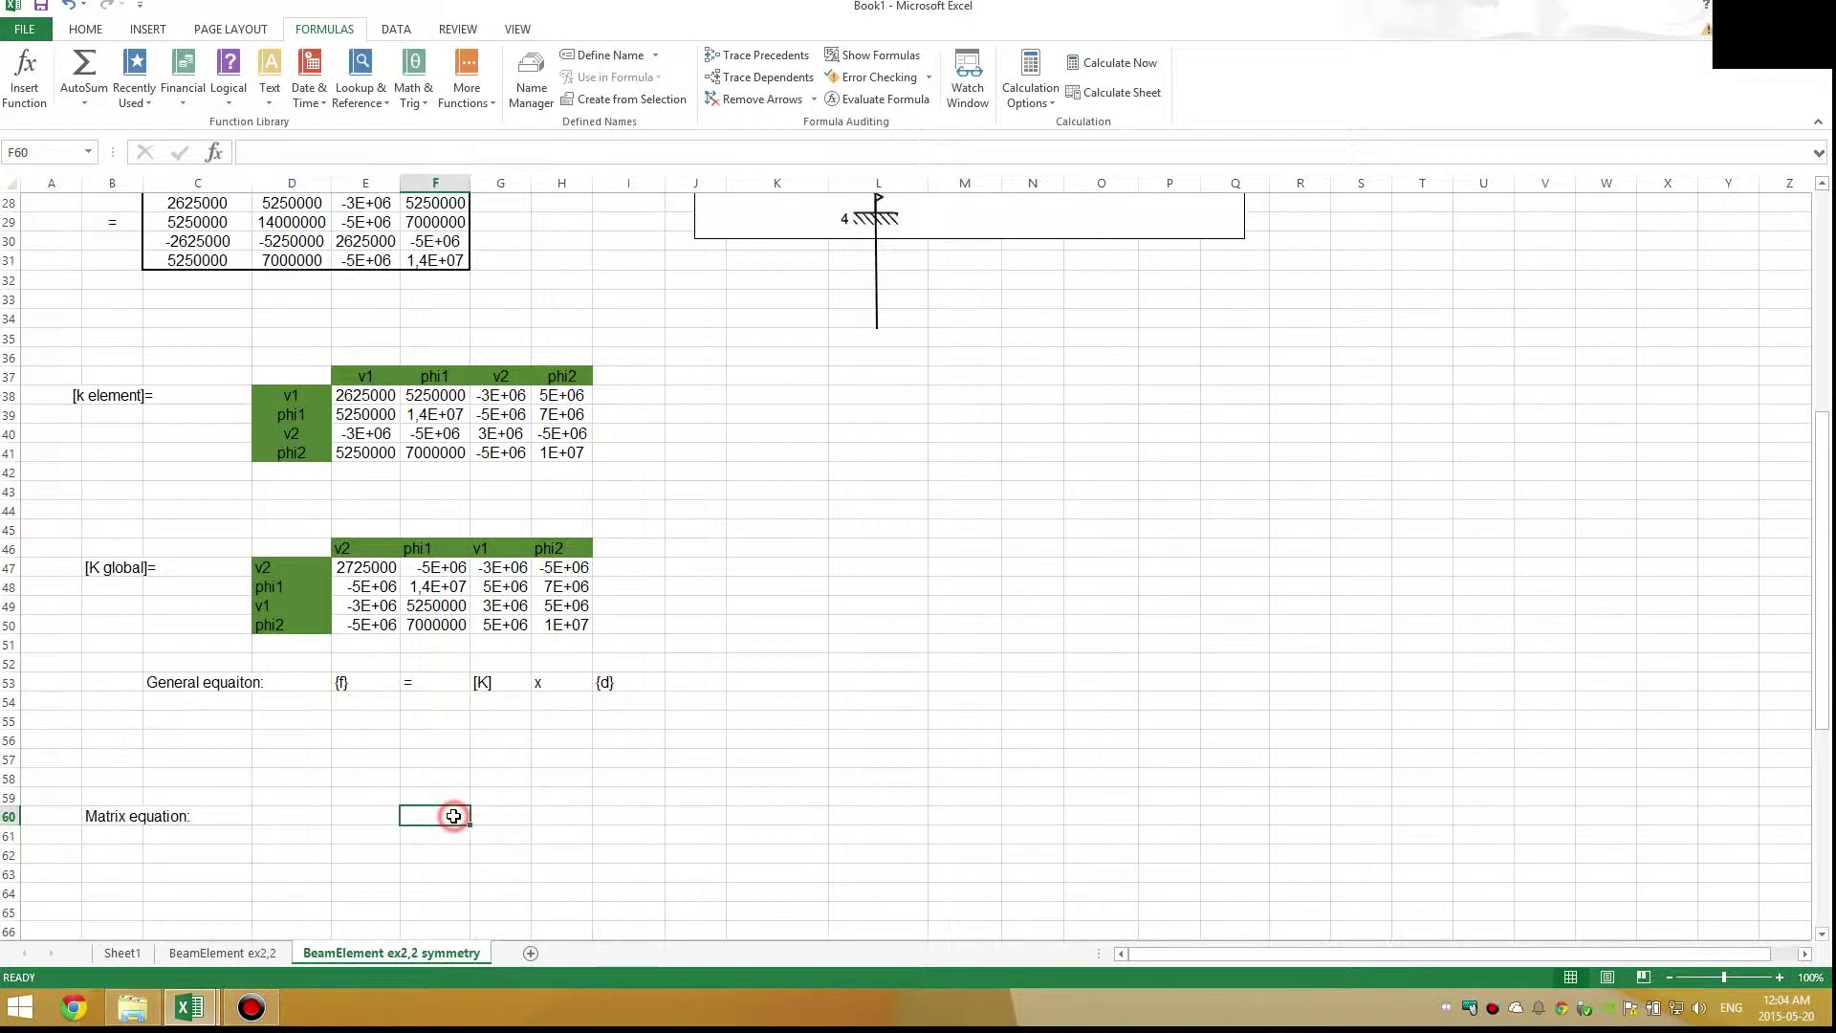
pyautogui.write("'=")
pyautogui.press('Return')
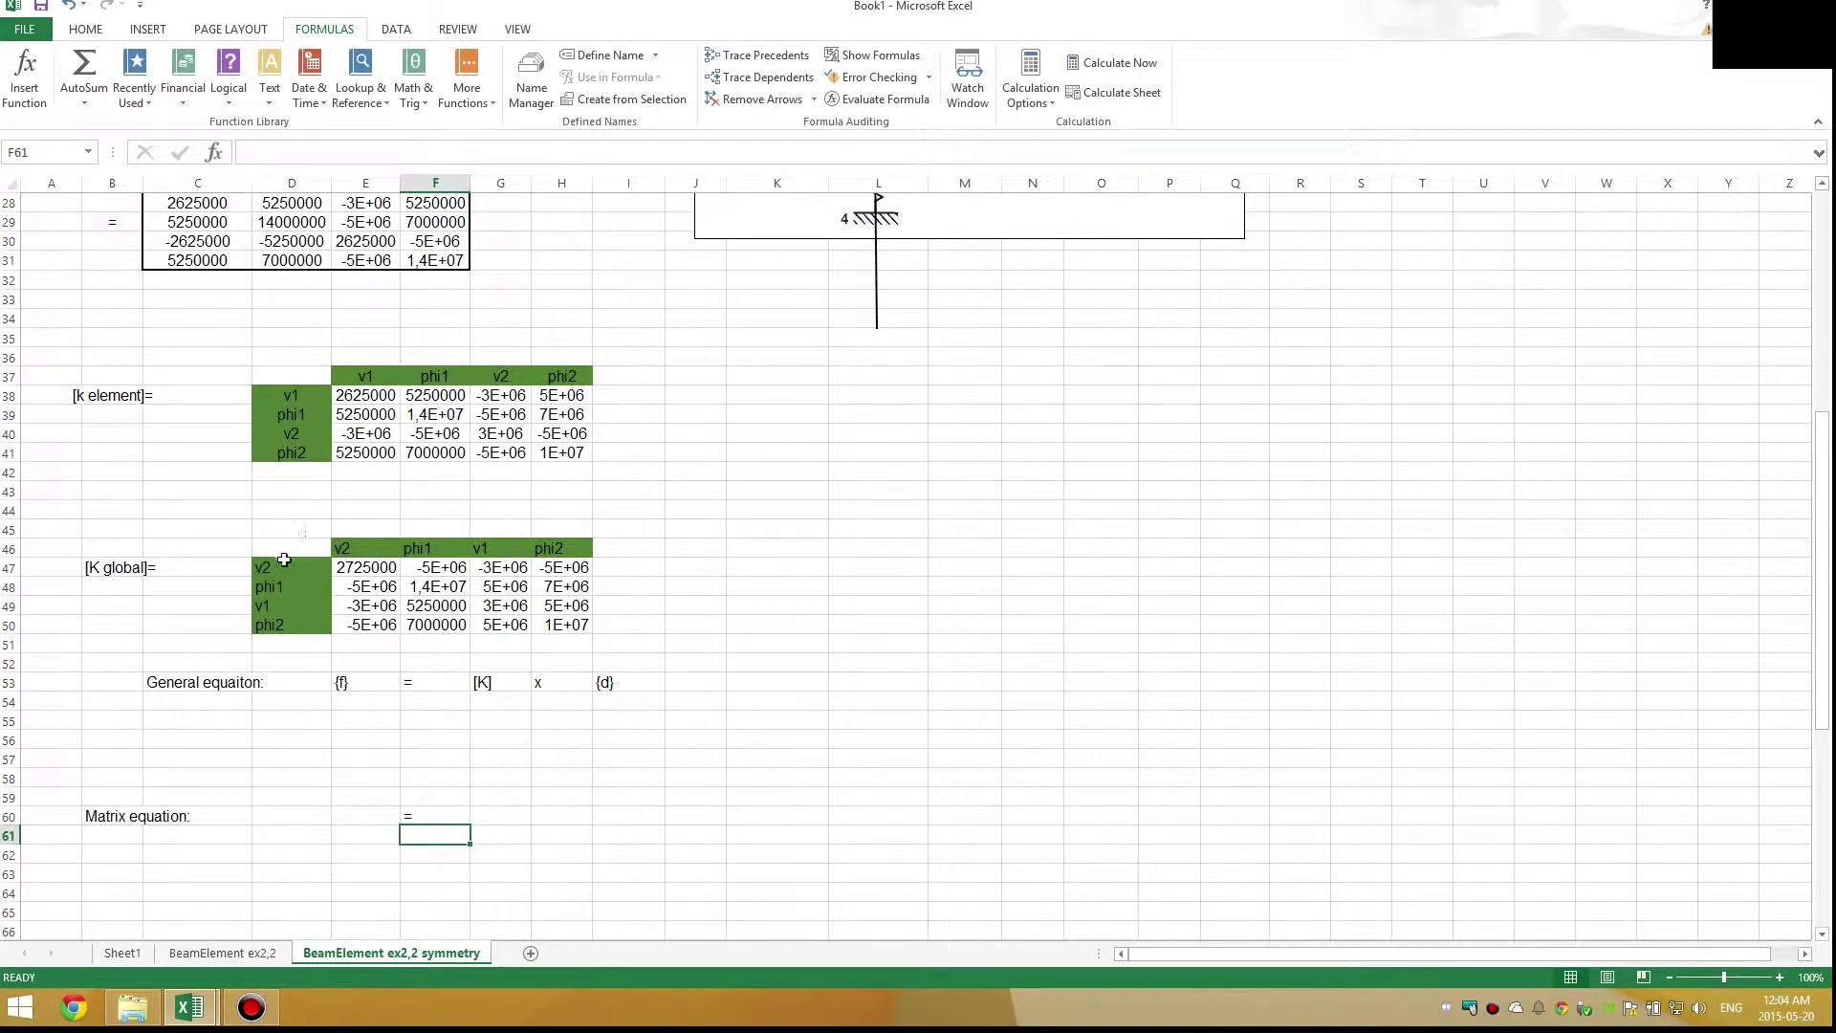
# Copy the global stiffness matrix with its labels, D46:H50
pyautogui.moveTo(291, 546); pyautogui.dragTo(541, 625)
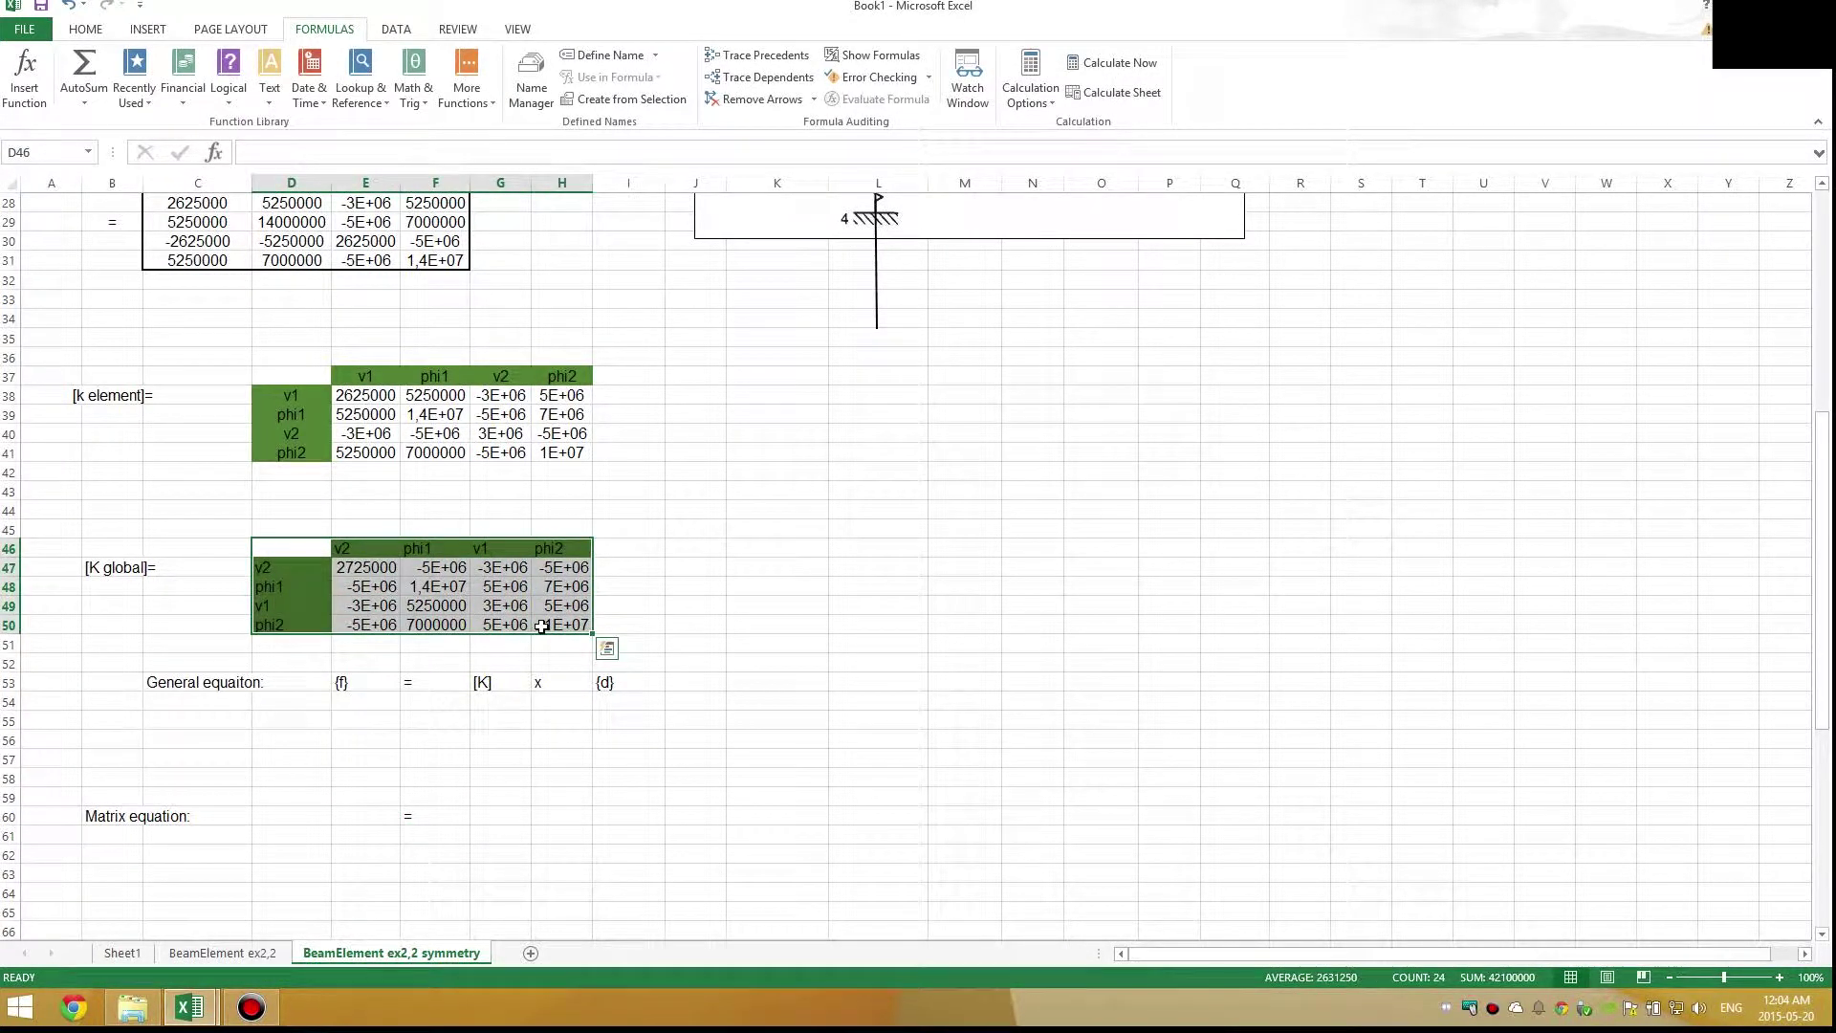
pyautogui.hotkey('ctrl', 'c')
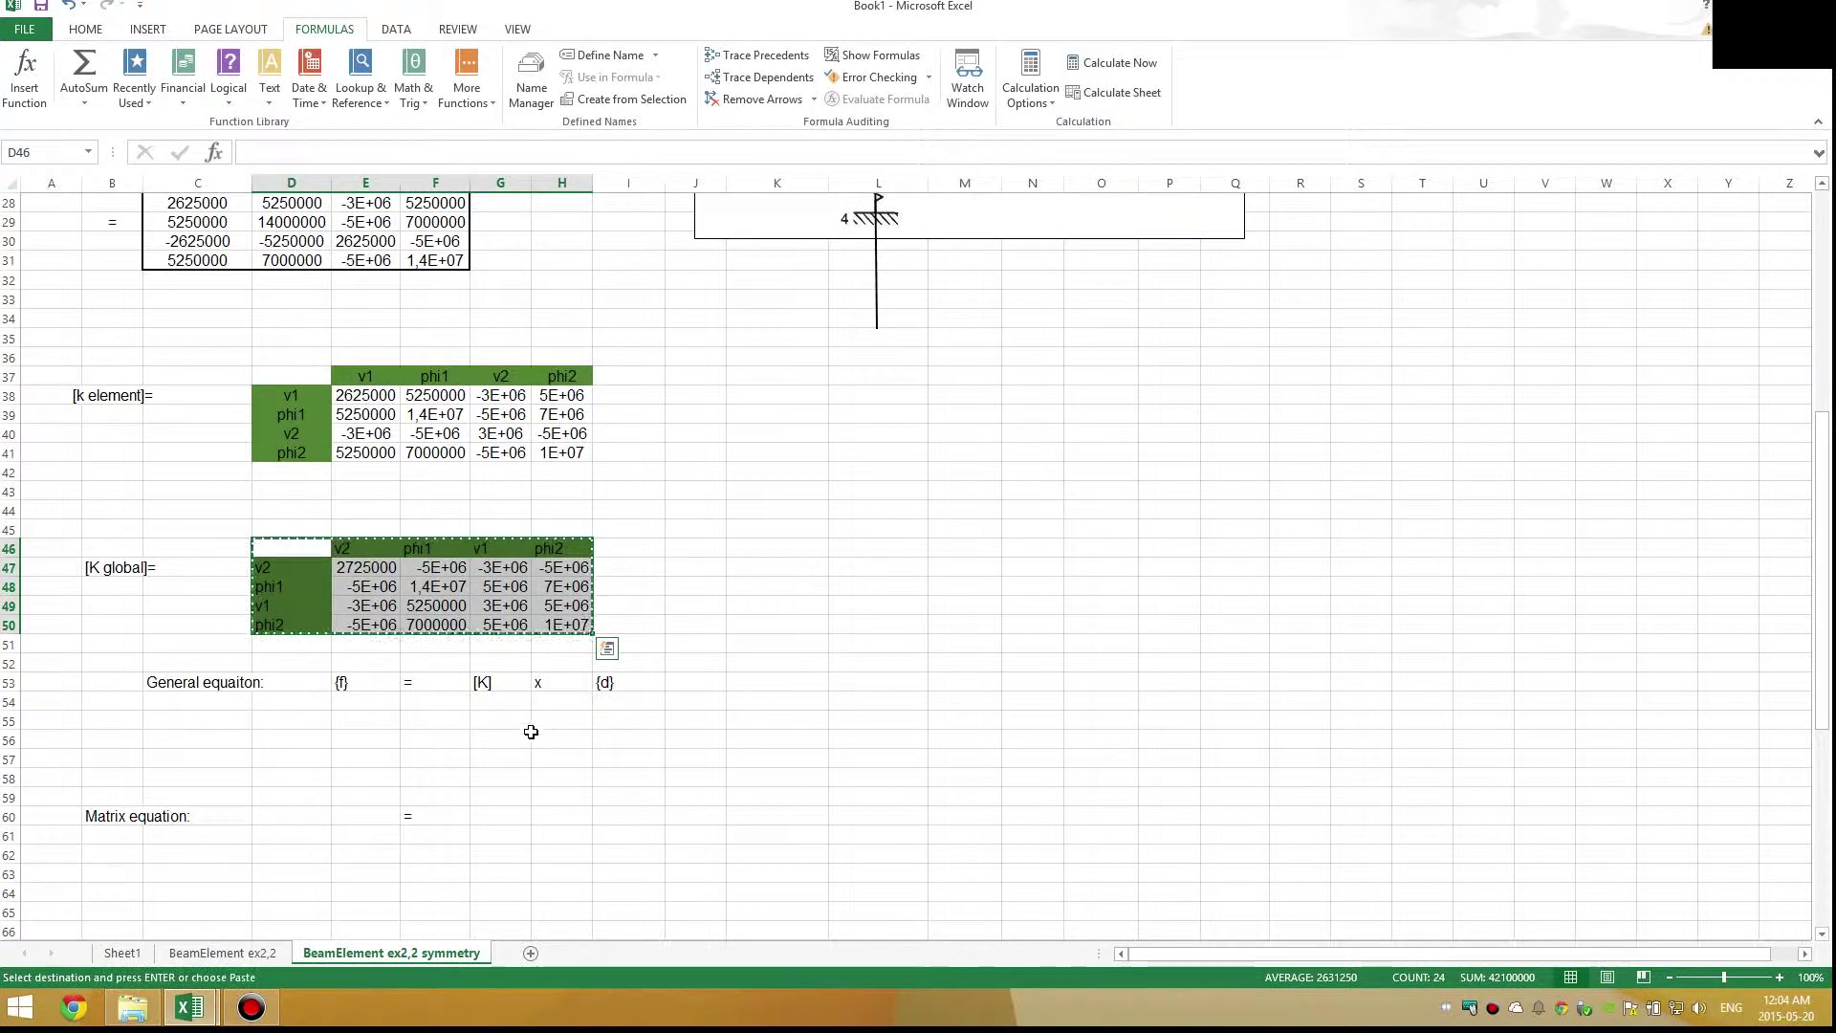
# Try to paste the copied matrix at G59 as a linked picture and remove the attempt
pyautogui.click(503, 799)
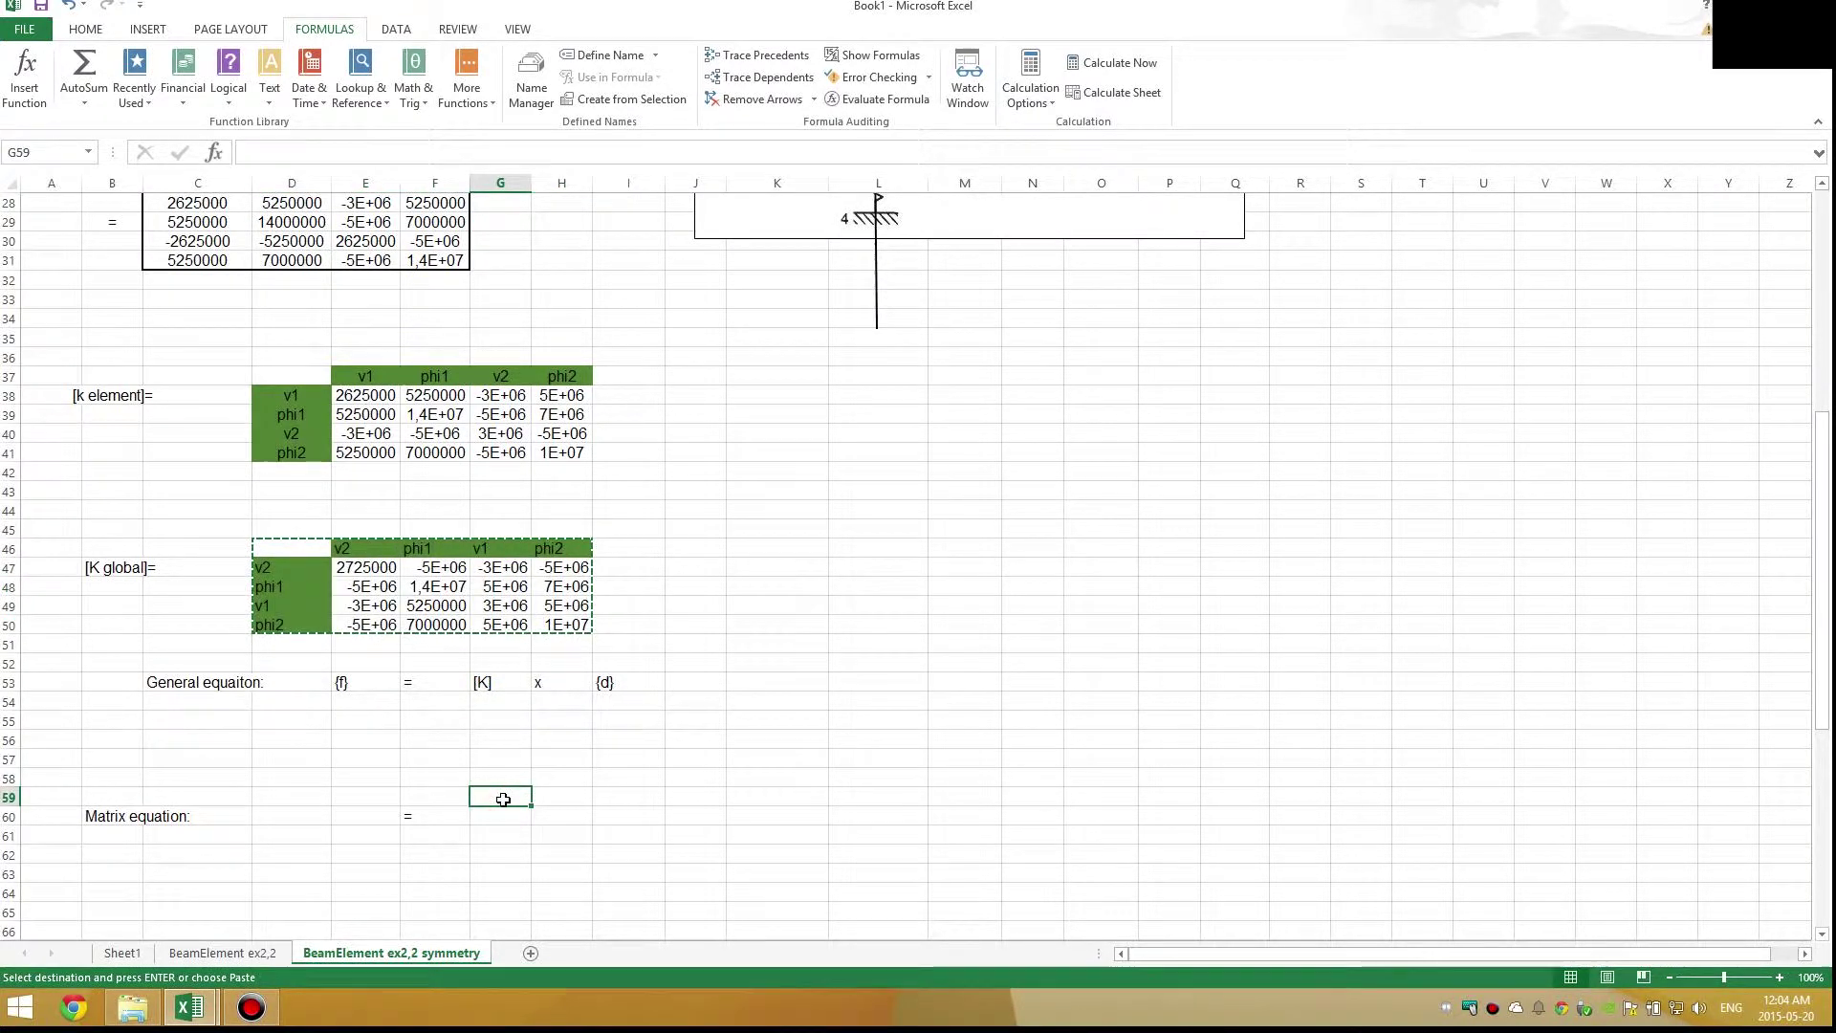
pyautogui.hotkey('ctrl', 'v')
pyautogui.click(859, 896)
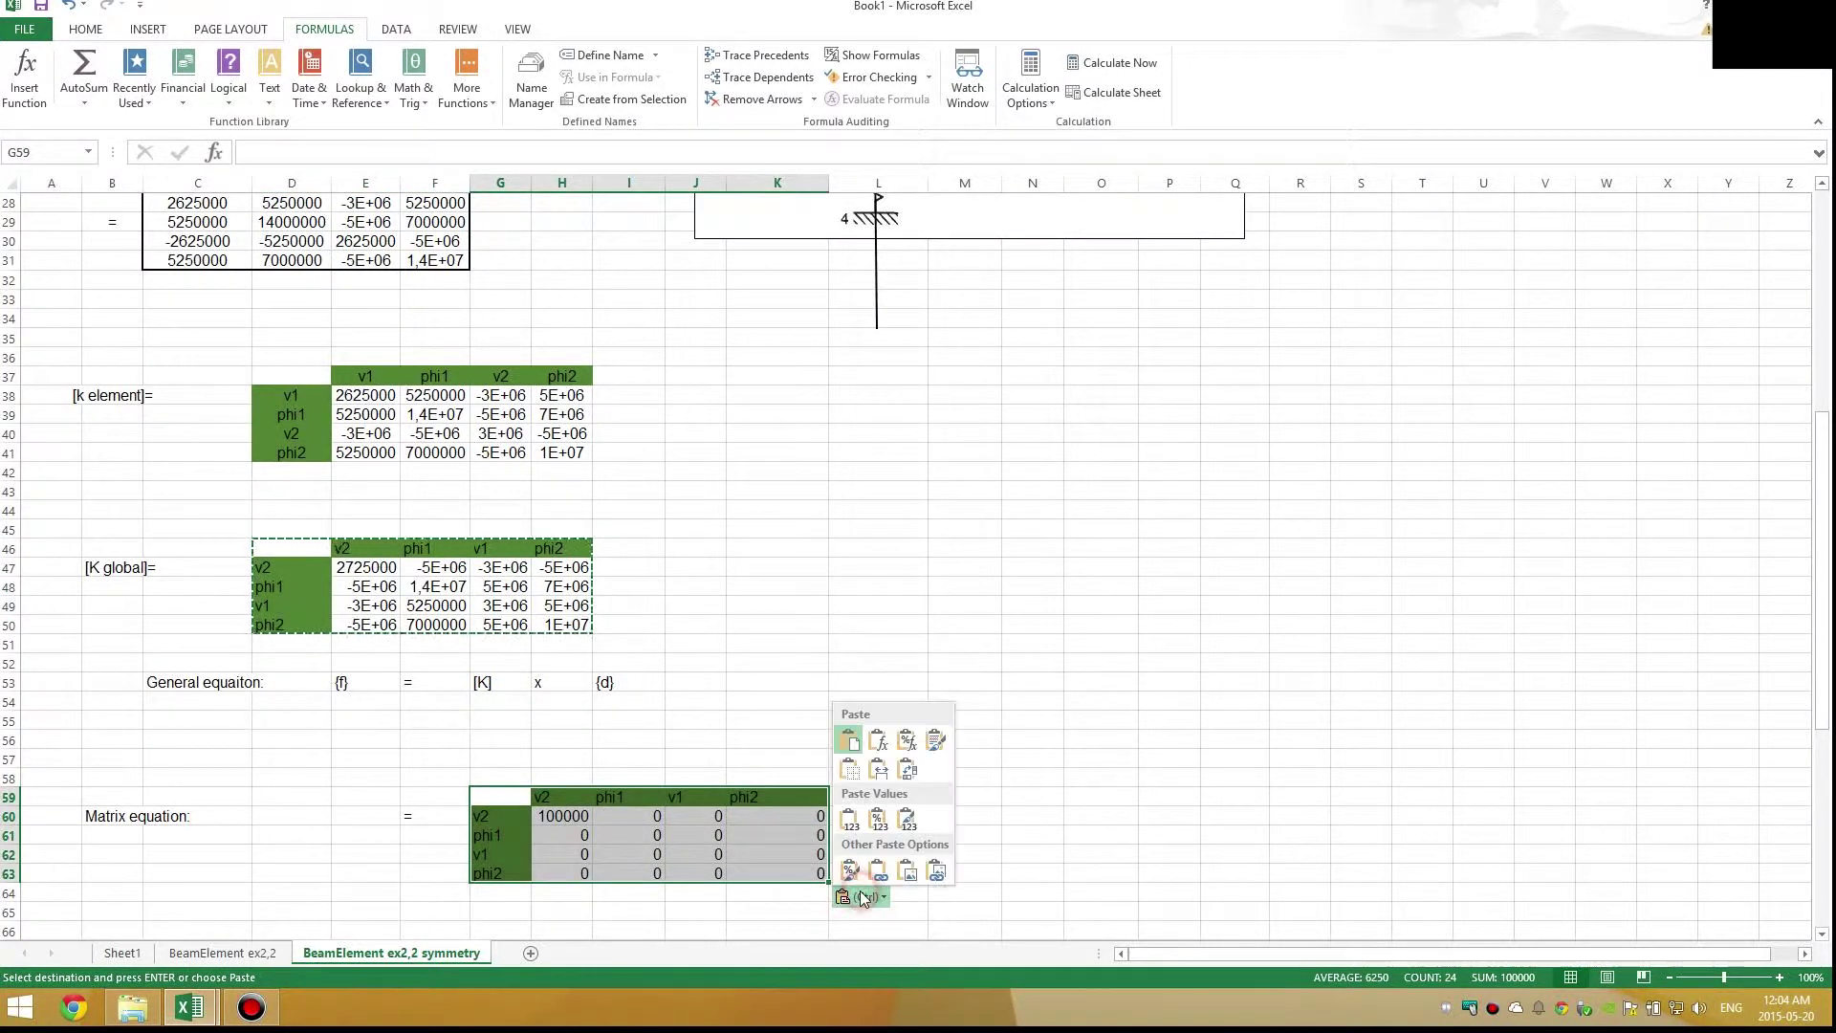
pyautogui.click(933, 870)
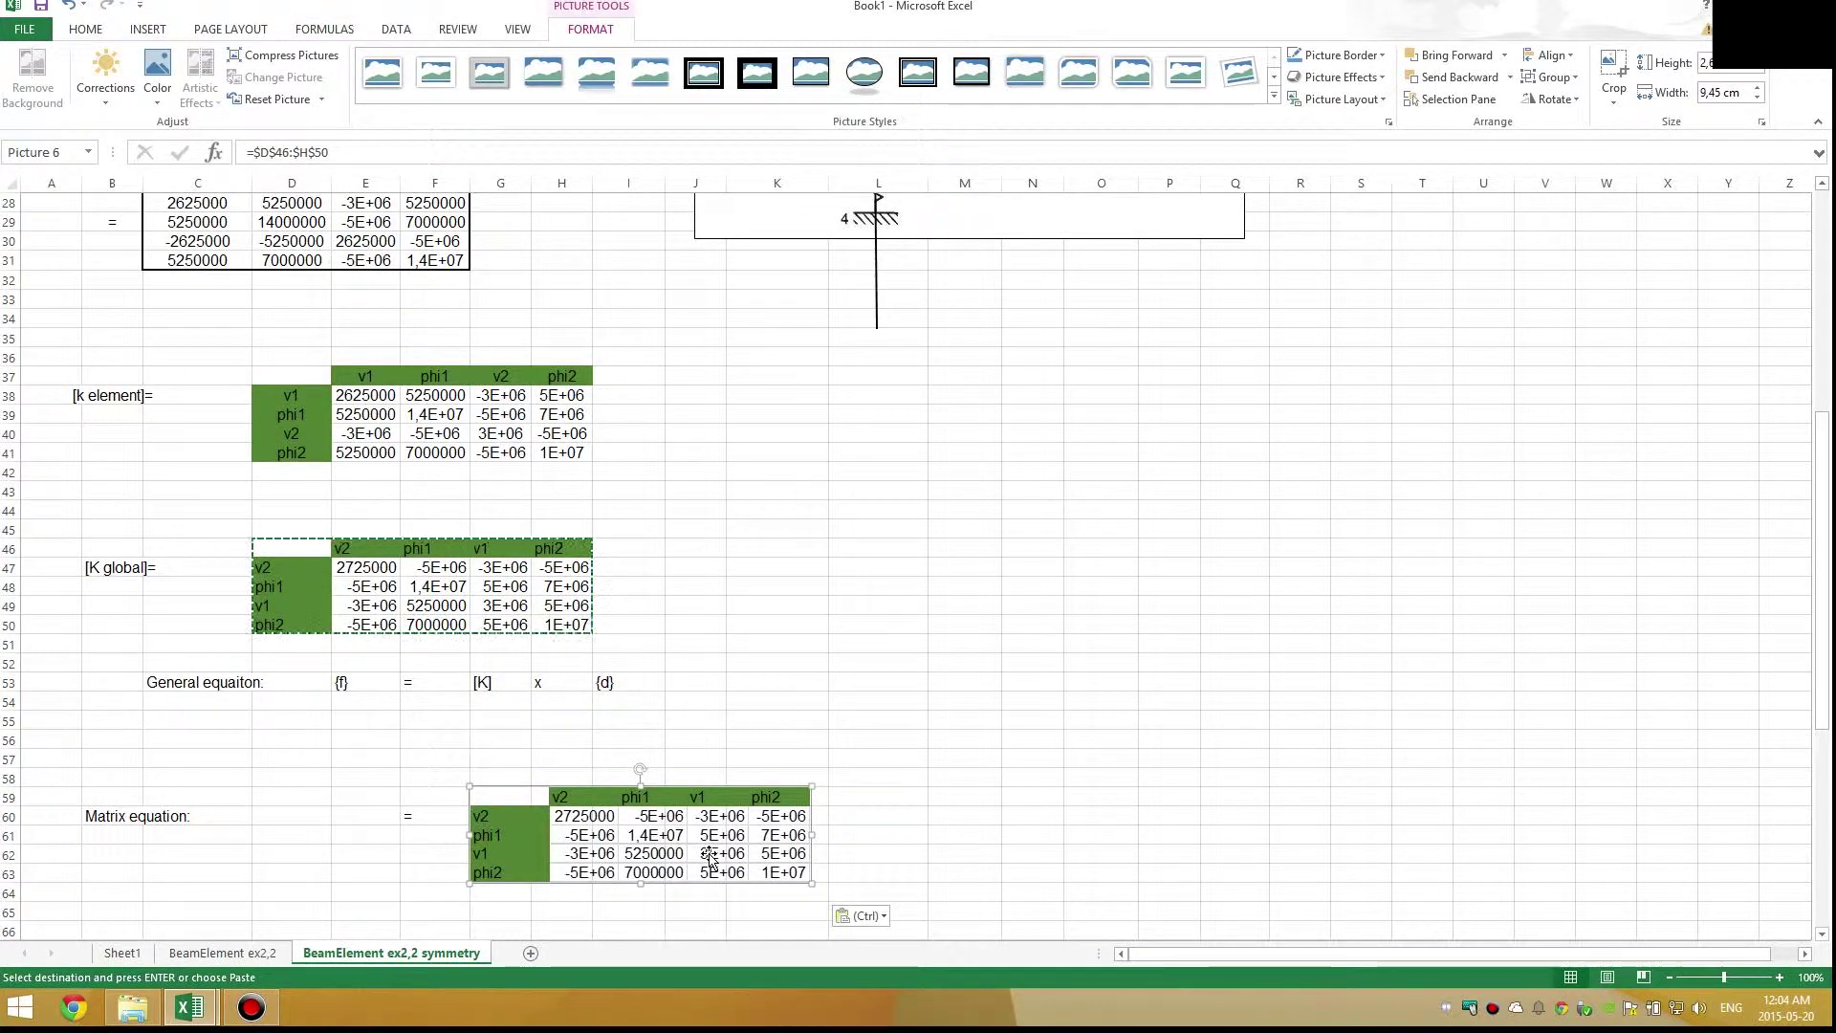
pyautogui.press('Delete')
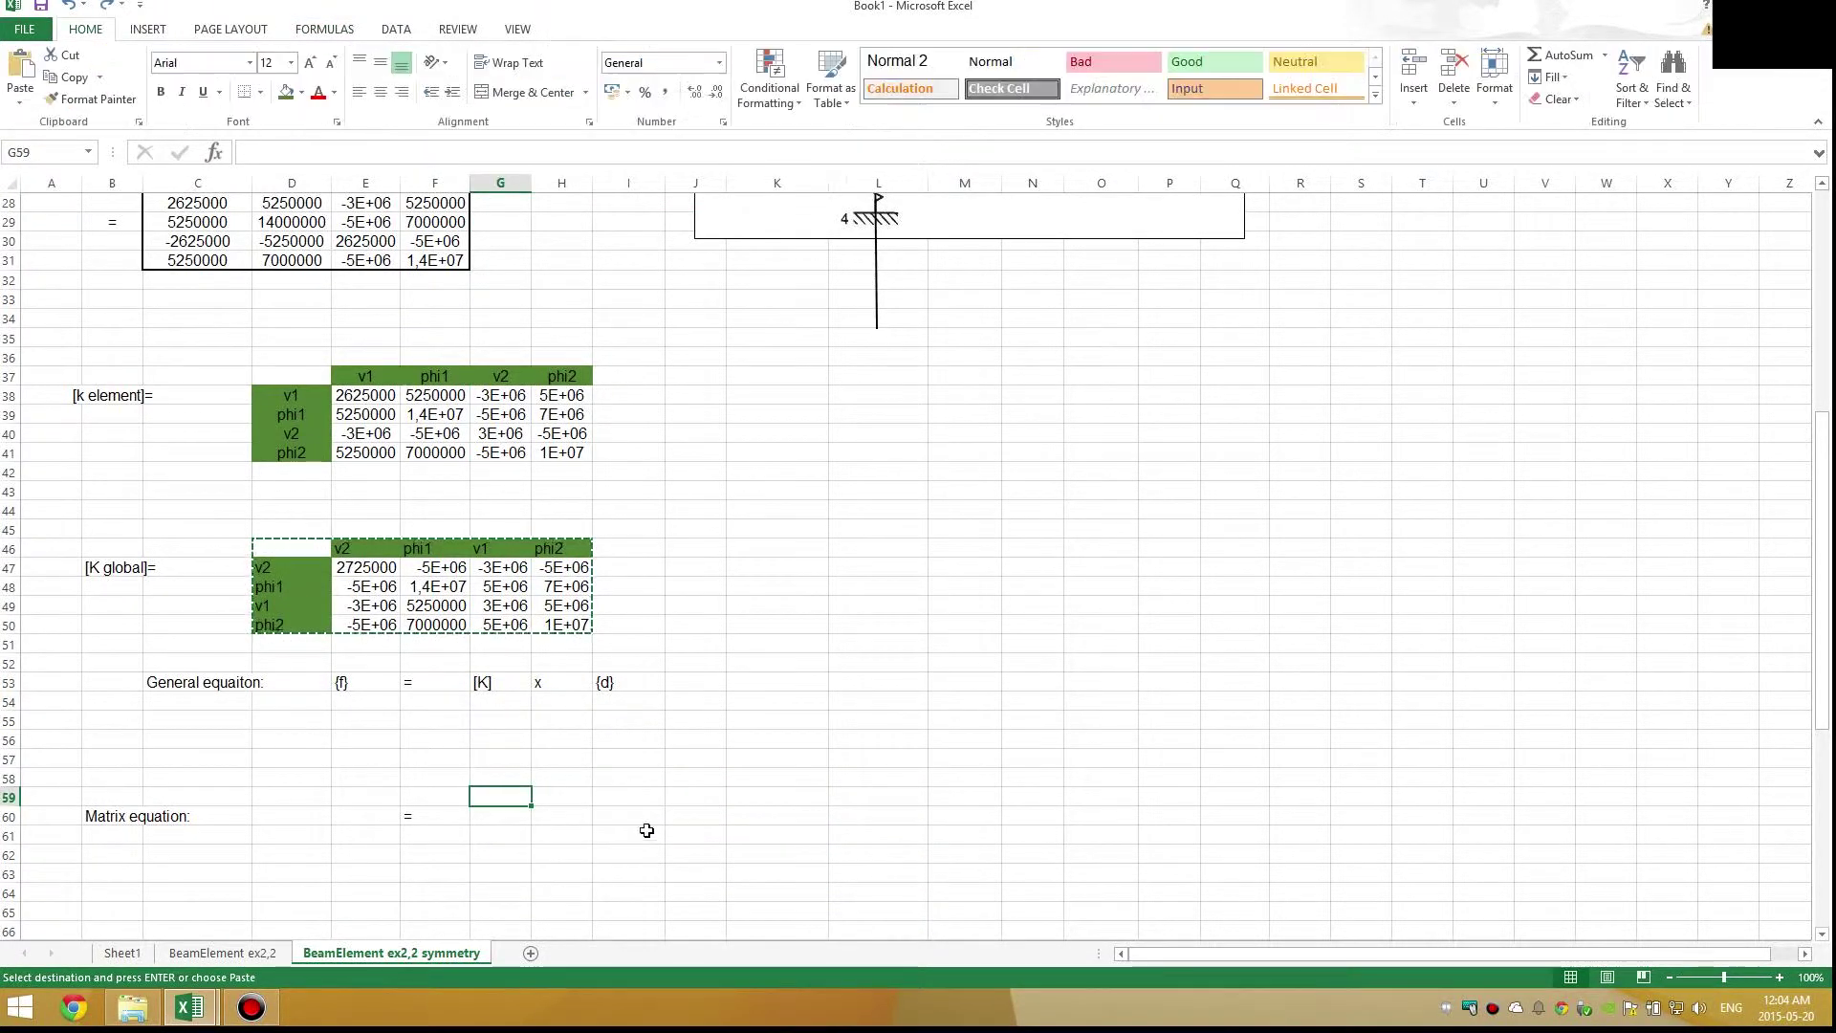
# Paste the copied matrix at G59 as links to the original cells and clear the corner cell G59
pyautogui.rightClick(507, 795)
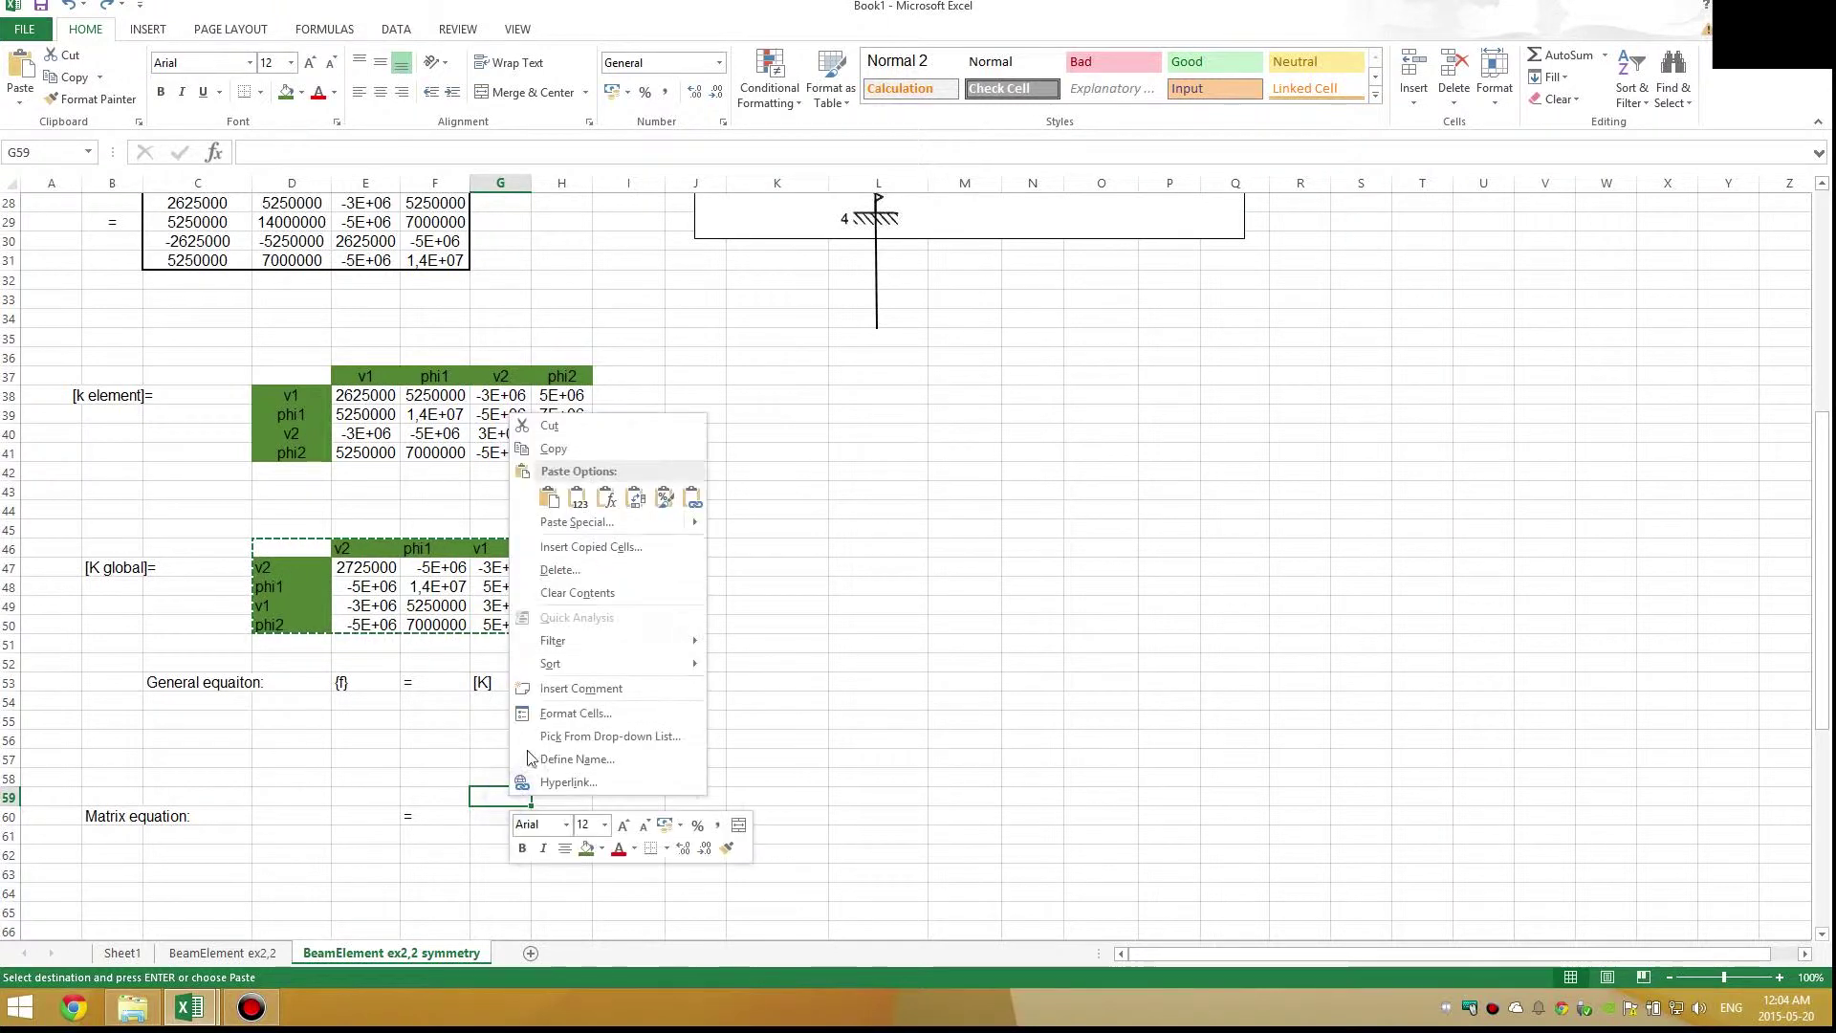
pyautogui.click(701, 503)
pyautogui.click(599, 820)
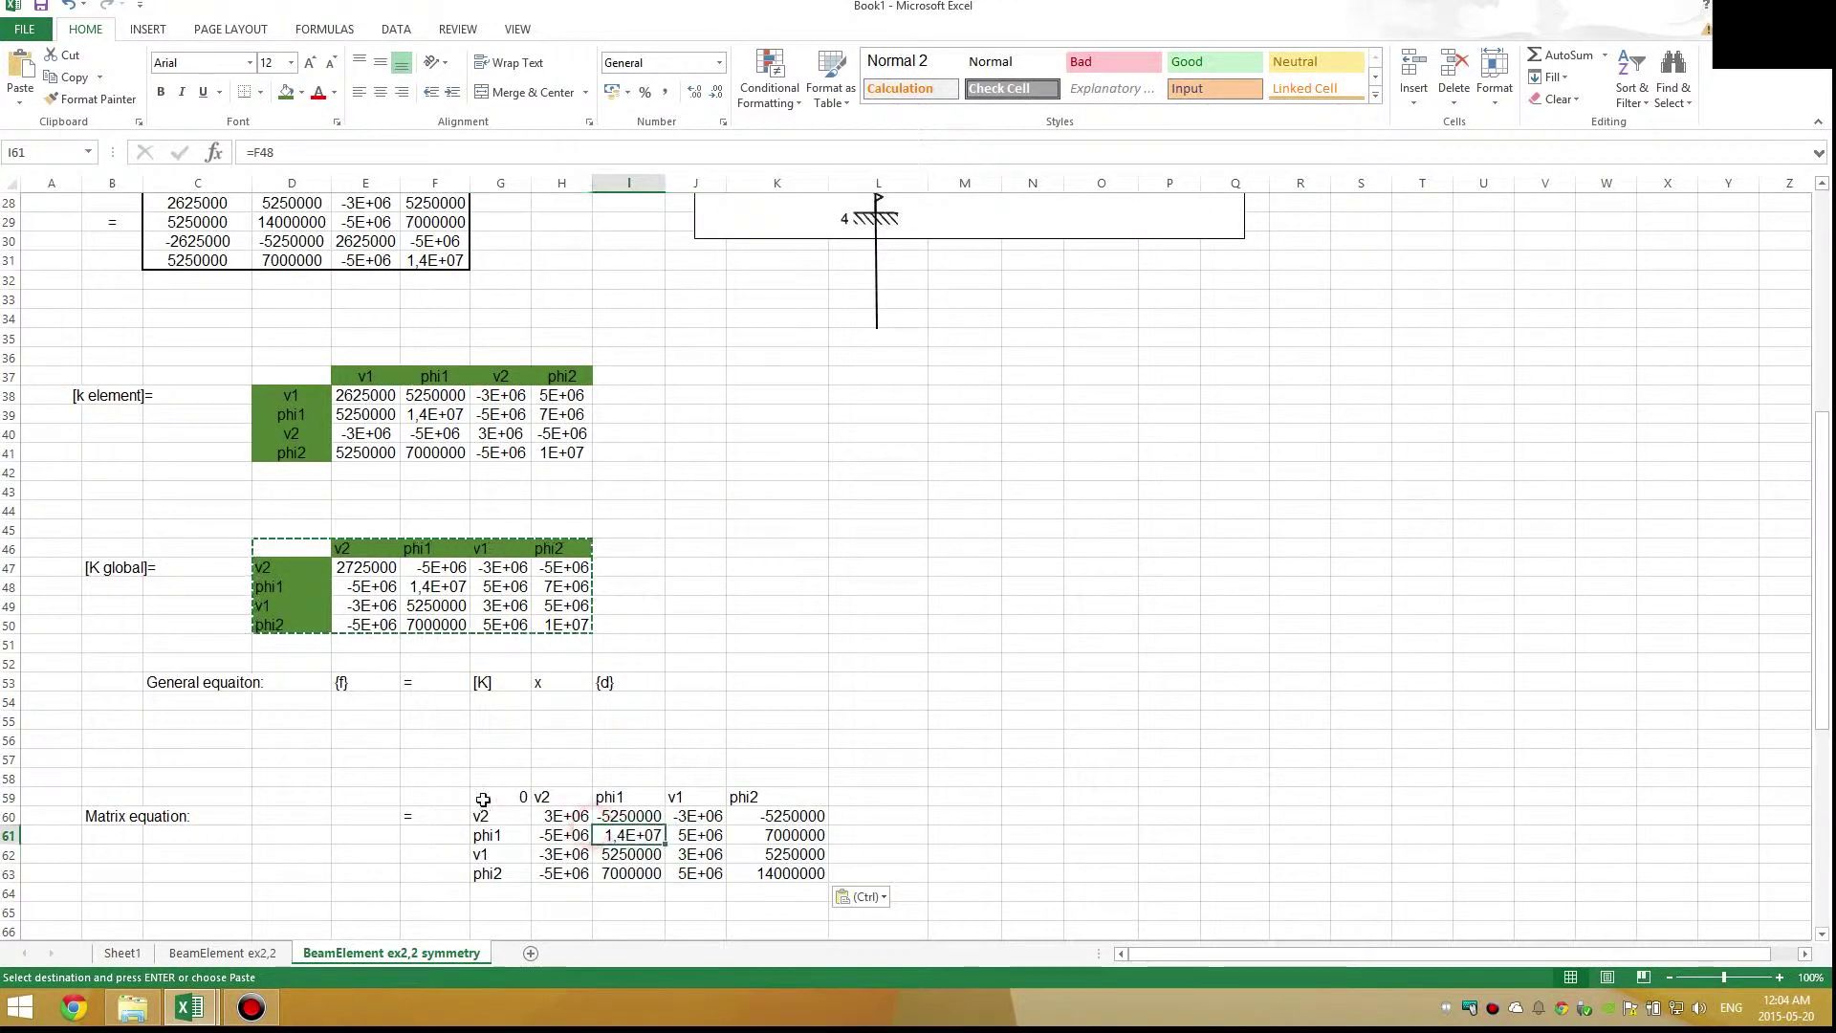
pyautogui.click(483, 798)
pyautogui.press('Delete')
# Fill the pasted matrix's column labels H59:K59 and row labels G60:G63 with green
pyautogui.moveTo(538, 797); pyautogui.dragTo(779, 796)
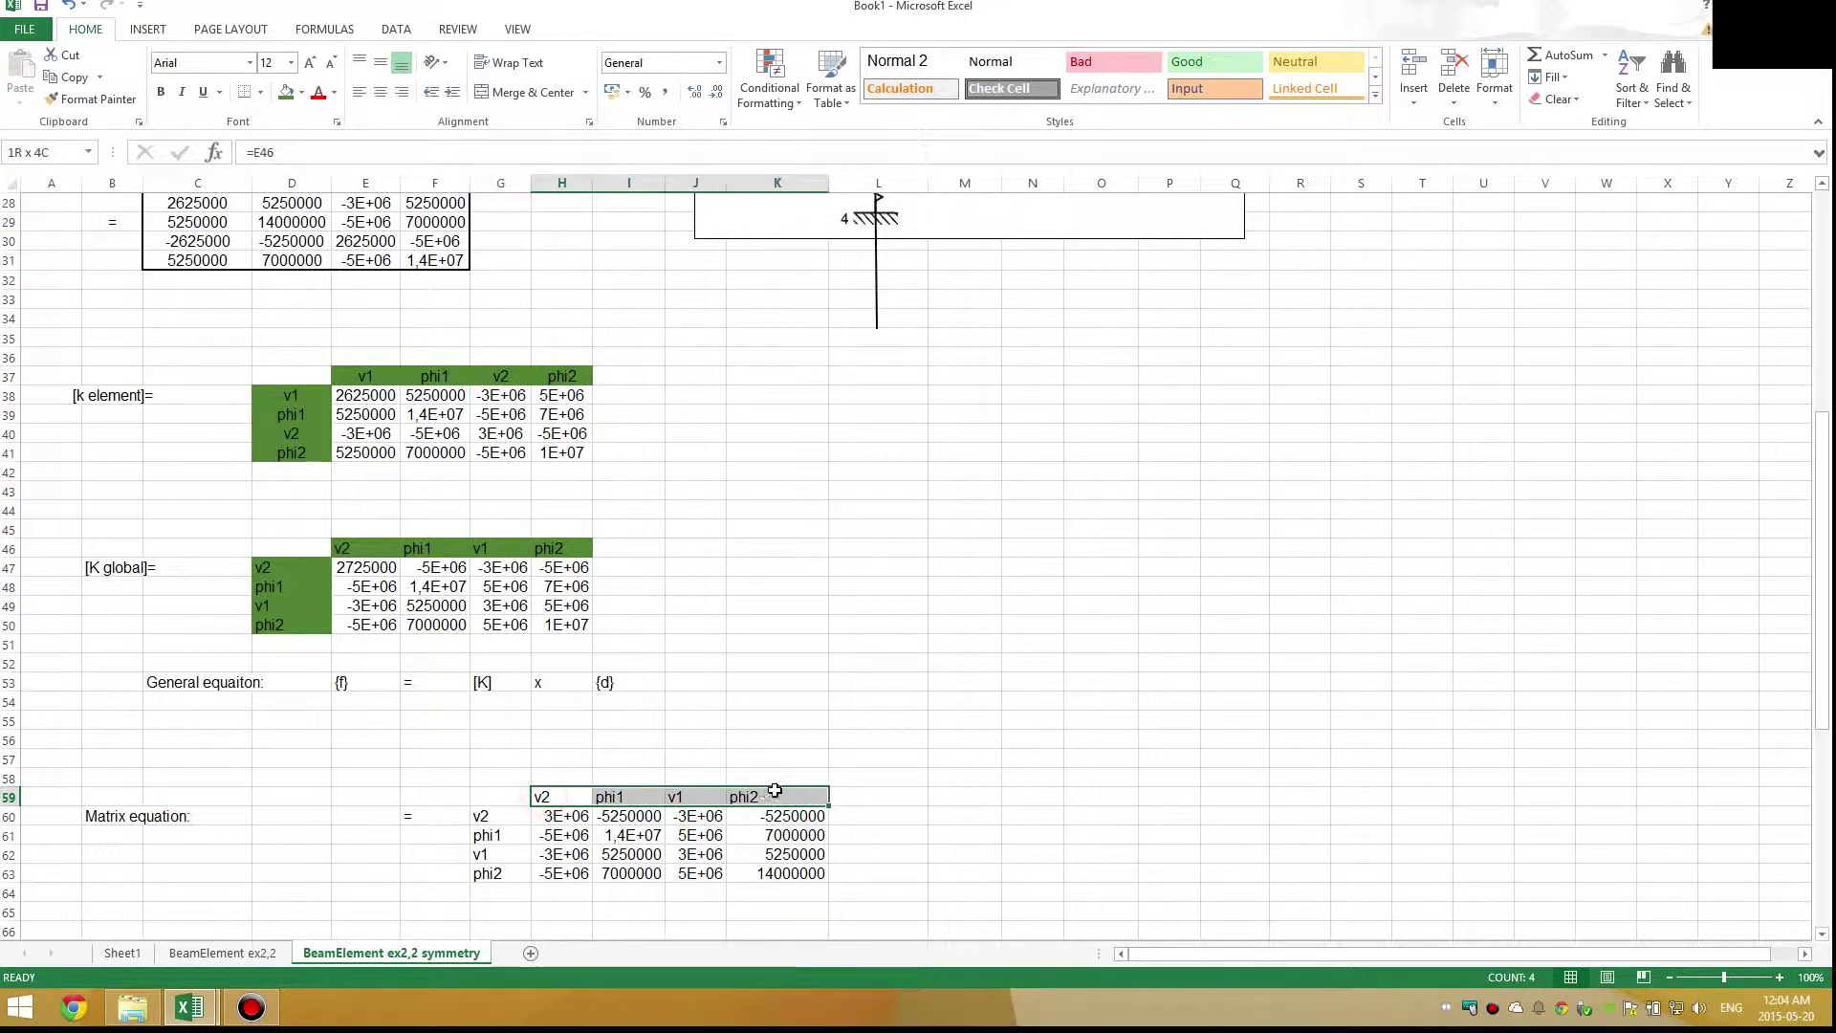
pyautogui.moveTo(503, 817); pyautogui.dragTo(498, 872)
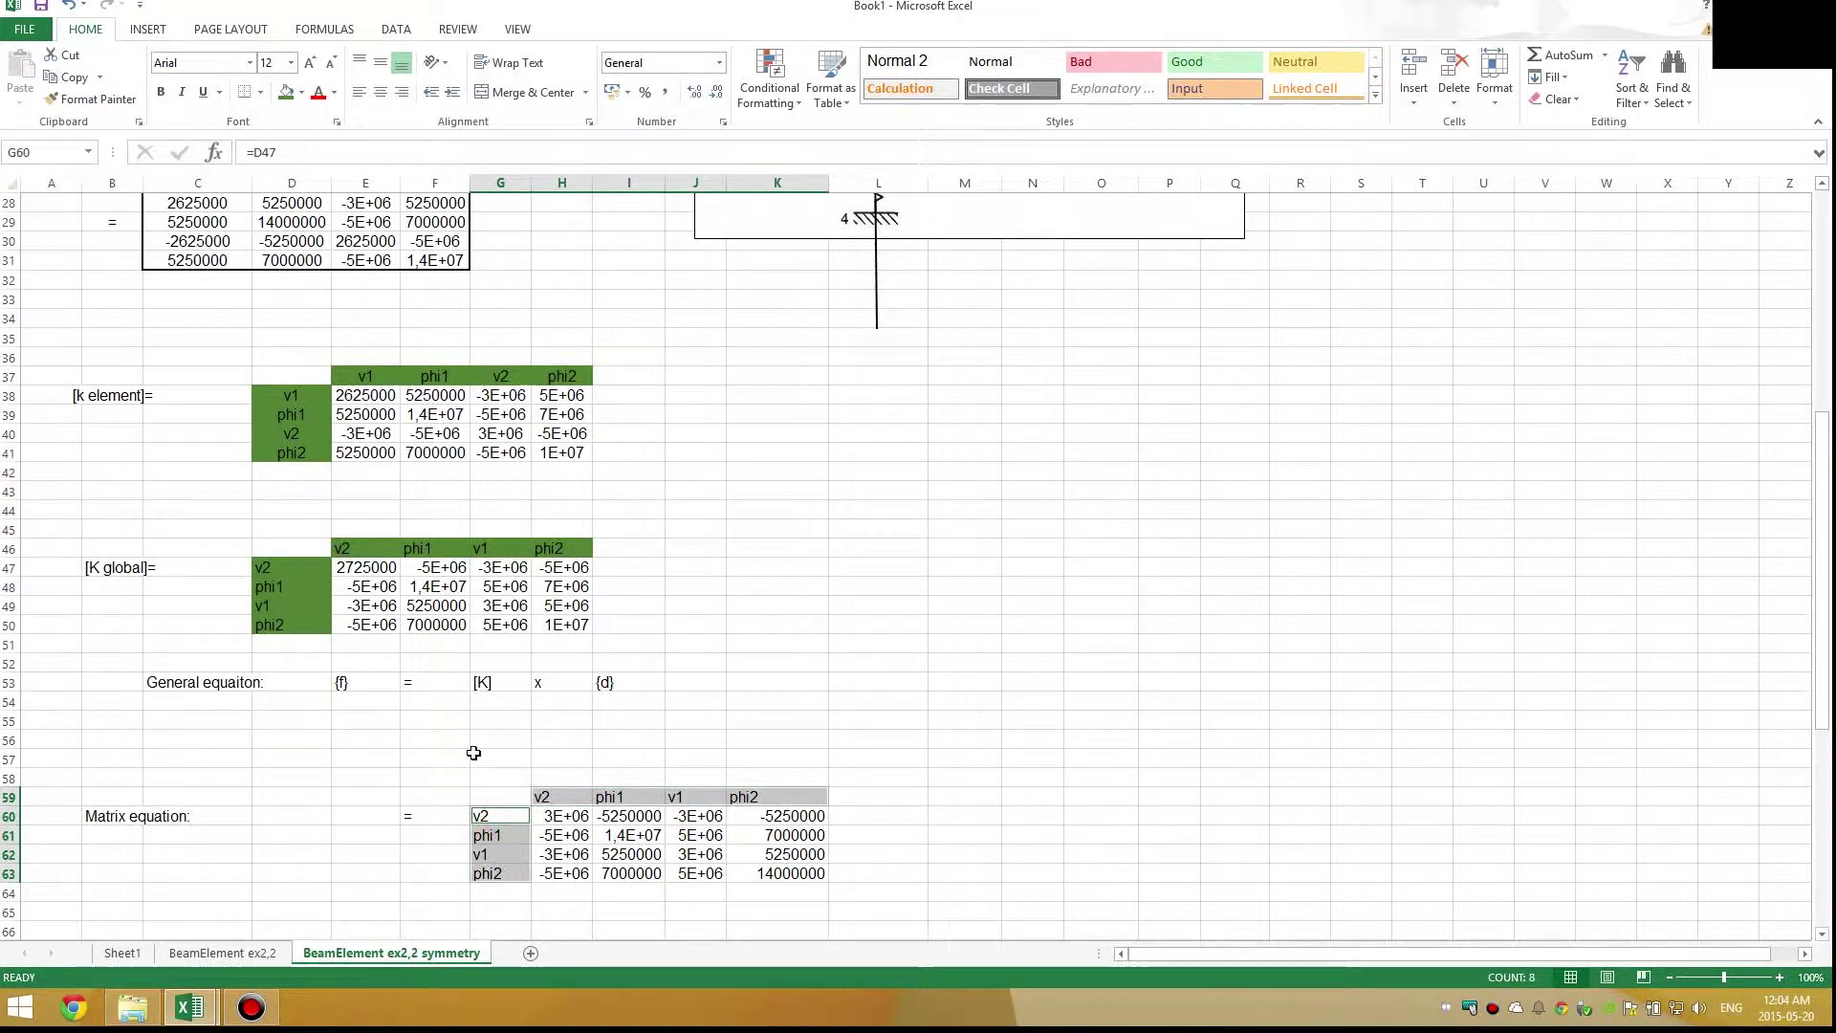
pyautogui.click(284, 96)
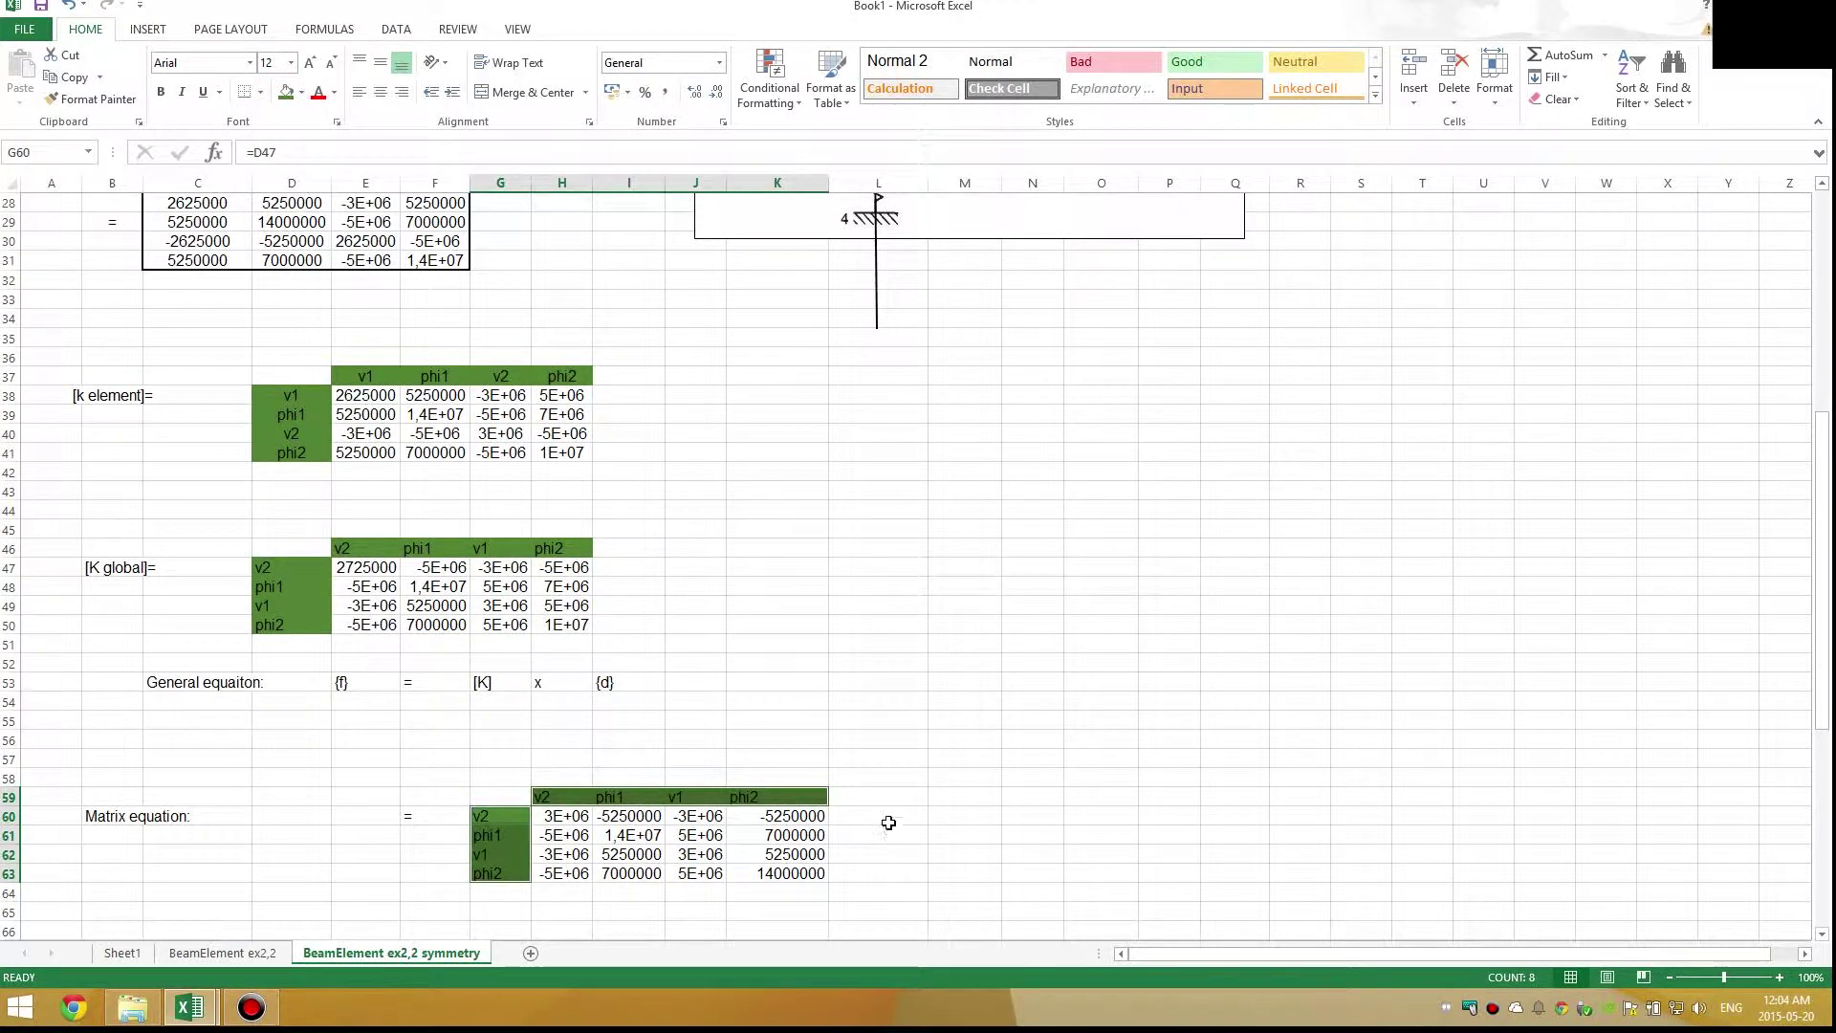
# Enter the multiplication sign "x" in L61, beside the pasted matrix
pyautogui.click(874, 849)
pyautogui.click(873, 835)
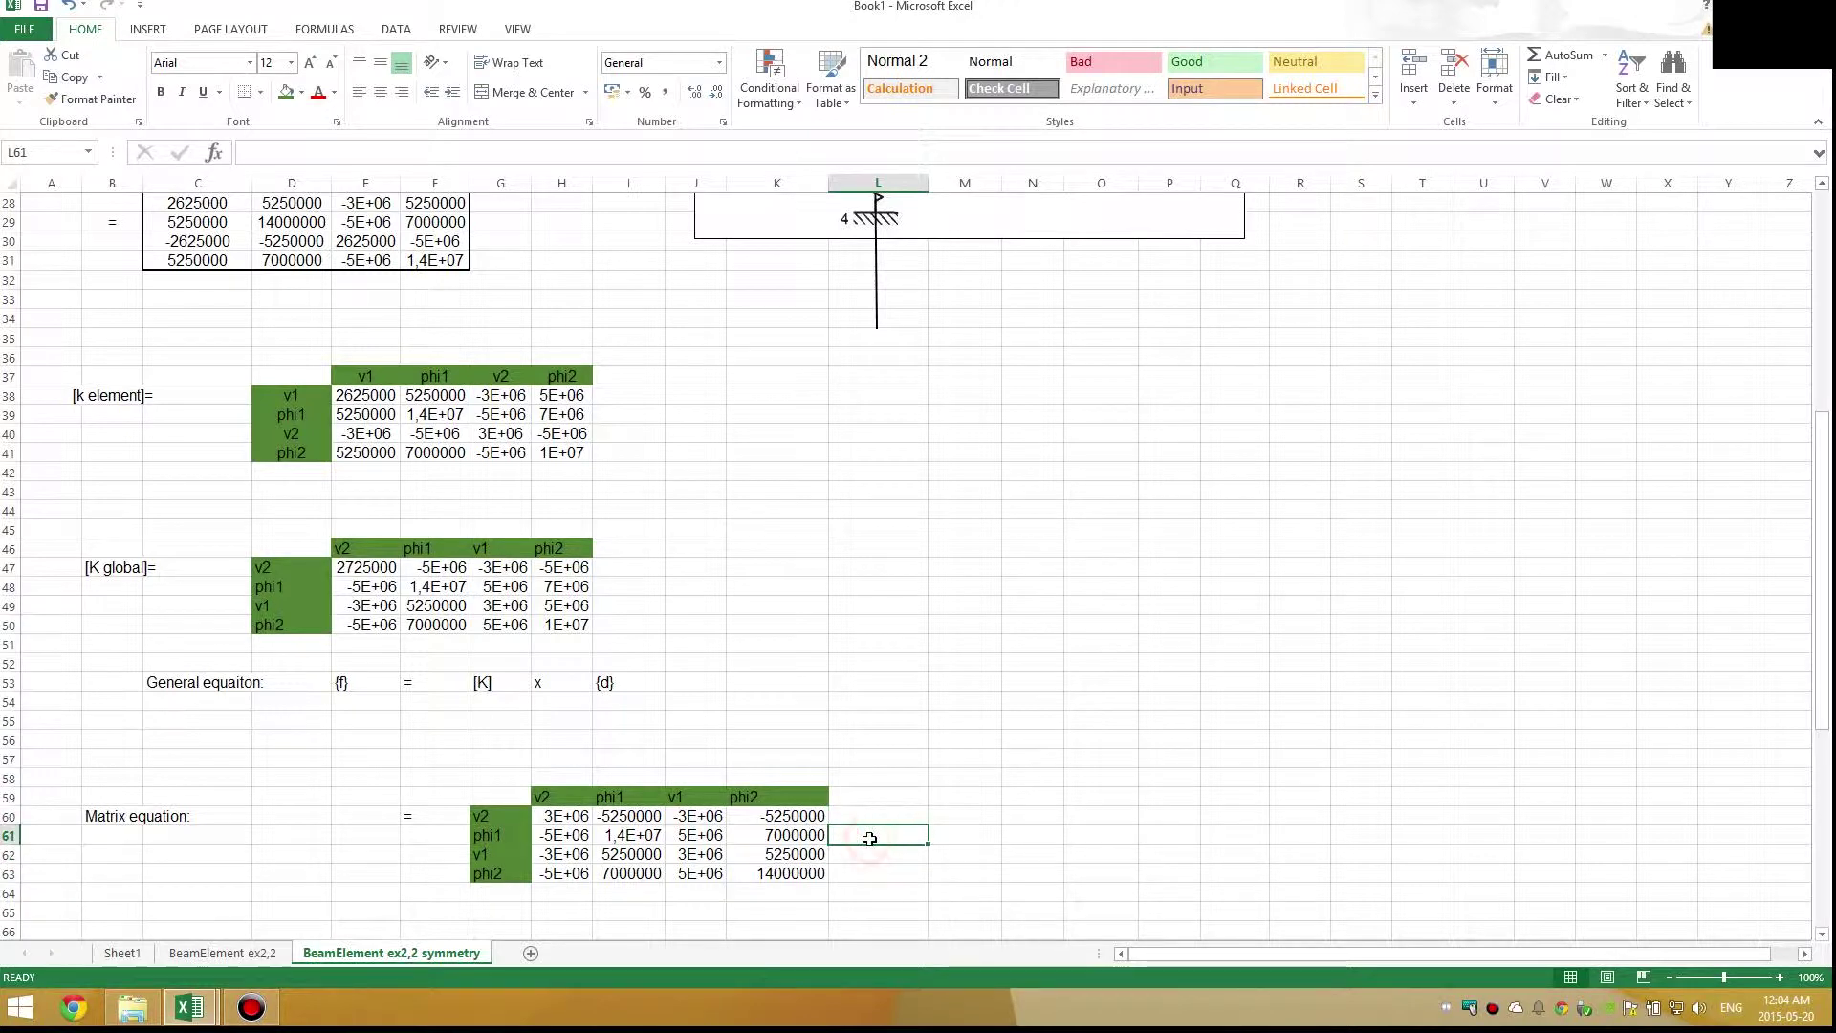
pyautogui.write('x')
pyautogui.press('Tab')
# Examine the load at node 2 and the supports in the beam diagram against the degrees of freedom in the matrix equation
pyautogui.click(435, 818)
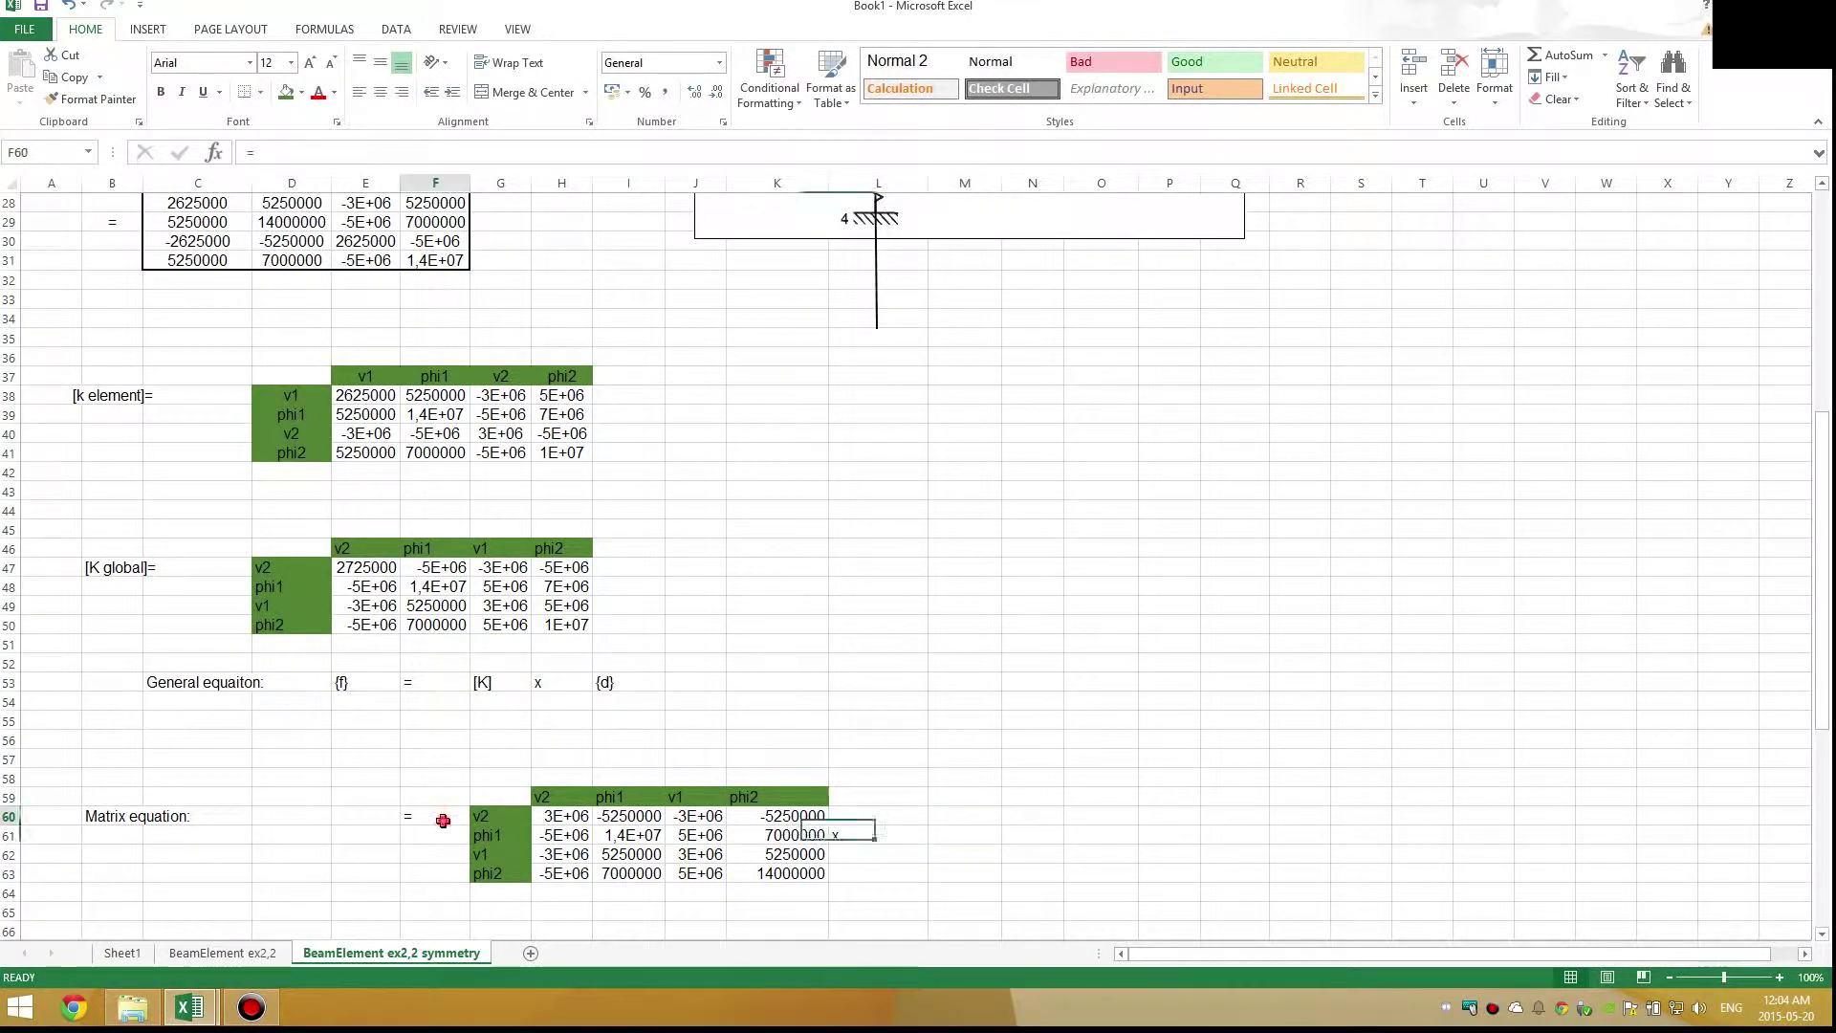
pyautogui.scroll(-1, 706, 397)
pyautogui.scroll(3, 707, 397)
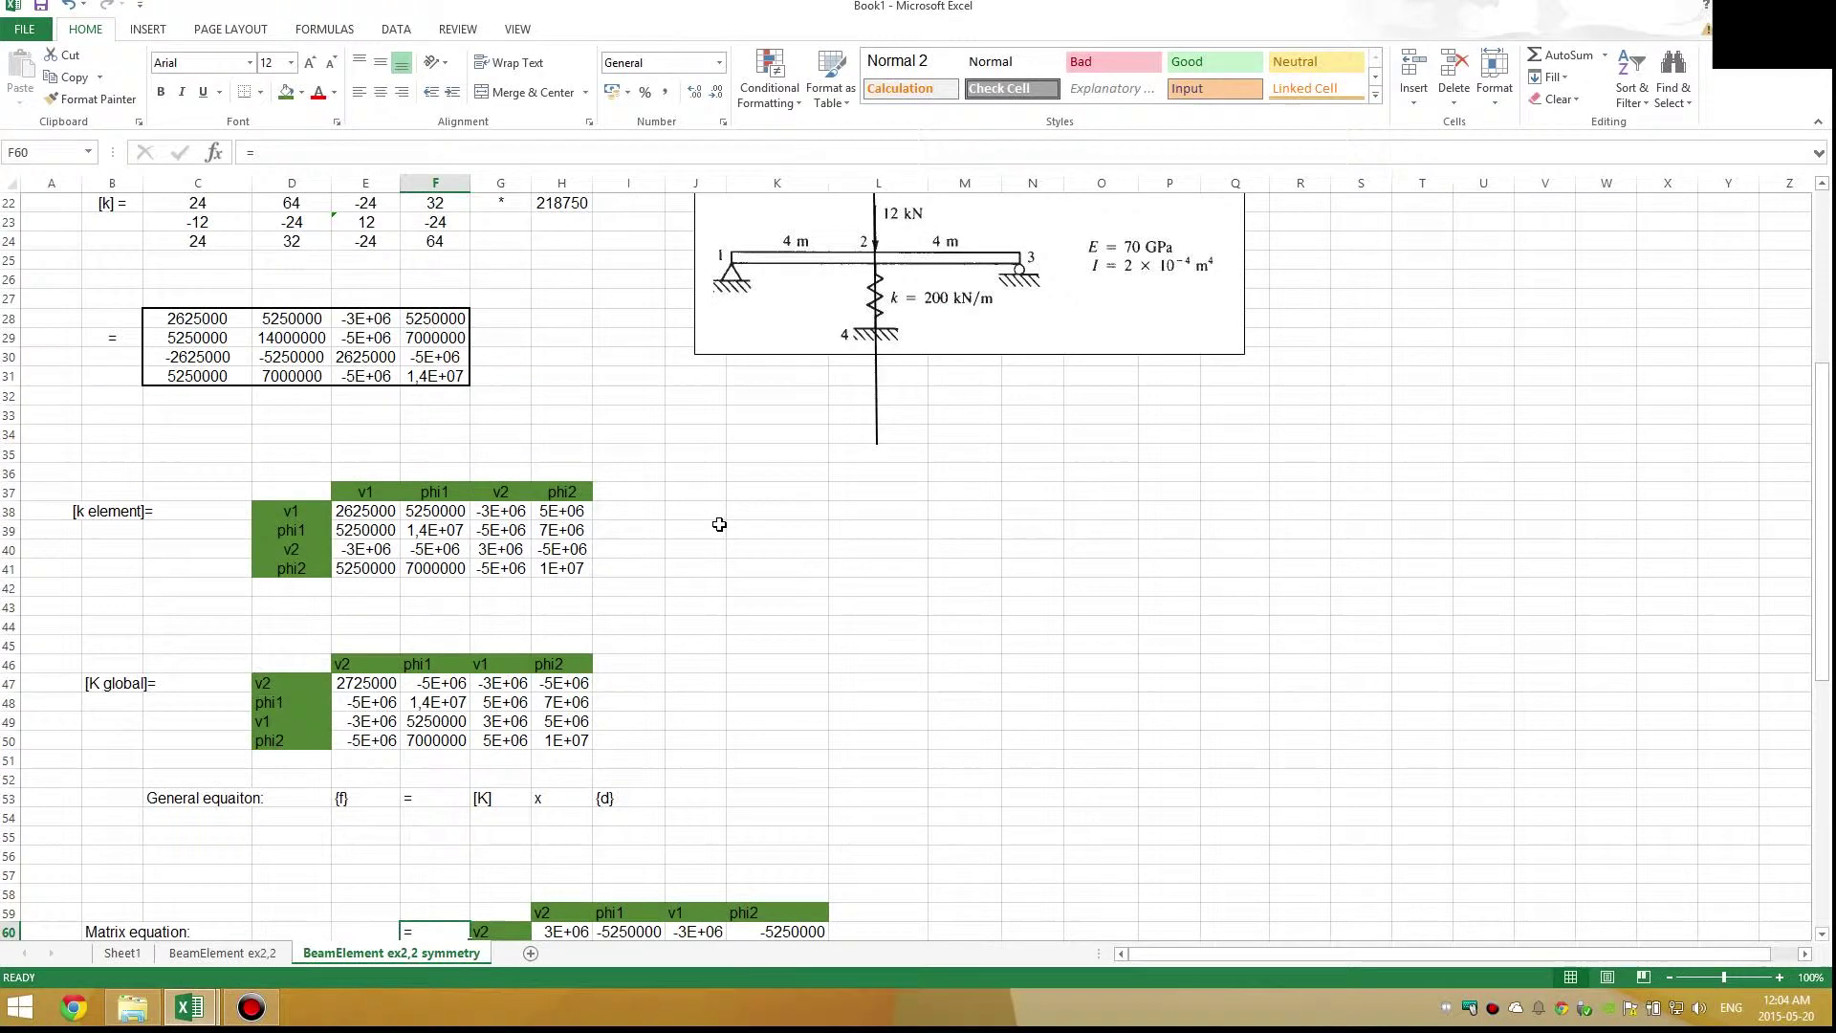
pyautogui.scroll(-3, 726, 510)
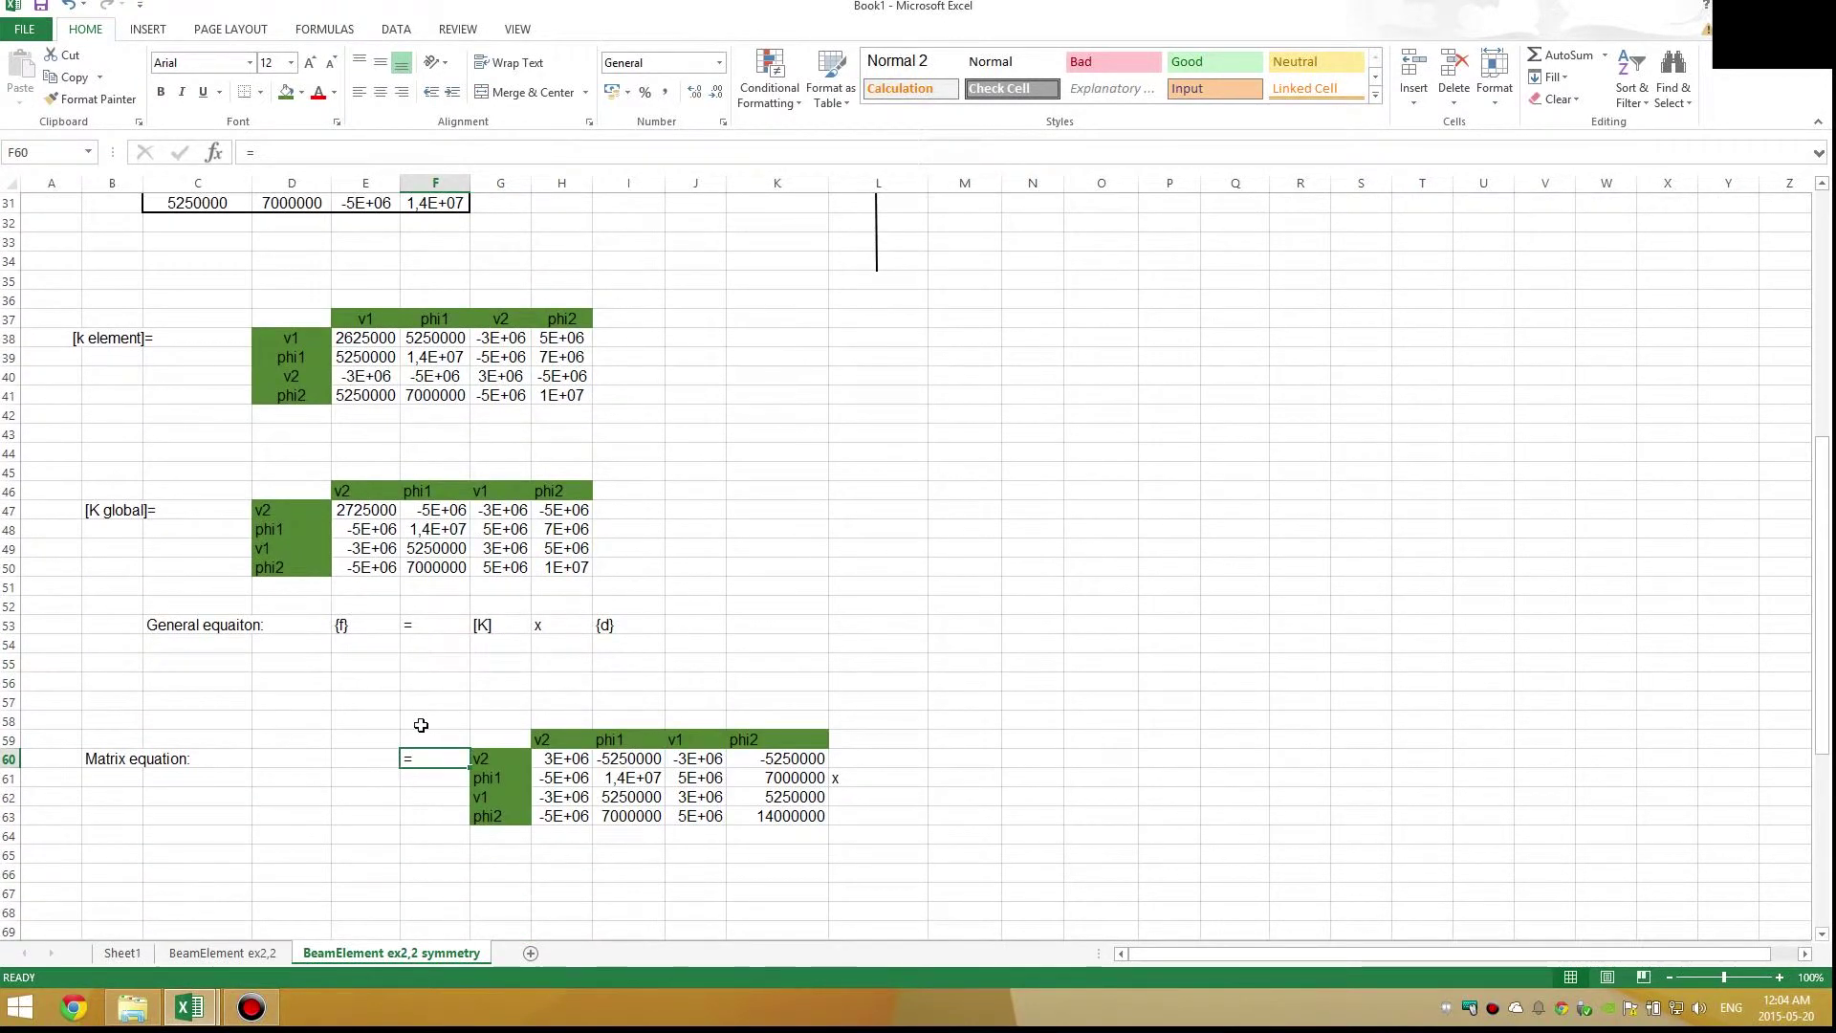
pyautogui.scroll(2, 420, 782)
pyautogui.scroll(2, 683, 532)
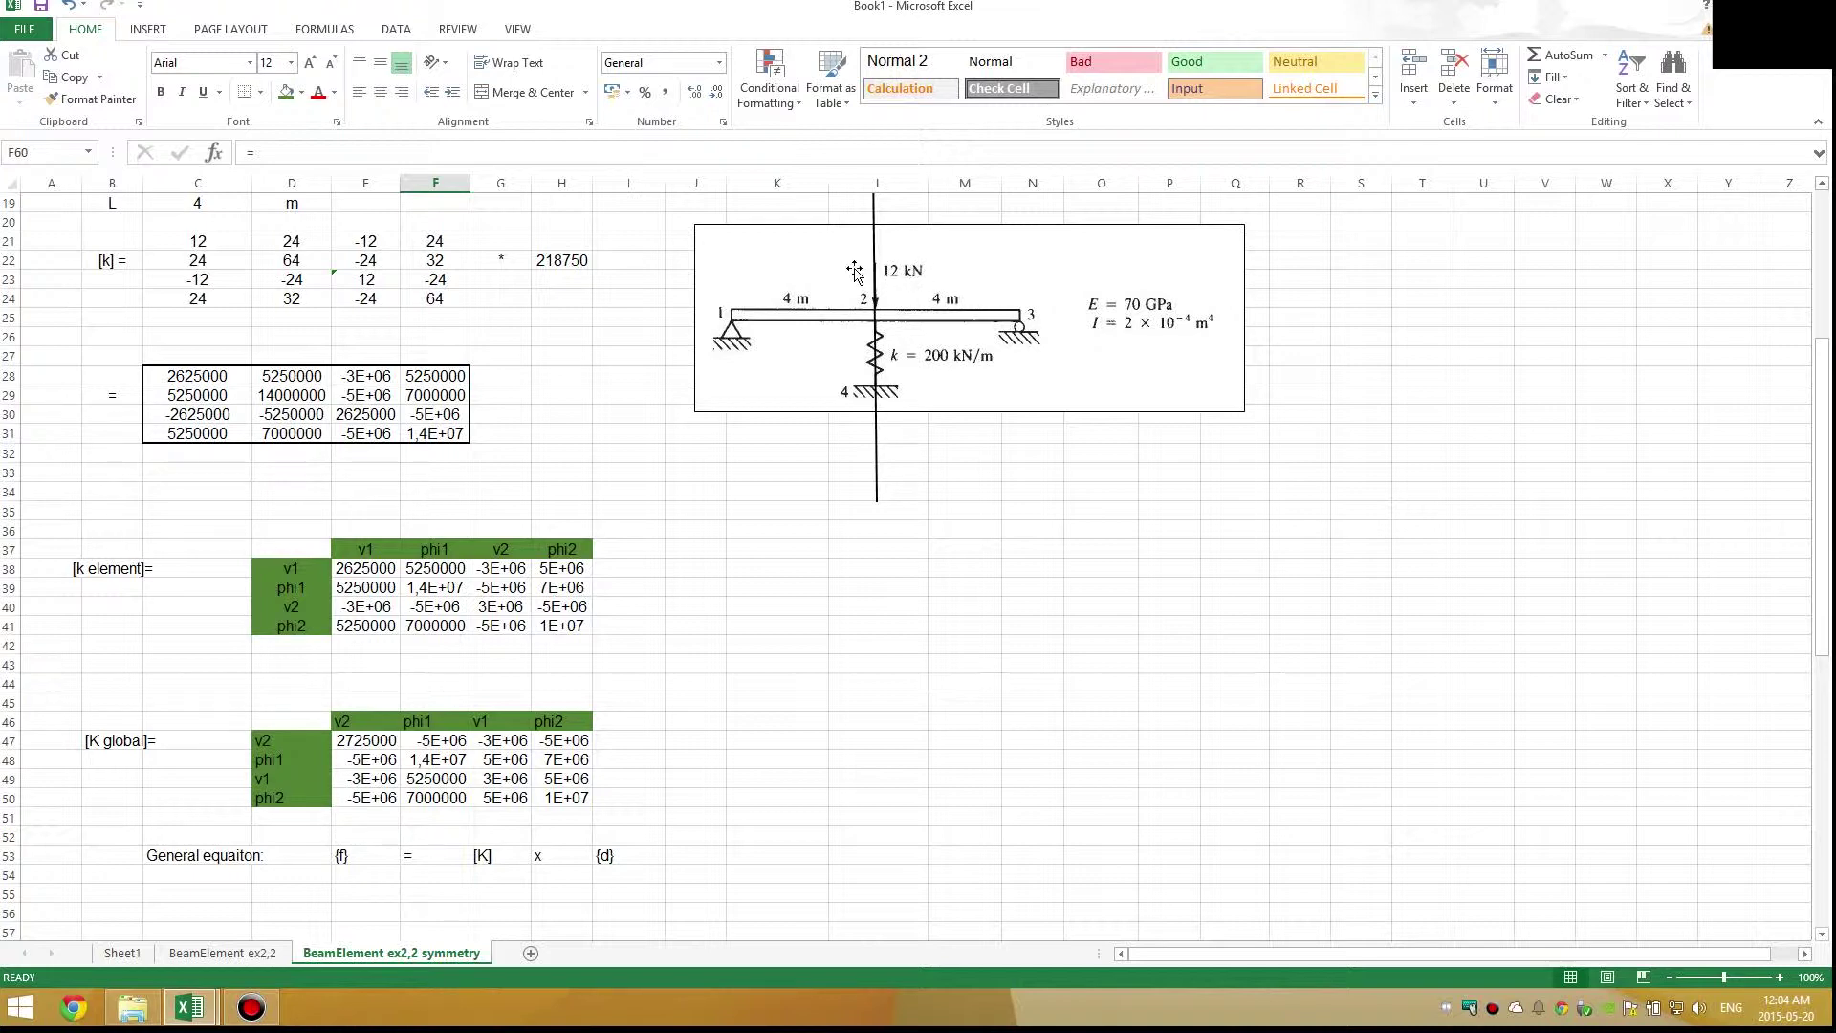
pyautogui.scroll(-4, 833, 368)
pyautogui.scroll(4, 779, 439)
pyautogui.scroll(-4, 849, 316)
# Enter the force vector beside the matrix equation's equals sign: -6000 in E60, 0 in E61, VR1 in E62 and IM2 in E63
pyautogui.click(499, 756)
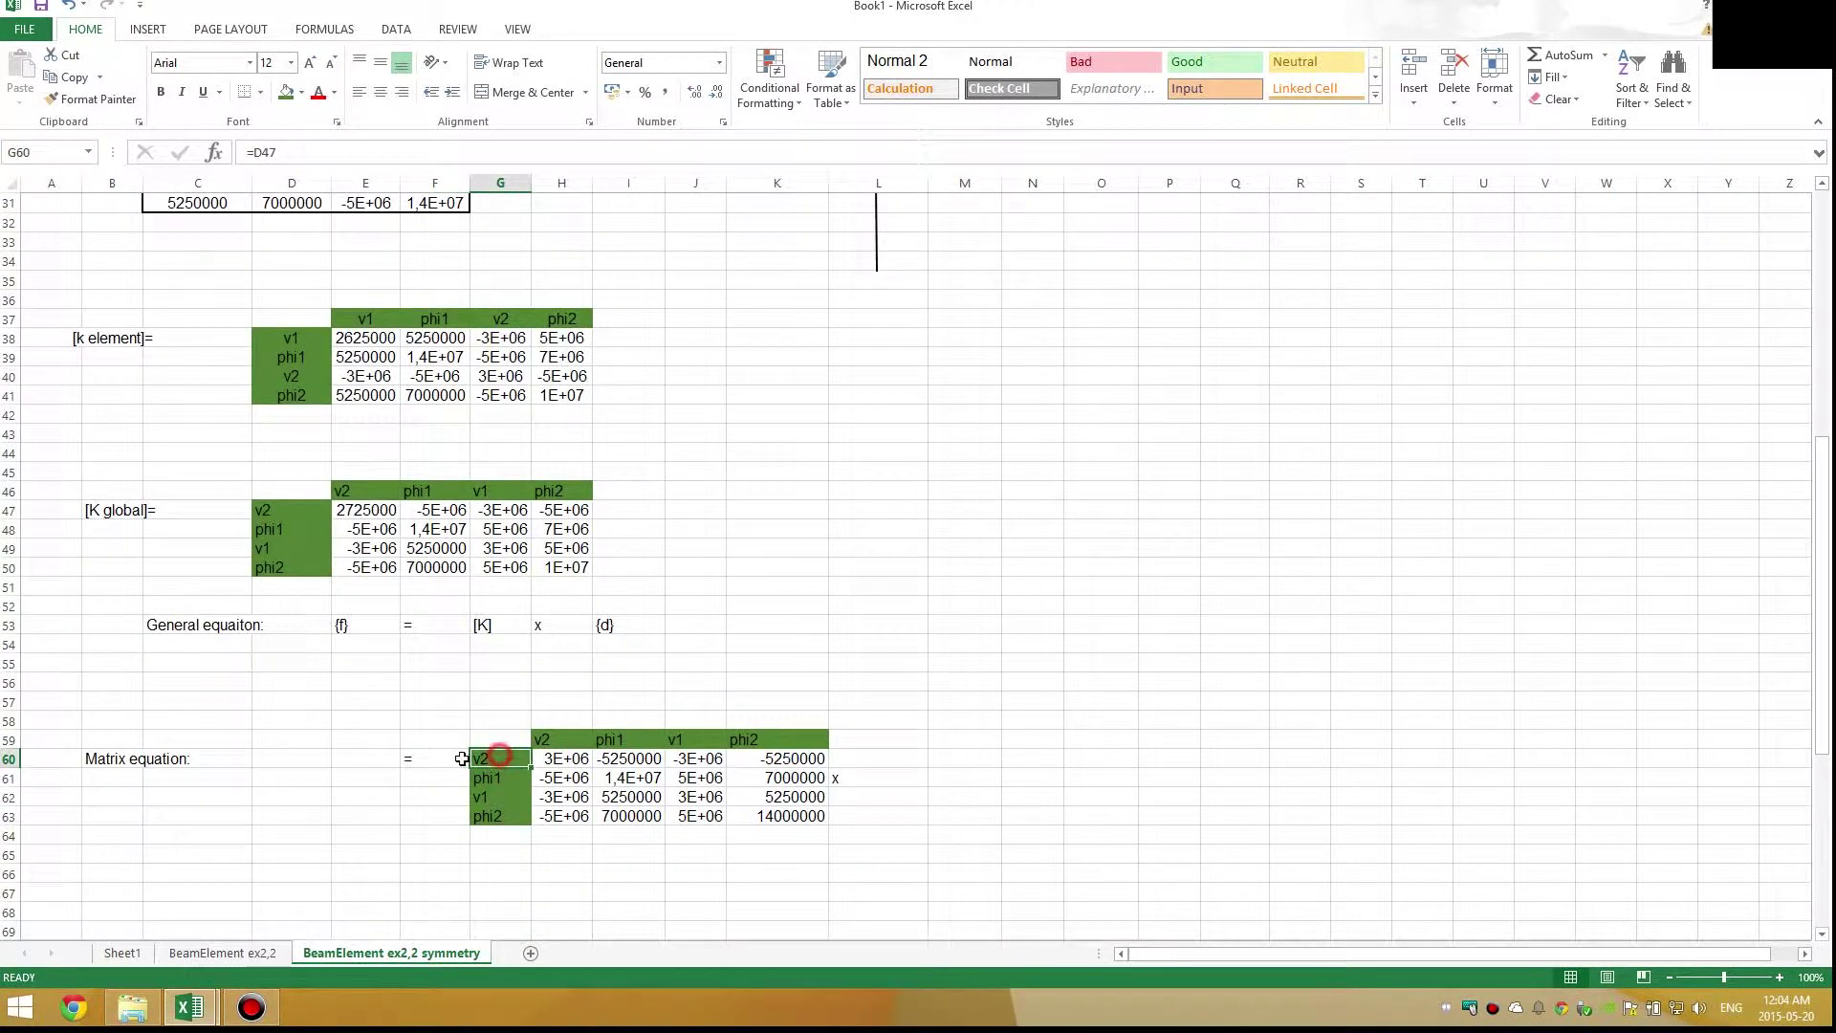
pyautogui.click(361, 759)
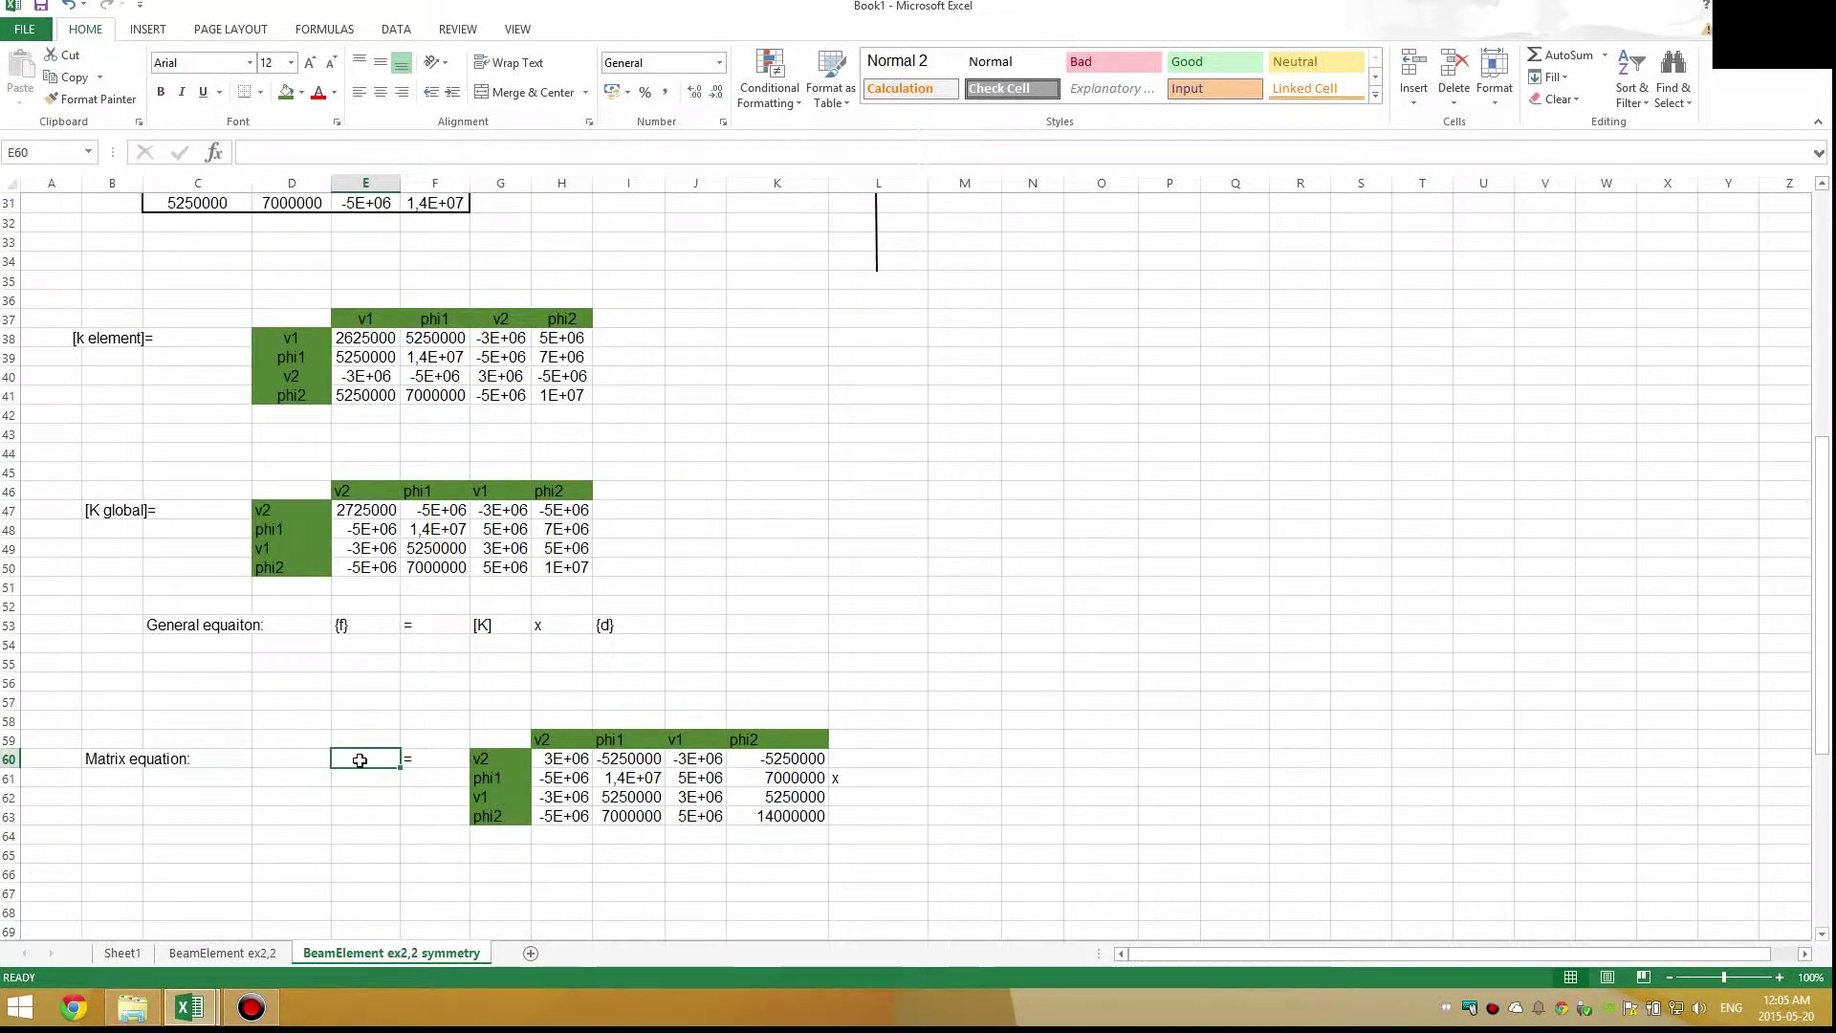
pyautogui.write('-6000')
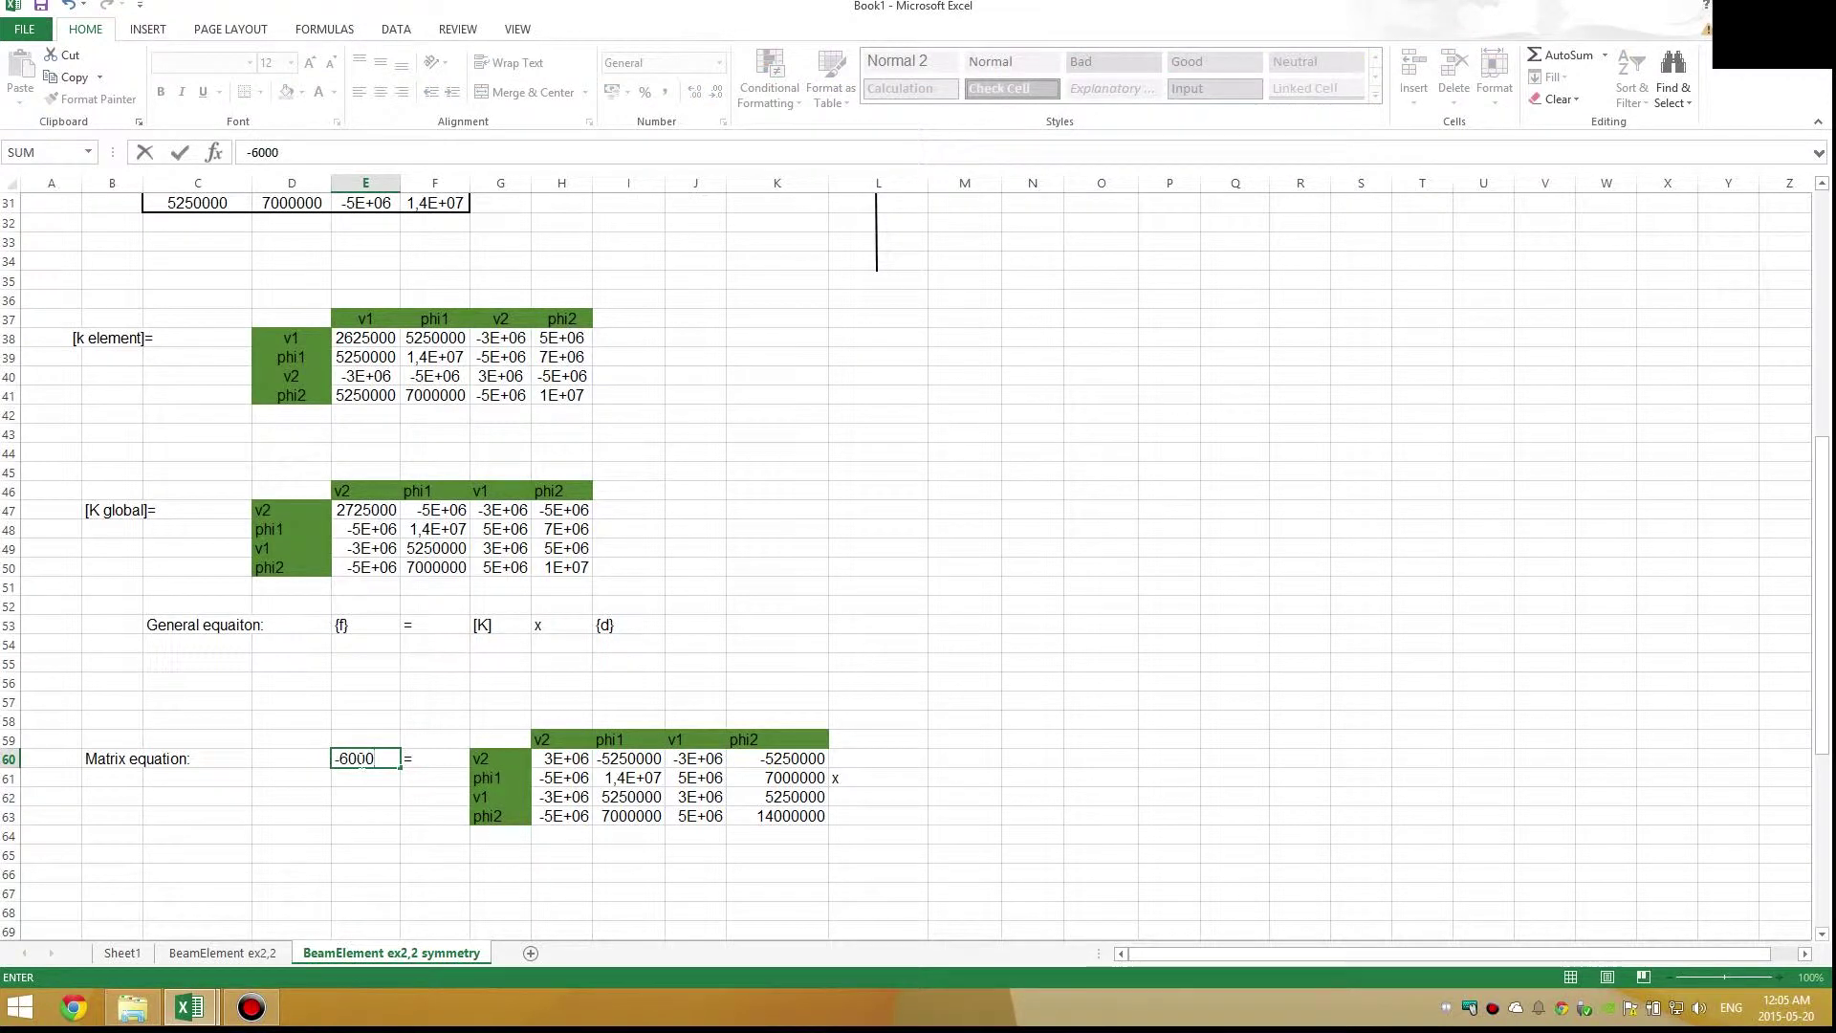
pyautogui.click(362, 763)
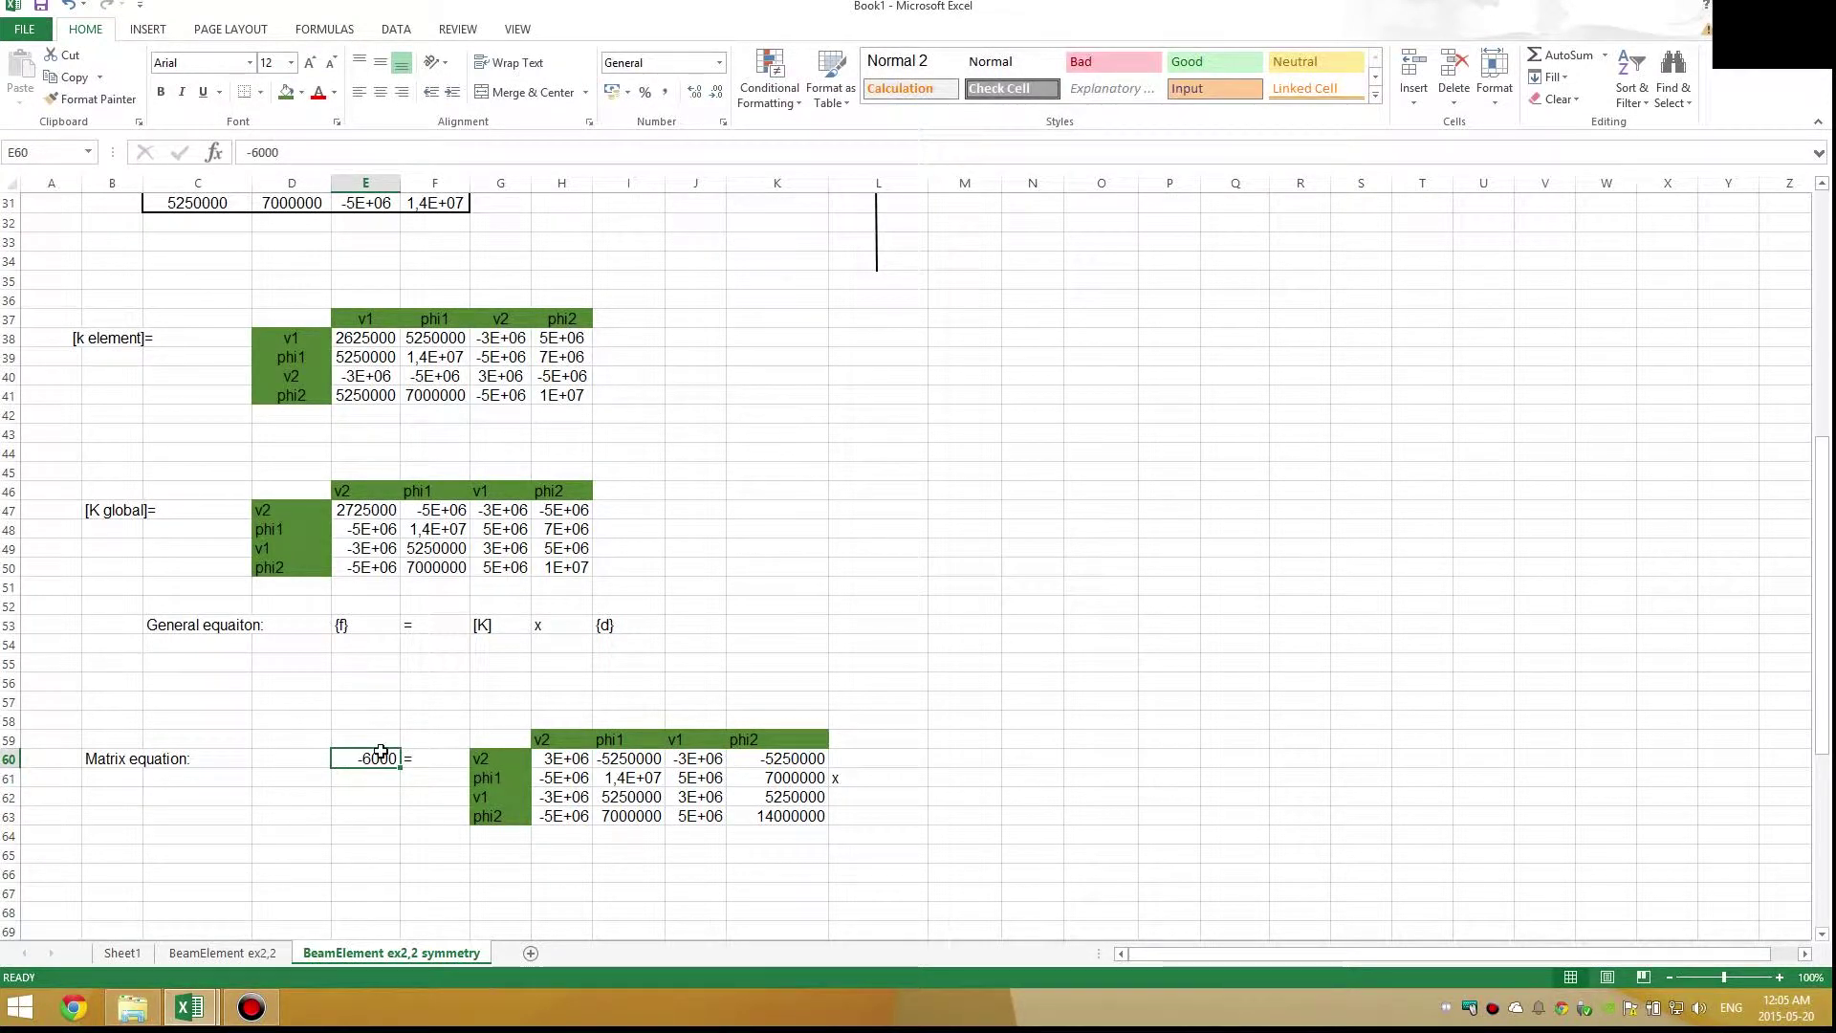
pyautogui.click(378, 744)
pyautogui.scroll(5, 778, 356)
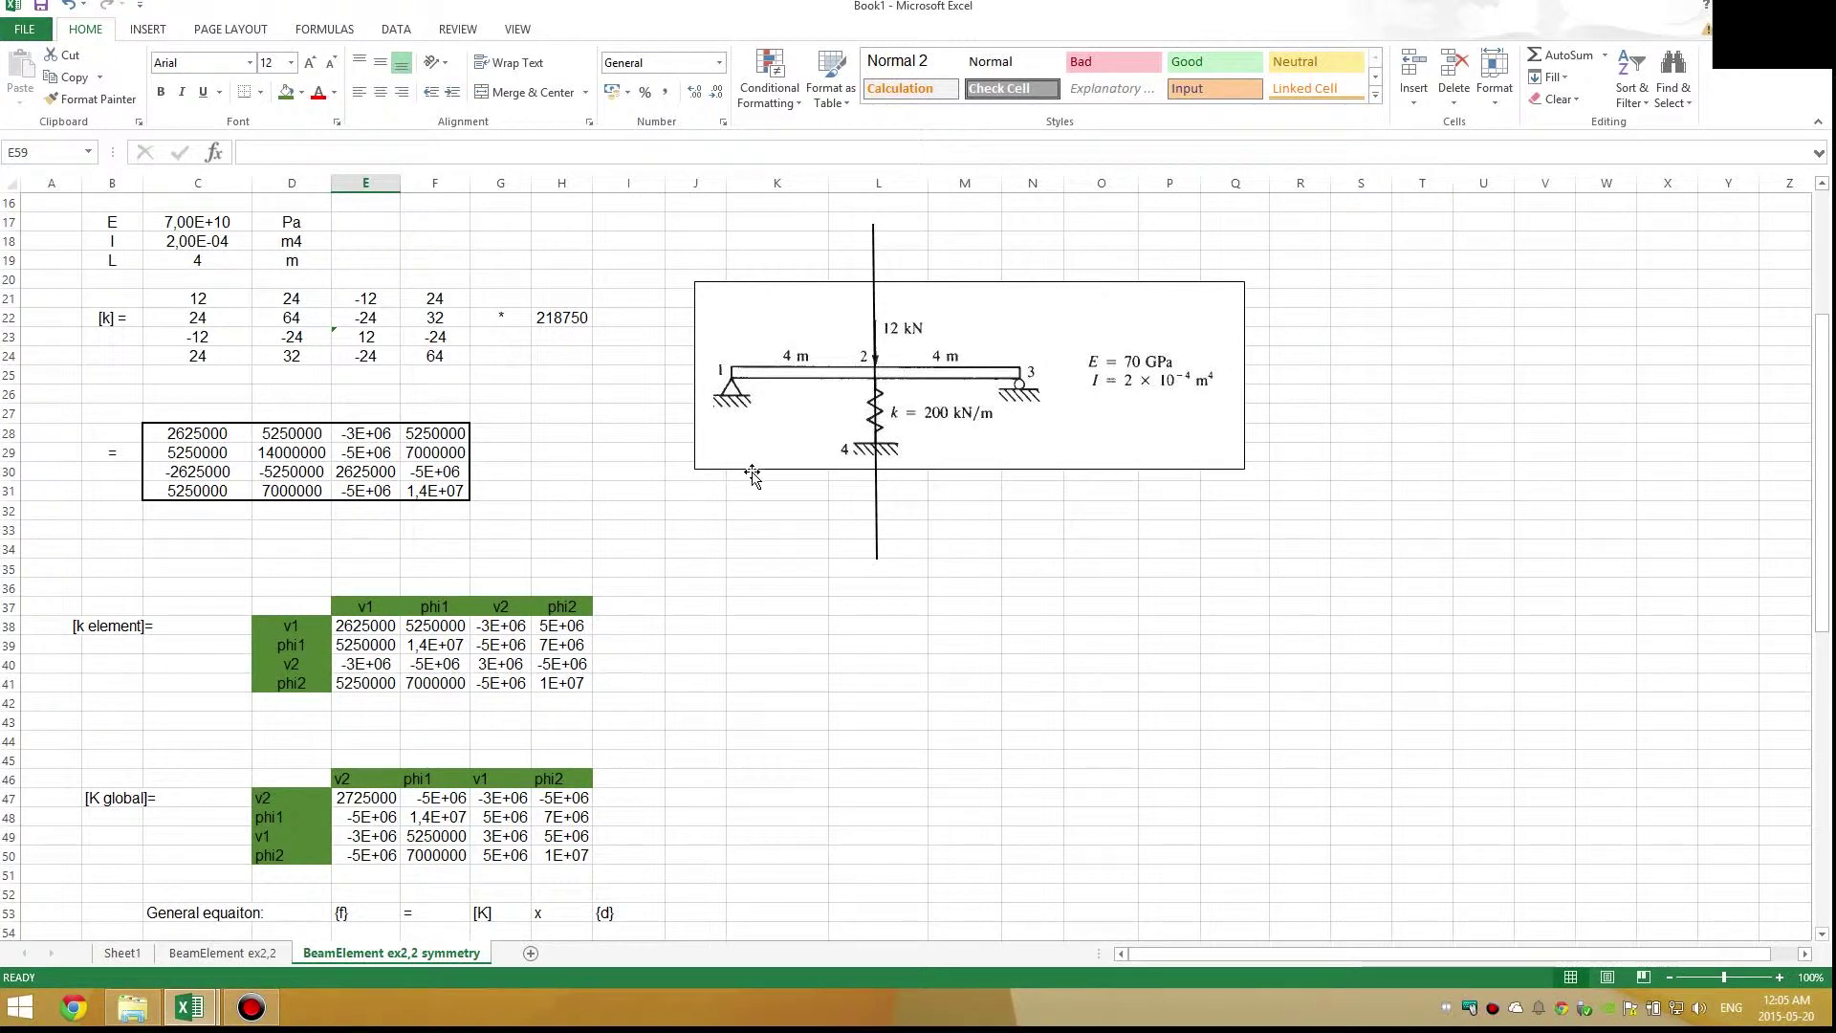
pyautogui.scroll(5, 753, 475)
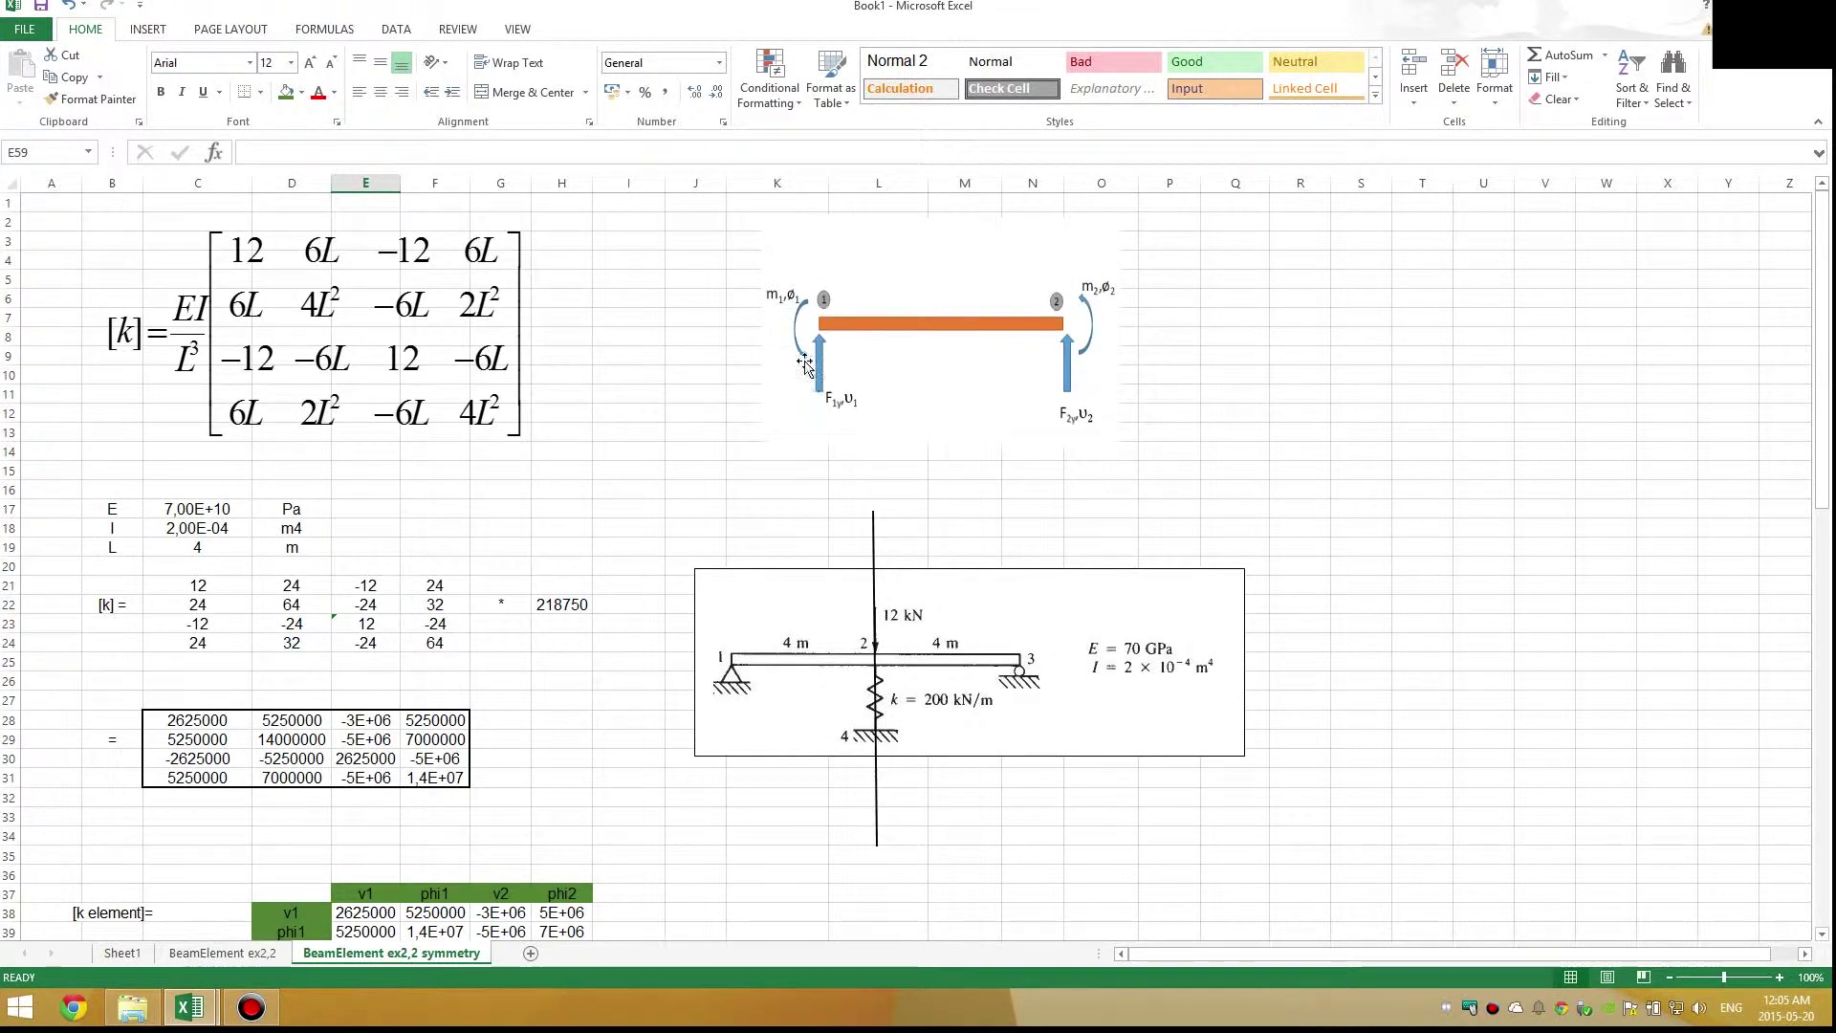
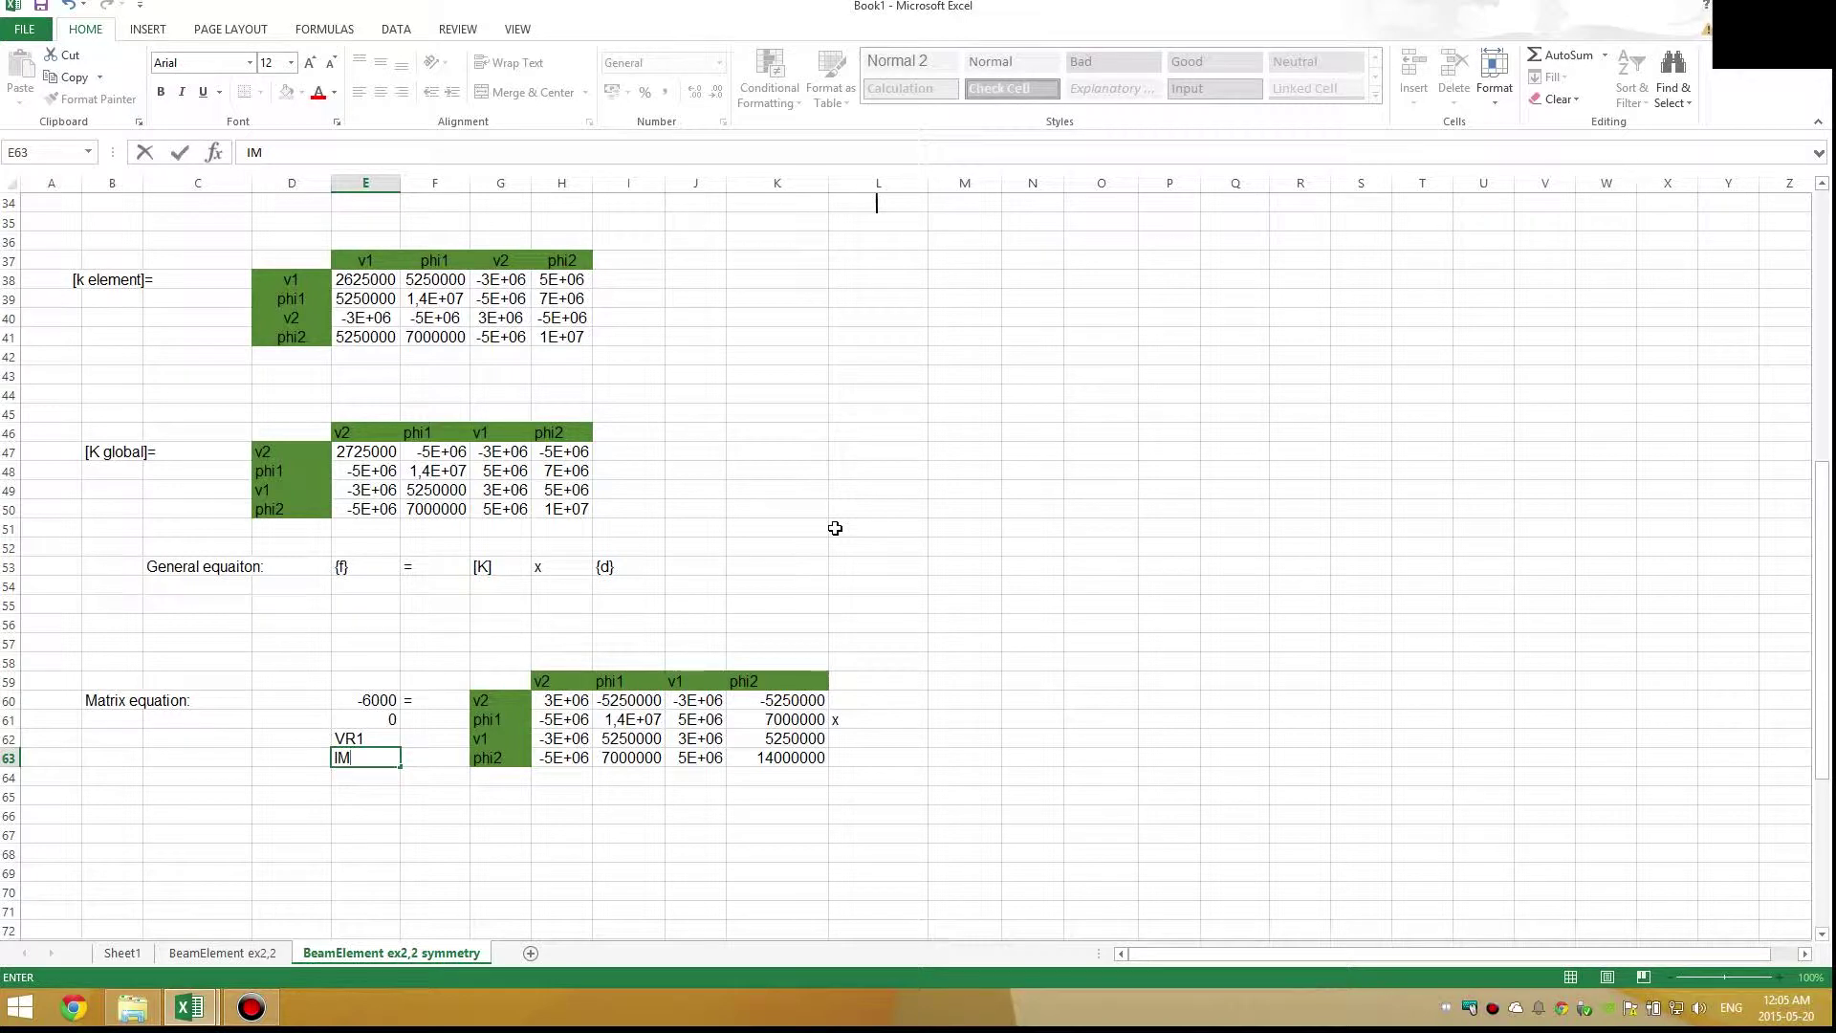
pyautogui.press('Tab')
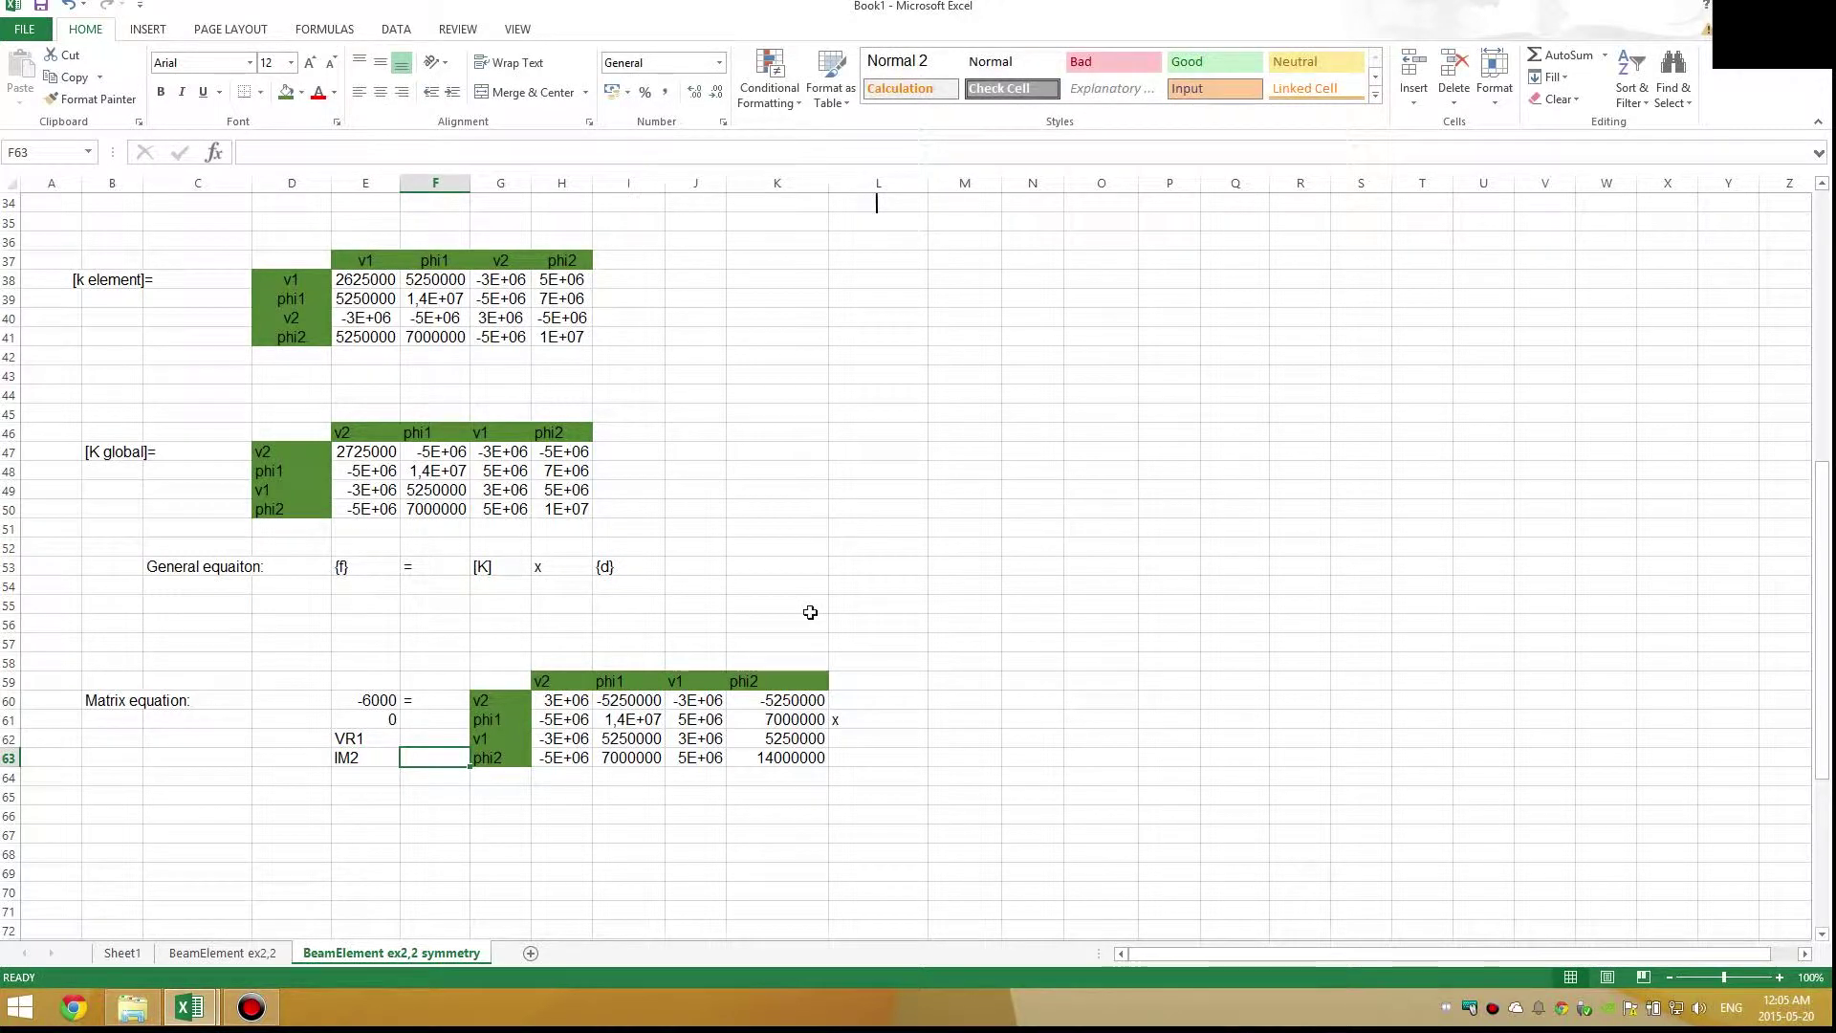
# Examine node 2 and the symmetry line in the beam diagram against the IM2 entry of the force vector
pyautogui.click(498, 756)
pyautogui.scroll(4, 498, 755)
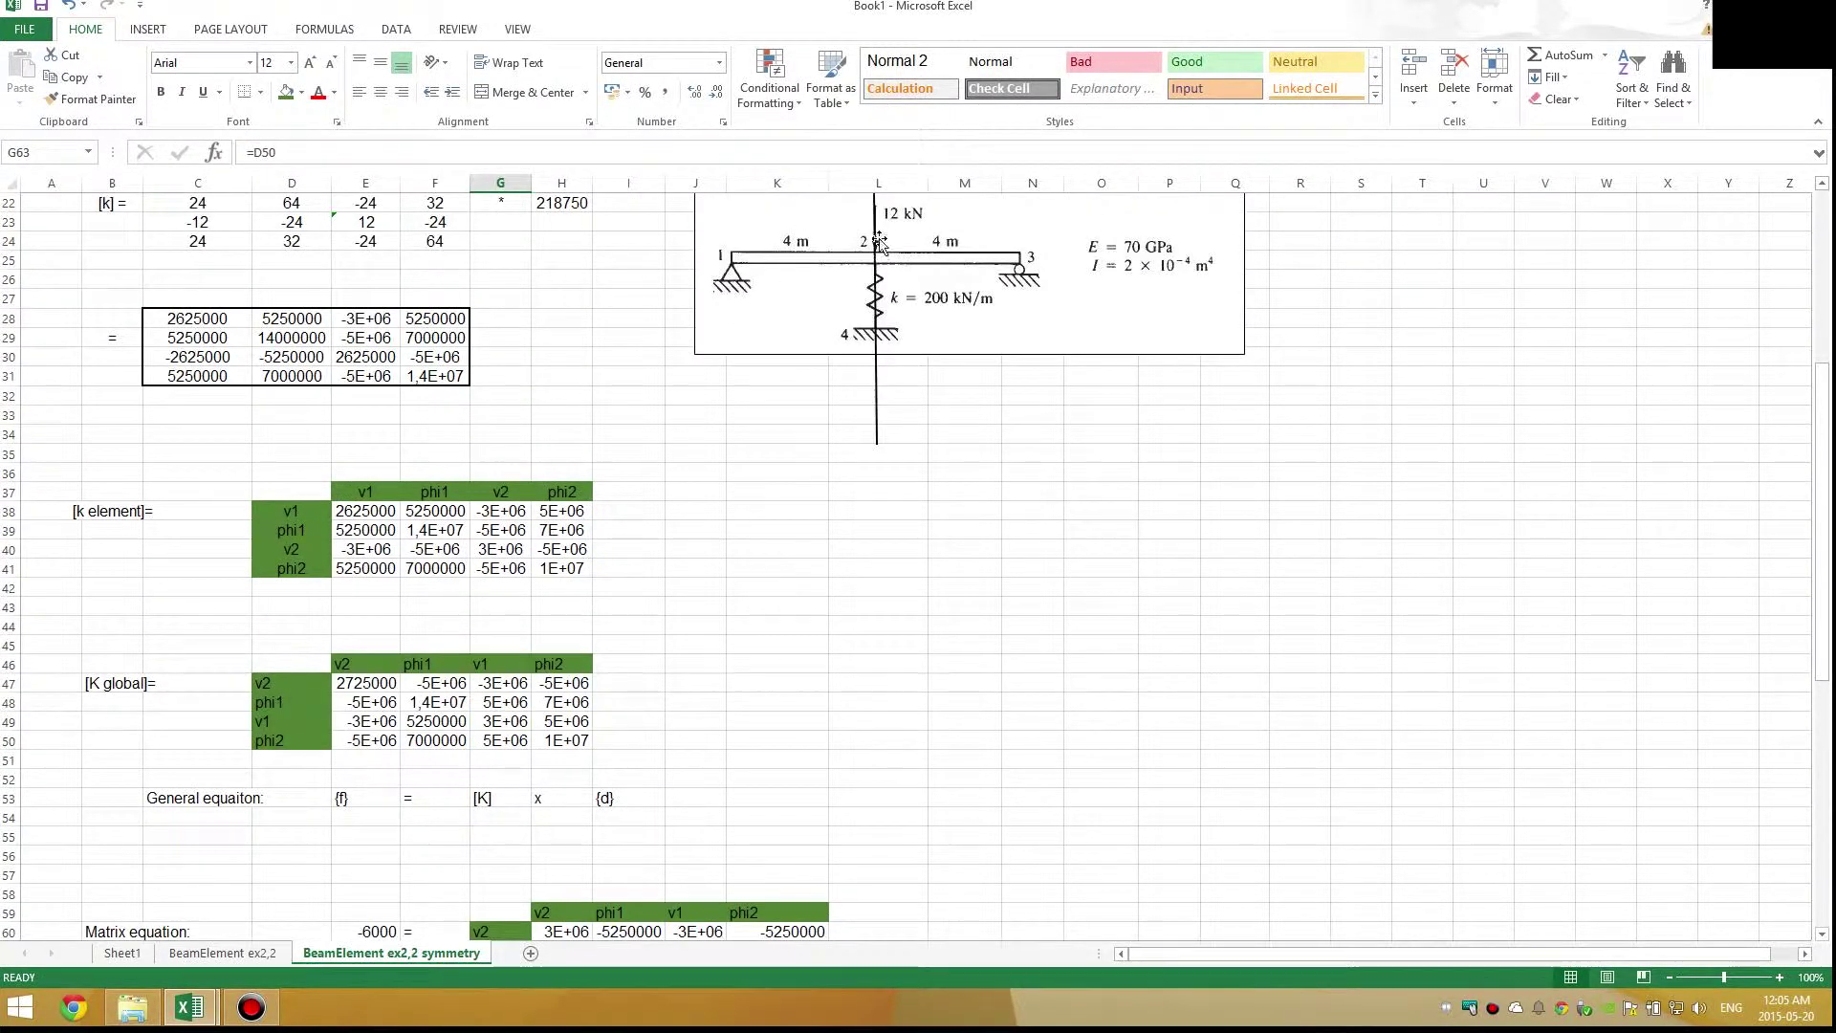
pyautogui.scroll(-2, 765, 527)
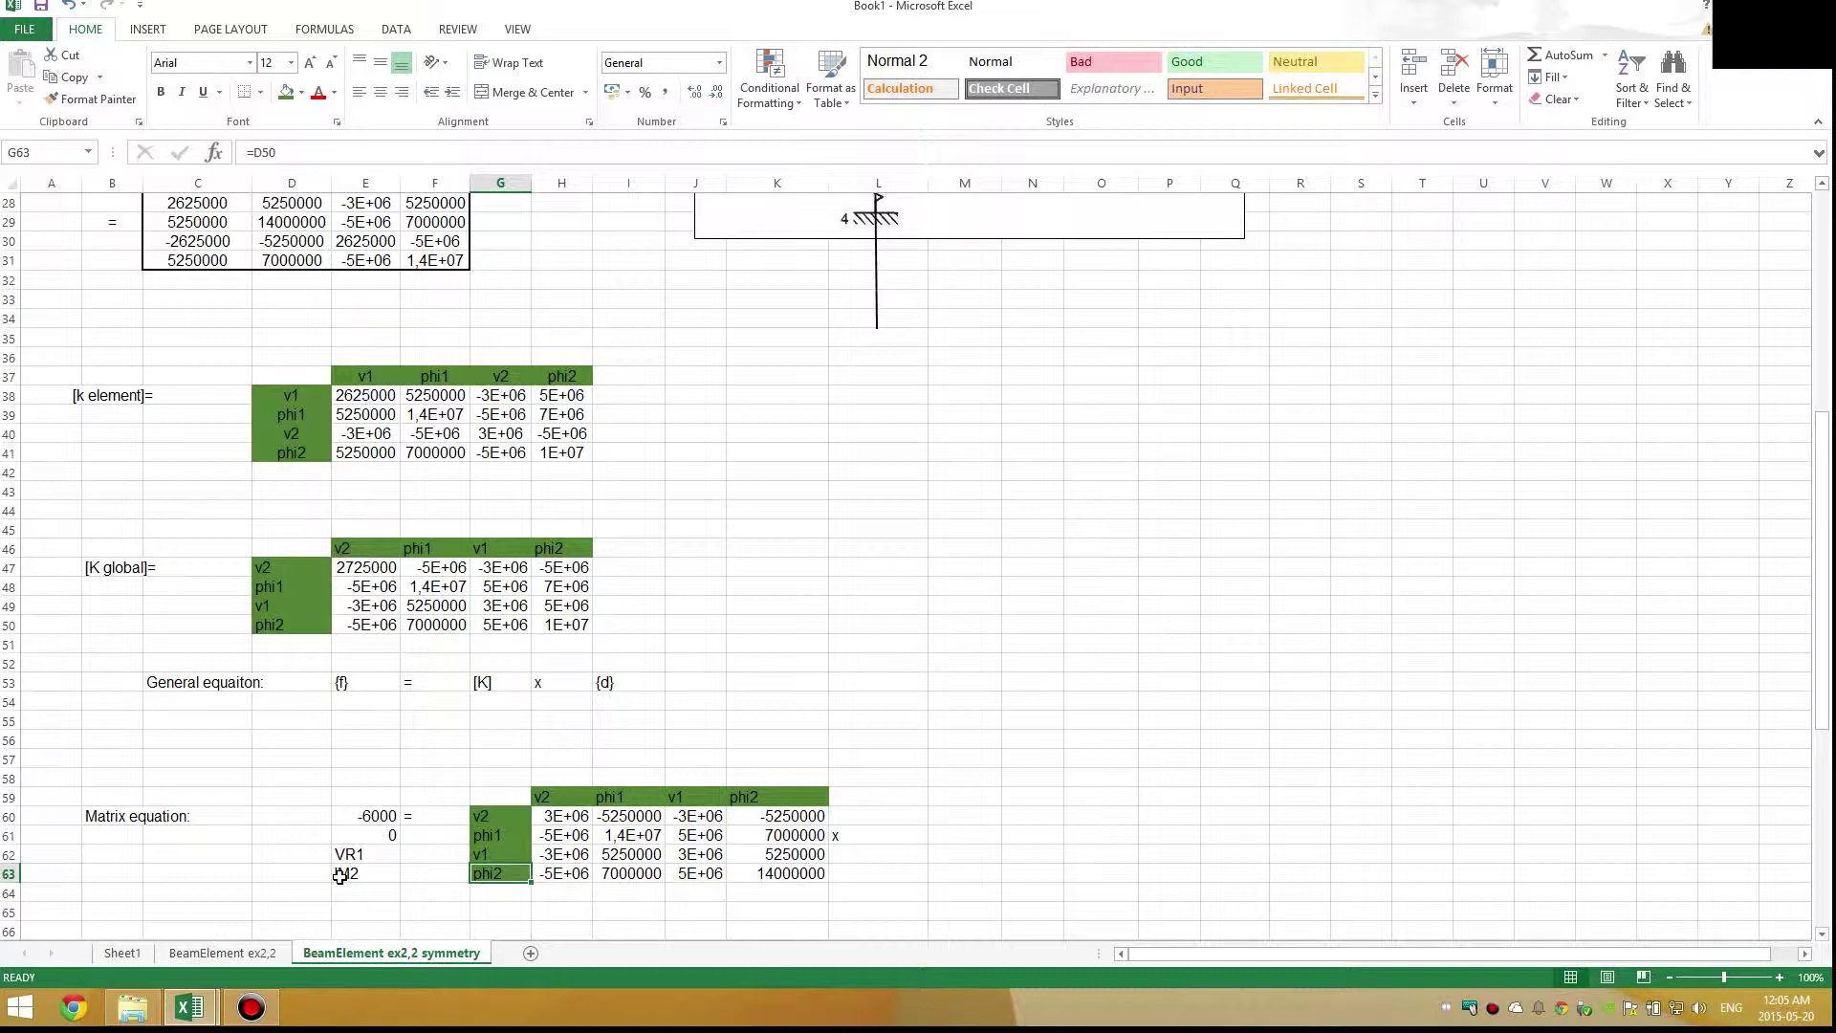
pyautogui.click(339, 876)
pyautogui.scroll(3, 673, 657)
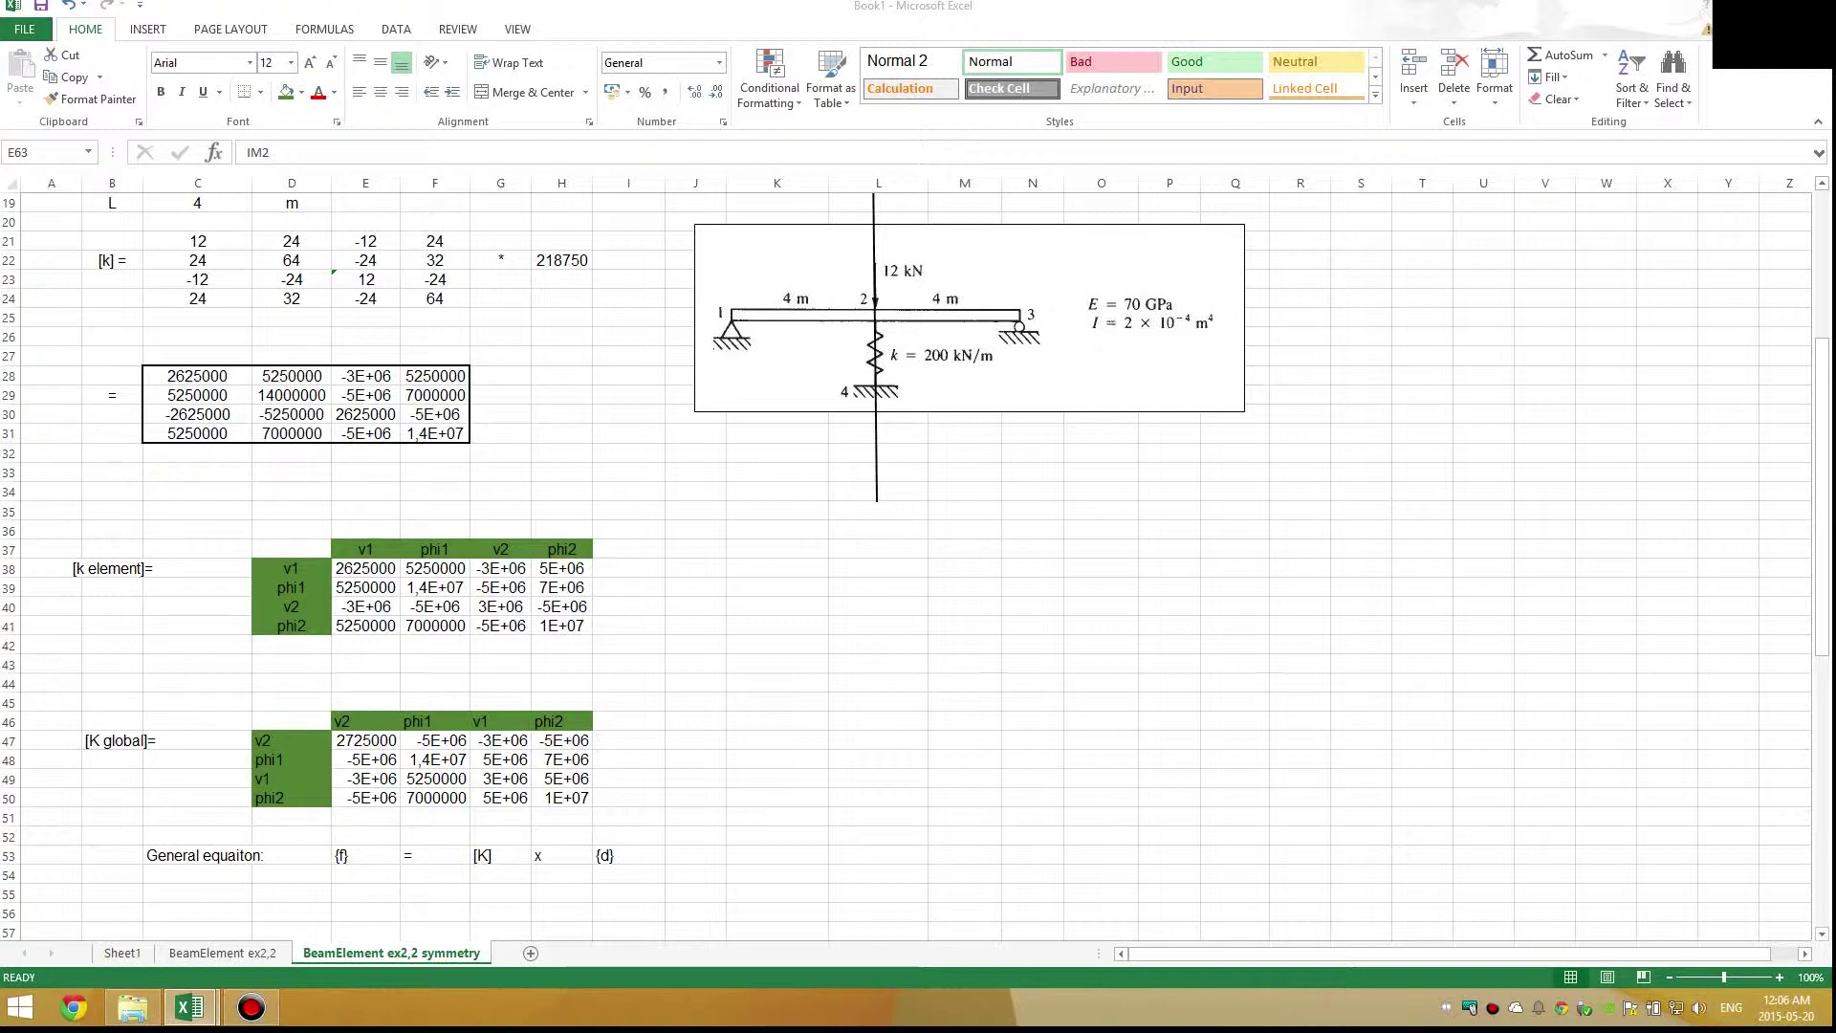
pyautogui.scroll(-3, 767, 697)
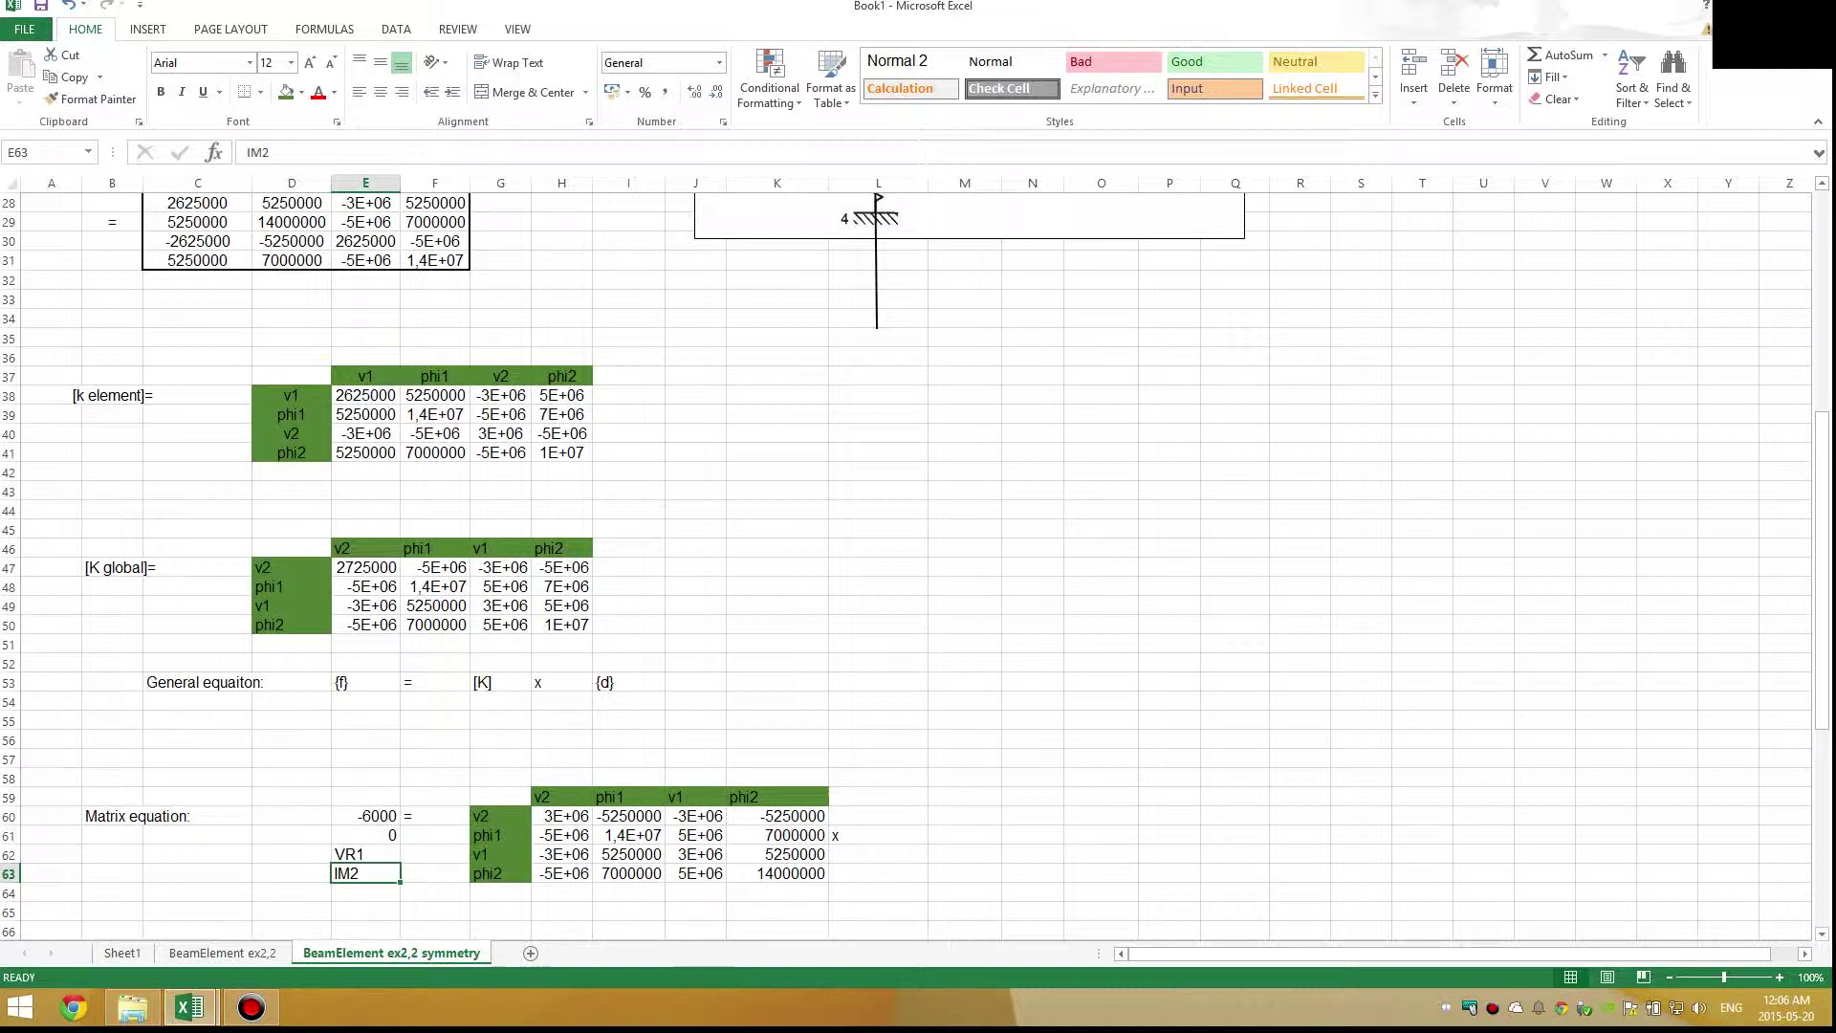
pyautogui.click(885, 697)
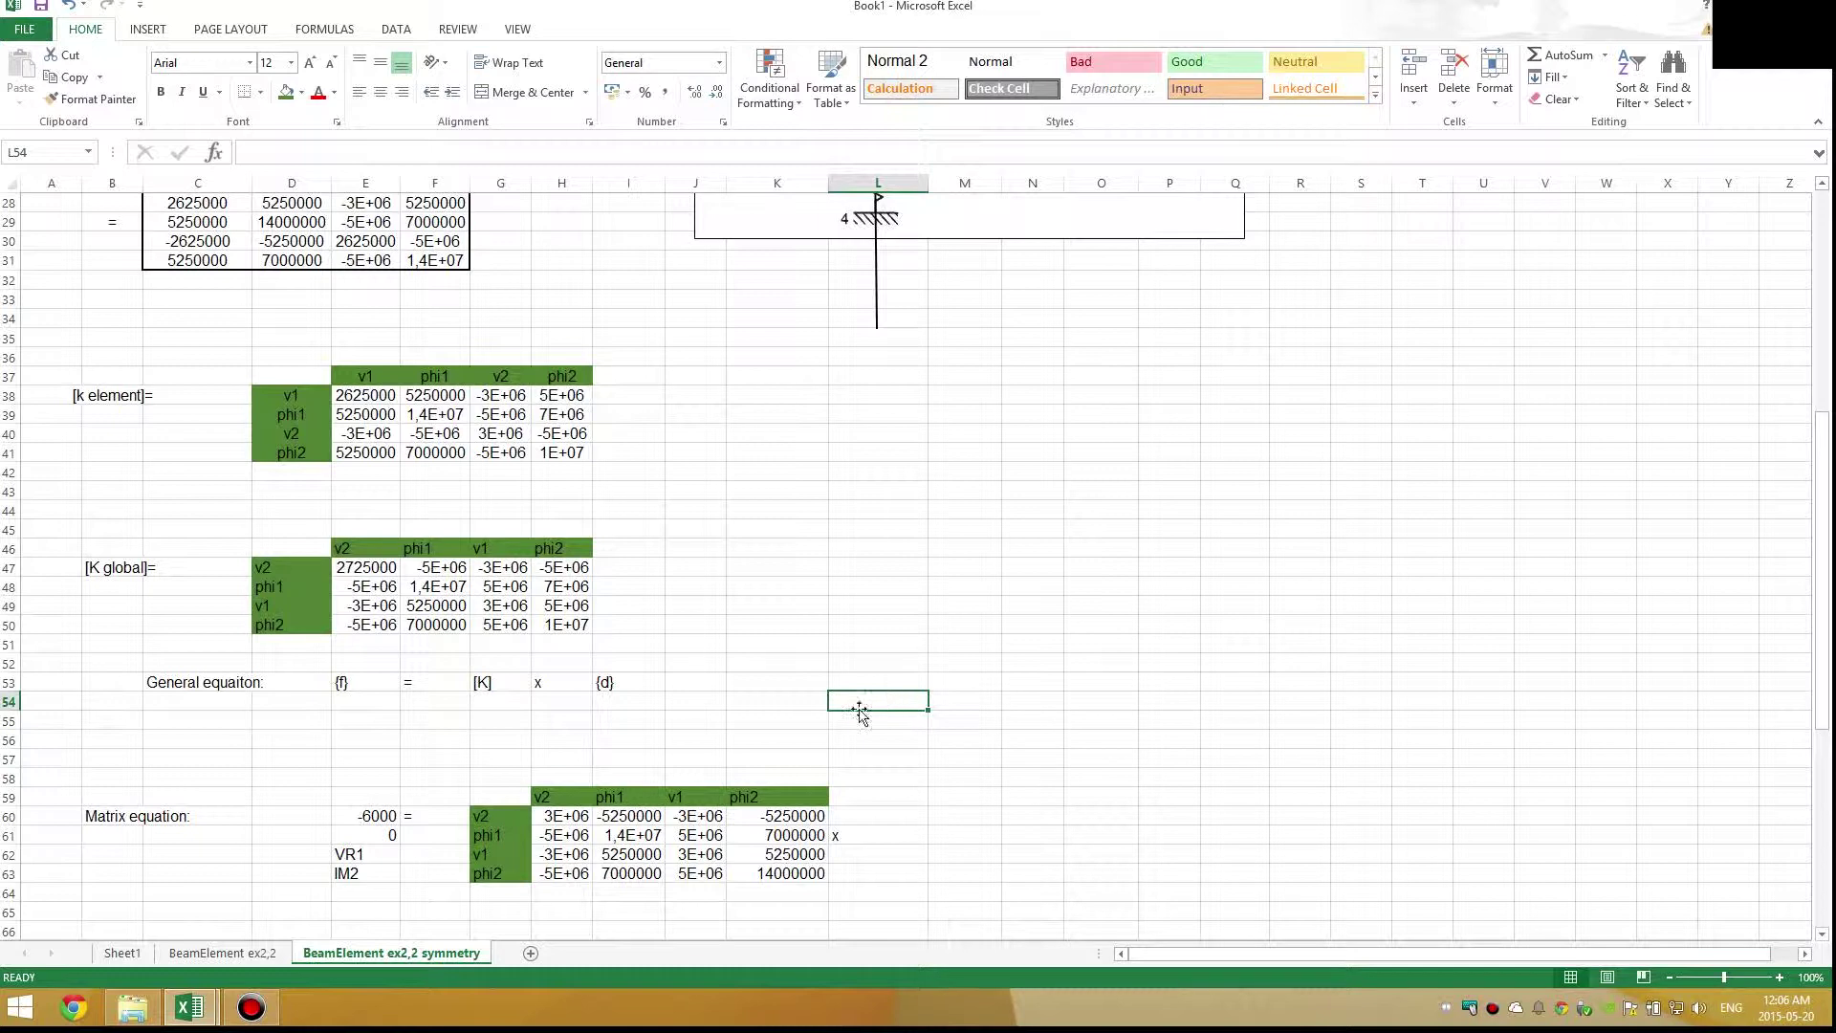
pyautogui.click(716, 586)
pyautogui.scroll(3, 705, 648)
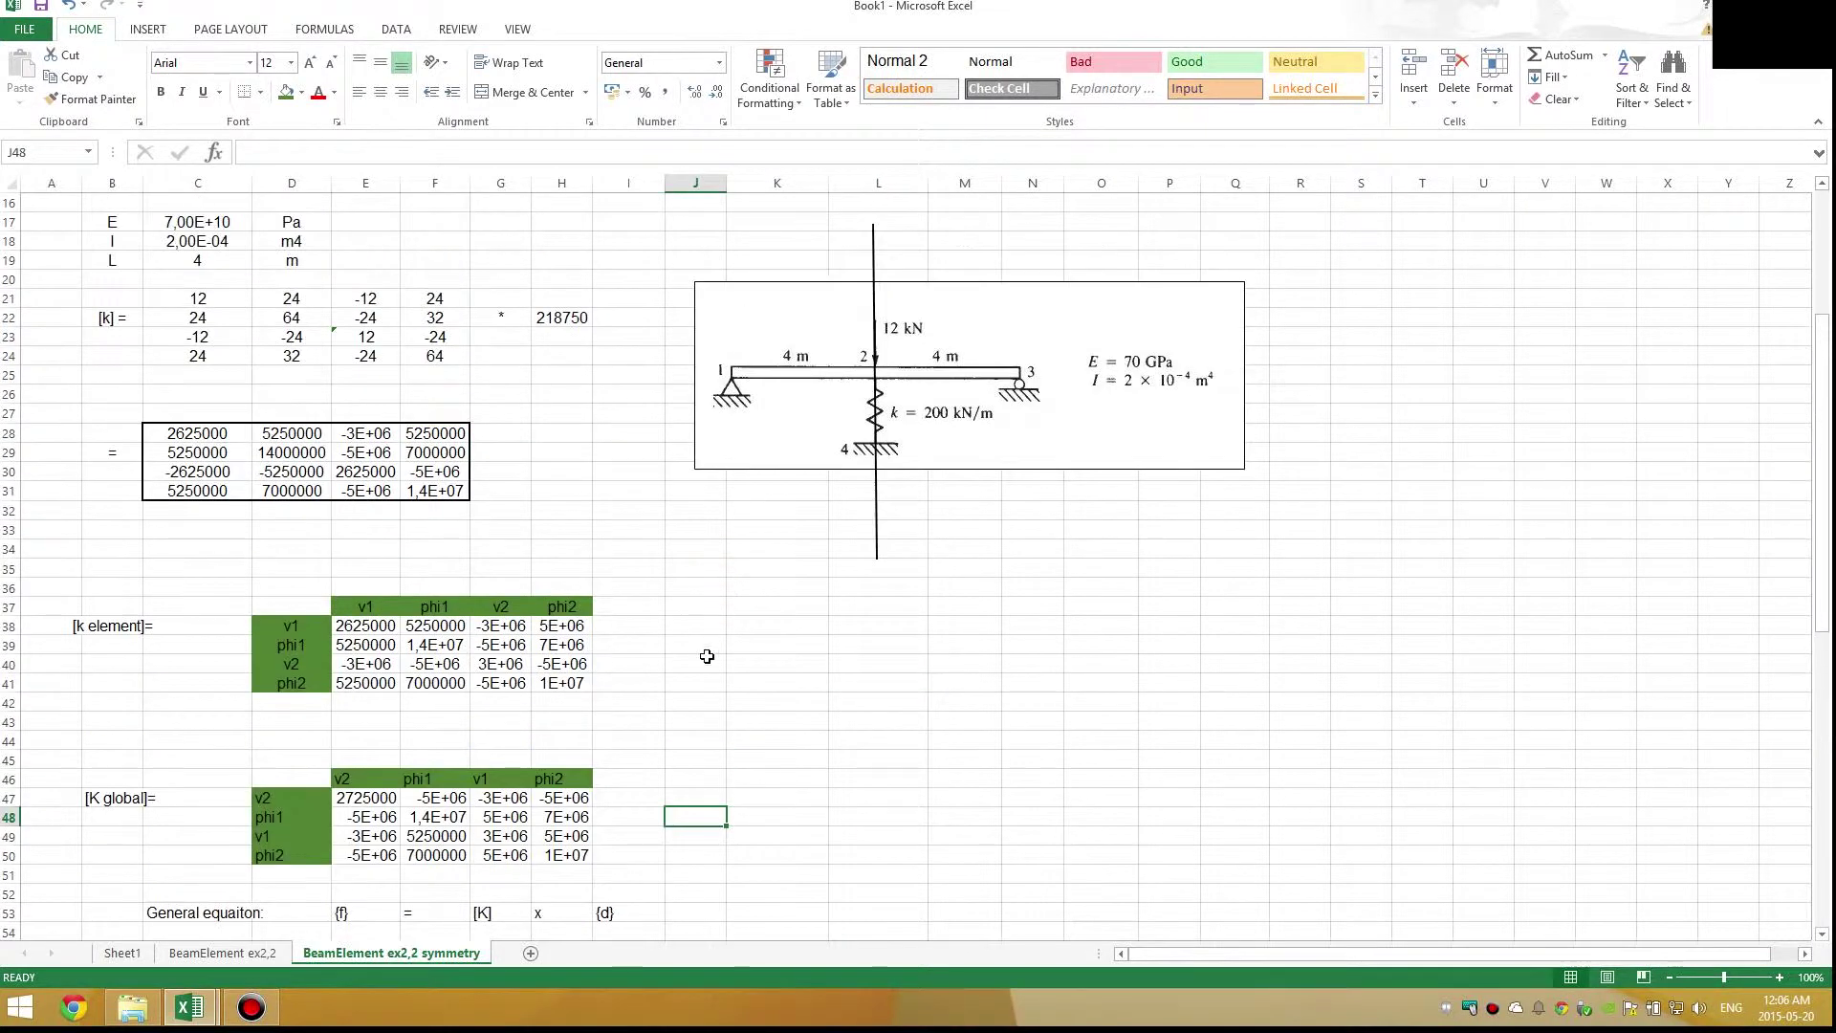
pyautogui.scroll(-3, 430, 750)
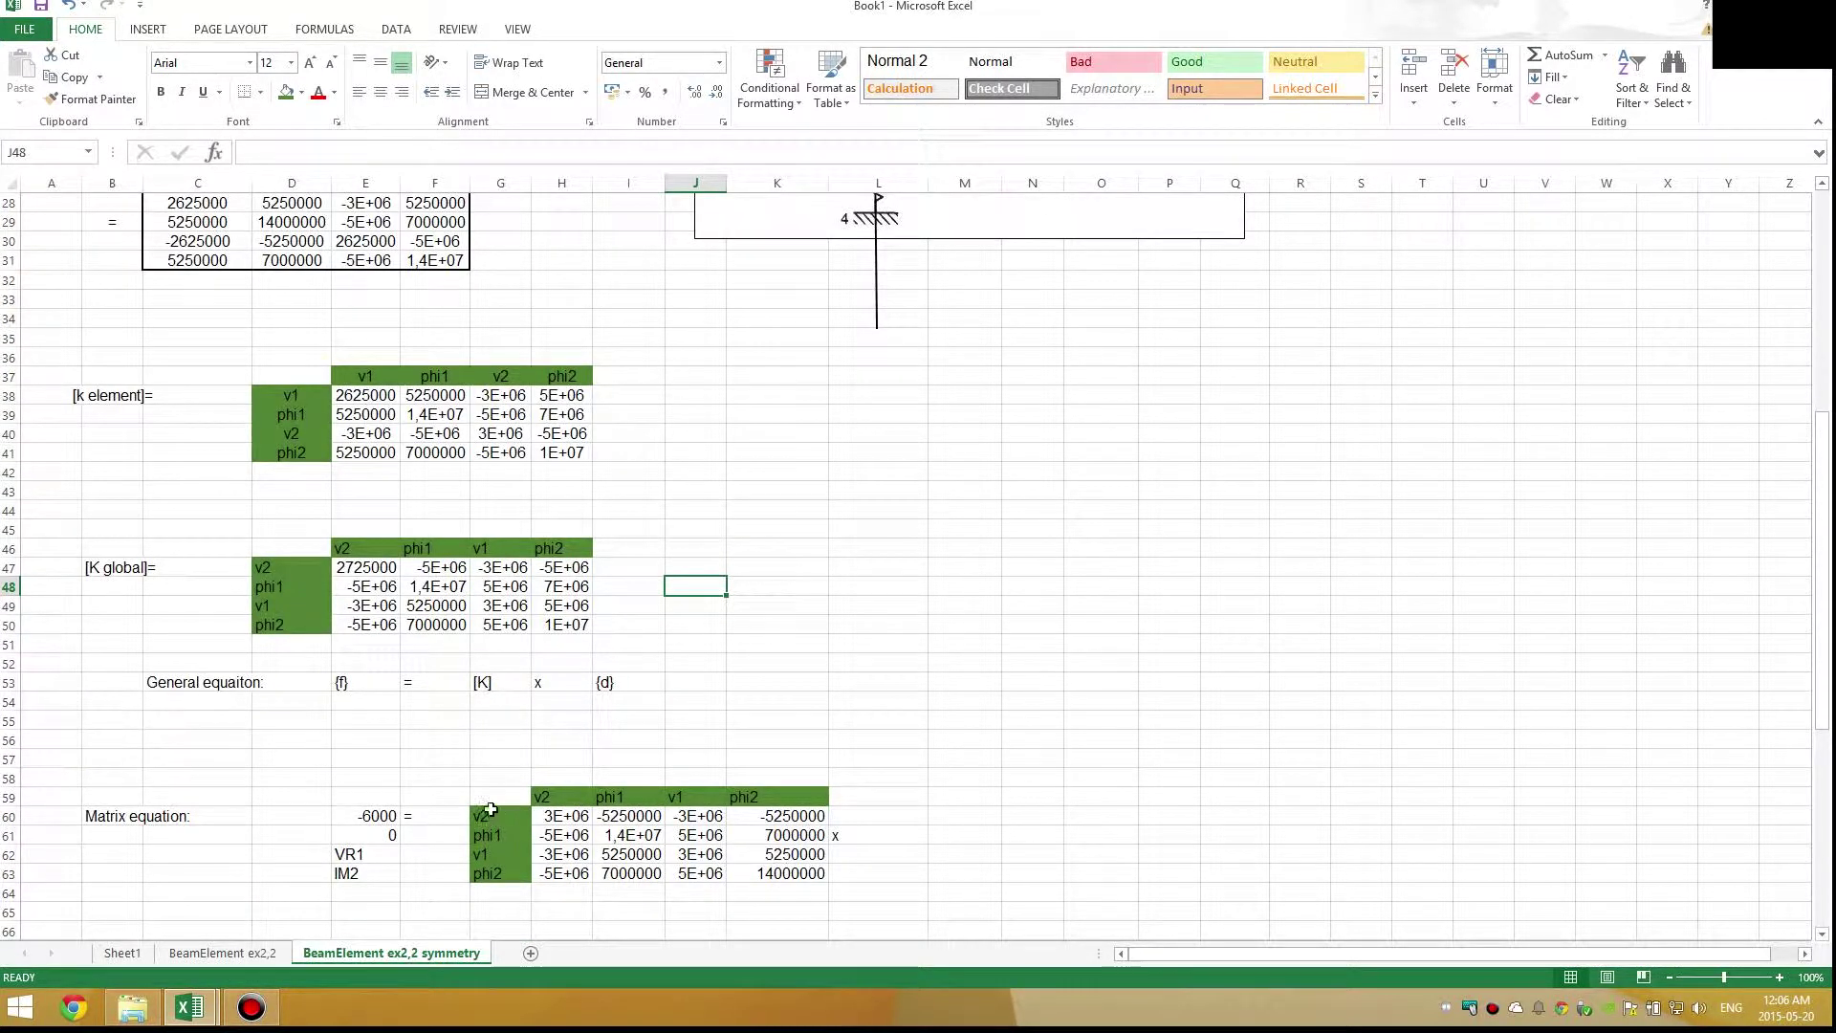
# Copy the row labels G60:G63 and paste them as values only at M59 for the displacement vector
pyautogui.moveTo(489, 813); pyautogui.dragTo(493, 874)
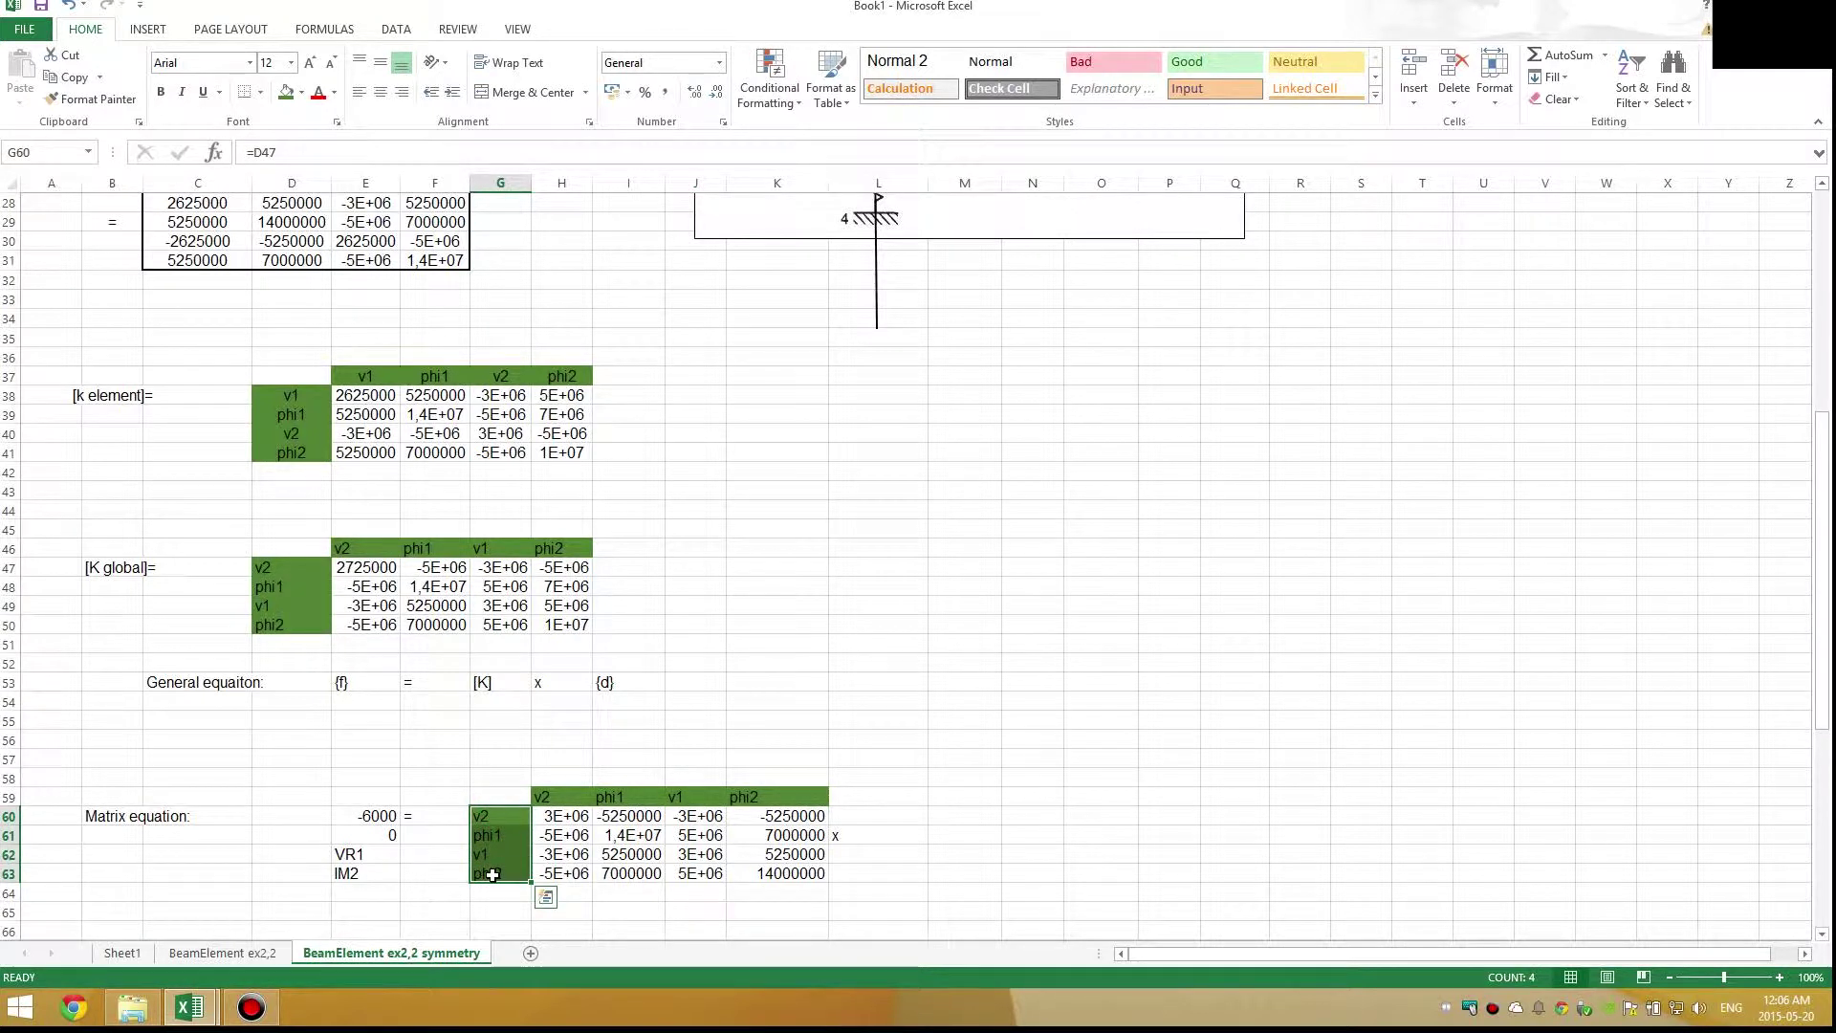
pyautogui.hotkey('ctrl', 'c')
pyautogui.click(956, 796)
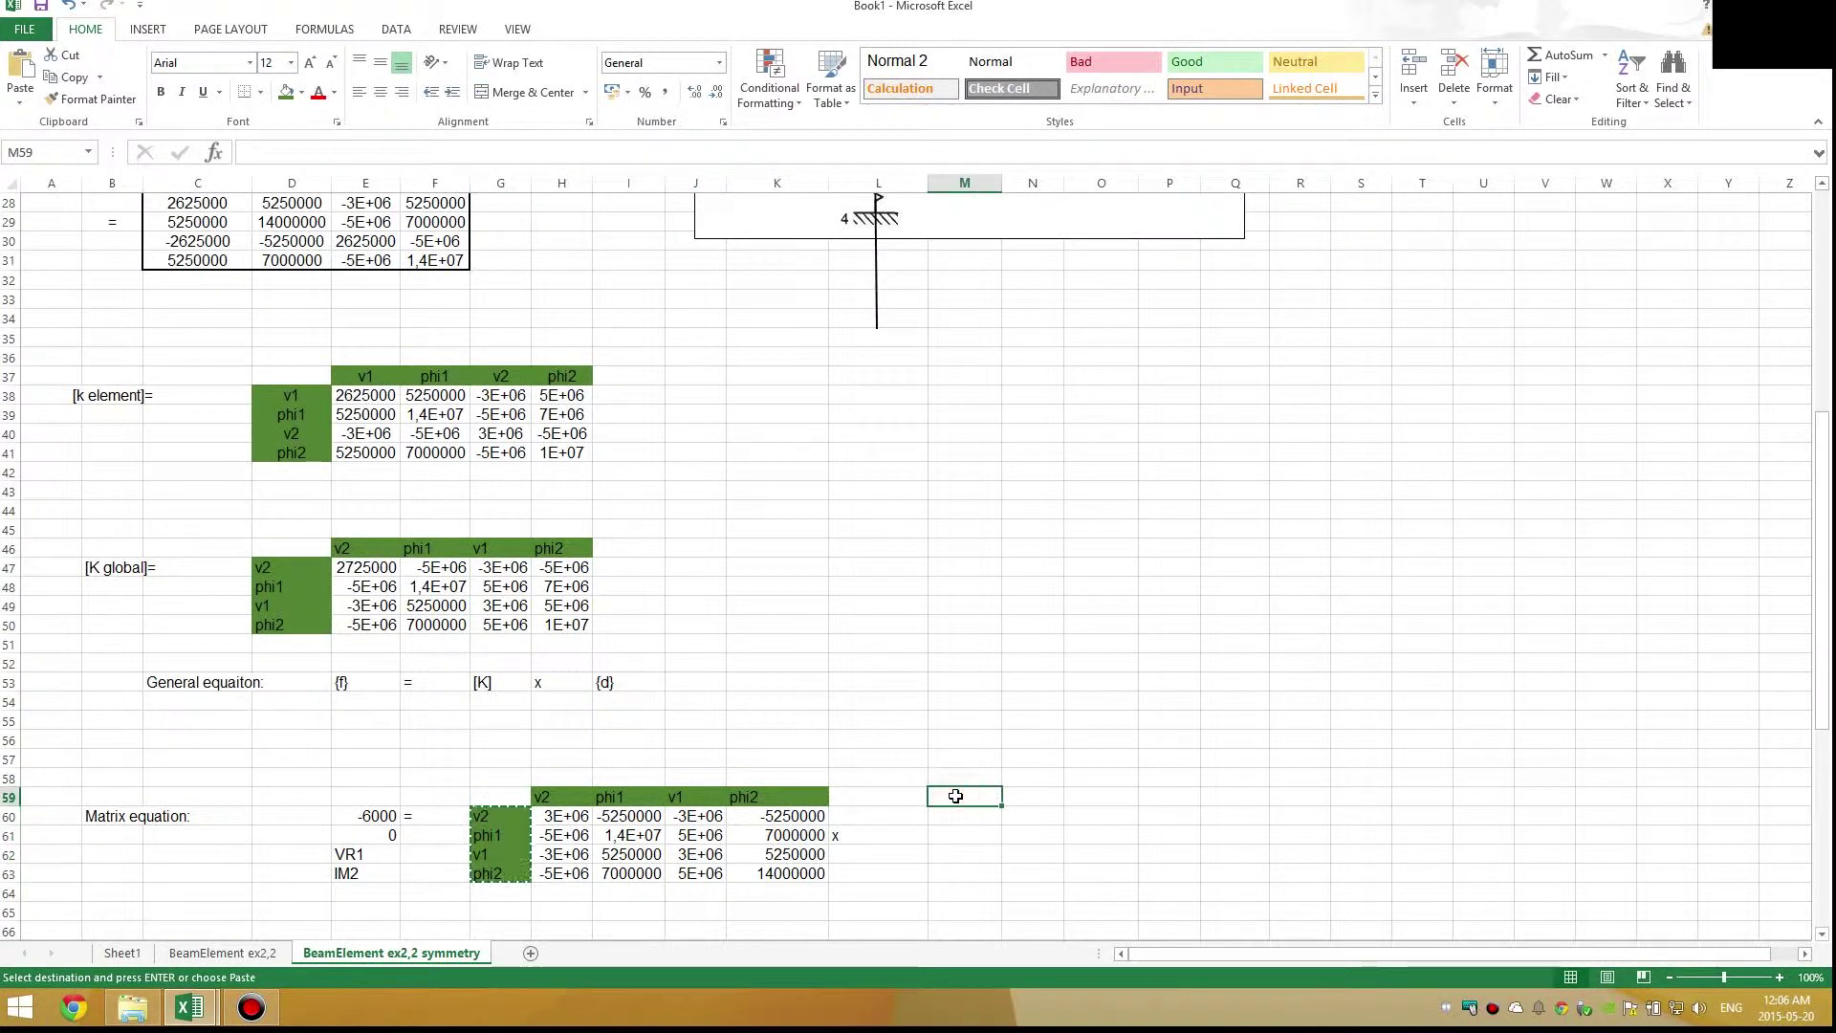
pyautogui.hotkey('ctrl', 'v')
pyautogui.click(1035, 877)
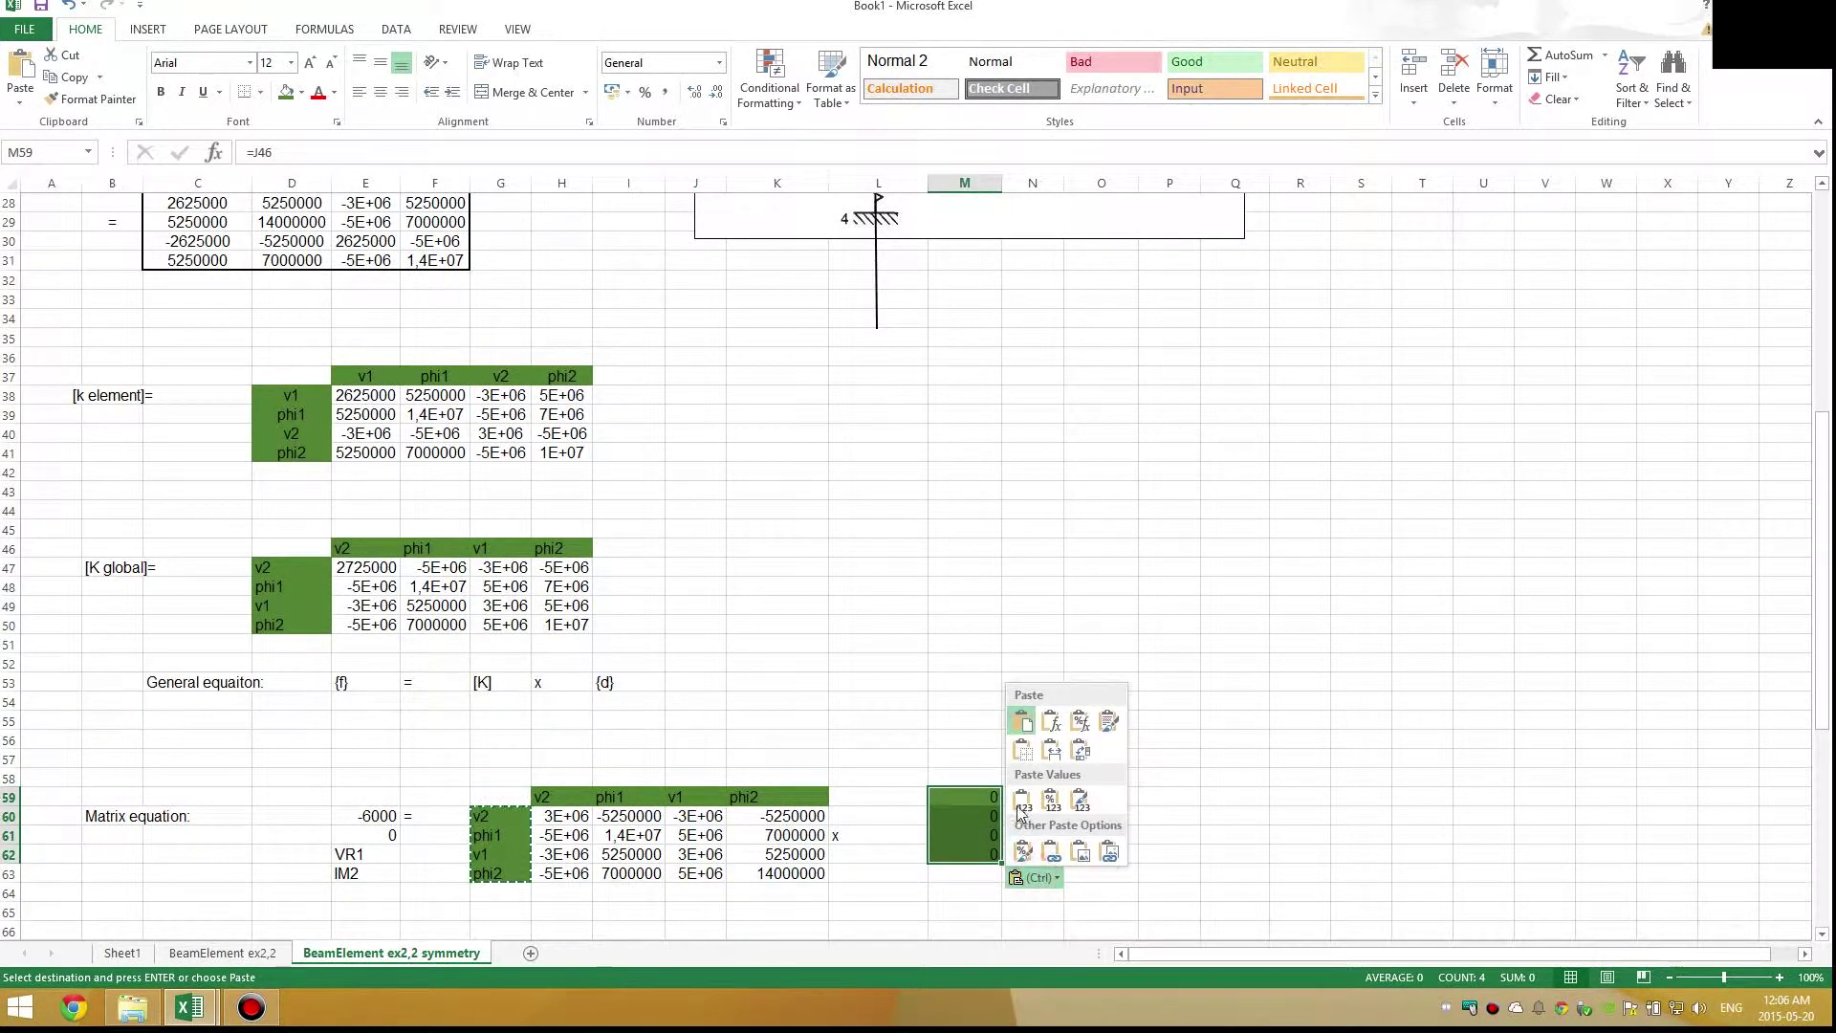
pyautogui.click(1020, 806)
pyautogui.click(885, 757)
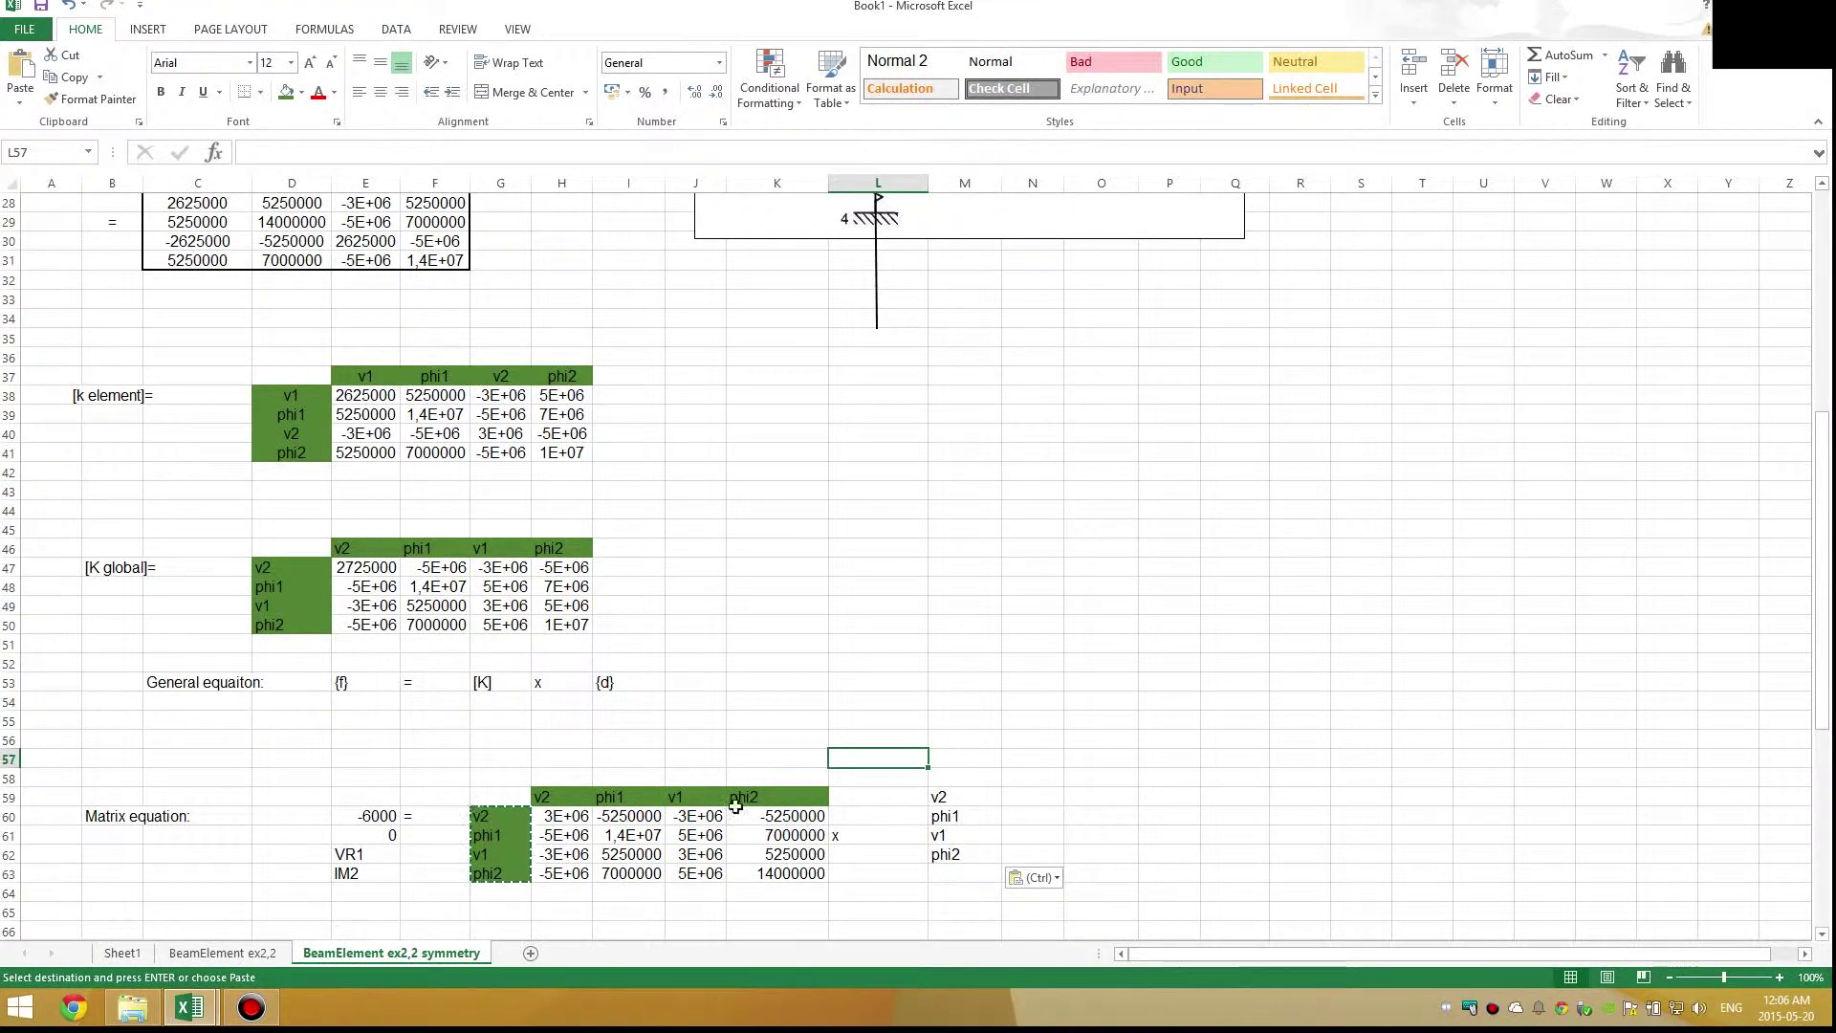
# Examine the supports and the symmetry line in the beam diagram against the displacement vector entries
pyautogui.scroll(-1, 735, 807)
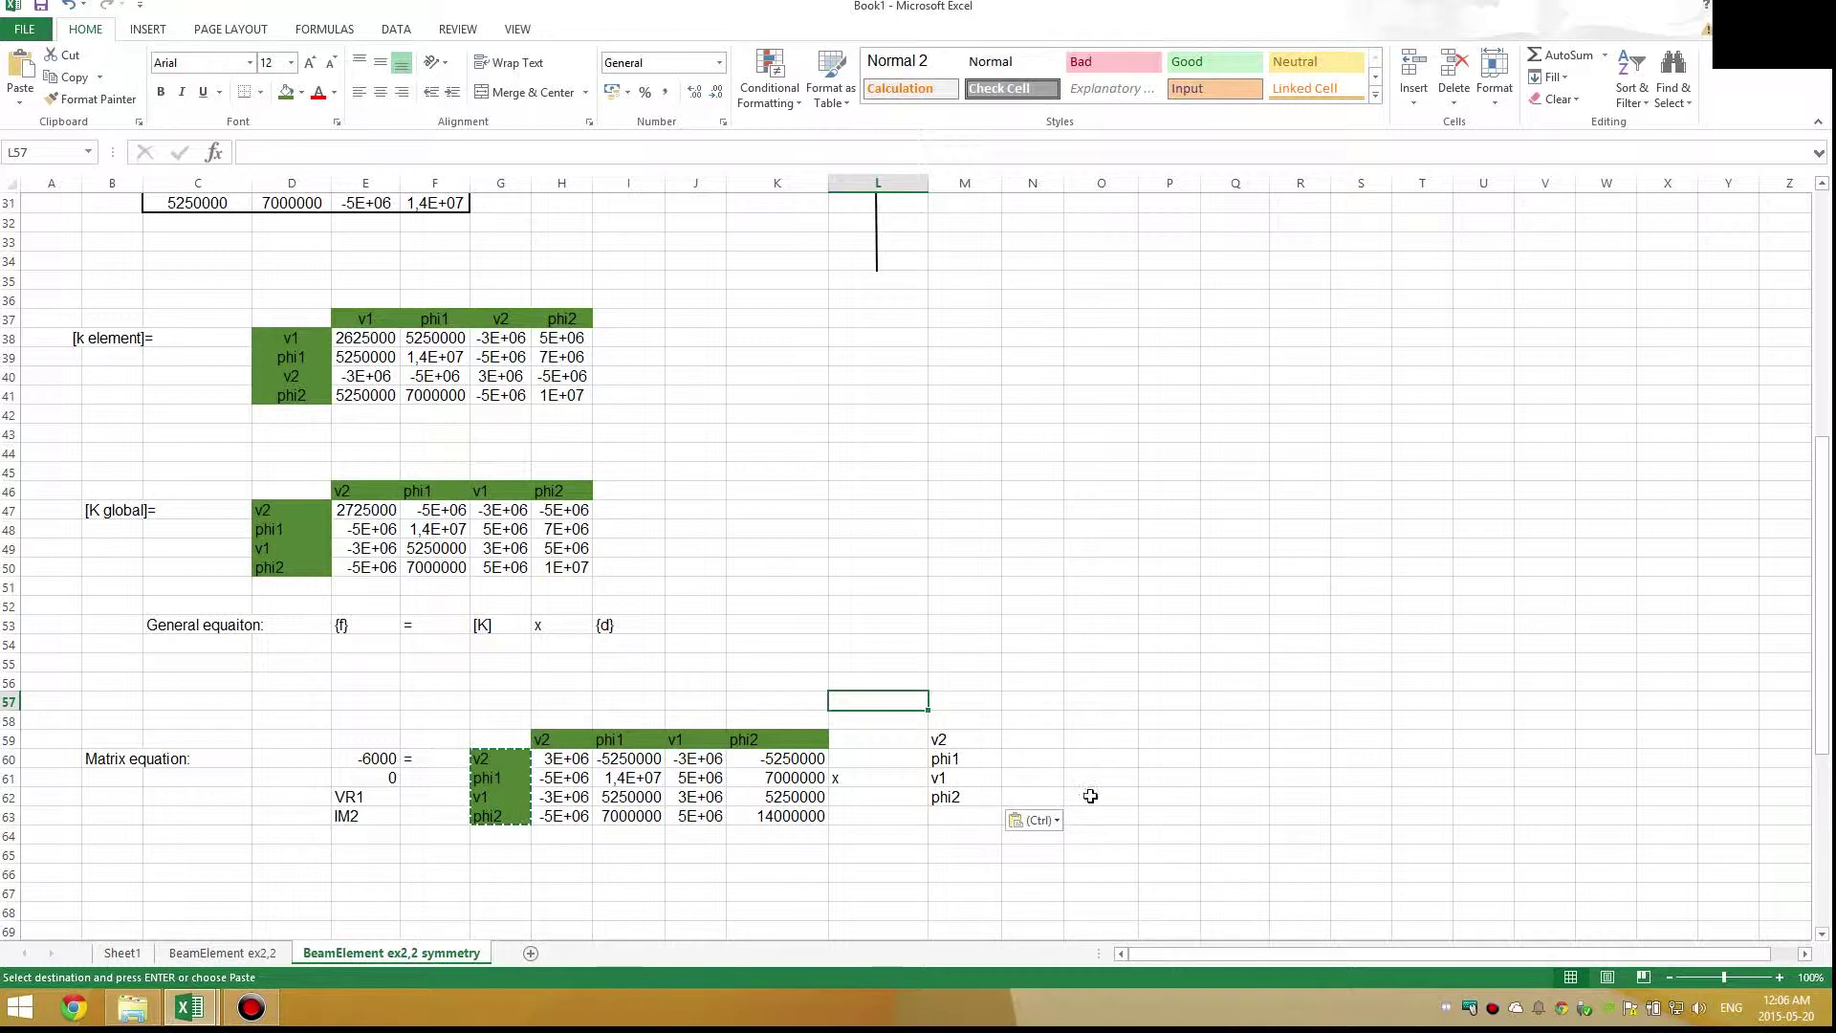
pyautogui.scroll(1, 902, 737)
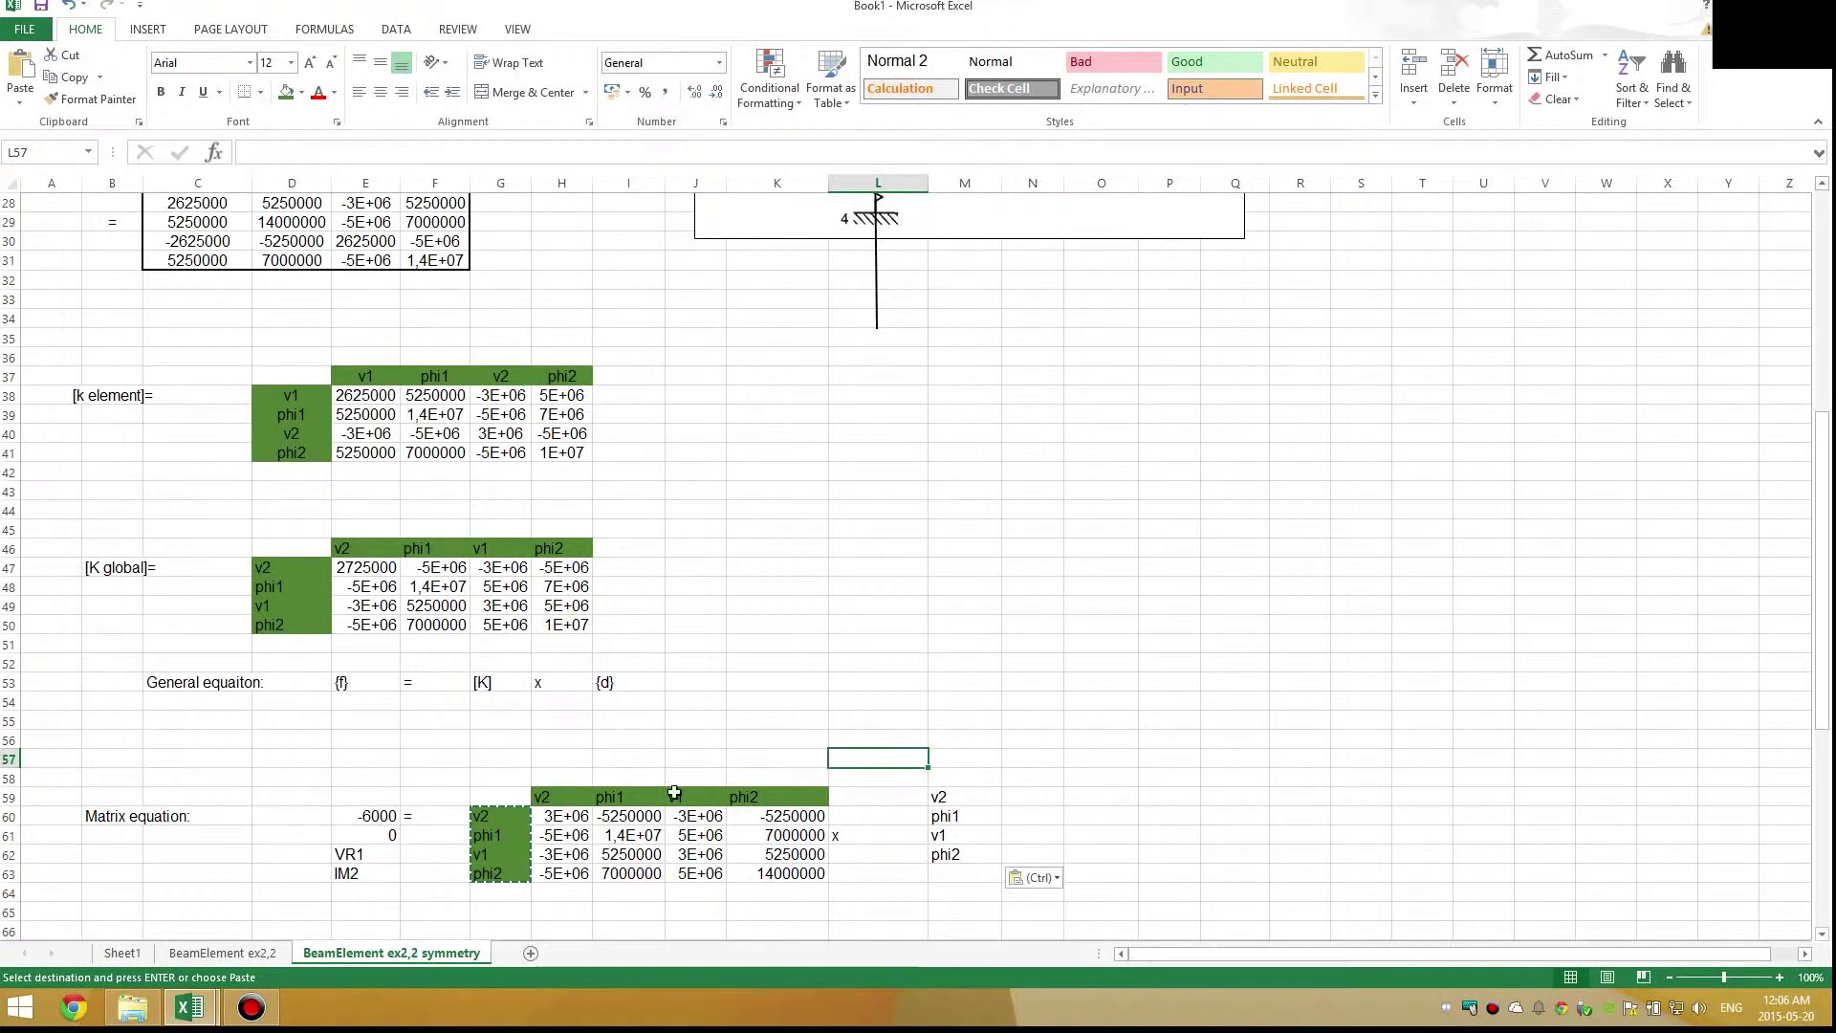
pyautogui.moveTo(904, 796); pyautogui.dragTo(1071, 875)
pyautogui.click(904, 721)
pyautogui.scroll(1, 904, 756)
pyautogui.scroll(2, 904, 771)
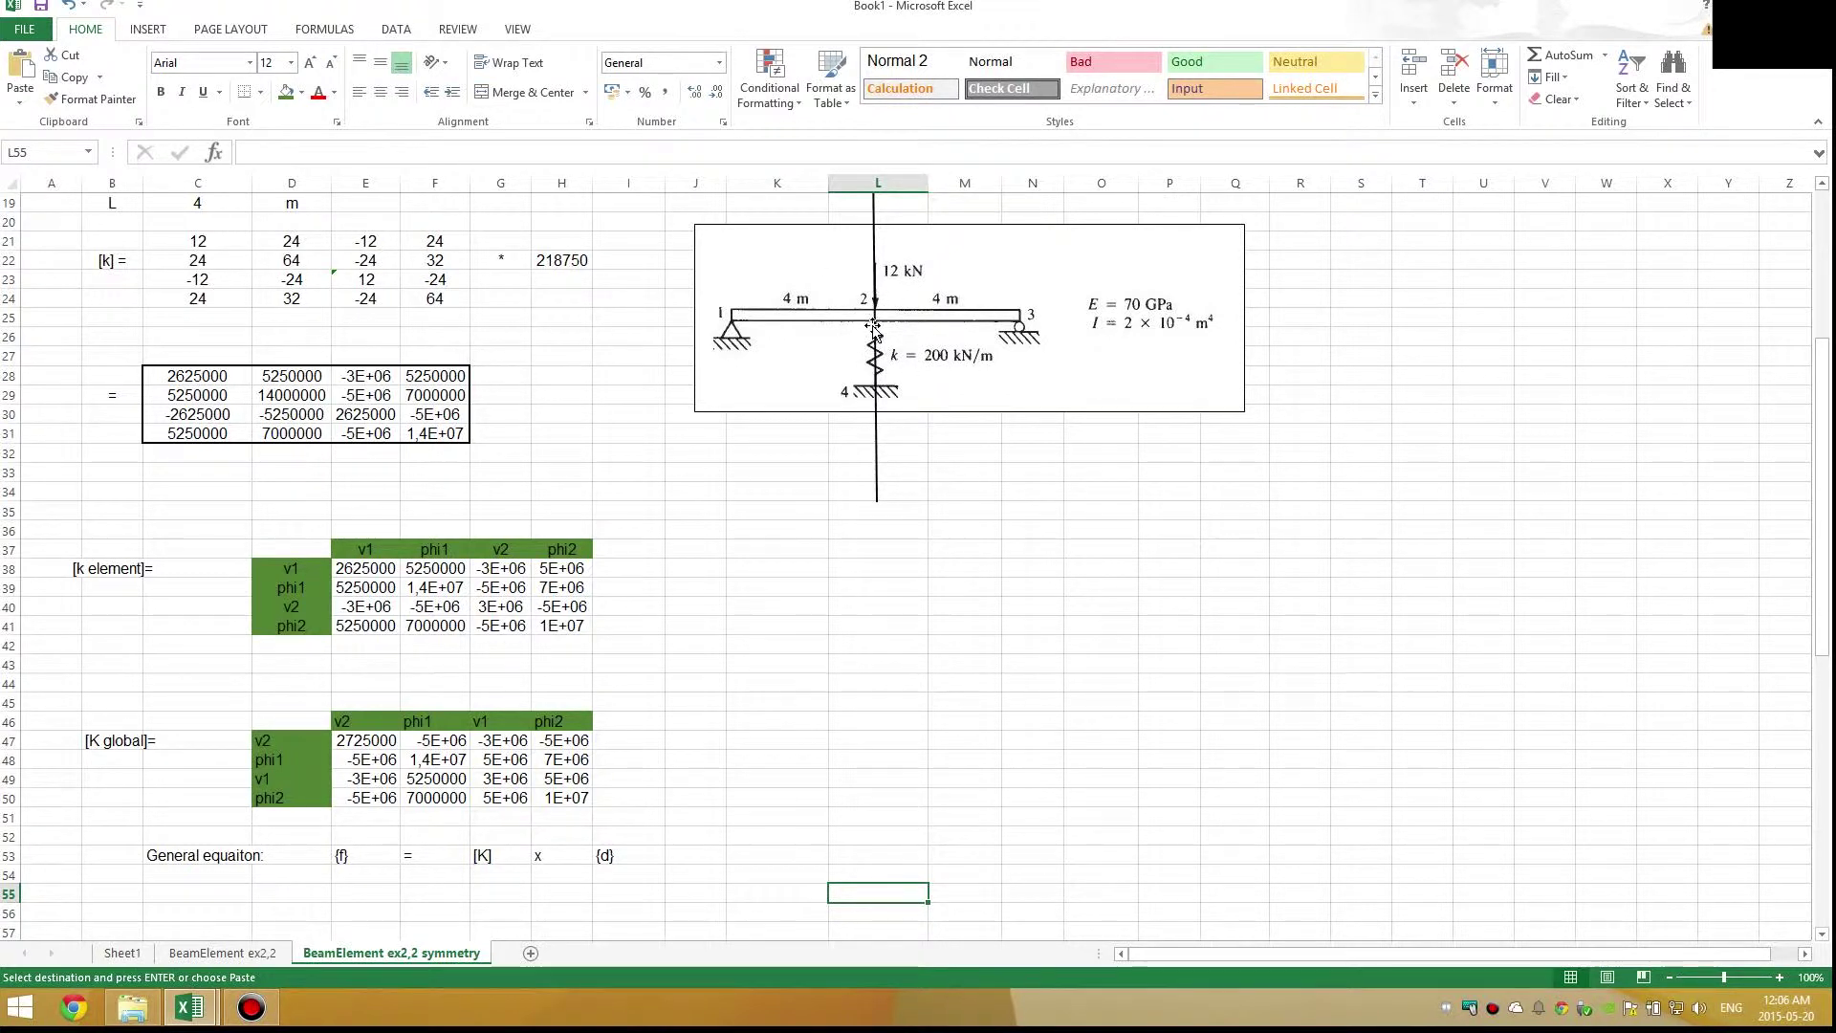
pyautogui.scroll(-3, 870, 306)
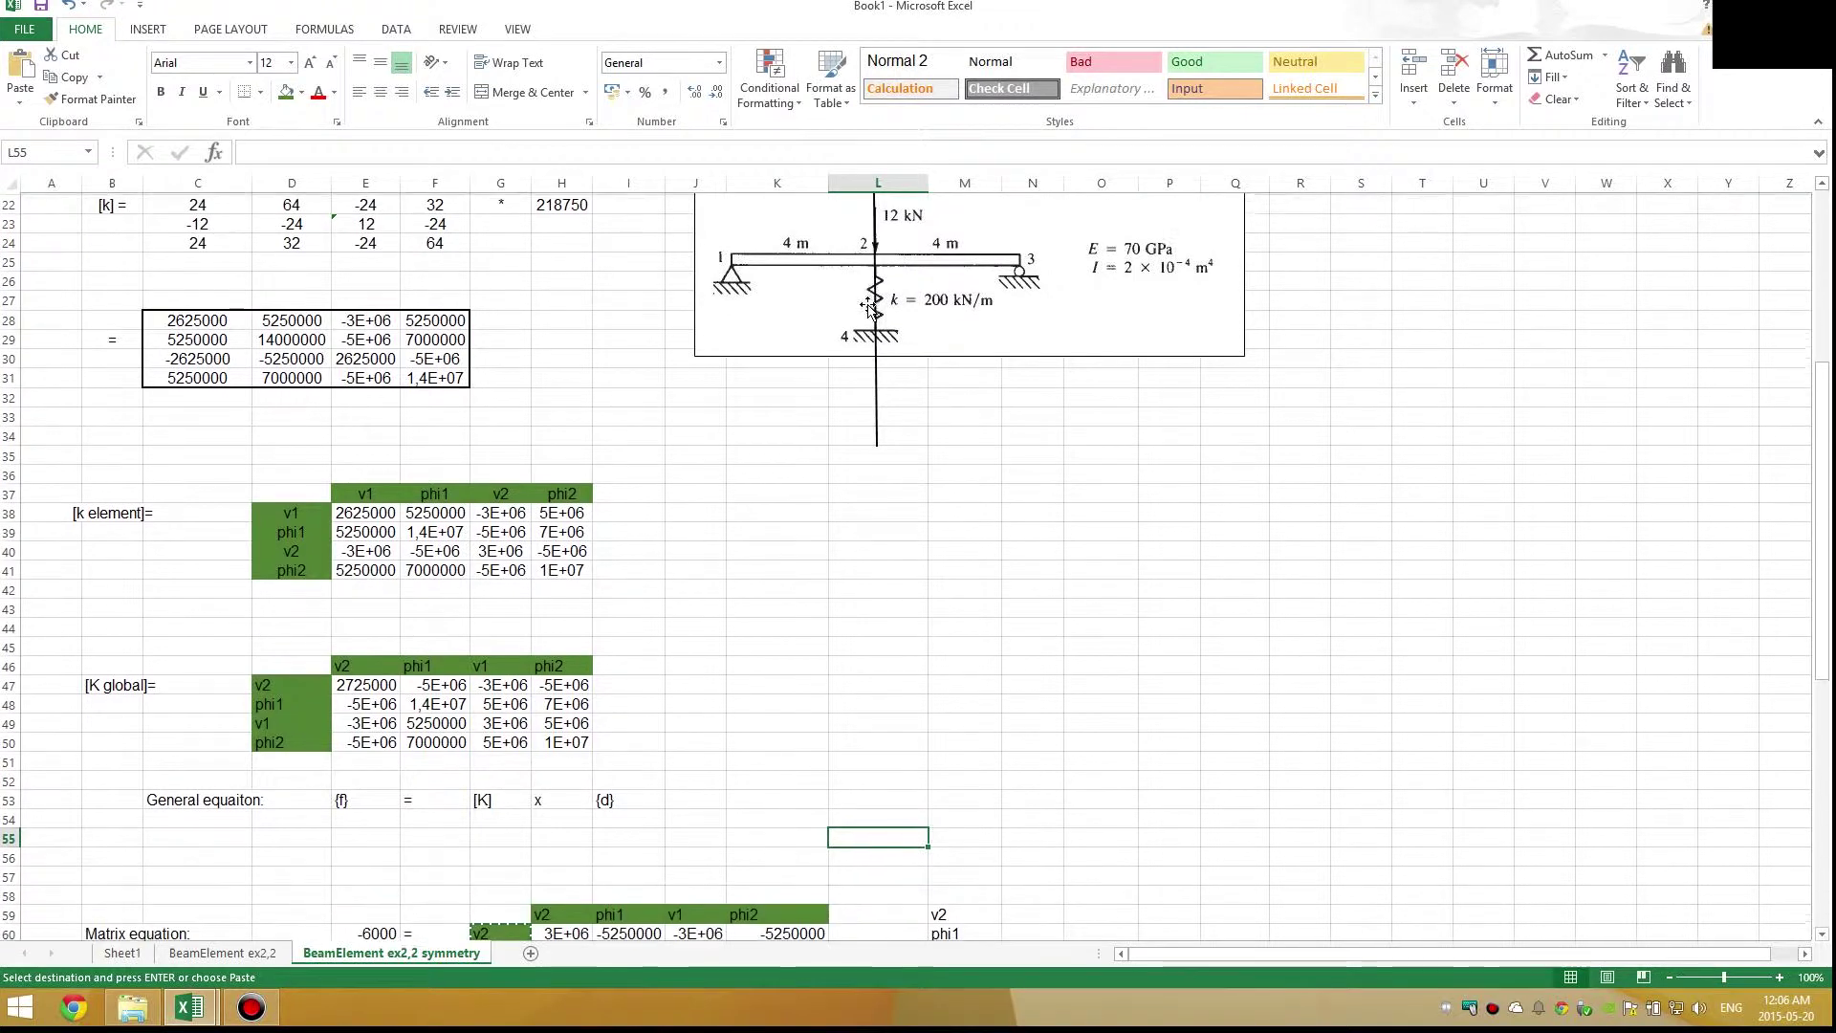
pyautogui.scroll(-1, 853, 406)
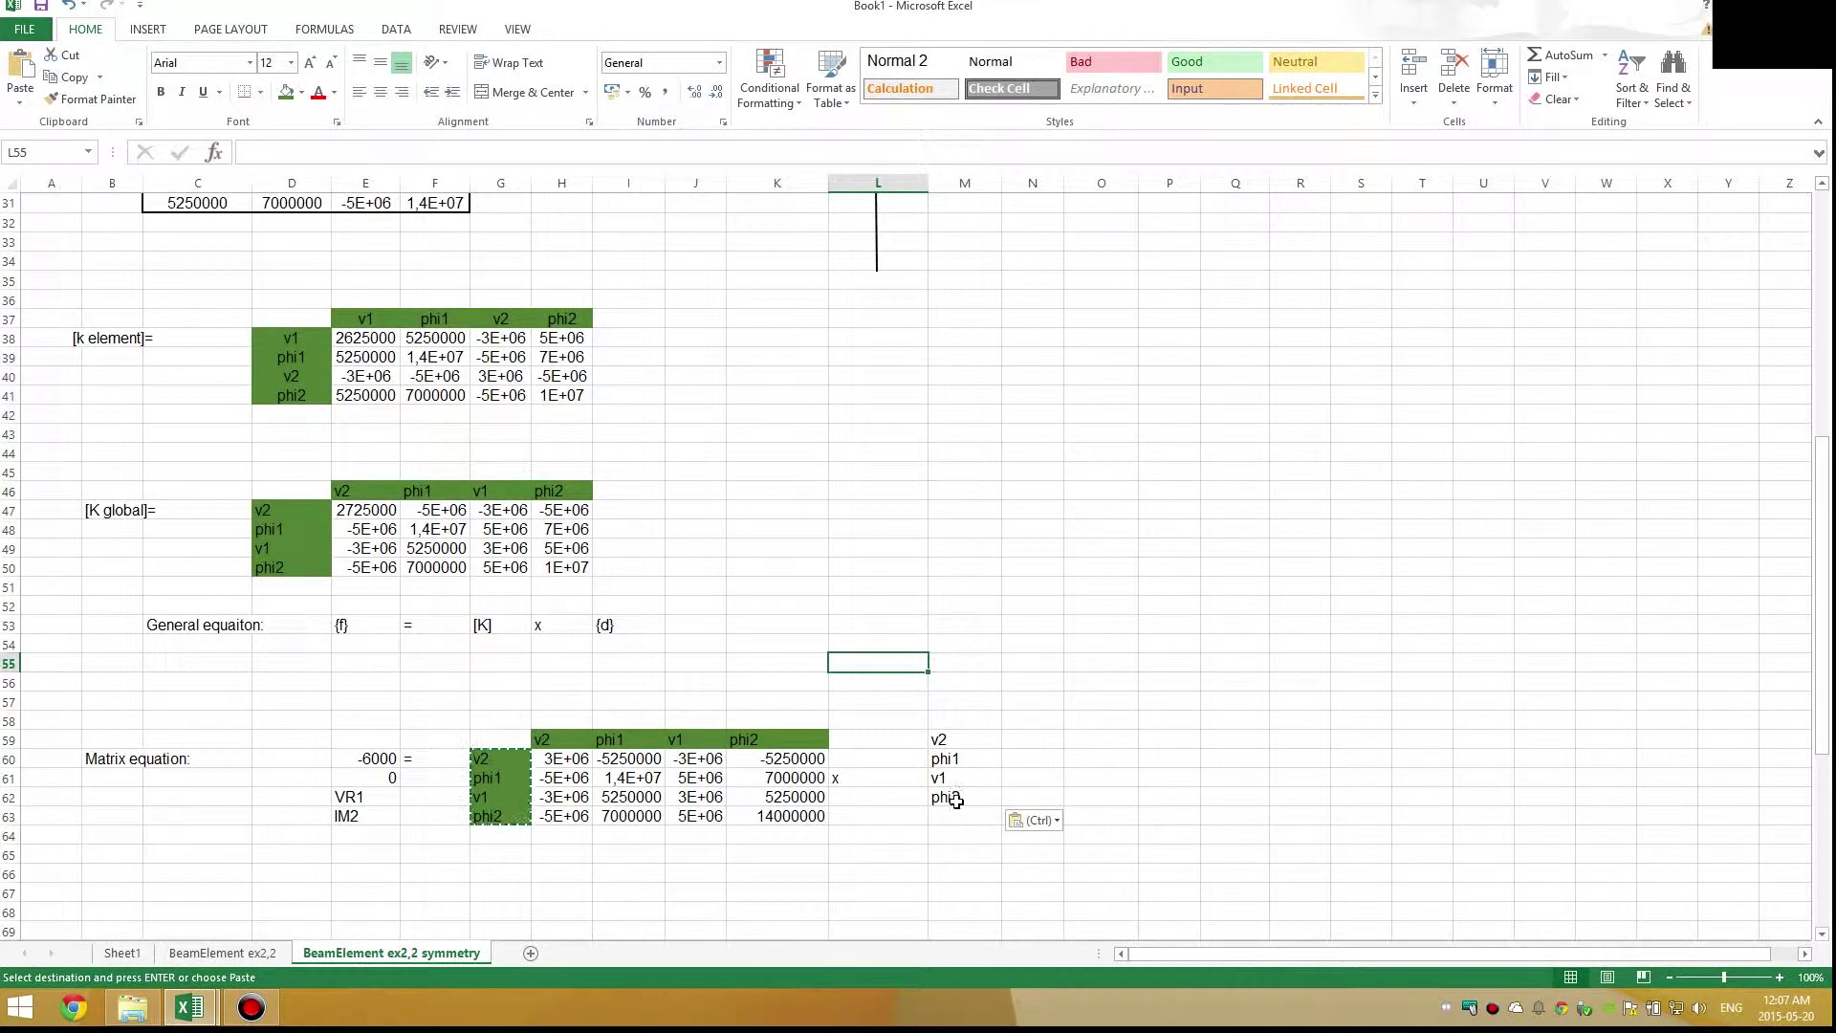
# Move the displacement vector down one row to M60:M63 and replace its v1 and phi2 entries with 0
pyautogui.moveTo(940, 739); pyautogui.dragTo(986, 790)
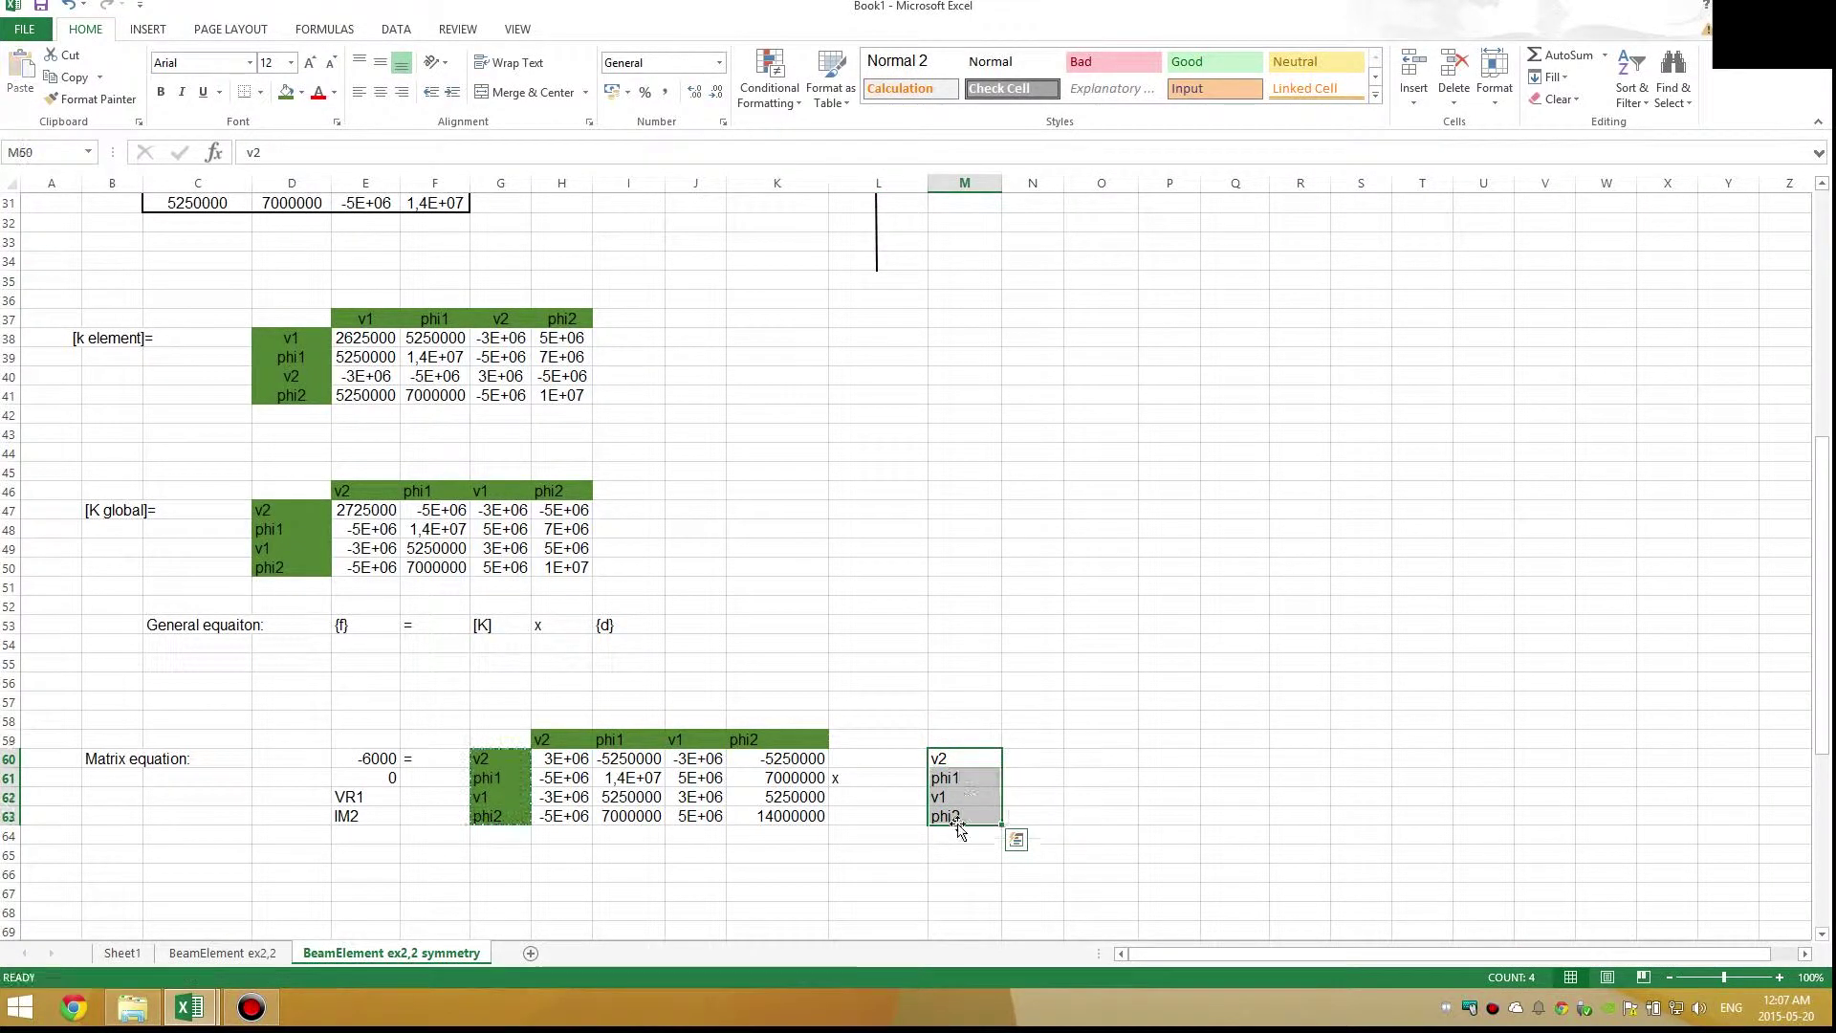
pyautogui.click(955, 814)
pyautogui.write('0')
pyautogui.press('Up')
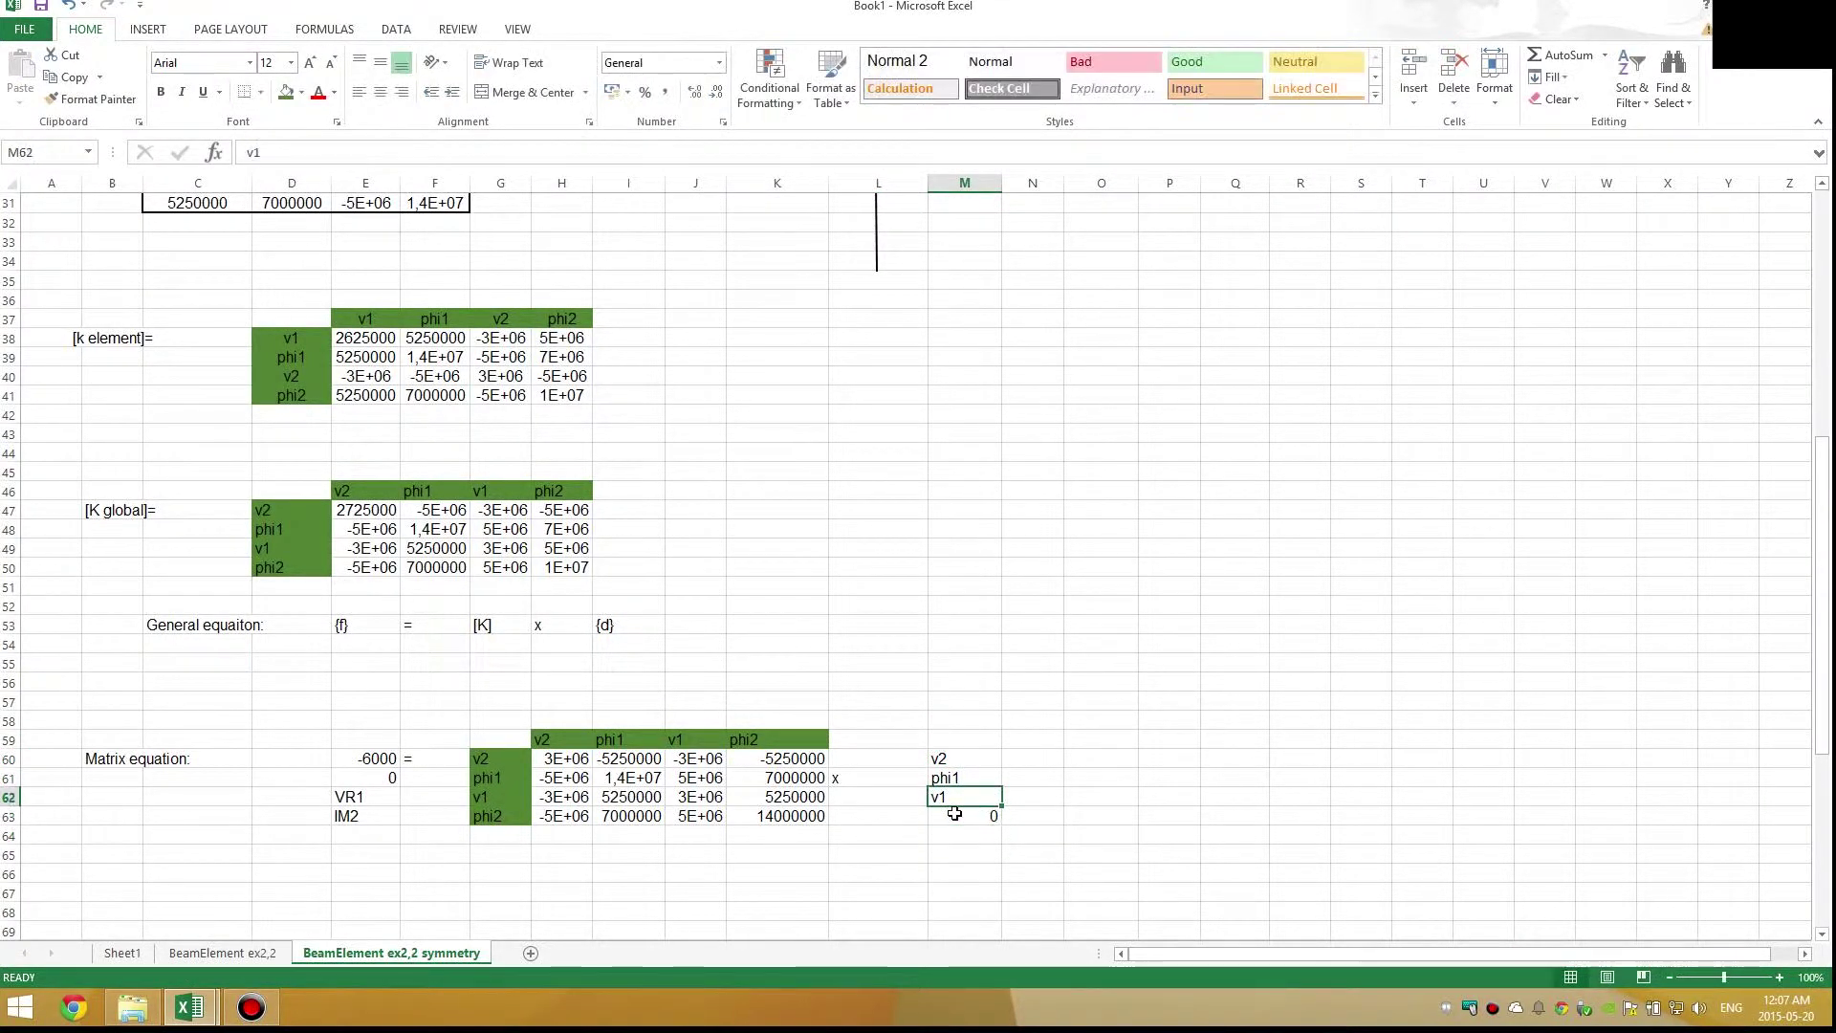
pyautogui.write('0')
pyautogui.press('Return')
# Check the phi2 row and the completed matrix equation against the load, supports and node 2 in the beam diagram
pyautogui.scroll(4, 955, 814)
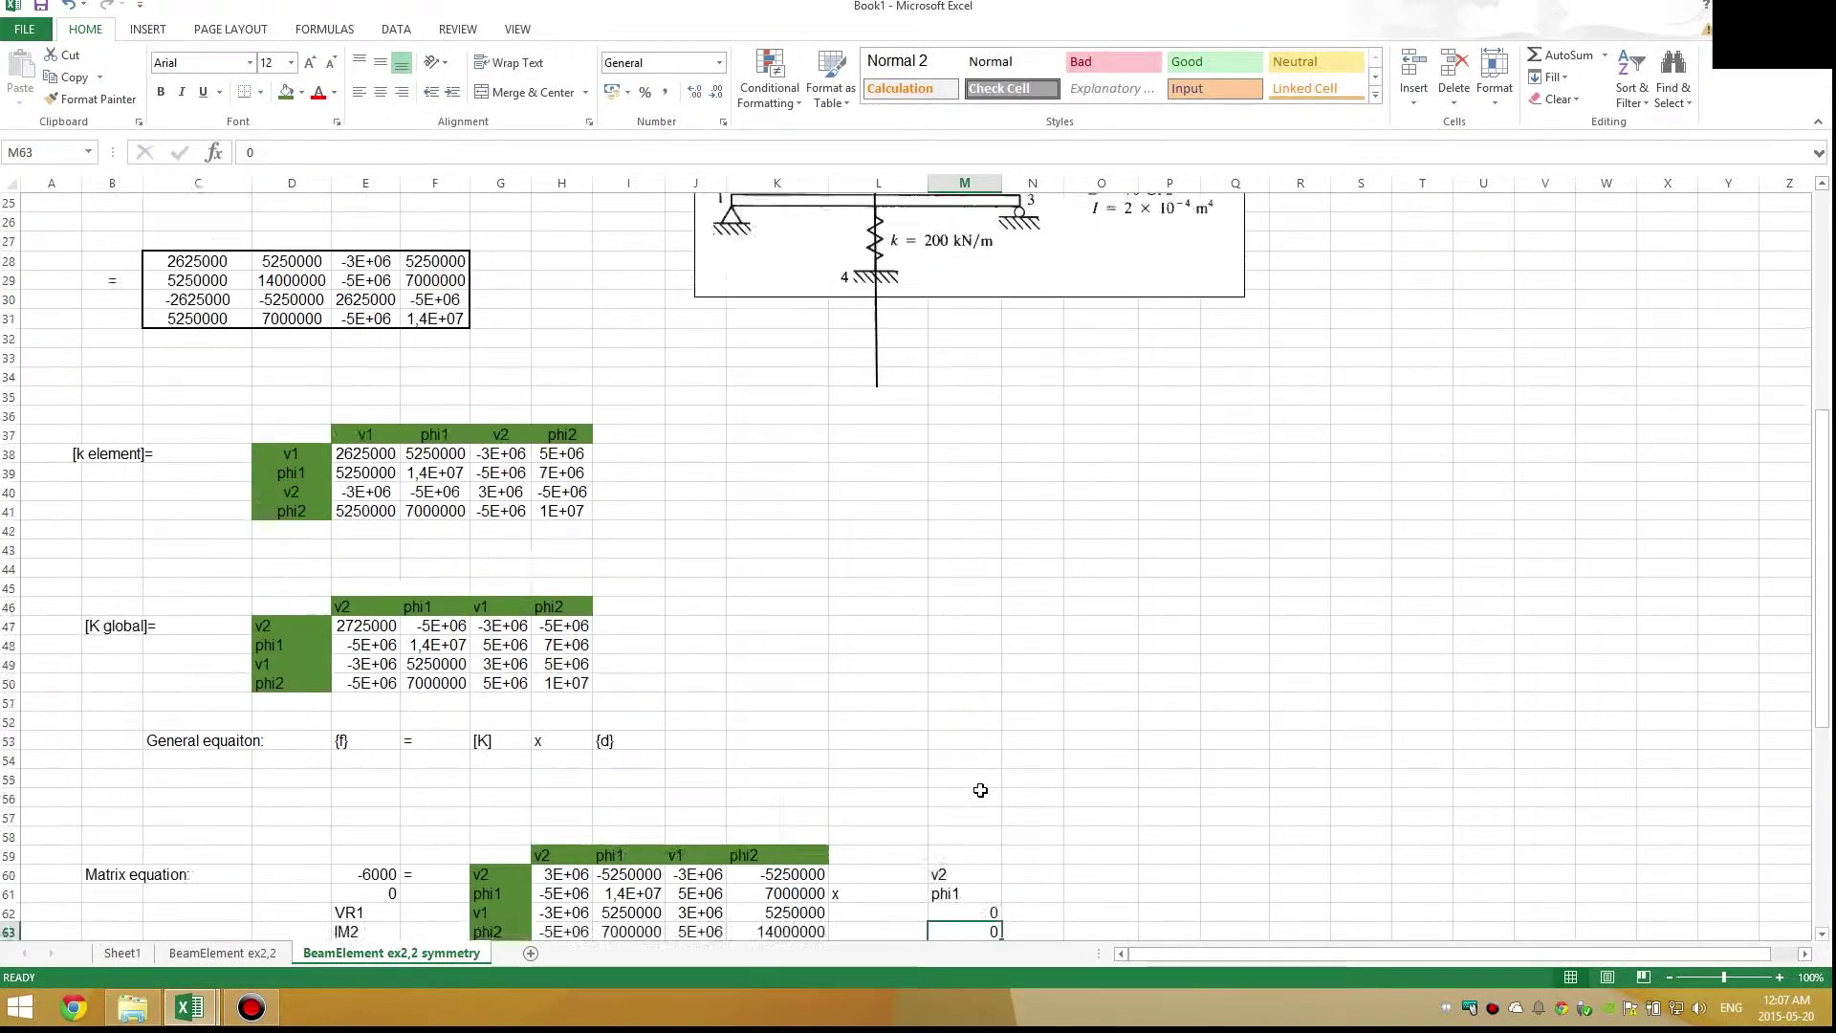
pyautogui.scroll(-5, 765, 383)
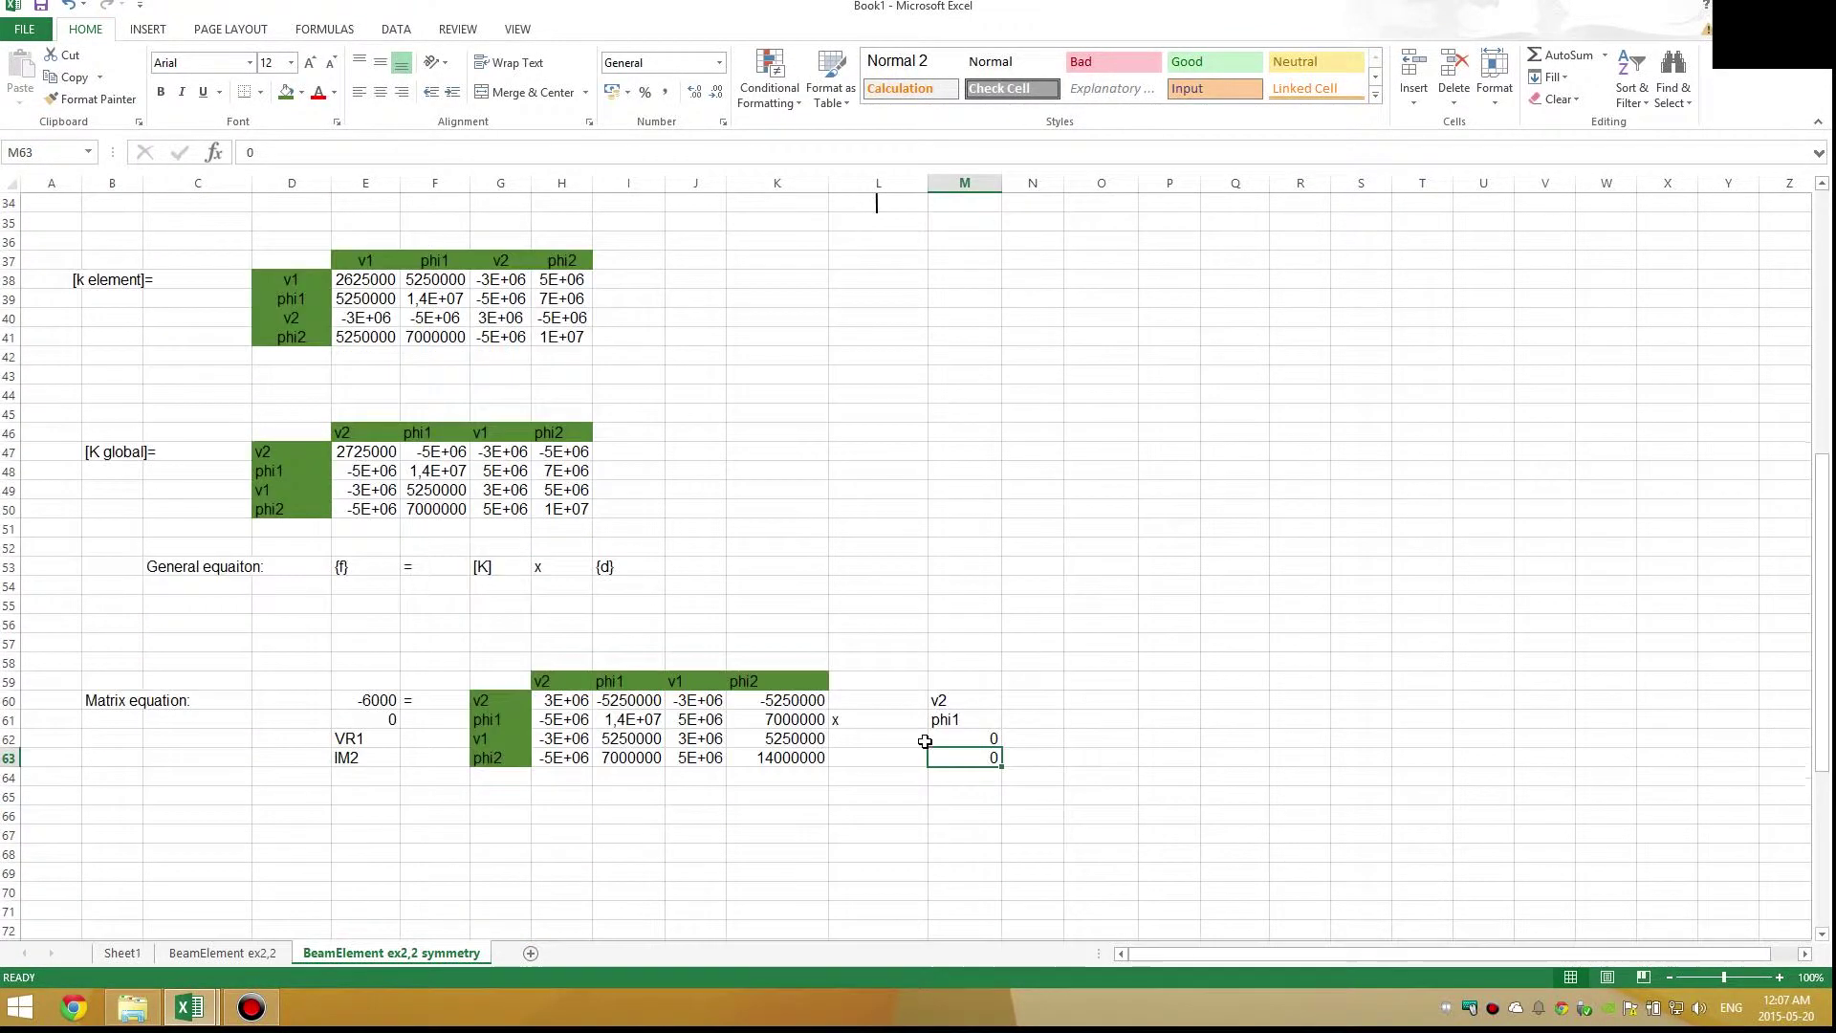
pyautogui.click(480, 763)
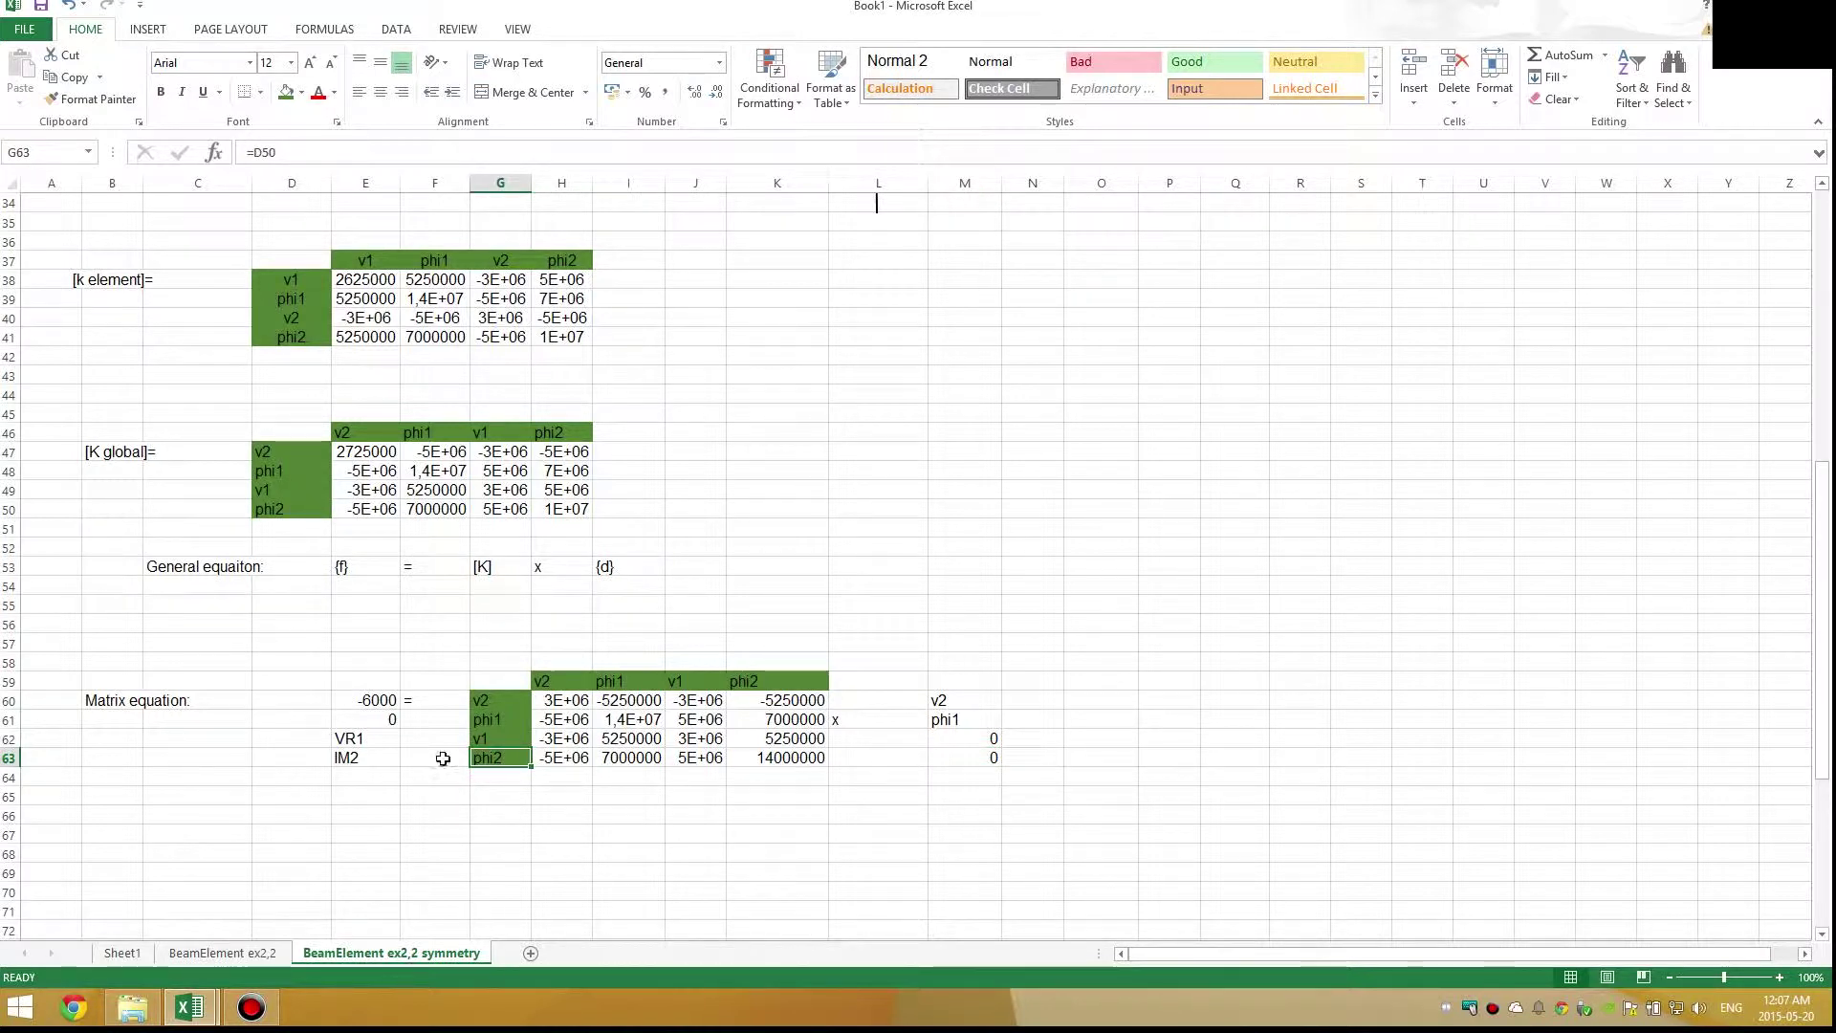
pyautogui.click(990, 757)
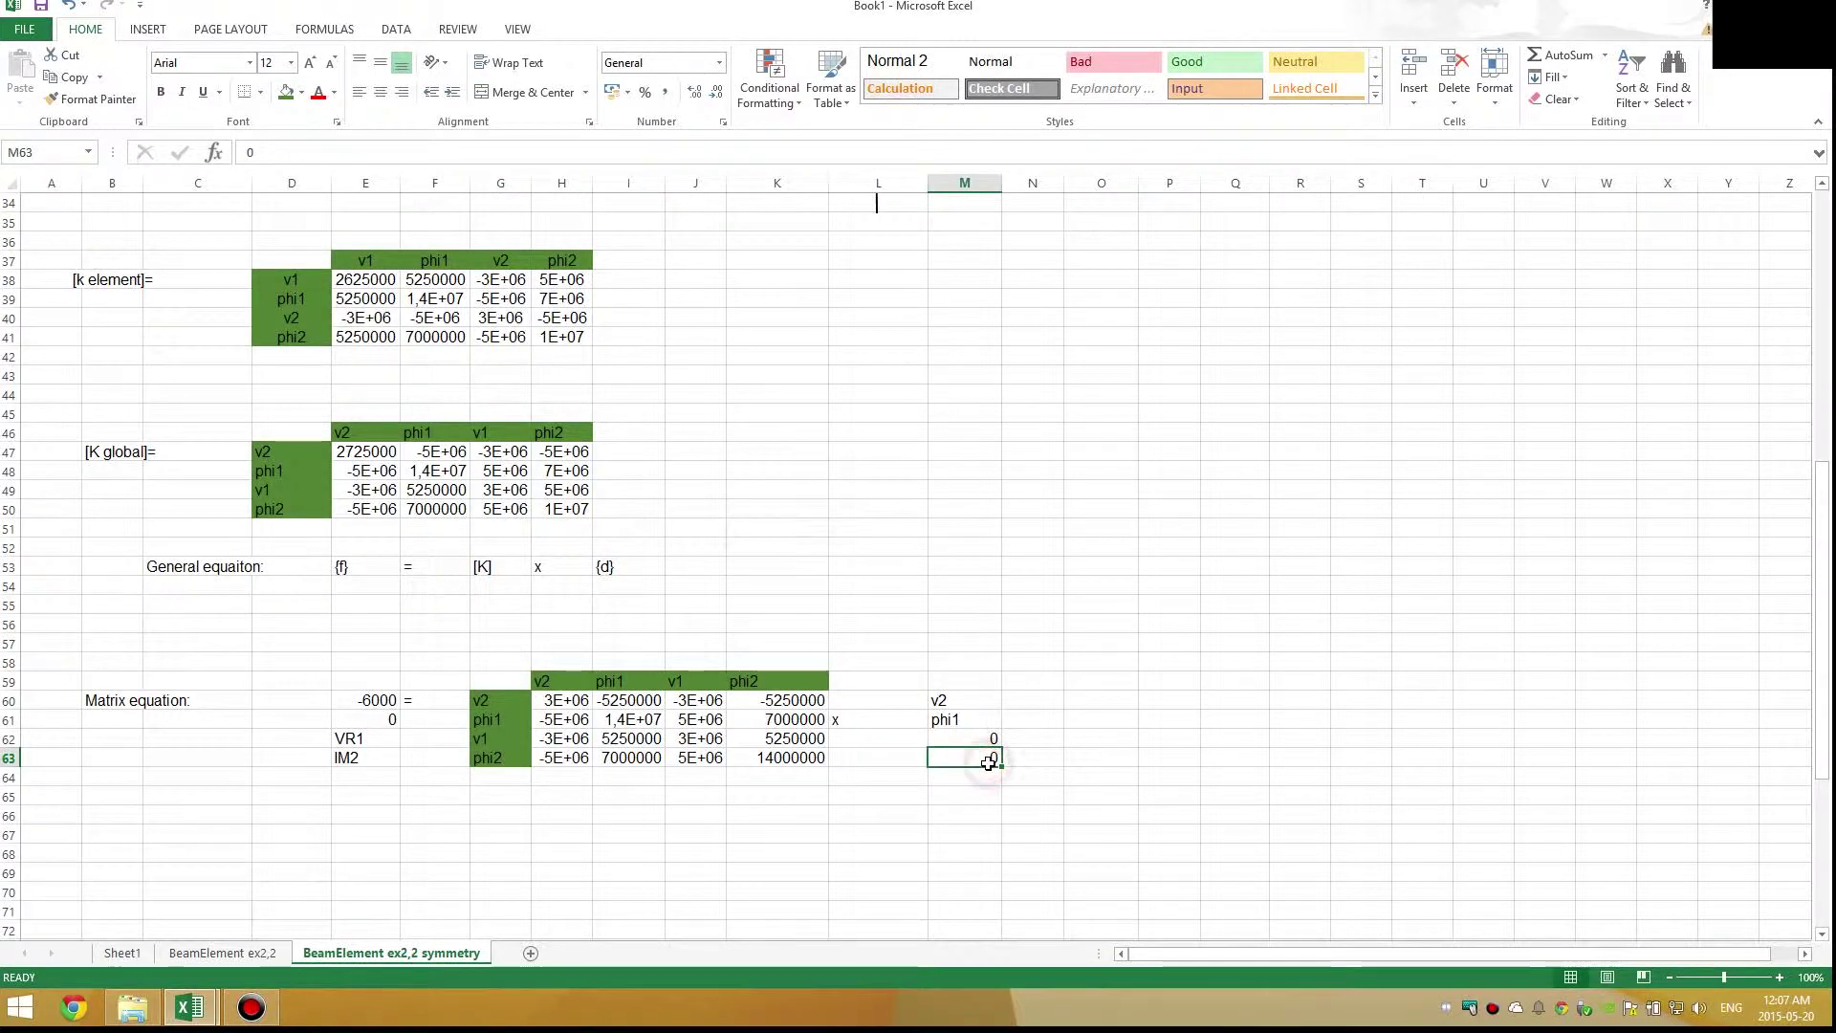
pyautogui.scroll(5, 983, 750)
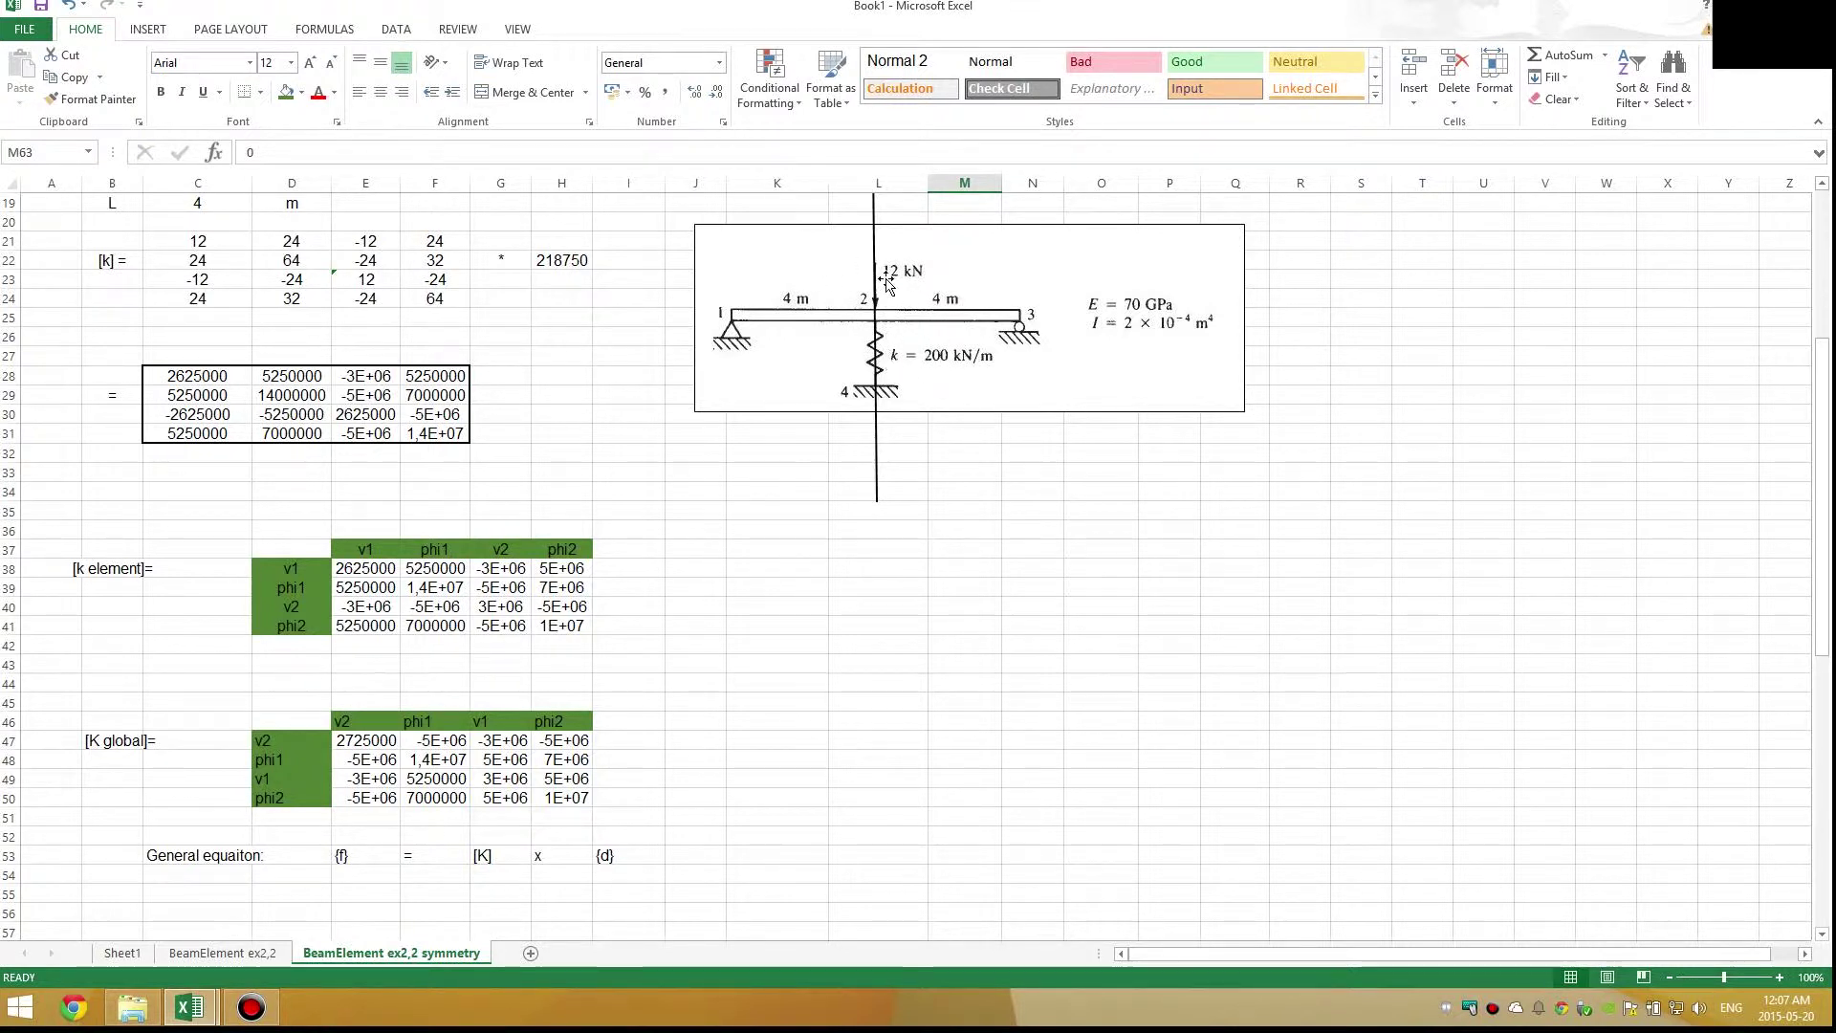
pyautogui.scroll(-1, 864, 316)
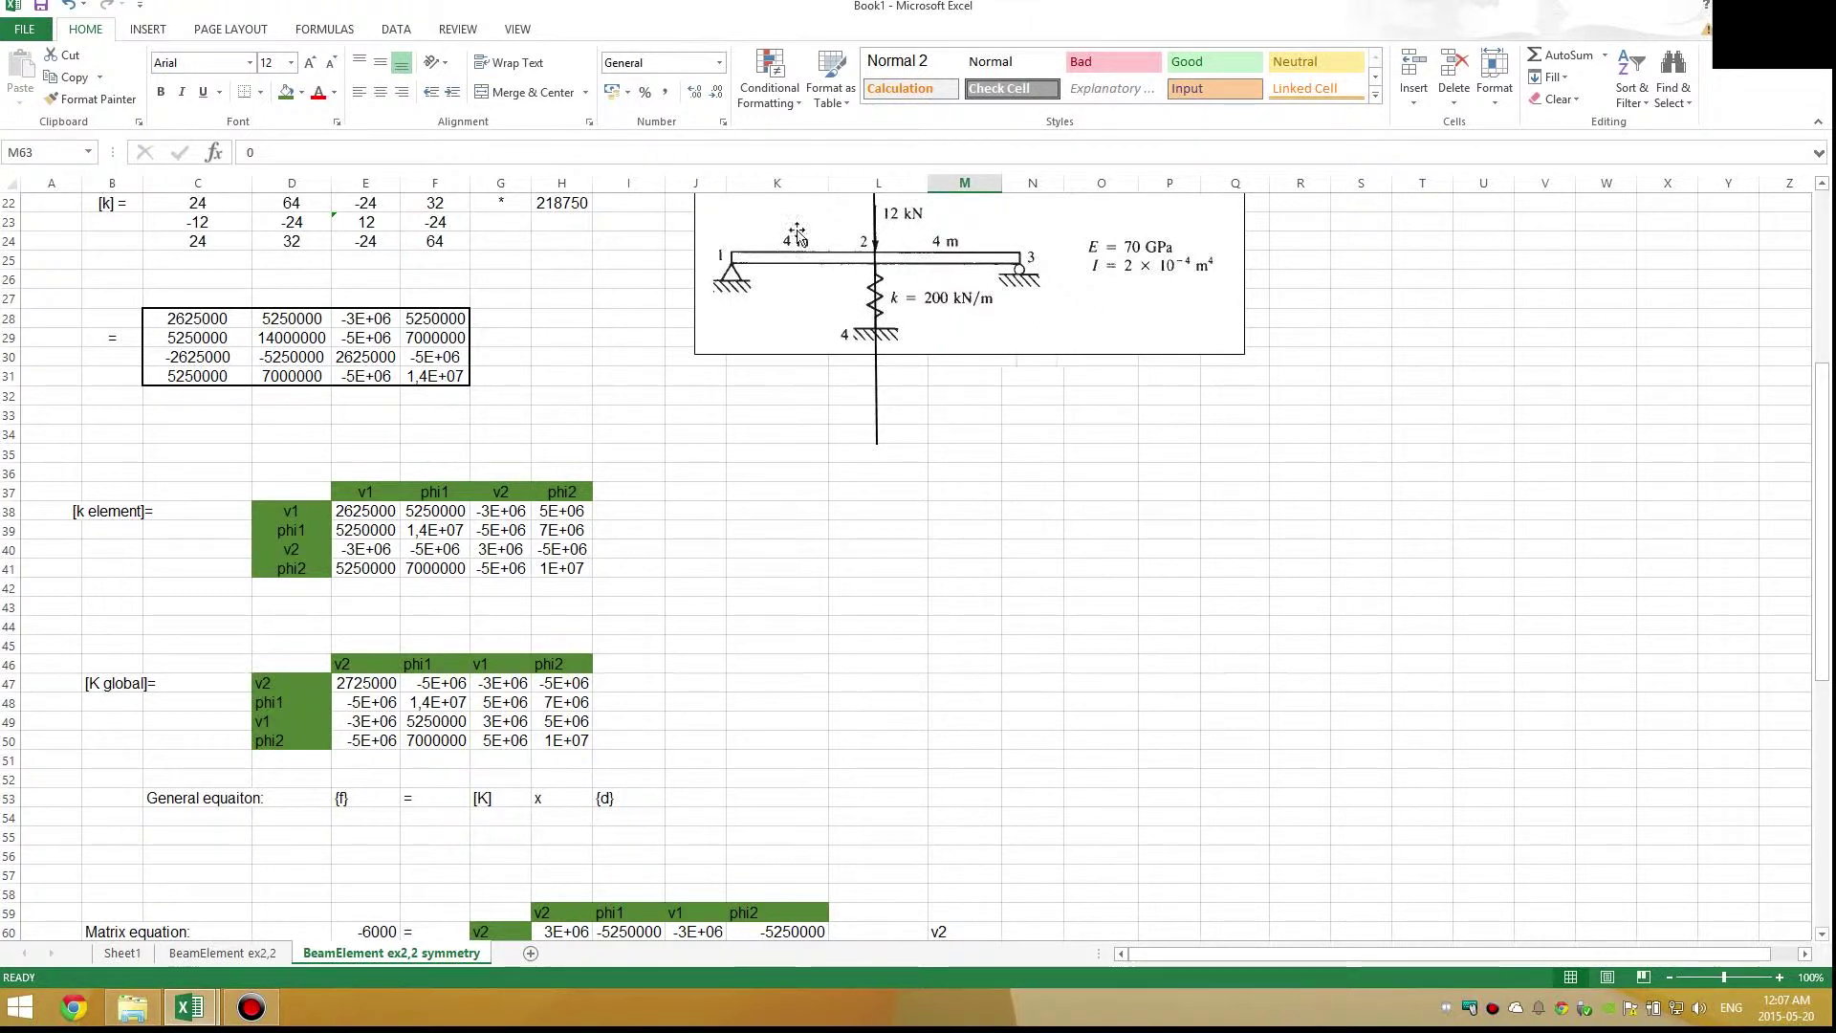
pyautogui.scroll(-3, 973, 416)
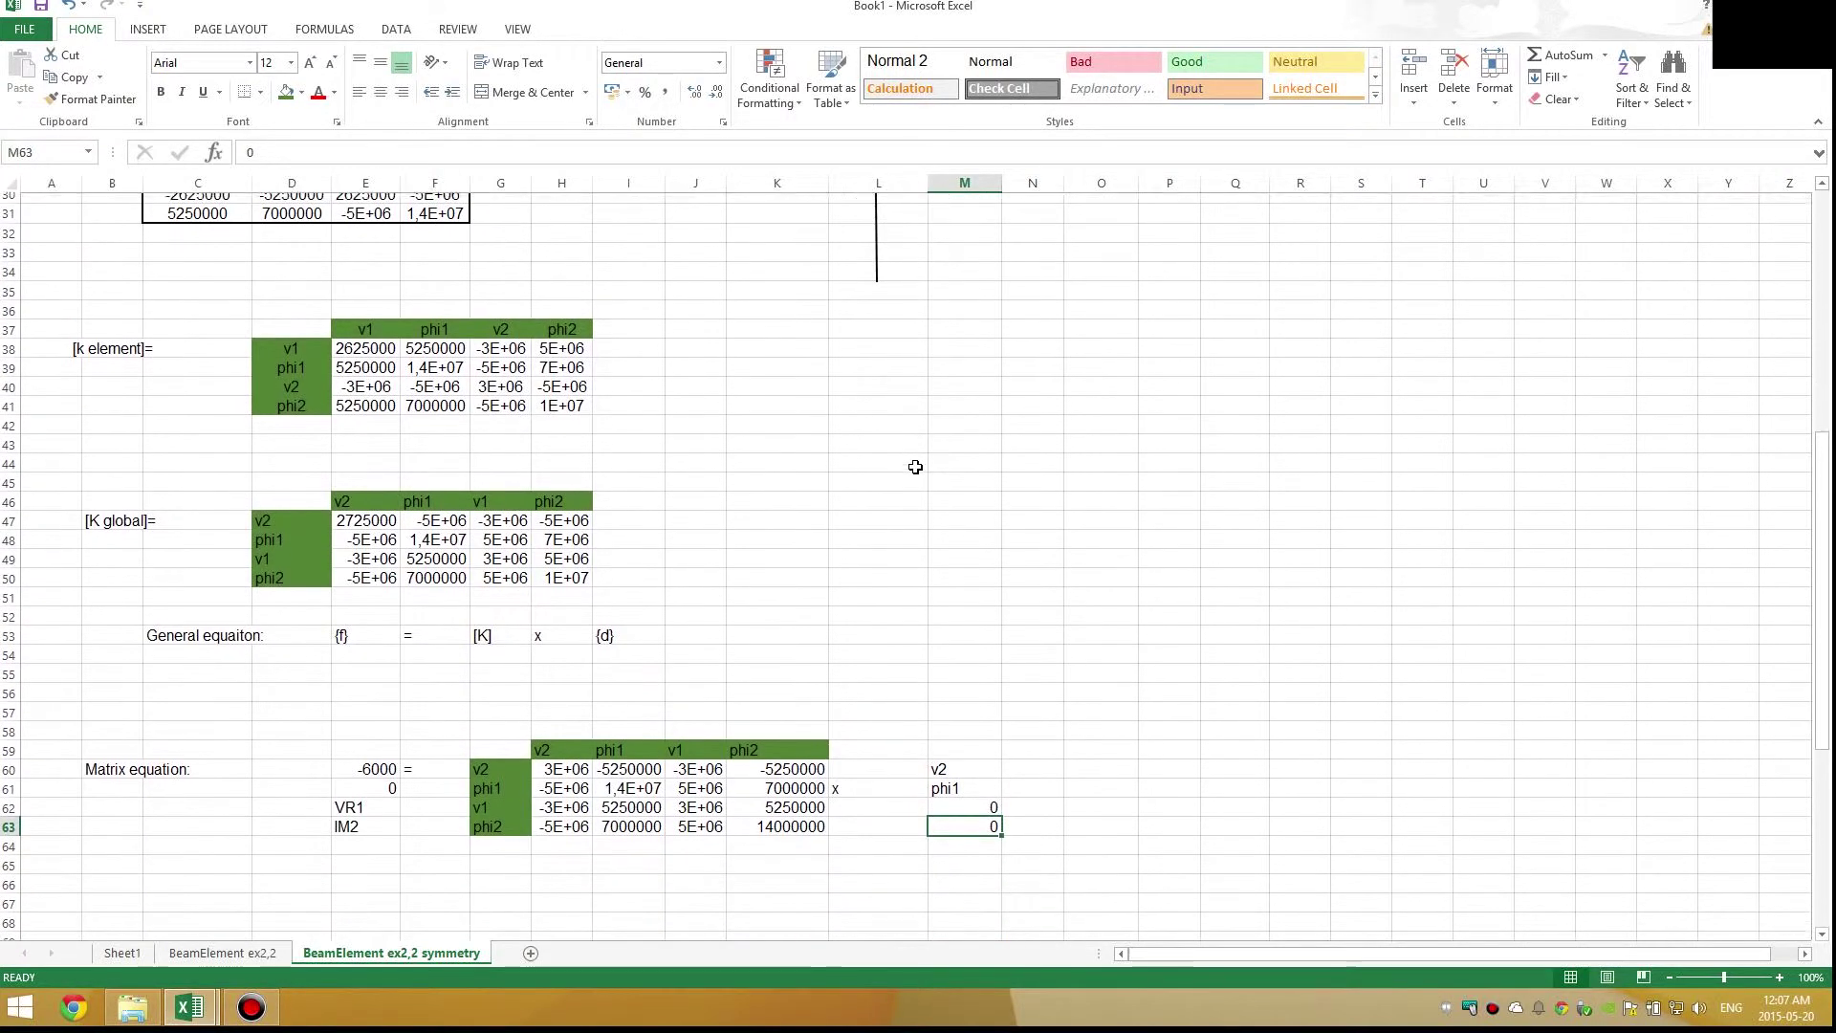
pyautogui.scroll(4, 915, 463)
pyautogui.scroll(-5, 792, 619)
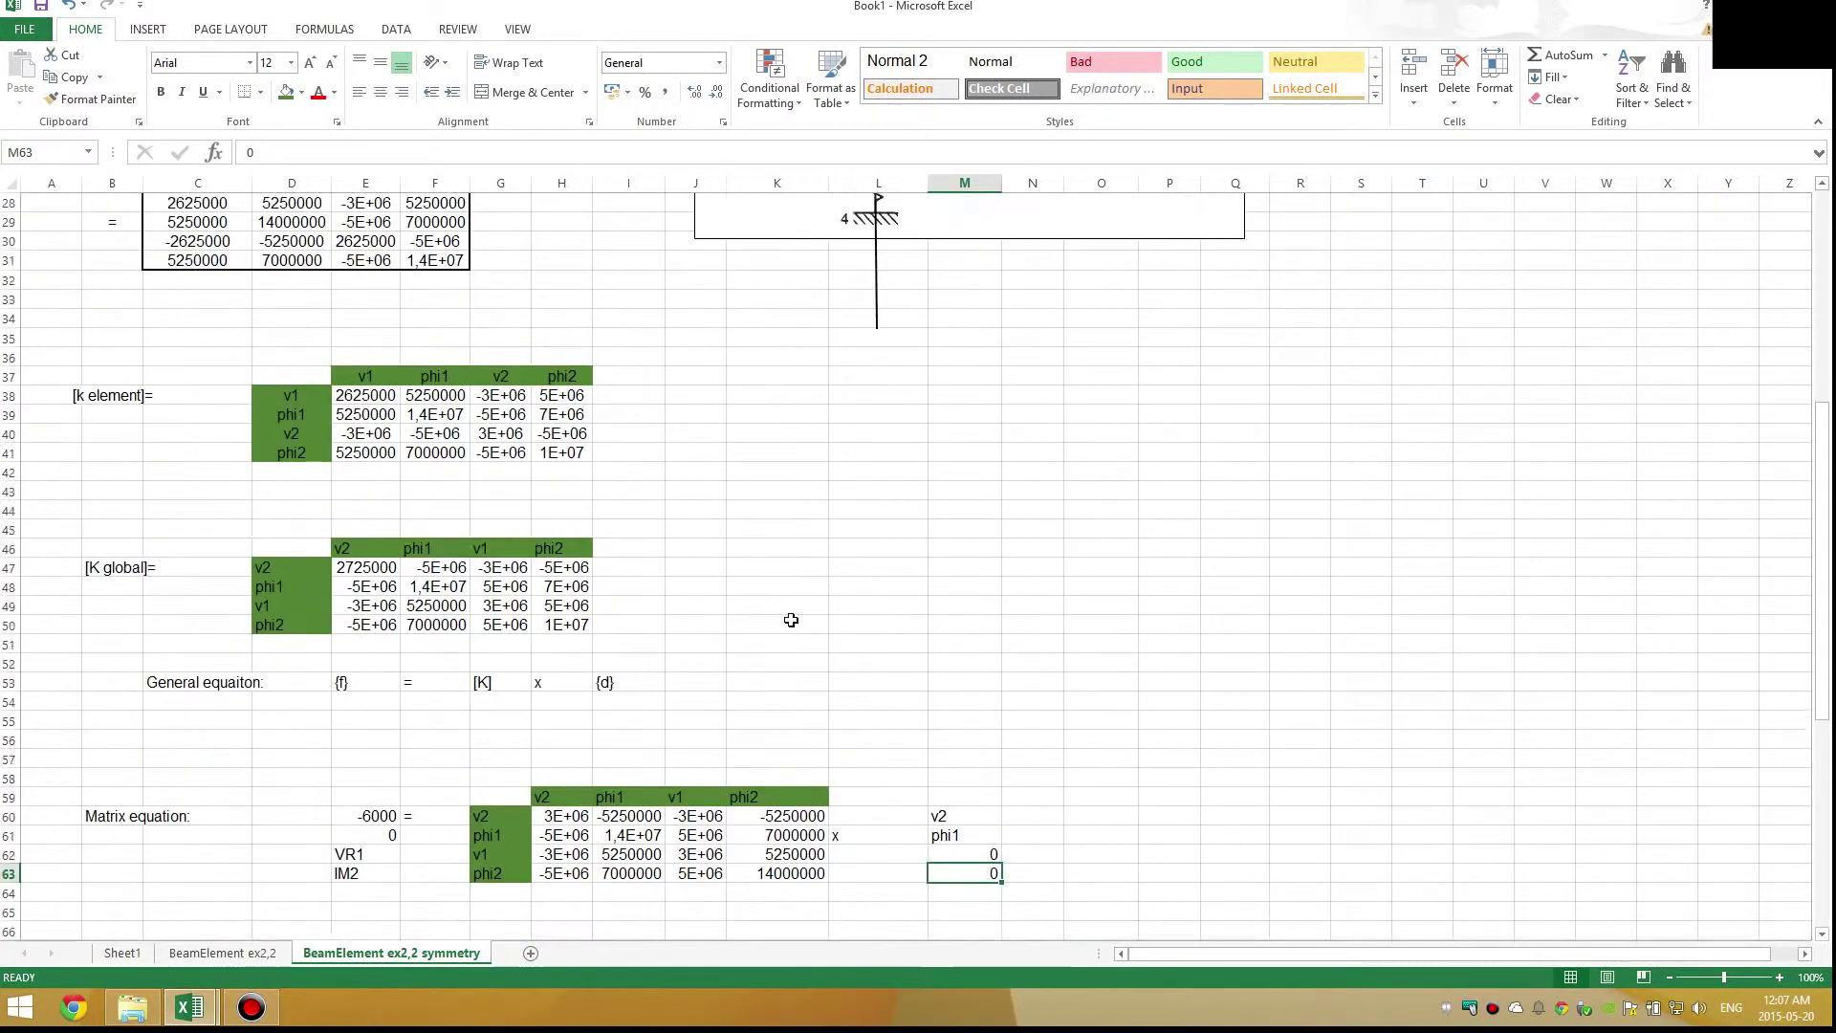
pyautogui.click(535, 829)
pyautogui.scroll(-2, 433, 672)
pyautogui.scroll(-1, 434, 672)
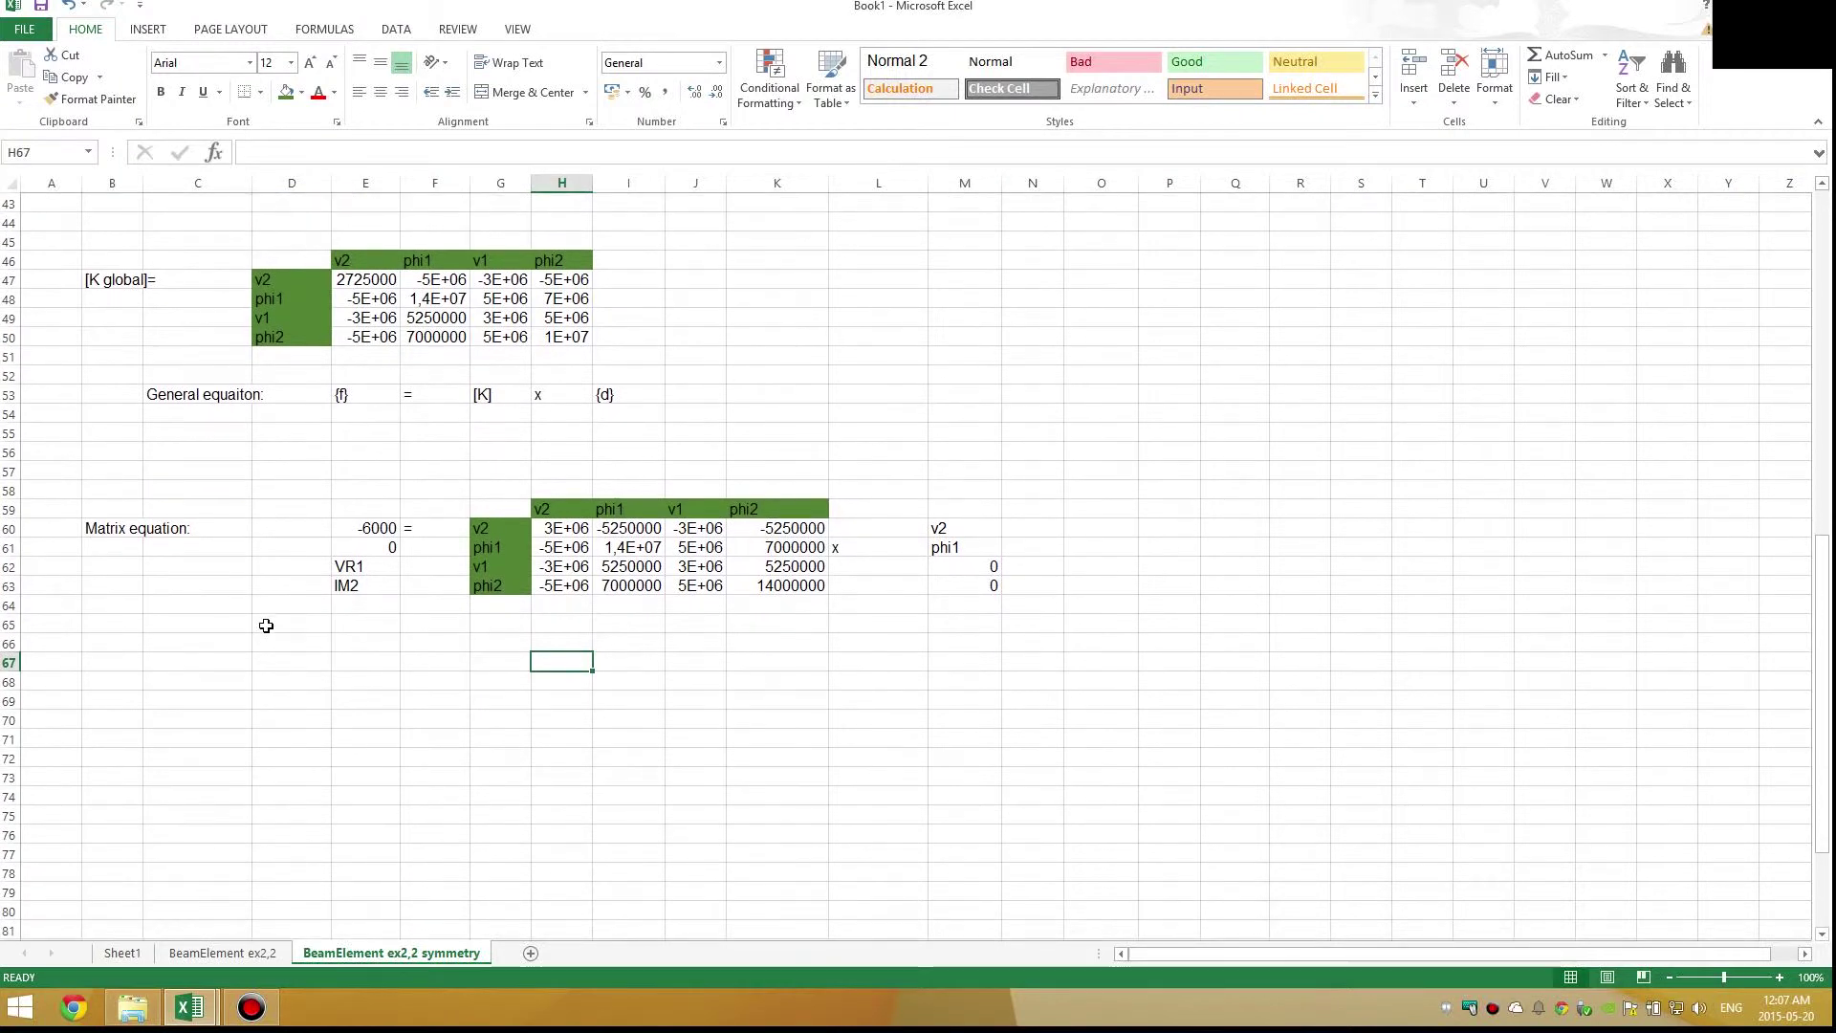
# Copy the unknowns v2 and phi1 from M60:M61 to E69:E70 and label them "Displacemetns:" in C69
pyautogui.moveTo(955, 521); pyautogui.dragTo(943, 559)
pyautogui.hotkey('ctrl', 'c')
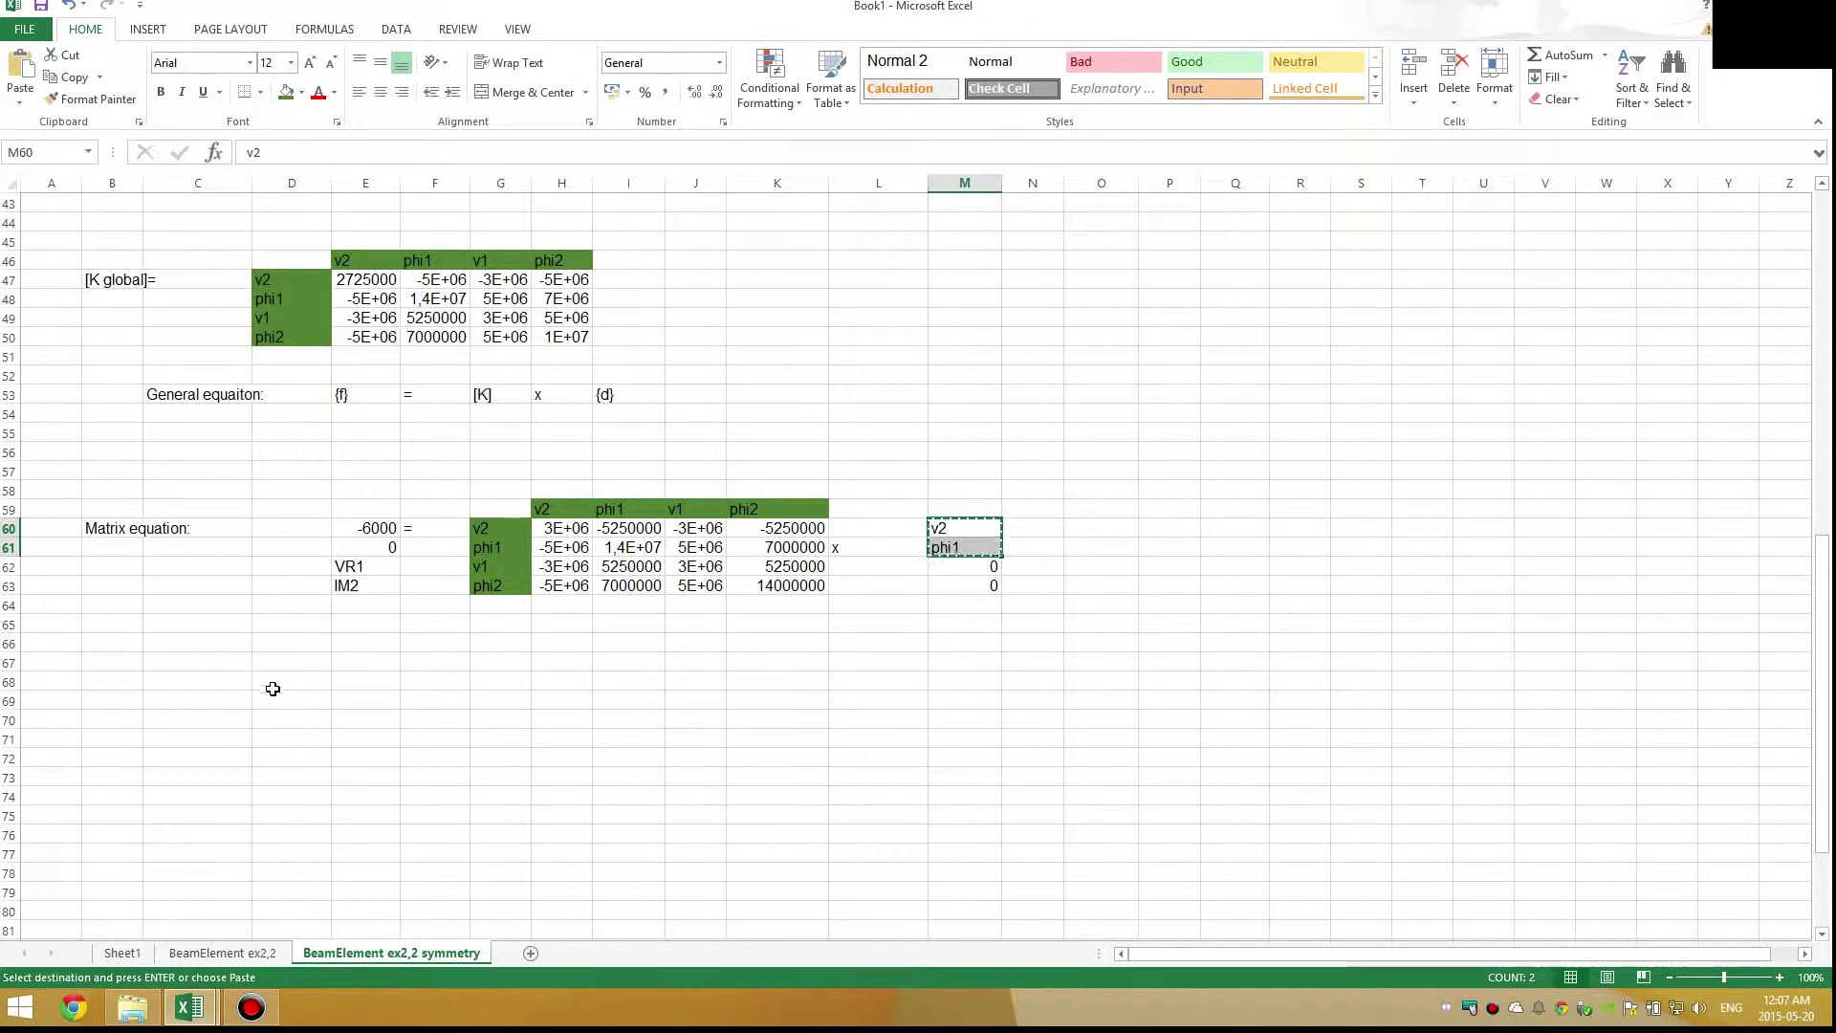
pyautogui.click(365, 700)
pyautogui.hotkey('ctrl', 'v')
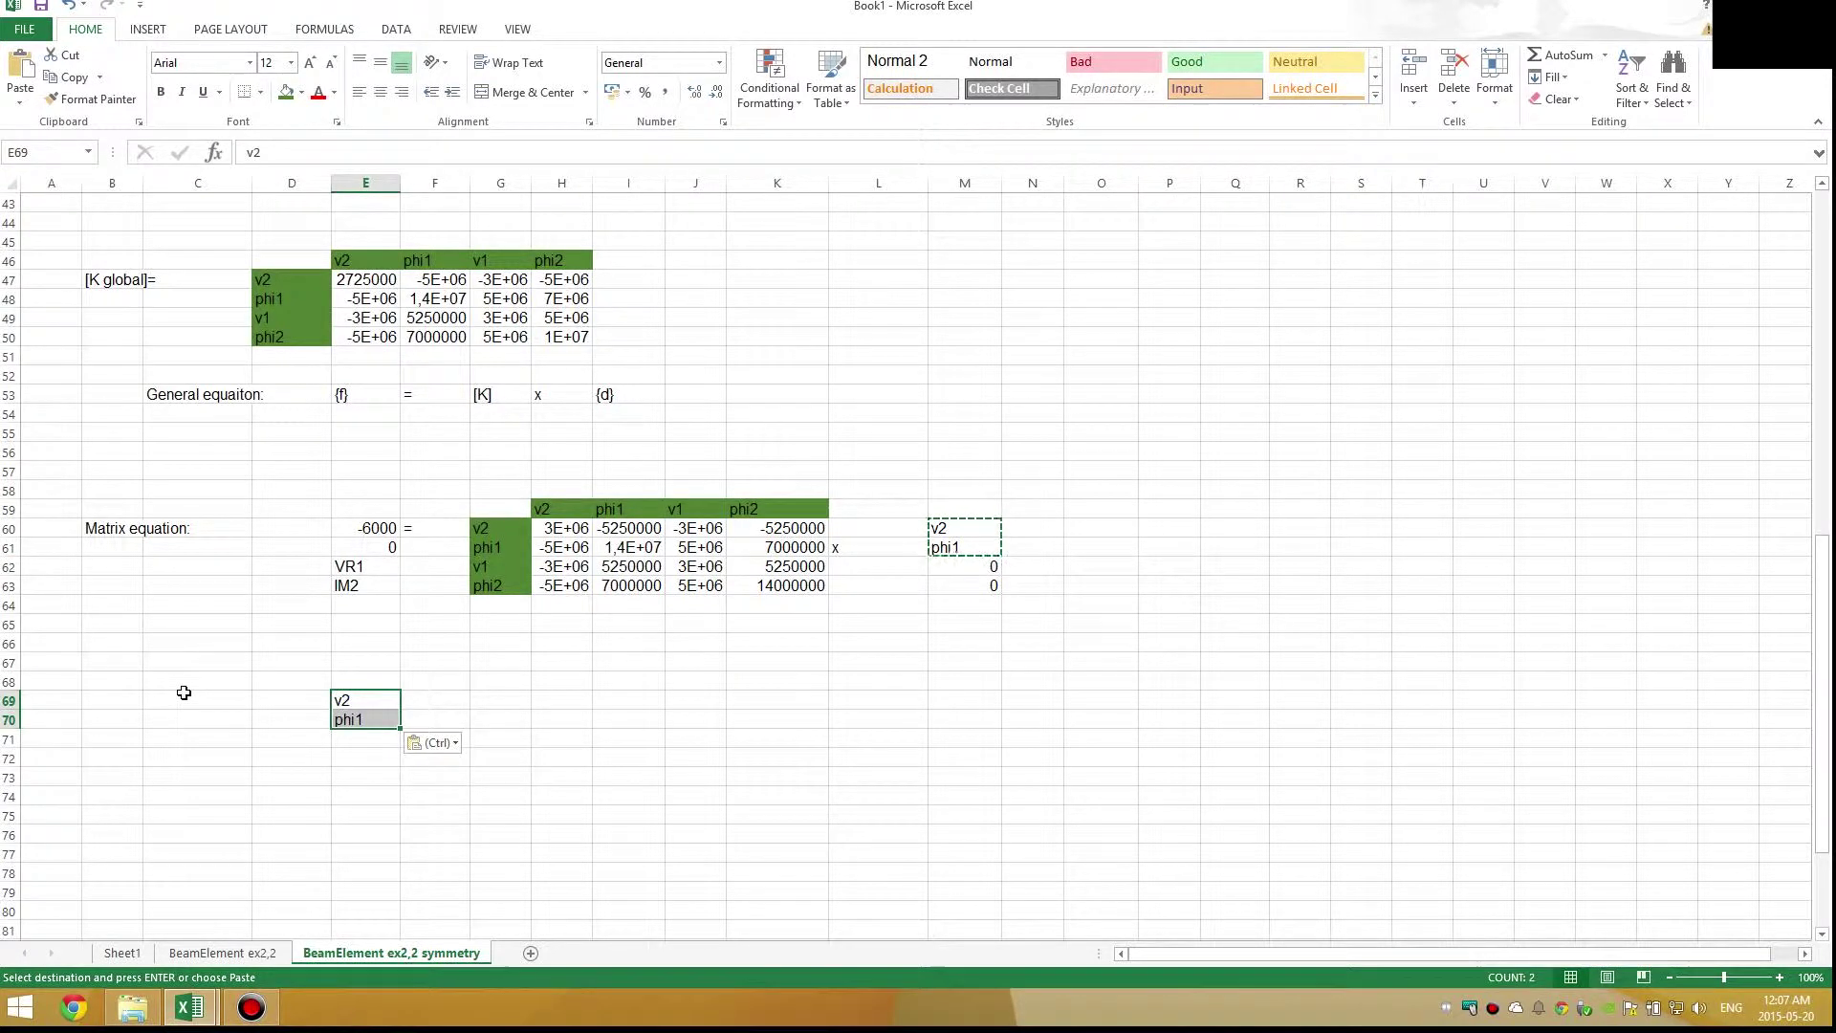
pyautogui.click(187, 700)
pyautogui.press('Escape')
pyautogui.write('Displ')
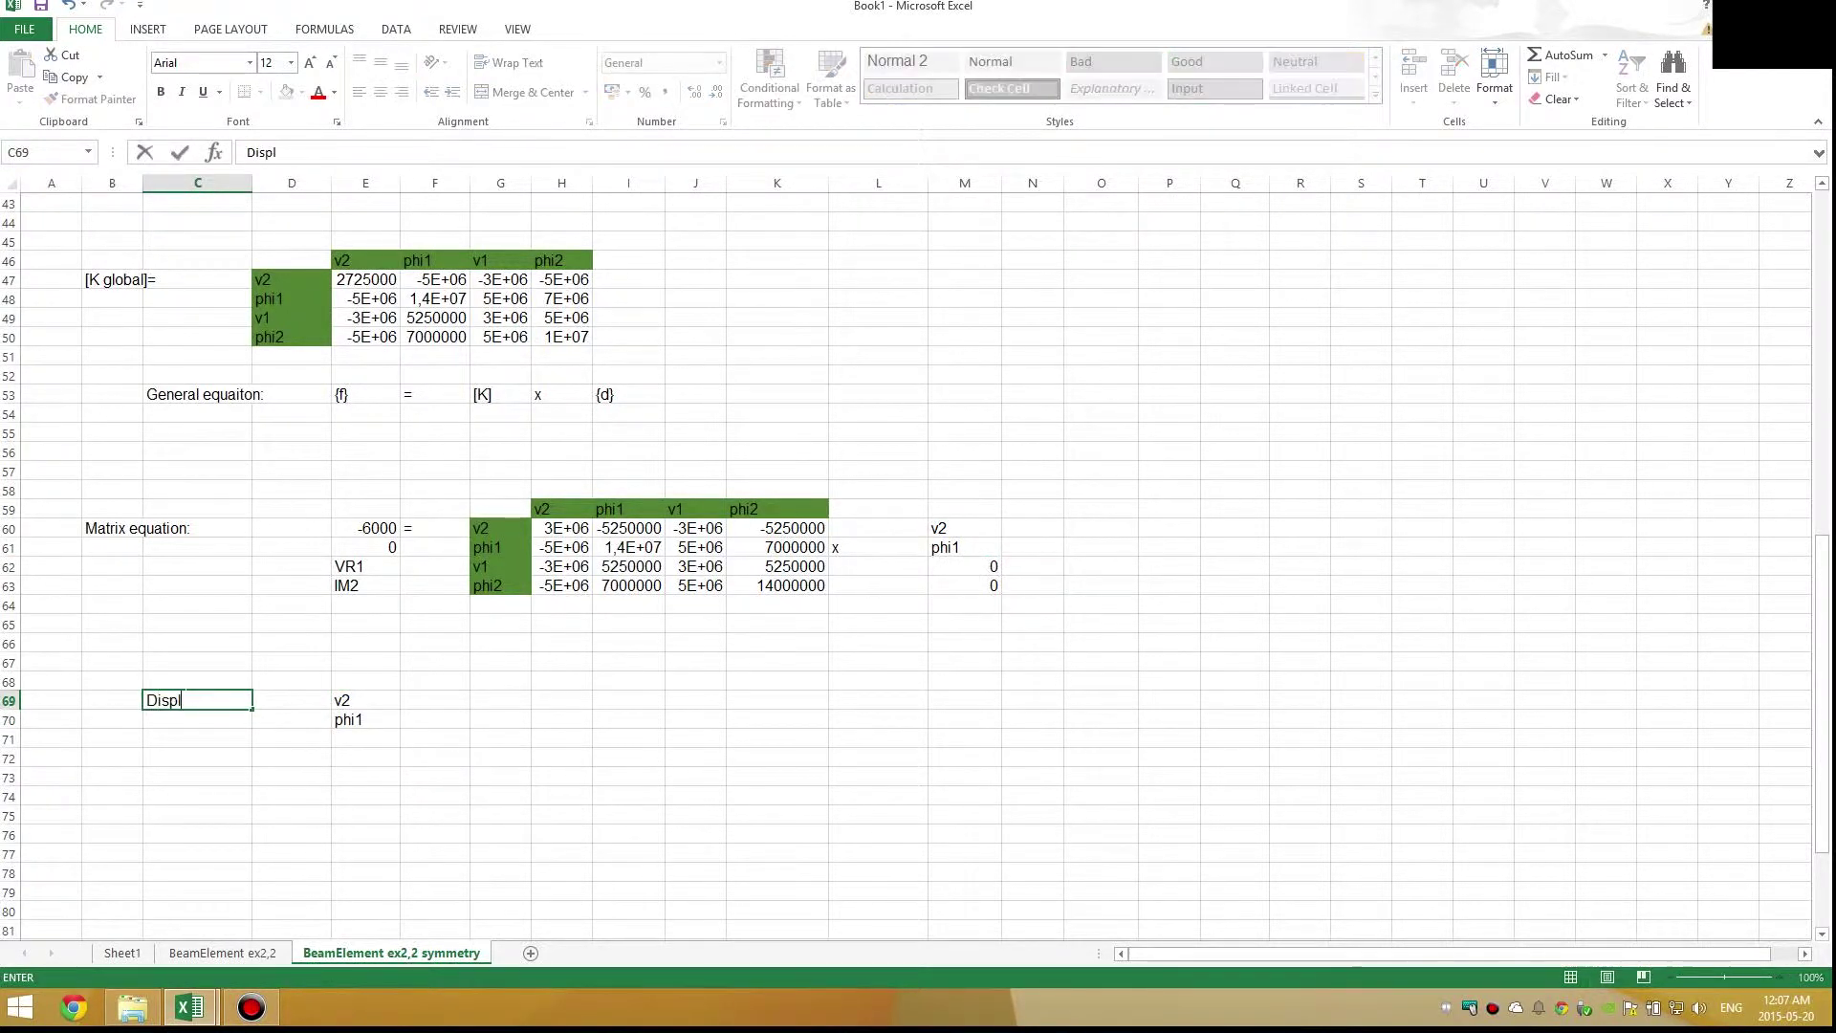
pyautogui.write('acemetns:')
# Enter an equals sign as text in F69 and F70 beside the v2 and phi1 labels
pyautogui.press('Right')
pyautogui.press('Right')
pyautogui.press('Right')
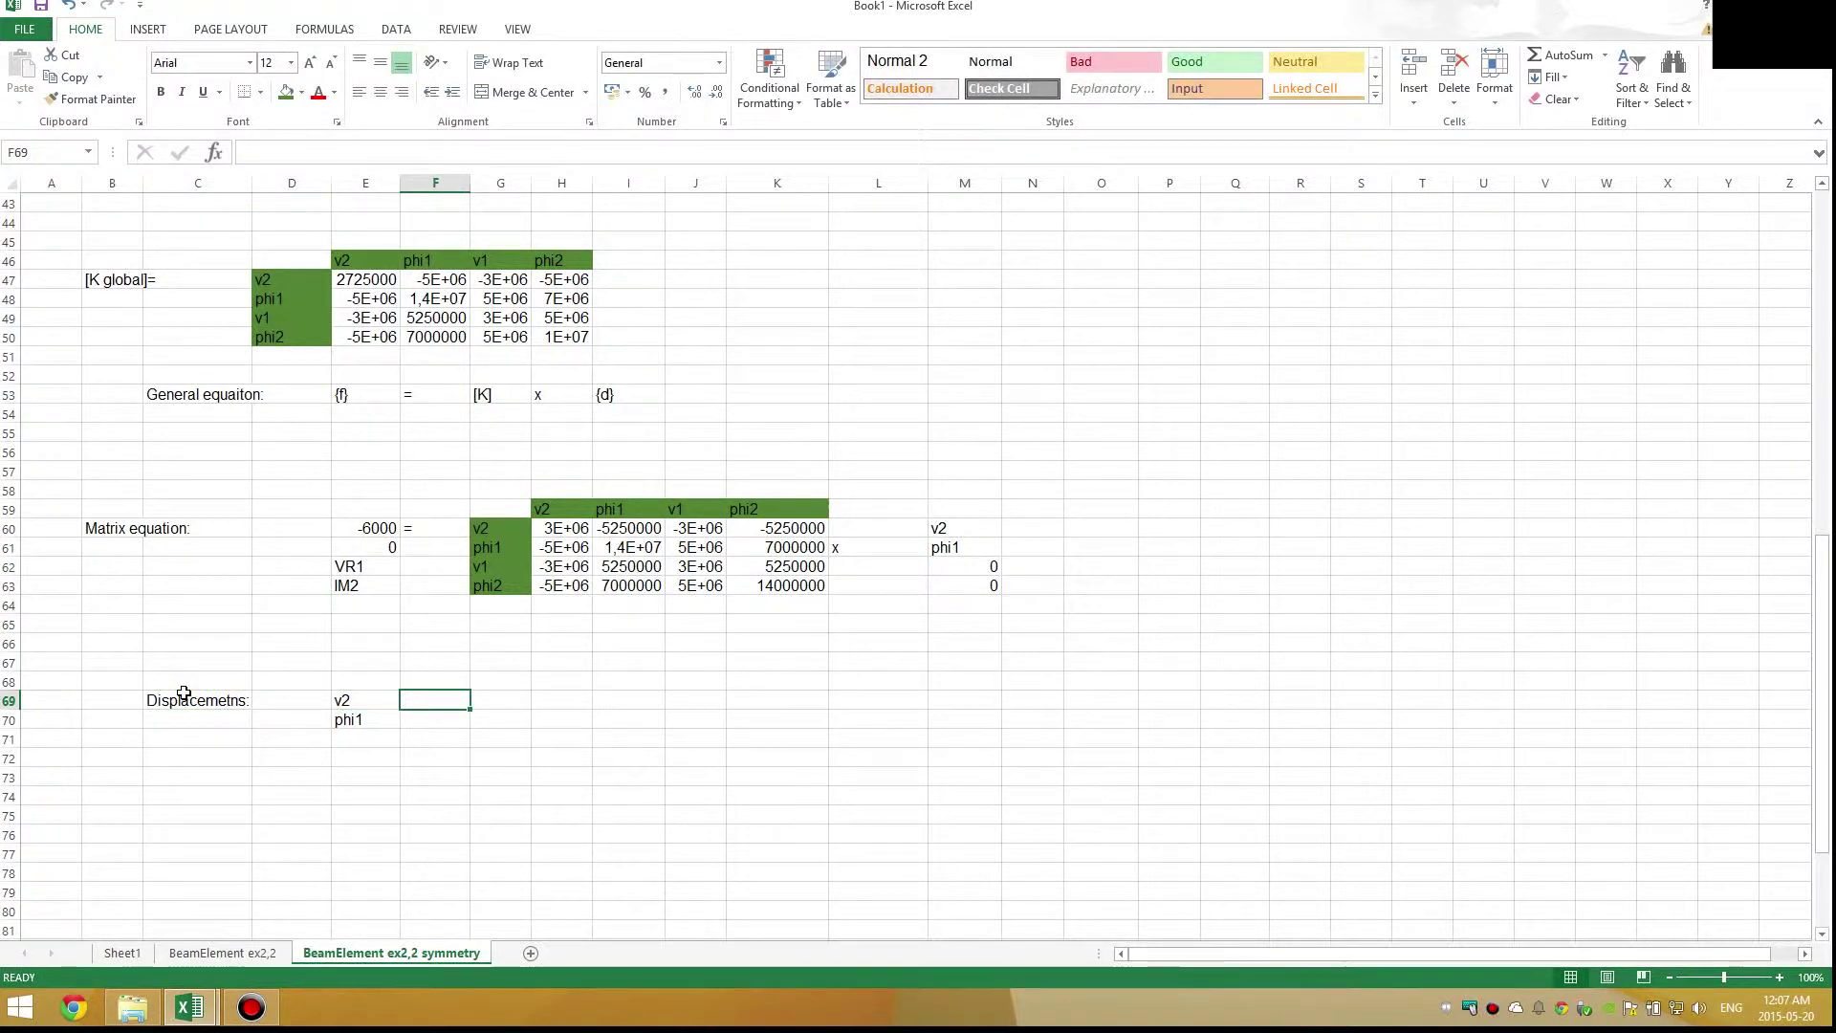
pyautogui.write('=')
pyautogui.press('Return')
pyautogui.press('Right')
pyautogui.press('Right')
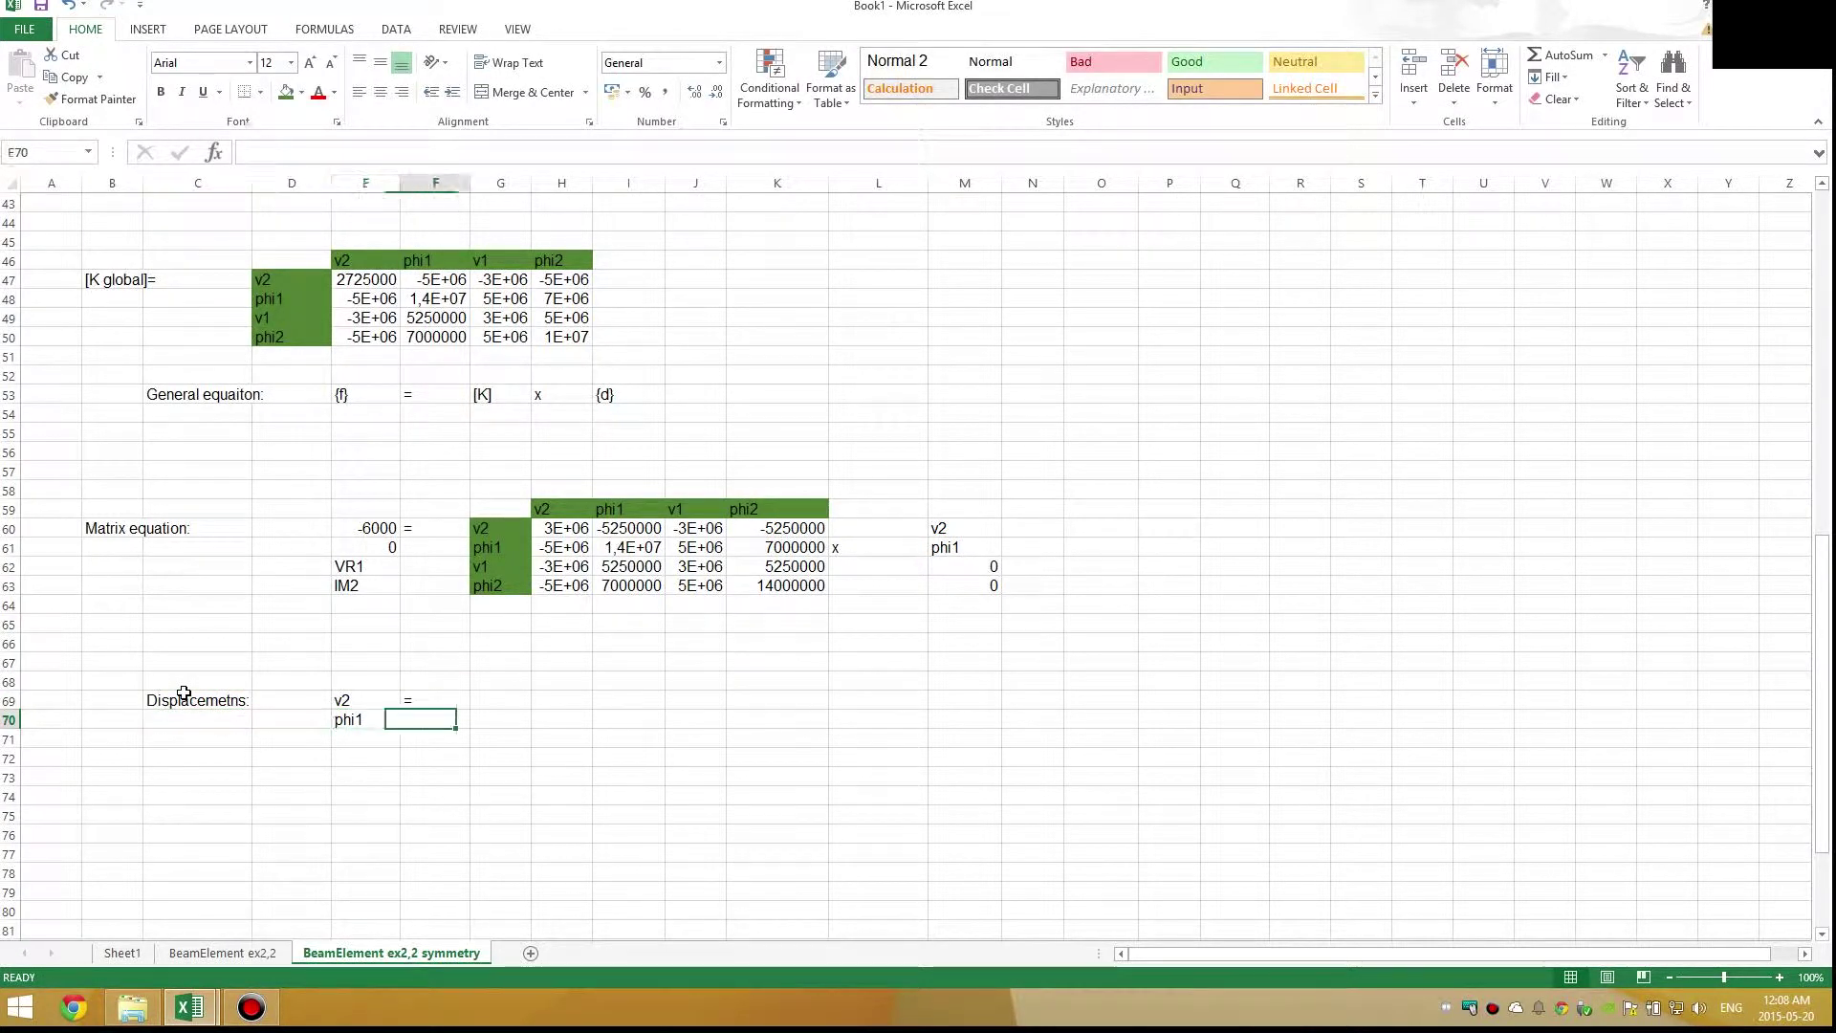
pyautogui.write('=')
pyautogui.press('Return')
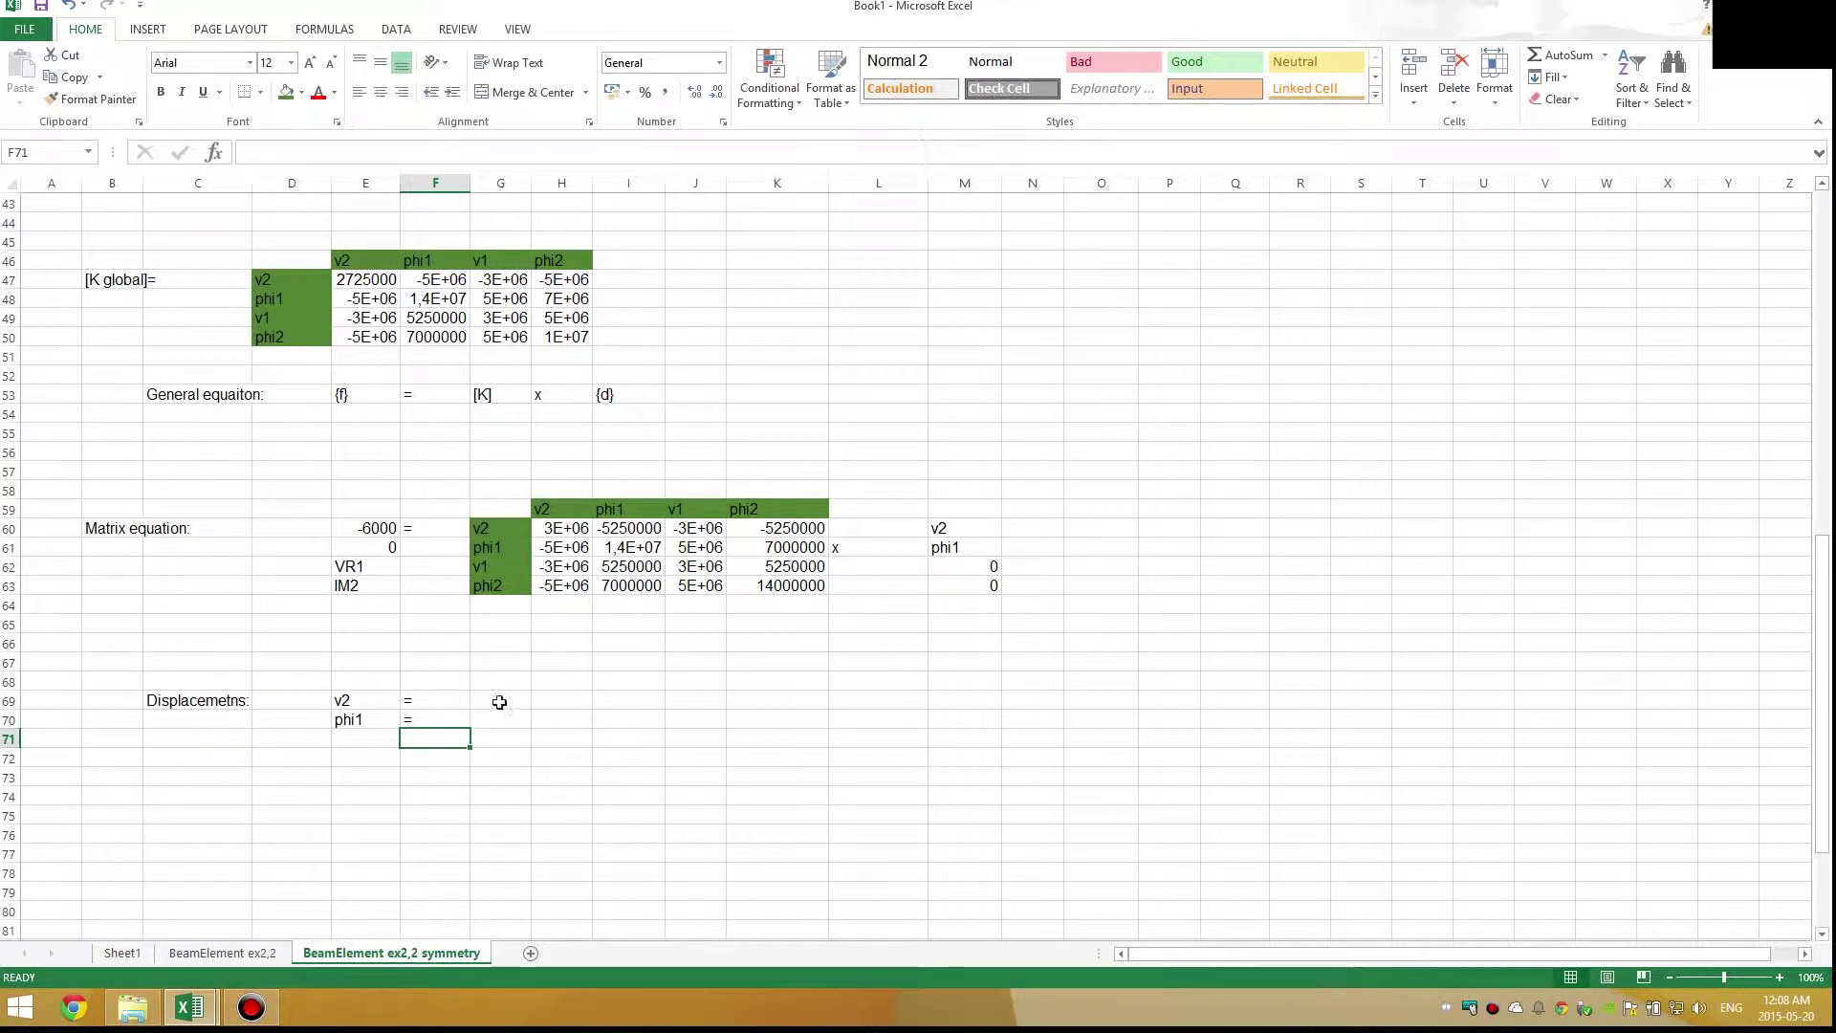
# Apply the Bad cell style to stiffness block J62:K63 and the Input style to block J60:K61
pyautogui.moveTo(499, 702); pyautogui.dragTo(499, 720)
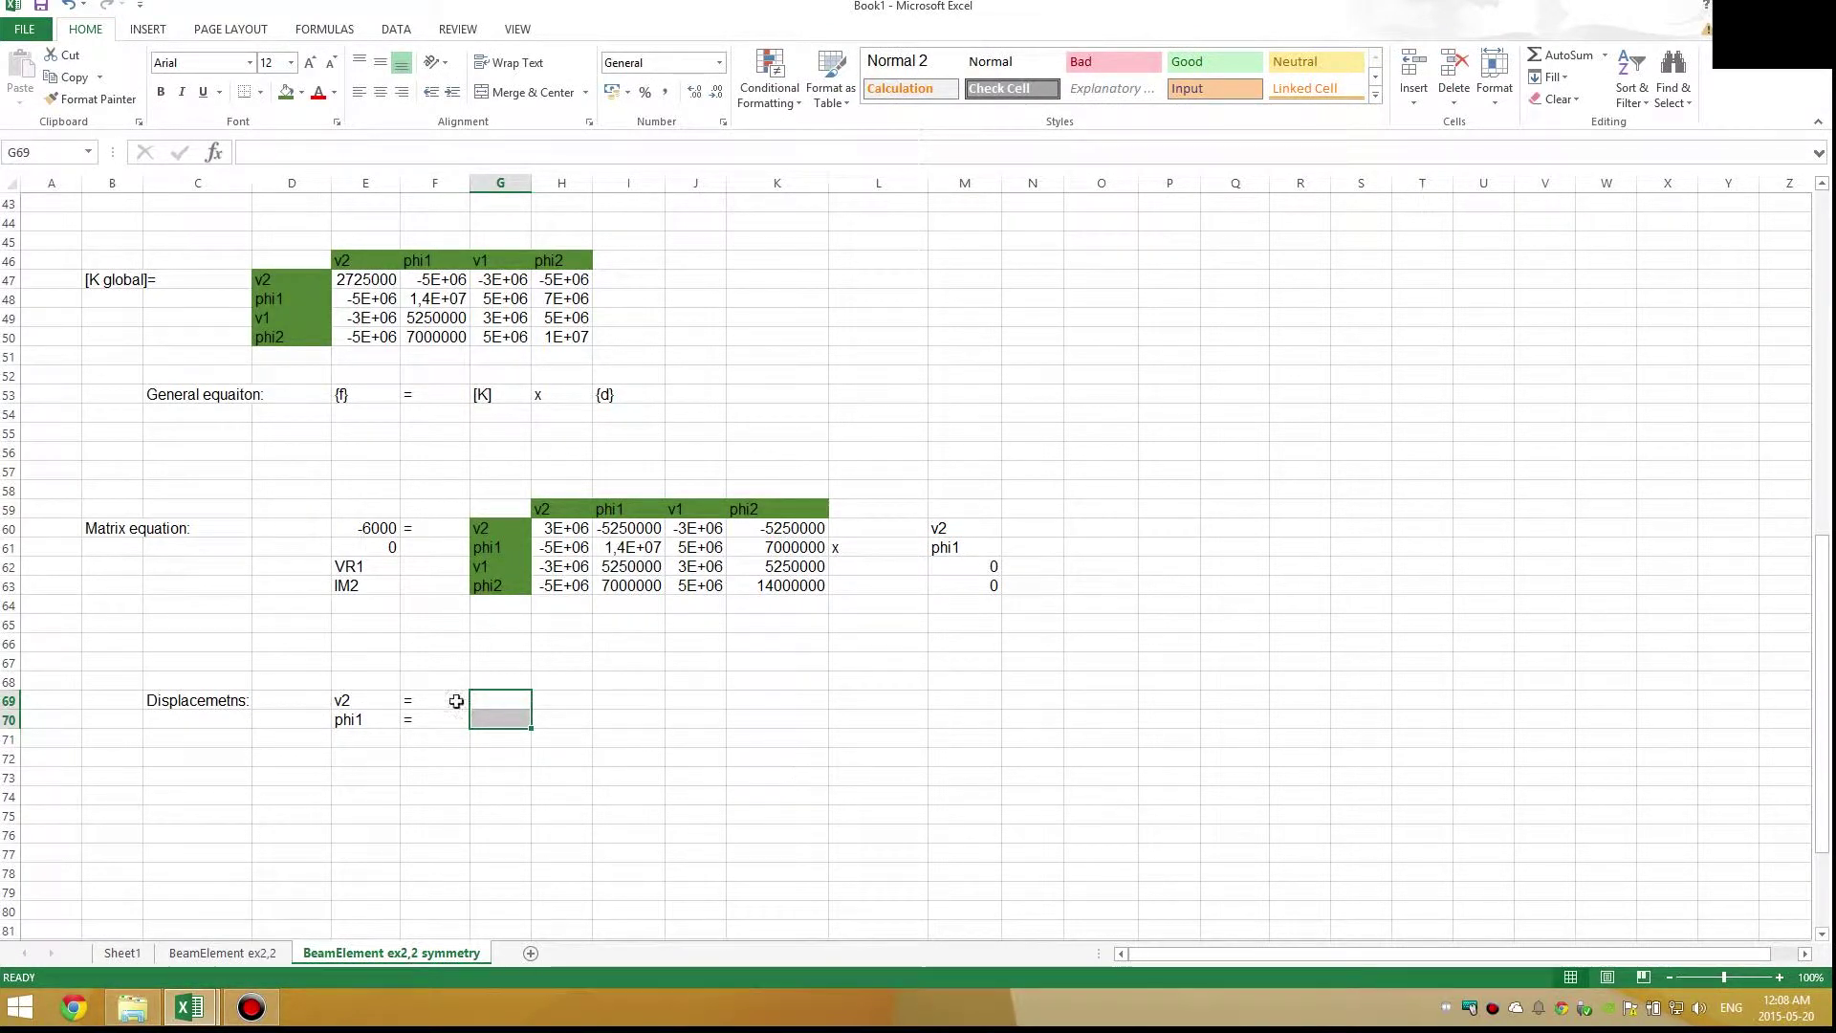
pyautogui.click(762, 688)
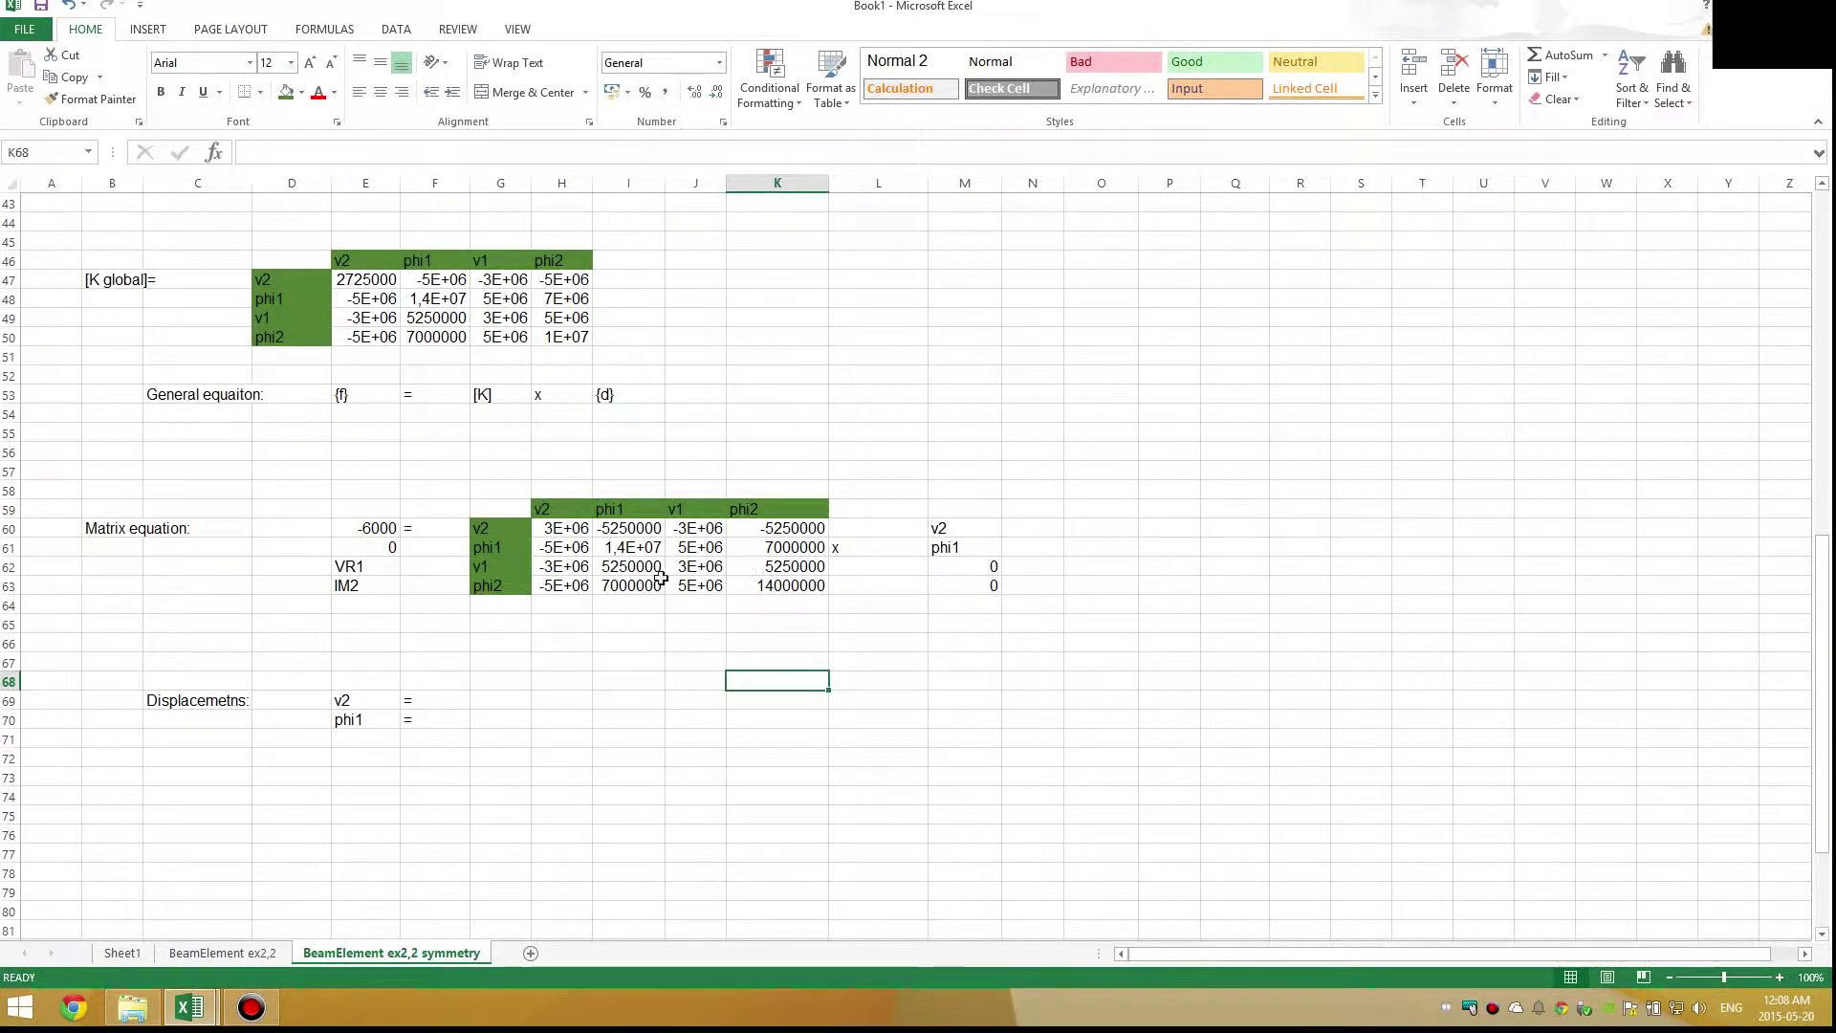
pyautogui.moveTo(705, 566); pyautogui.dragTo(788, 582)
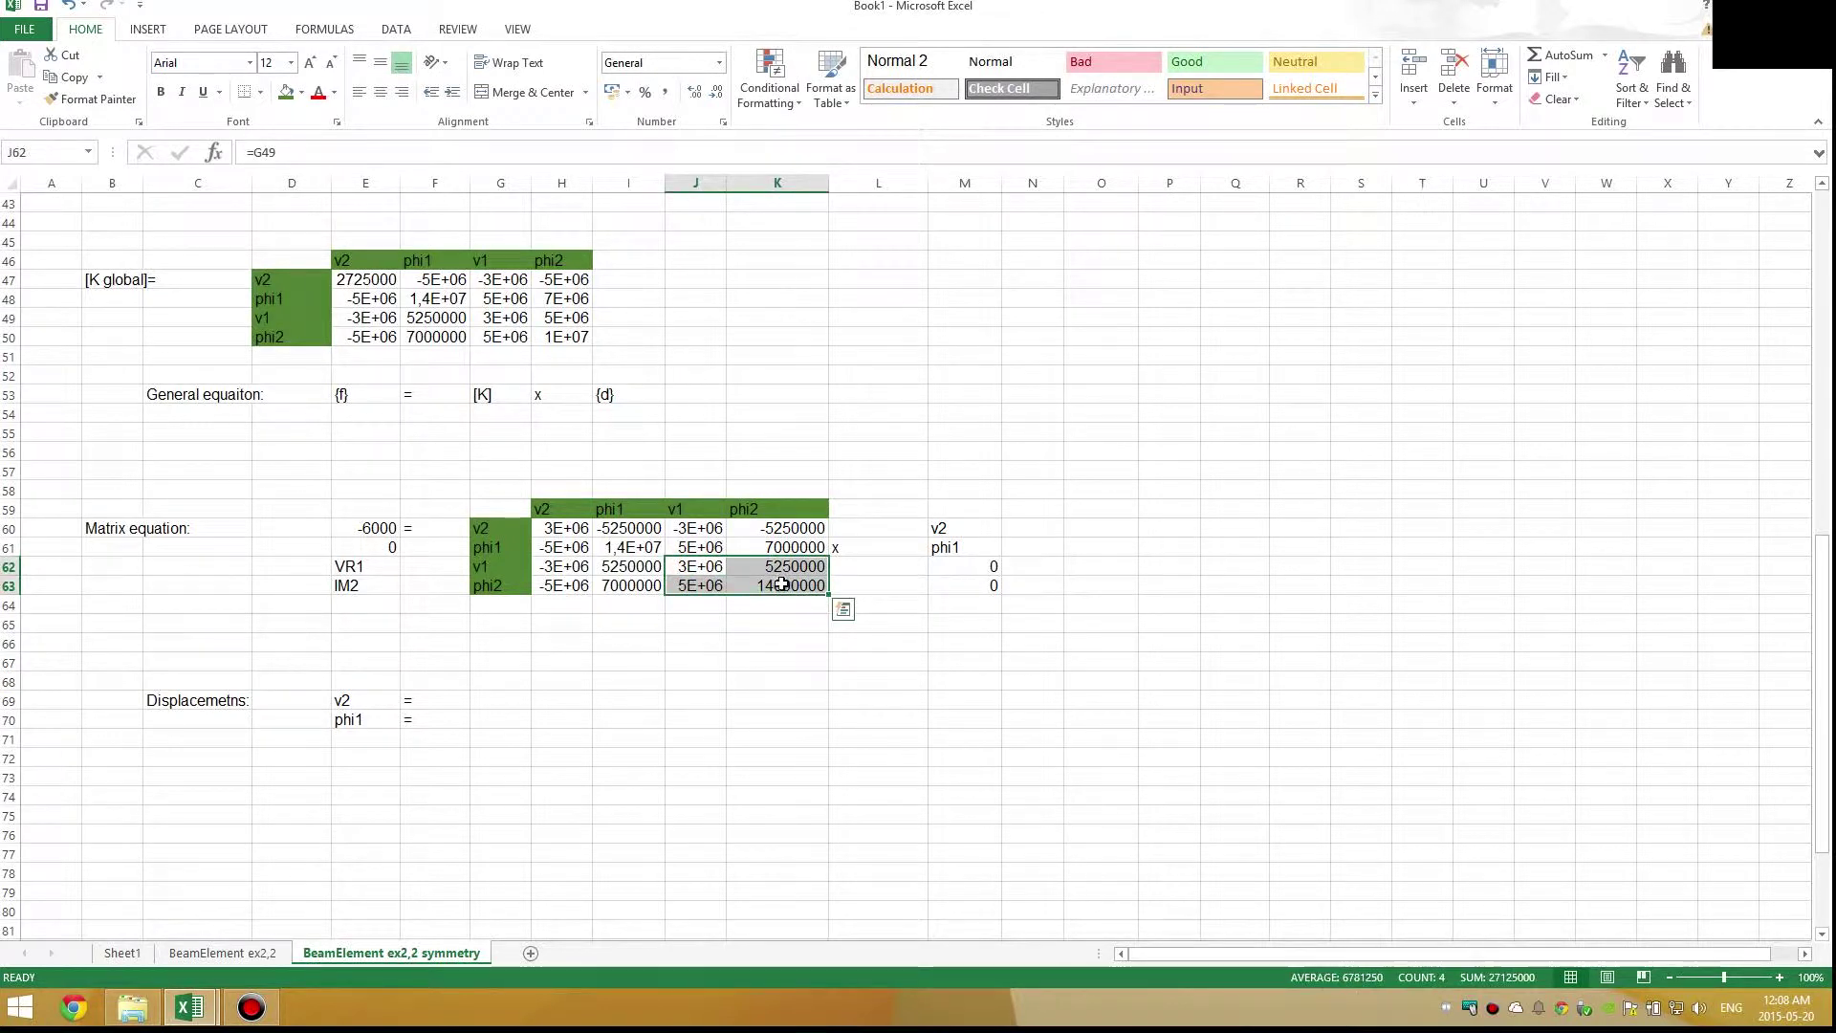
pyautogui.click(1095, 67)
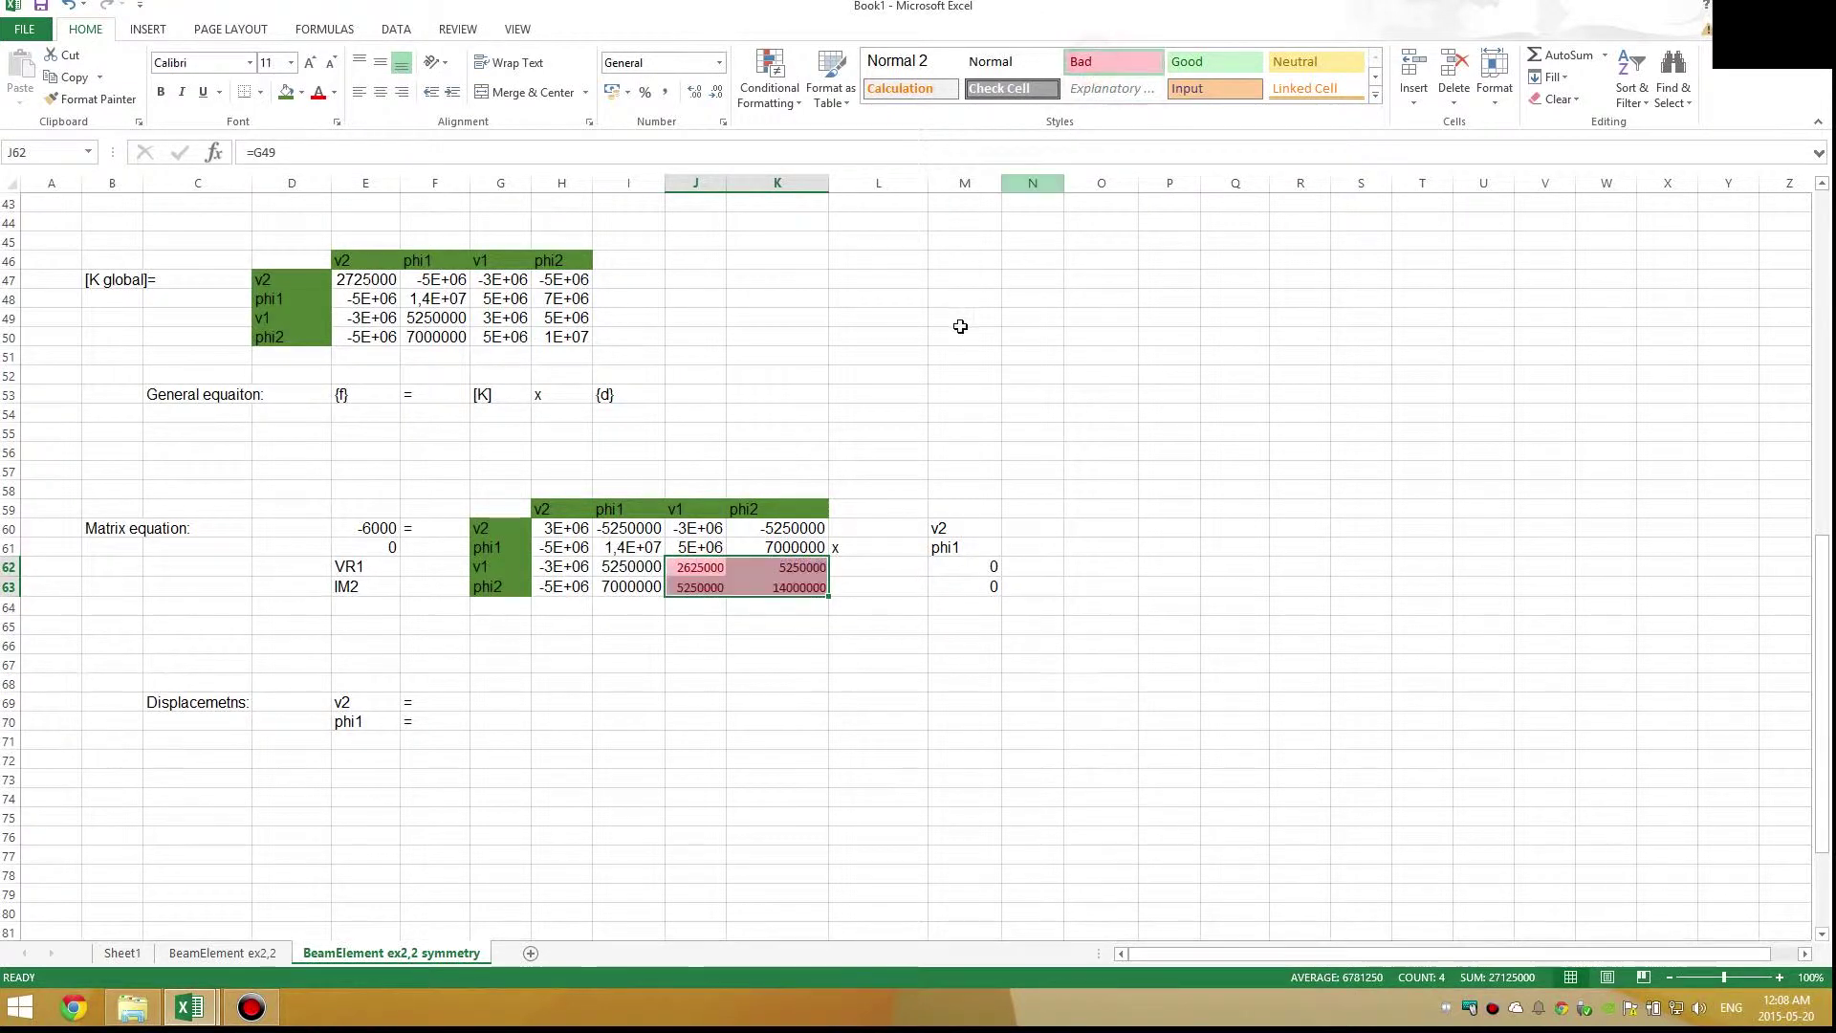
pyautogui.click(715, 529)
pyautogui.moveTo(717, 532); pyautogui.dragTo(792, 550)
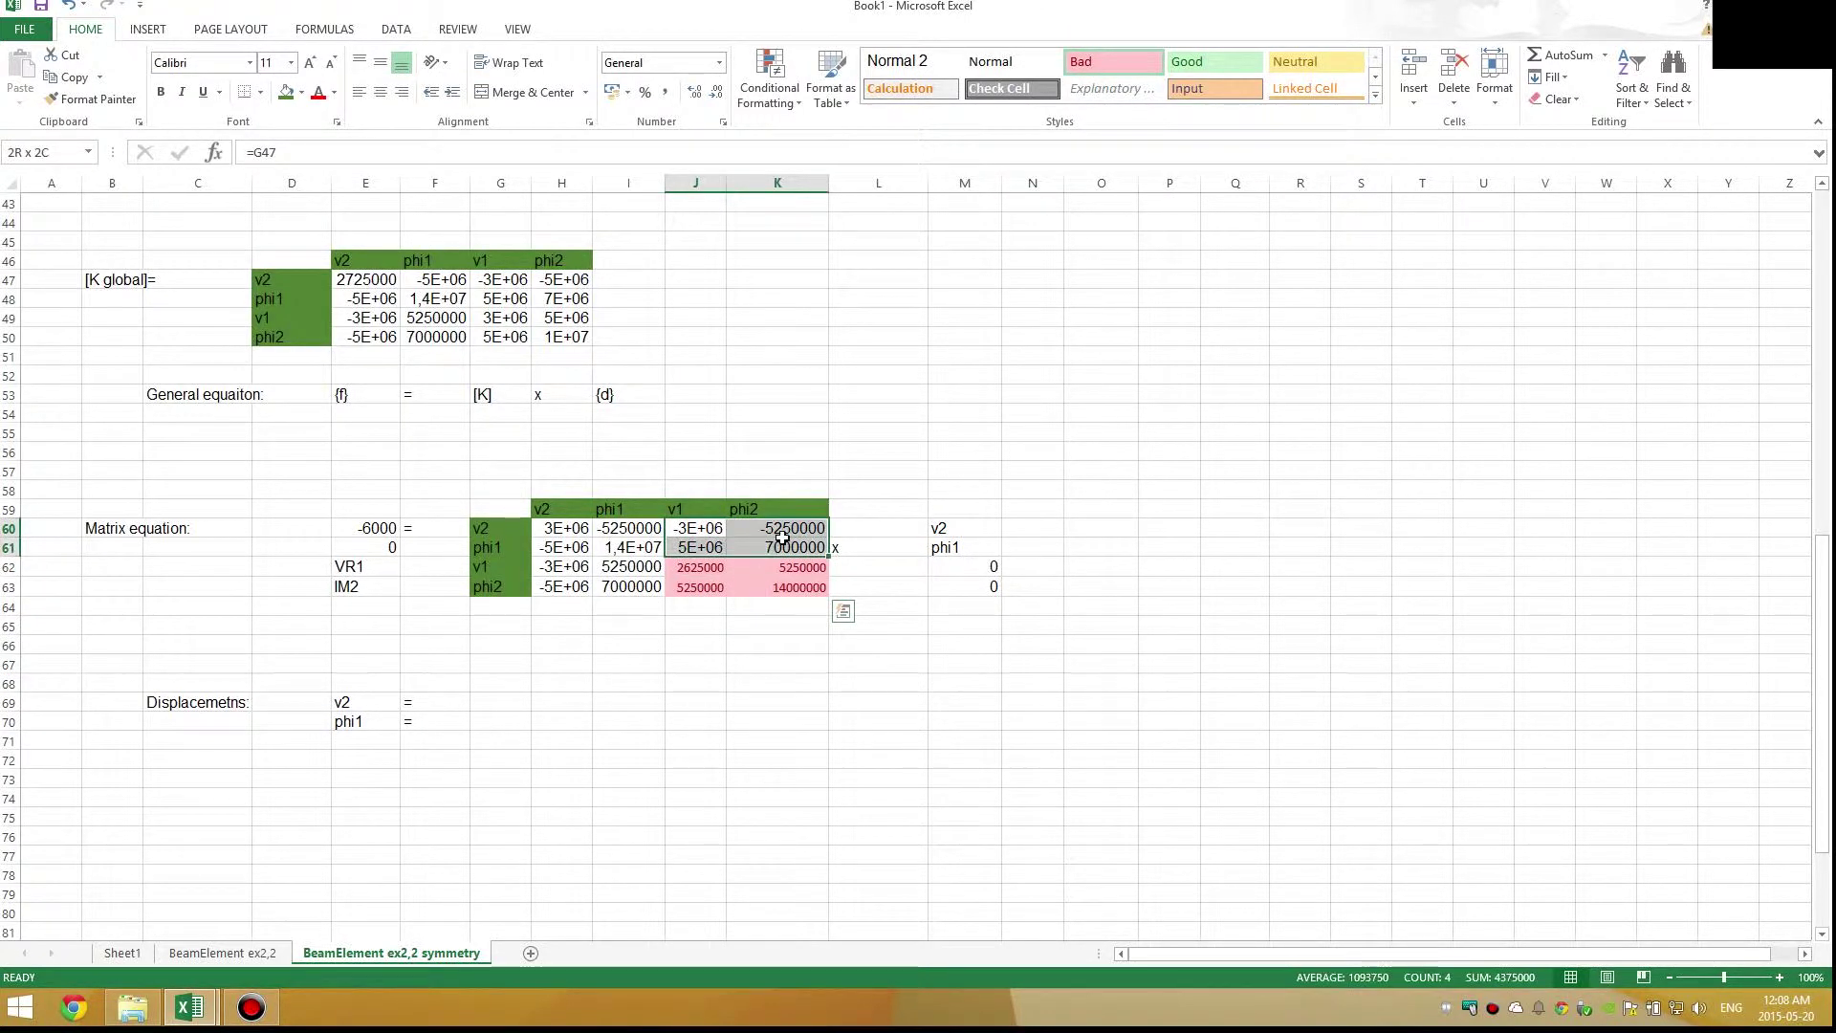
pyautogui.click(1213, 88)
# Apply the Good cell style to stiffness block H60:I61 and the Neutral style to block H62:I63
pyautogui.moveTo(560, 529); pyautogui.dragTo(631, 549)
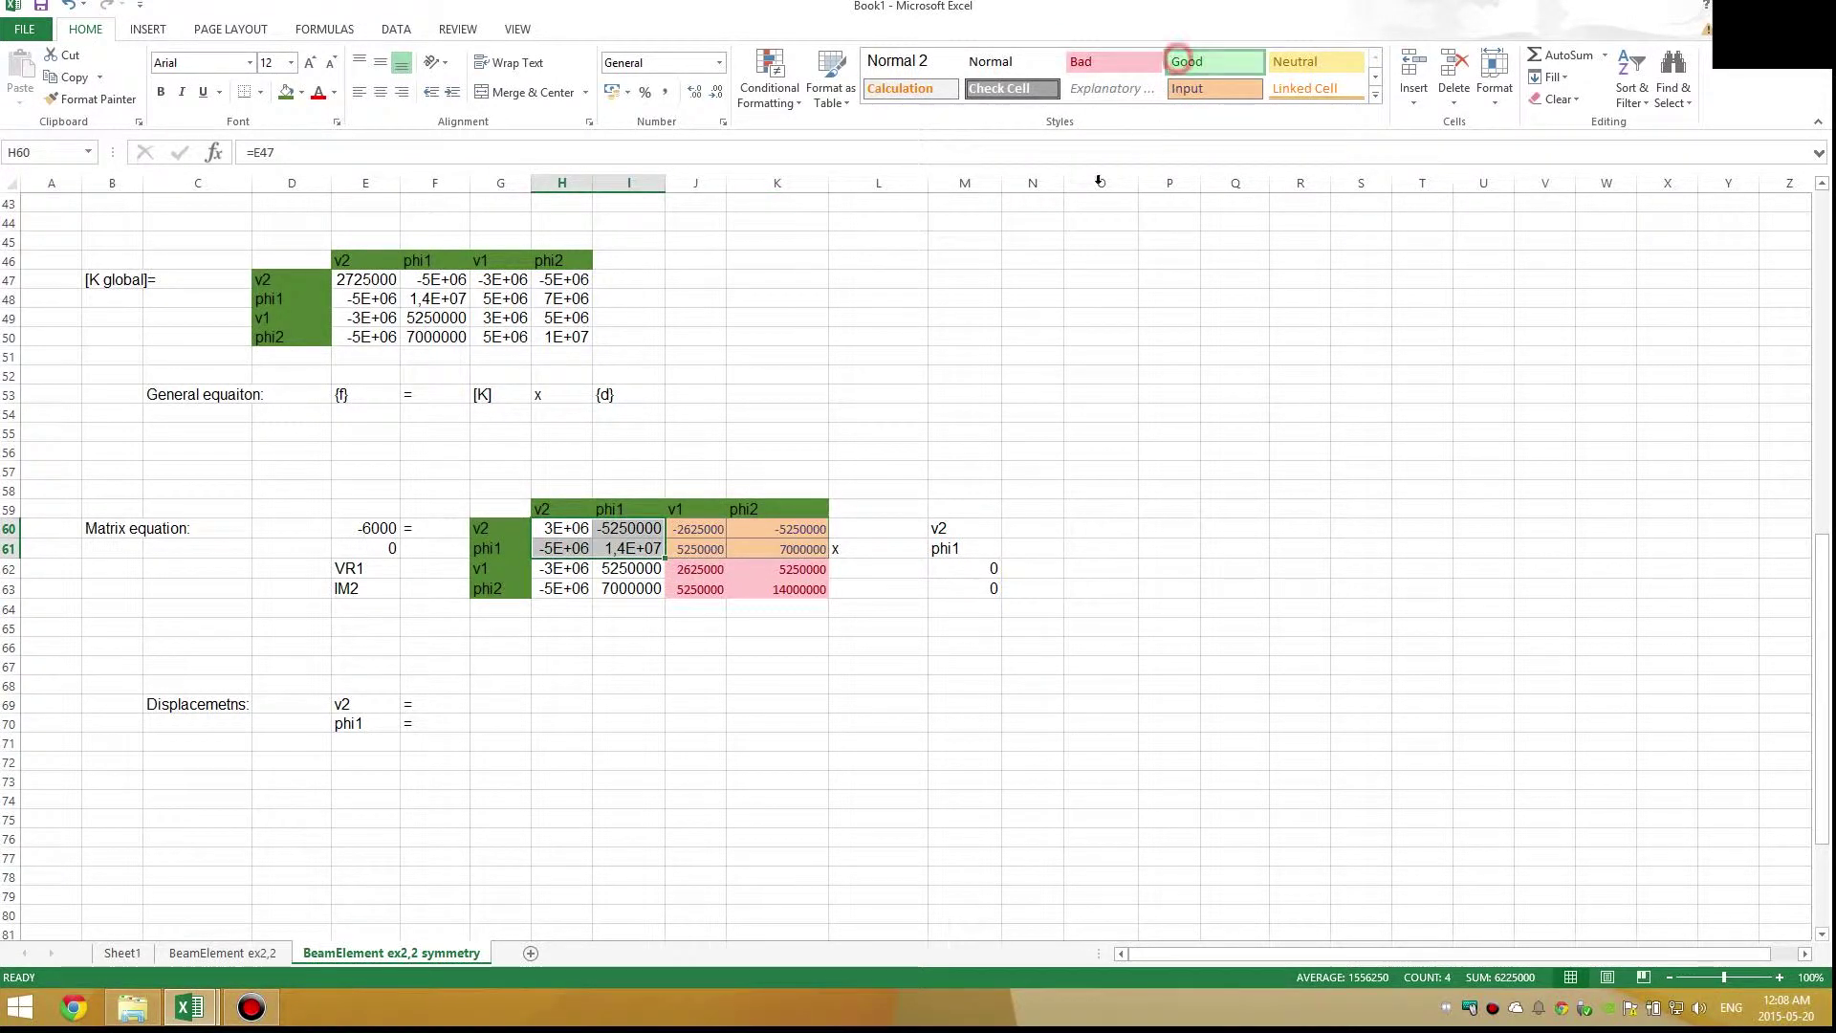
pyautogui.click(1186, 61)
pyautogui.moveTo(560, 570); pyautogui.dragTo(632, 588)
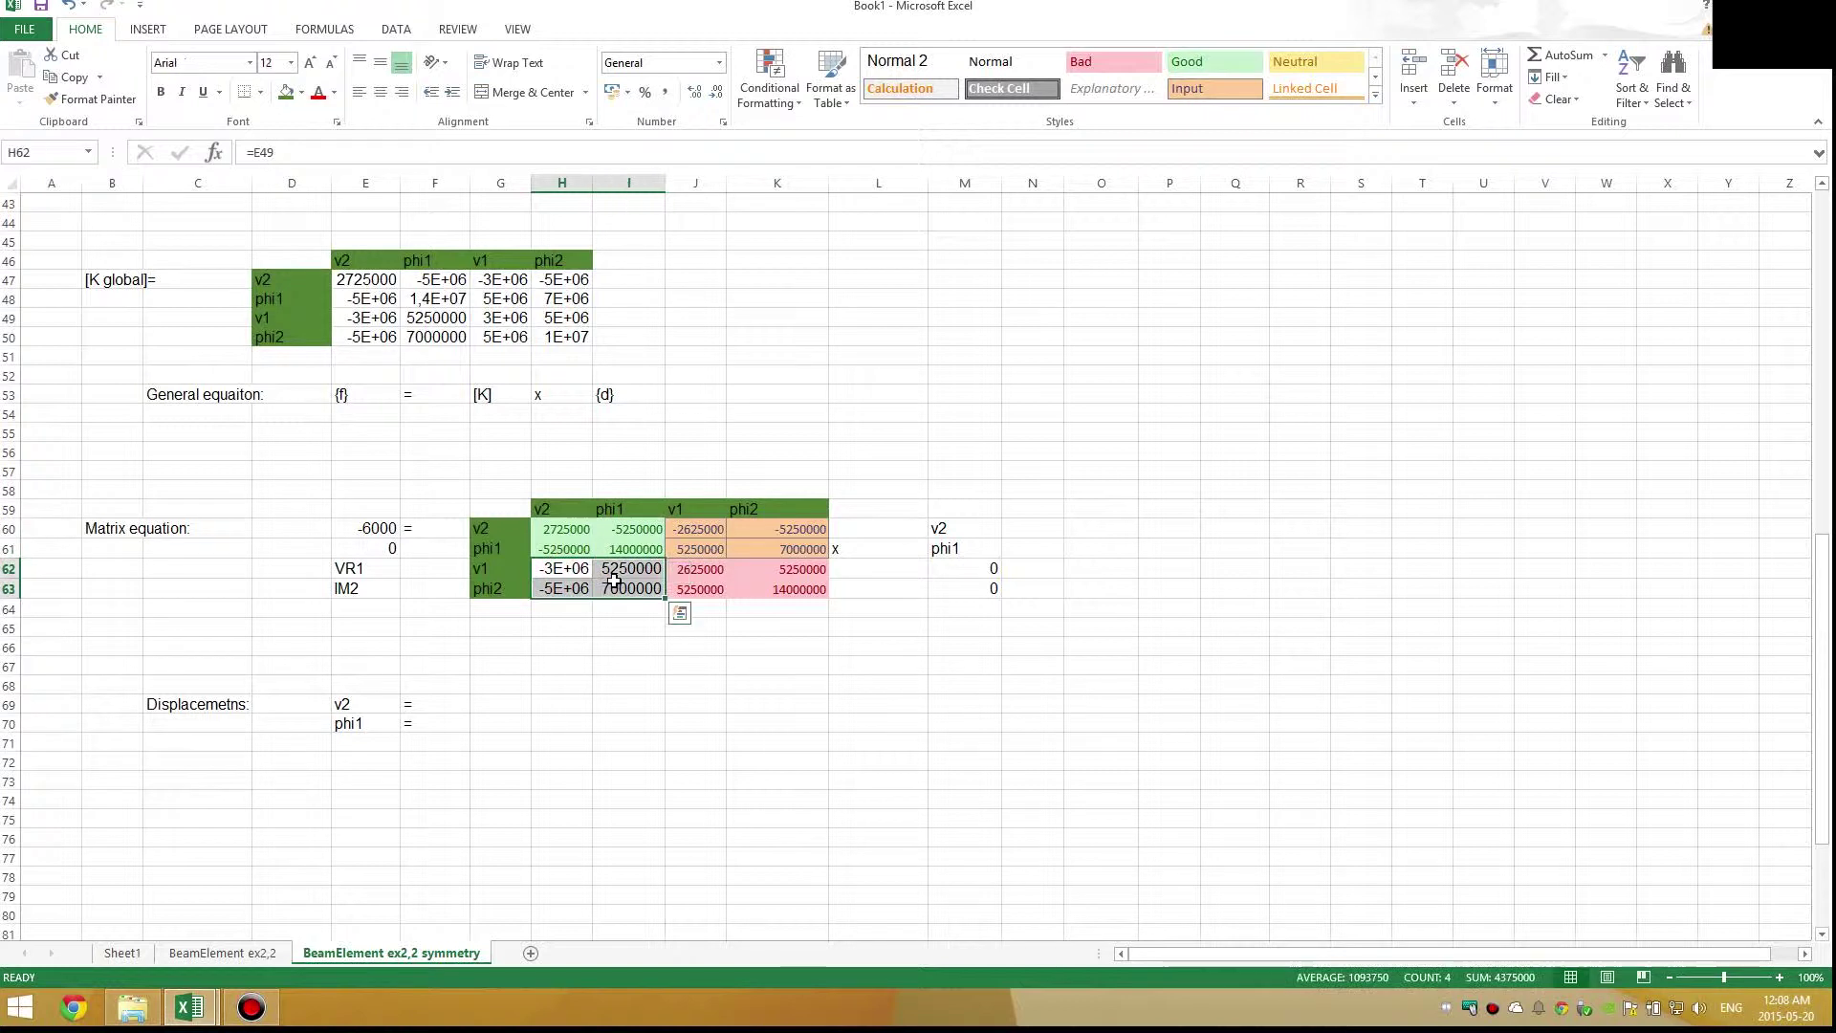
pyautogui.click(1323, 76)
pyautogui.click(578, 684)
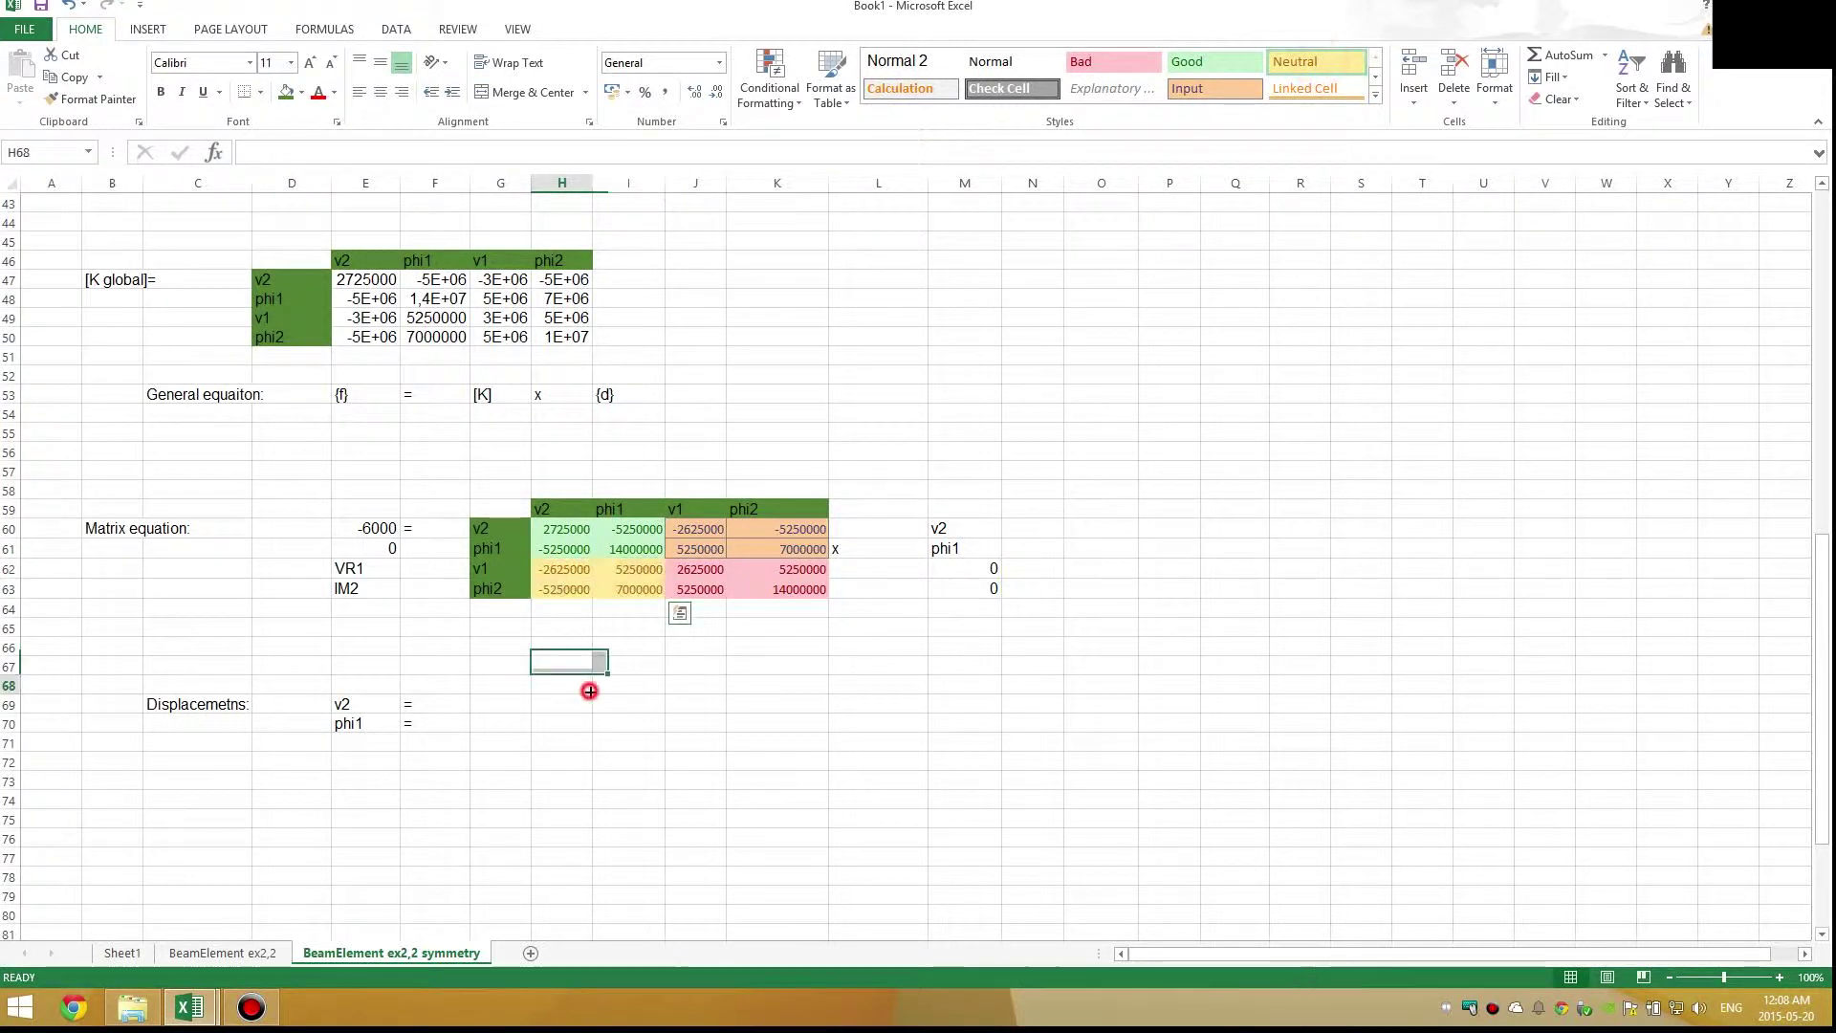
# Compare the equation rows for the unknown displacements, E60:M61, with the rows for the unknown reactions, E62:M63
pyautogui.scroll(-1, 579, 679)
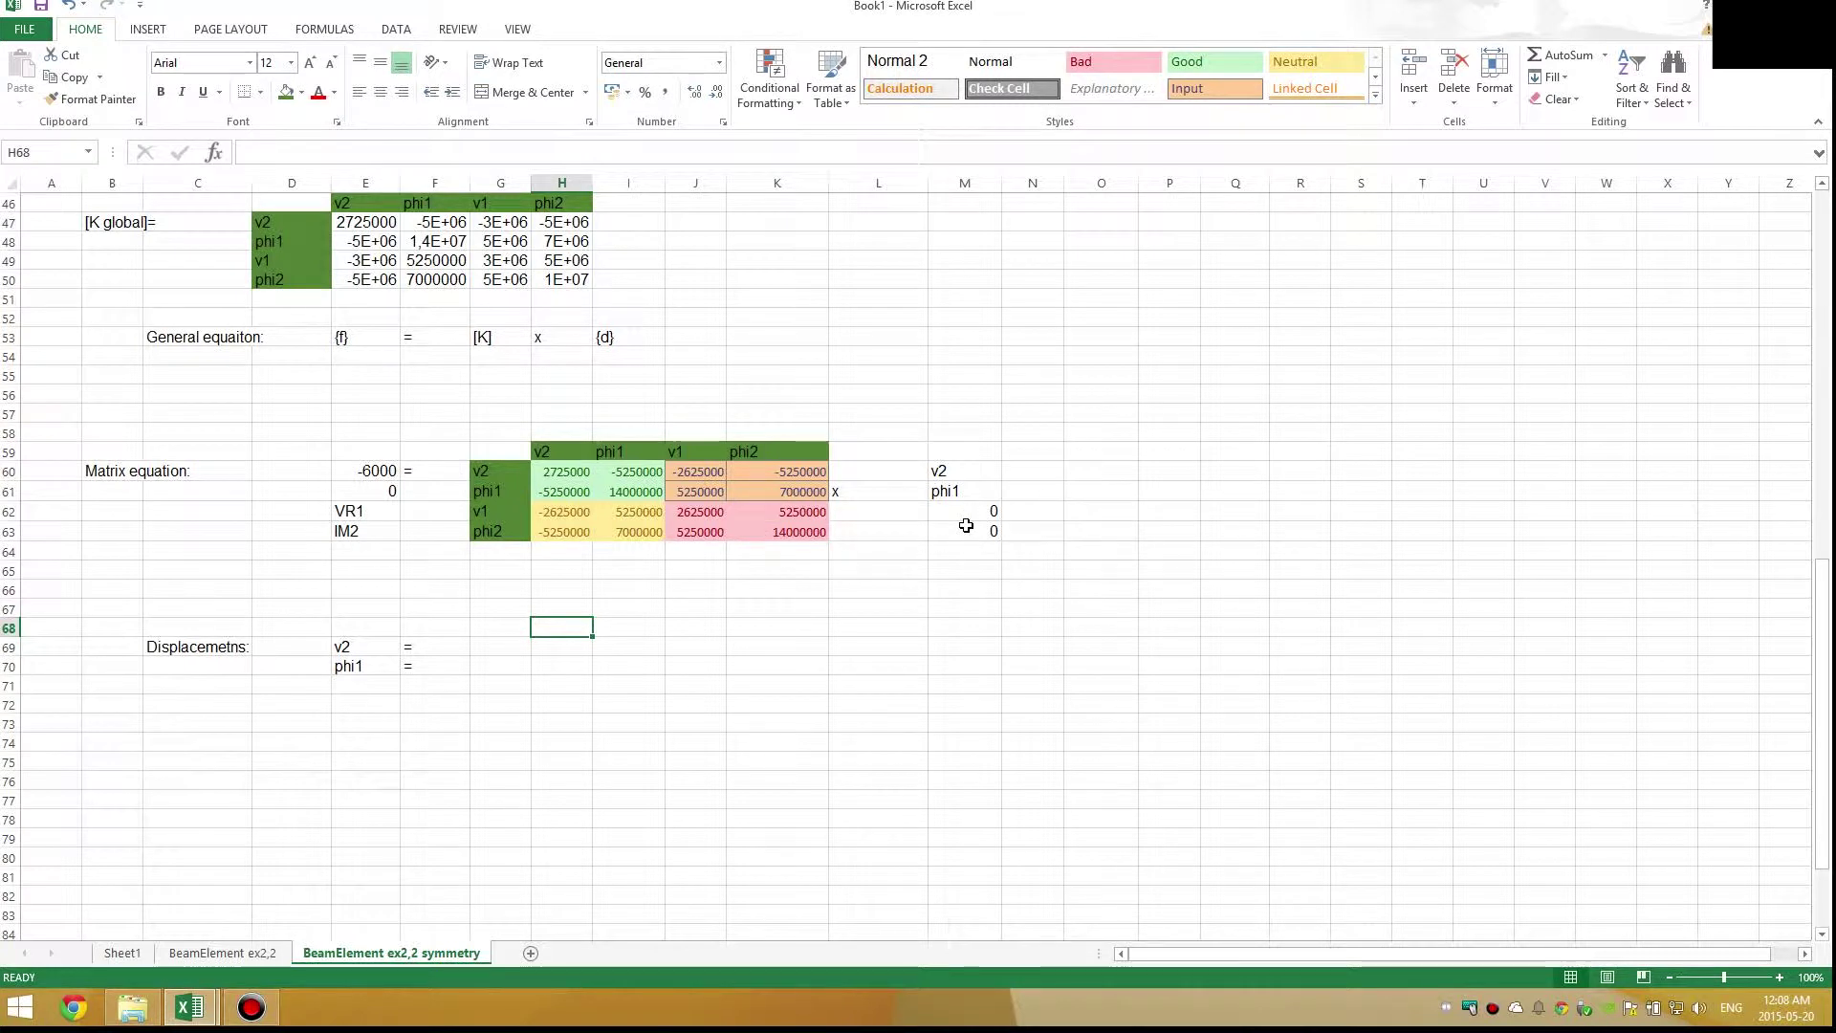
pyautogui.moveTo(354, 516); pyautogui.dragTo(994, 532)
pyautogui.moveTo(353, 469); pyautogui.dragTo(995, 493)
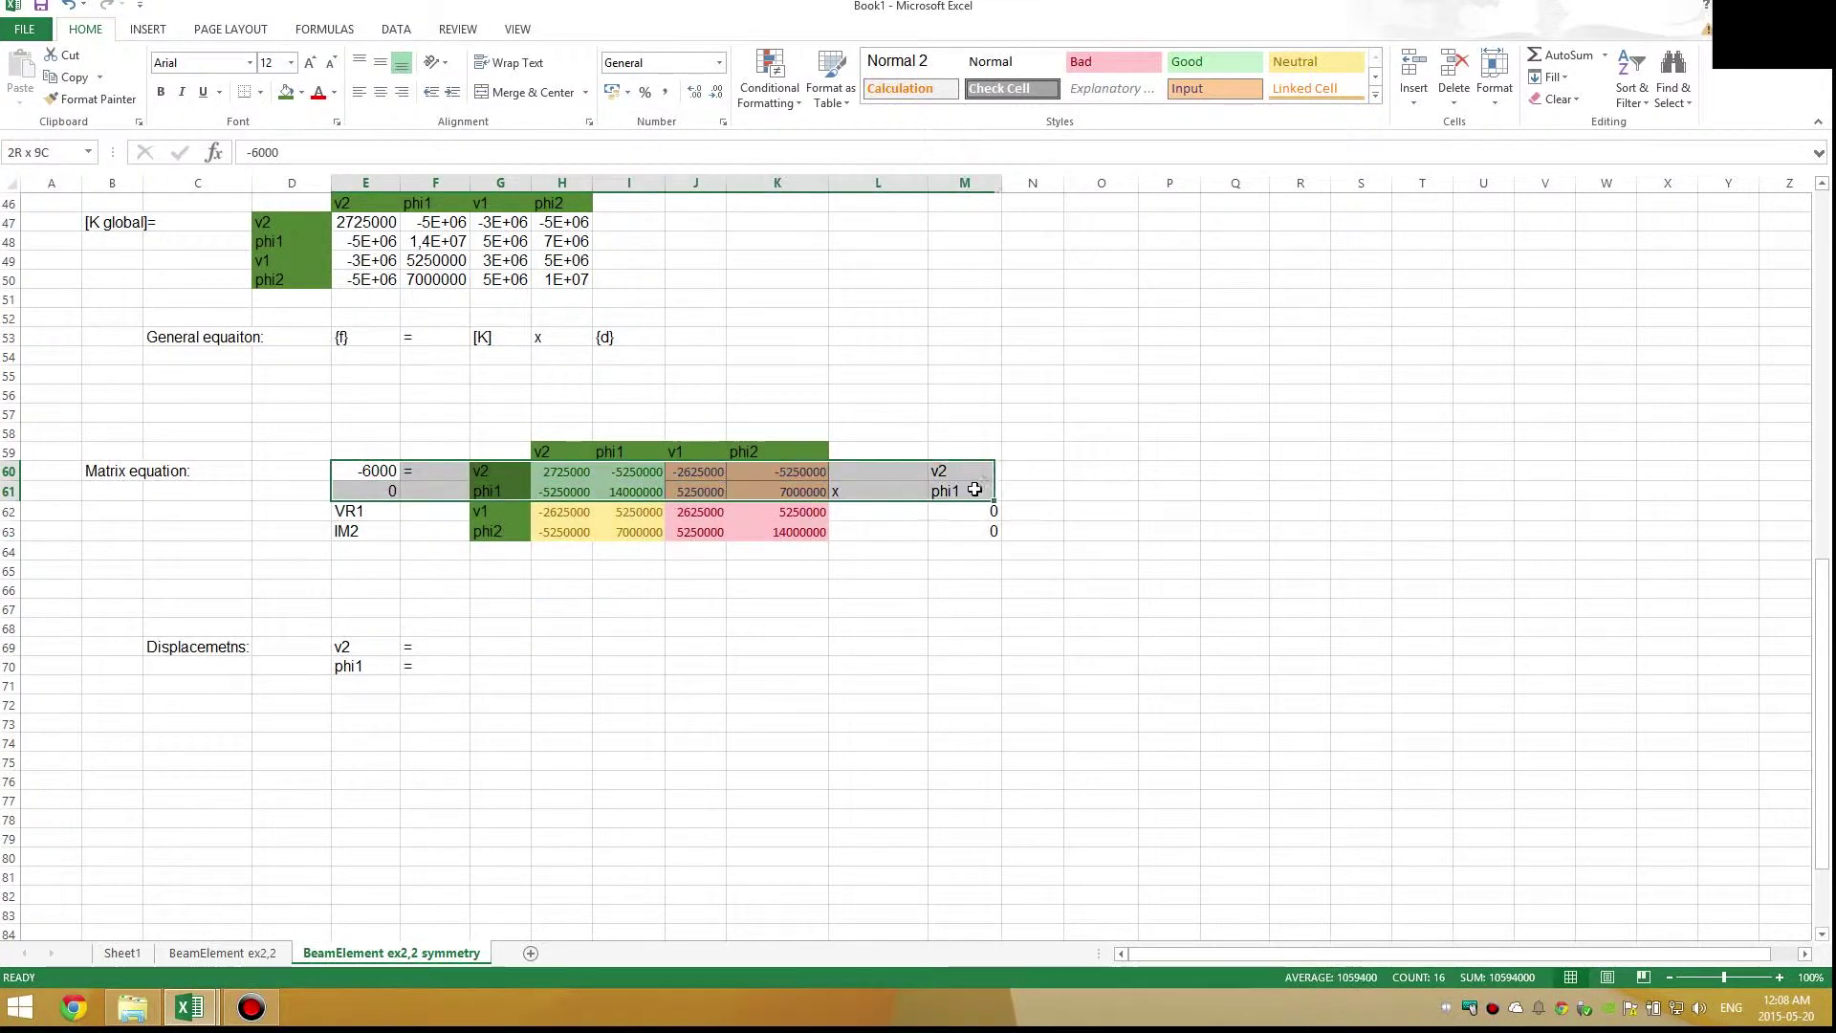
pyautogui.click(417, 549)
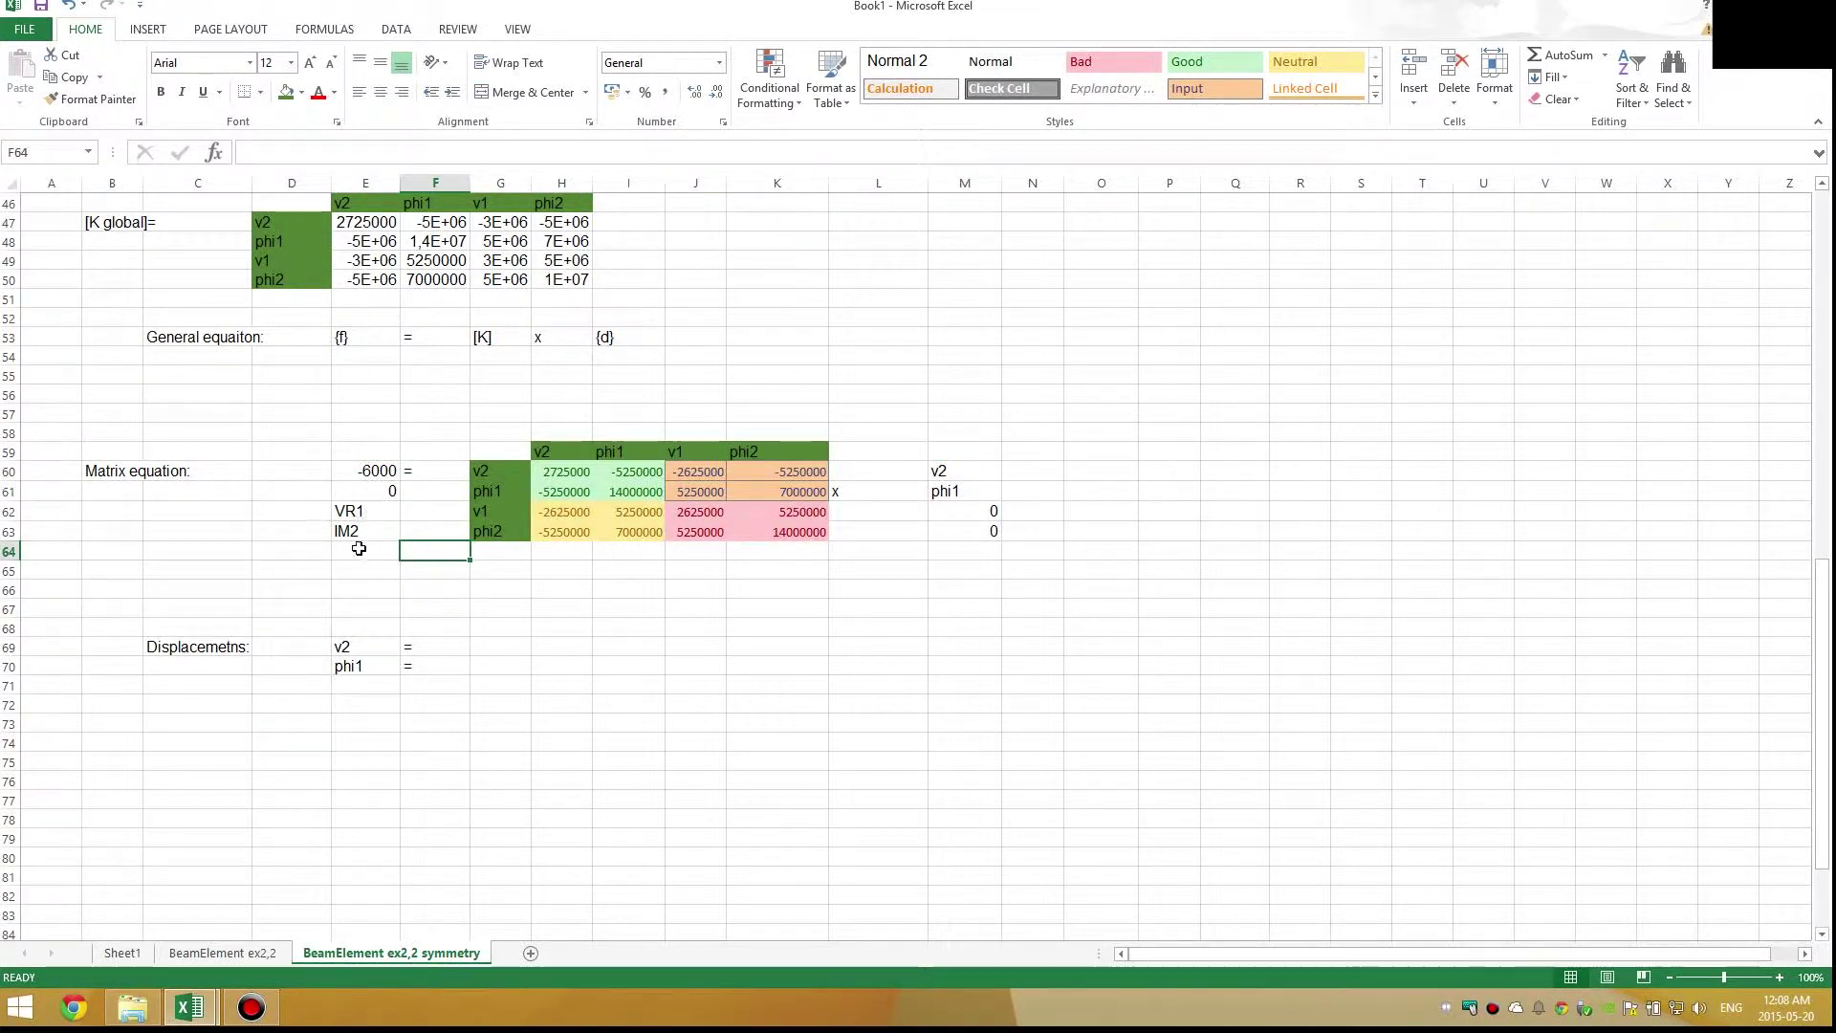
pyautogui.moveTo(352, 470); pyautogui.dragTo(988, 496)
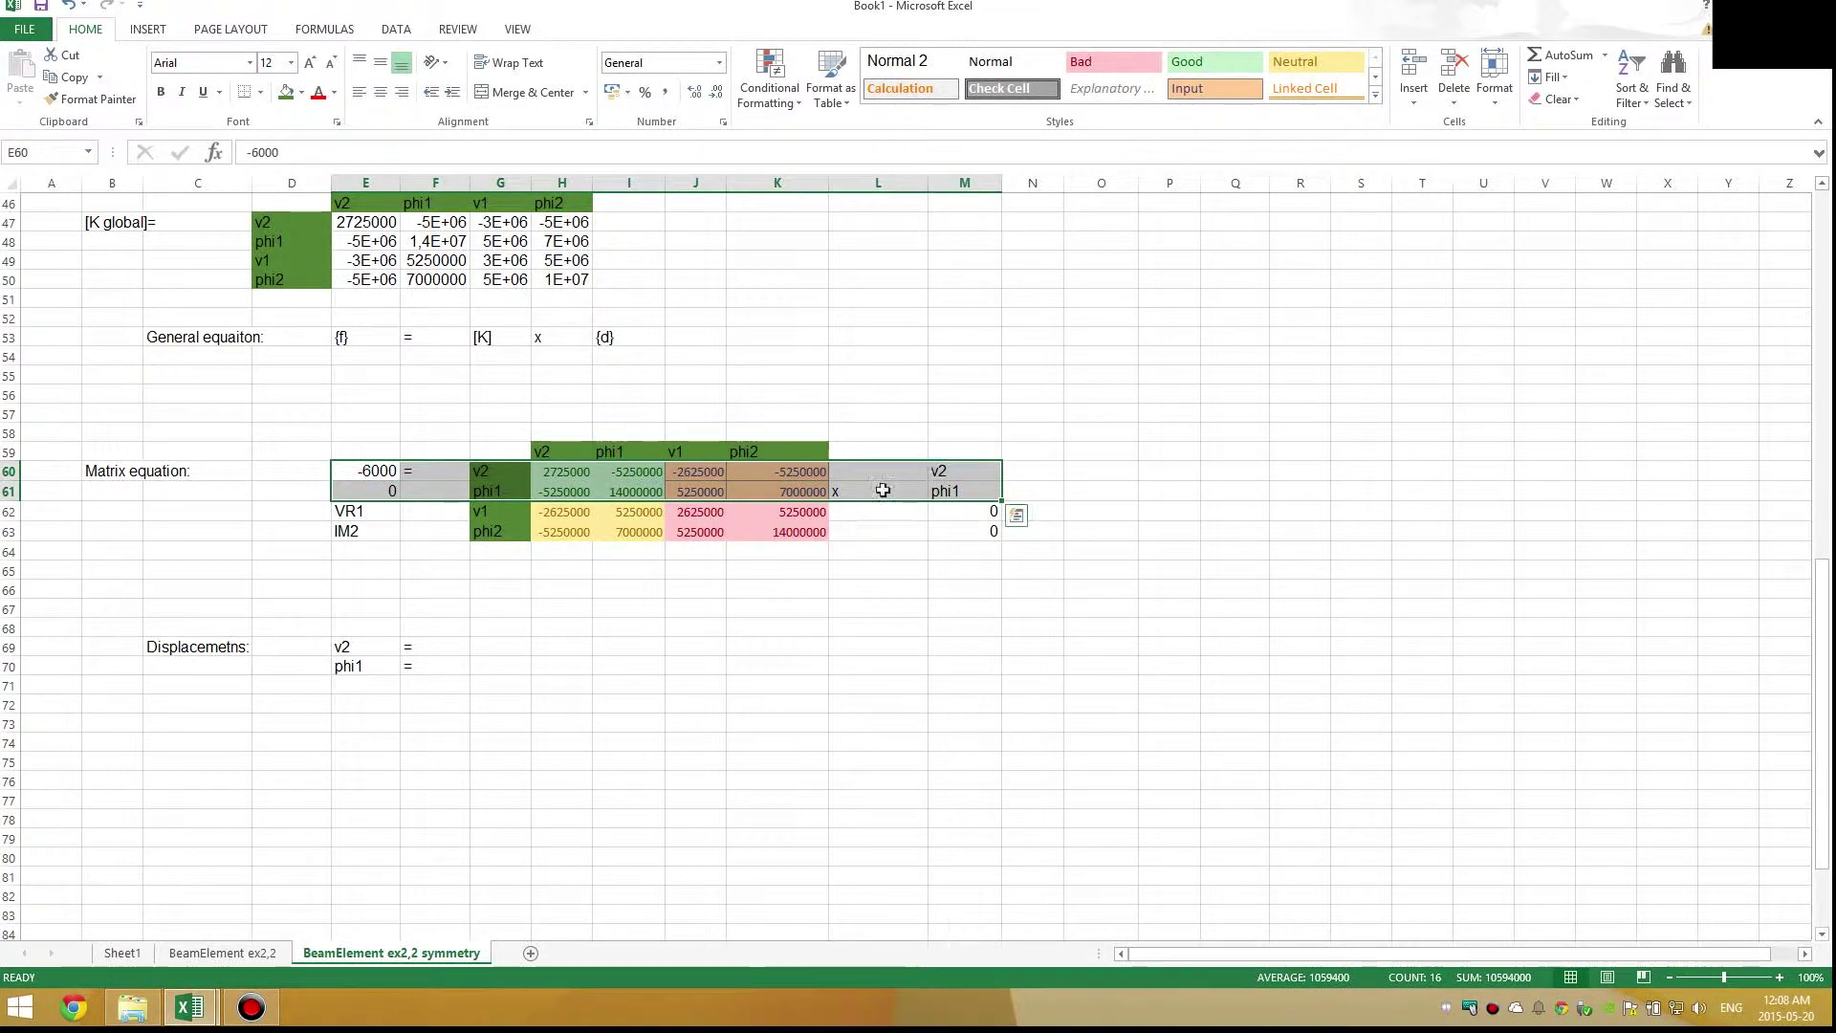
pyautogui.moveTo(347, 510); pyautogui.dragTo(990, 531)
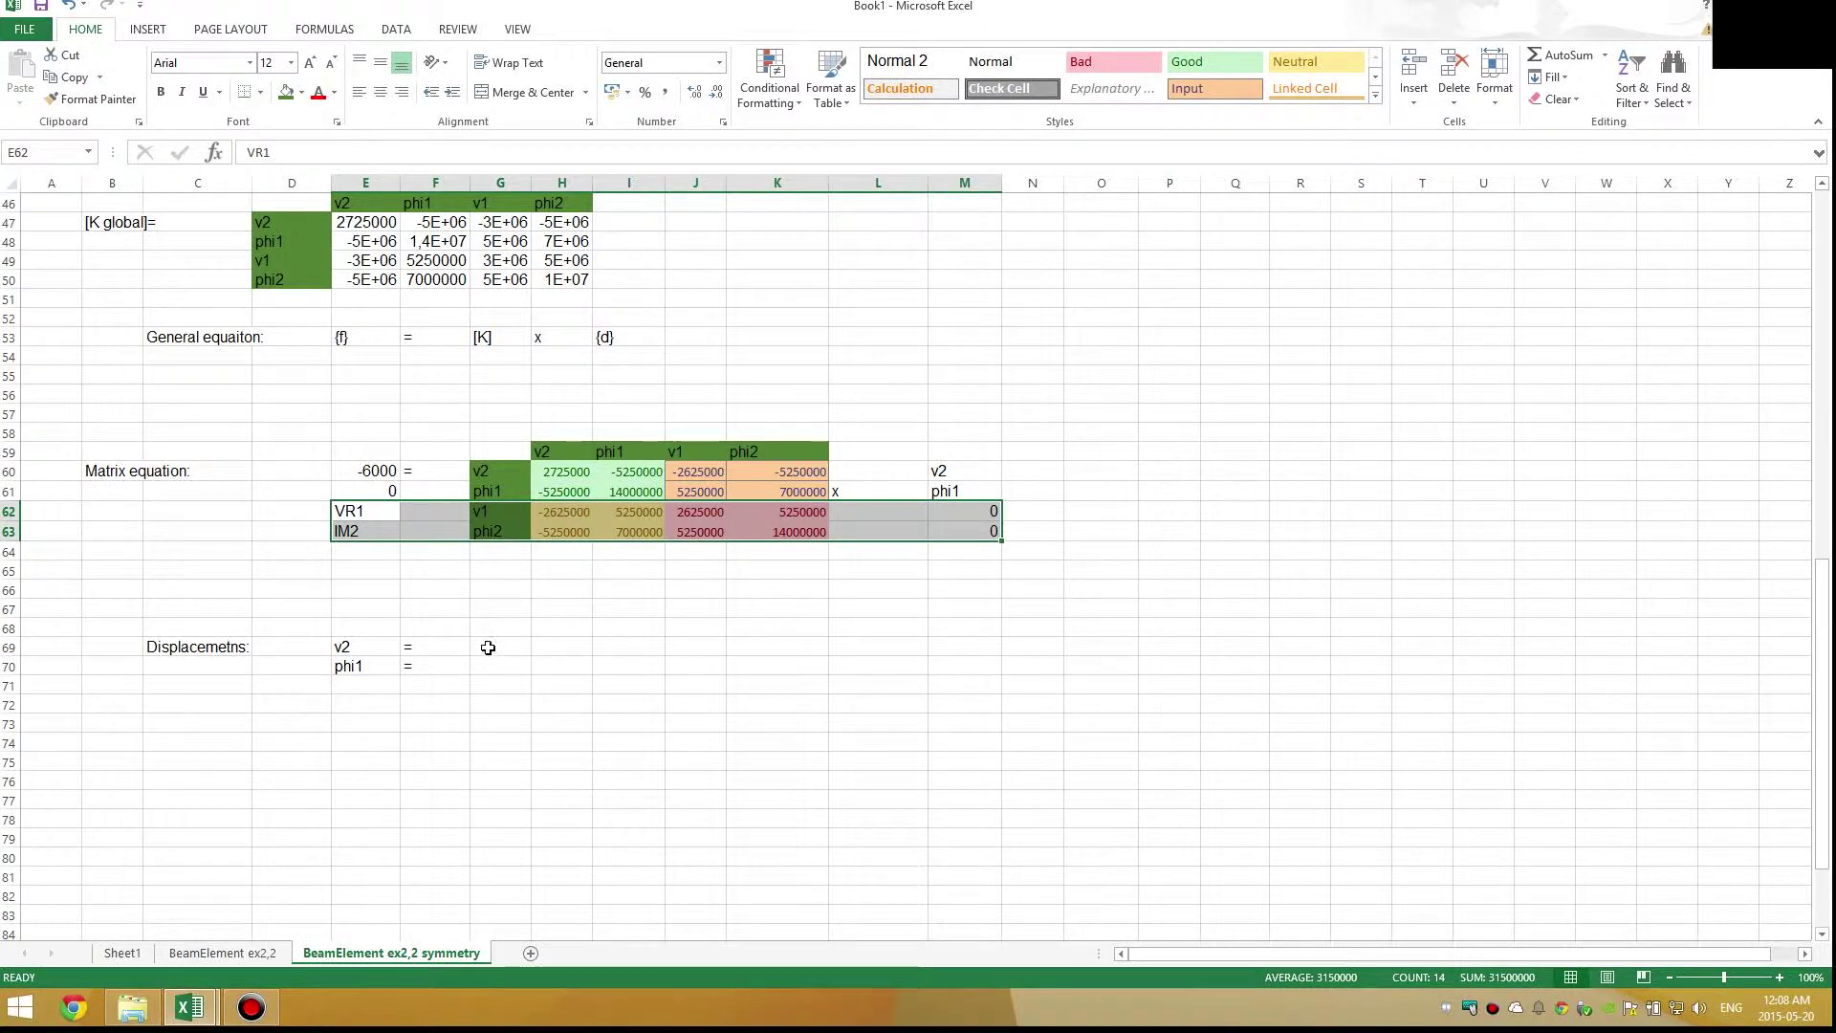
# Calculate v2 and phi1 in G69:G70 with the array formula =MMULT(MINVERSE(H60:I61);E60:E61)
pyautogui.moveTo(488, 647); pyautogui.dragTo(501, 667)
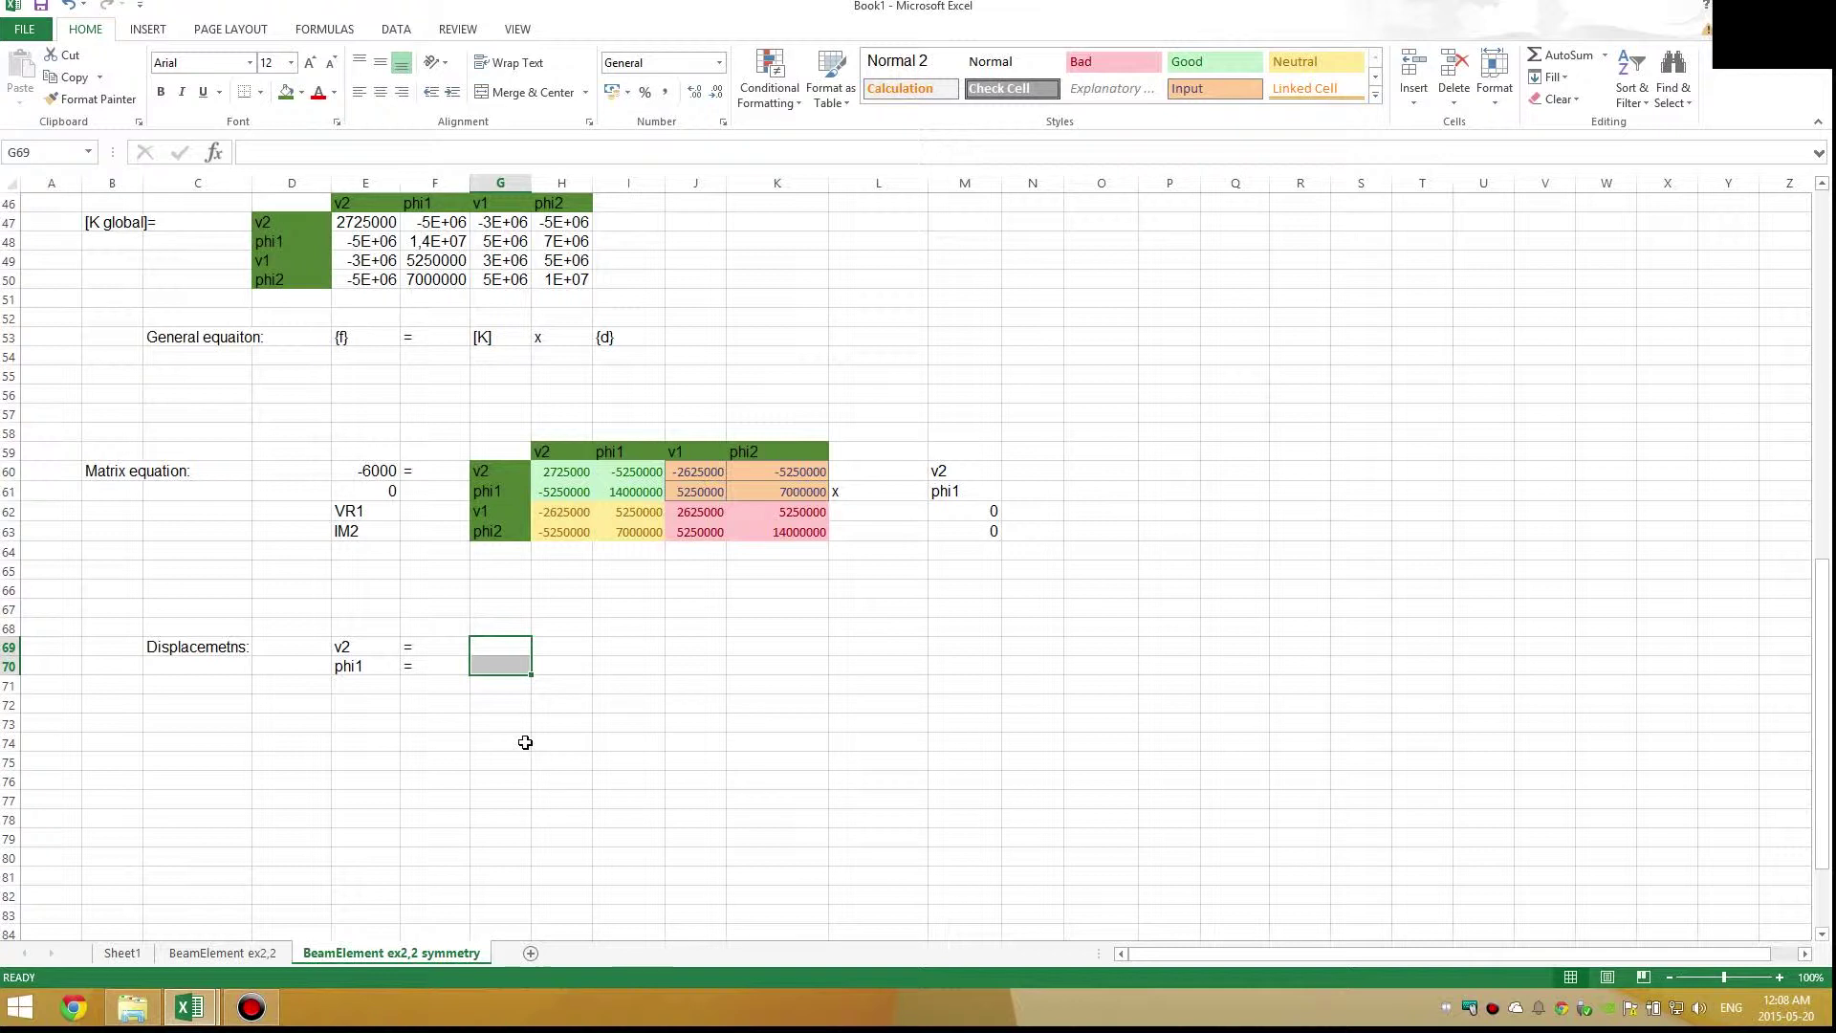
pyautogui.write('=mm')
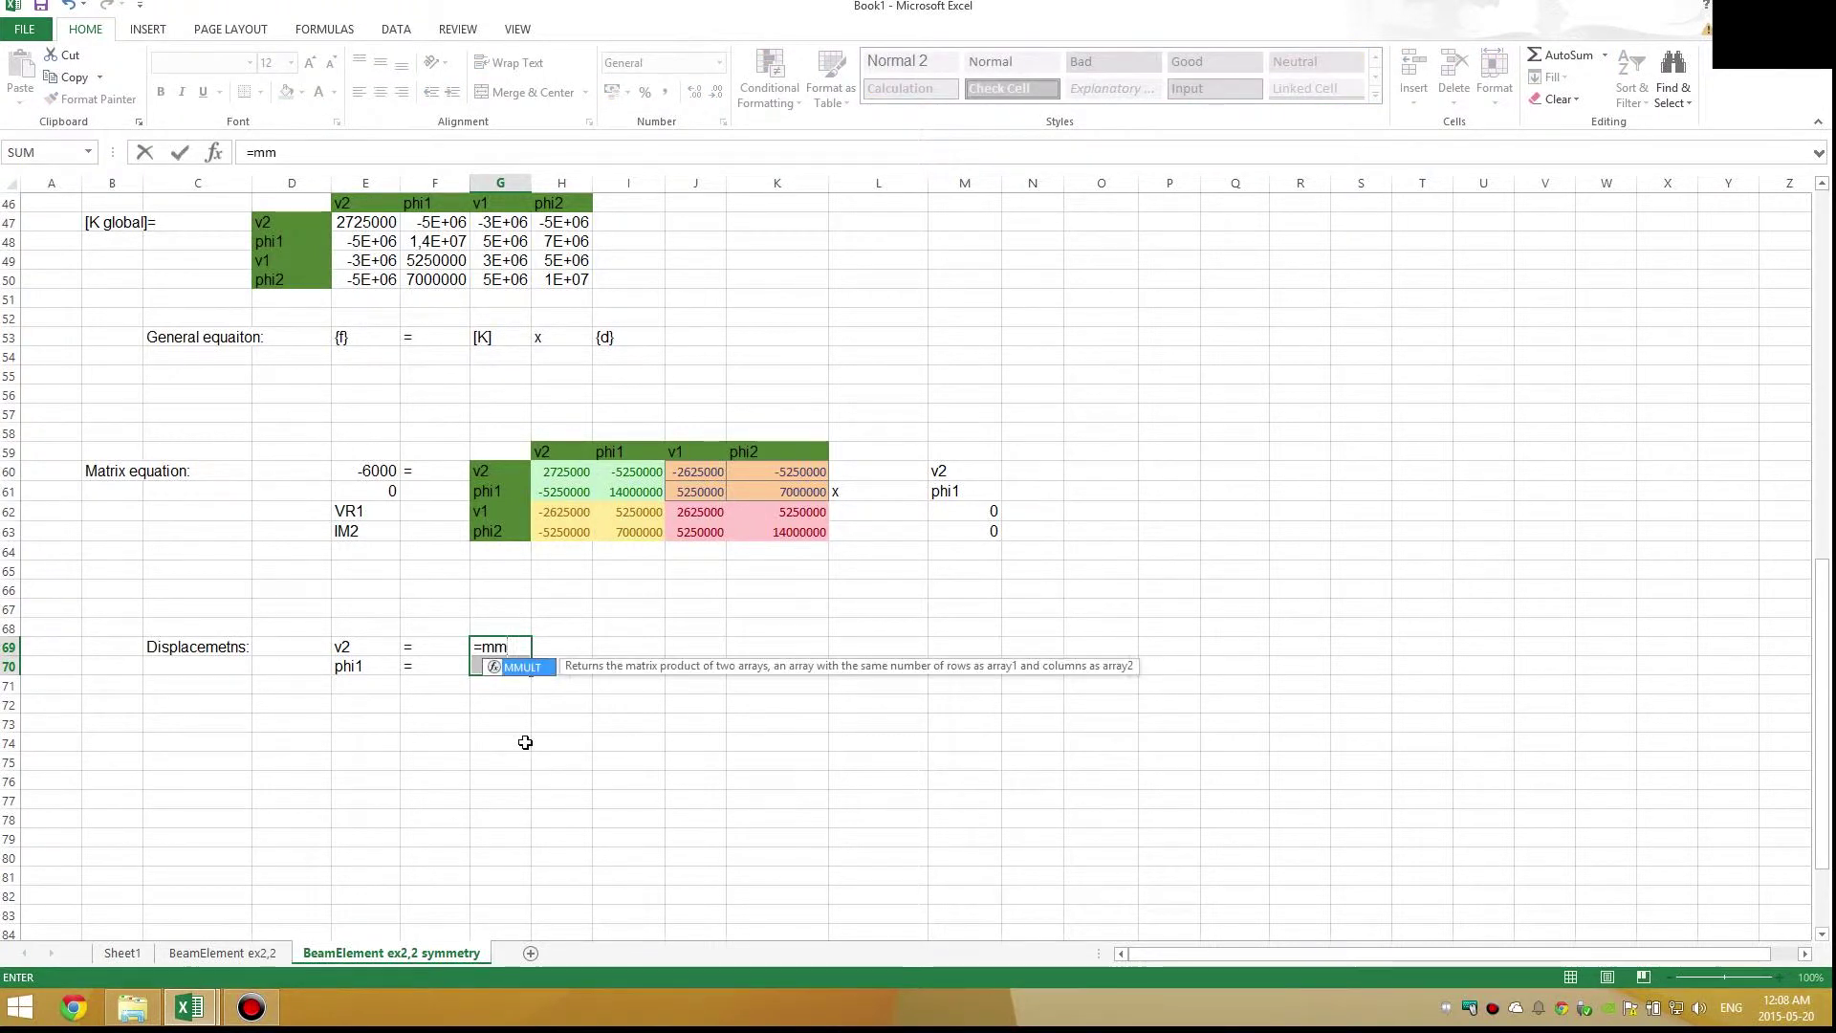
pyautogui.press('Tab')
pyautogui.write('mi')
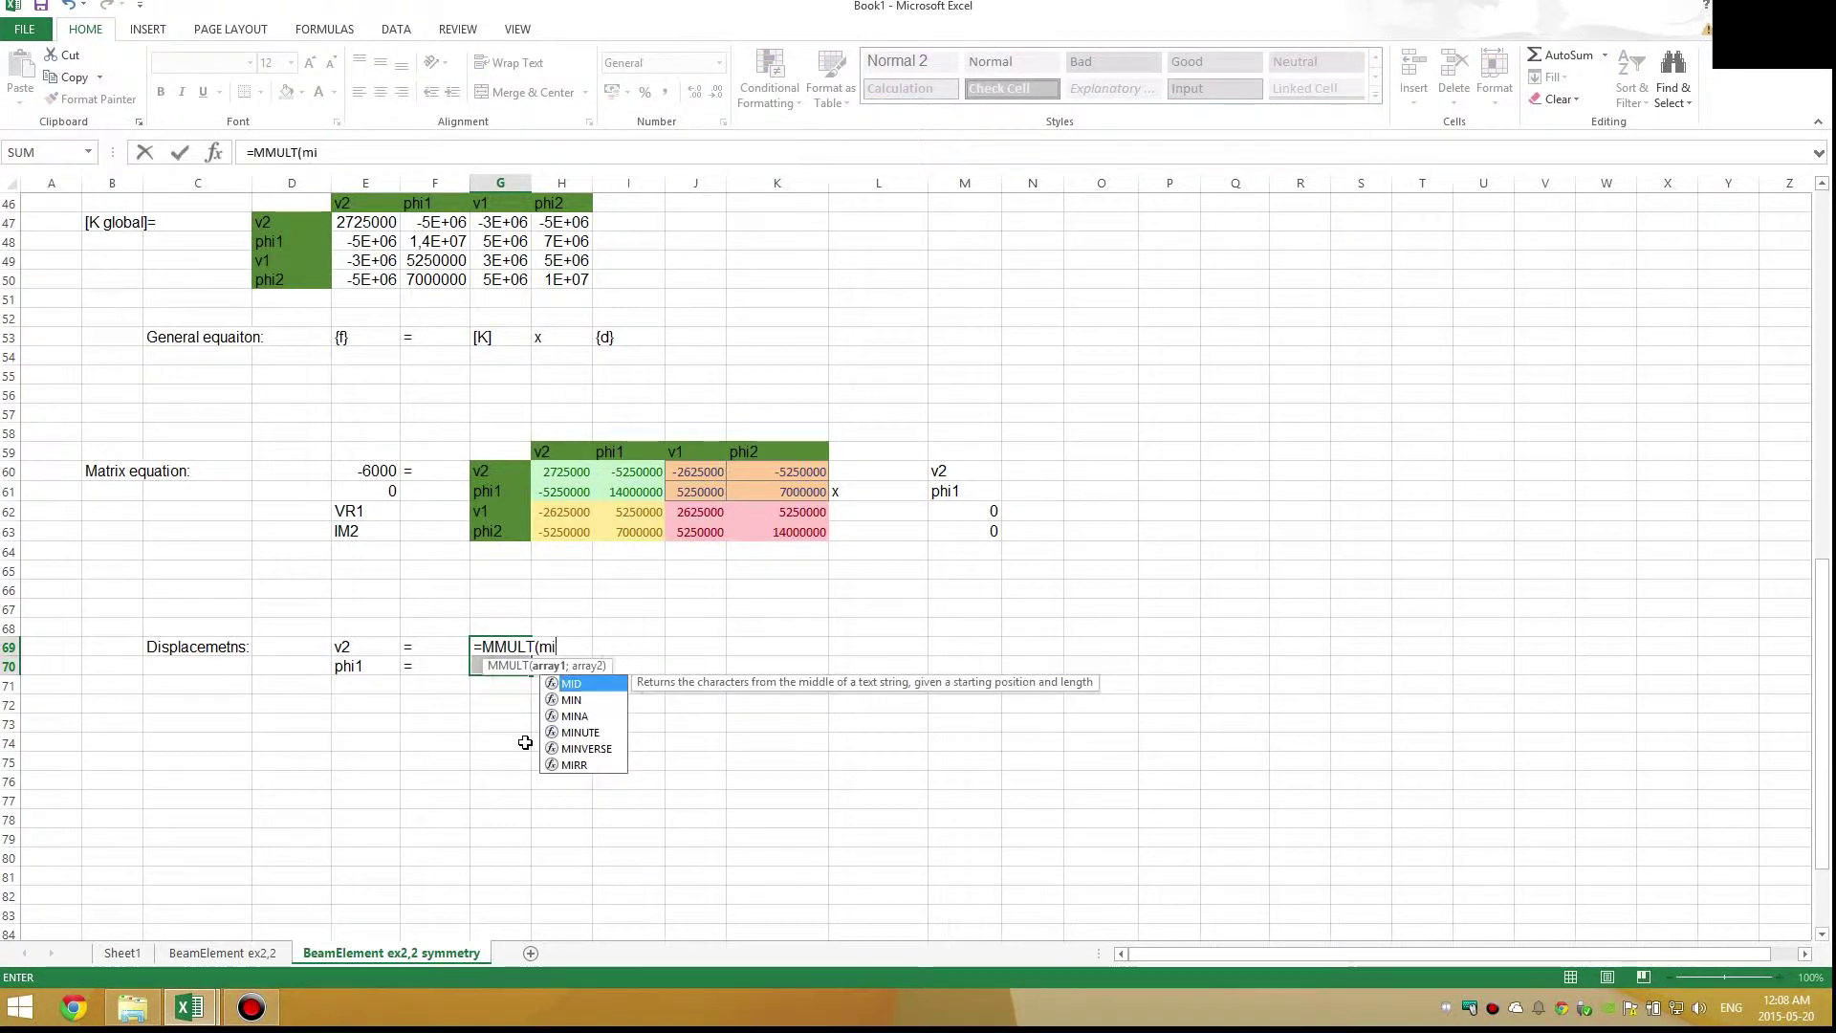
pyautogui.press('Down')
pyautogui.press('Down')
pyautogui.press('Down')
pyautogui.press('Down')
pyautogui.press('Tab')
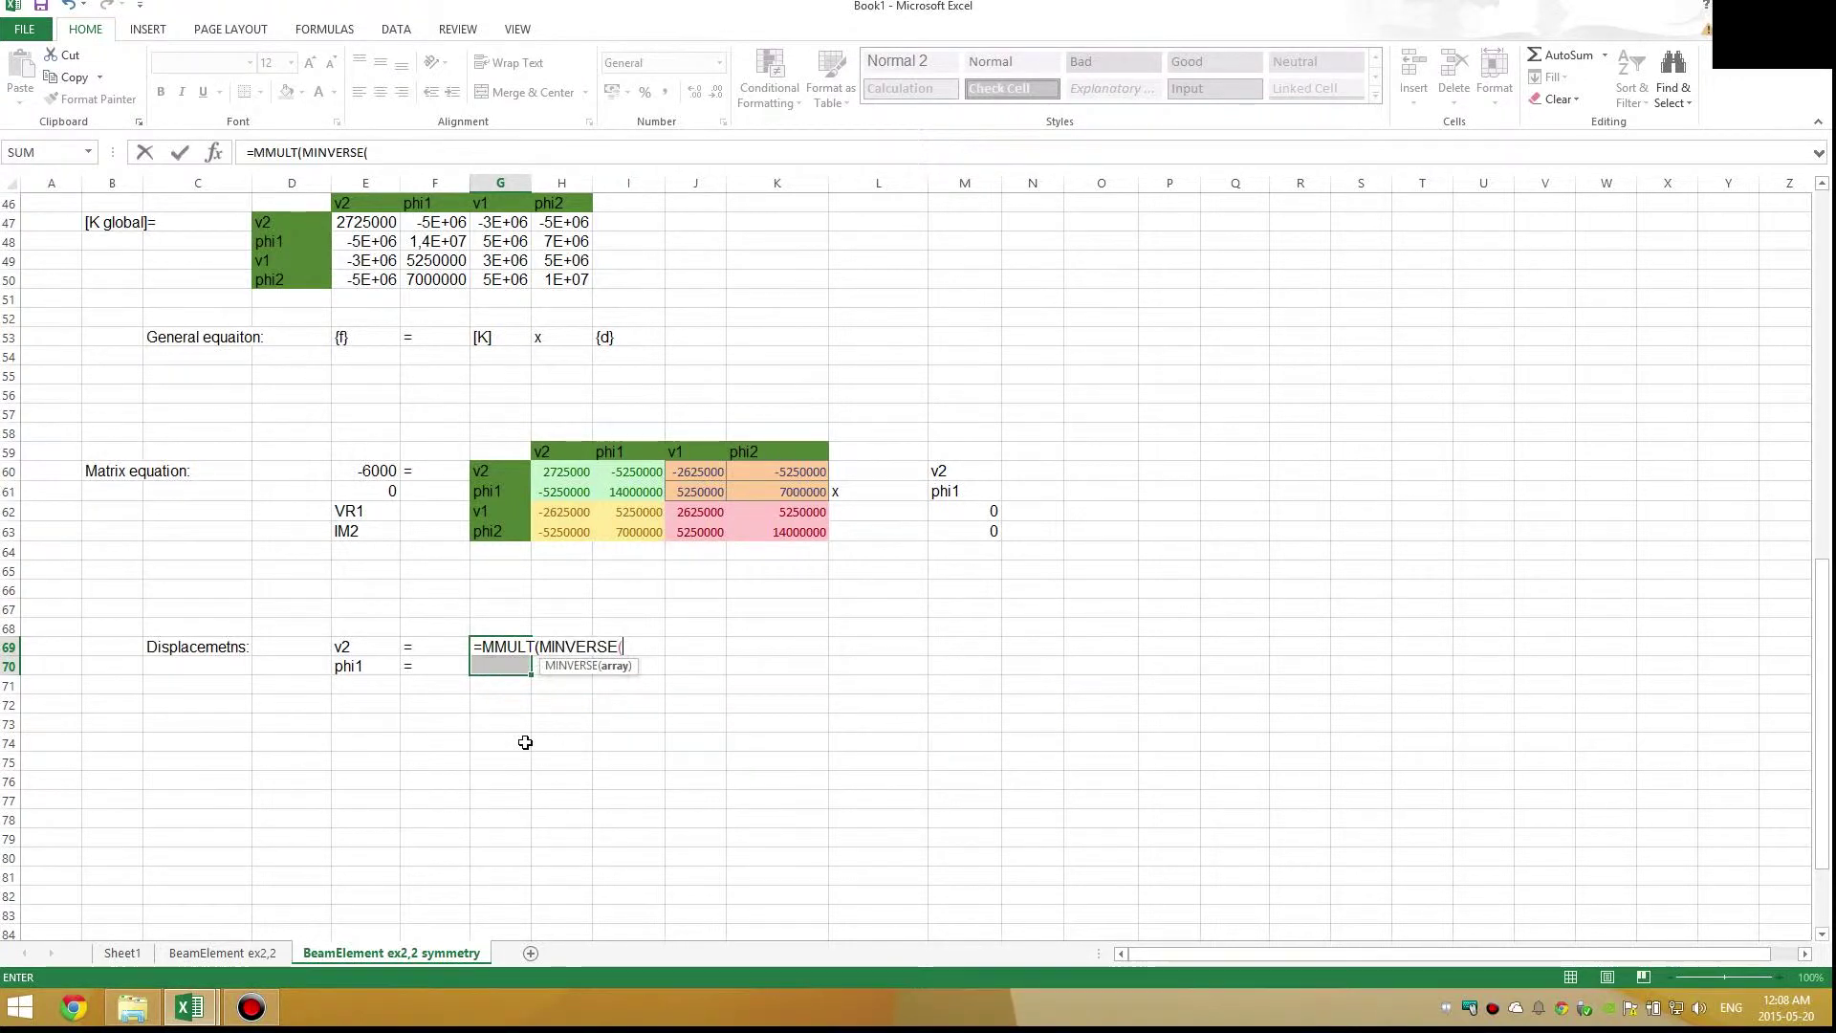
pyautogui.moveTo(622, 486); pyautogui.dragTo(628, 488)
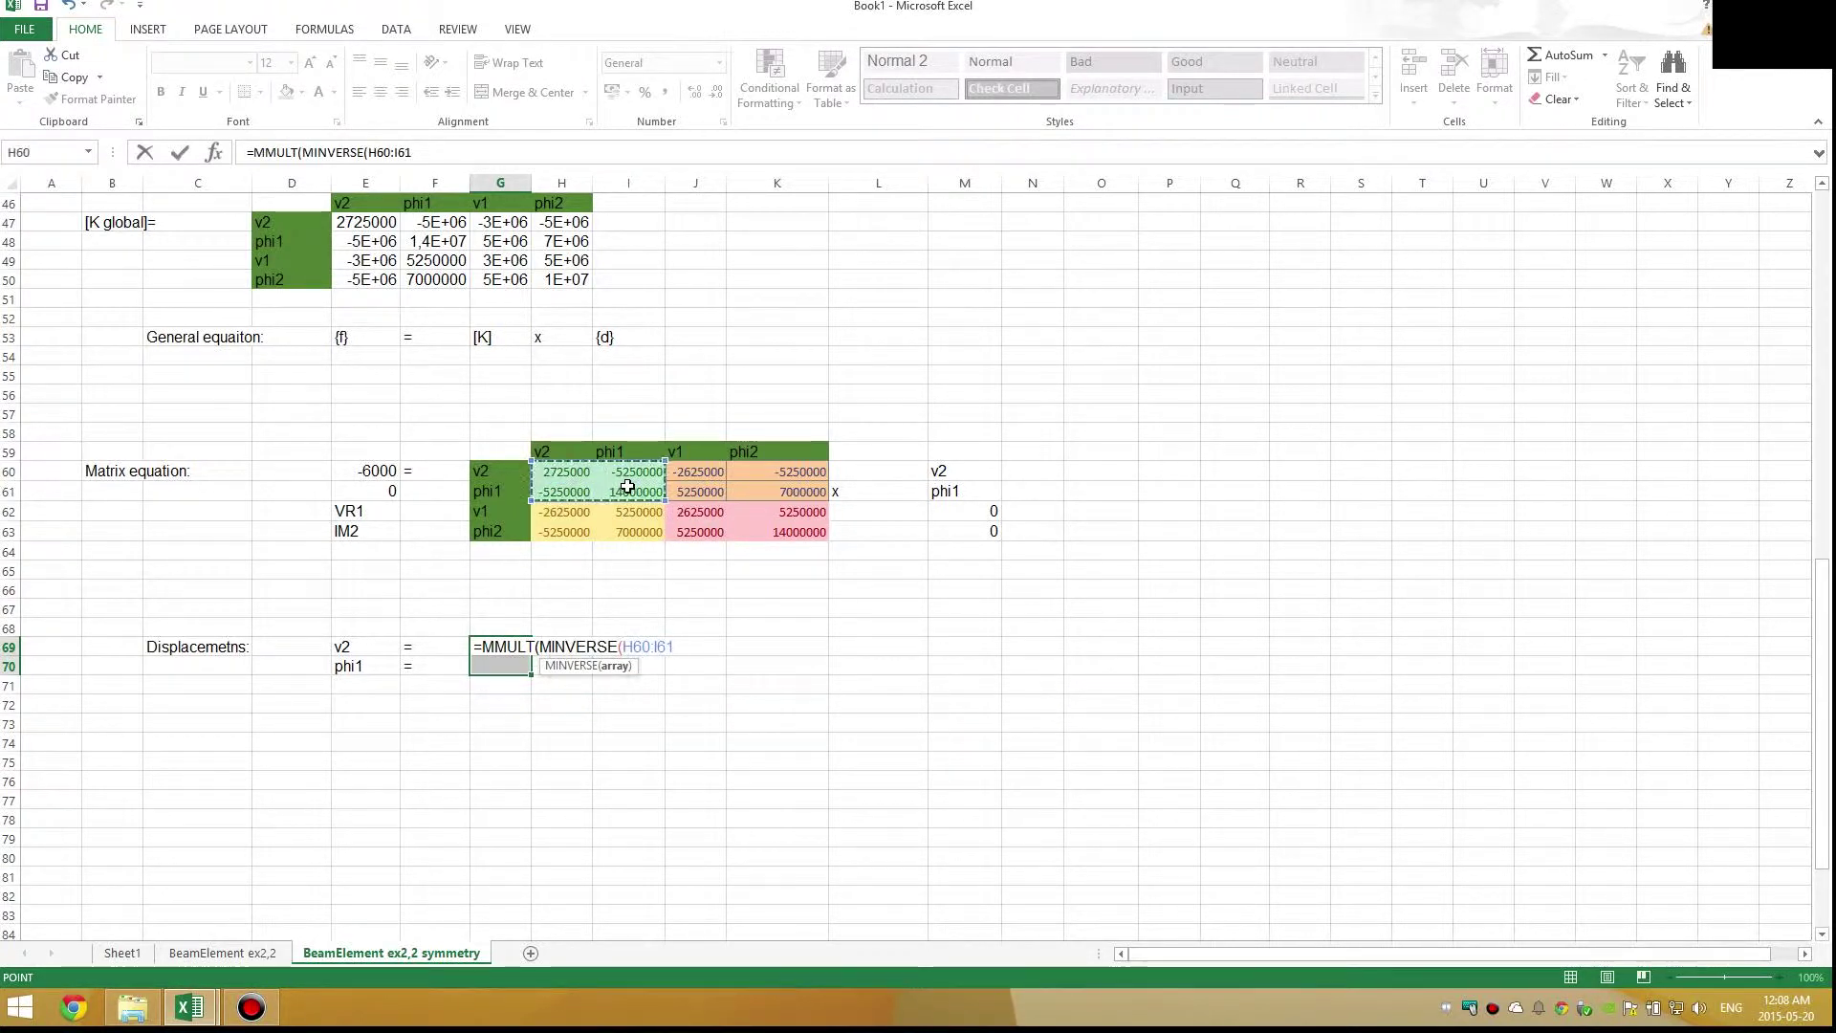
pyautogui.write(');')
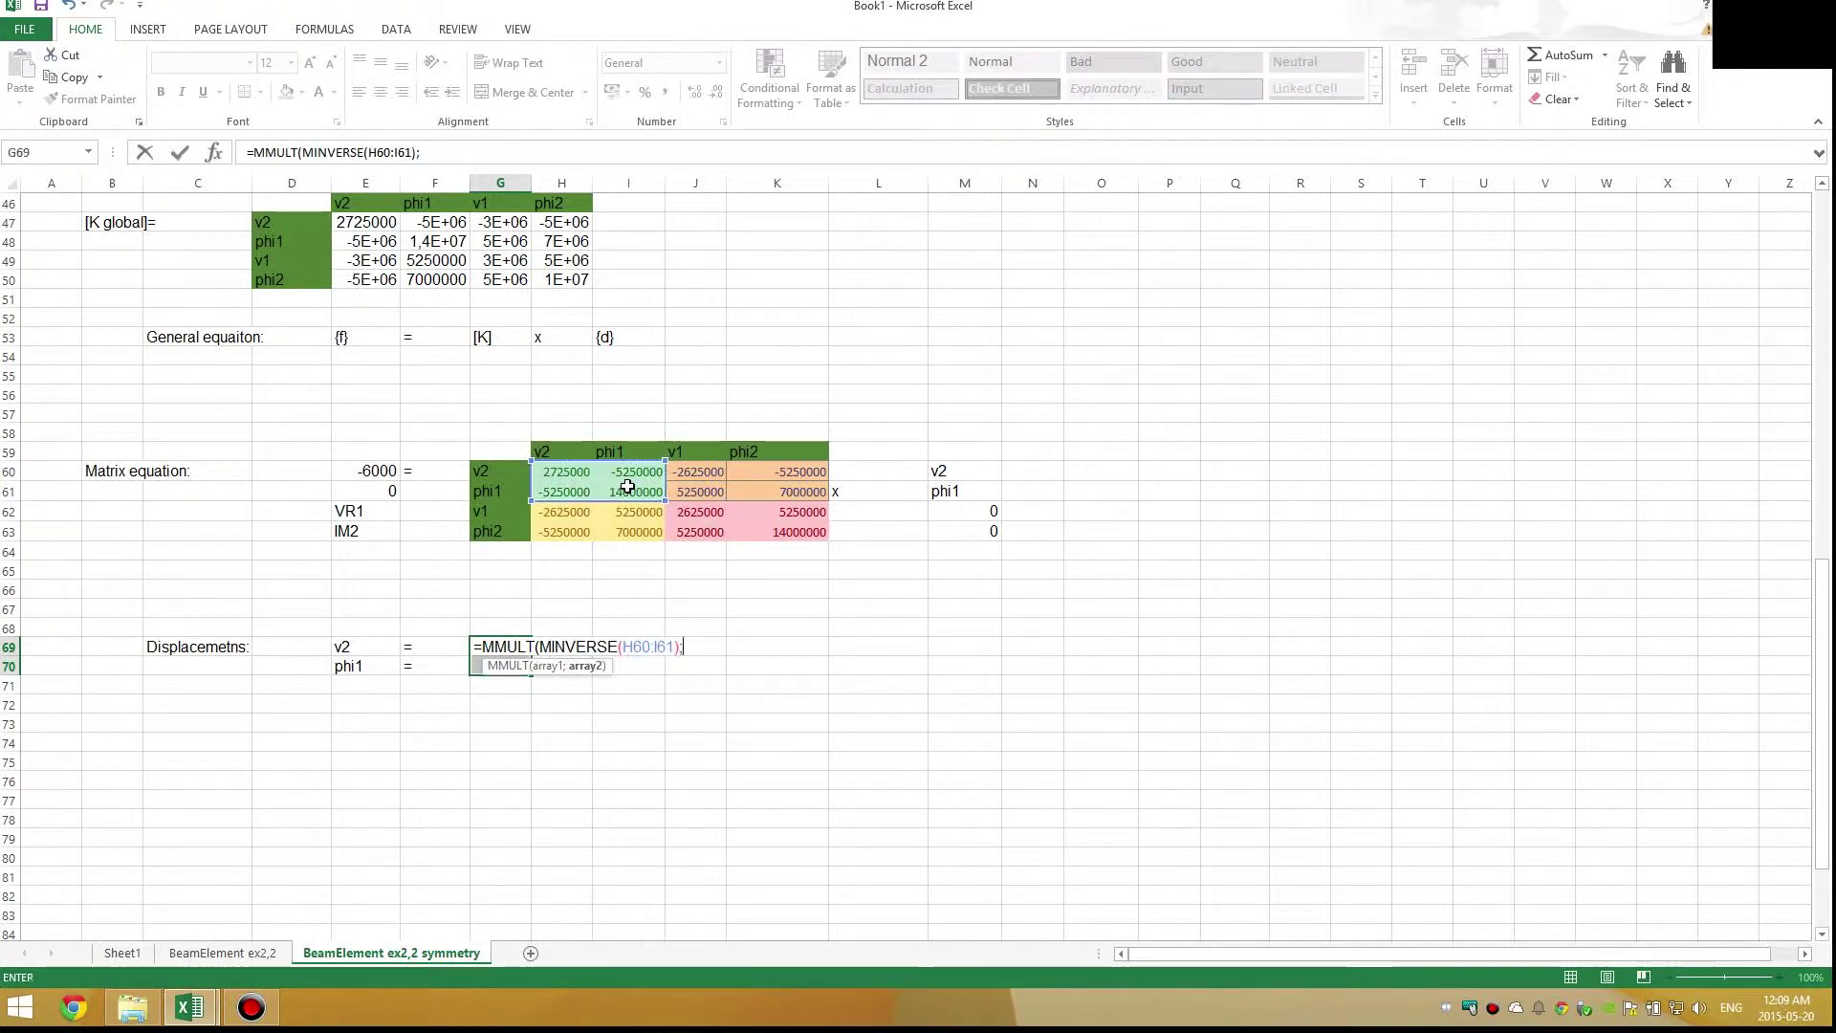
pyautogui.moveTo(369, 472); pyautogui.dragTo(380, 492)
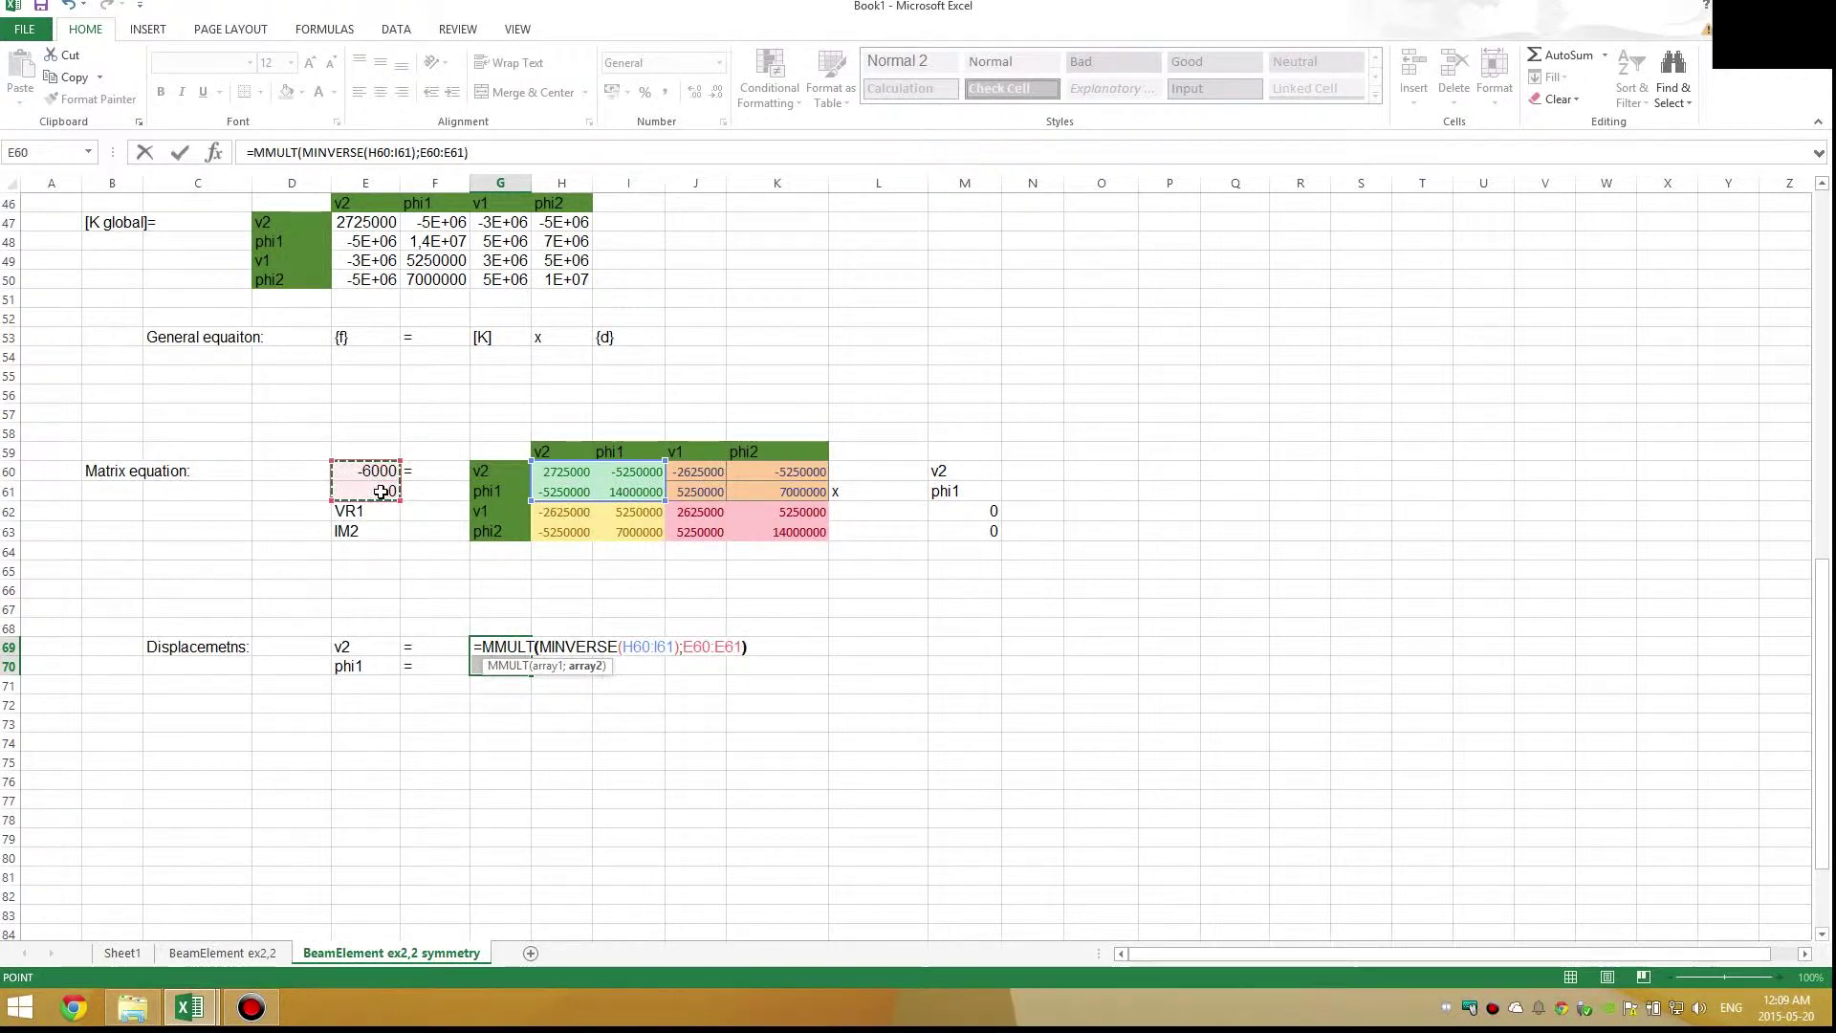
pyautogui.hotkey('ctrl', 'shift', 'Return')
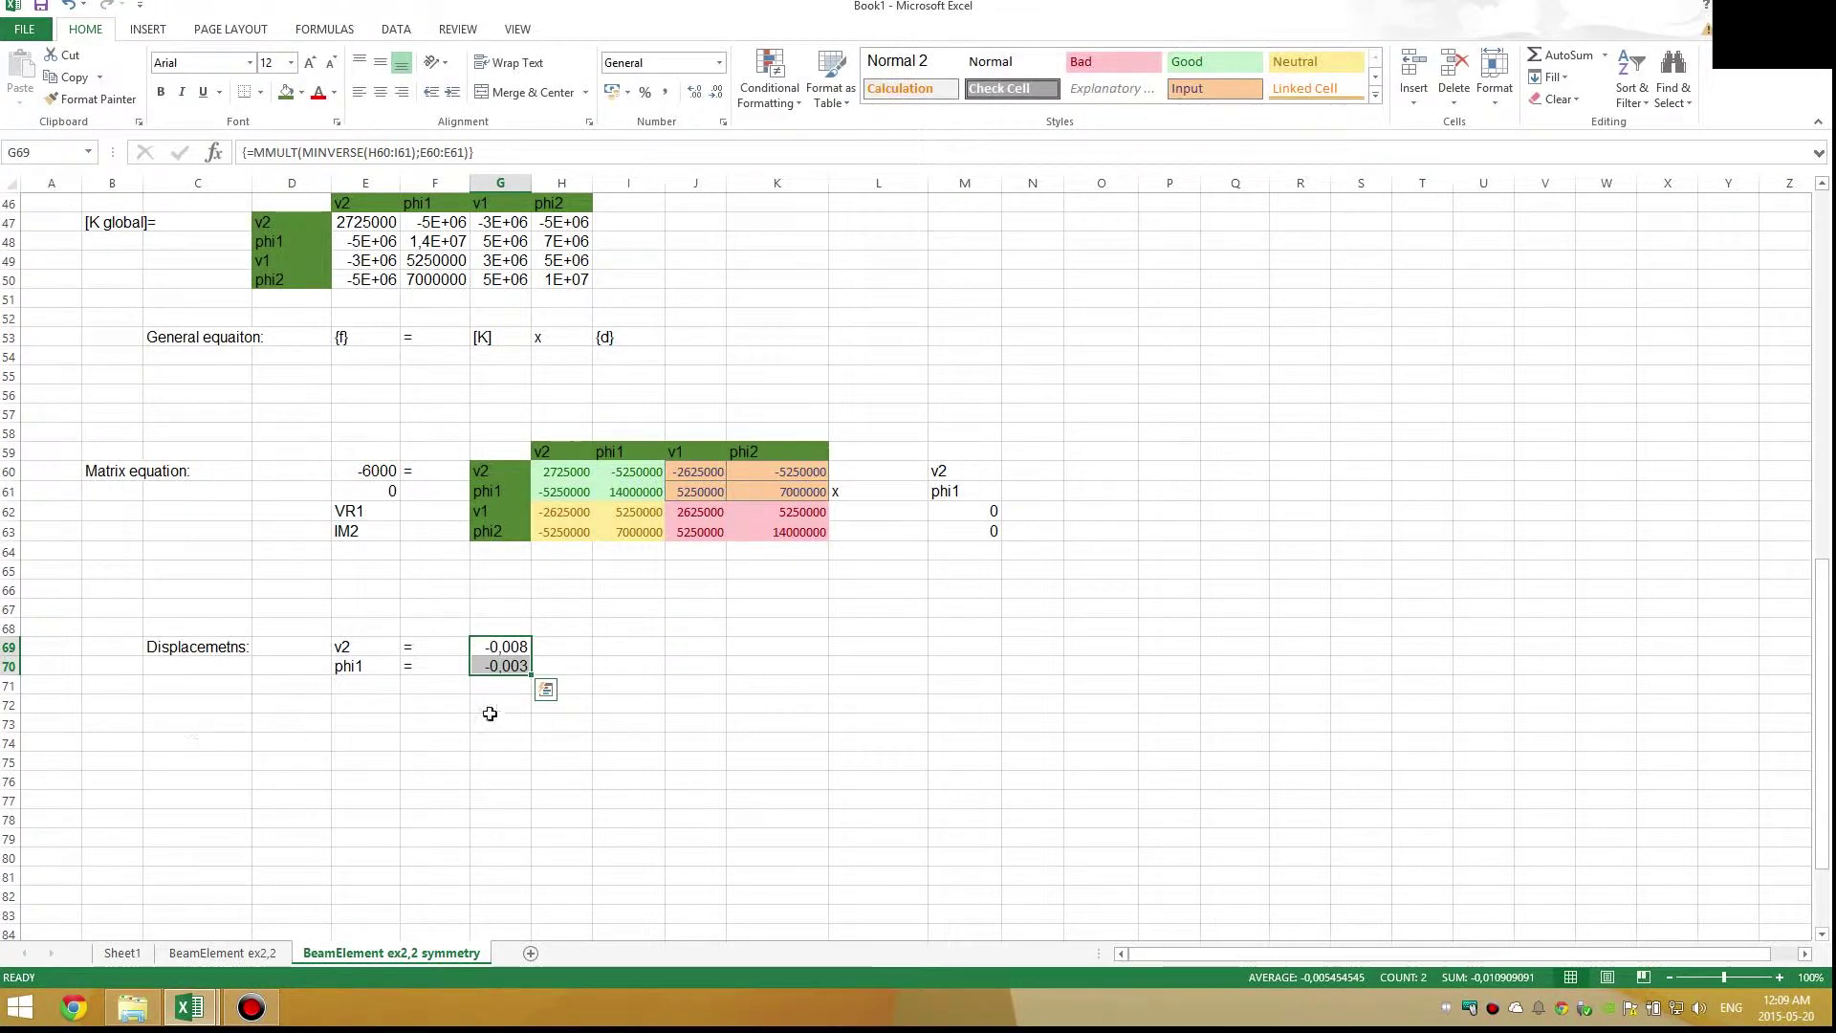
# Add the units m in H69 and rad in H70 beside the displacement results
pyautogui.click(554, 646)
pyautogui.write('m')
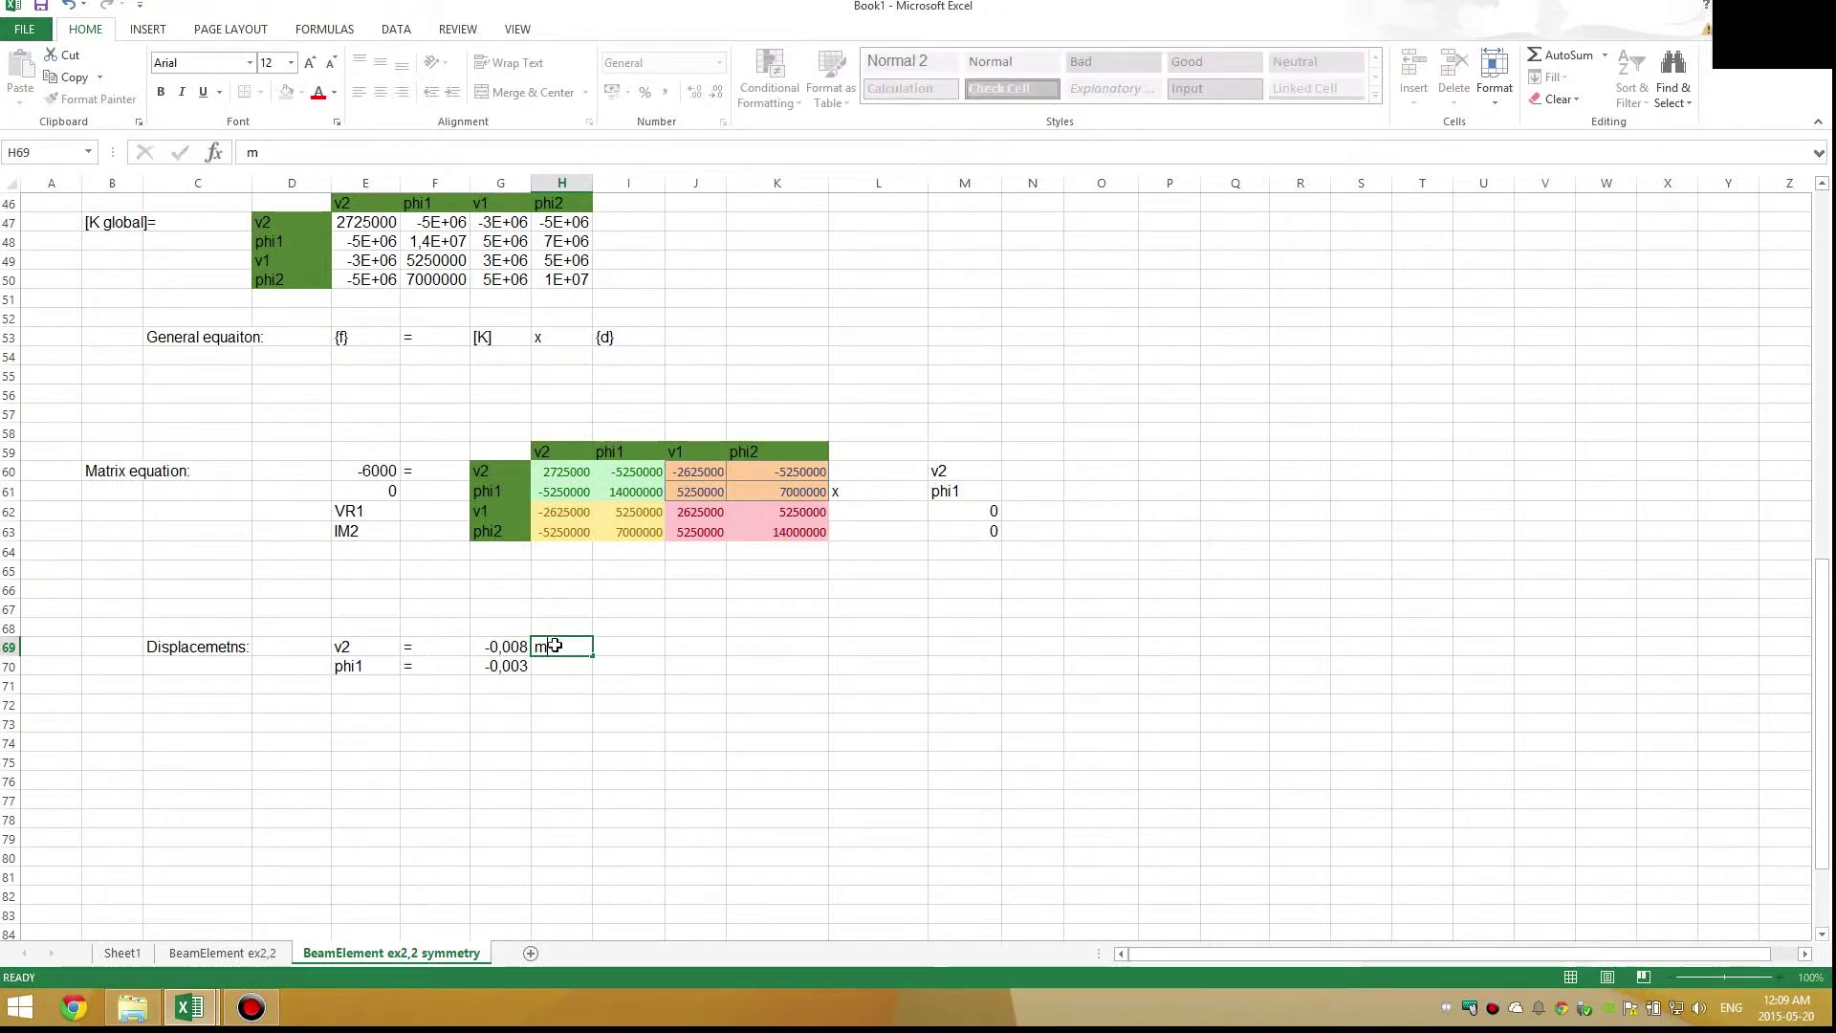
pyautogui.press('Return')
pyautogui.write('rad')
pyautogui.press('Tab')
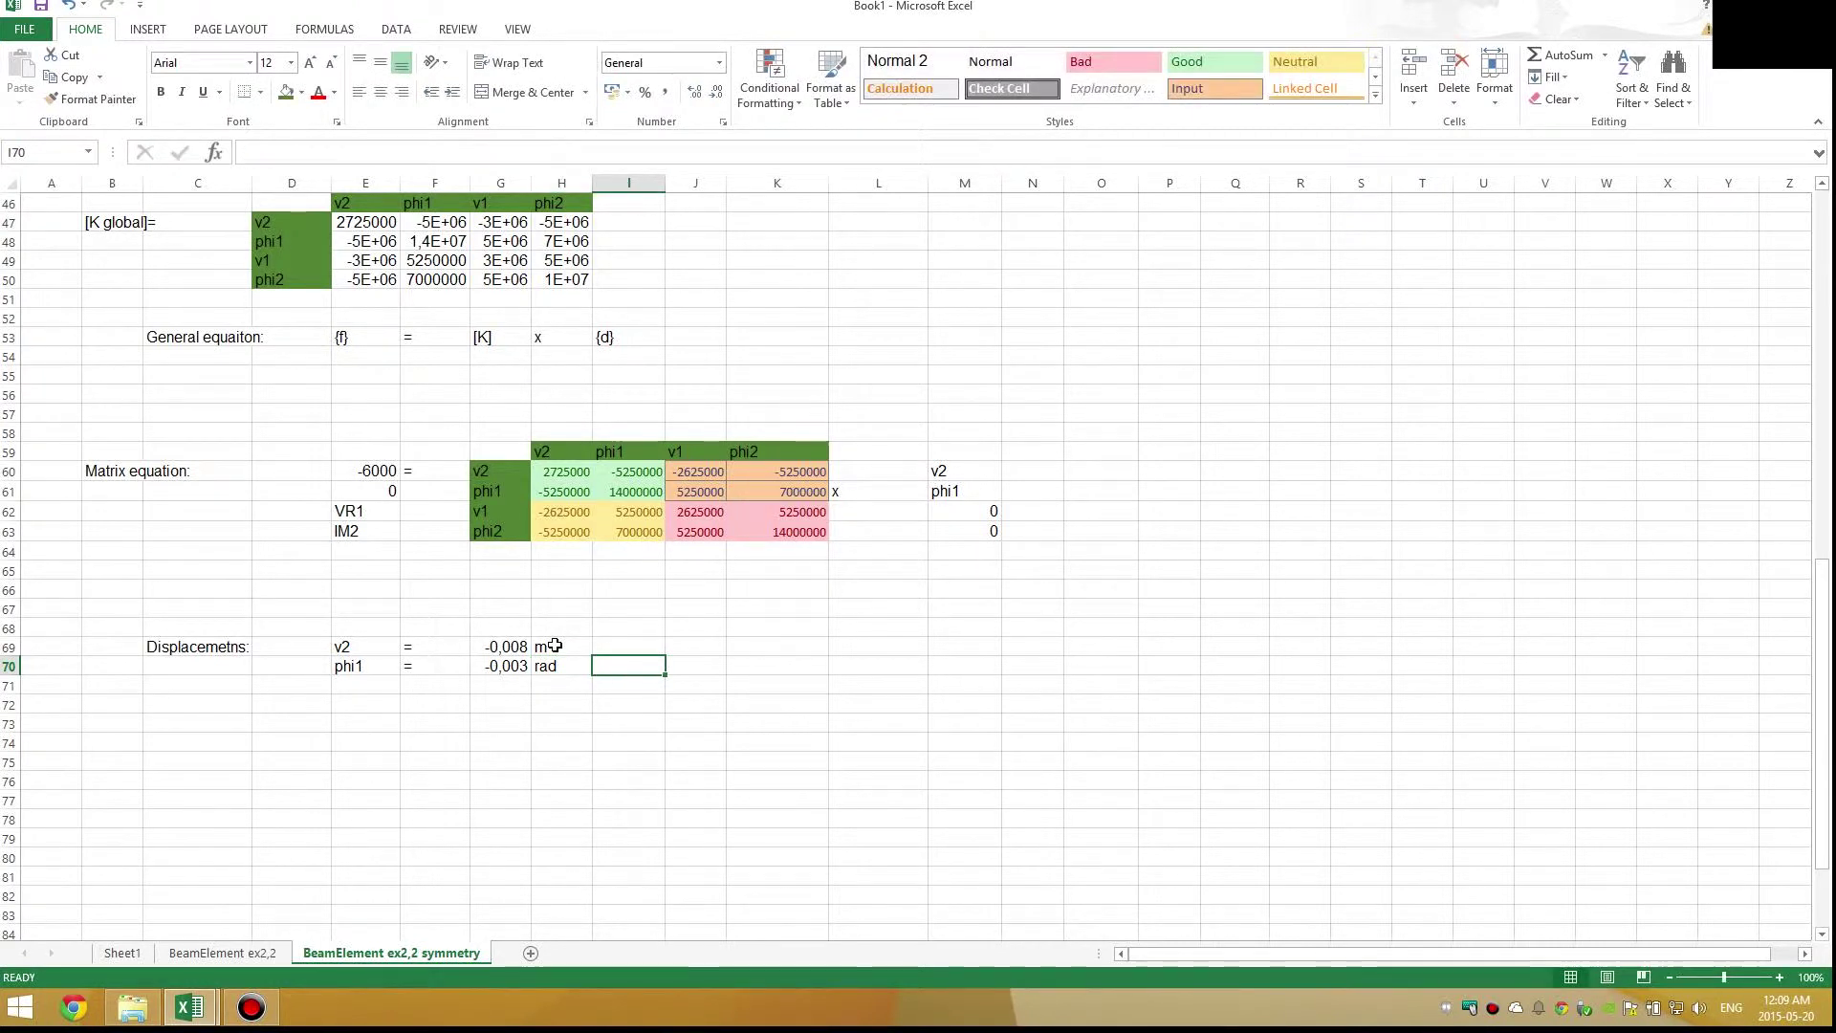
# Convert v2 to millimetres in row 69 with an equals sign in I69, =G69*1000 in J69 and the unit mm in K69
pyautogui.press('Up')
pyautogui.press('Tab')
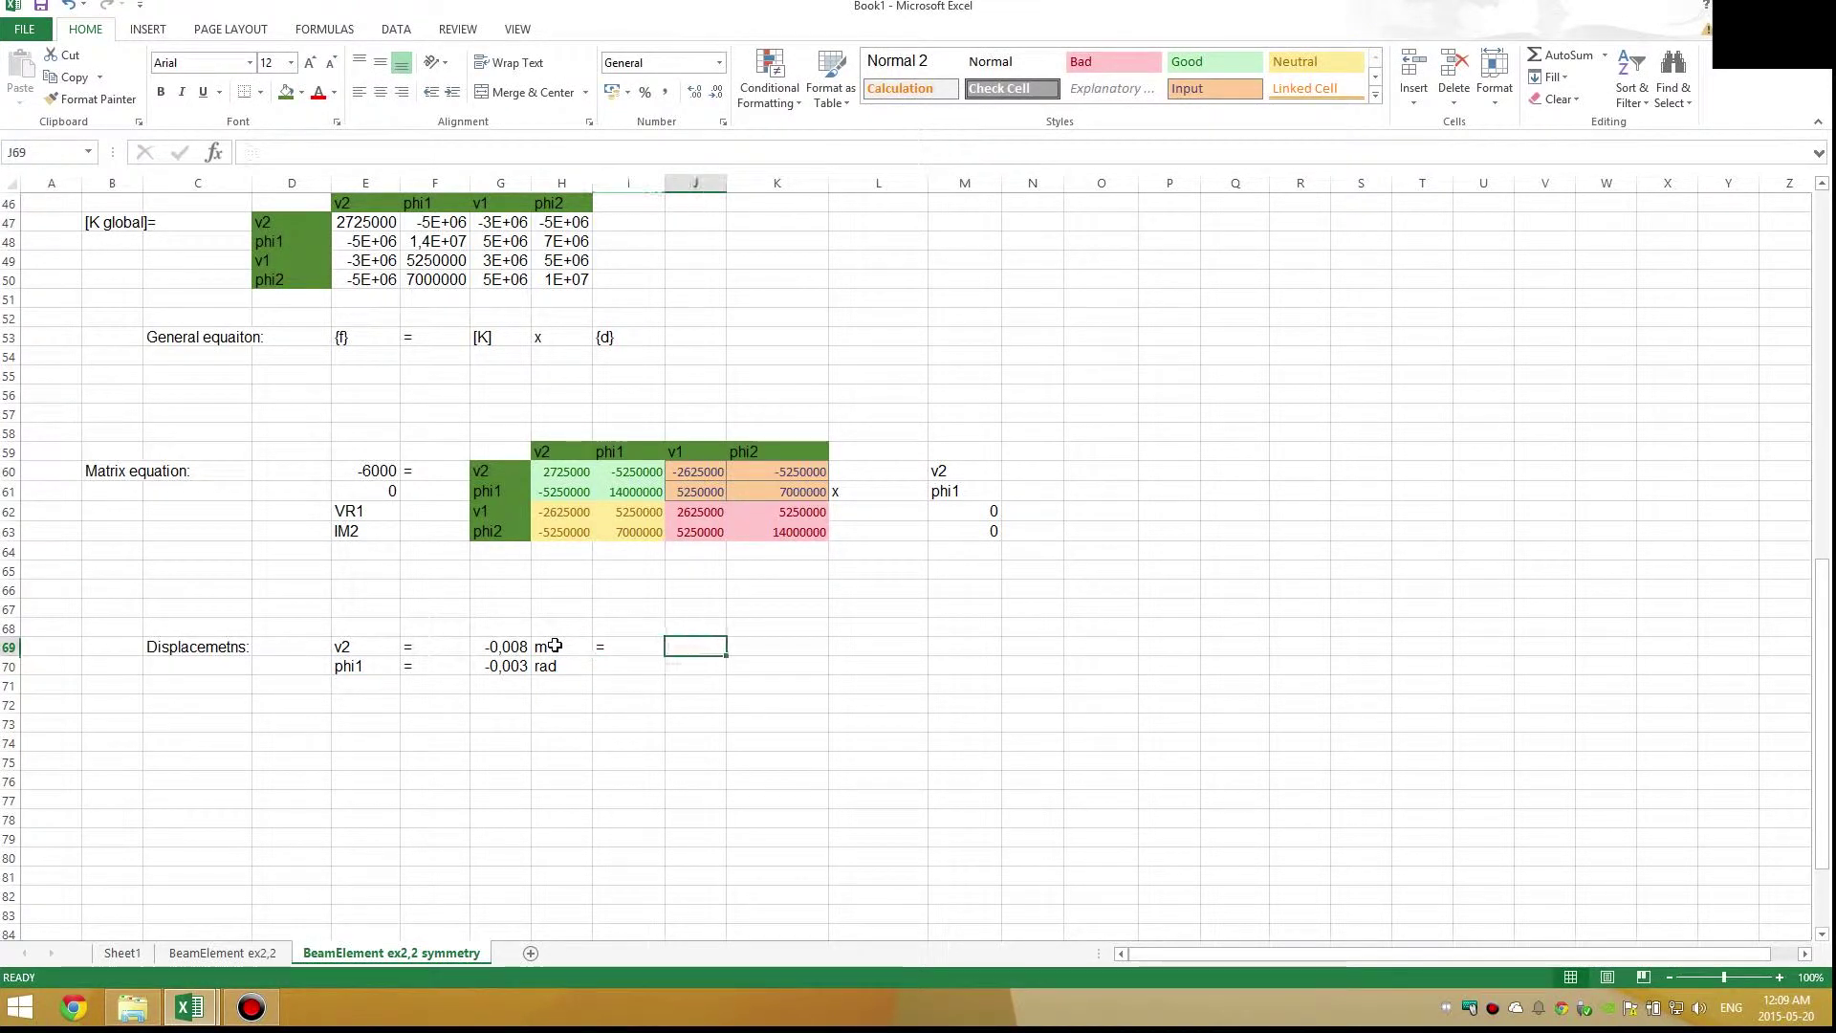
pyautogui.write('=')
pyautogui.click(524, 644)
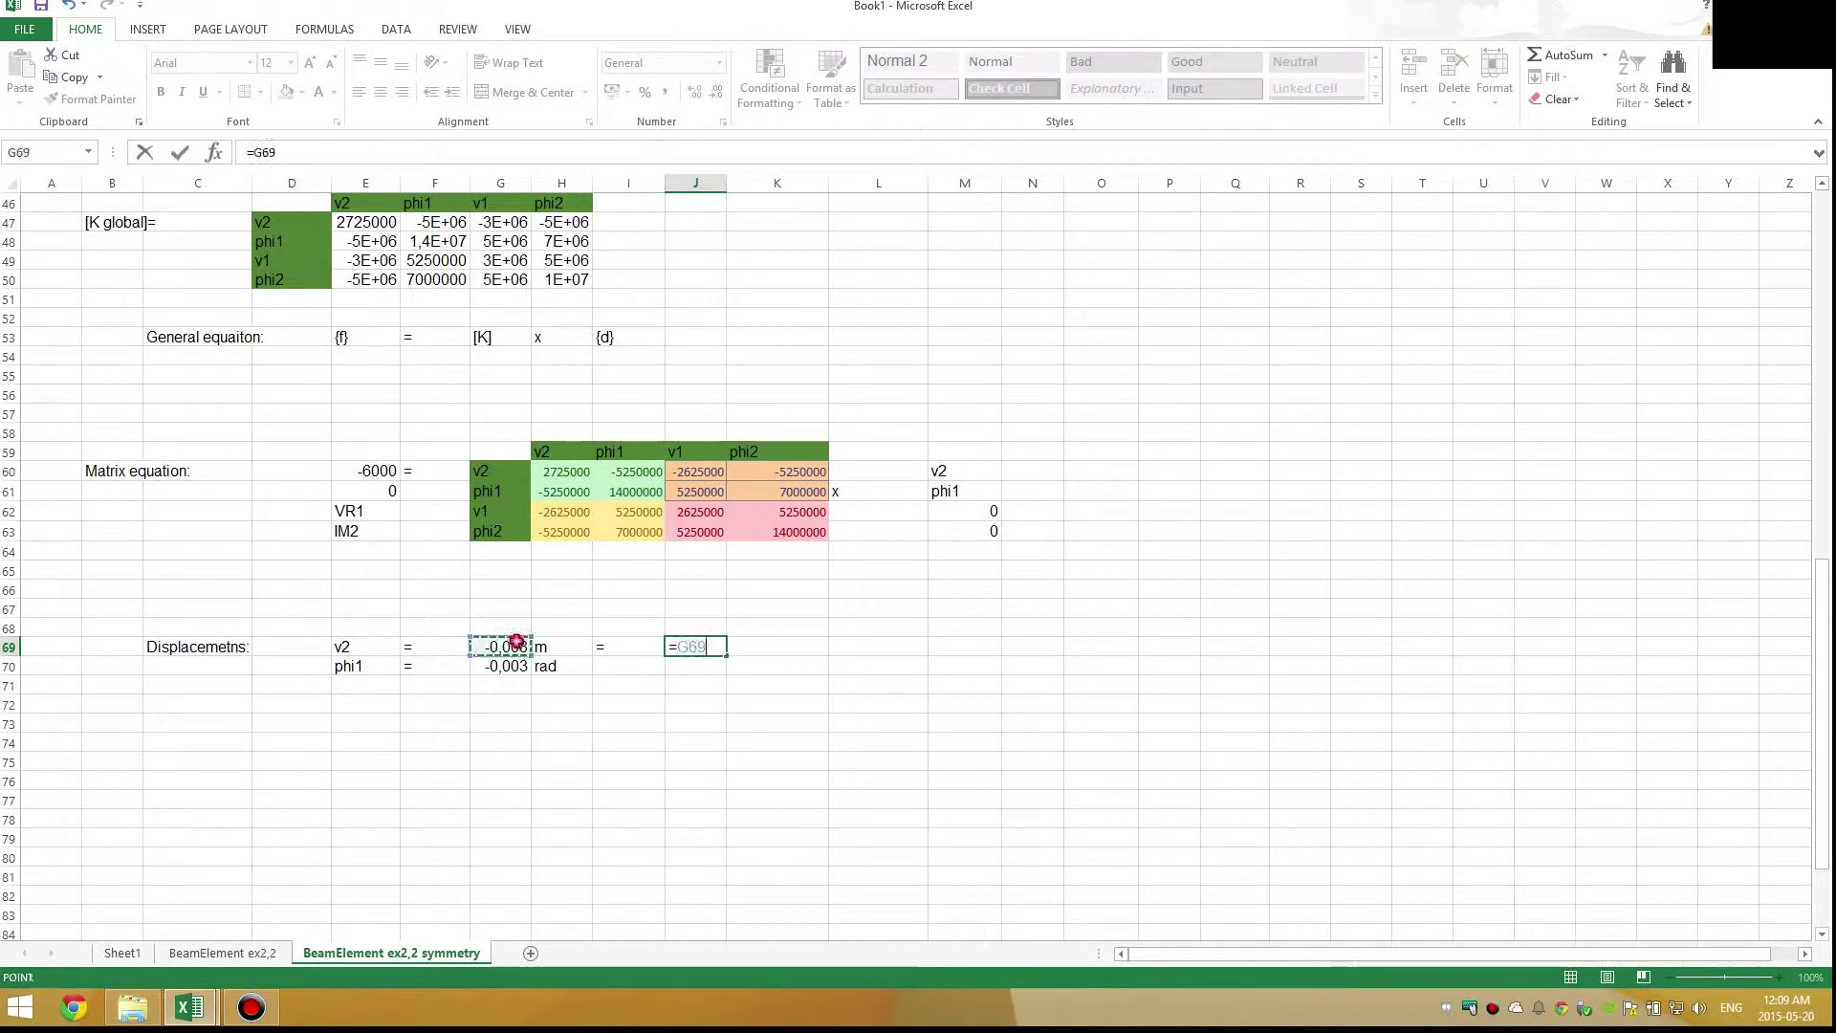
pyautogui.write('*1000')
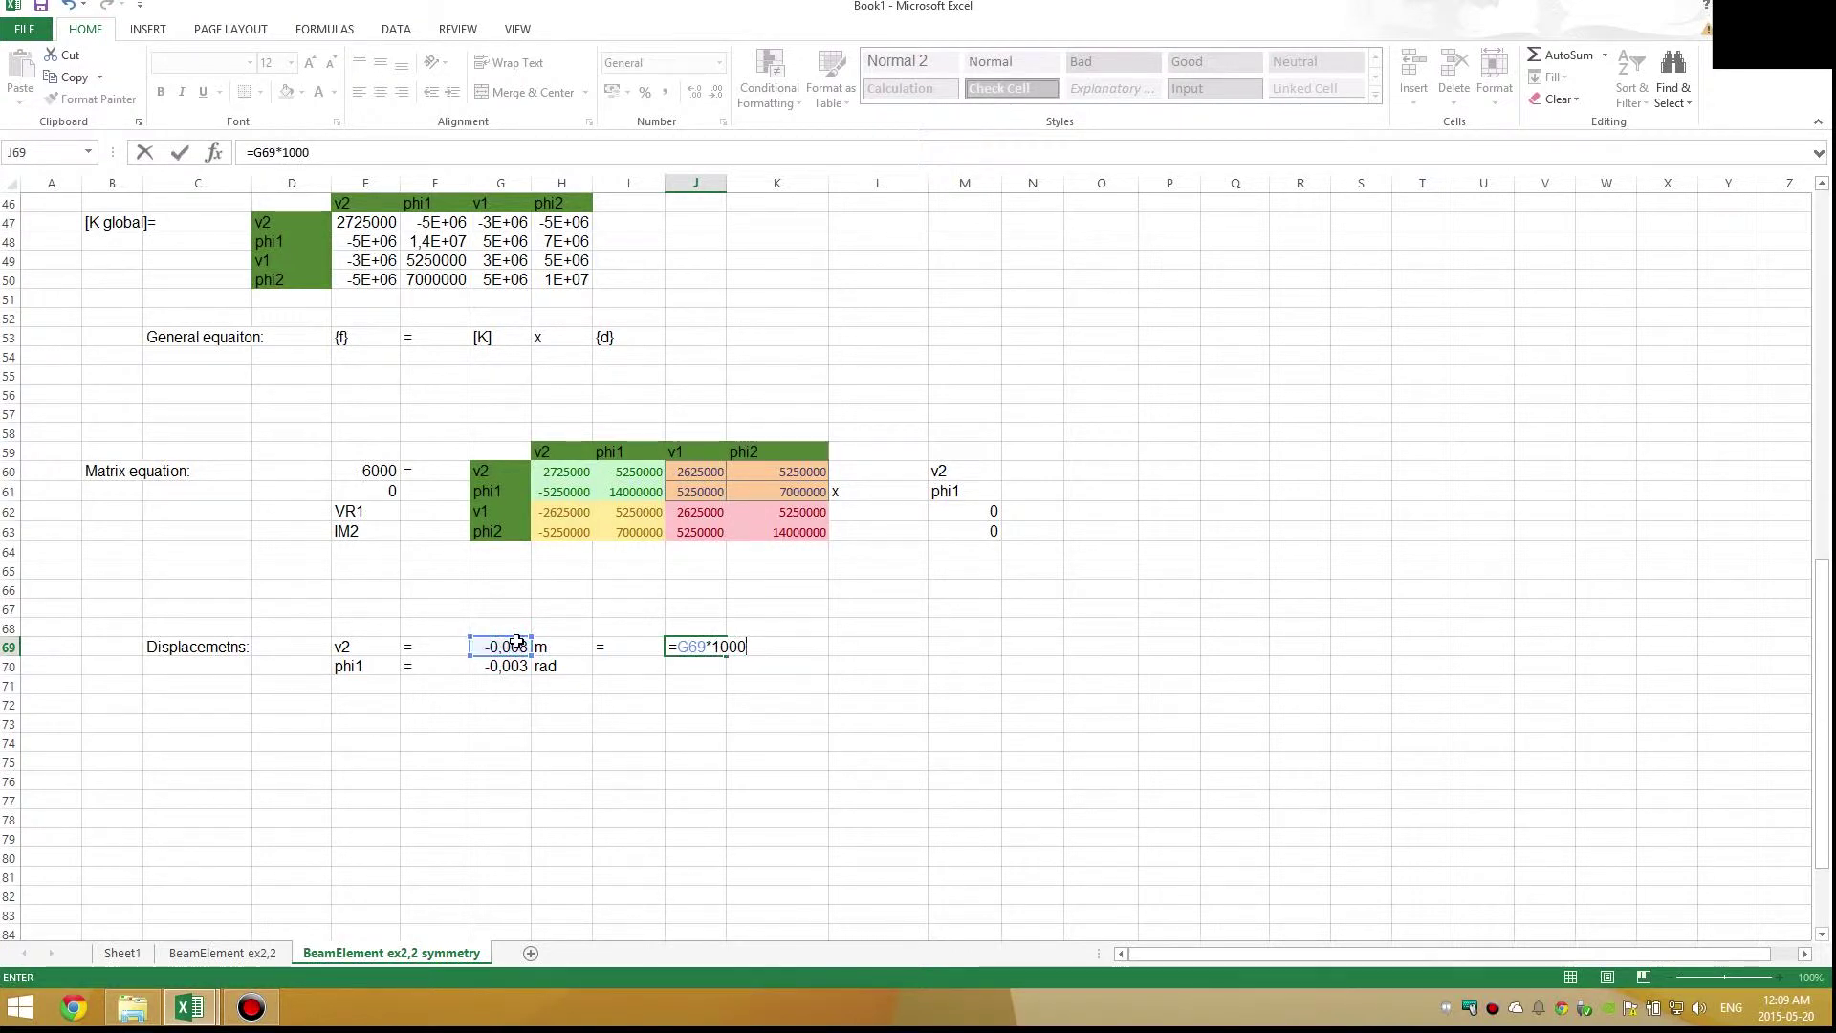
pyautogui.press('Tab')
pyautogui.write('mm')
pyautogui.press('Tab')
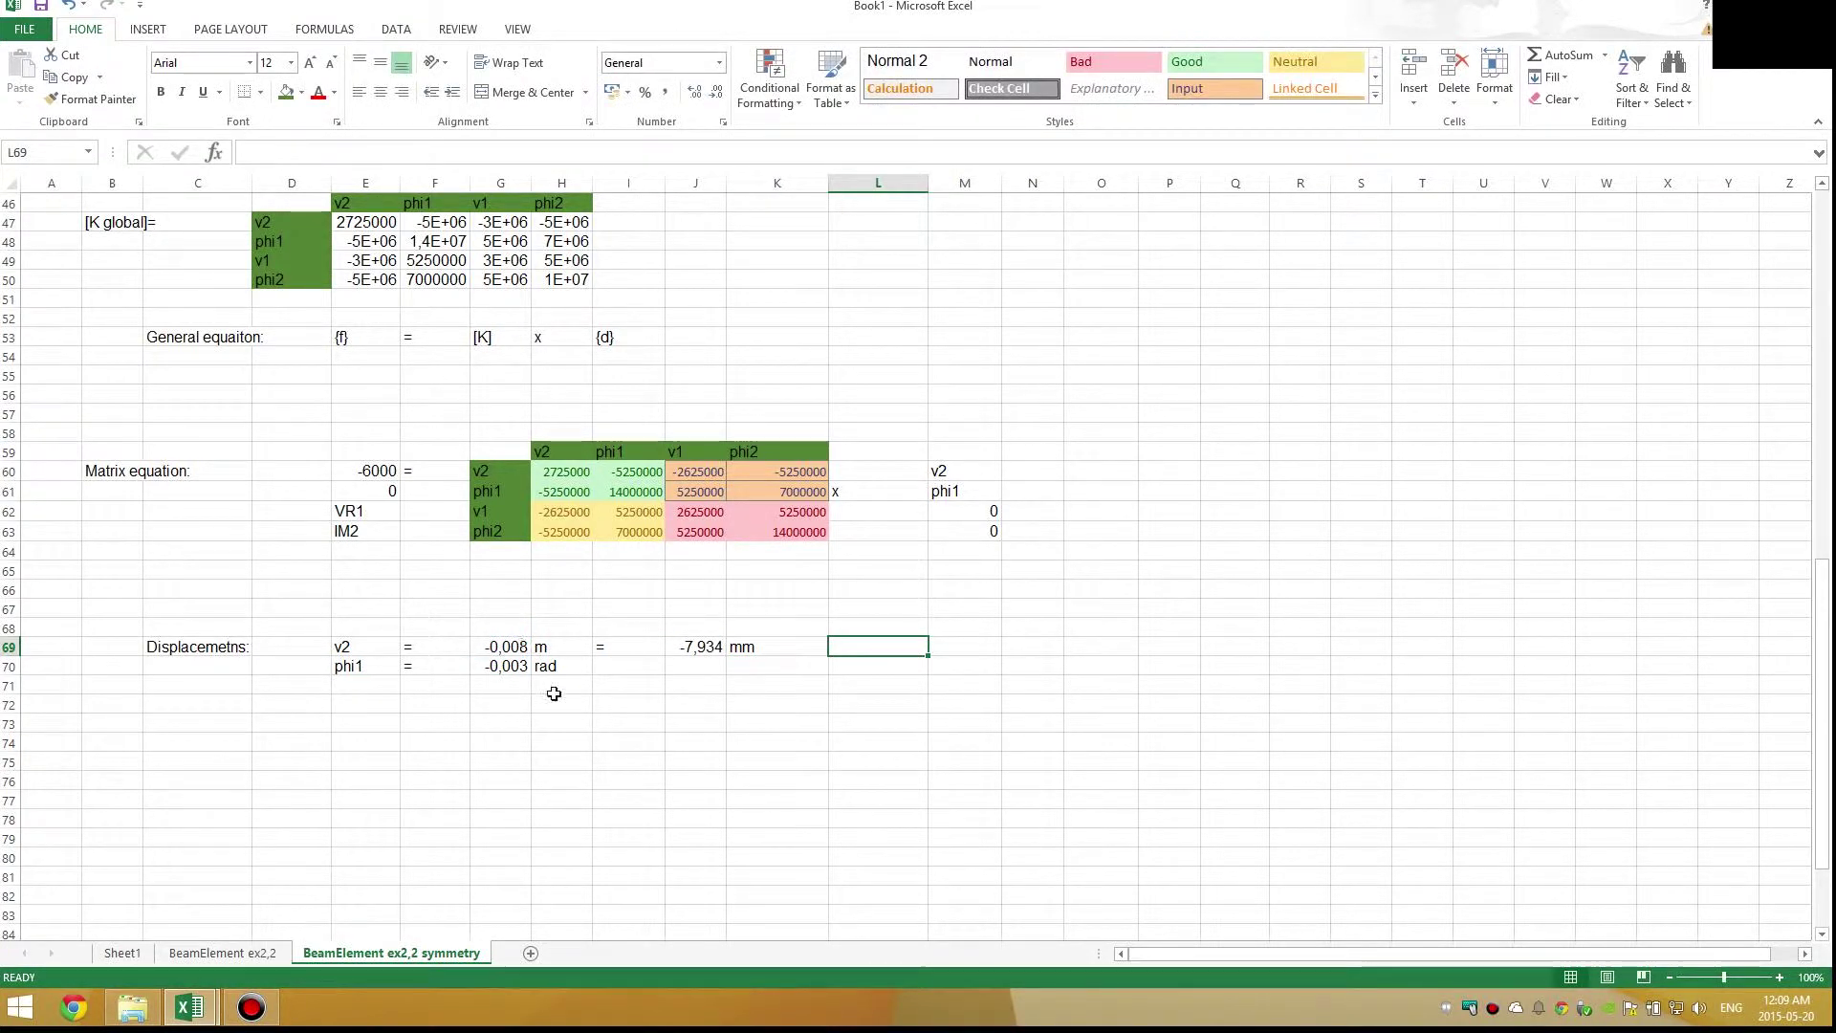
# Correct the misspelled heading in C69 to "Displacements:"
pyautogui.click(617, 761)
pyautogui.scroll(-1, 347, 678)
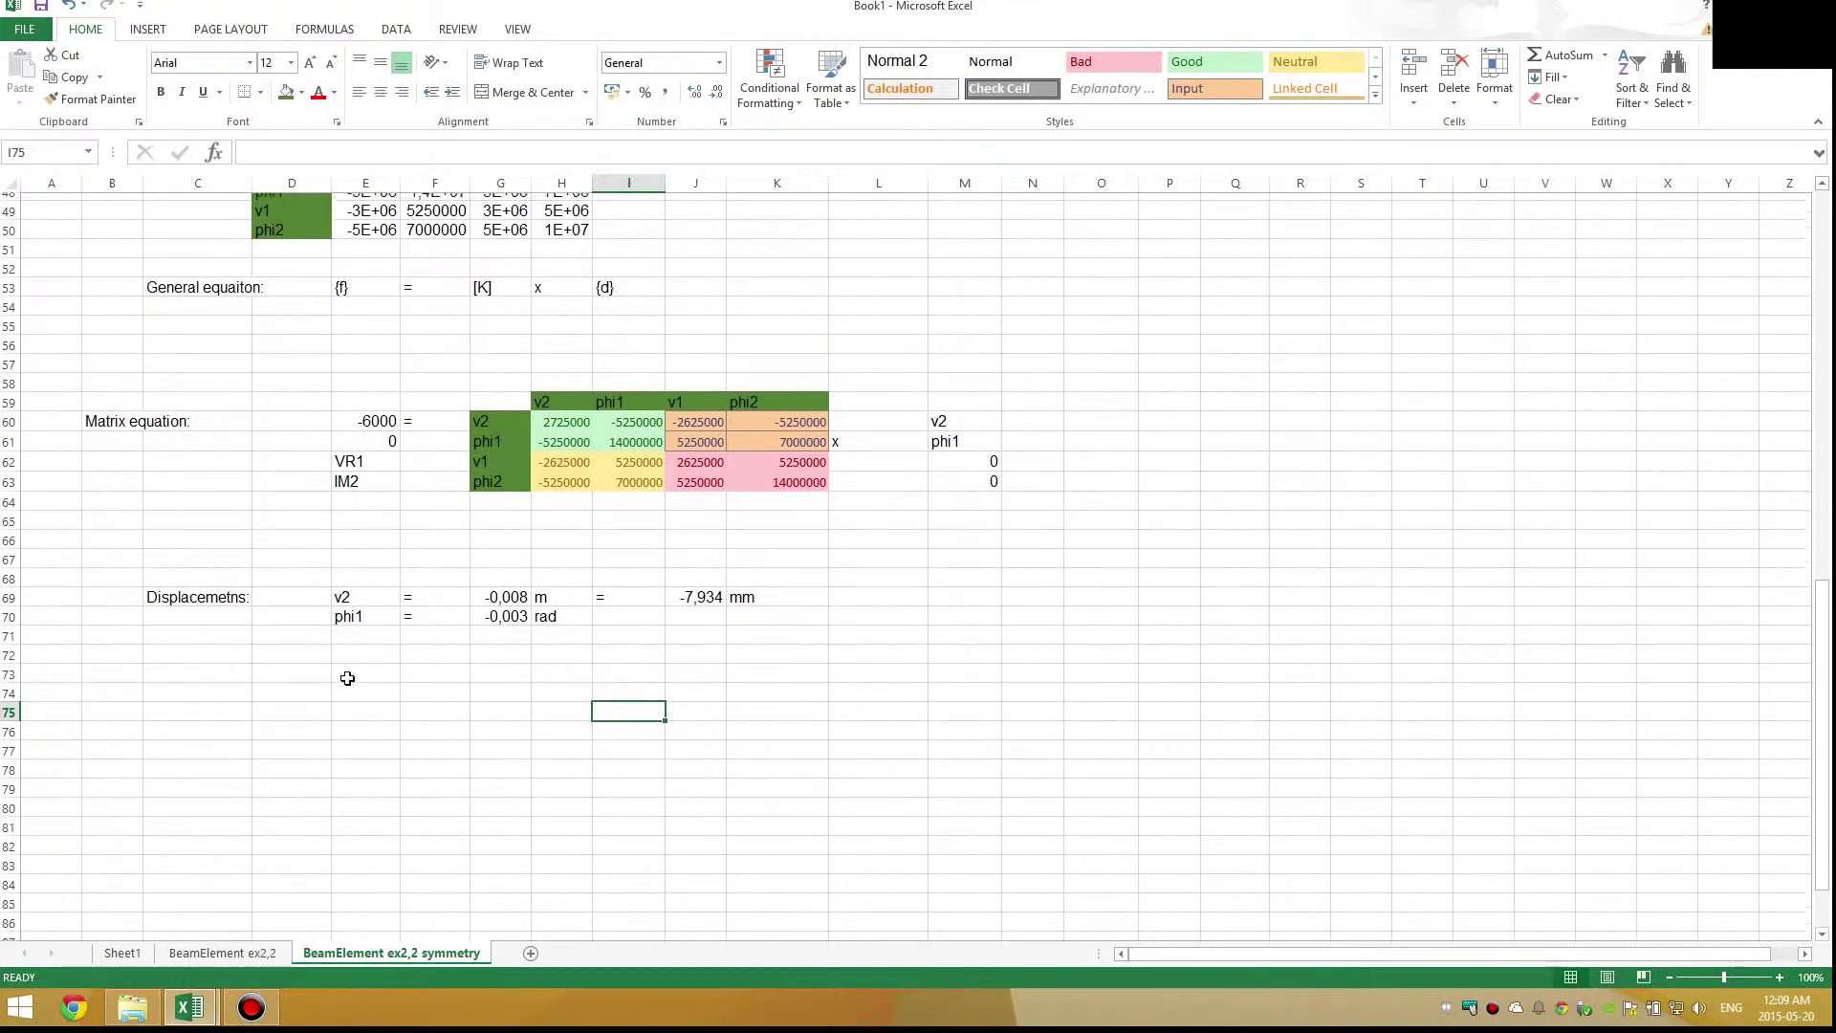
pyautogui.click(184, 705)
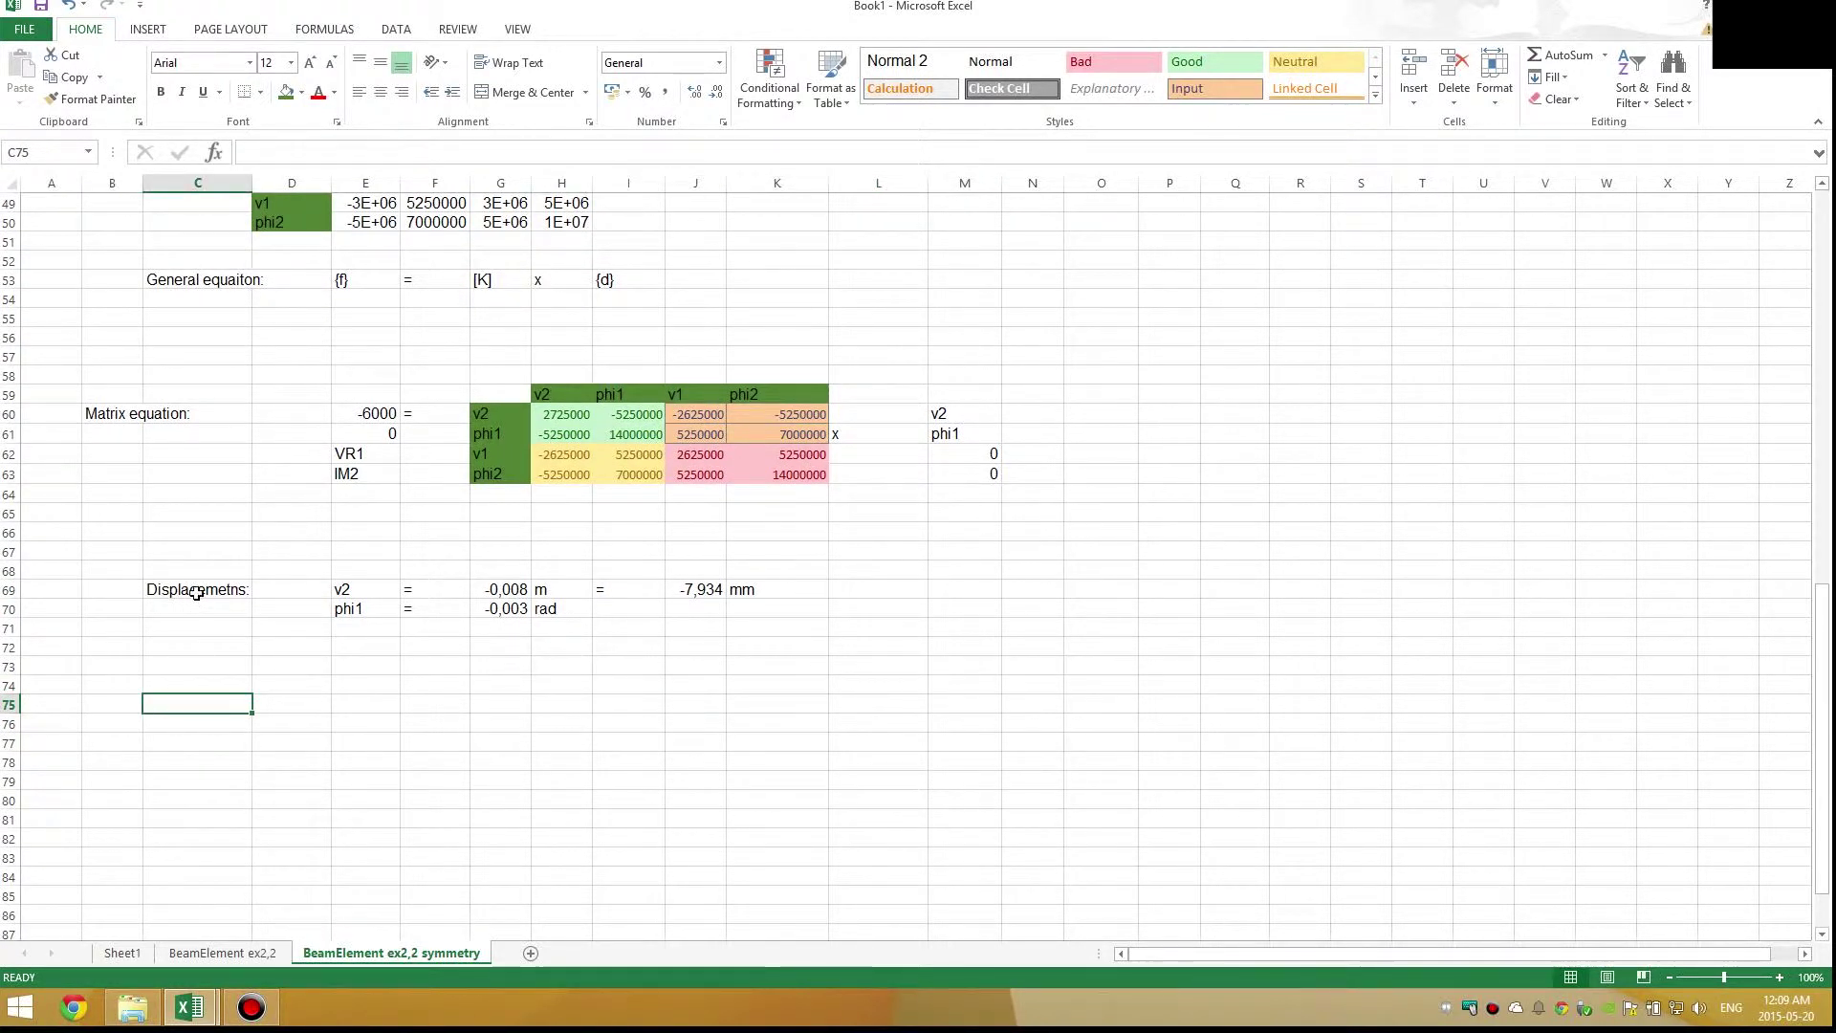
pyautogui.click(196, 594)
pyautogui.click(328, 152)
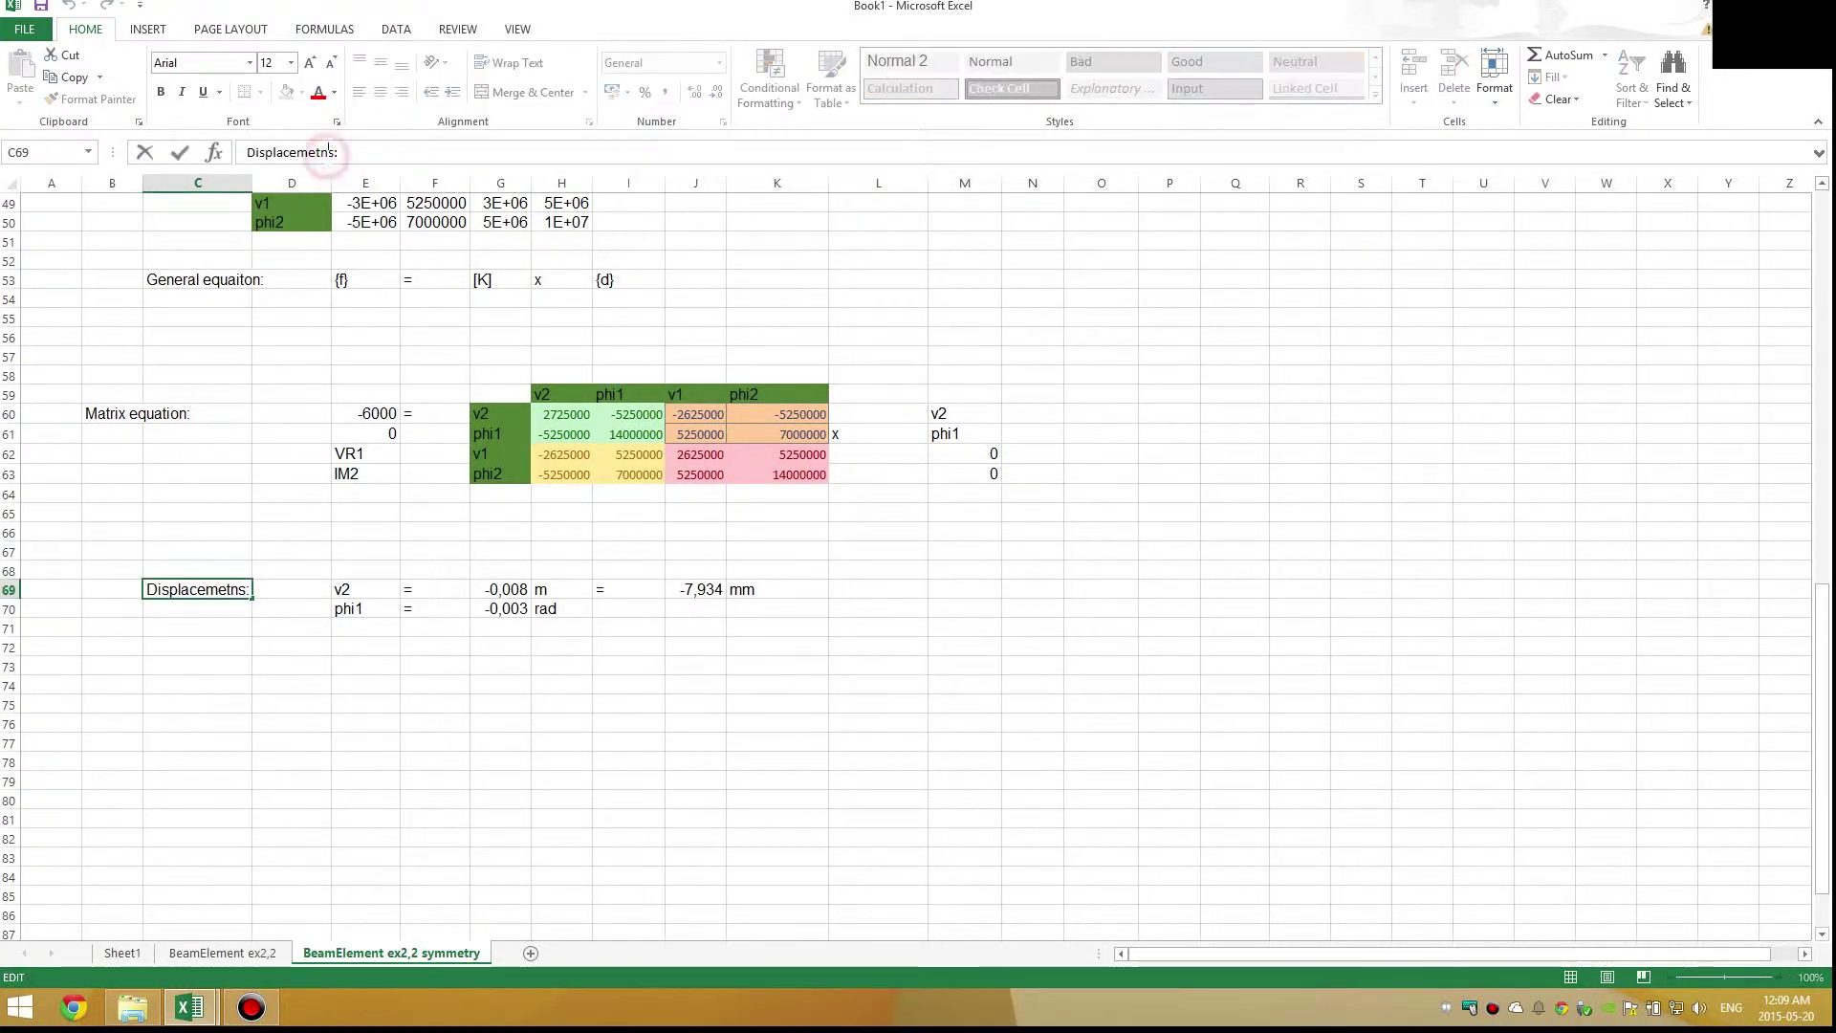
pyautogui.press('BackSpace')
pyautogui.press('BackSpace')
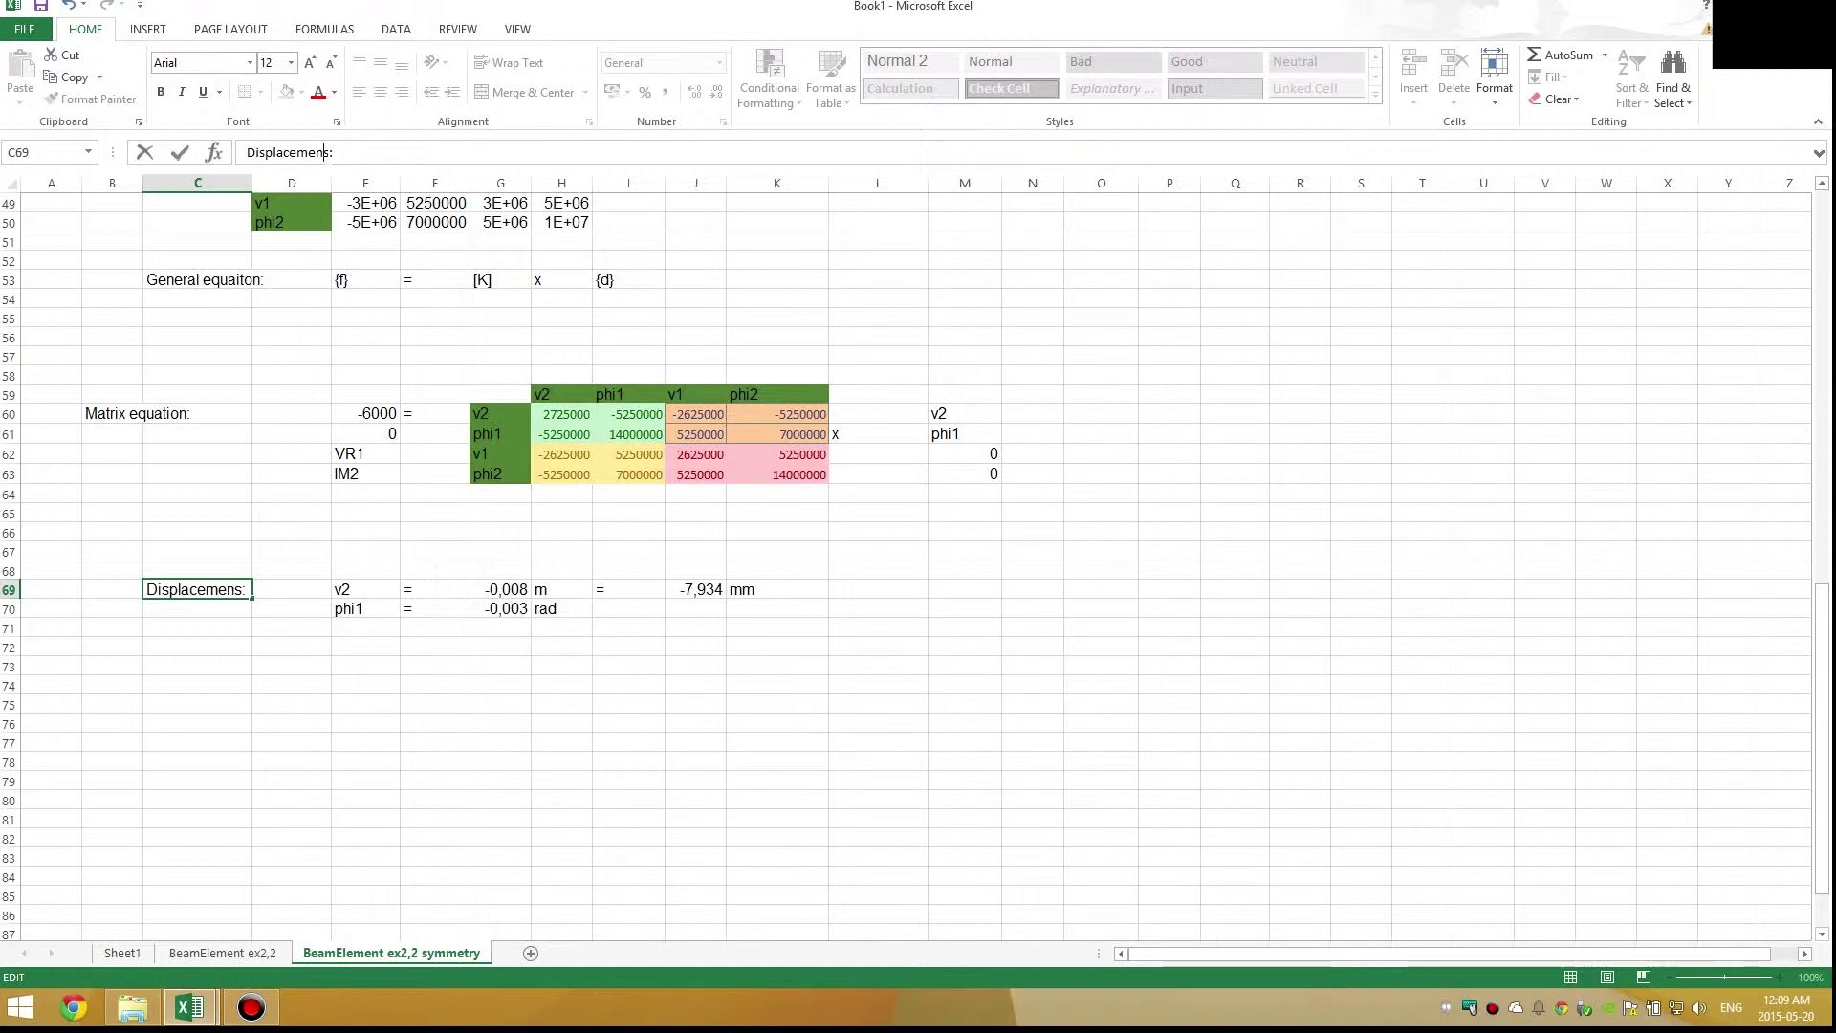
pyautogui.write('nt')
pyautogui.press('Return')
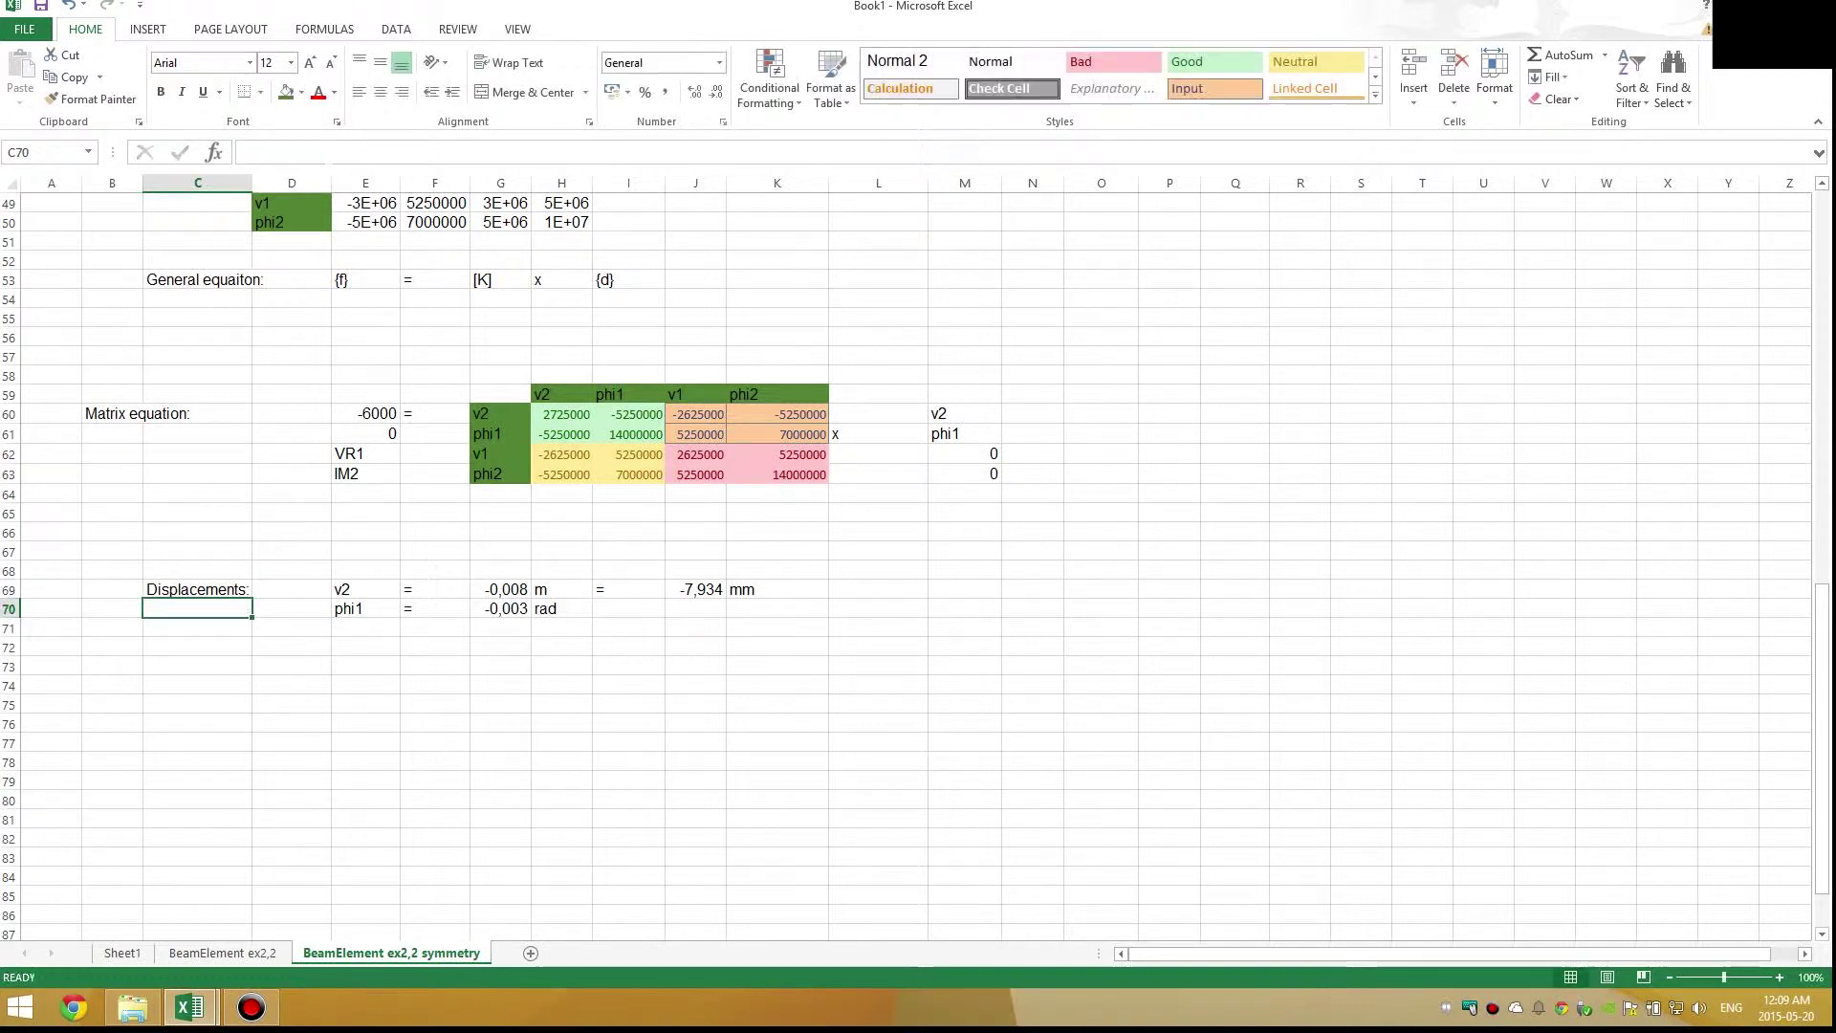
# Enter the heading "Reactions/forces:" in C75, below the displacement results
pyautogui.scroll(-2, 222, 378)
pyautogui.click(204, 600)
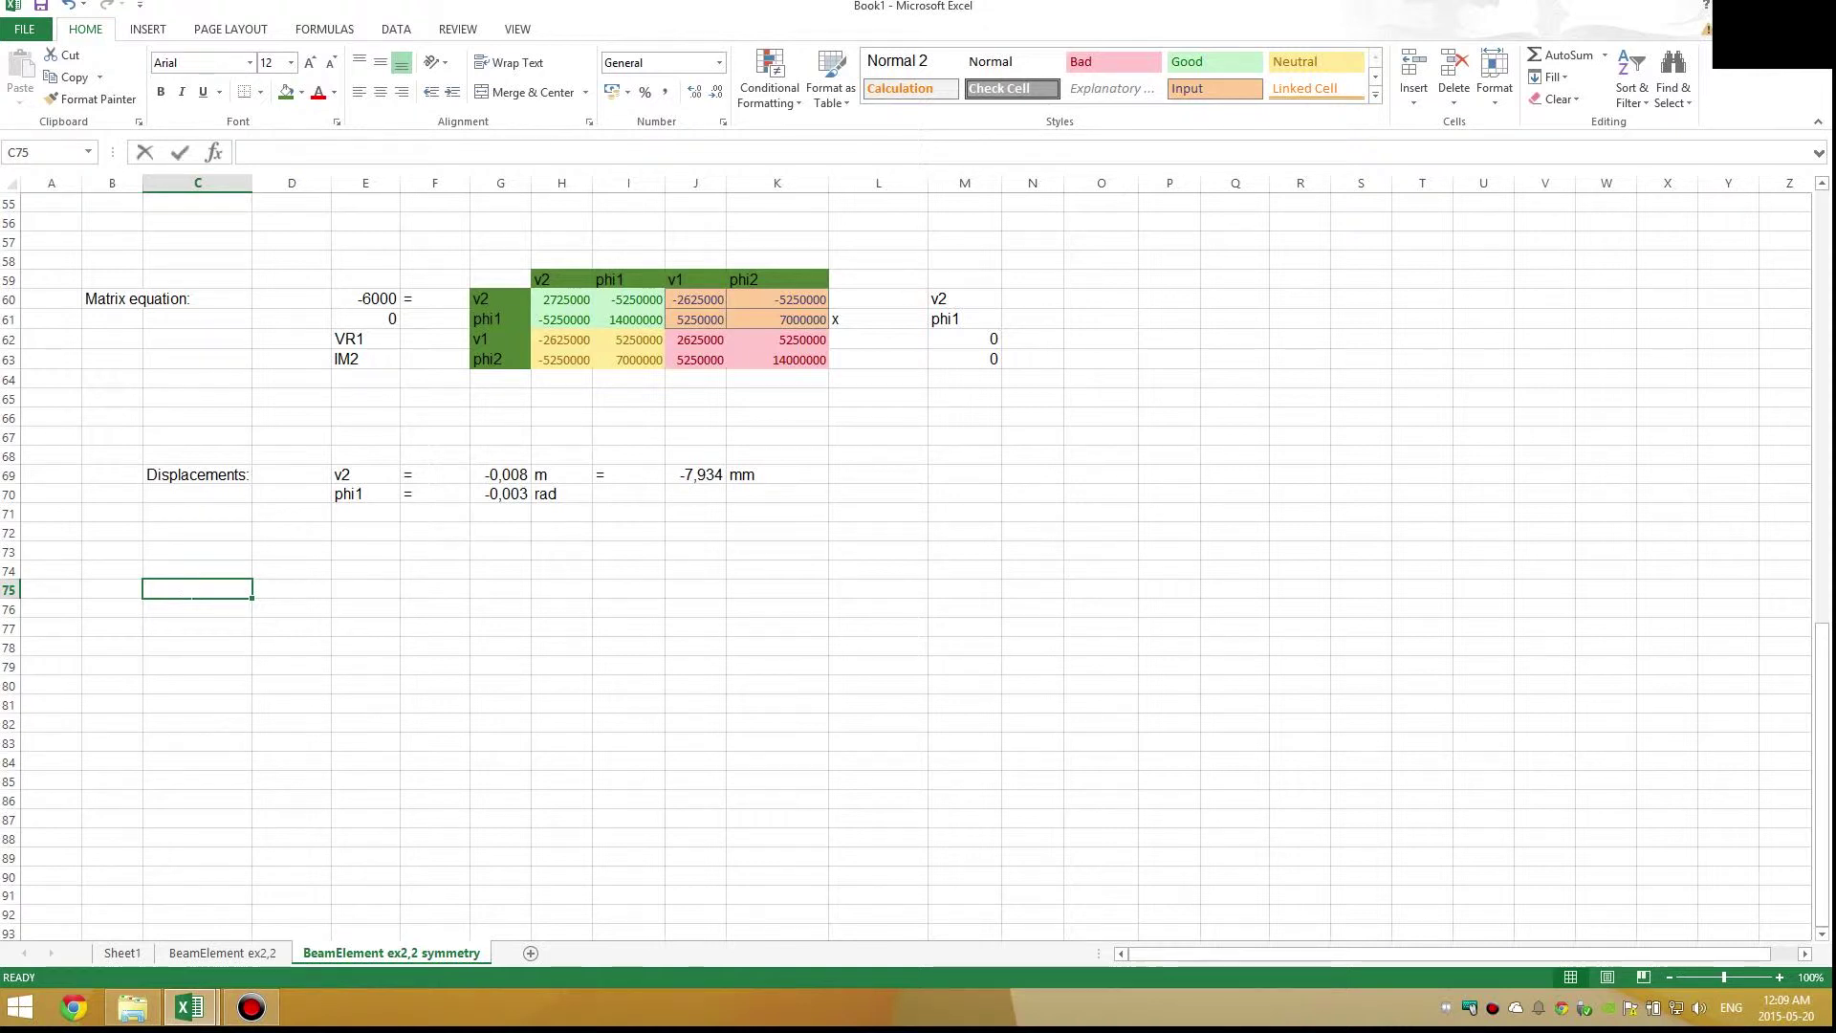
pyautogui.write('Reactions/forces')
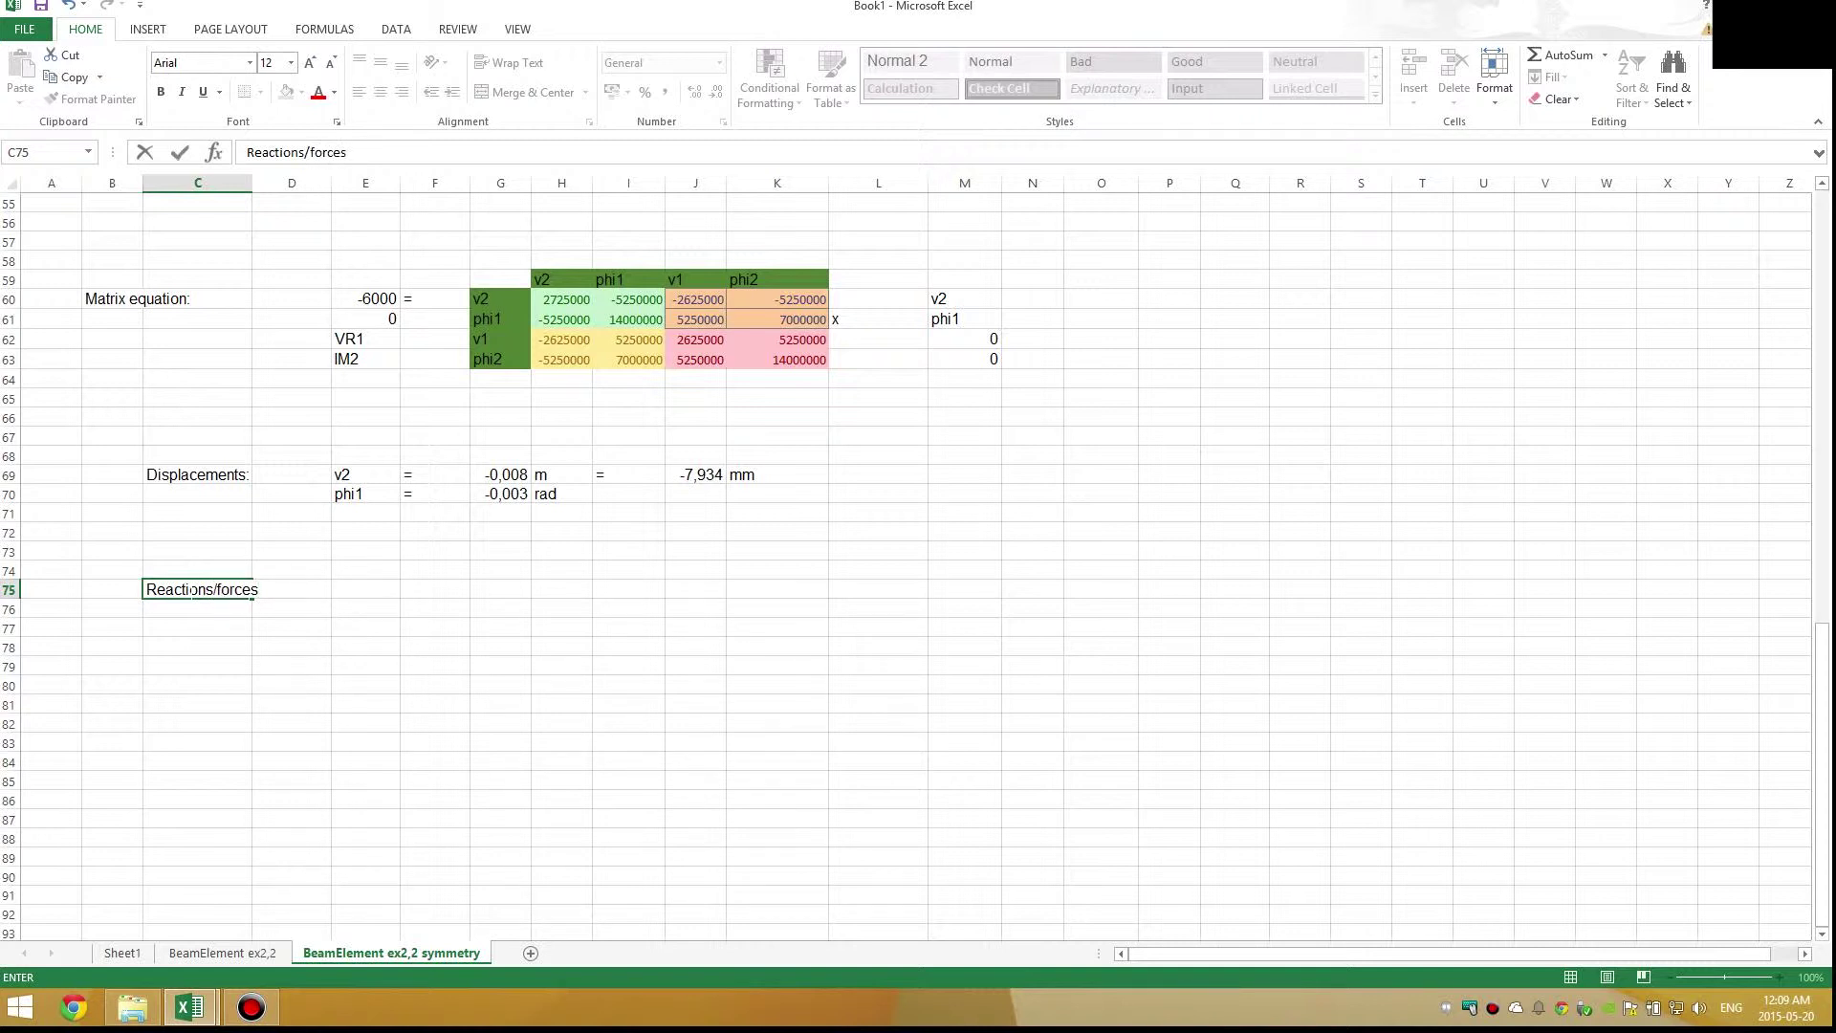
pyautogui.write(':')
pyautogui.press('Tab')
pyautogui.press('Tab')
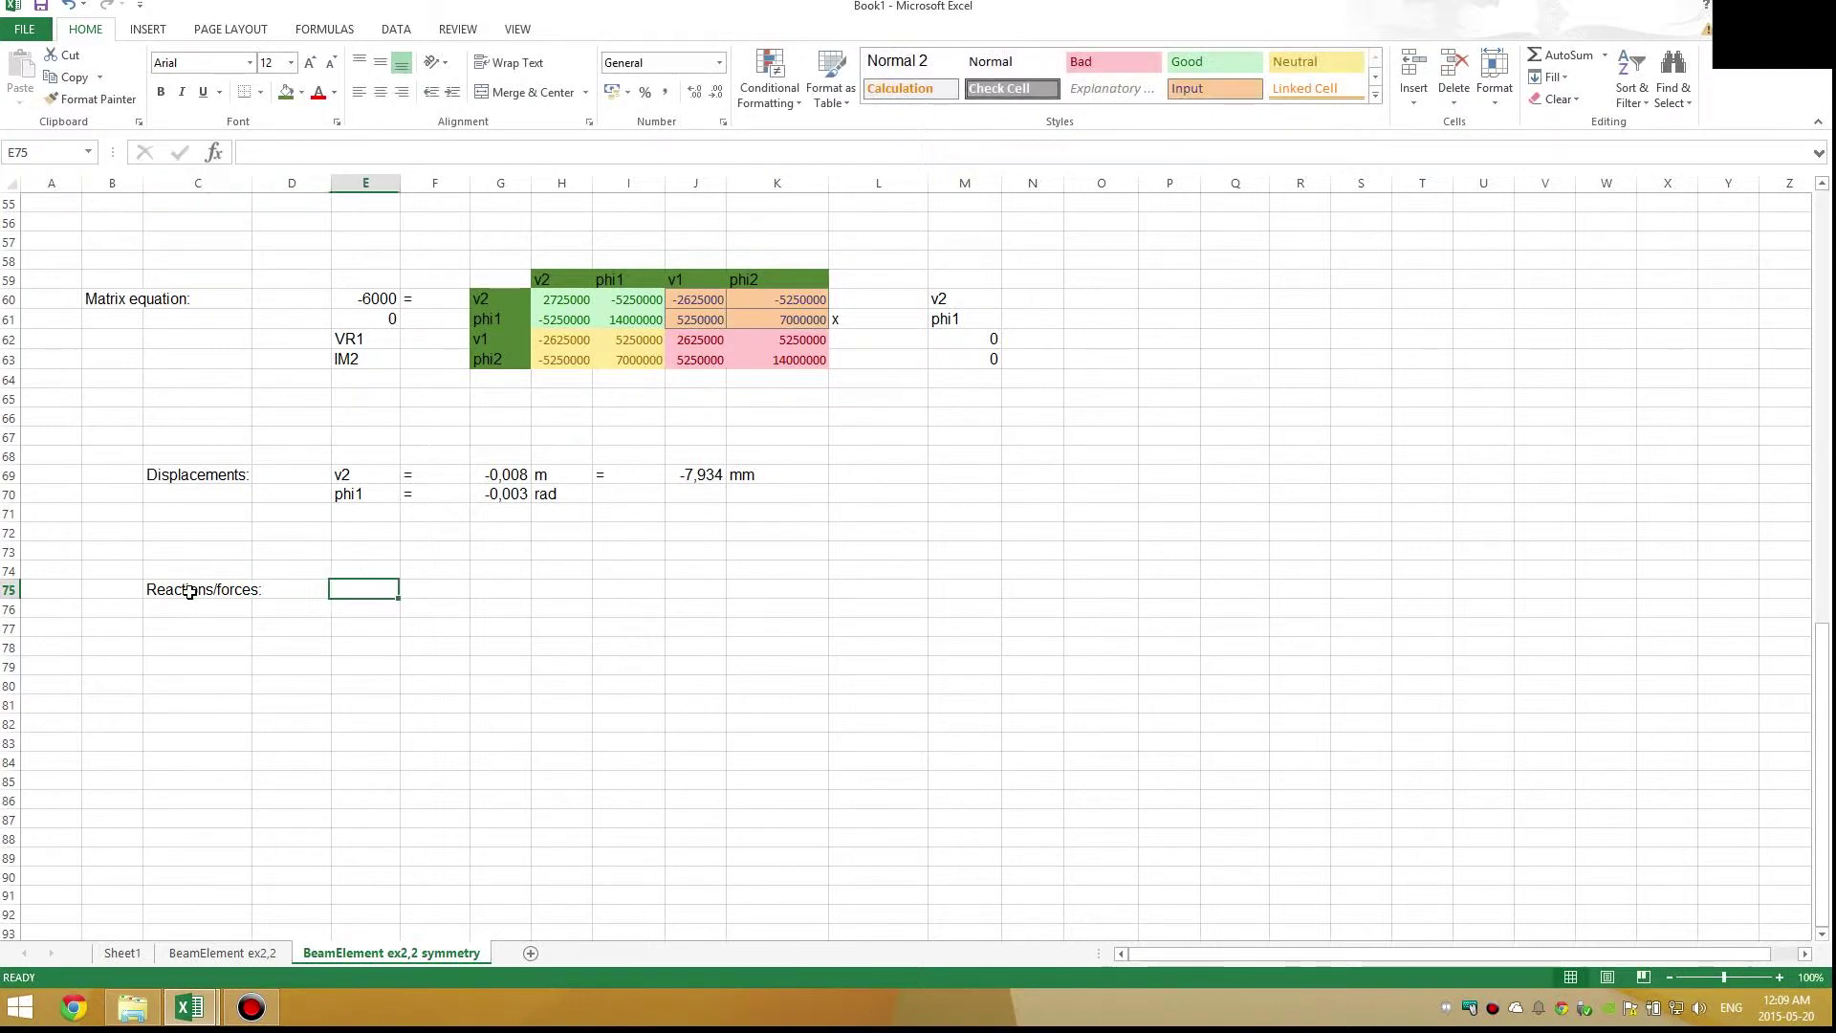
# Copy the labels VR1 and IM2 from E62:E63 into E75:E76
pyautogui.moveTo(338, 343); pyautogui.dragTo(363, 350)
pyautogui.hotkey('ctrl', 'c')
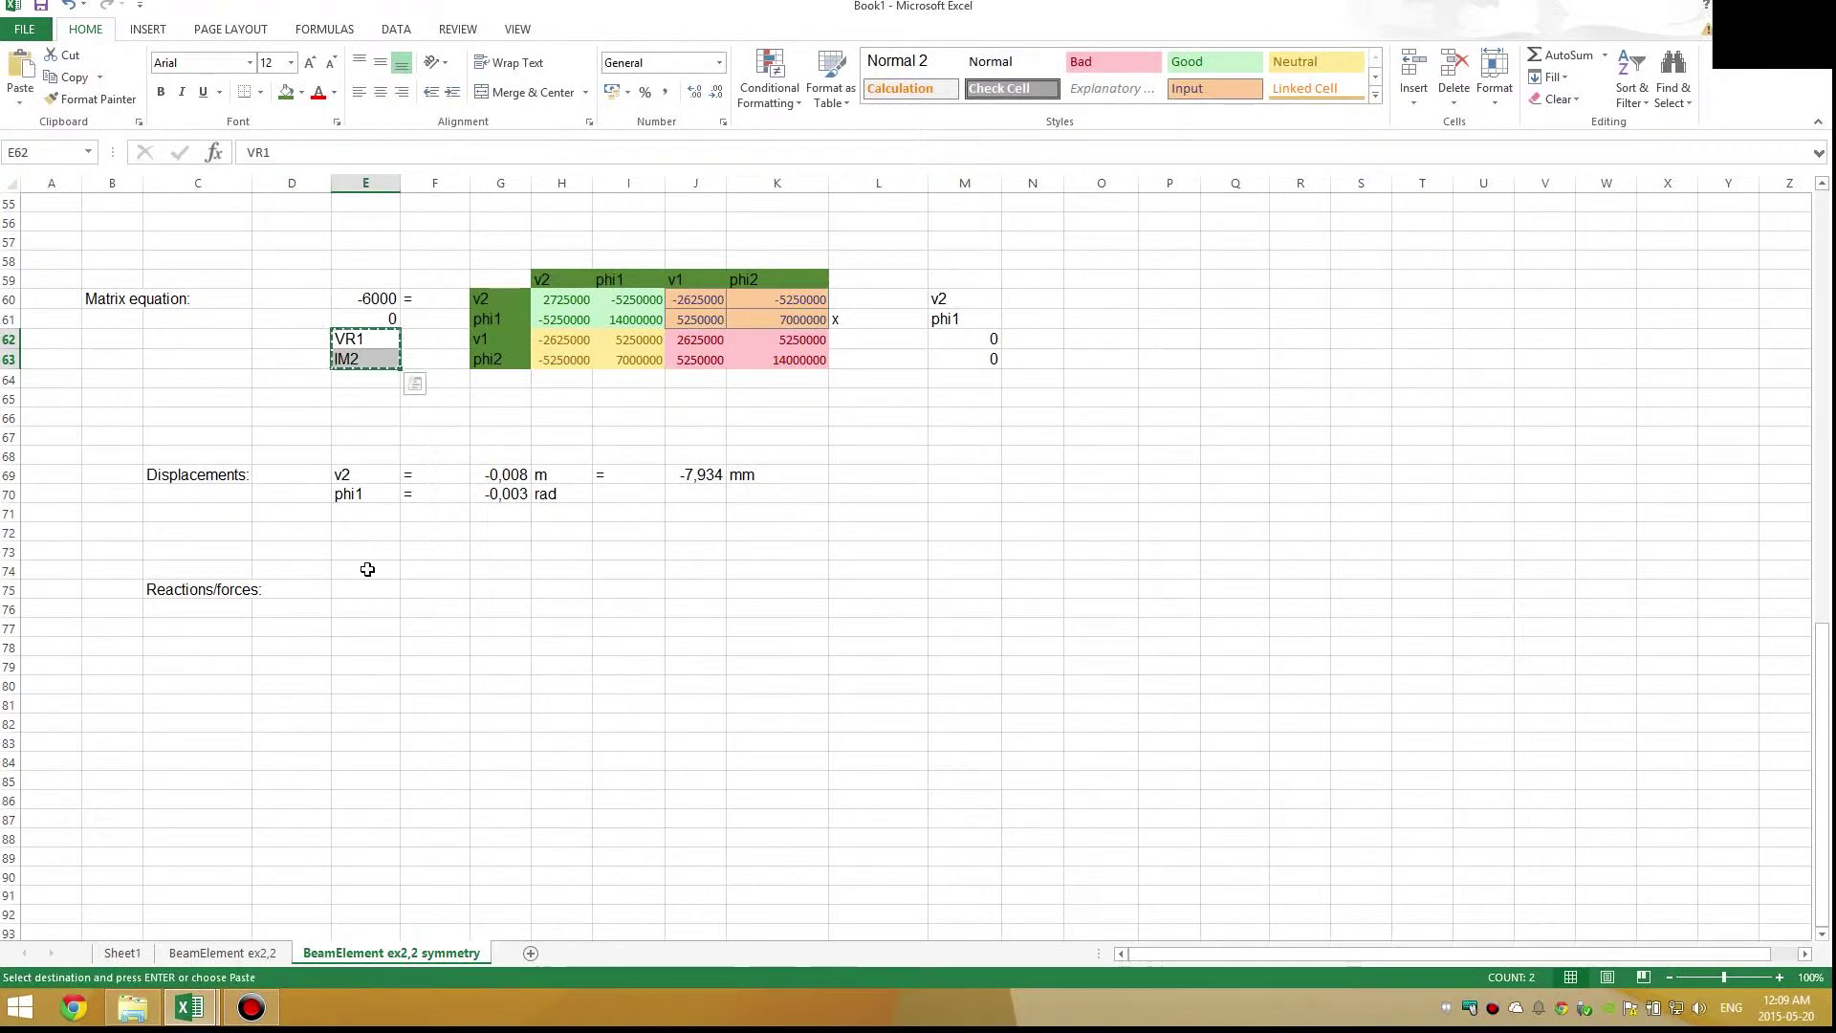
pyautogui.click(365, 589)
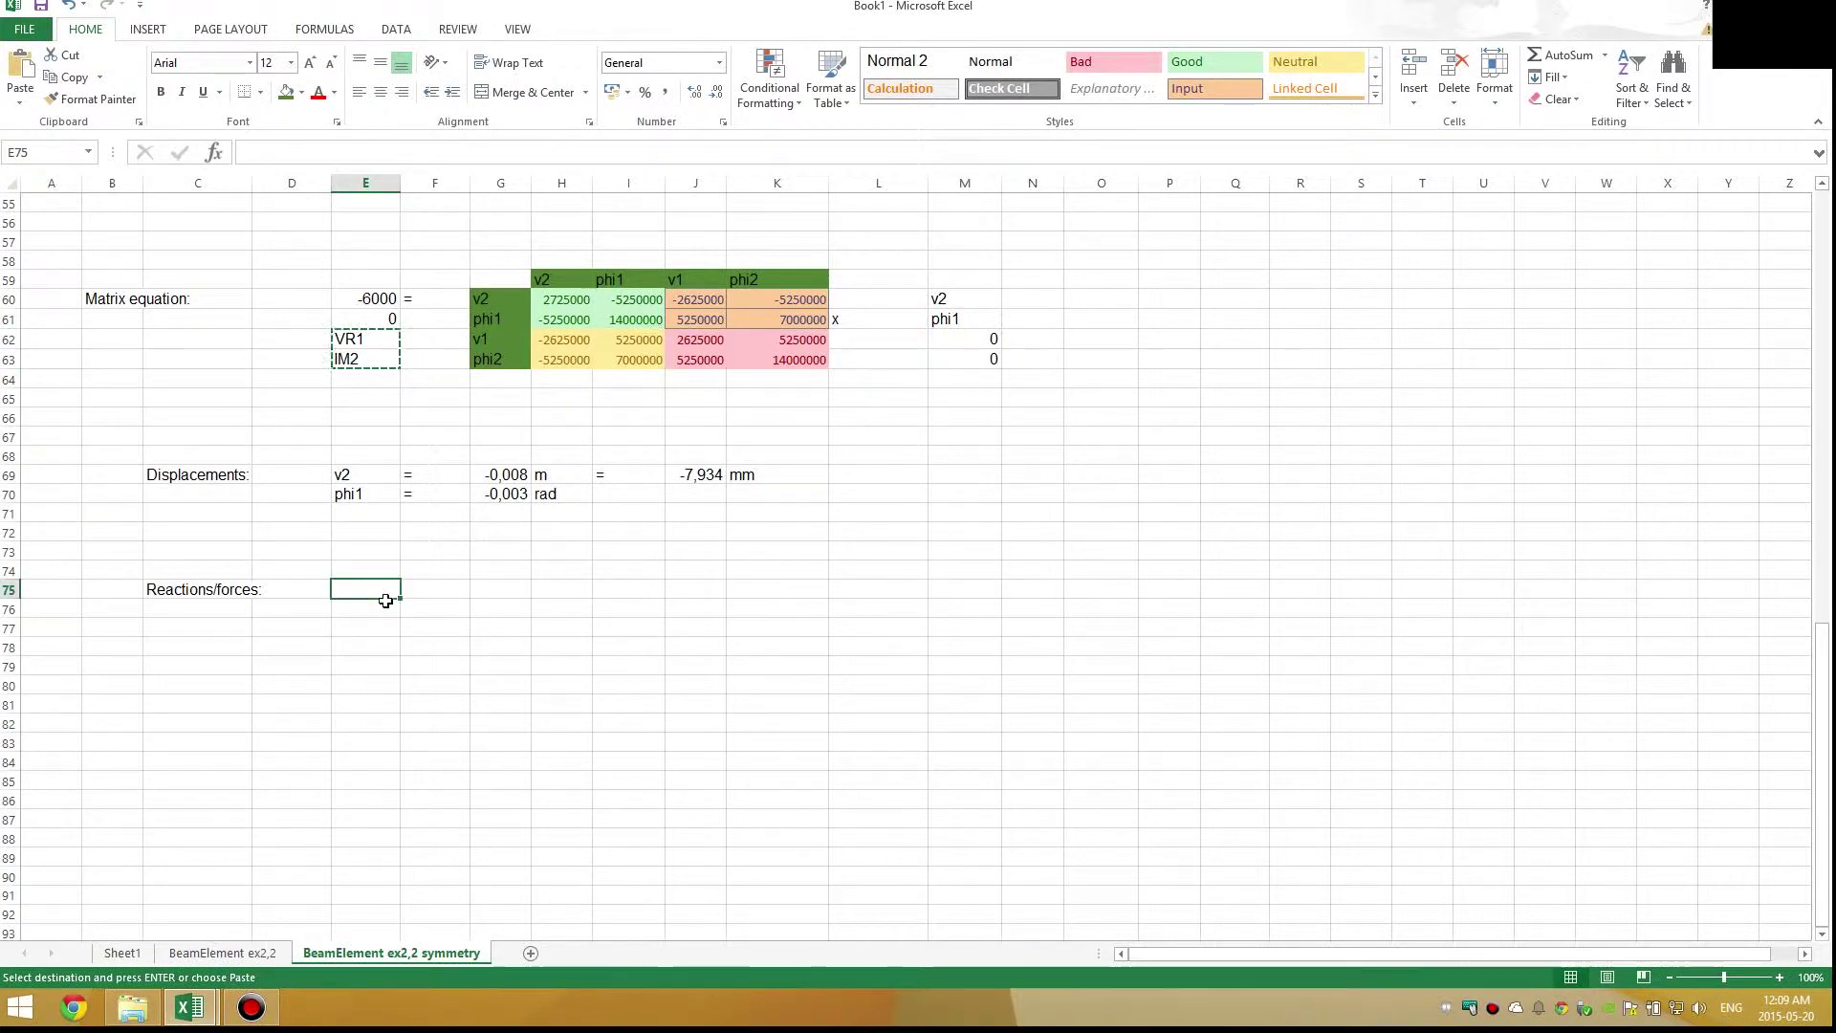
pyautogui.hotkey('ctrl', 'v')
# Put equals signs in F75 and F76 beside the reaction labels
pyautogui.click(428, 590)
pyautogui.press('Escape')
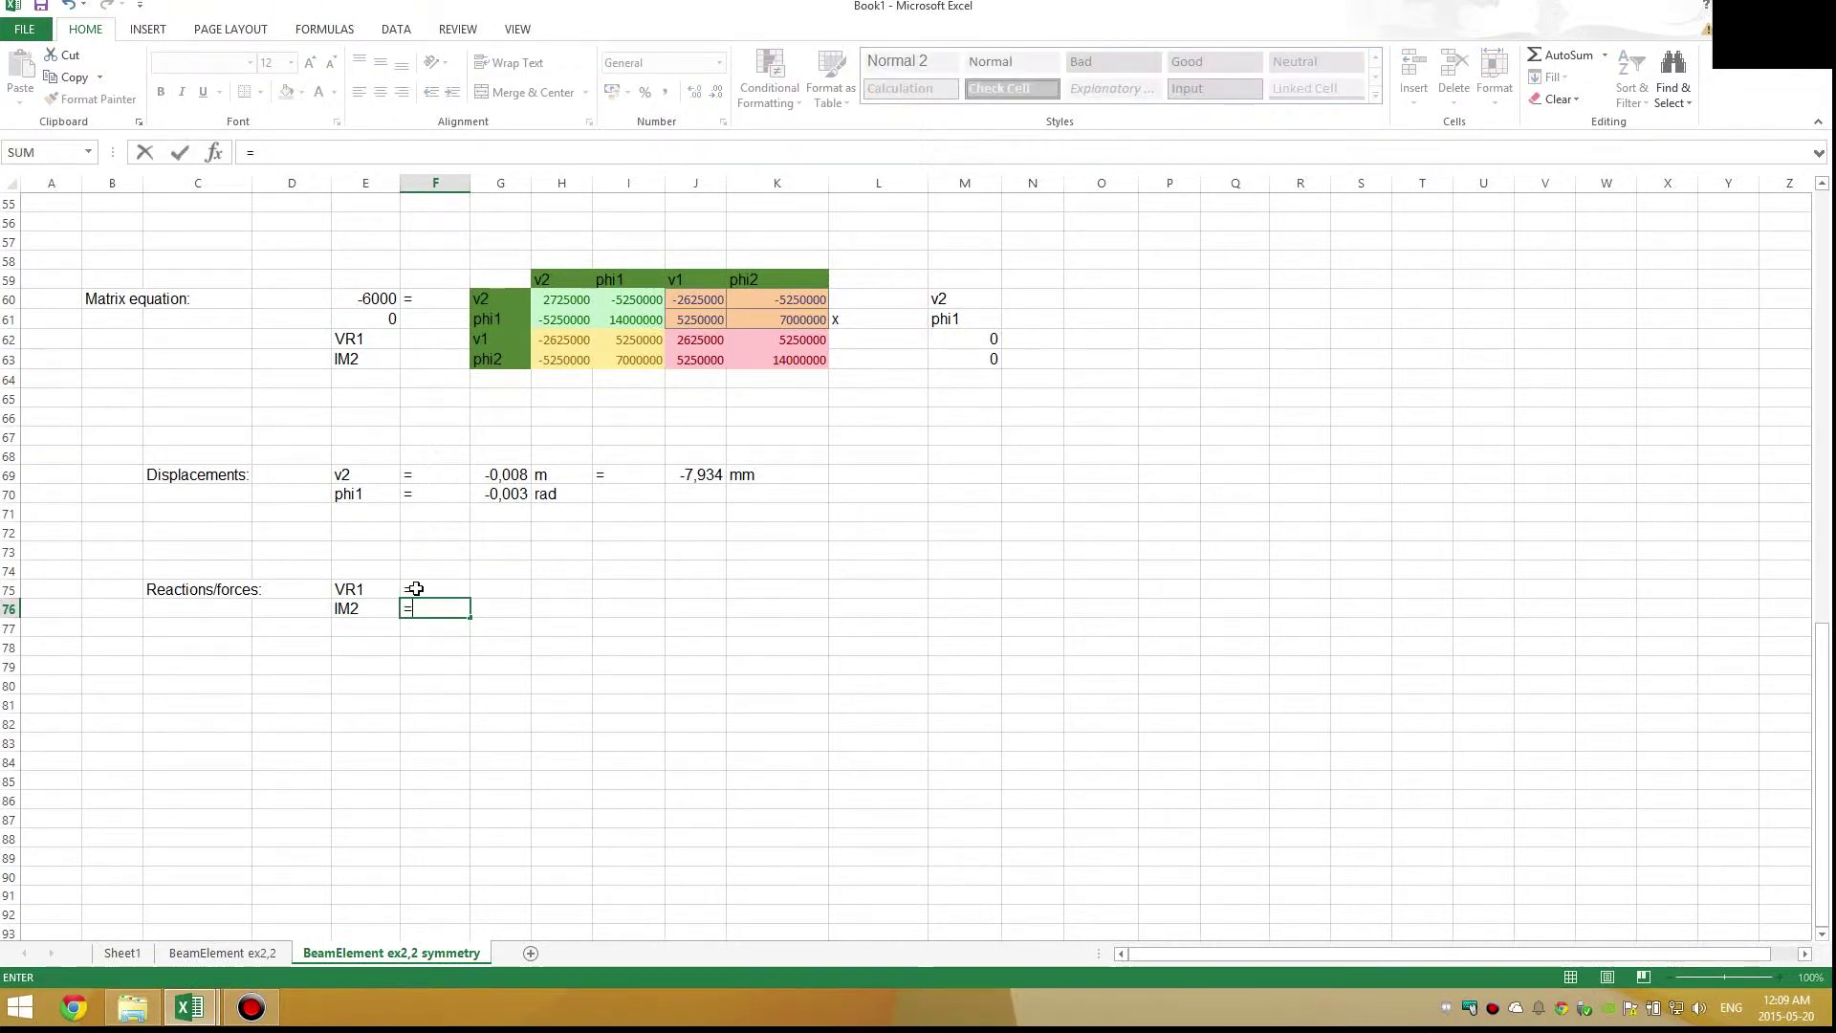
pyautogui.press('Down')
pyautogui.write('=')
pyautogui.click(413, 587)
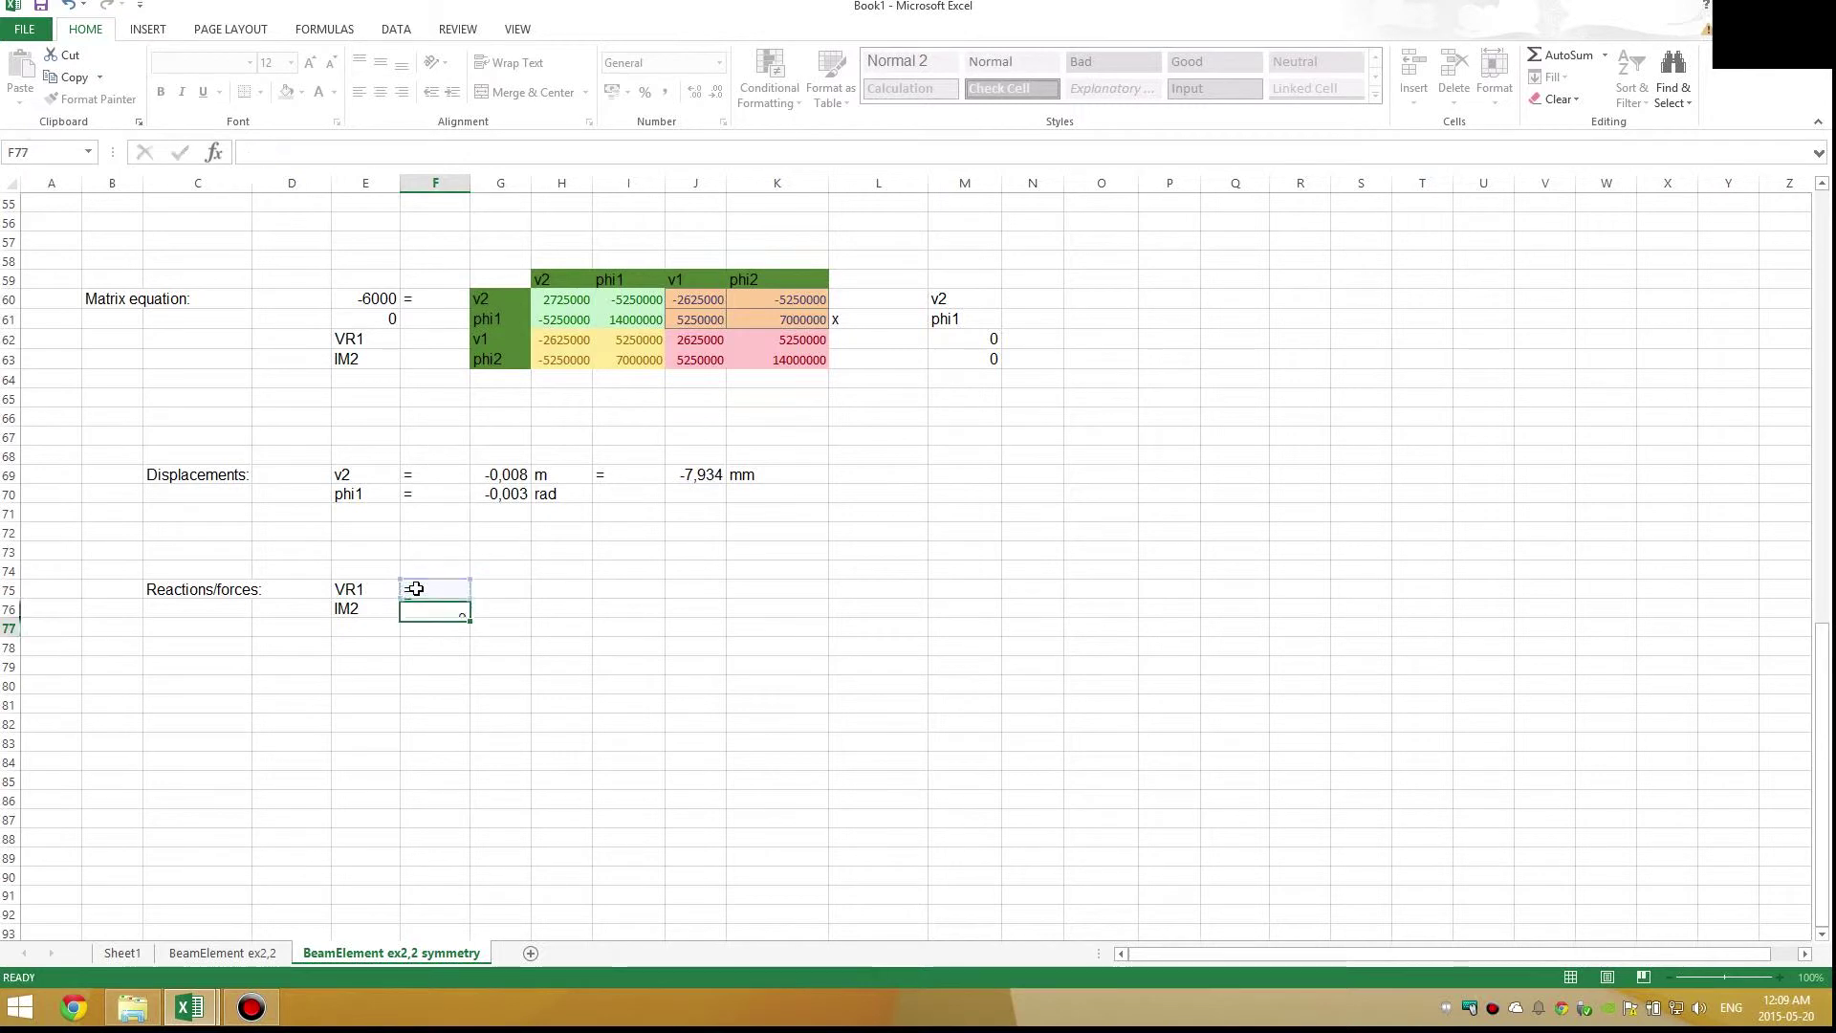
pyautogui.press('Return')
# Calculate VR1 and IM2 in G75:G76 with the array formula =MMULT(H62:I63;G69:G70)
pyautogui.press('Up')
pyautogui.press('Up')
pyautogui.press('Right')
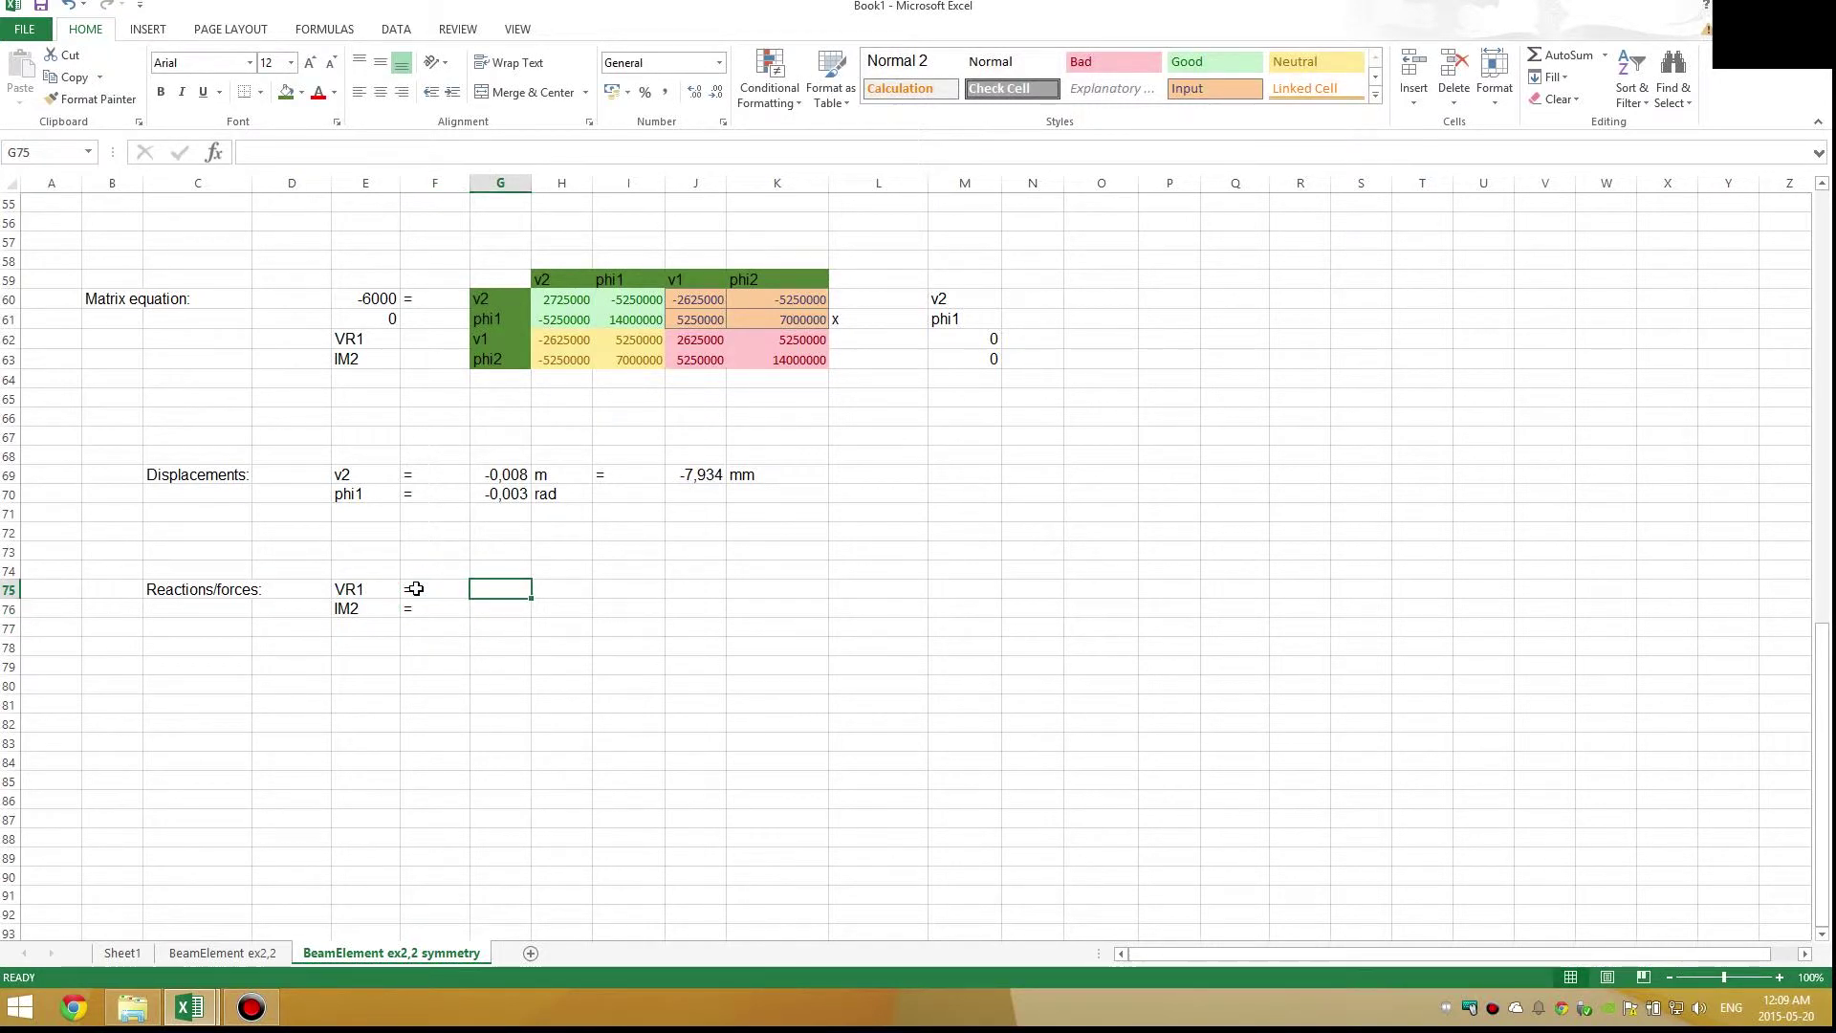
pyautogui.hotkey('shift', 'Down')
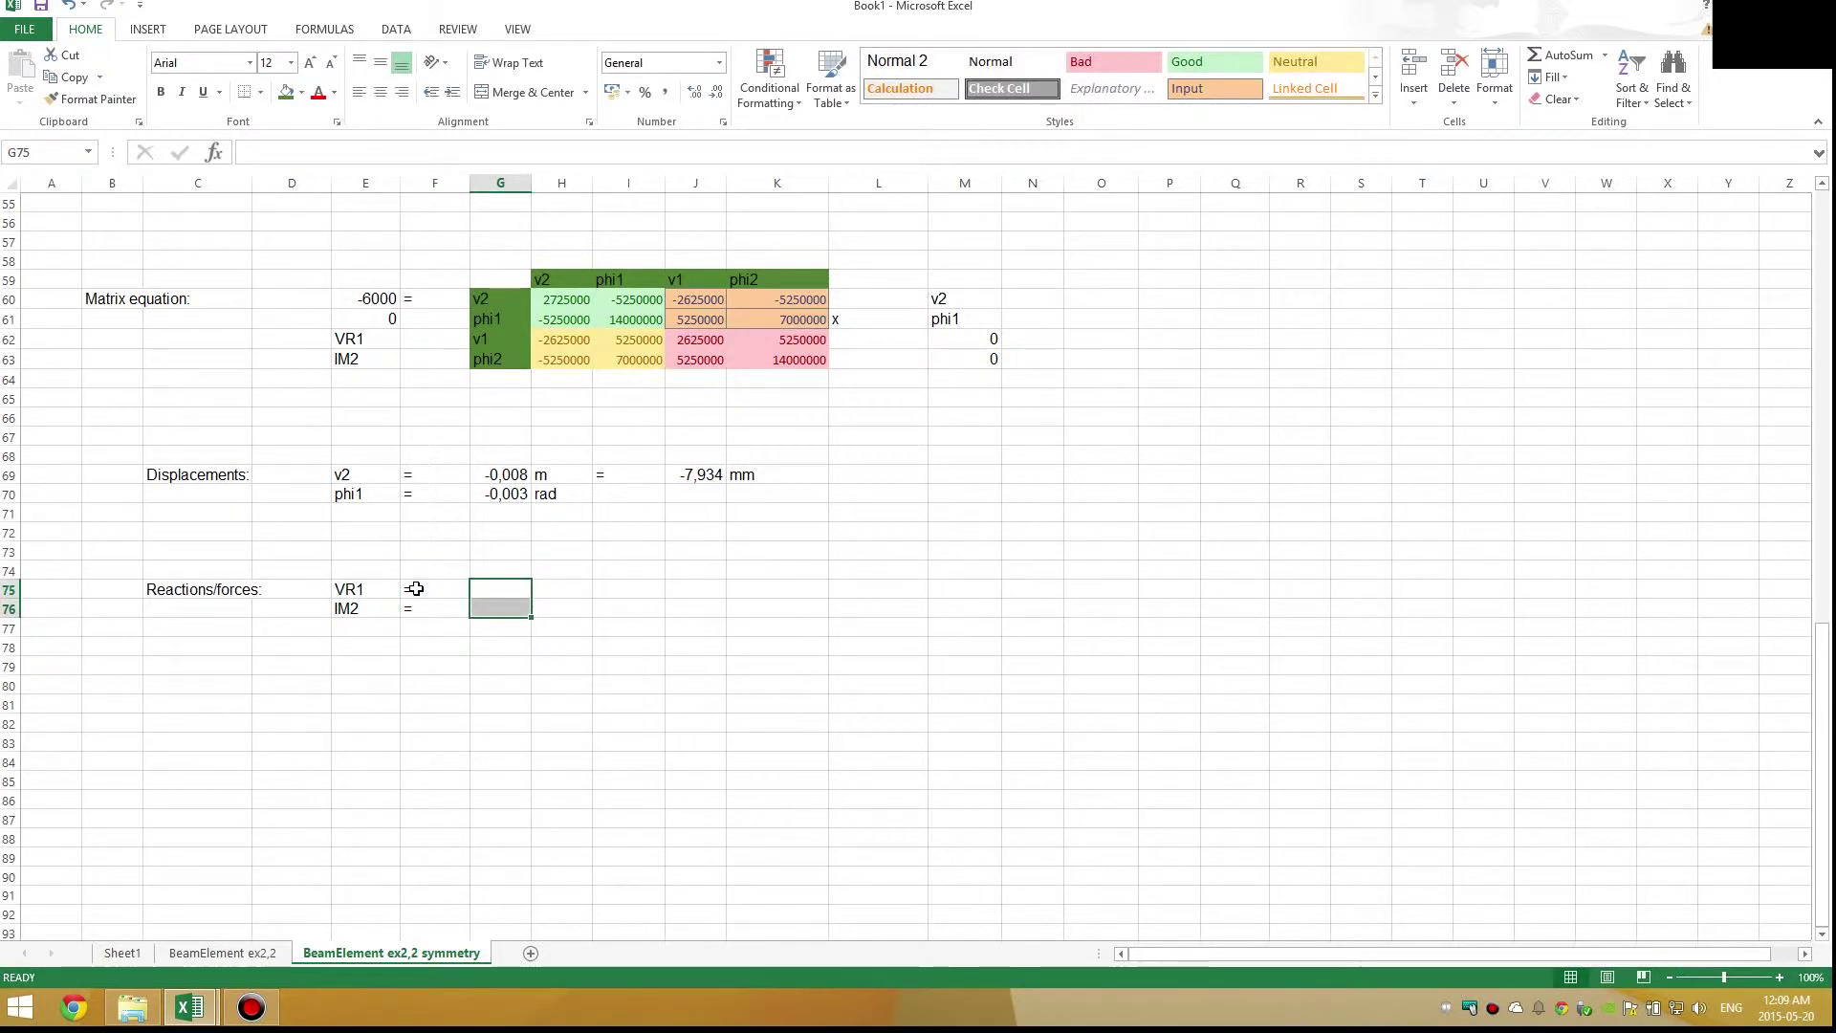
pyautogui.write('=')
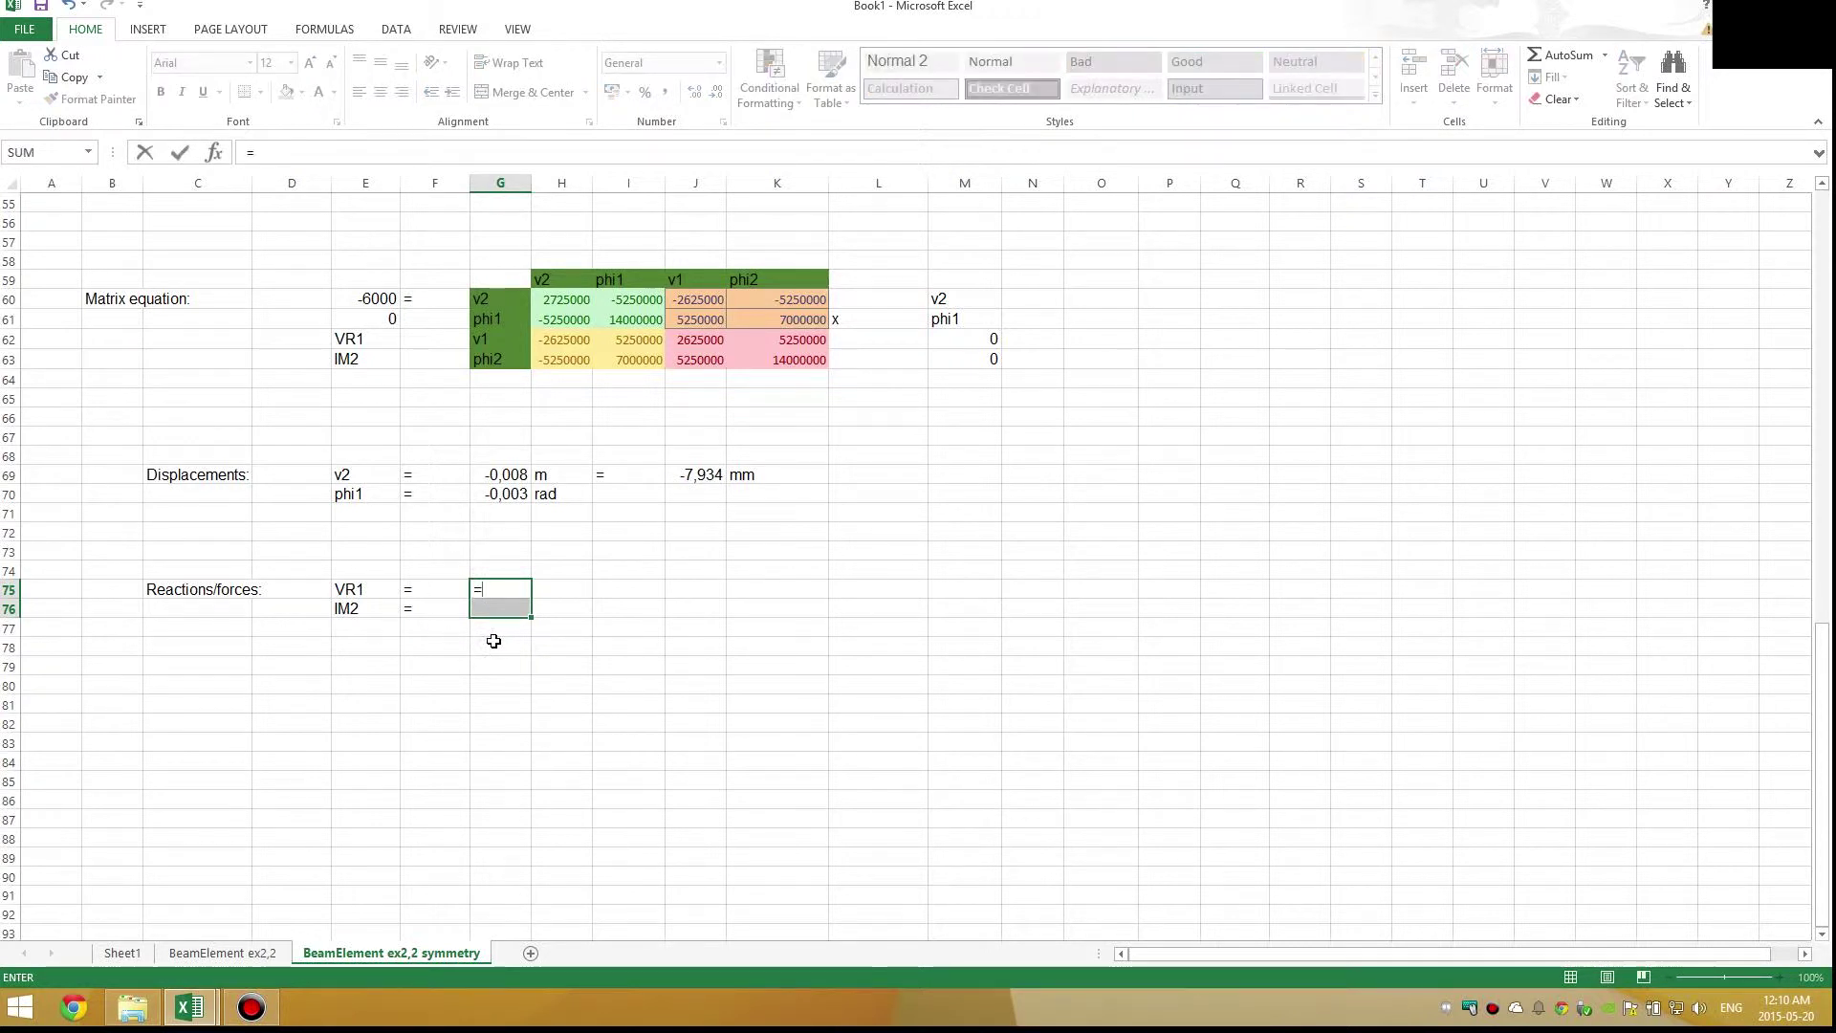
pyautogui.write('mmul')
pyautogui.press('Tab')
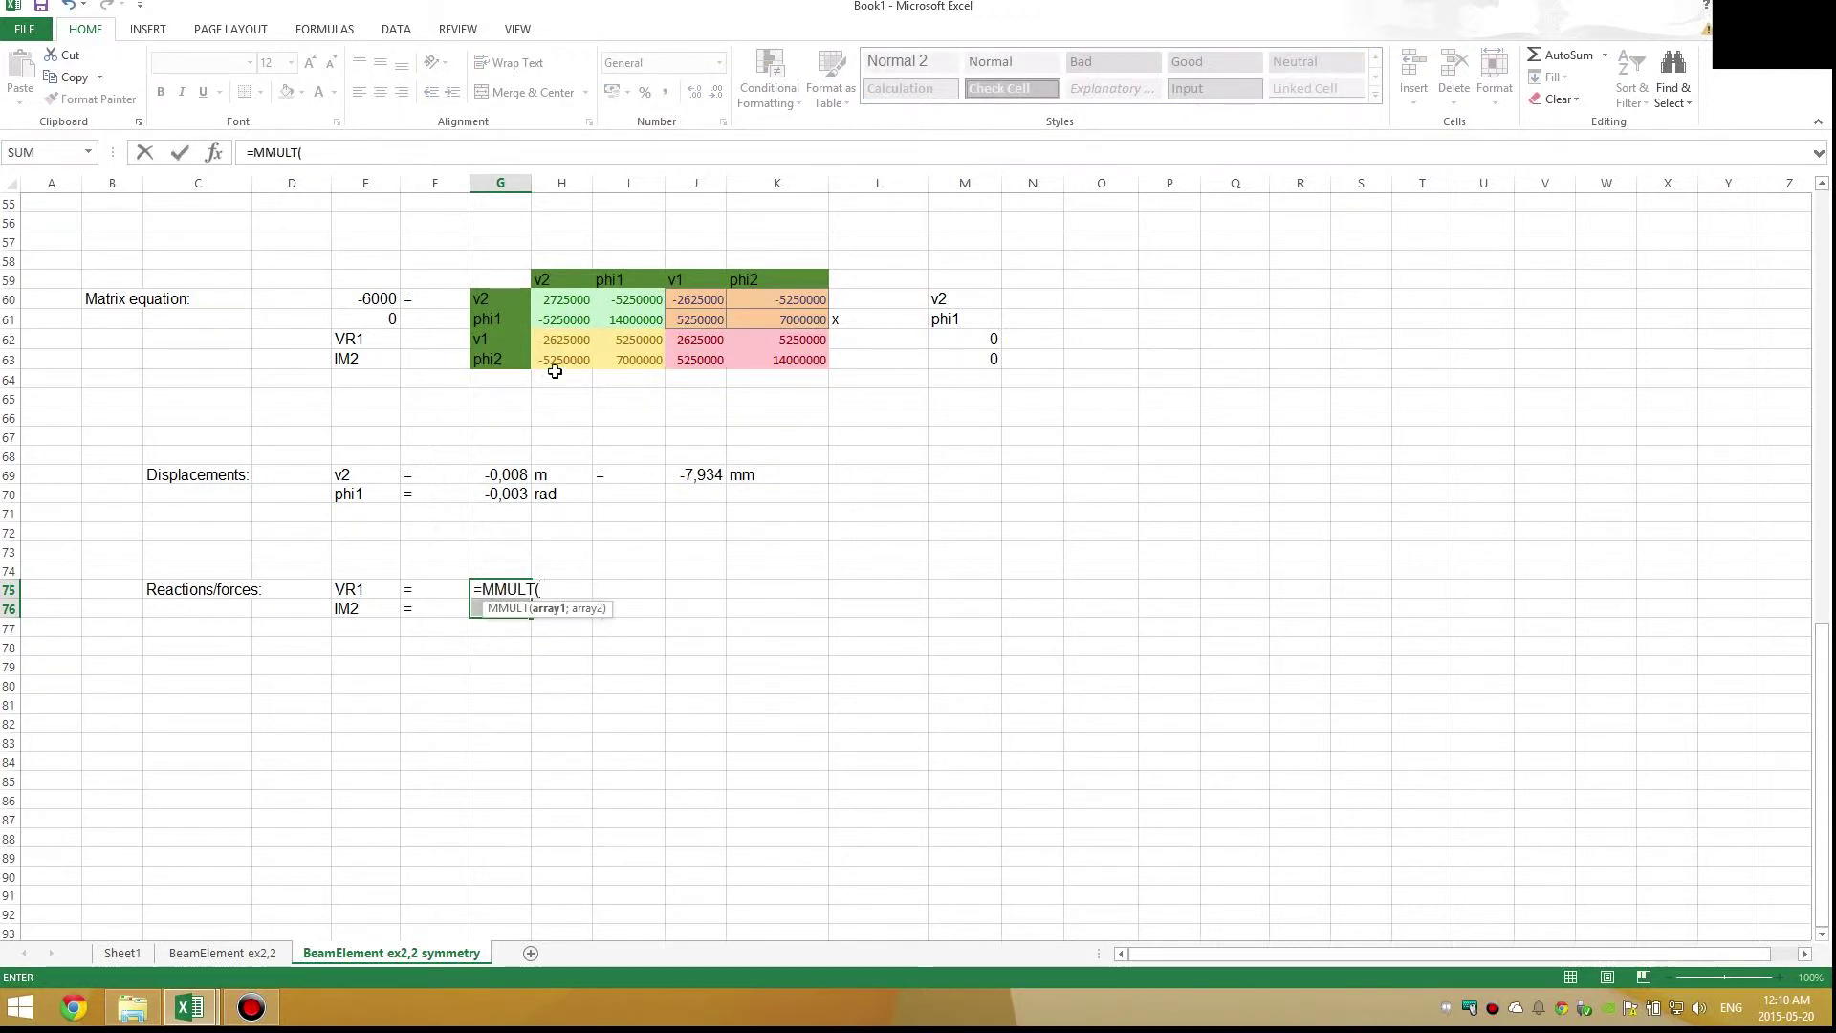
pyautogui.moveTo(540, 340); pyautogui.dragTo(627, 362)
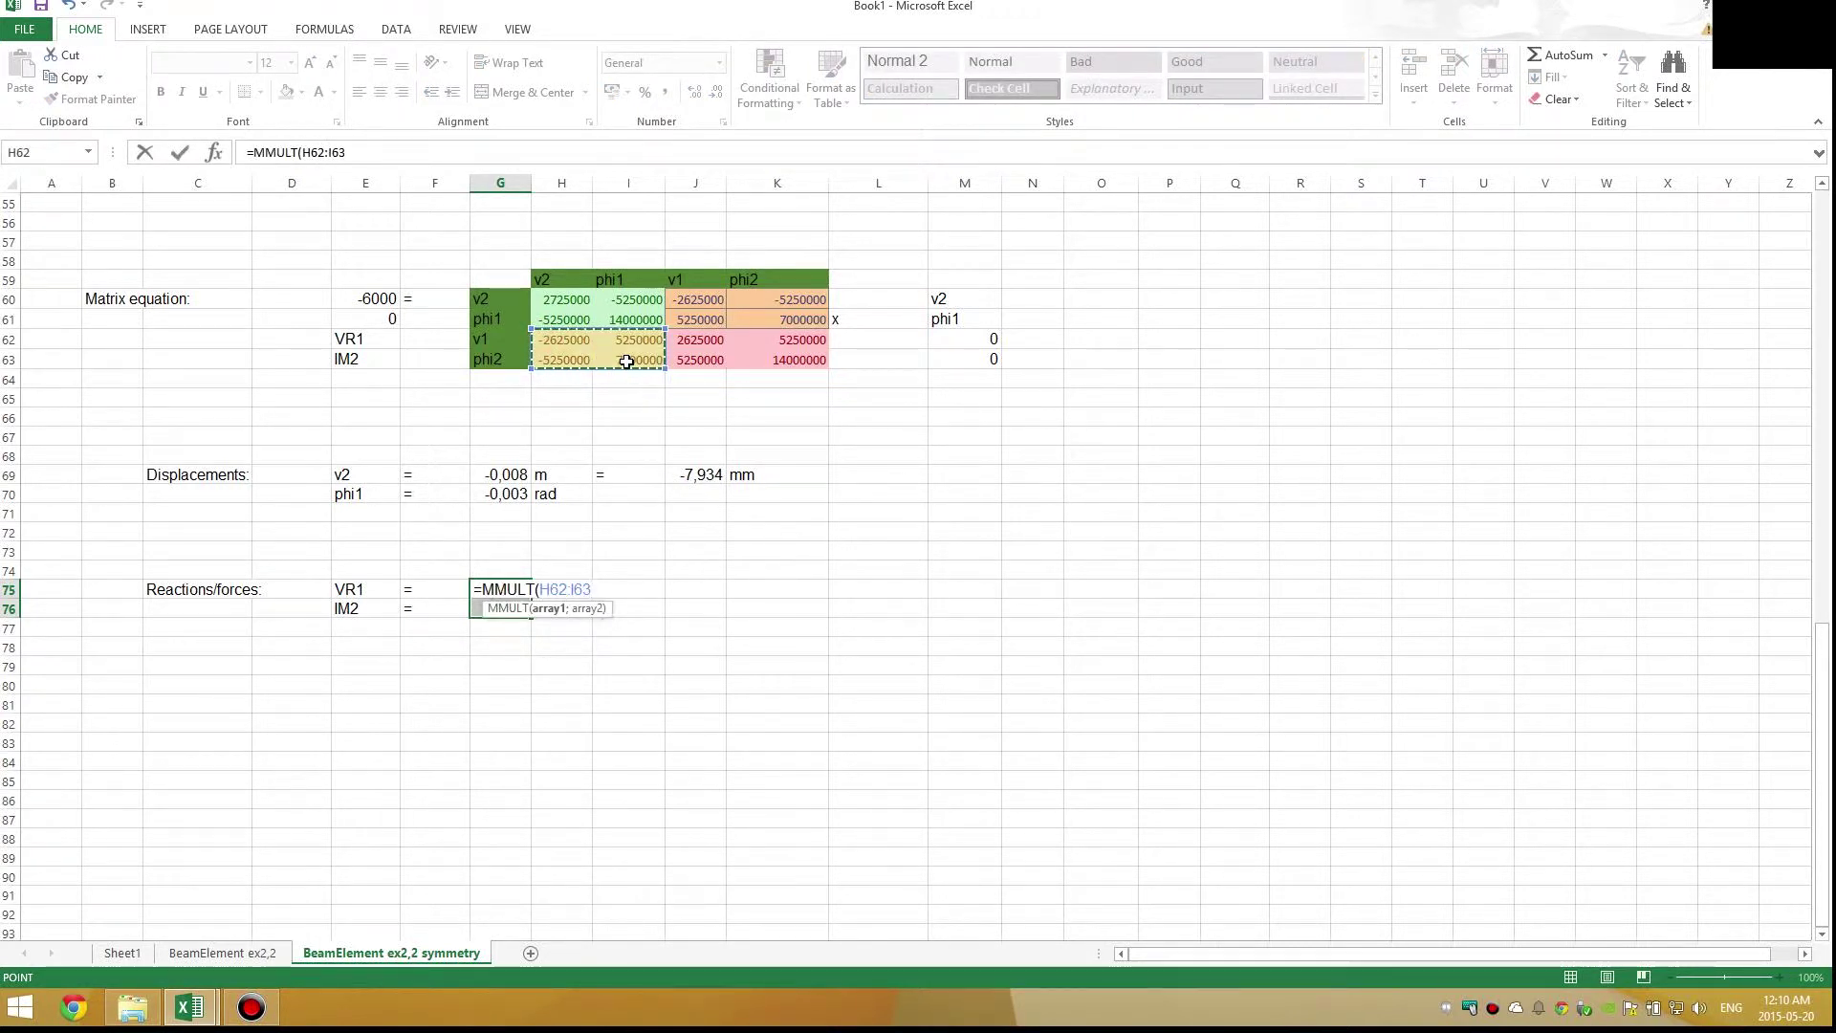
pyautogui.write(';')
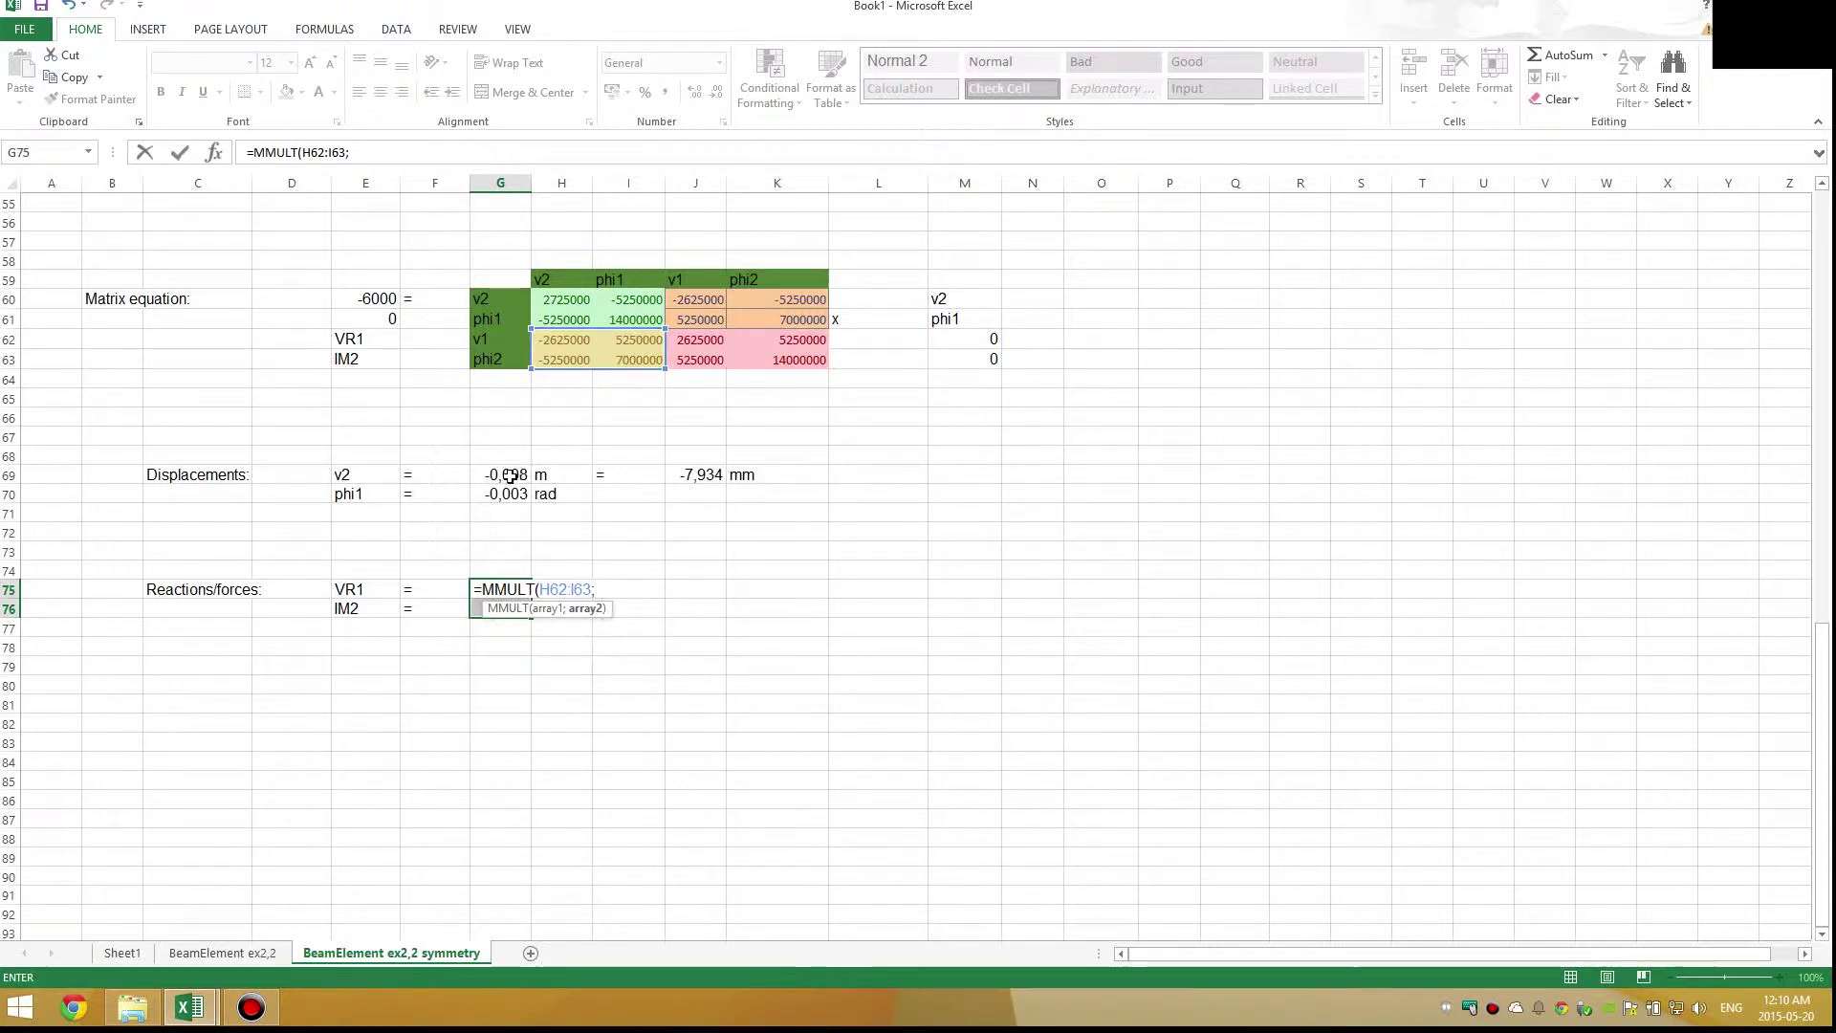
pyautogui.moveTo(500, 474); pyautogui.dragTo(499, 485)
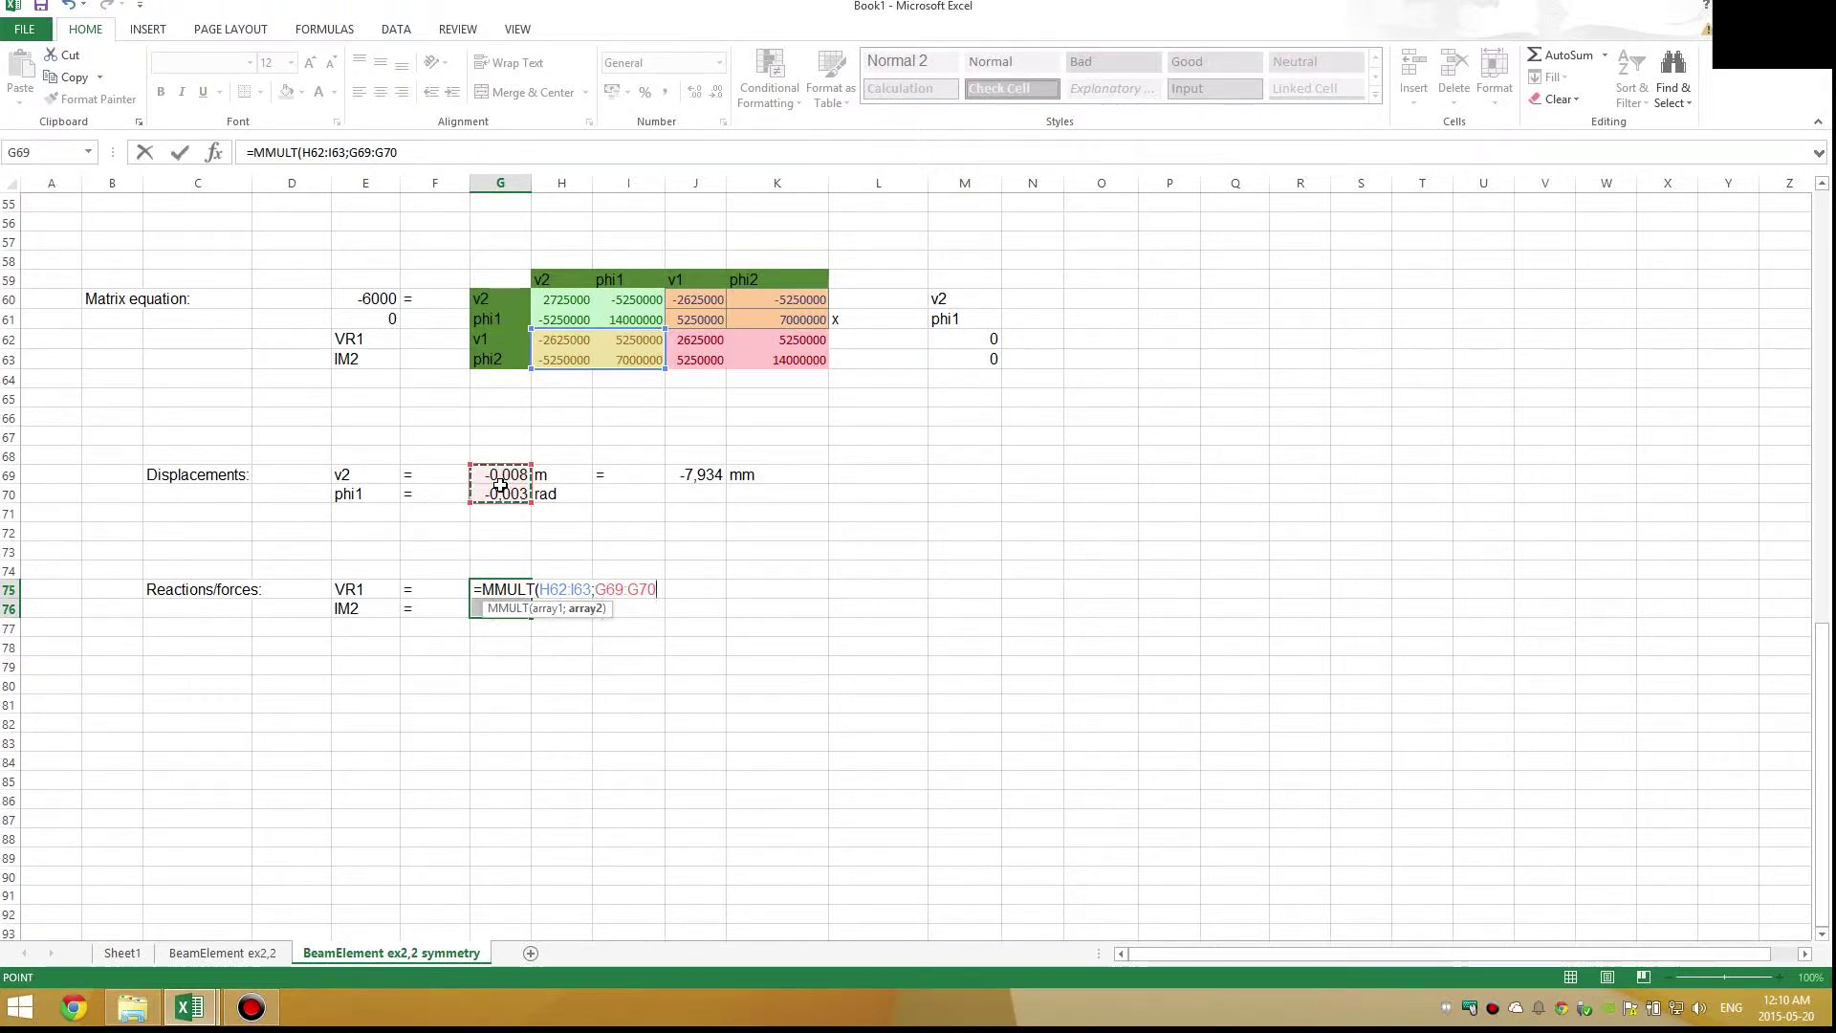
pyautogui.write(')')
pyautogui.hotkey('ctrl', 'shift', 'Return')
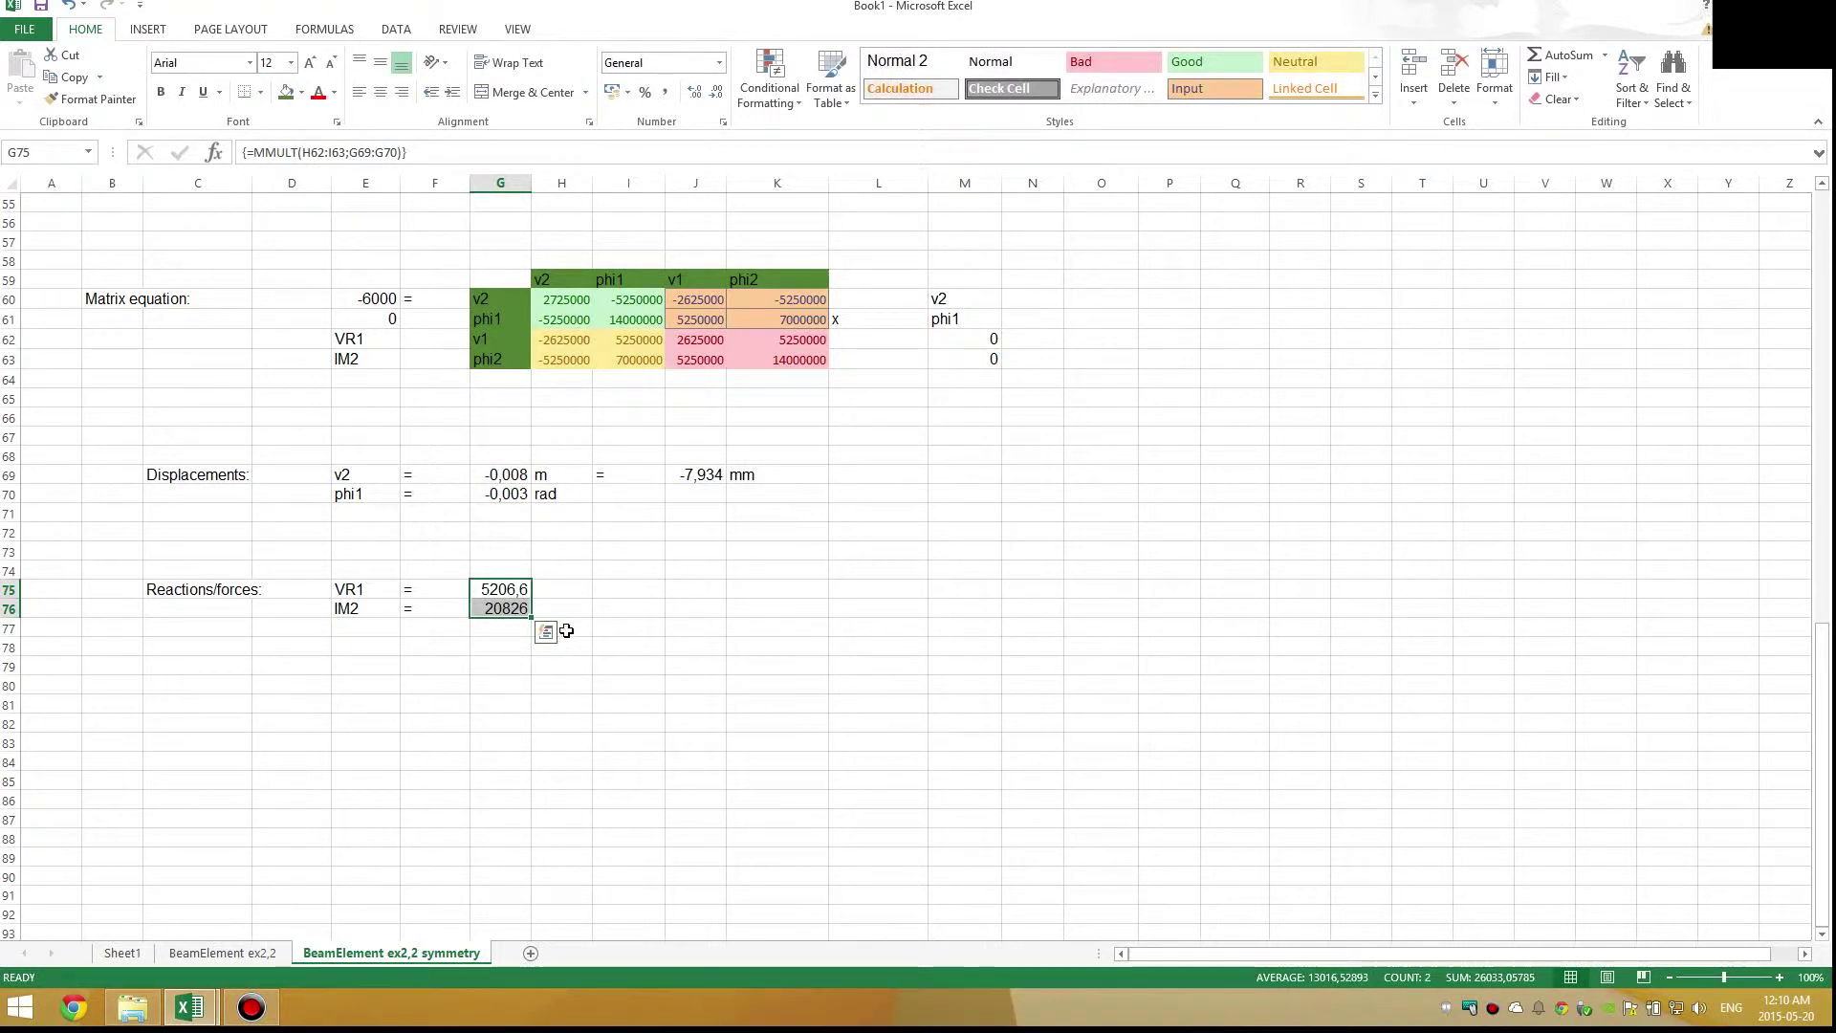
# Add the units N in H75 and Nm in H76 beside the reaction results
pyautogui.click(564, 592)
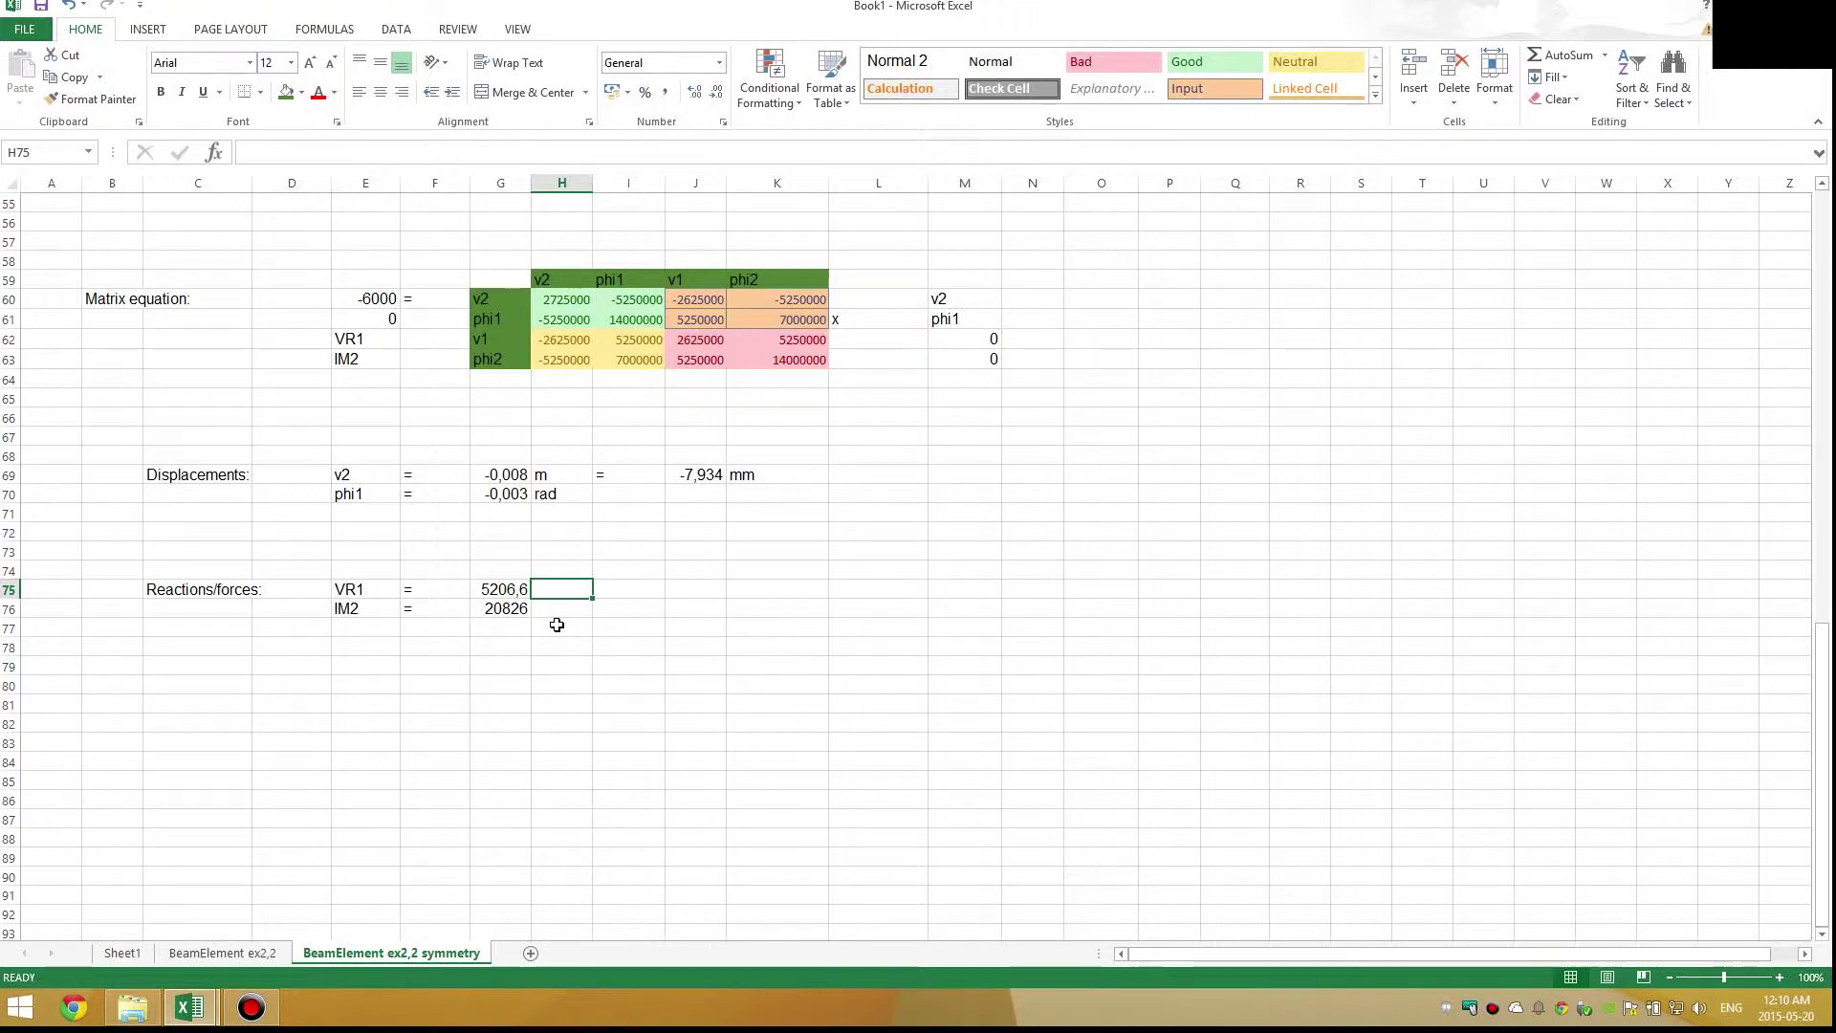
pyautogui.write('N')
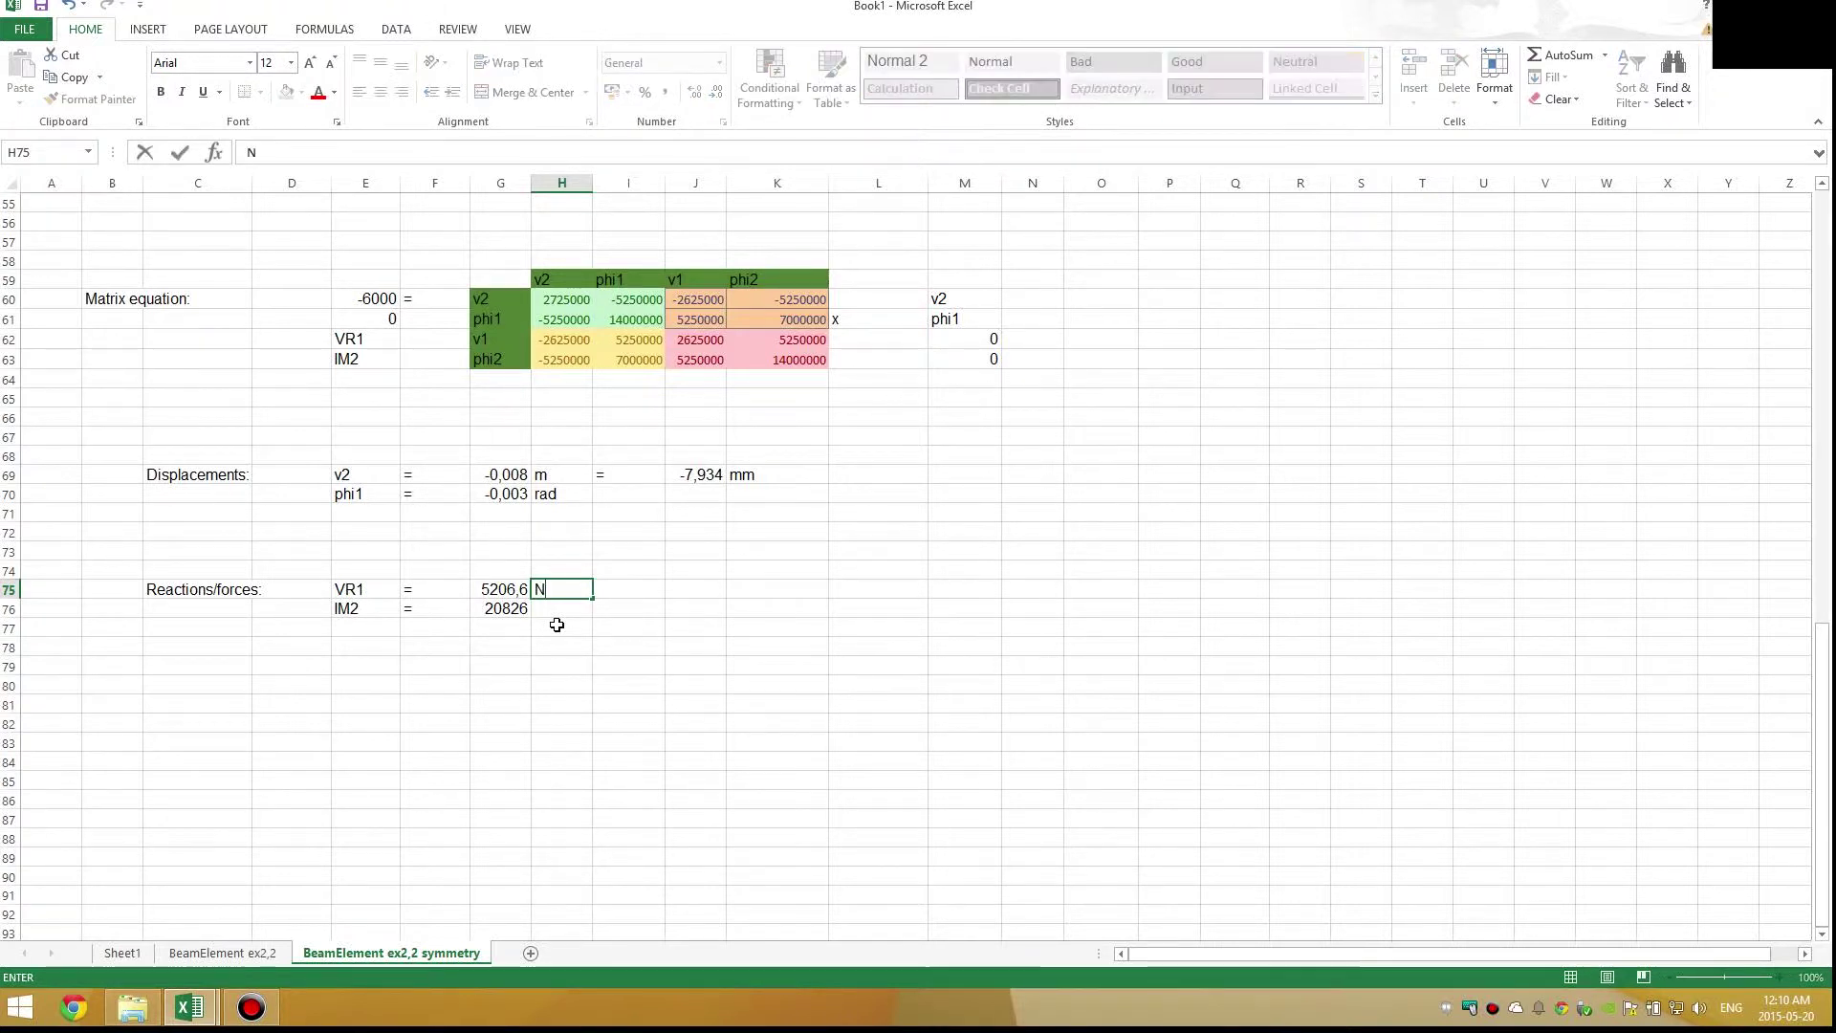
pyautogui.press('Return')
pyautogui.write('Nm')
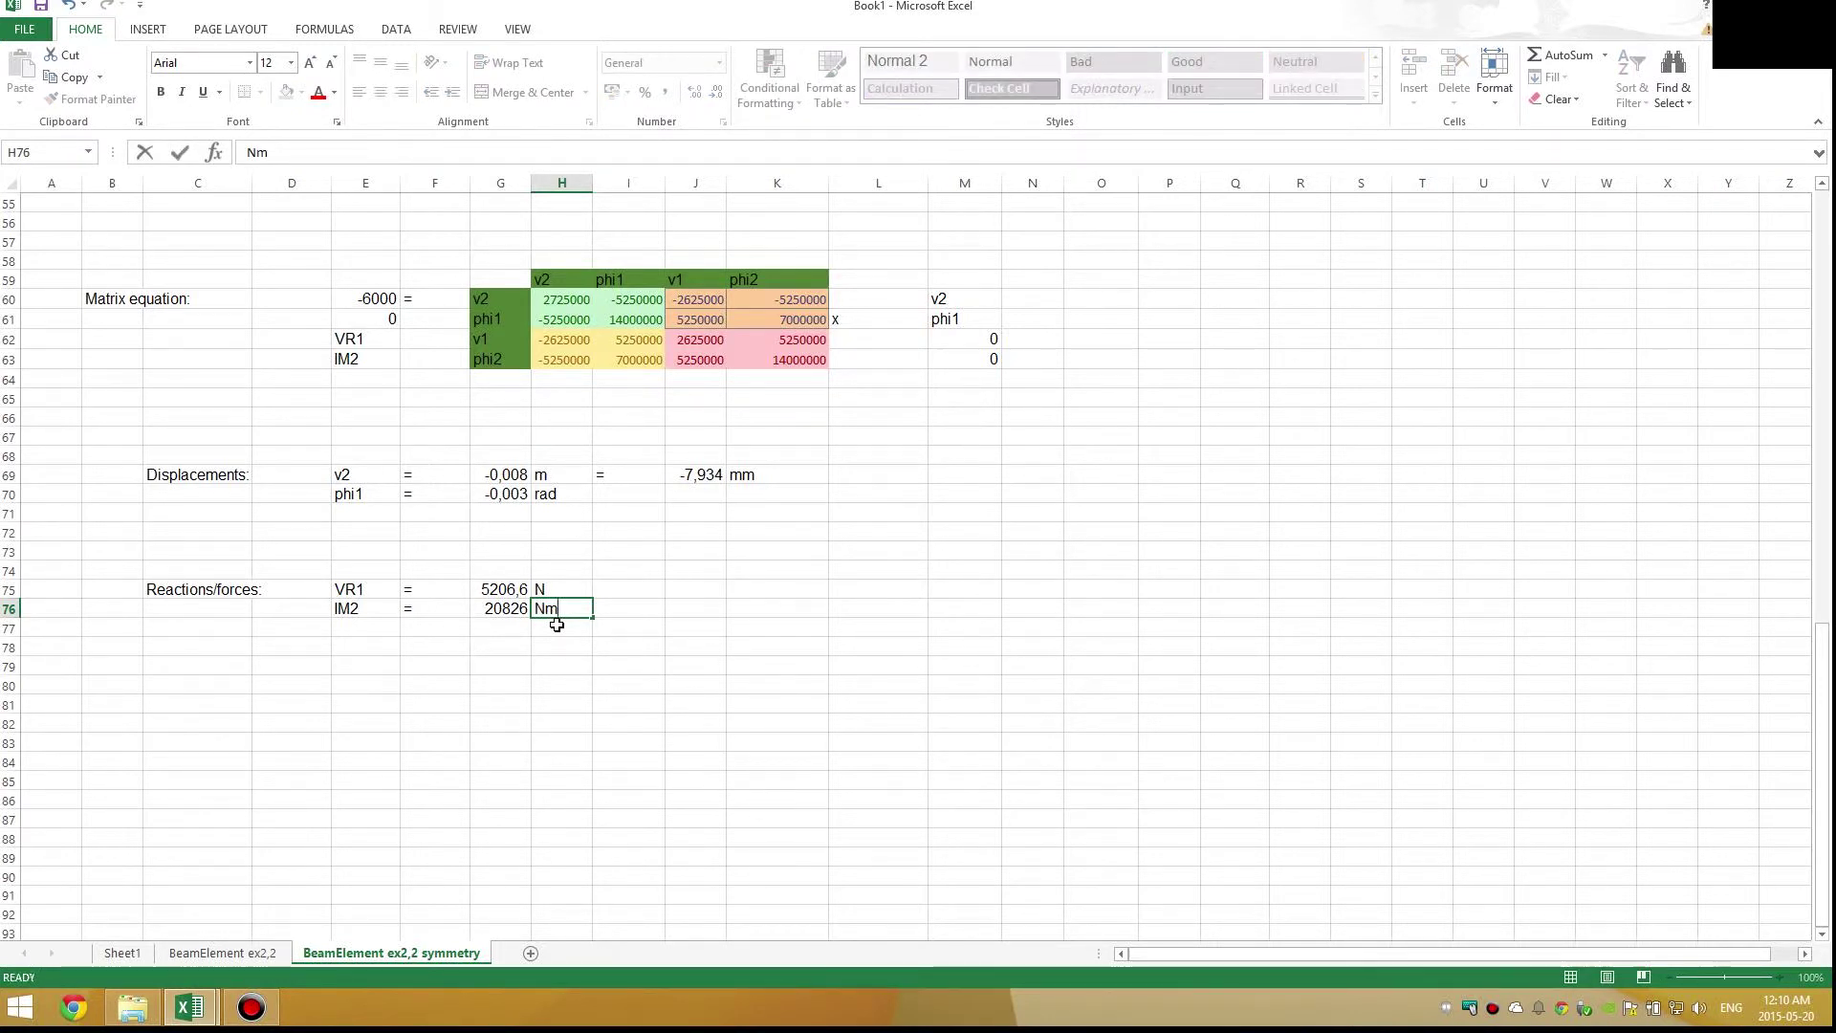
pyautogui.press('Tab')
# Convert VR1 to kilonewtons with an equals sign in I75 and the formula =G75/1000 in J75
pyautogui.press('Up')
pyautogui.write('=')
pyautogui.press('Tab')
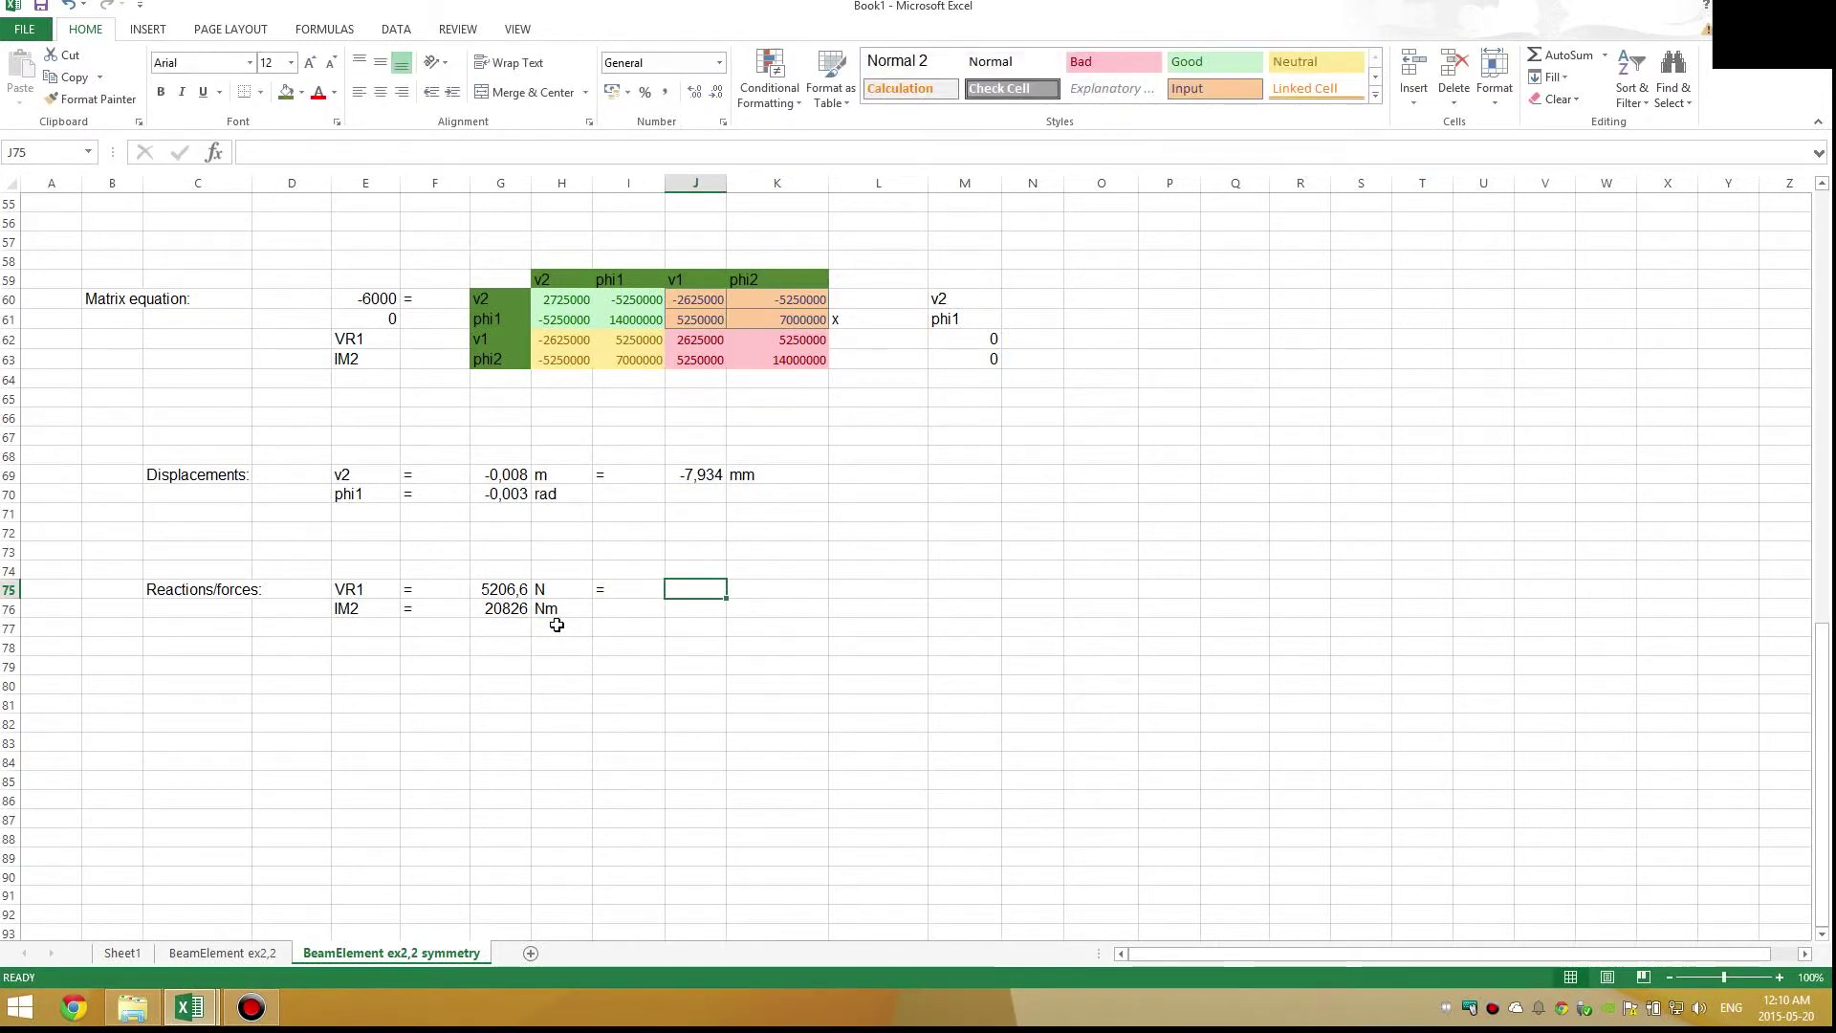
pyautogui.write('=')
pyautogui.click(493, 589)
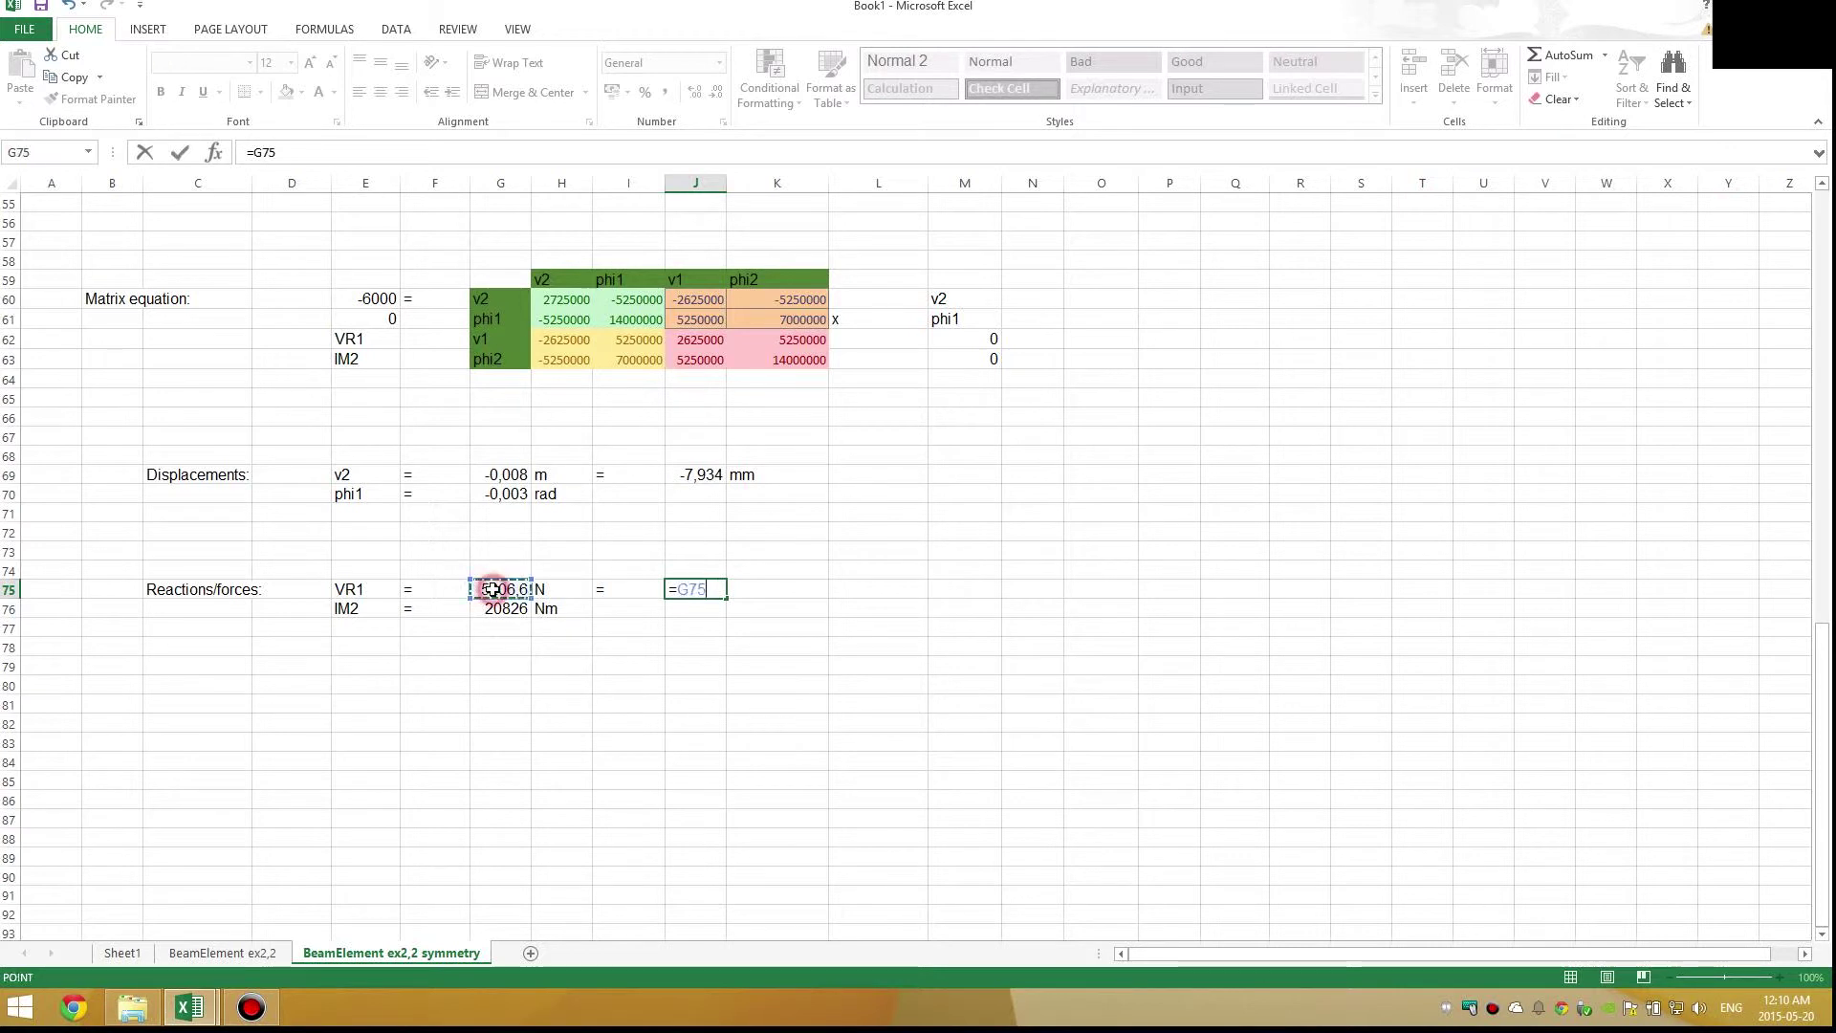
pyautogui.write('/1')
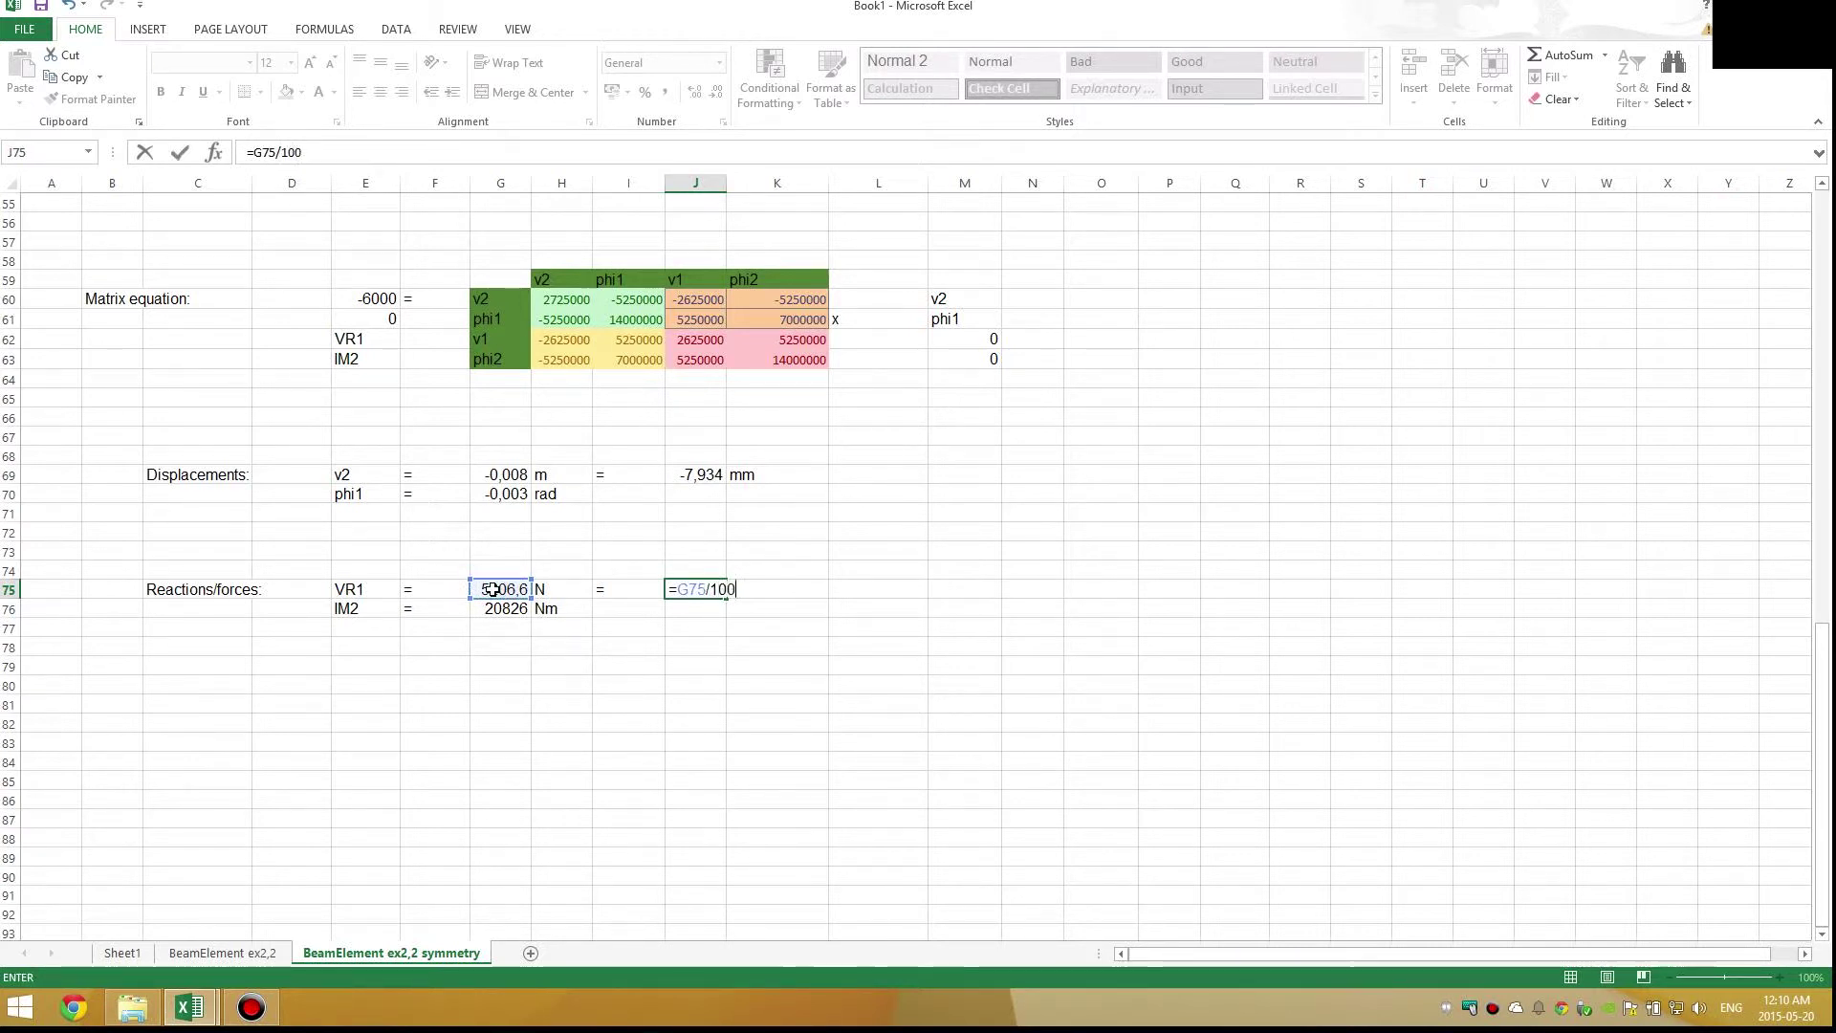
pyautogui.write('00')
pyautogui.press('Return')
# Add an equals sign in I76 and the unit kNm in K76 for the IM2 conversion
pyautogui.write('=')
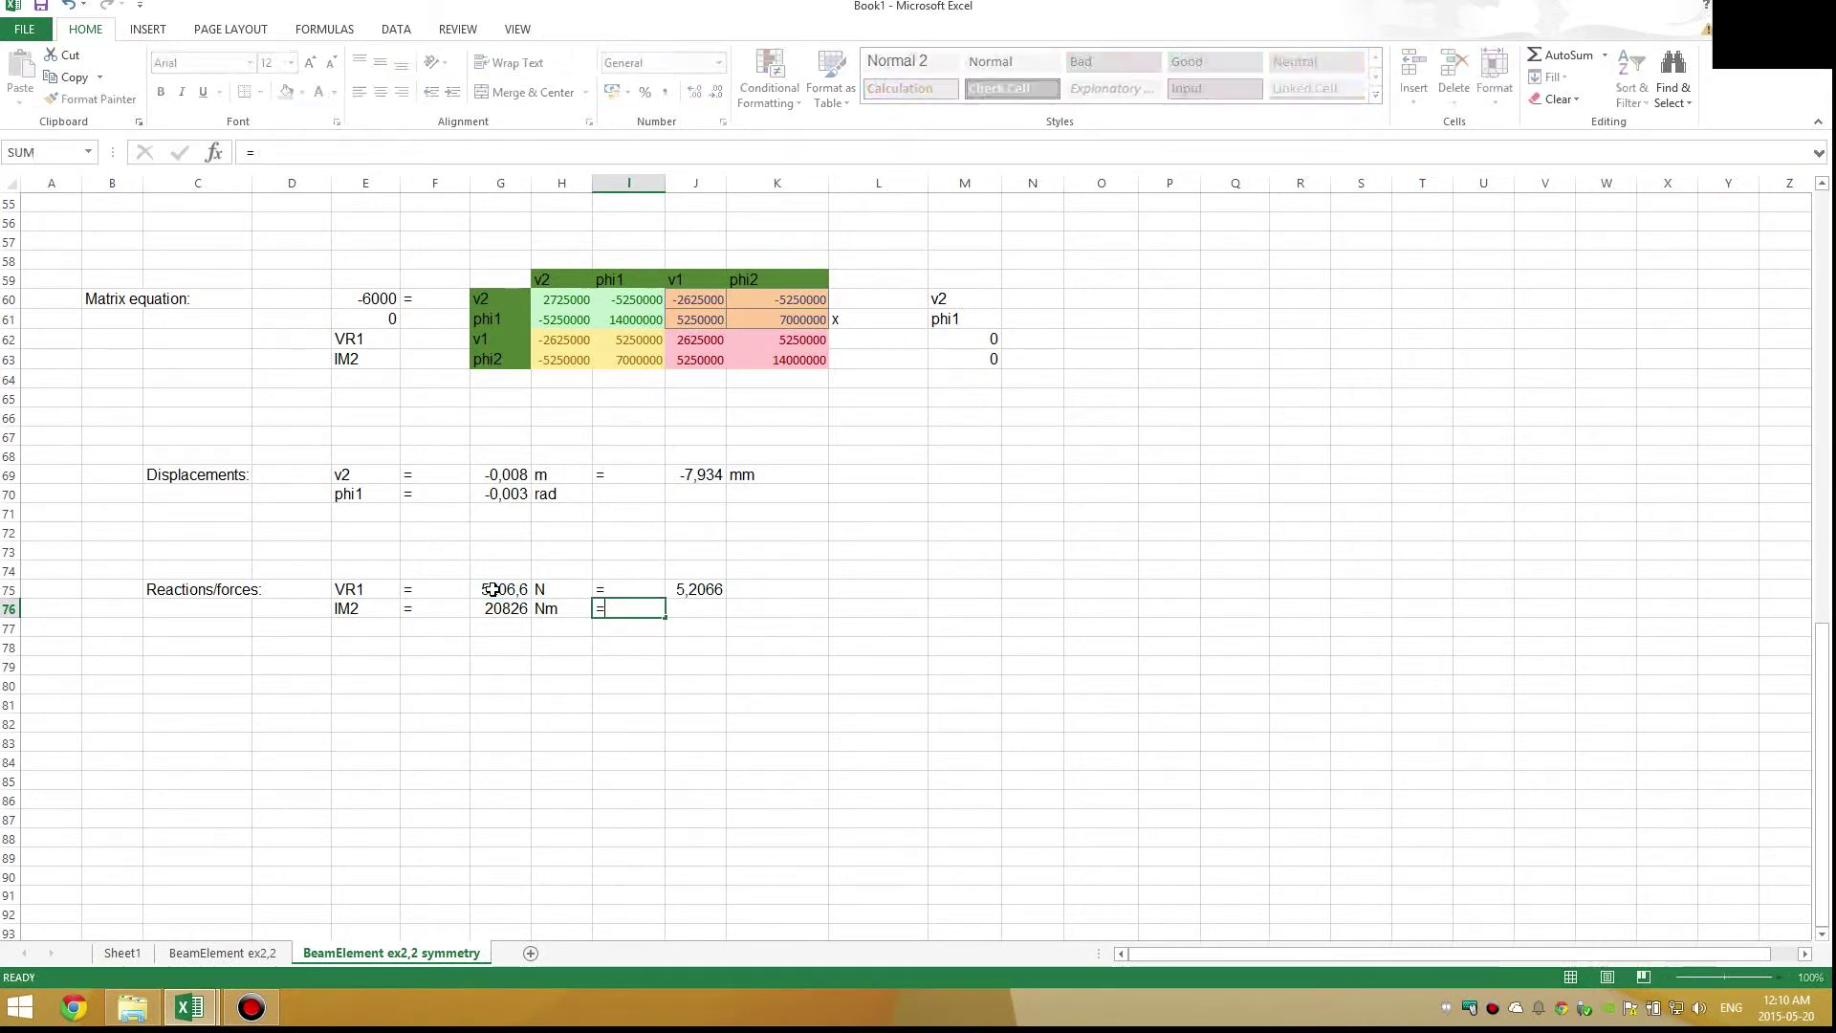
pyautogui.press('Tab')
pyautogui.press('Tab')
pyautogui.write('kNm')
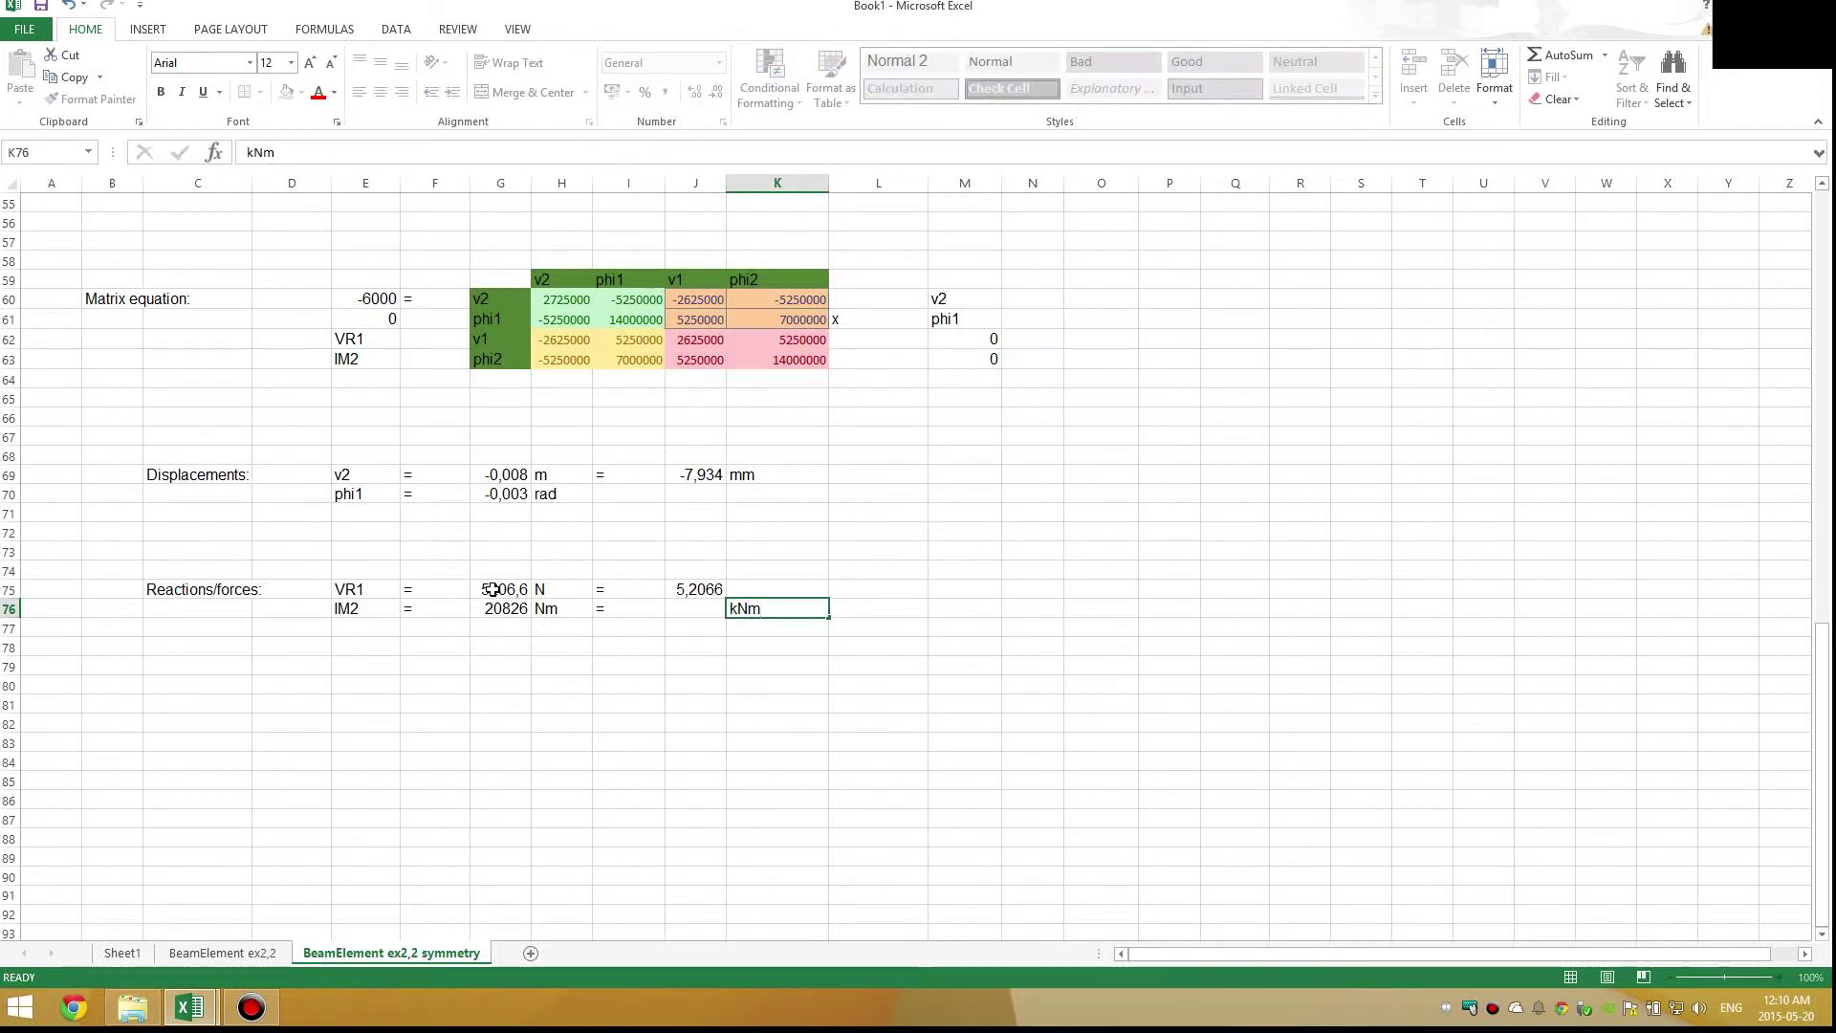
pyautogui.press('Return')
# Enter the unit kN in K75 beside the converted VR1, without any stray characters
pyautogui.press('Up')
pyautogui.press('Up')
pyautogui.press('Right')
pyautogui.press('Right')
pyautogui.write('kN\\')
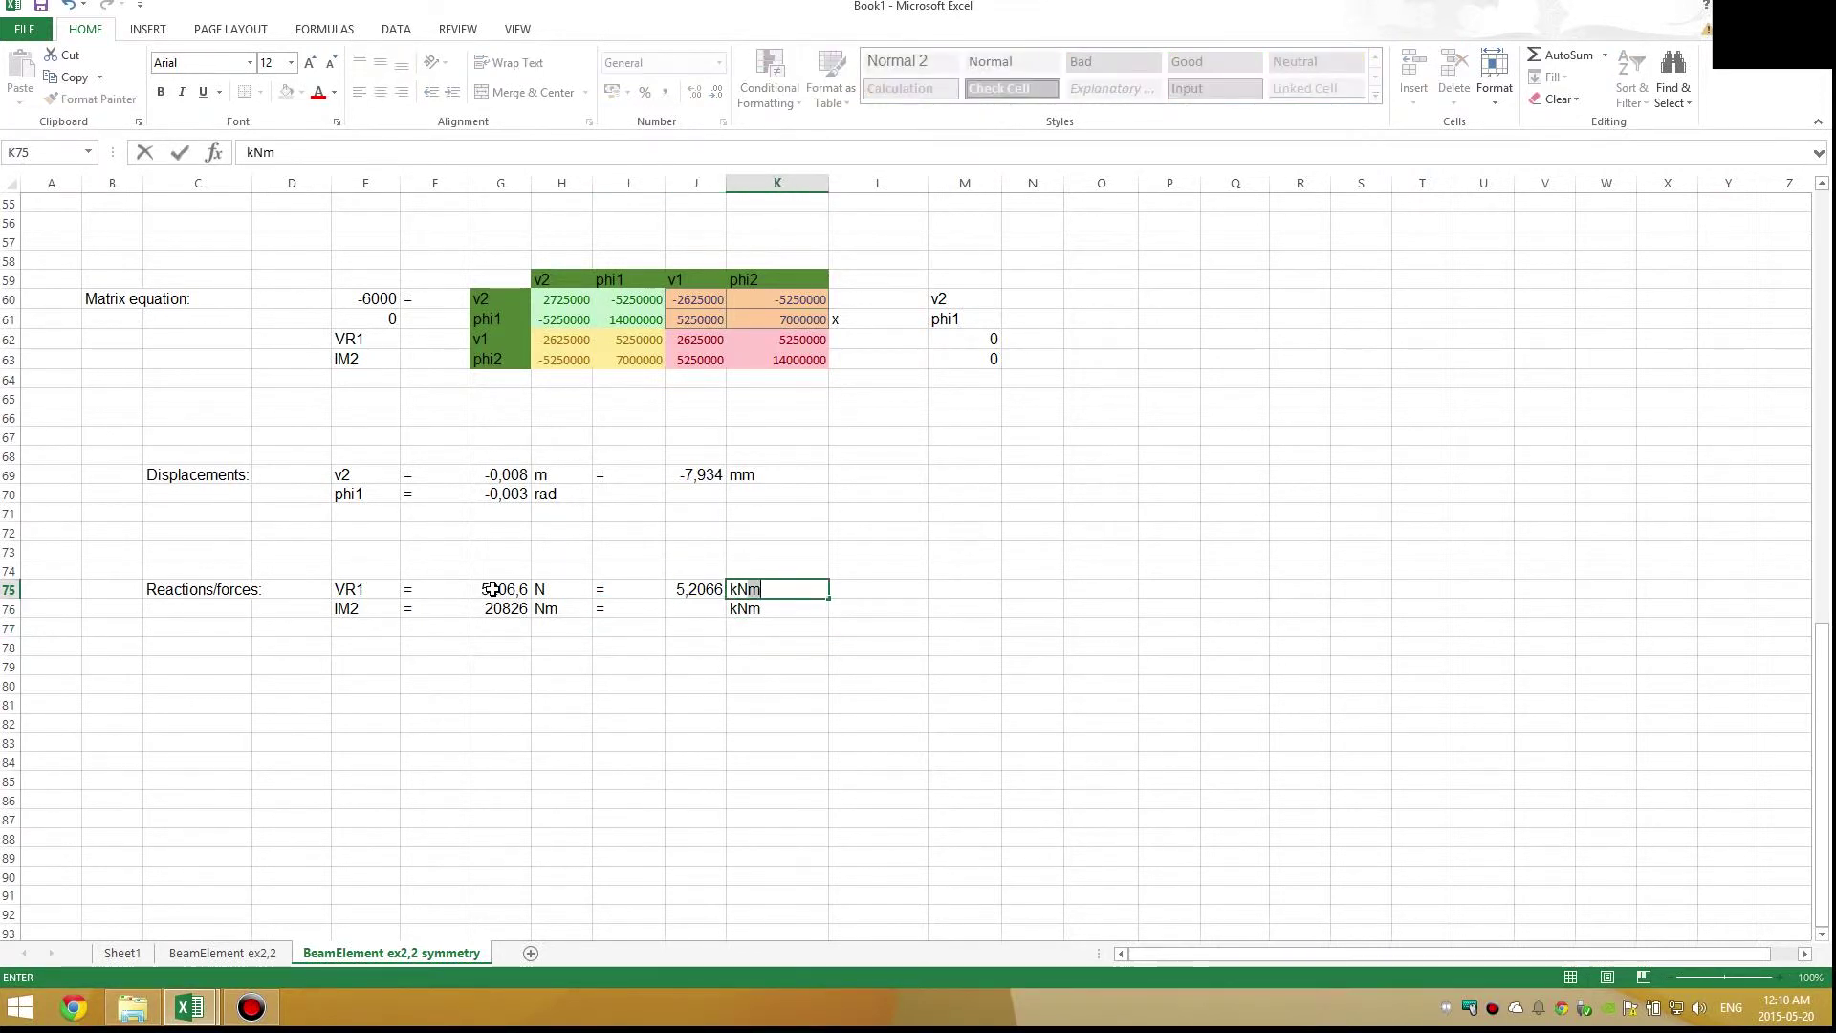
pyautogui.press('Return')
pyautogui.press('BackSpace')
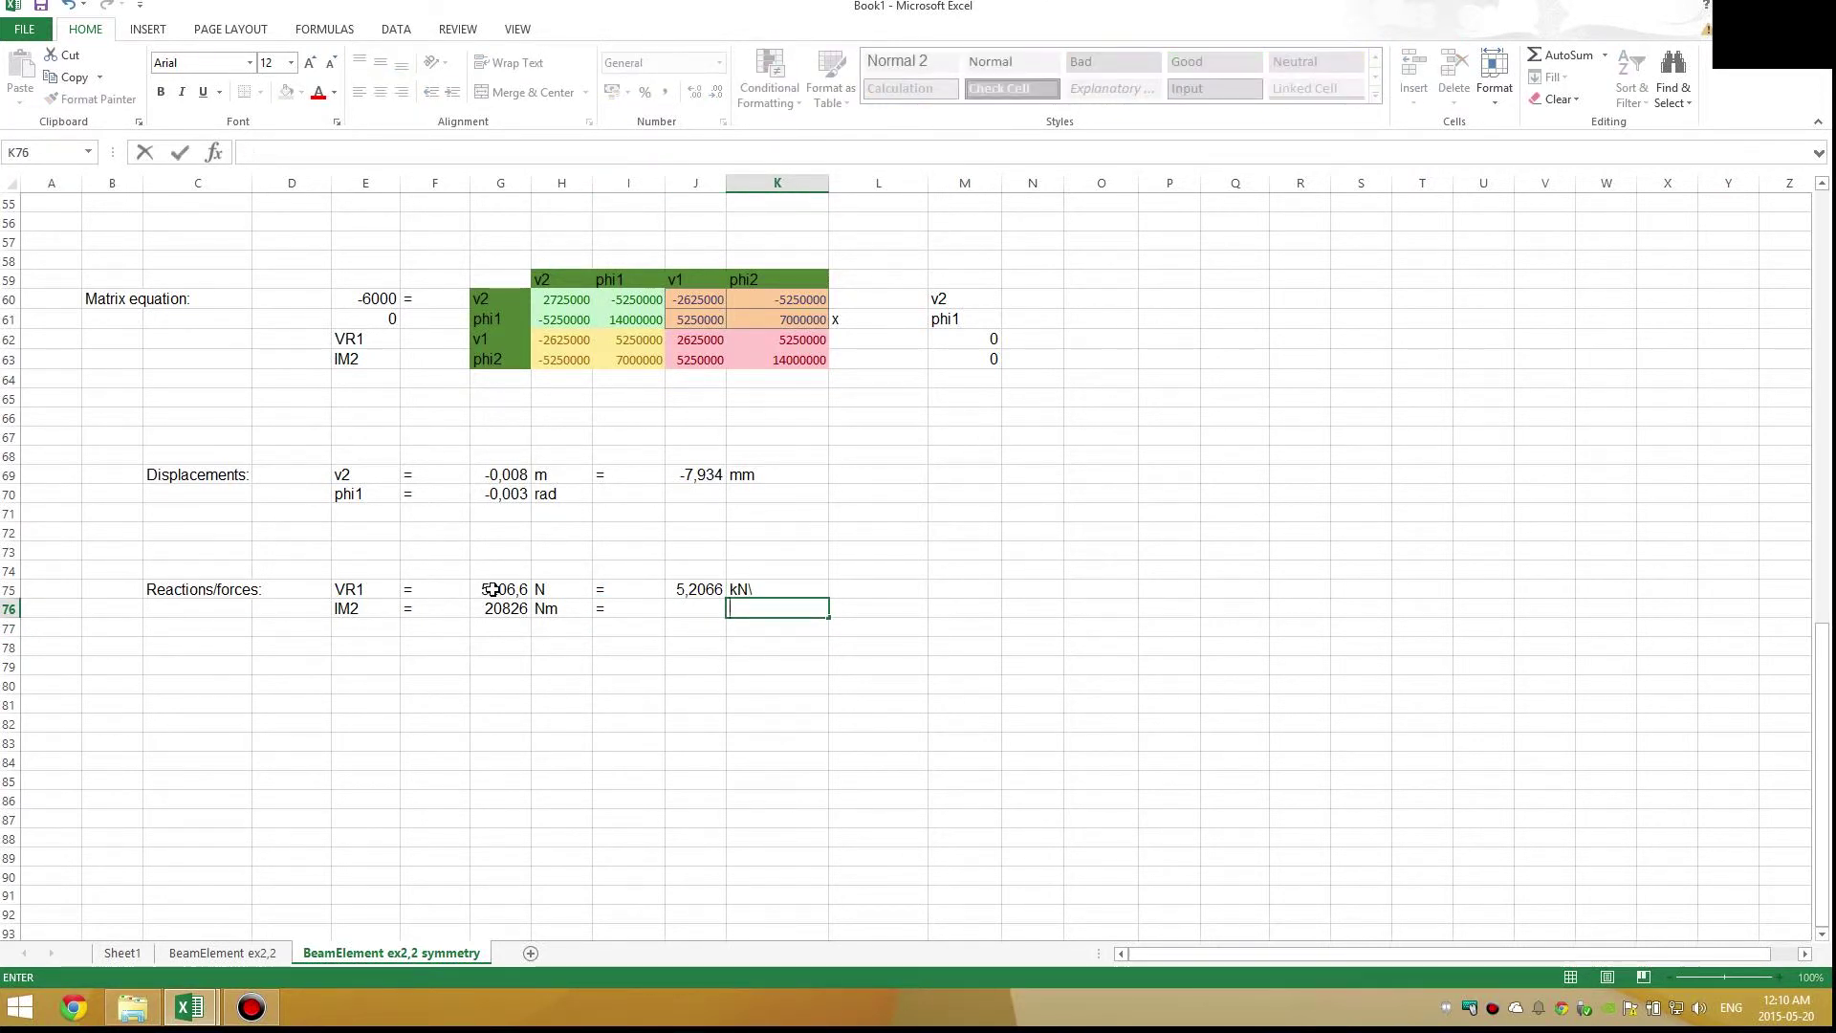
pyautogui.press('Escape')
pyautogui.press('Up')
pyautogui.press('F2')
pyautogui.press('BackSpace')
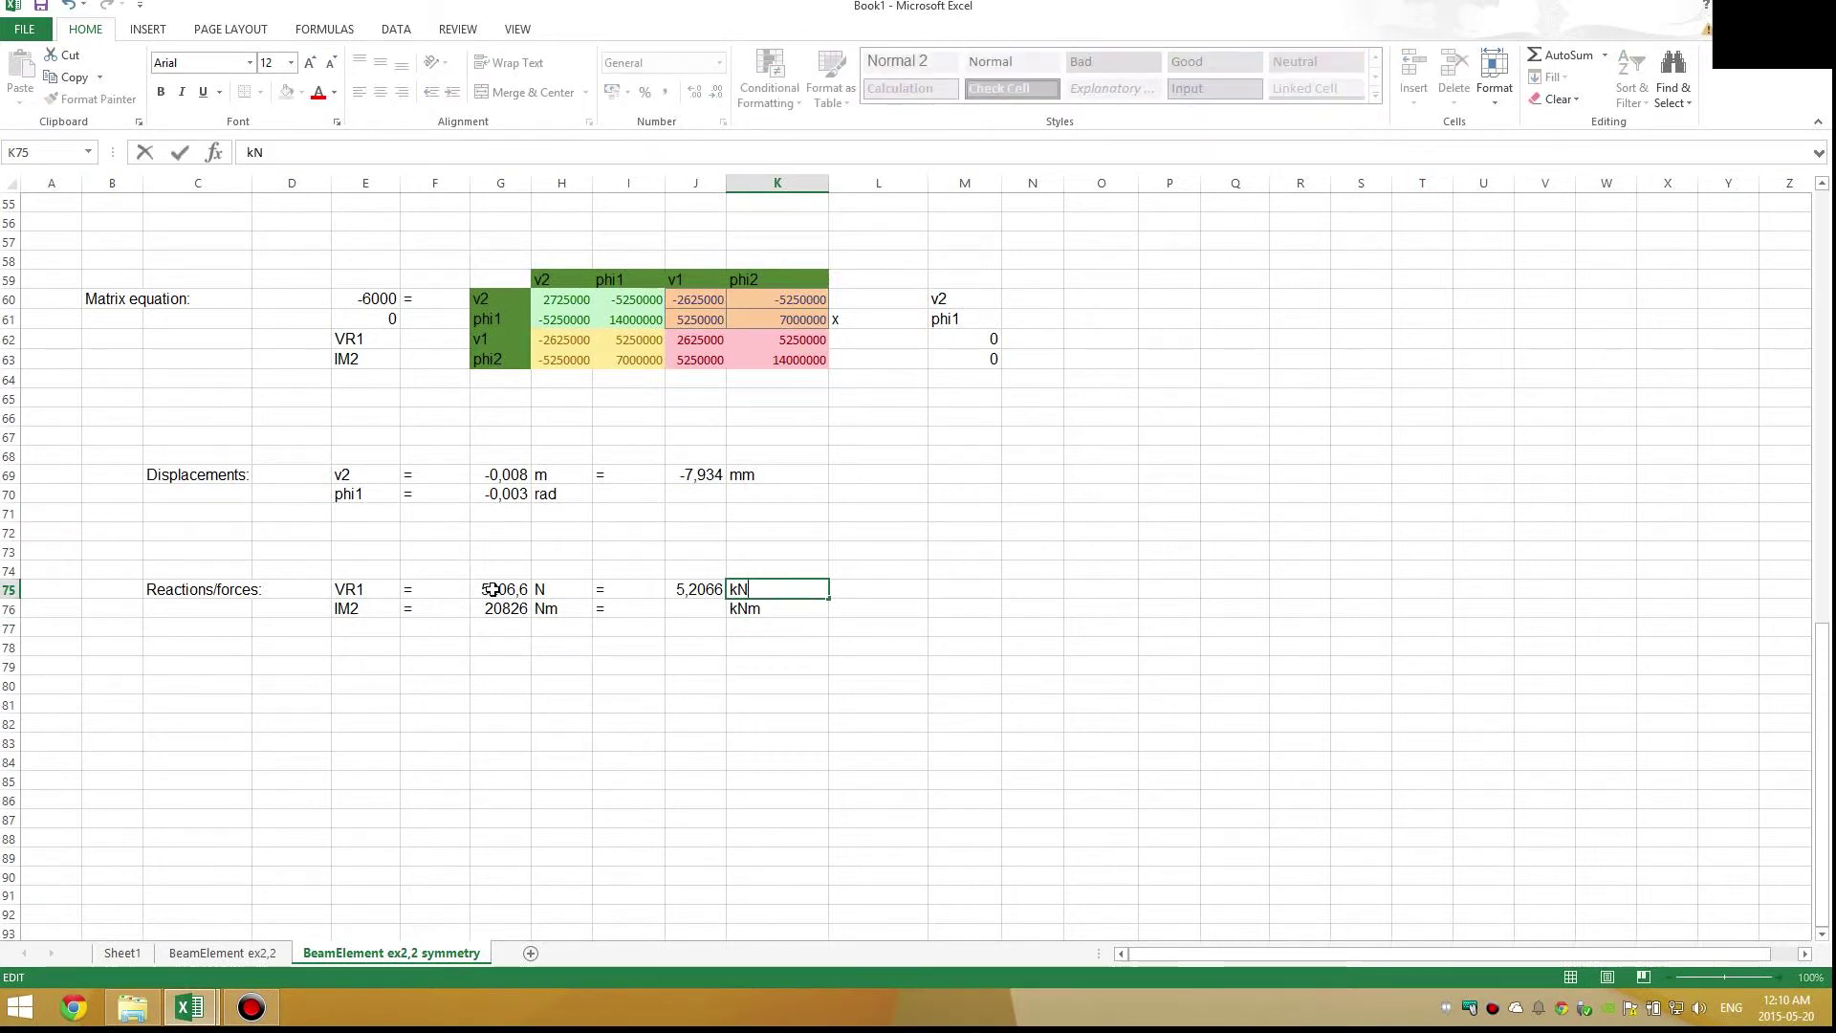
pyautogui.press('Return')
# Fill the conversion formula from J75 down to J76 and highlight the IM2 result row
pyautogui.press('Up')
pyautogui.press('Left')
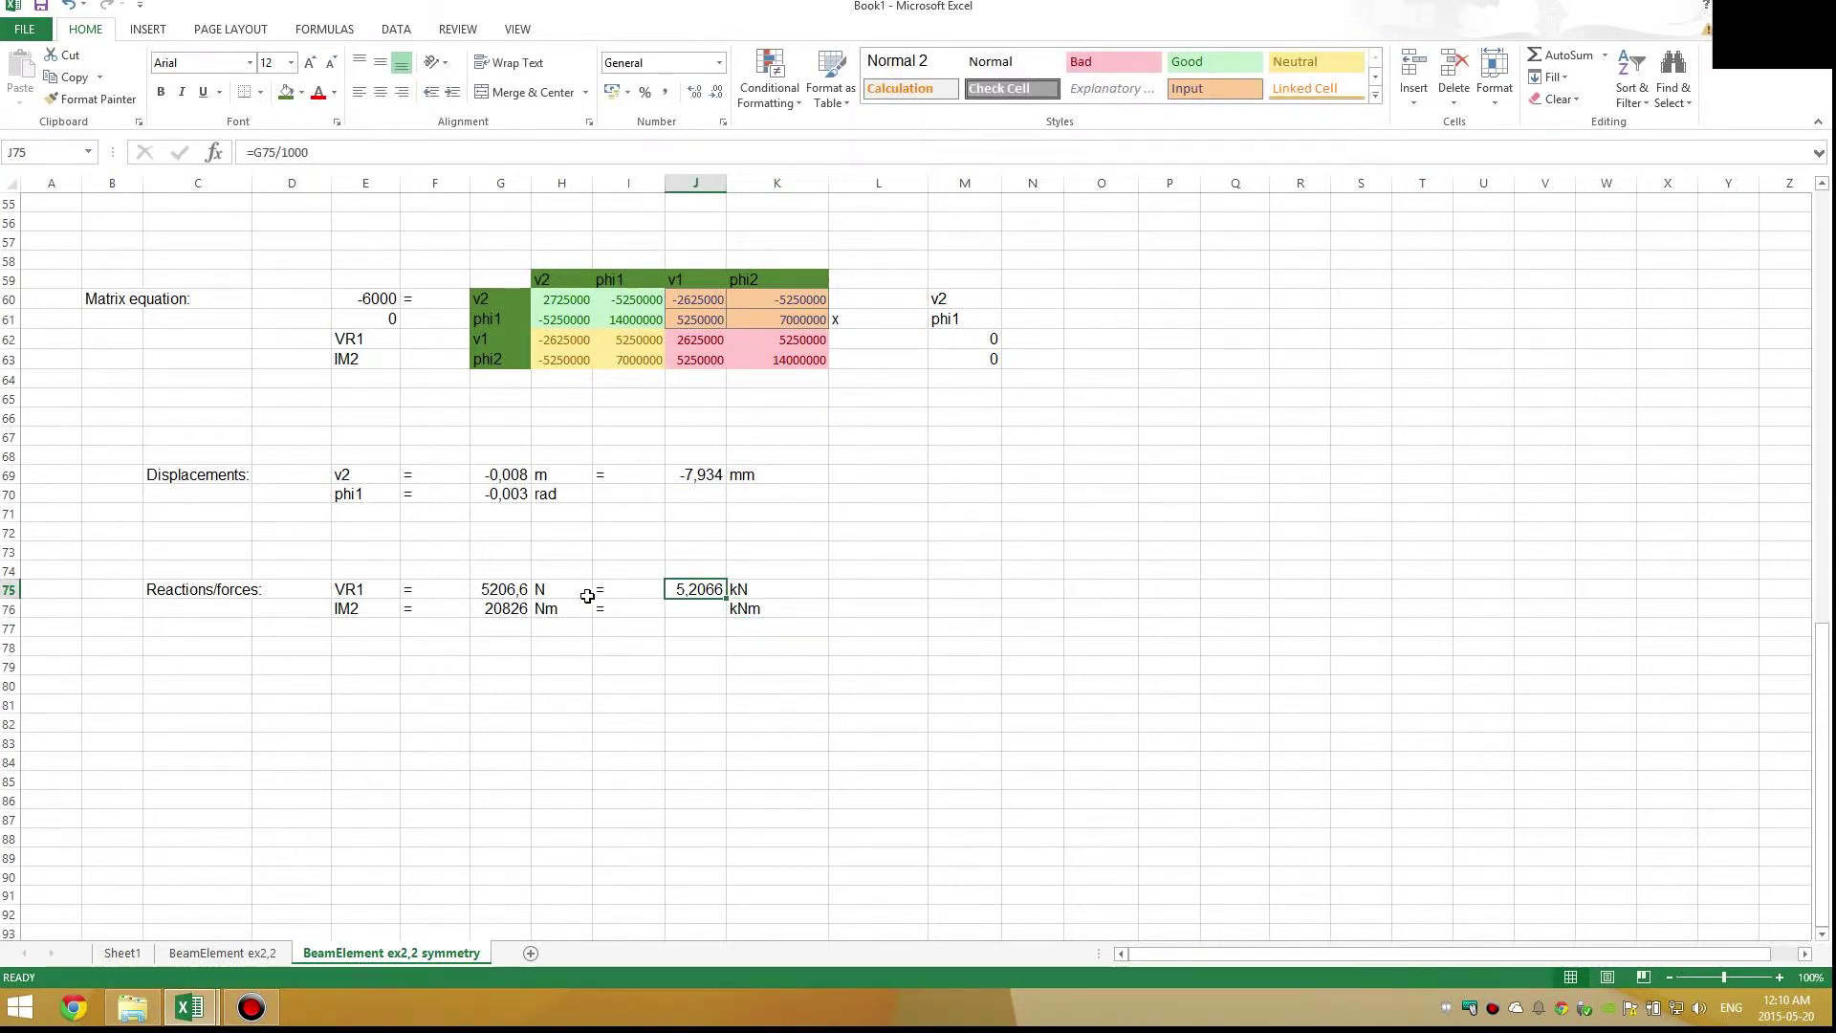
pyautogui.moveTo(724, 599); pyautogui.dragTo(716, 625)
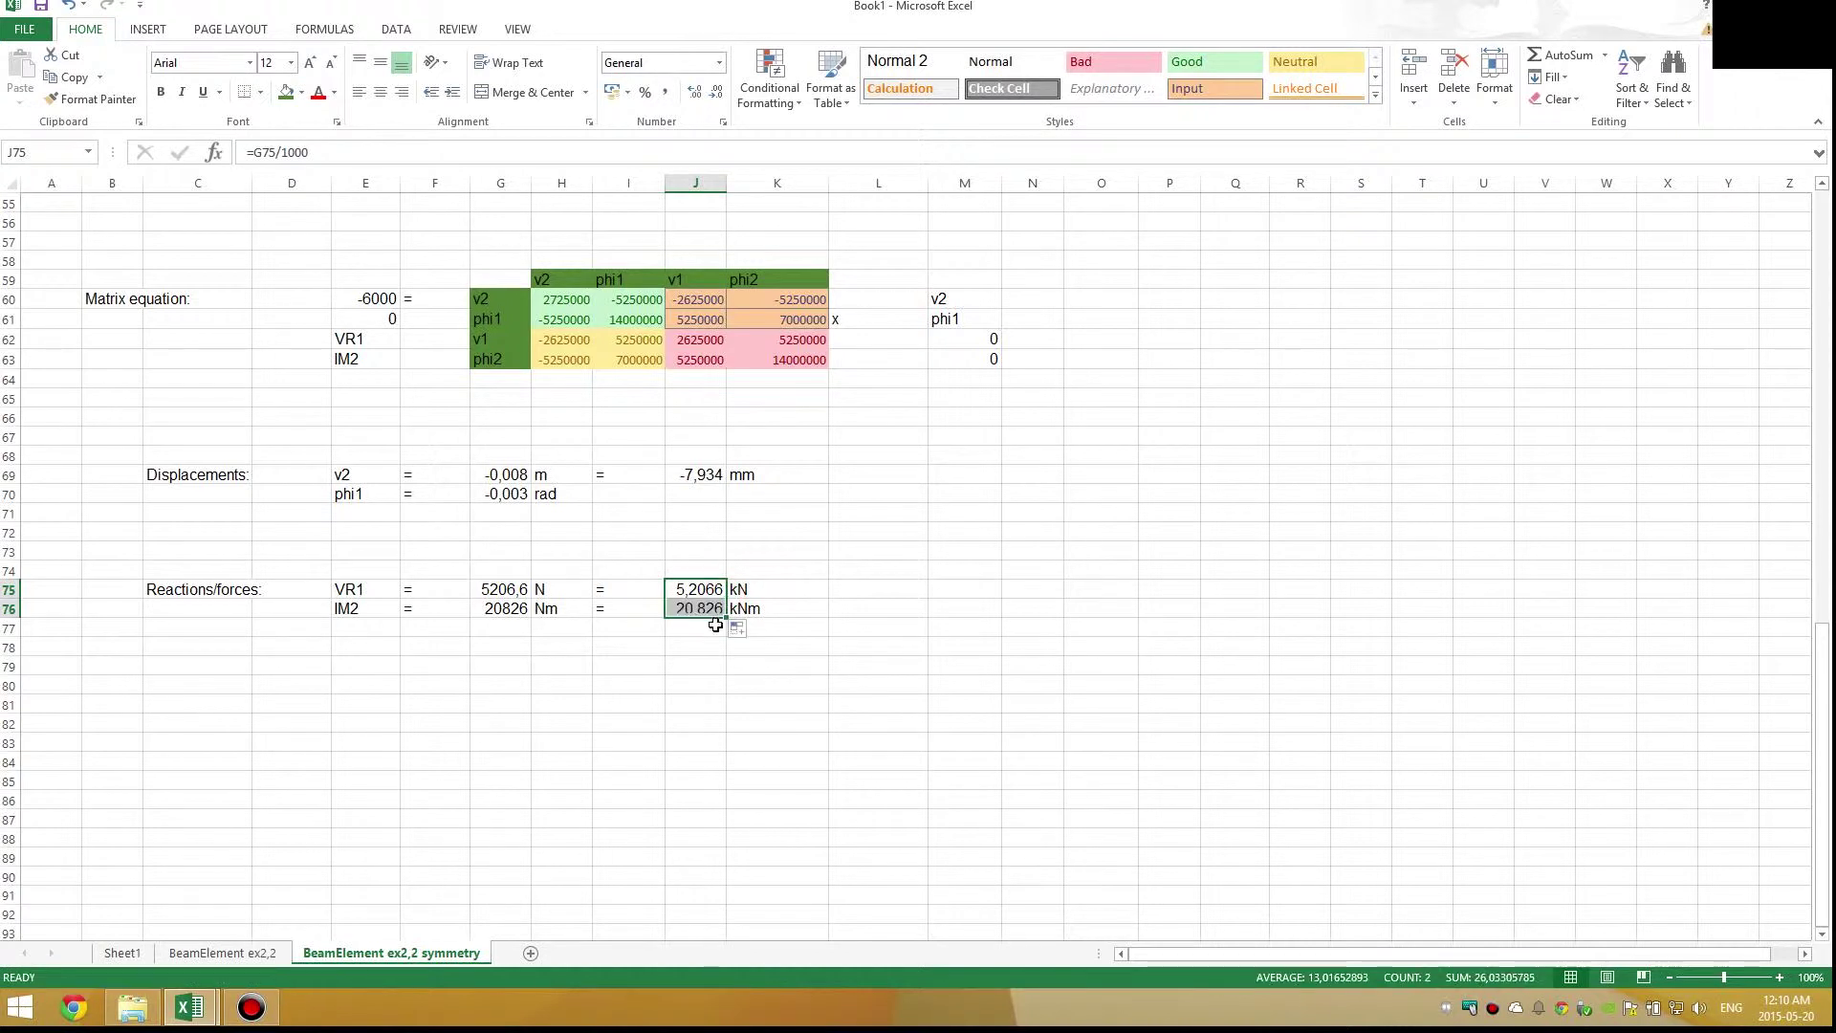
pyautogui.click(695, 643)
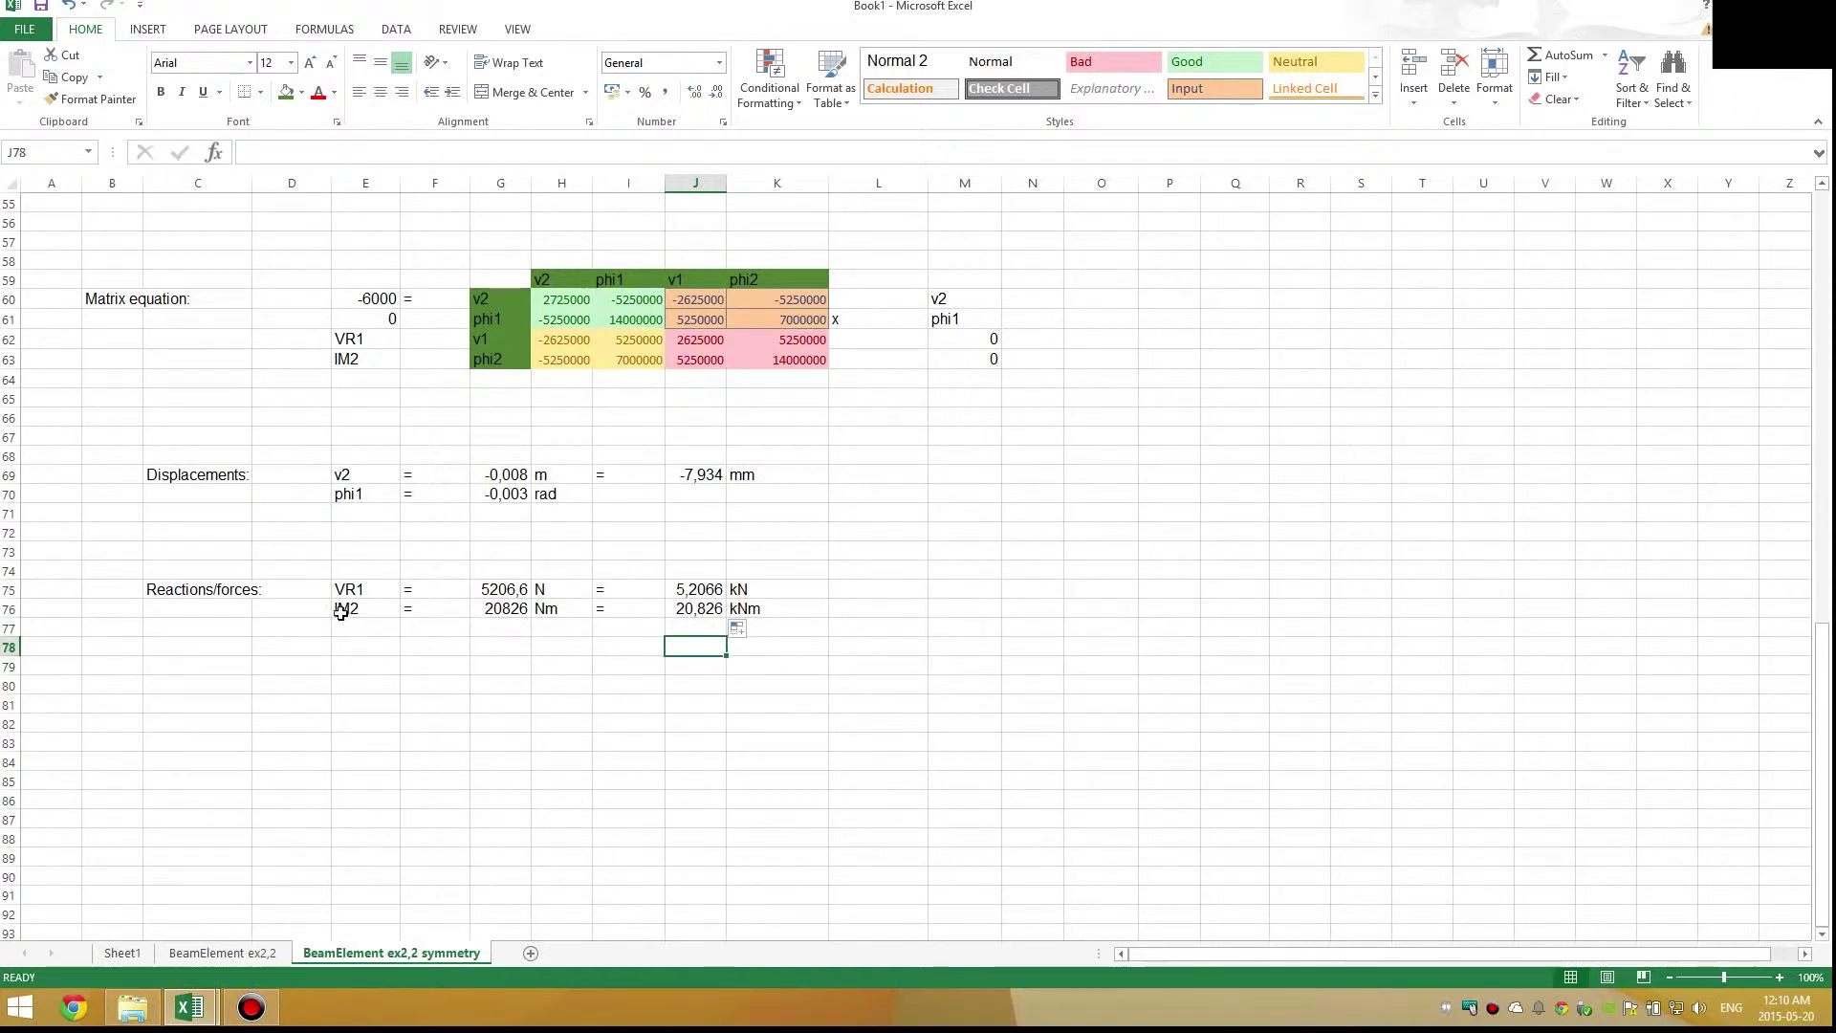
pyautogui.moveTo(325, 610); pyautogui.dragTo(773, 622)
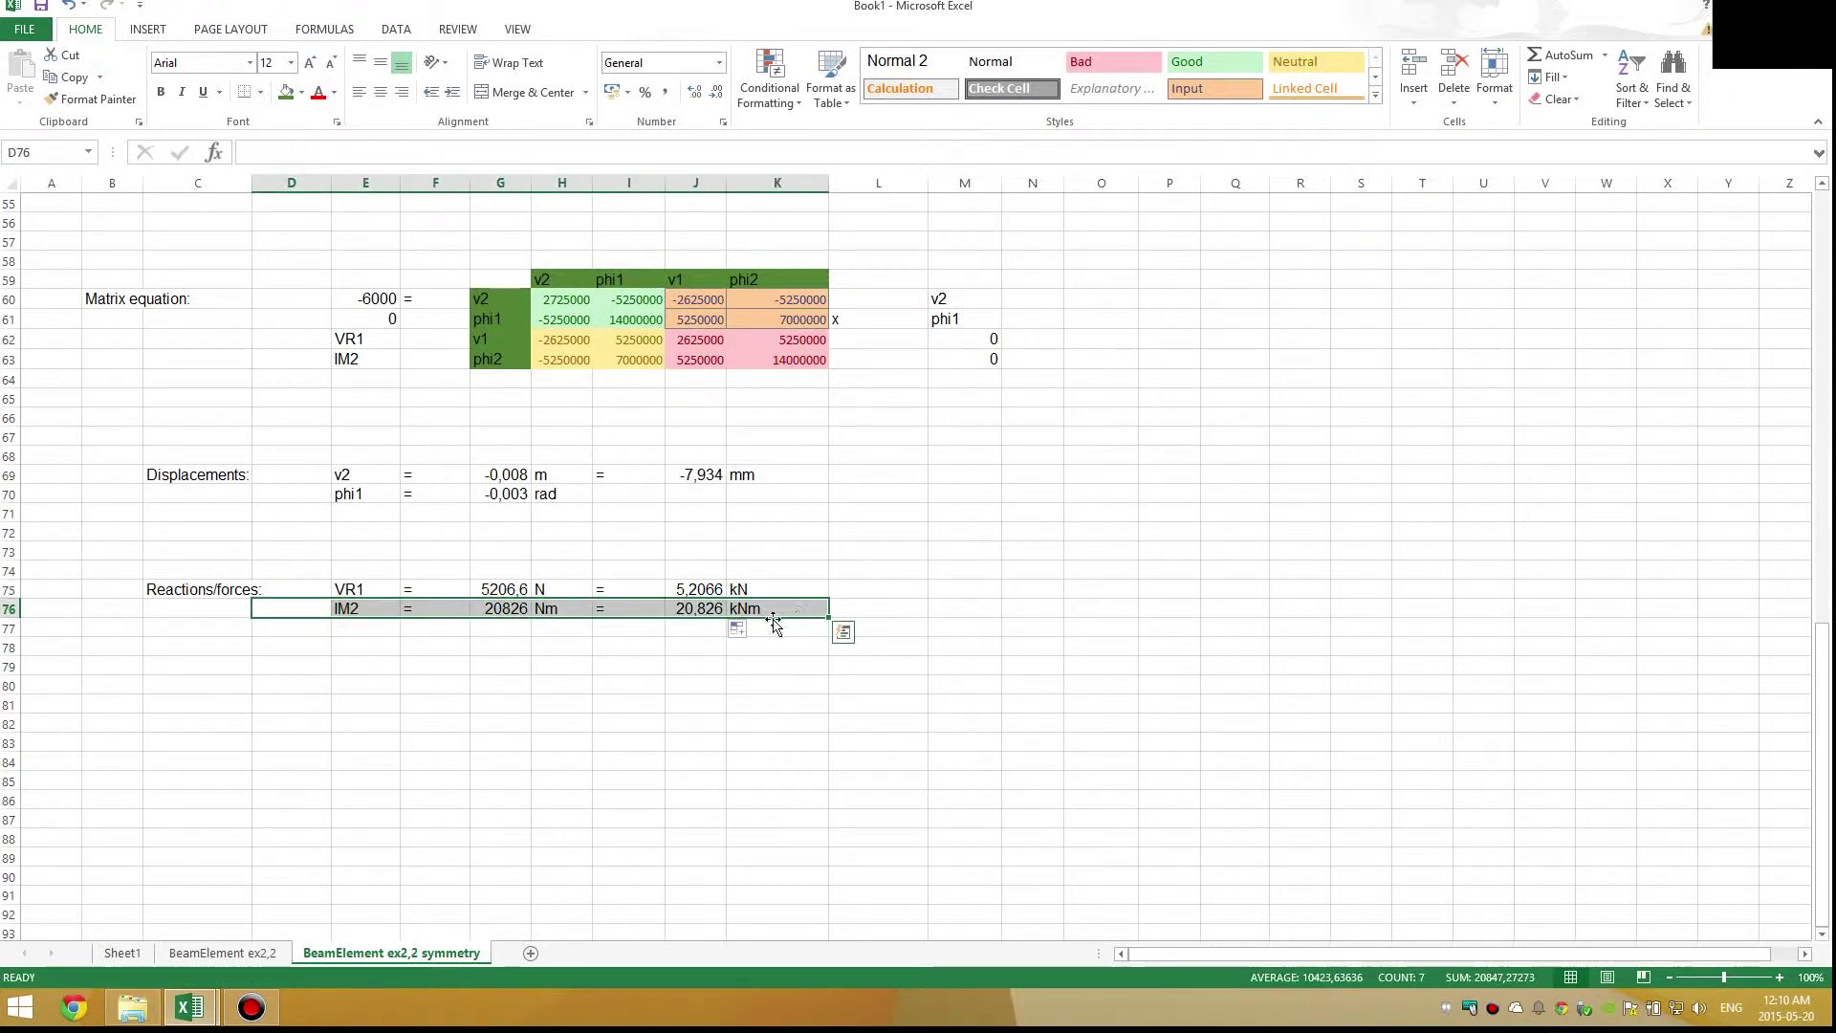
# Check the VR1 and IM2 results against the beam diagram and global stiffness matrix, highlighting the VR1 result row E75:K75
pyautogui.scroll(12, 771, 632)
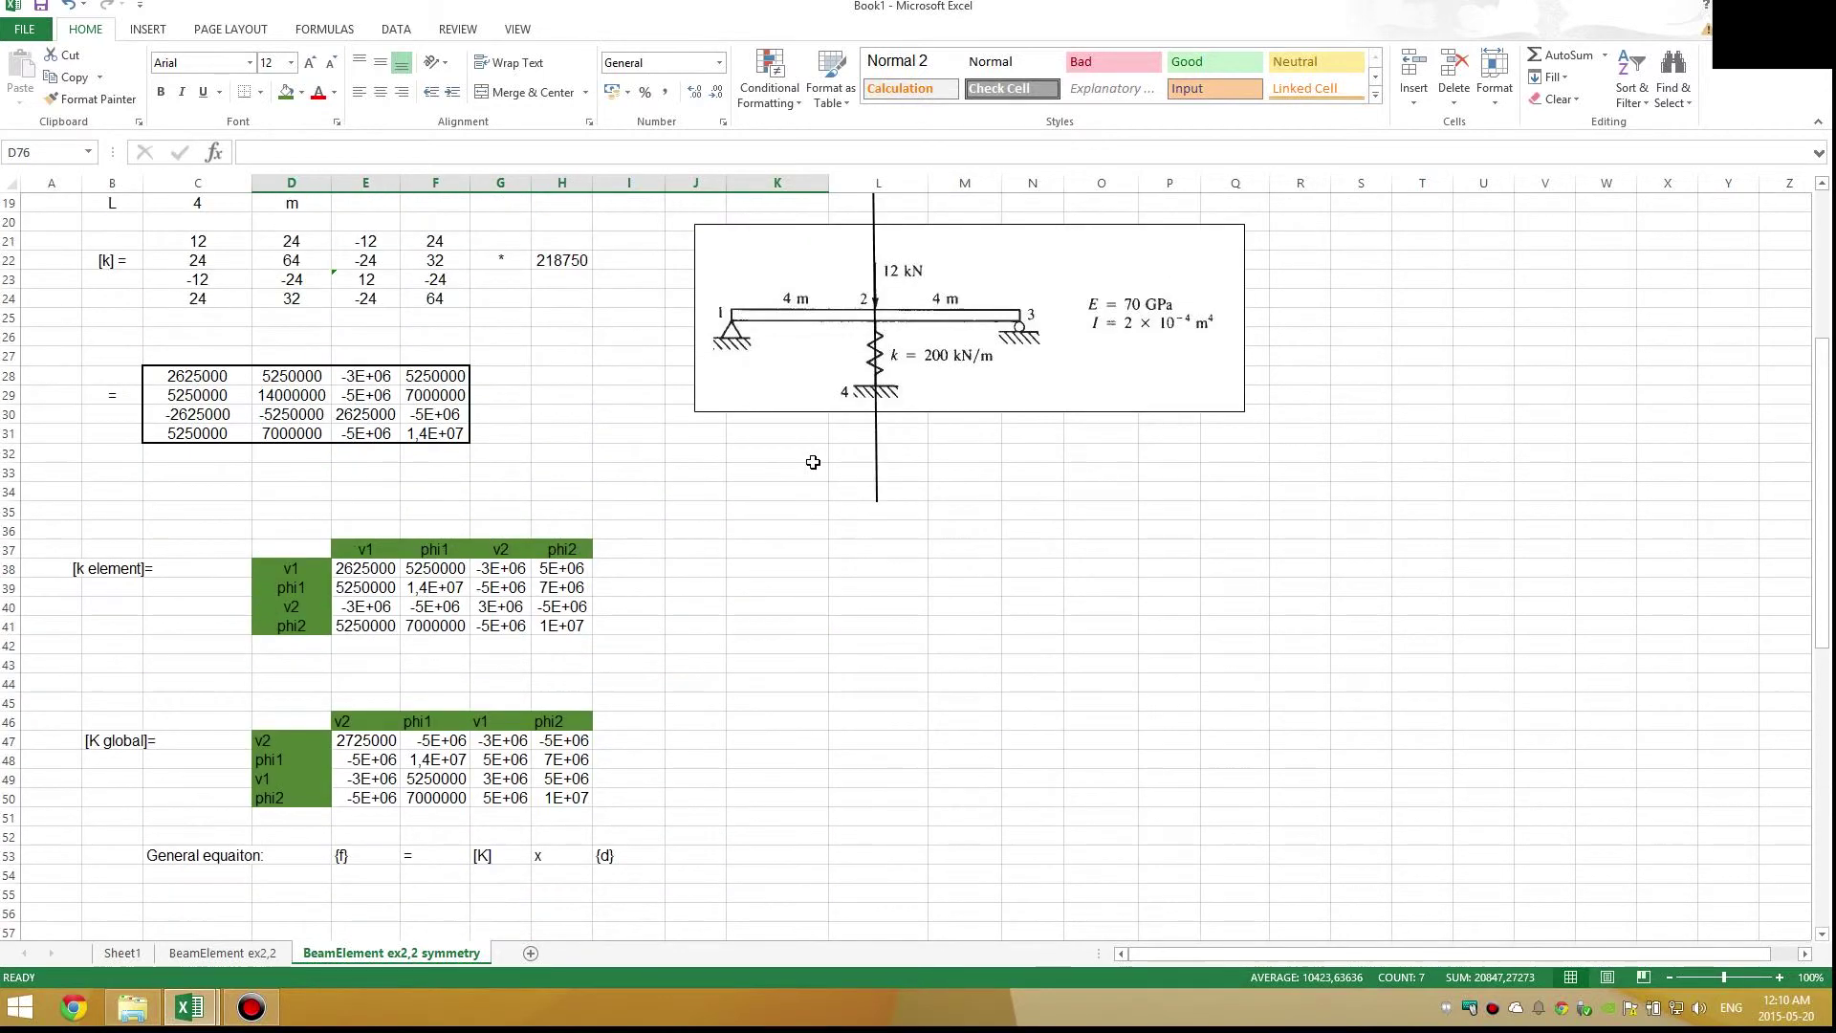
pyautogui.scroll(-9, 820, 525)
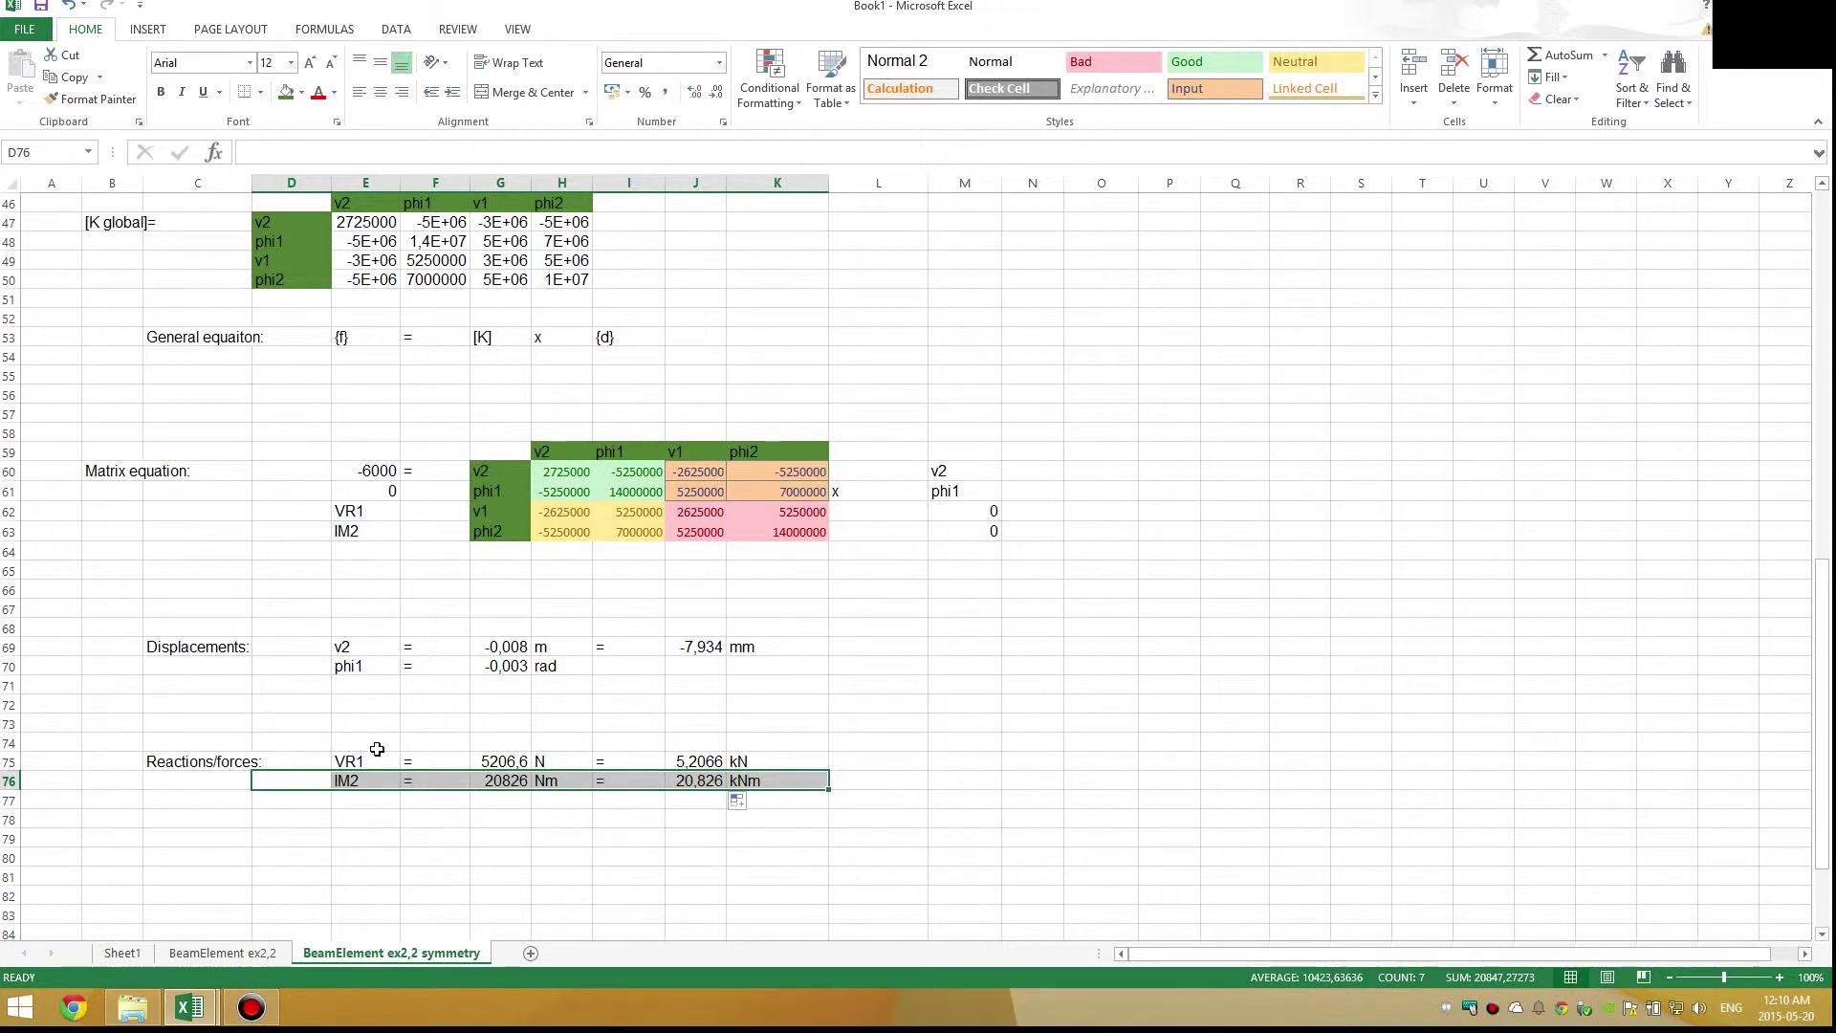
pyautogui.click(558, 714)
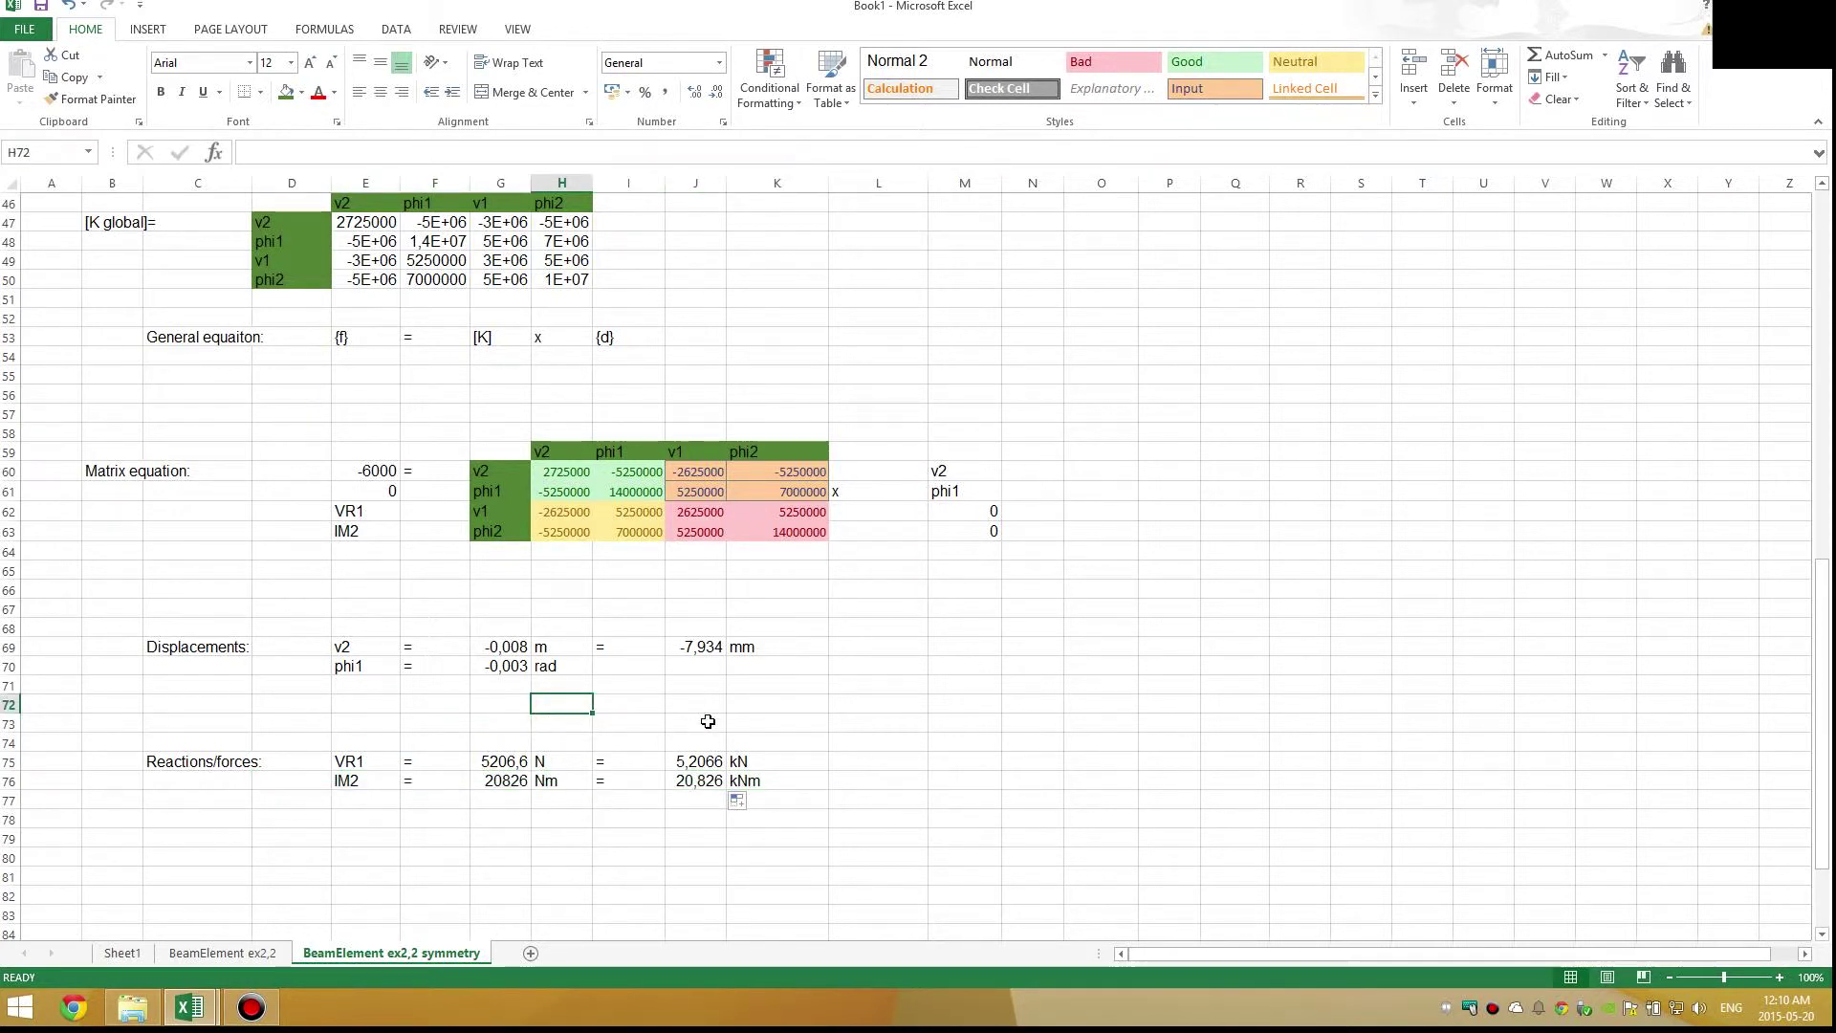
pyautogui.click(367, 760)
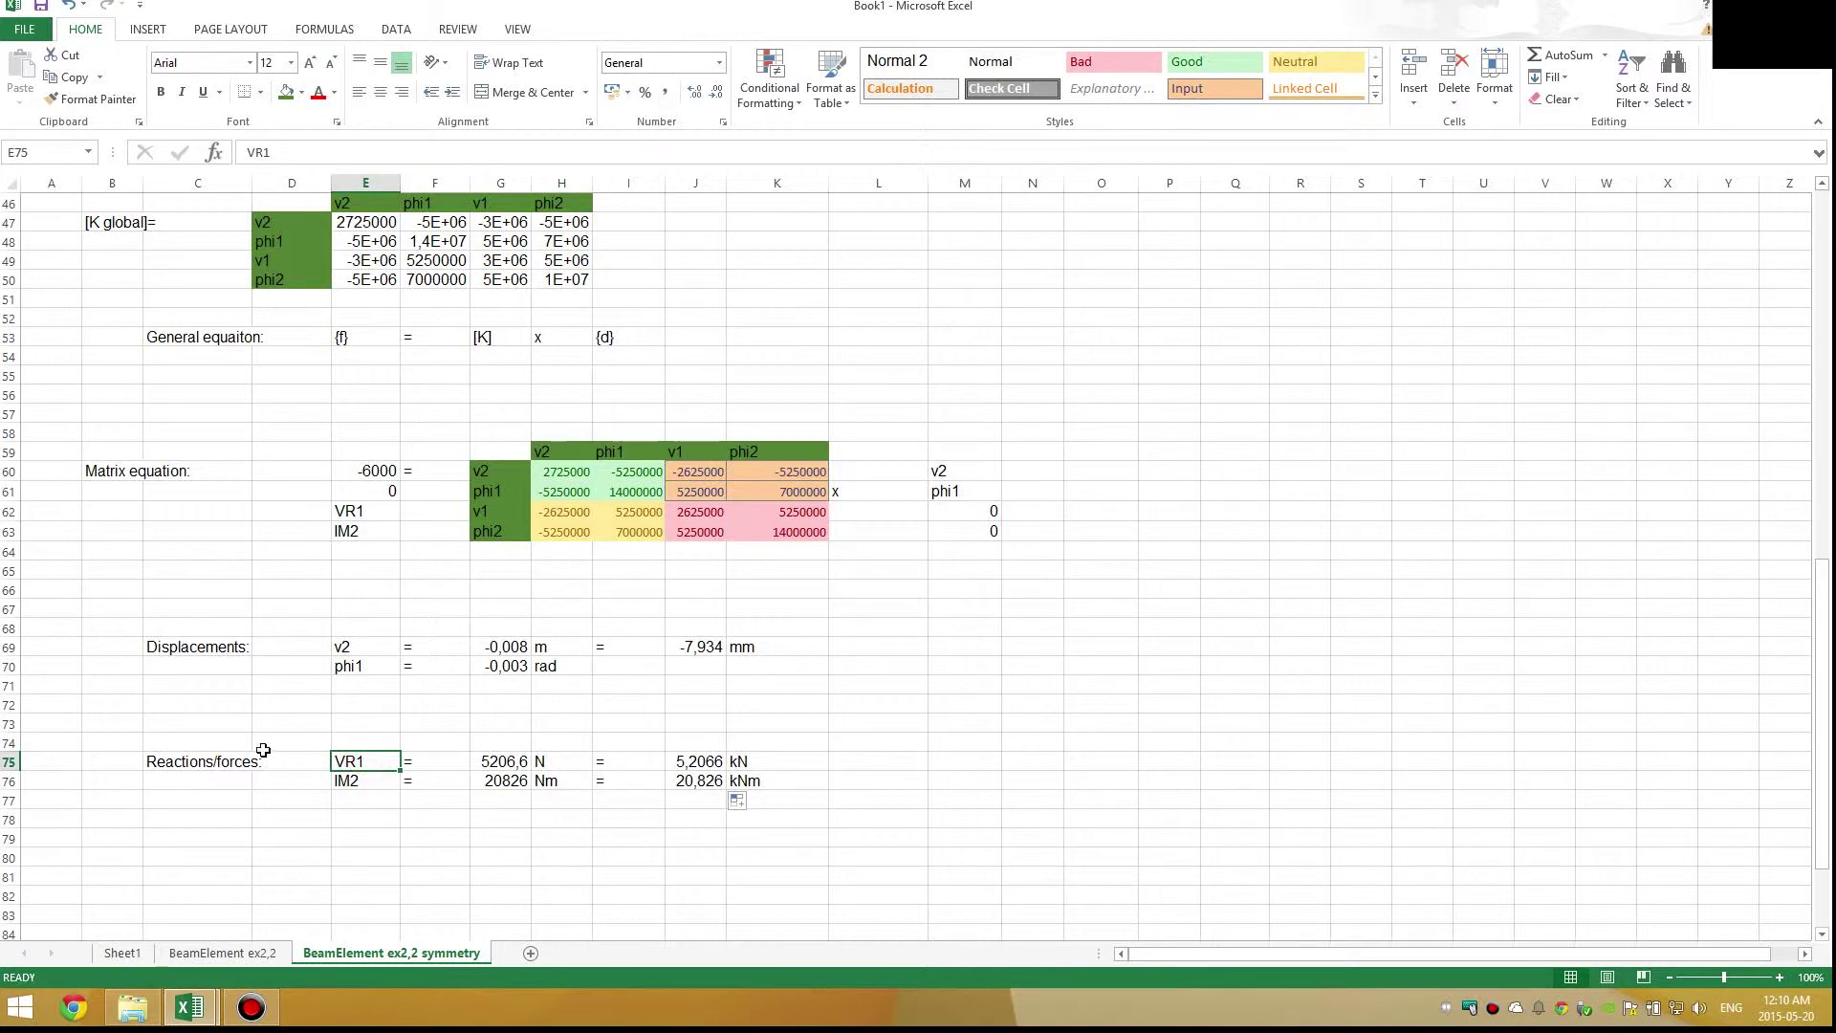
pyautogui.scroll(7, 417, 745)
pyautogui.scroll(5, 417, 745)
pyautogui.scroll(-11, 478, 660)
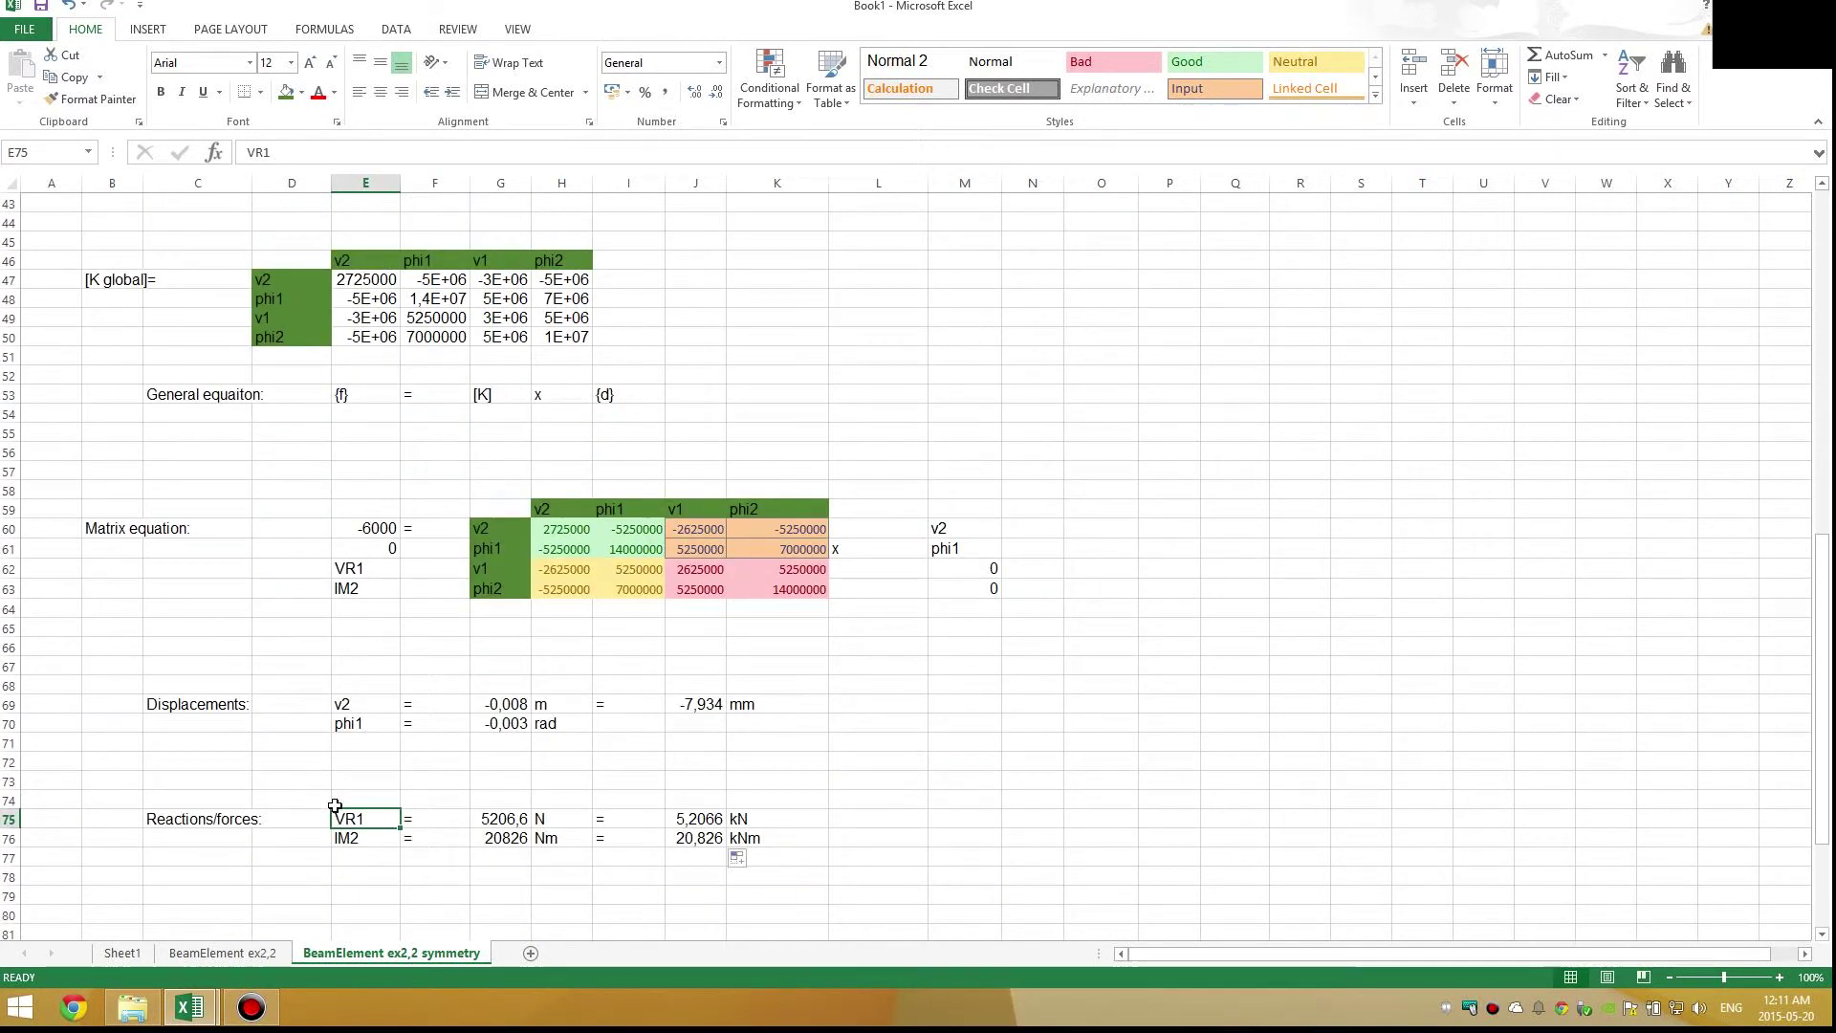
pyautogui.moveTo(830, 821); pyautogui.dragTo(366, 823)
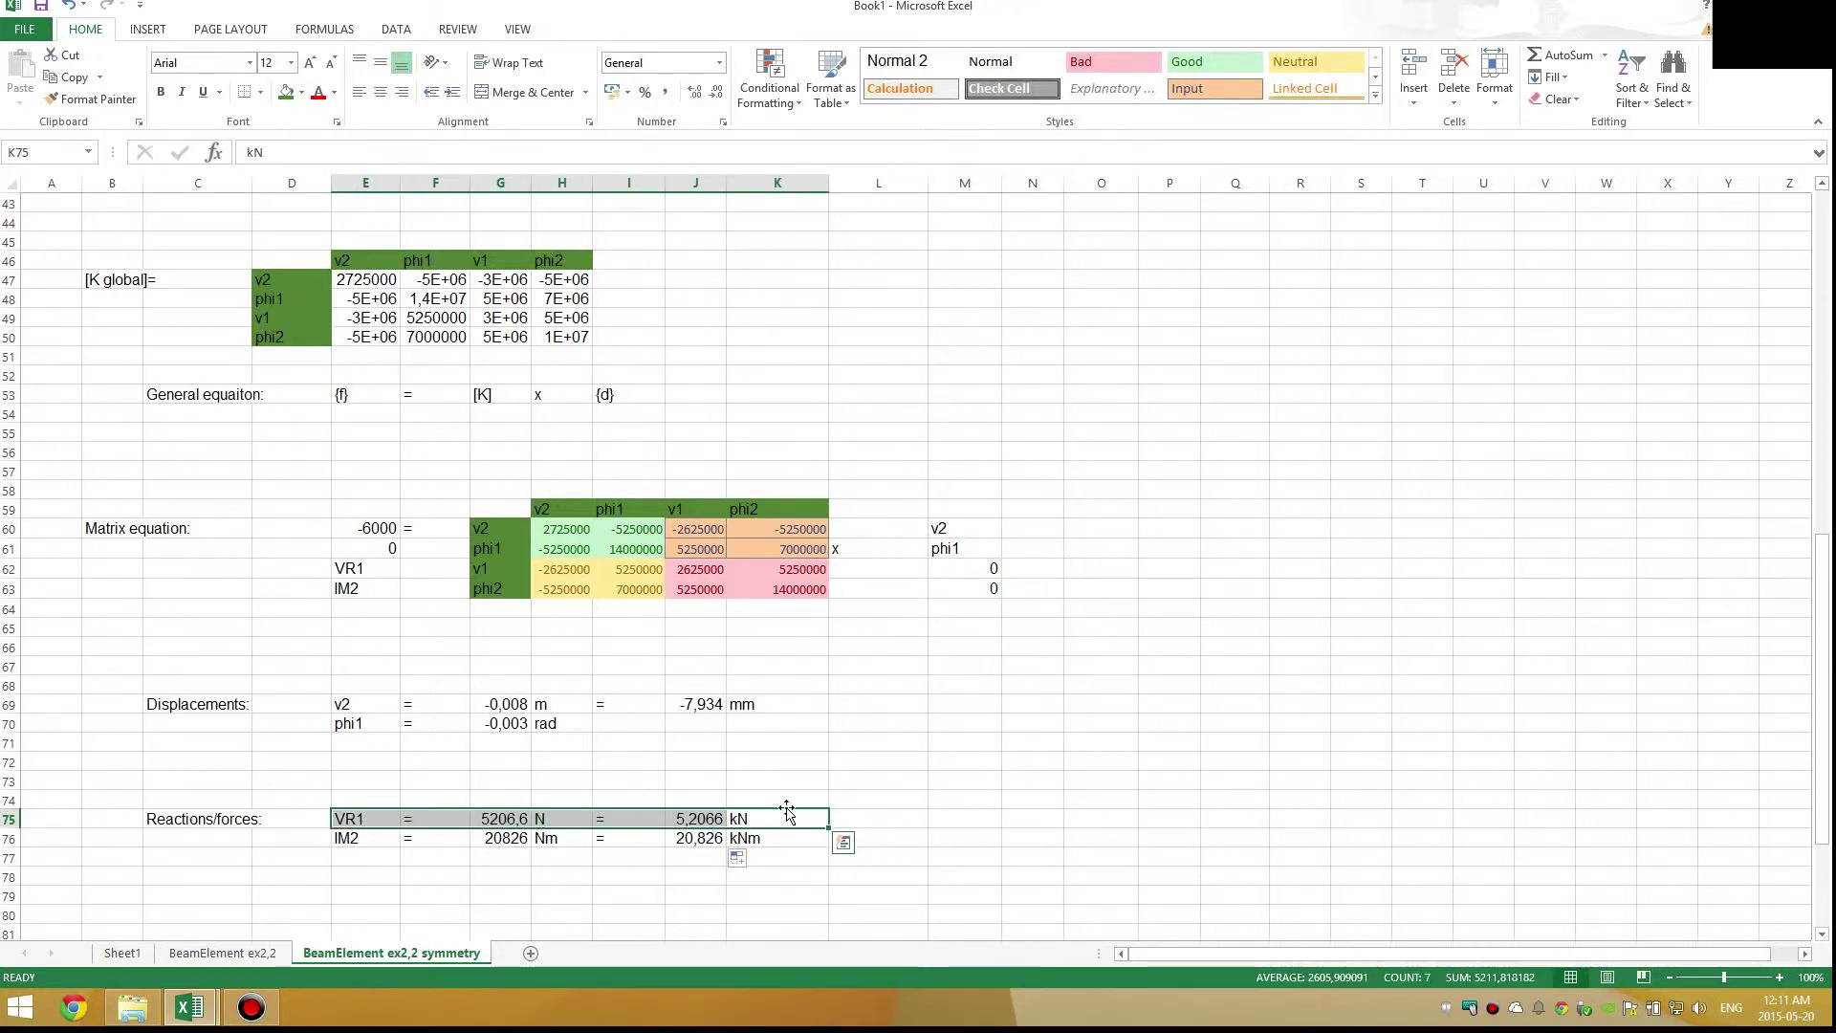
pyautogui.scroll(1, 703, 819)
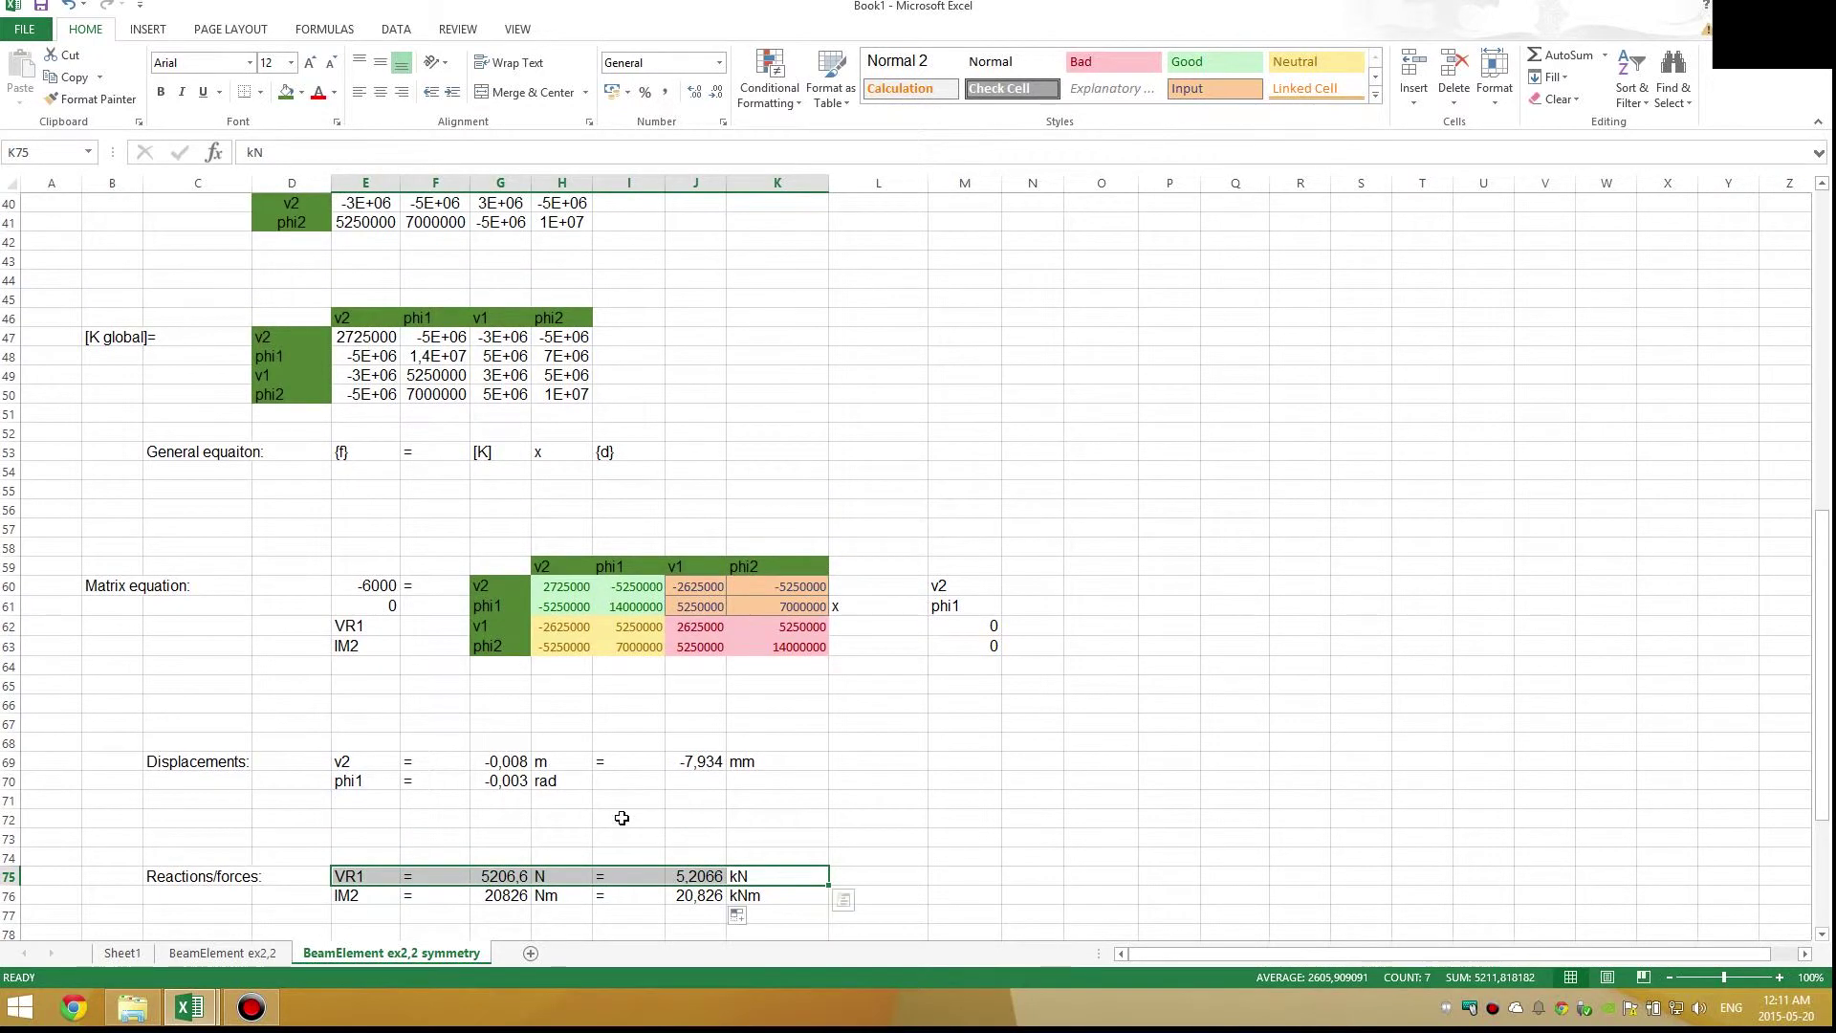
pyautogui.scroll(8, 463, 827)
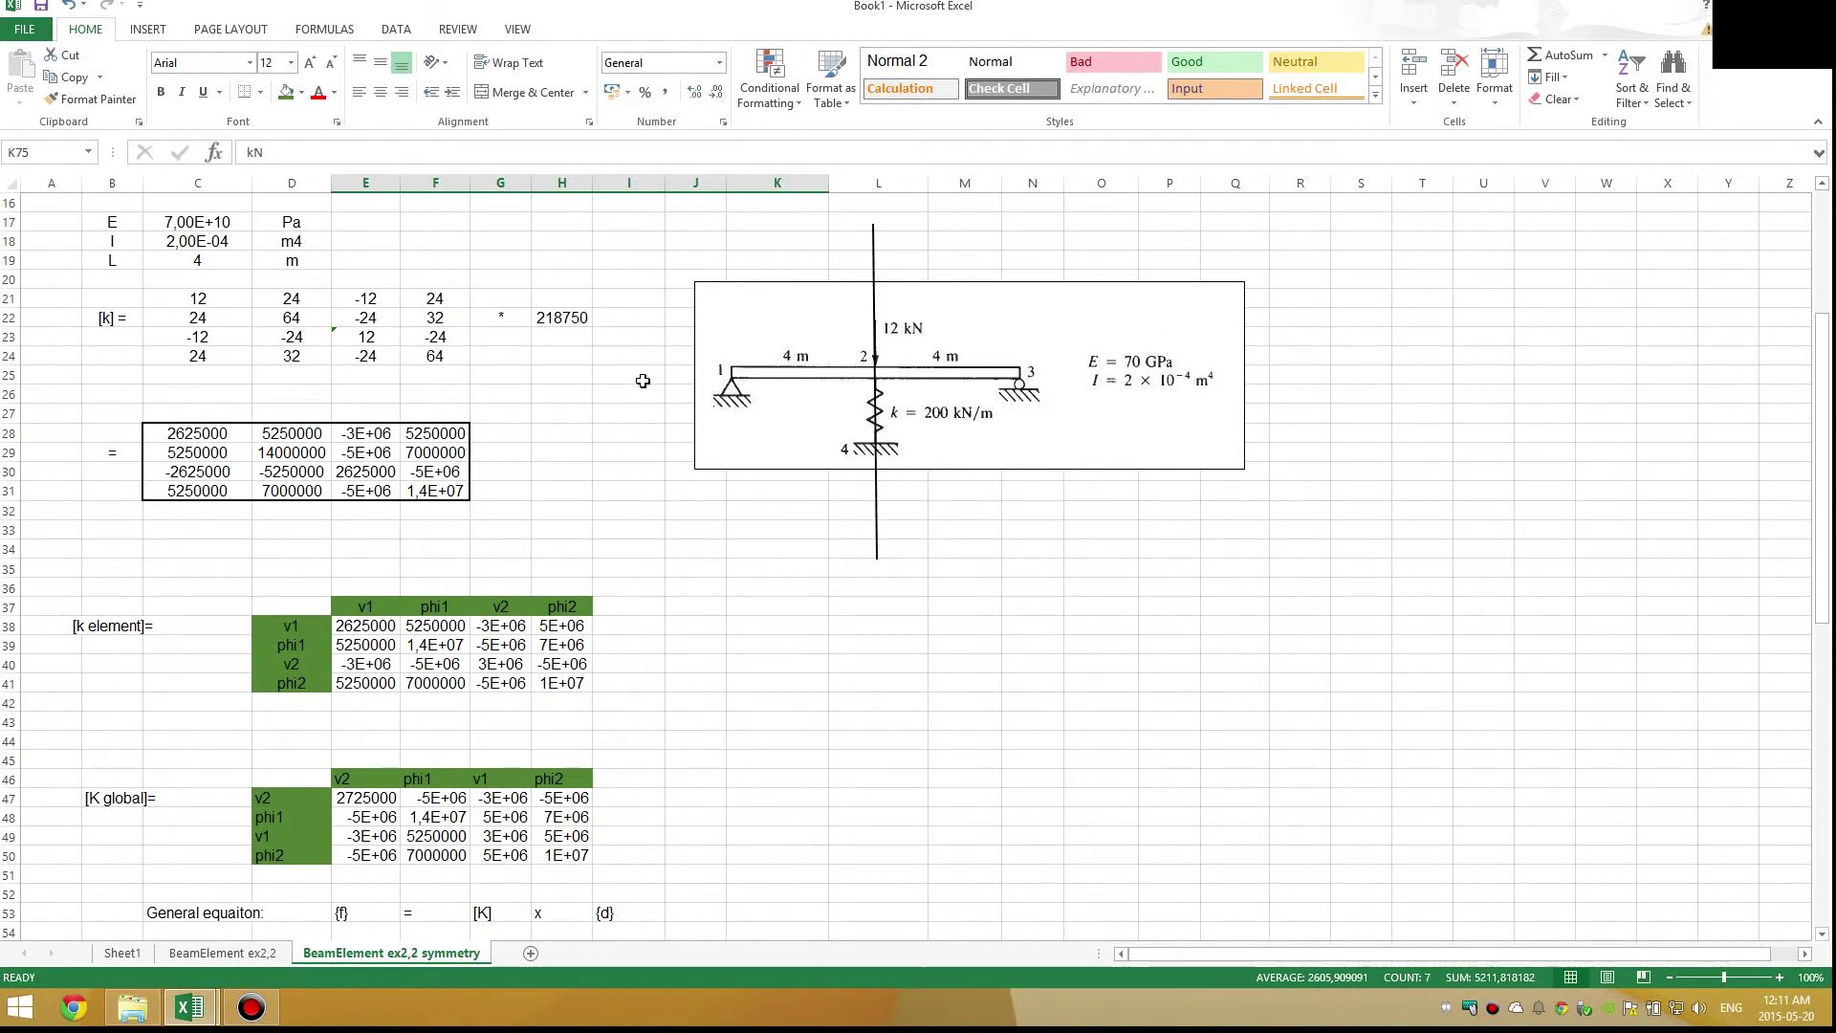
pyautogui.scroll(-9, 918, 565)
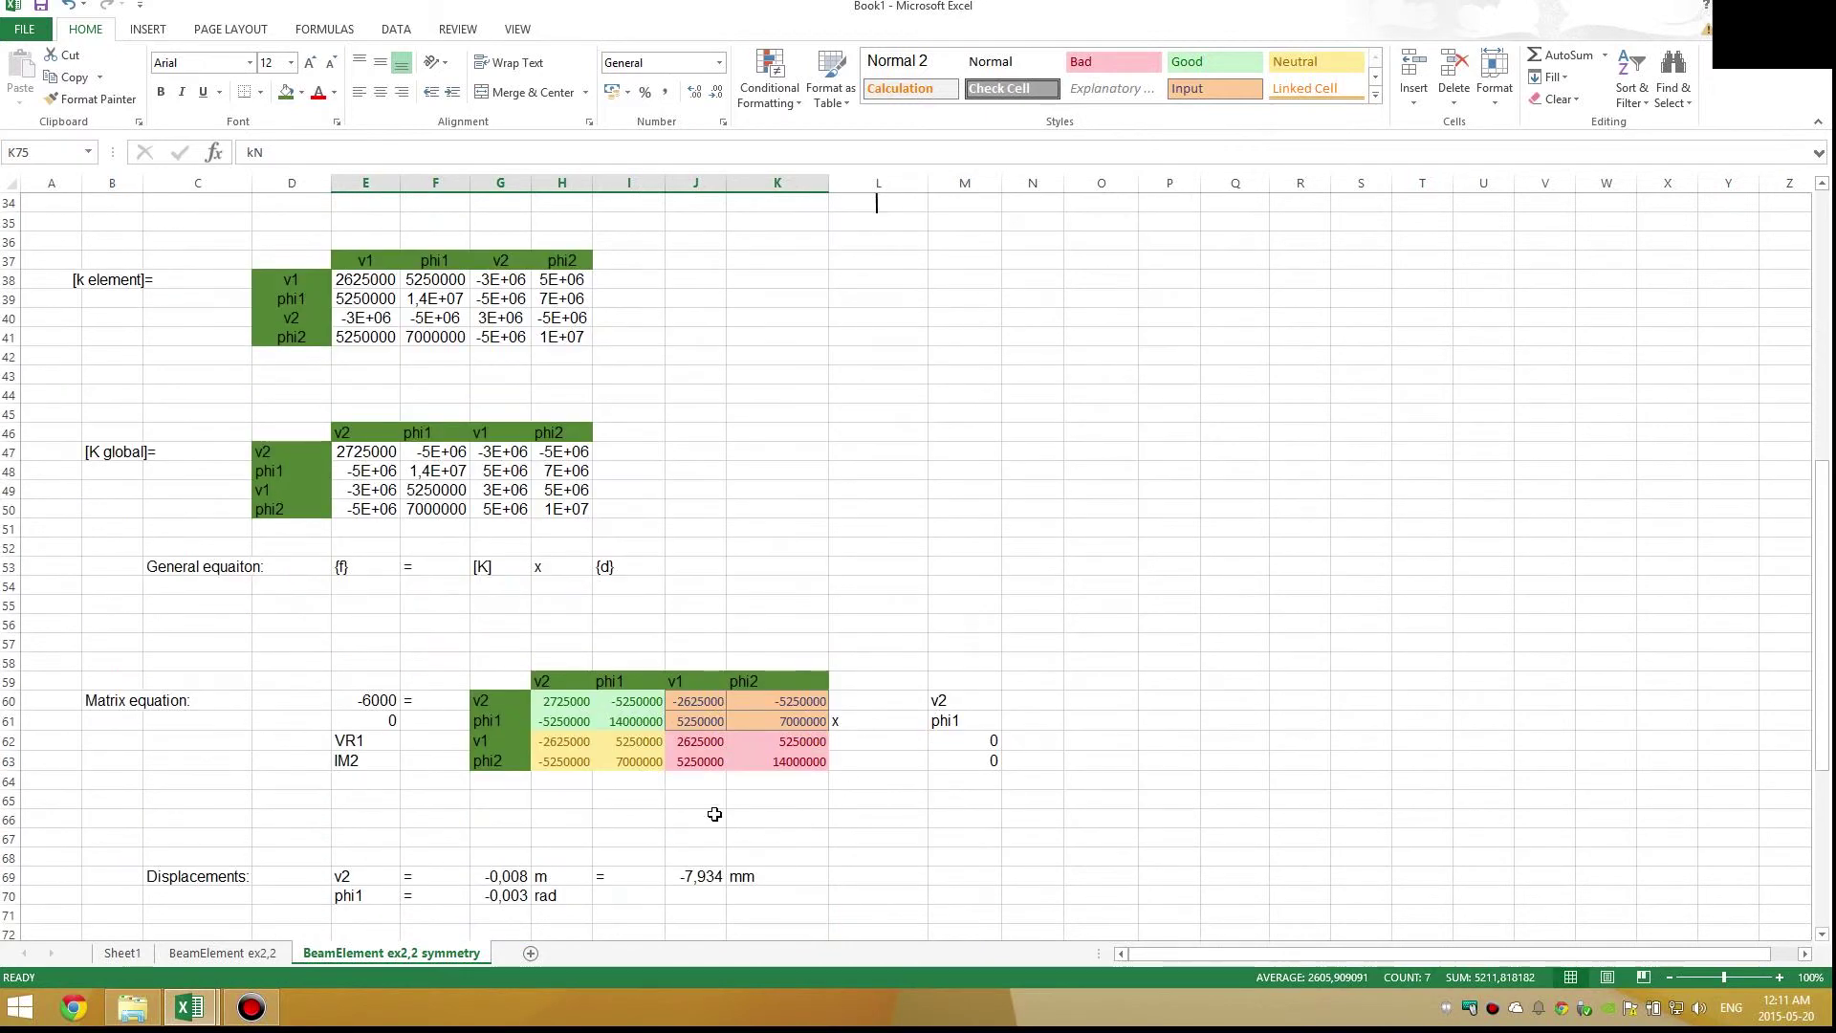
pyautogui.click(620, 862)
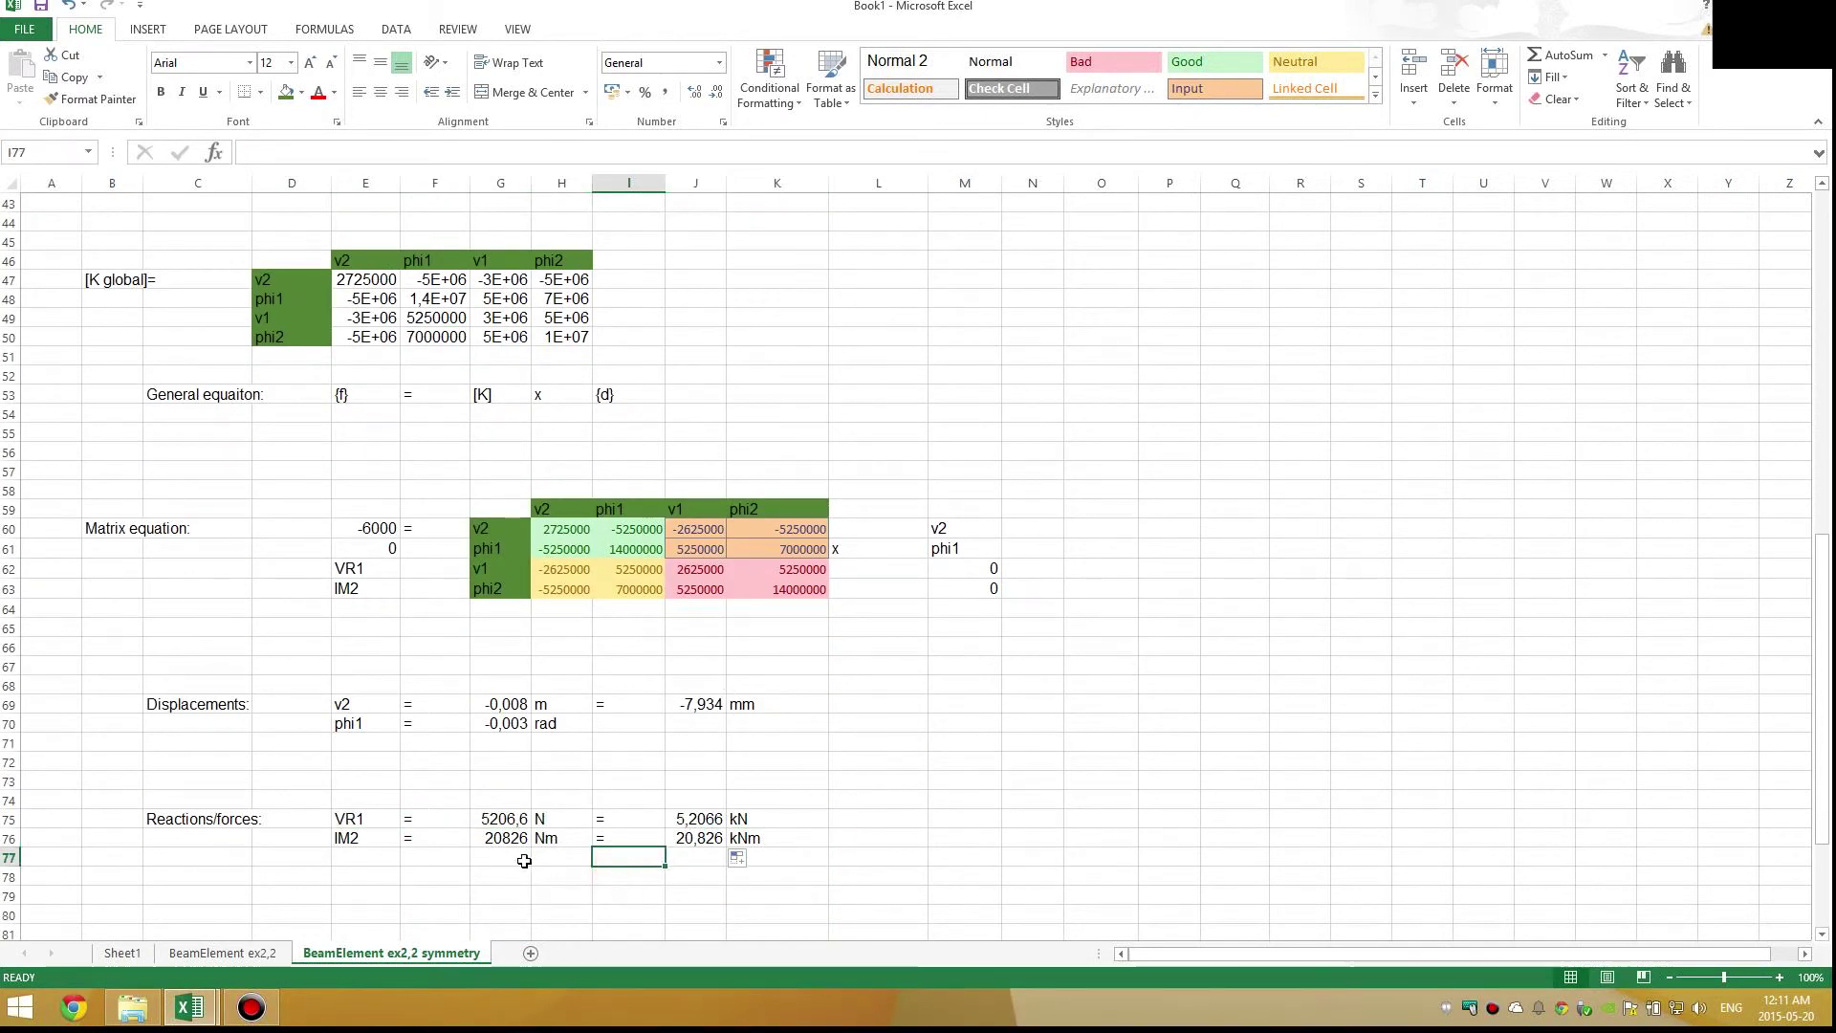
# Review the full-beam solution on the BeamElement ex2,2 sheet for comparison, highlighting its displacements and reactions block C71:J82
pyautogui.click(254, 953)
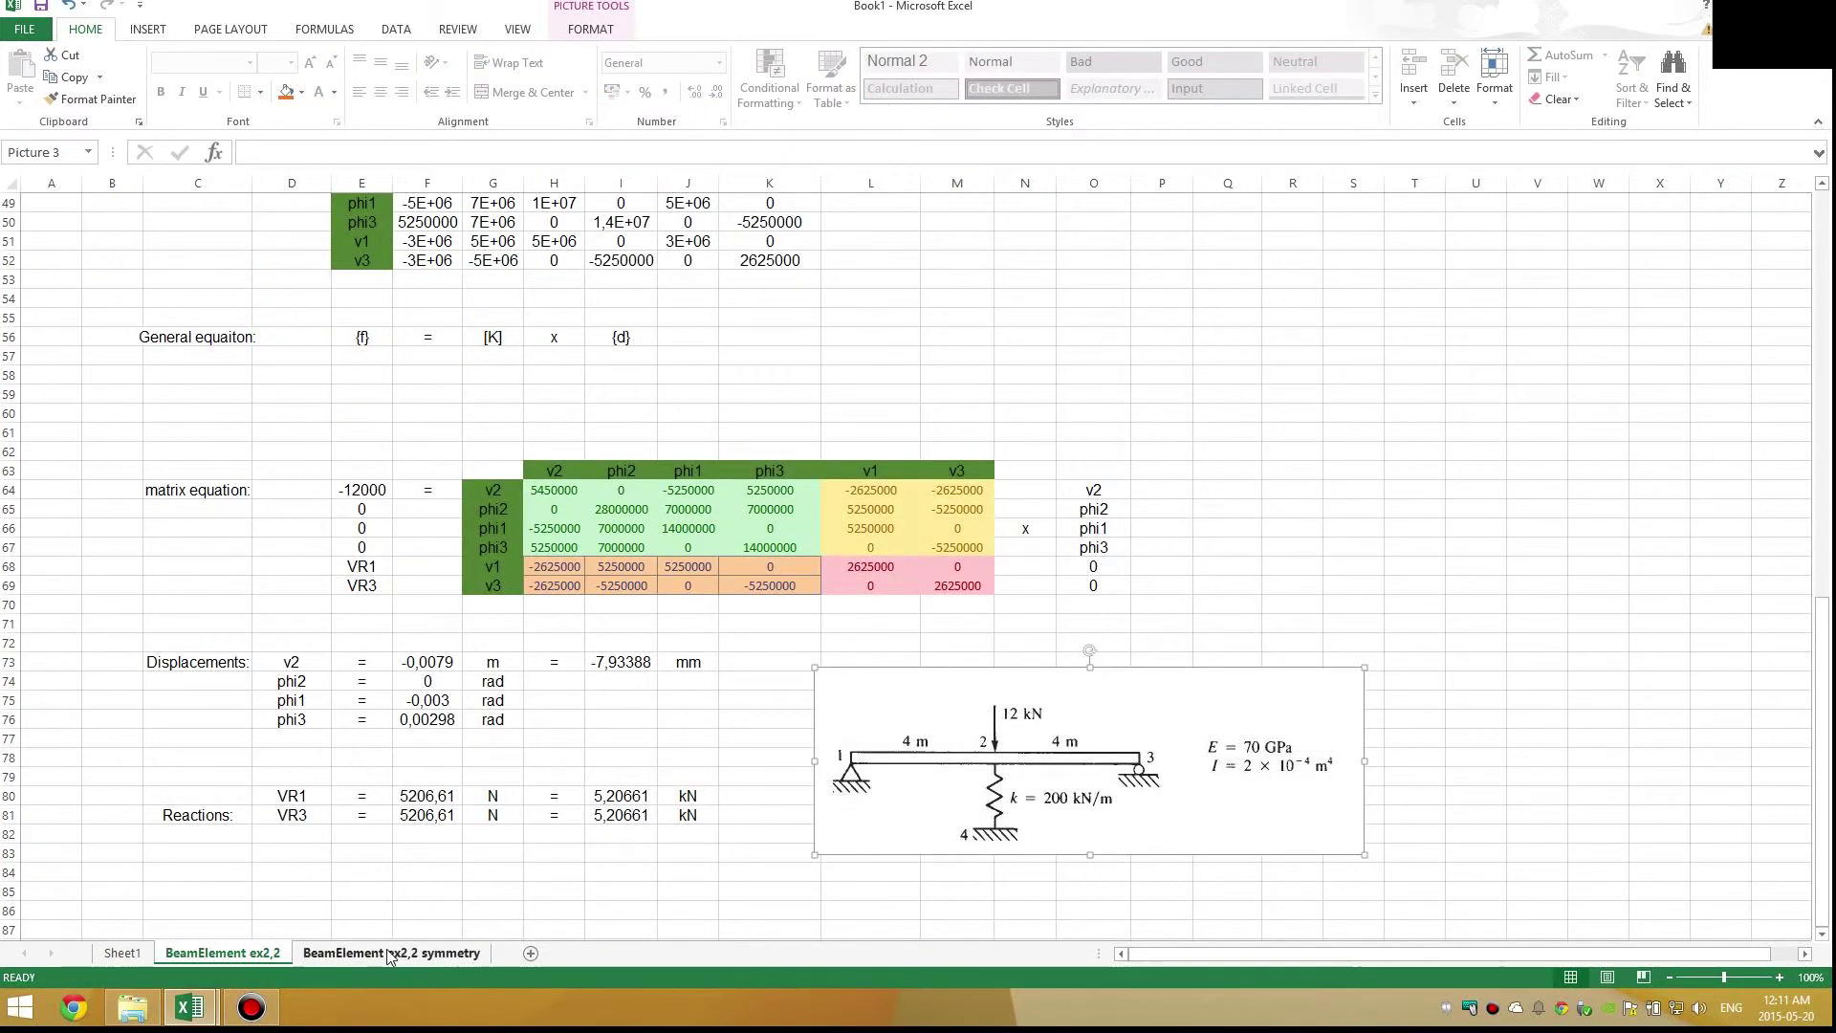
pyautogui.click(629, 660)
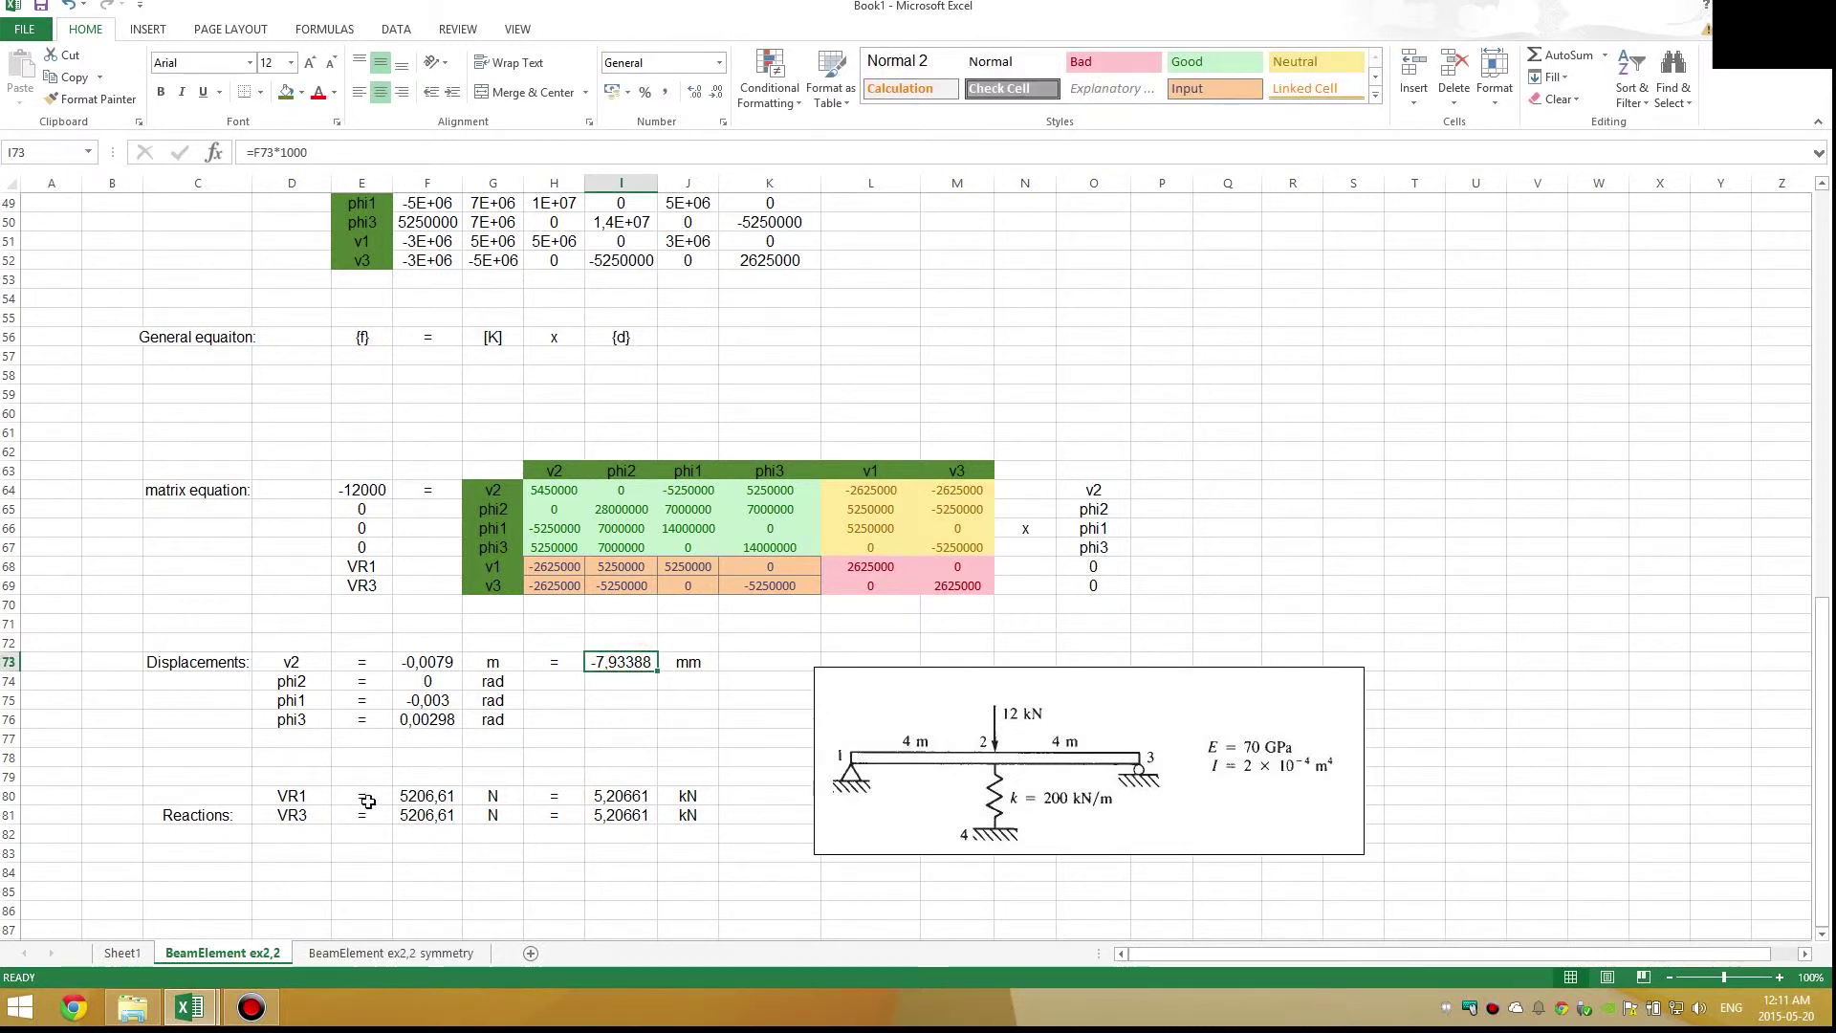
pyautogui.moveTo(191, 621); pyautogui.dragTo(712, 837)
pyautogui.scroll(5, 672, 787)
pyautogui.scroll(-6, 382, 822)
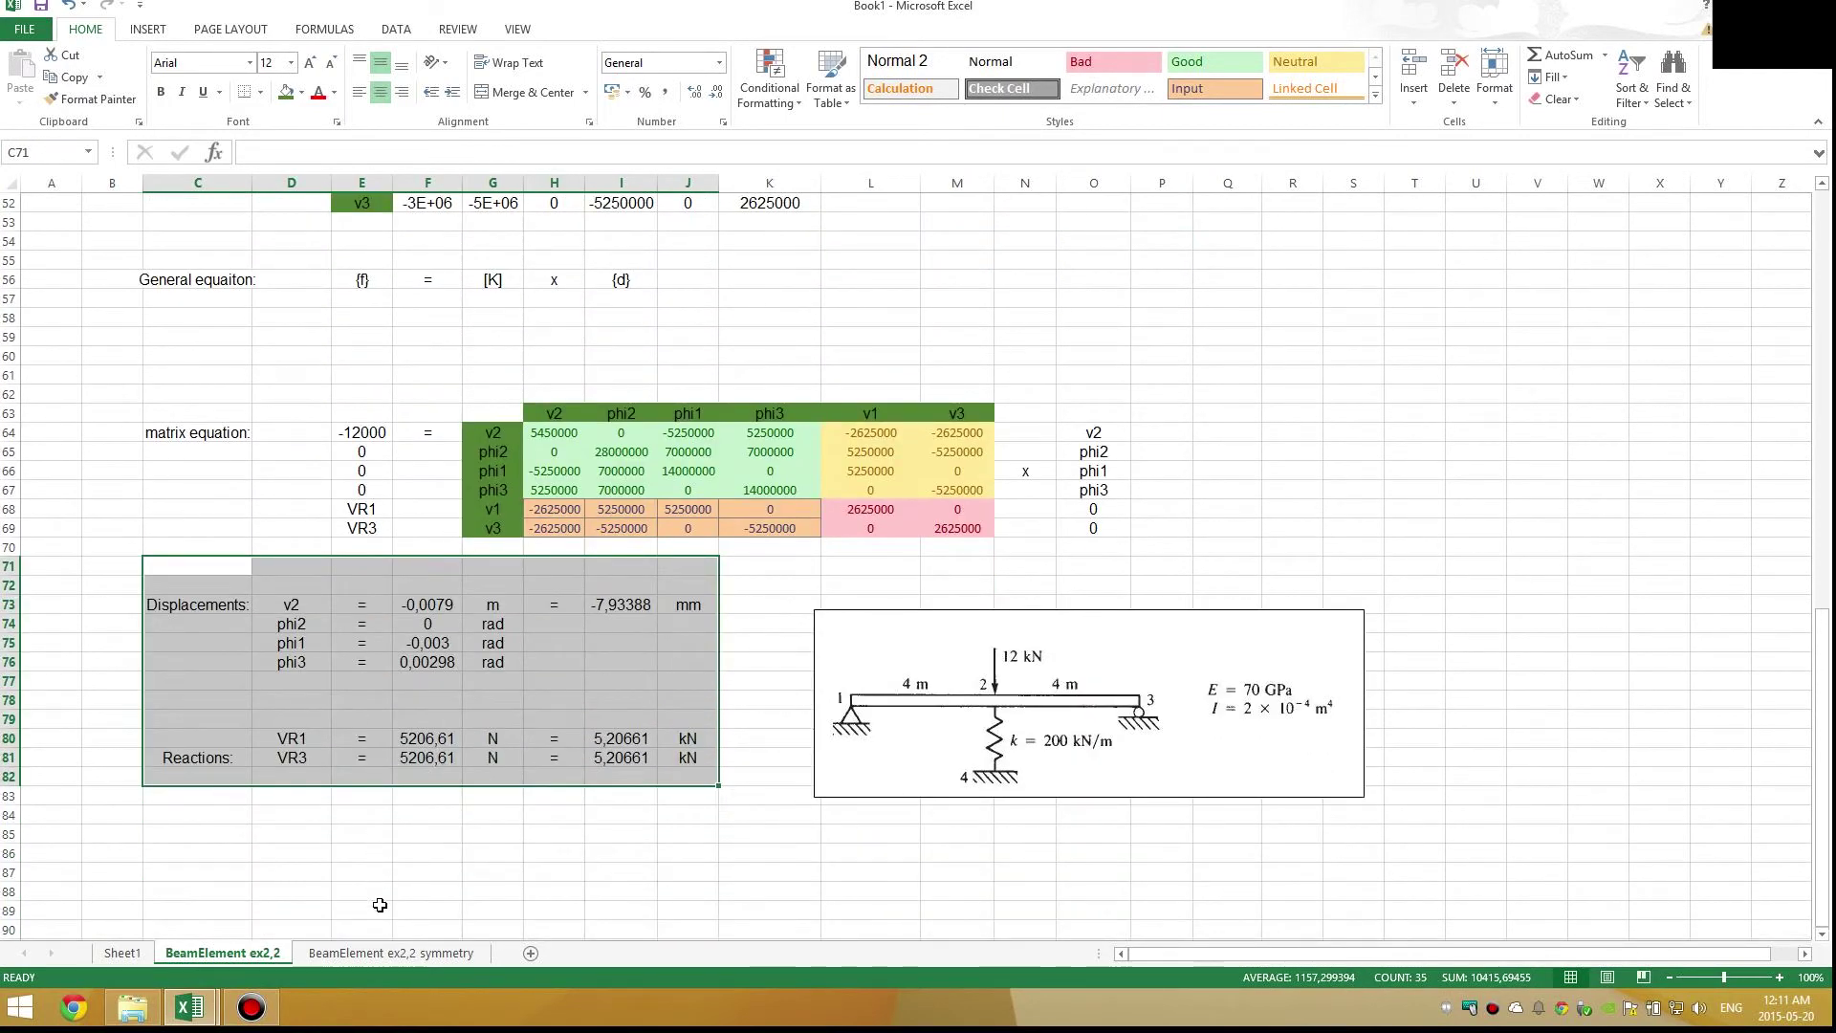